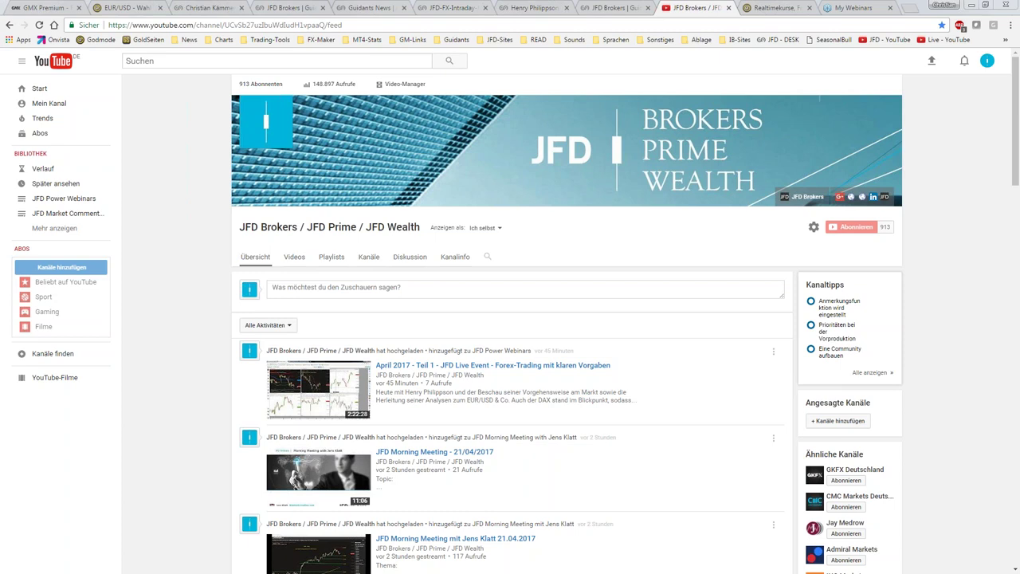
- Open the Guidants News economic calendar for 21.04.2017 and scroll through the releases
{"action": "left_click", "coordinate": [359, 7]}
{"action": "scroll", "coordinate": [338, 256], "scroll_direction": "down", "scroll_amount": 3}
{"action": "scroll", "coordinate": [342, 263], "scroll_direction": "down", "scroll_amount": 1}
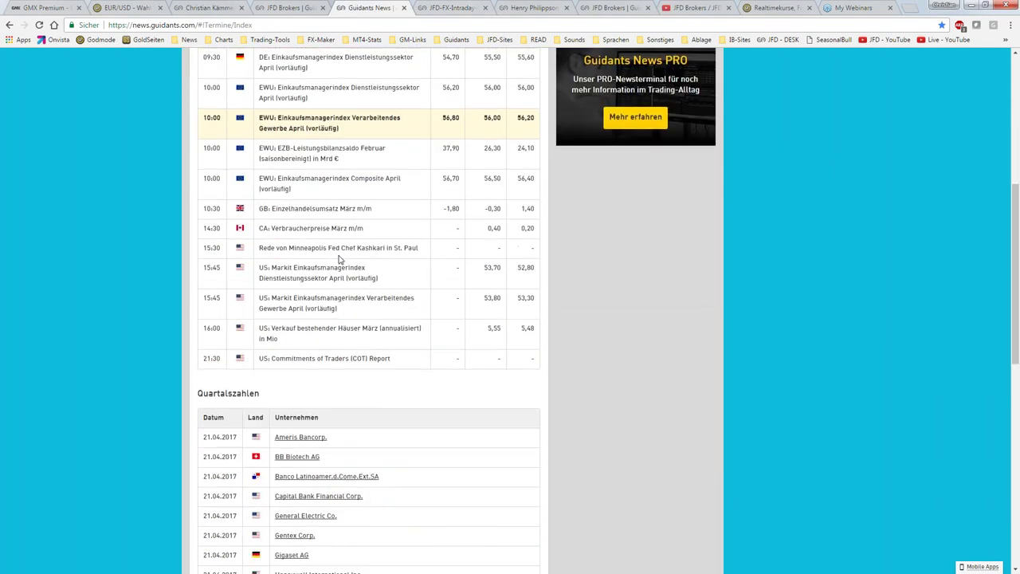
{"action": "left_click_drag", "start_coordinate": [375, 228], "coordinate": [259, 228]}
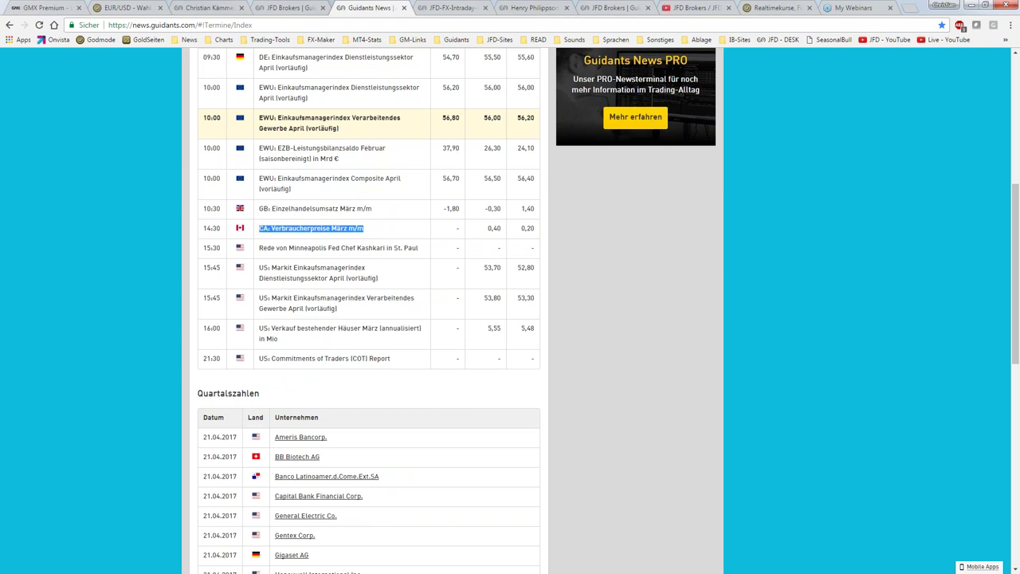
- Highlight the US existing home sales and Markit manufacturing PMI releases, then switch to the JFD-FX-Intraday desktop
{"action": "left_click_drag", "start_coordinate": [300, 340], "coordinate": [266, 328]}
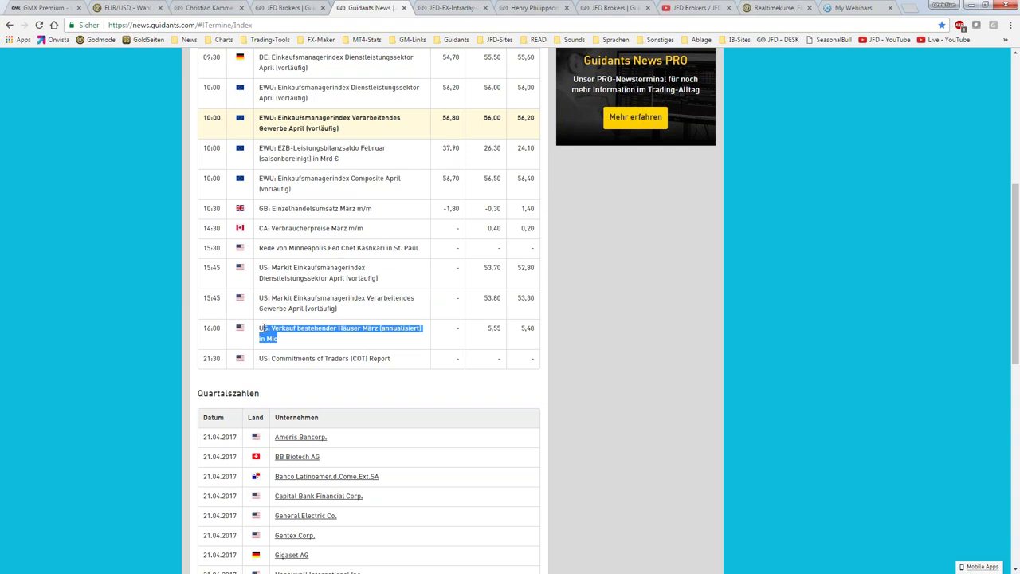
{"action": "mouse_move", "coordinate": [336, 309]}
{"action": "left_mouse_down"}
{"action": "mouse_move", "coordinate": [259, 297]}
{"action": "mouse_move", "coordinate": [283, 297]}
{"action": "mouse_move", "coordinate": [273, 298]}
{"action": "left_mouse_up"}
{"action": "left_click", "coordinate": [259, 297]}
{"action": "scroll", "coordinate": [273, 297], "scroll_direction": "up", "scroll_amount": 2}
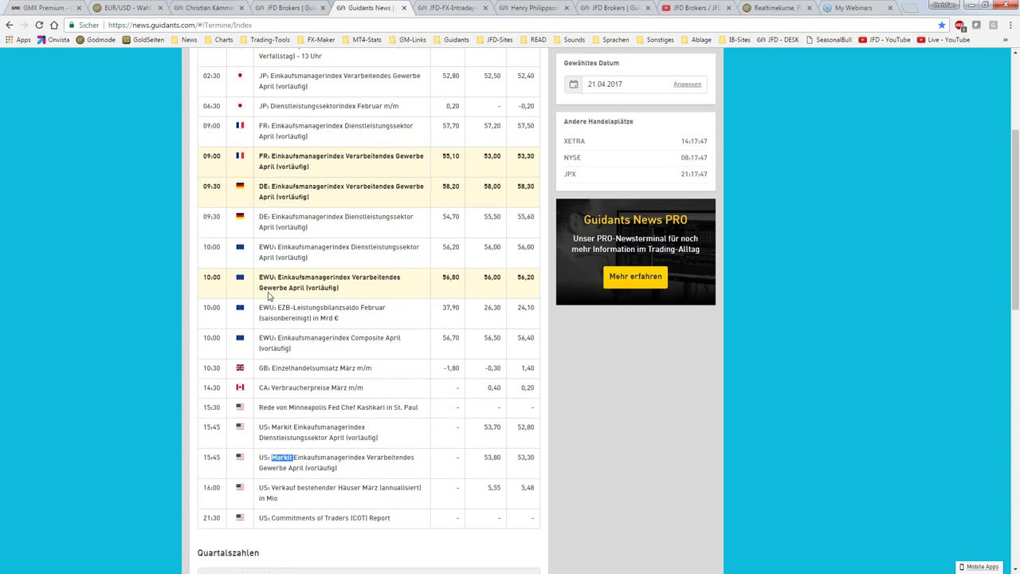
{"action": "left_click", "coordinate": [449, 11]}
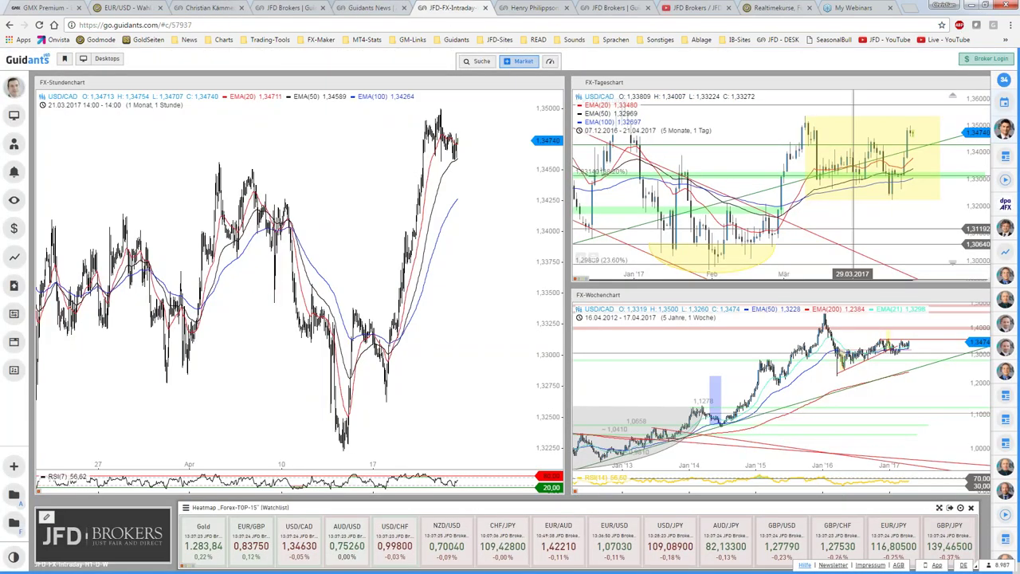
- Maximize the USD/CAD FX-Tageschart panel and zoom to adjust its visible date range
{"action": "left_click", "coordinate": [976, 82]}
{"action": "left_click", "coordinate": [959, 86]}
{"action": "scroll", "coordinate": [815, 153], "scroll_direction": "down", "scroll_amount": 3}
{"action": "scroll", "coordinate": [817, 205], "scroll_direction": "down", "scroll_amount": 1}
{"action": "scroll", "coordinate": [817, 205], "scroll_direction": "down", "scroll_amount": 1}
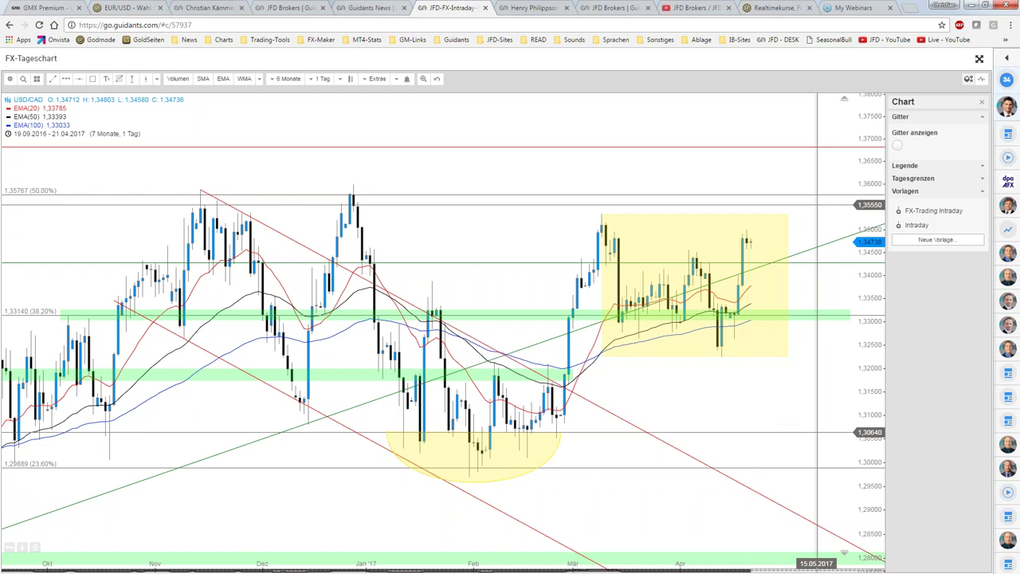
{"action": "scroll", "coordinate": [815, 212], "scroll_direction": "up", "scroll_amount": 3}
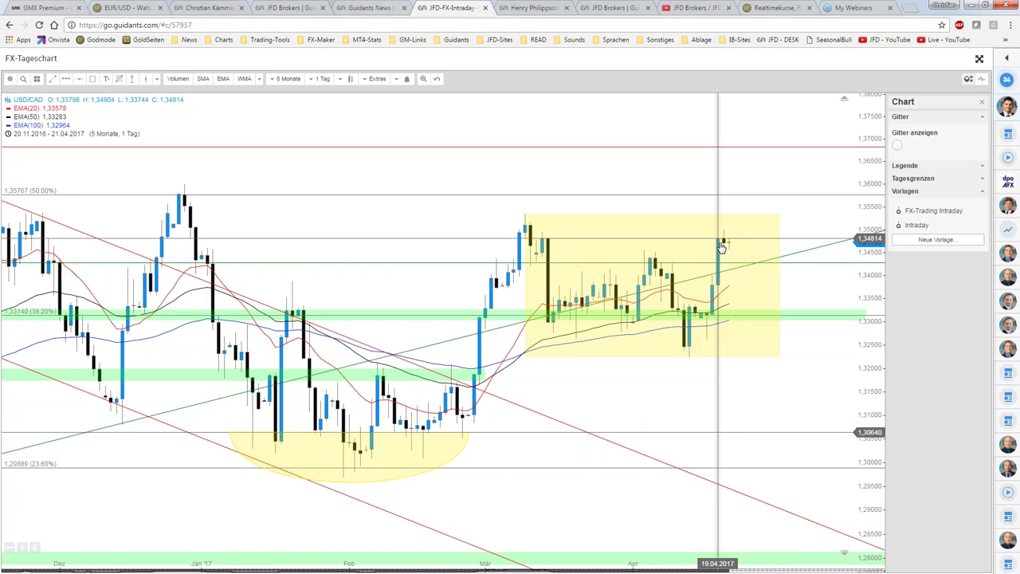
{"action": "scroll", "coordinate": [721, 246], "scroll_direction": "up", "scroll_amount": 1}
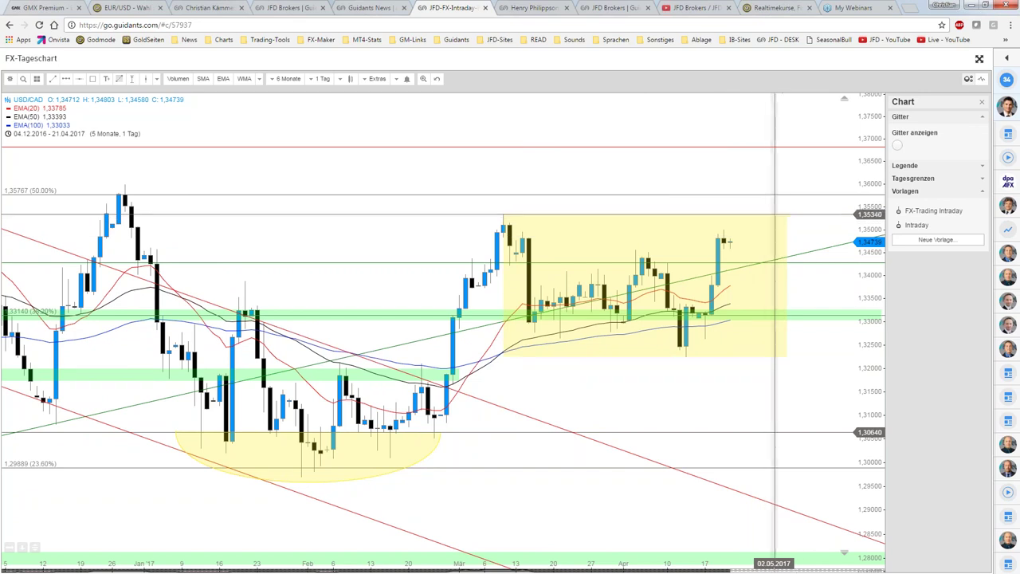
{"action": "scroll", "coordinate": [846, 237], "scroll_direction": "up", "scroll_amount": 2}
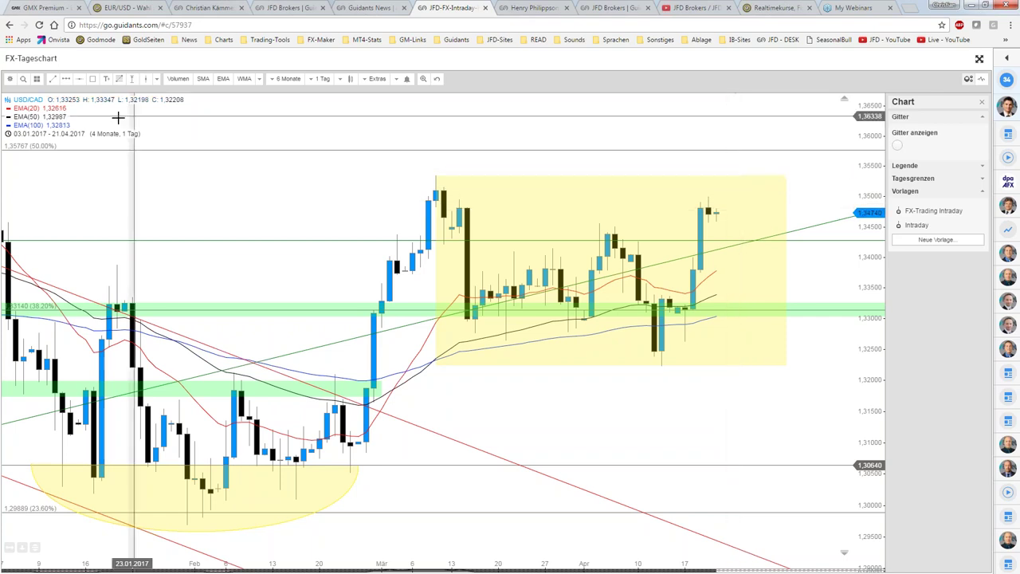
- Measure the price range from the latest USD/CAD close up toward the yellow range top
{"action": "left_click", "coordinate": [708, 183]}
{"action": "left_click_drag", "start_coordinate": [724, 211], "coordinate": [732, 186]}
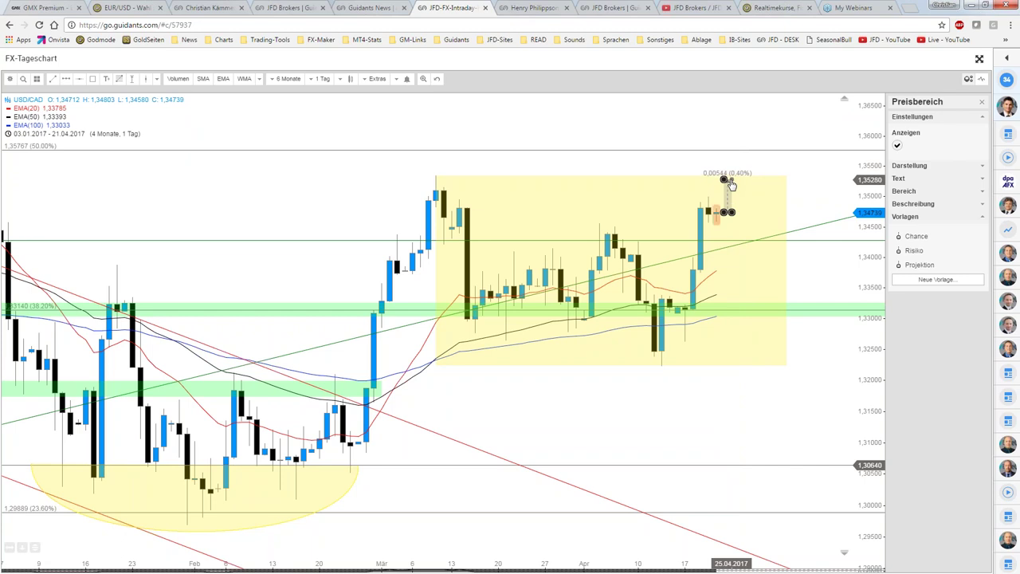
{"action": "mouse_move", "coordinate": [731, 184]}
{"action": "left_mouse_down"}
{"action": "mouse_move", "coordinate": [737, 254]}
{"action": "mouse_move", "coordinate": [727, 232]}
{"action": "mouse_move", "coordinate": [804, 176]}
{"action": "left_mouse_up"}
- Delete the price measurement and bring the ForexBull indicator window forward
{"action": "right_click", "coordinate": [804, 176]}
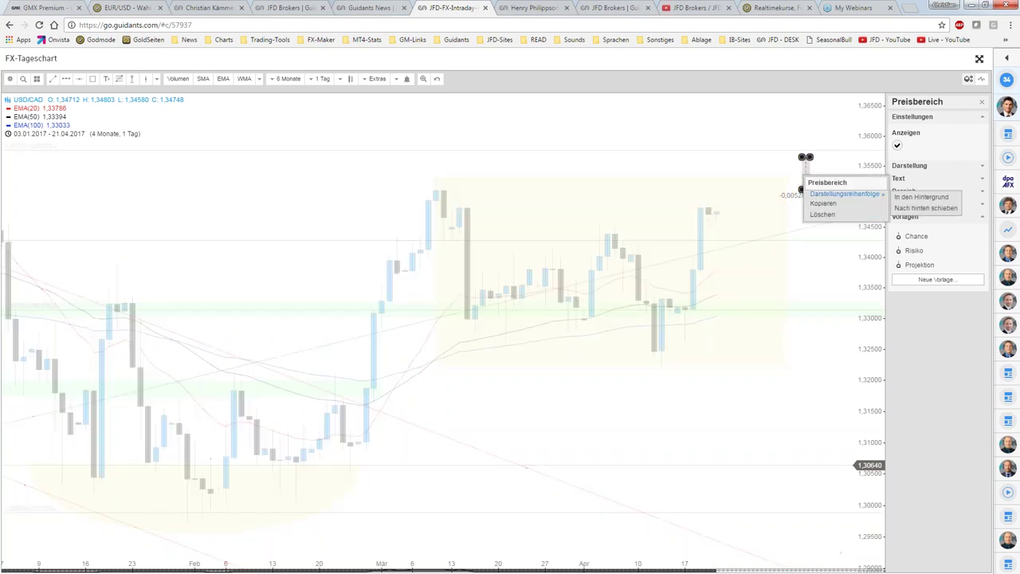
{"action": "left_click", "coordinate": [823, 214]}
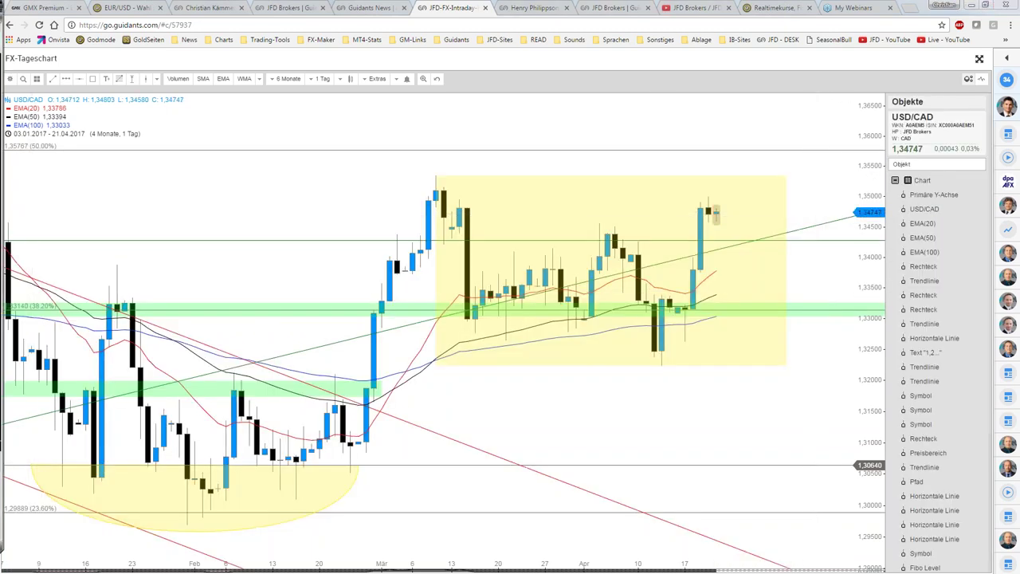
{"action": "key", "text": "alt+Tab"}
{"action": "left_click_drag", "start_coordinate": [414, 149], "coordinate": [440, 136]}
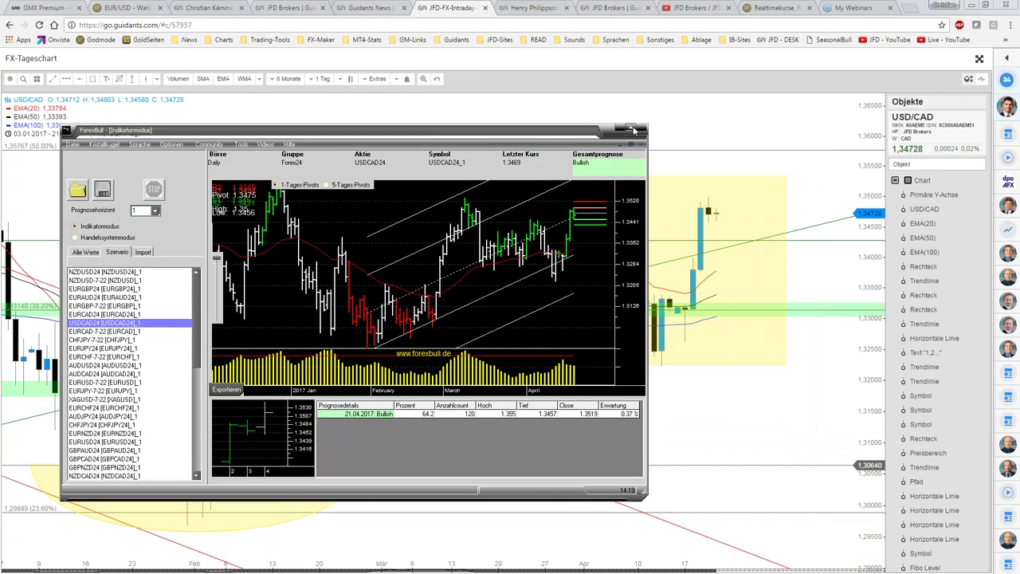
- Maximize the ForexBull USDCAD24 indicator window to full screen
{"action": "left_click", "coordinate": [634, 129]}
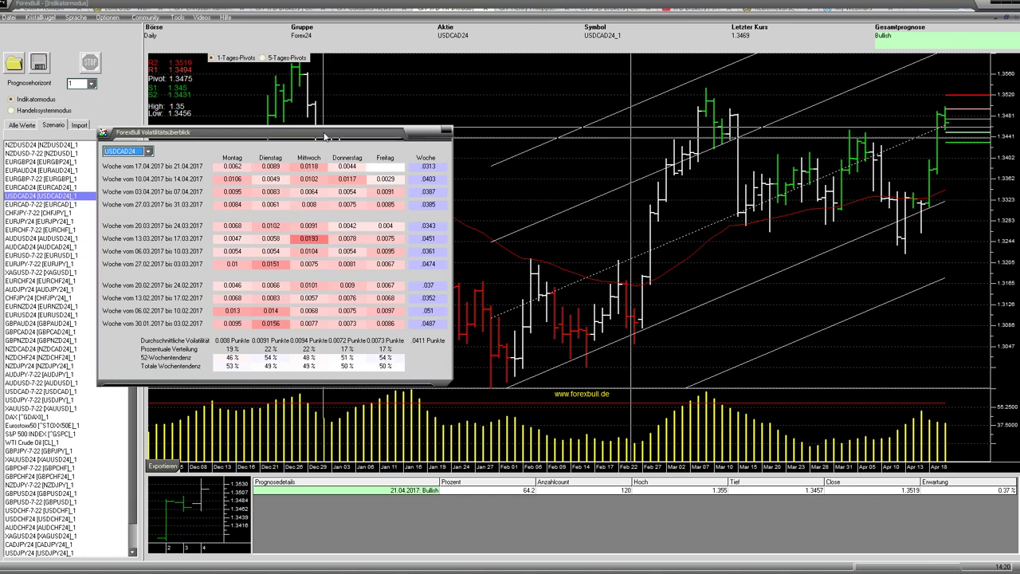
- Close the volatility overview, restore the ForexBull window, and switch back to the Guidants chart
{"action": "left_click_drag", "start_coordinate": [325, 137], "coordinate": [390, 137]}
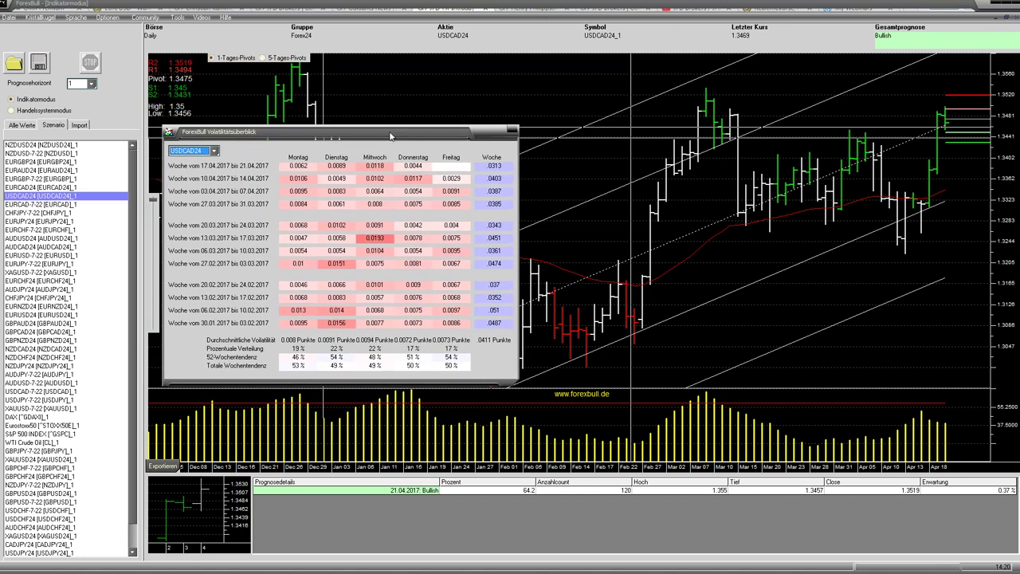
{"action": "key", "text": "Escape"}
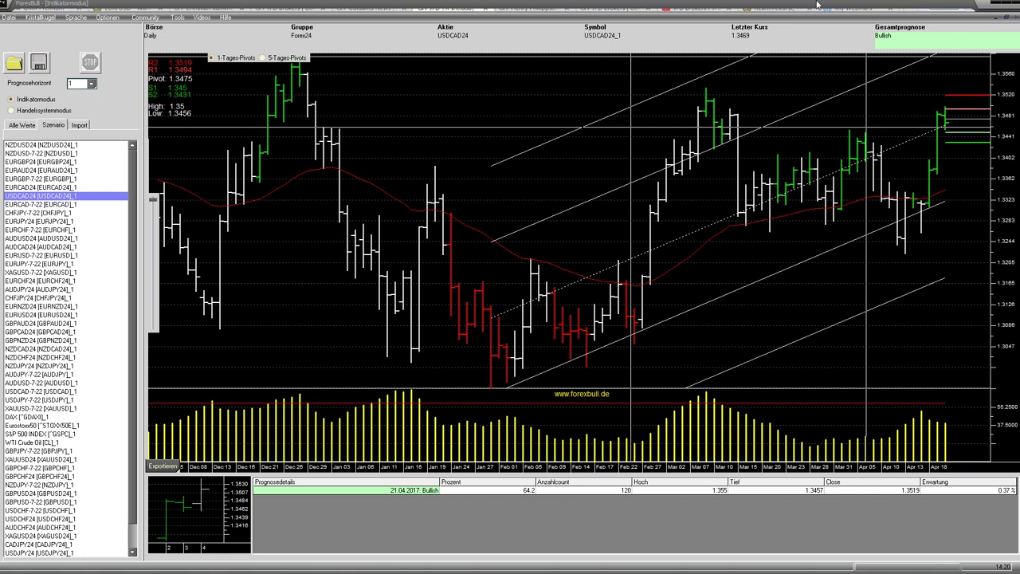
{"action": "double_click", "coordinate": [453, 12]}
{"action": "key", "text": "alt+Tab"}
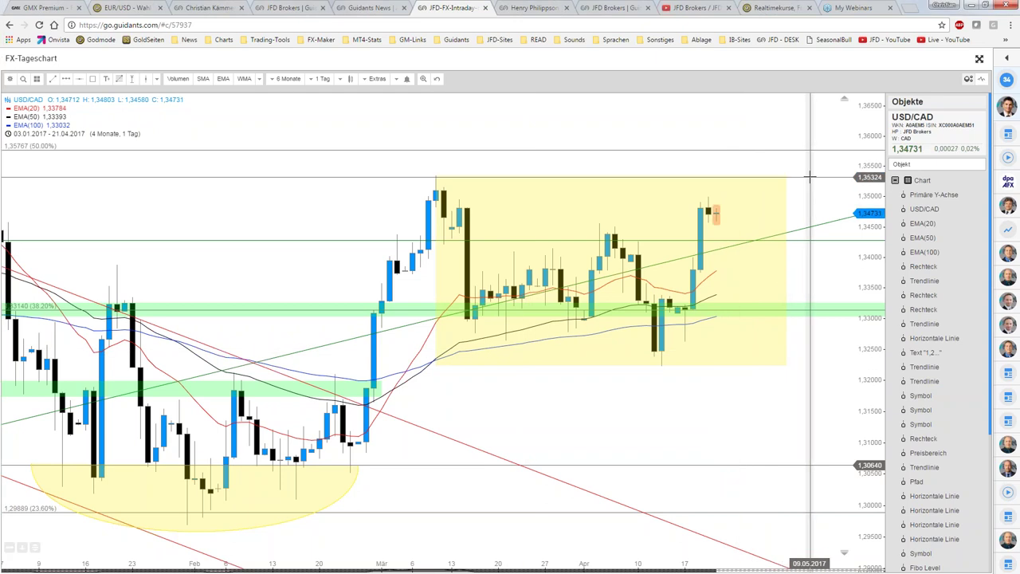
- Zoom the USD/CAD daily chart out to show November through April and select the rectangle tool
{"action": "scroll", "coordinate": [808, 176], "scroll_direction": "down", "scroll_amount": 1}
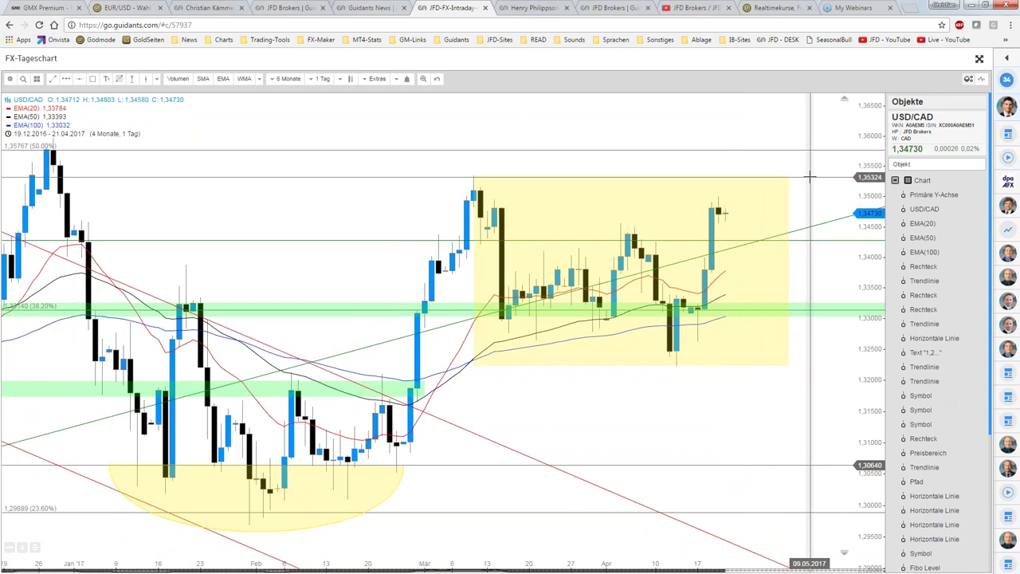
{"action": "scroll", "coordinate": [809, 176], "scroll_direction": "down", "scroll_amount": 3}
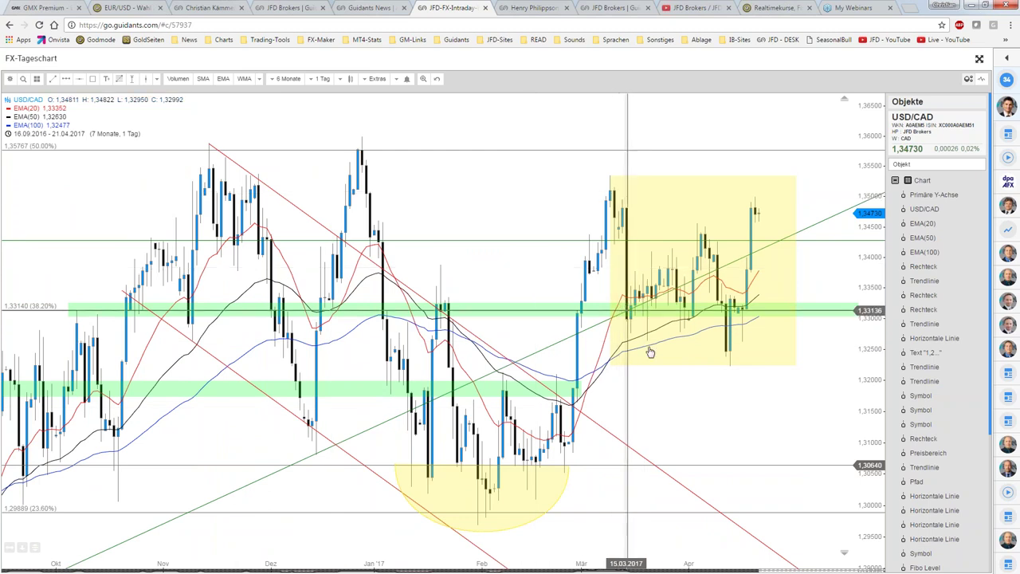
{"action": "scroll", "coordinate": [695, 228], "scroll_direction": "up", "scroll_amount": 2}
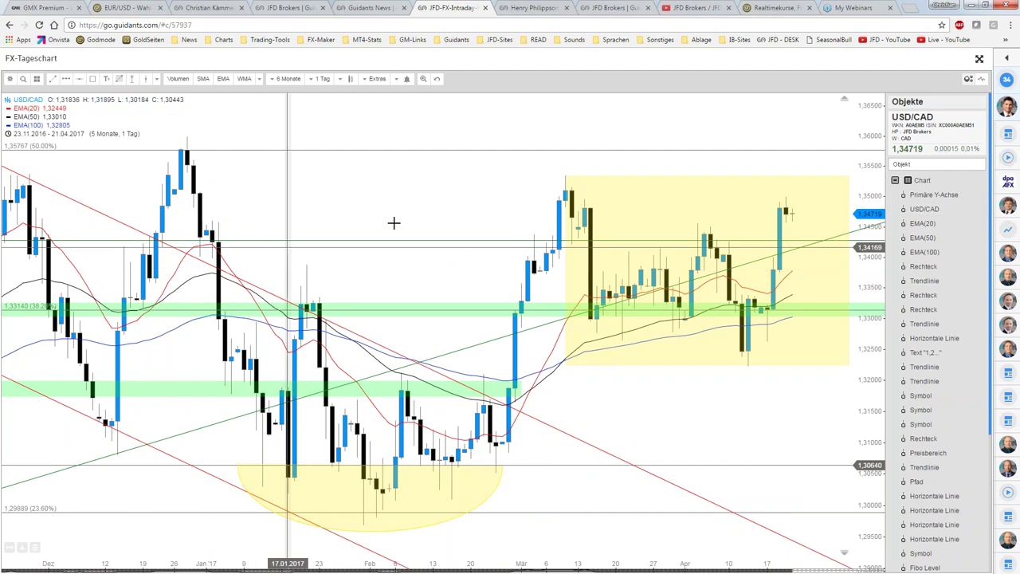
{"action": "scroll", "coordinate": [394, 221], "scroll_direction": "down", "scroll_amount": 2}
{"action": "scroll", "coordinate": [550, 228], "scroll_direction": "down", "scroll_amount": 2}
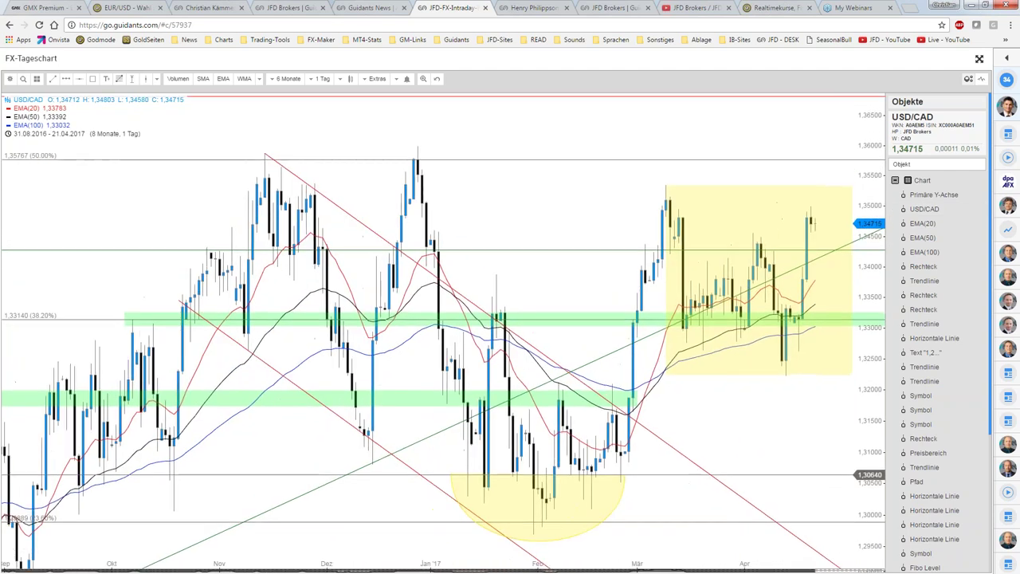
{"action": "left_click", "coordinate": [92, 79]}
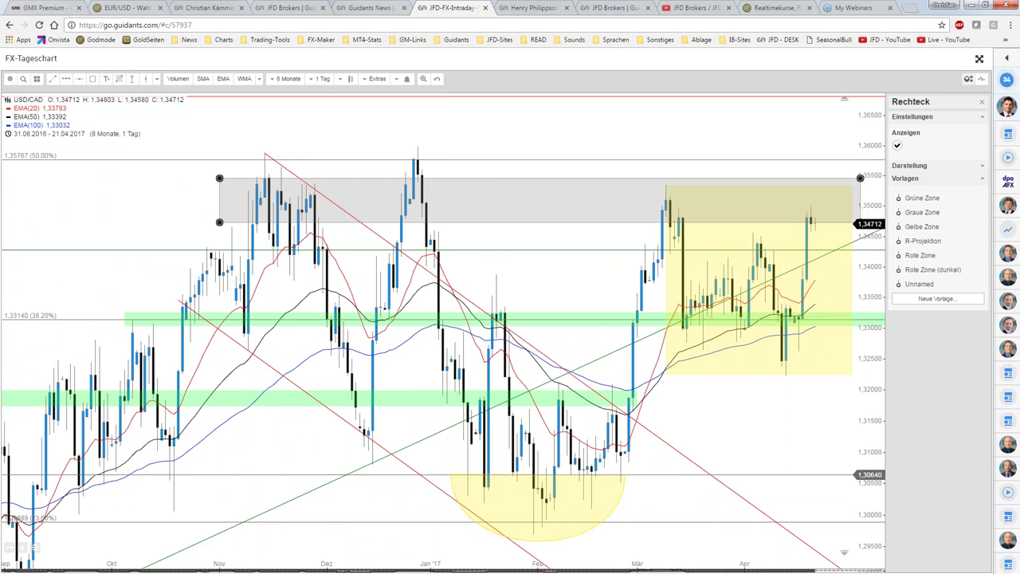
- Draw a box over the 1.347–1.353 resistance band and style it as 'Rote Zone (dunkel)'
{"action": "left_click_drag", "start_coordinate": [222, 179], "coordinate": [853, 222]}
{"action": "left_click", "coordinate": [765, 191]}
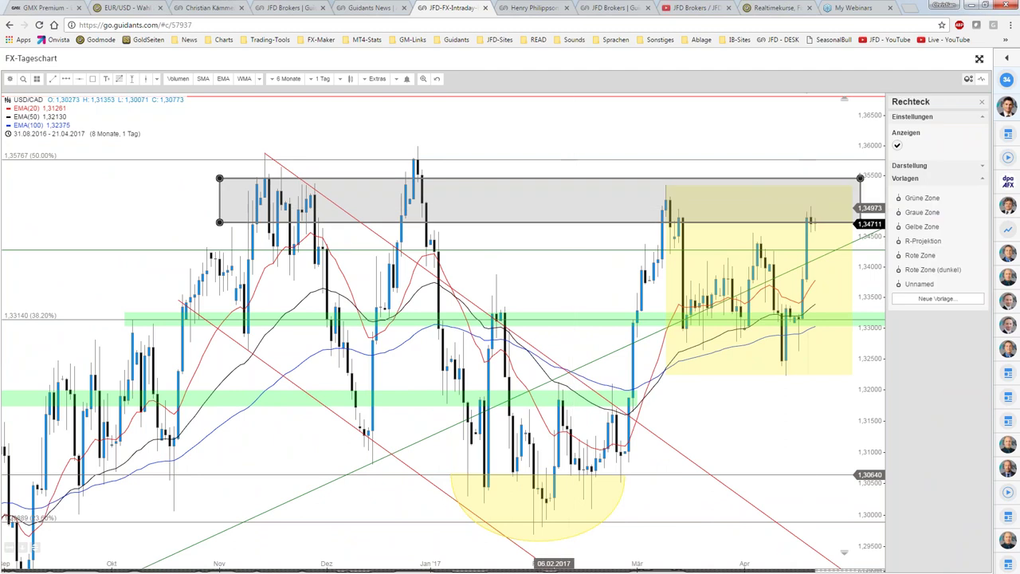
{"action": "left_click", "coordinate": [929, 269]}
{"action": "left_click", "coordinate": [554, 290]}
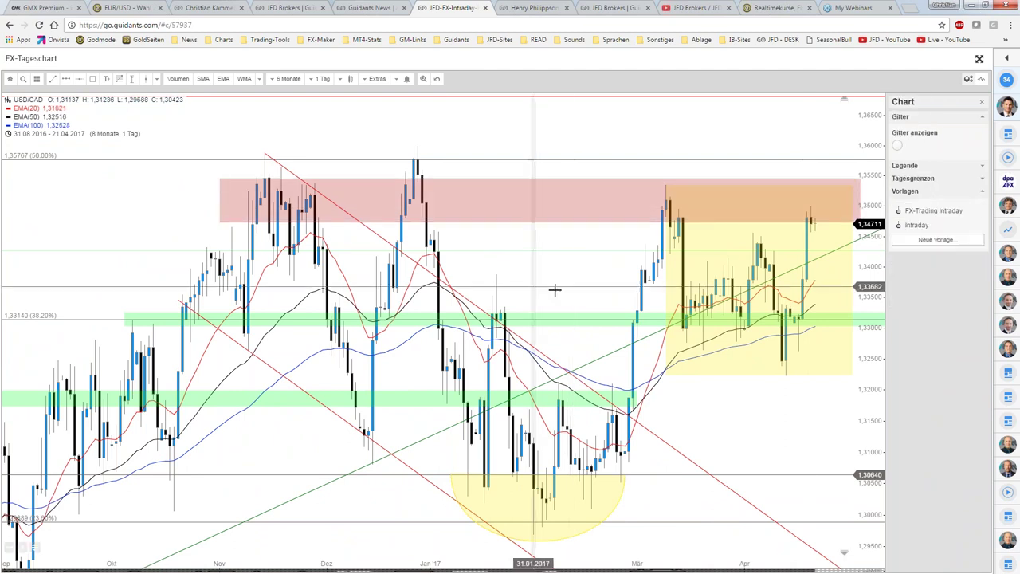
- Pan and zoom the daily chart, then close its maximized view
{"action": "left_click_drag", "start_coordinate": [554, 291], "coordinate": [467, 285]}
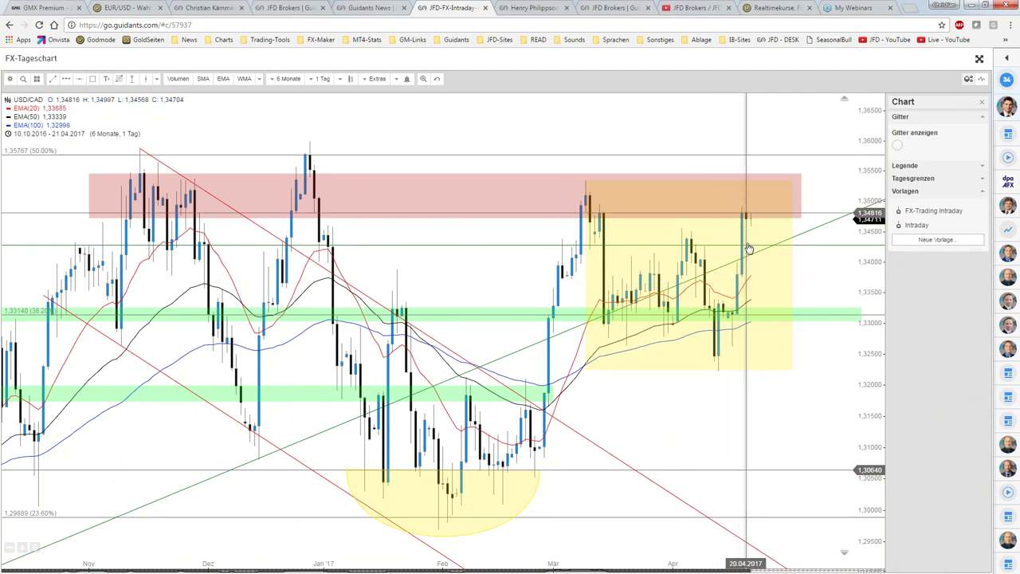
{"action": "scroll", "coordinate": [773, 343], "scroll_direction": "up", "scroll_amount": 2}
{"action": "scroll", "coordinate": [791, 374], "scroll_direction": "down", "scroll_amount": 1}
{"action": "scroll", "coordinate": [770, 390], "scroll_direction": "down", "scroll_amount": 1}
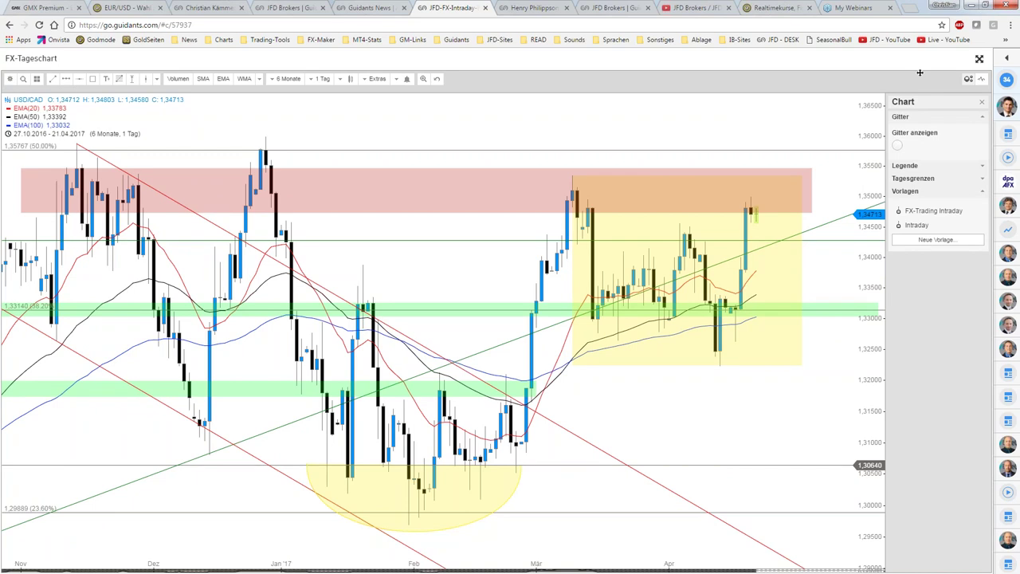
{"action": "left_click", "coordinate": [979, 59]}
- Maximize the USD/CAD hourly chart, shift it slightly earlier, and pull the MetaTrader USDCAD chart into view
{"action": "double_click", "coordinate": [380, 200]}
{"action": "scroll", "coordinate": [677, 160], "scroll_direction": "up", "scroll_amount": 5}
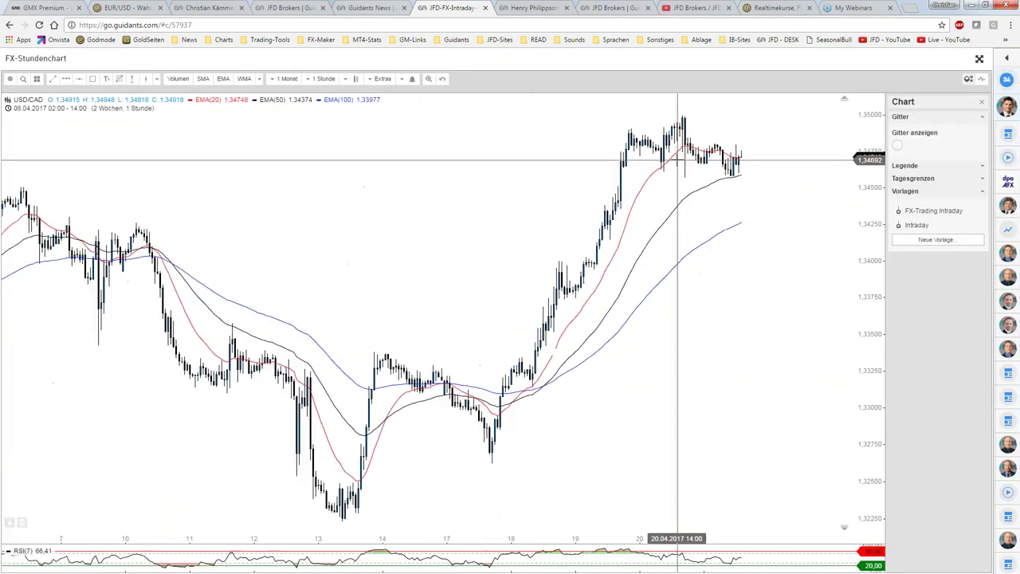
{"action": "left_click_drag", "start_coordinate": [545, 180], "coordinate": [556, 180]}
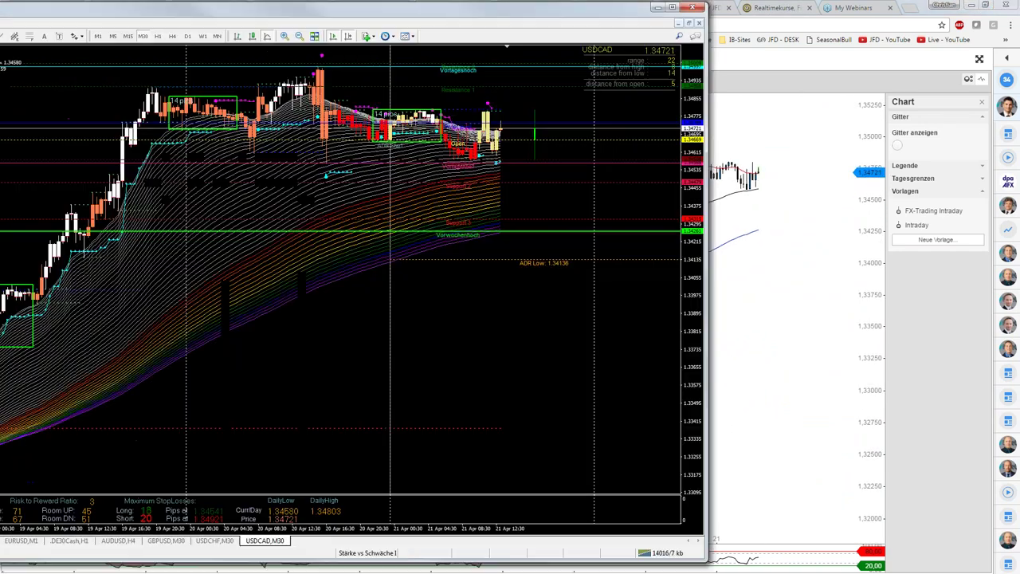
{"action": "left_click_drag", "start_coordinate": [0, 13], "coordinate": [362, 14]}
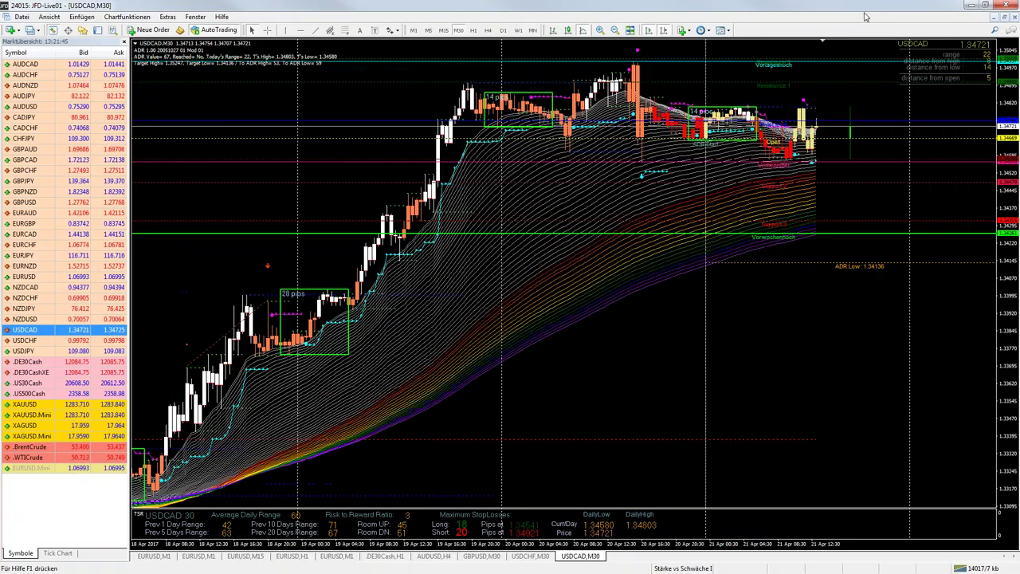
- Maximize MetaTrader 4 to review the USDCAD M30 chart, then restore and close the platform
{"action": "left_click", "coordinate": [860, 8]}
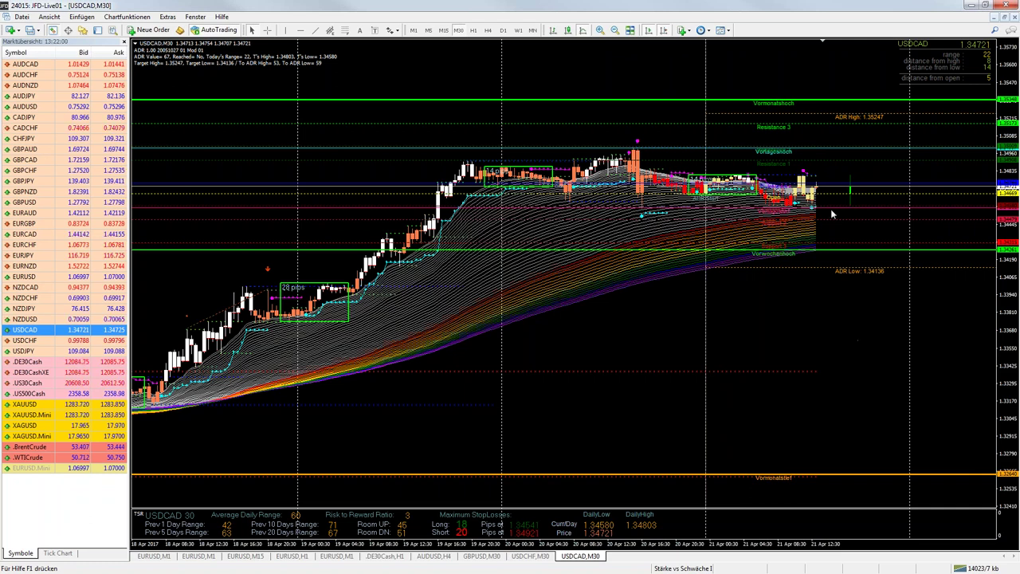
{"action": "mouse_move", "coordinate": [813, 205]}
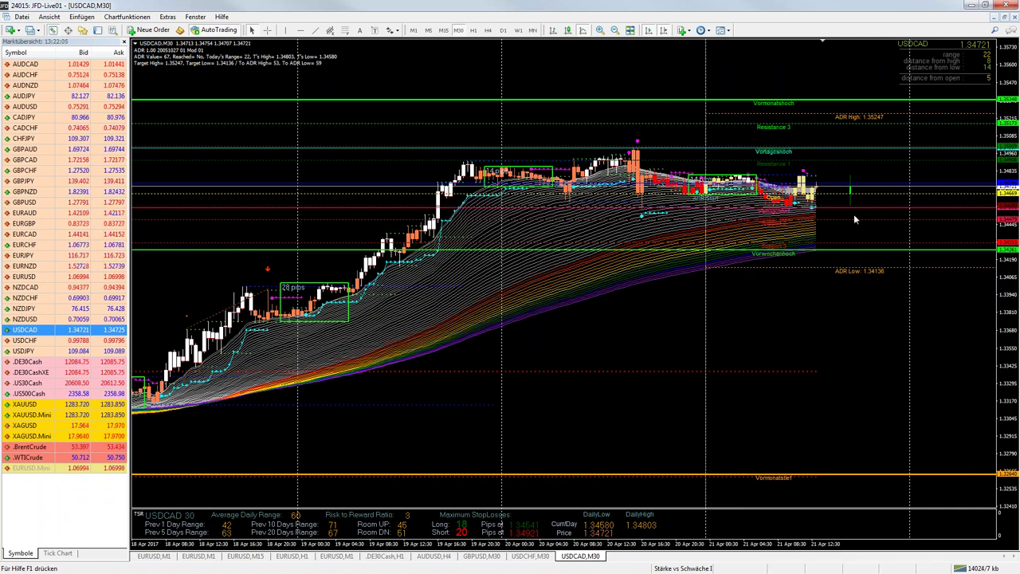
{"action": "mouse_move", "coordinate": [832, 8]}
{"action": "left_mouse_down"}
{"action": "mouse_move", "coordinate": [229, 43]}
{"action": "mouse_move", "coordinate": [0, 73]}
{"action": "left_mouse_up"}
{"action": "left_click", "coordinate": [24, 41]}
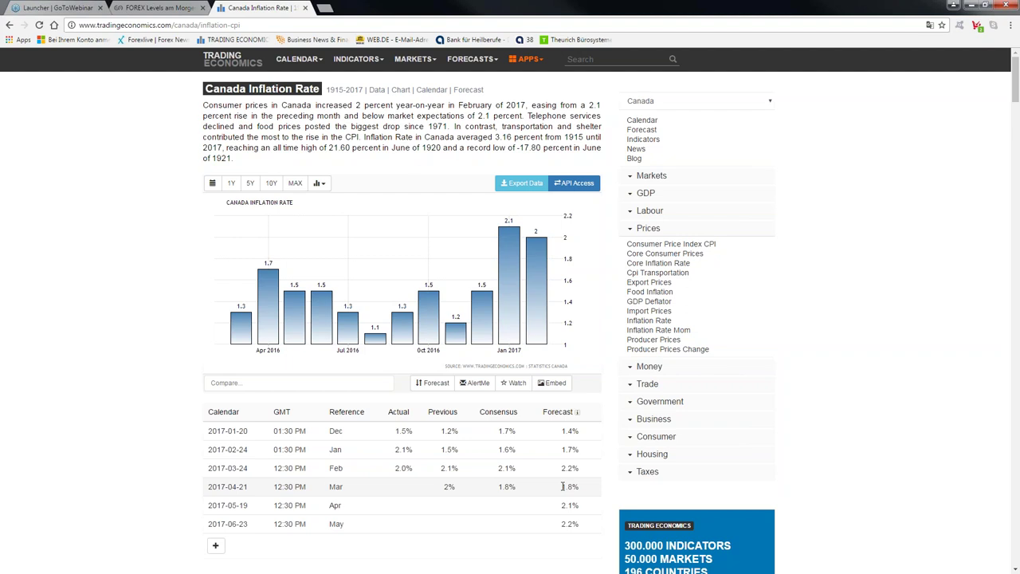
{"action": "double_click", "coordinate": [449, 486]}
{"action": "left_click", "coordinate": [560, 489]}
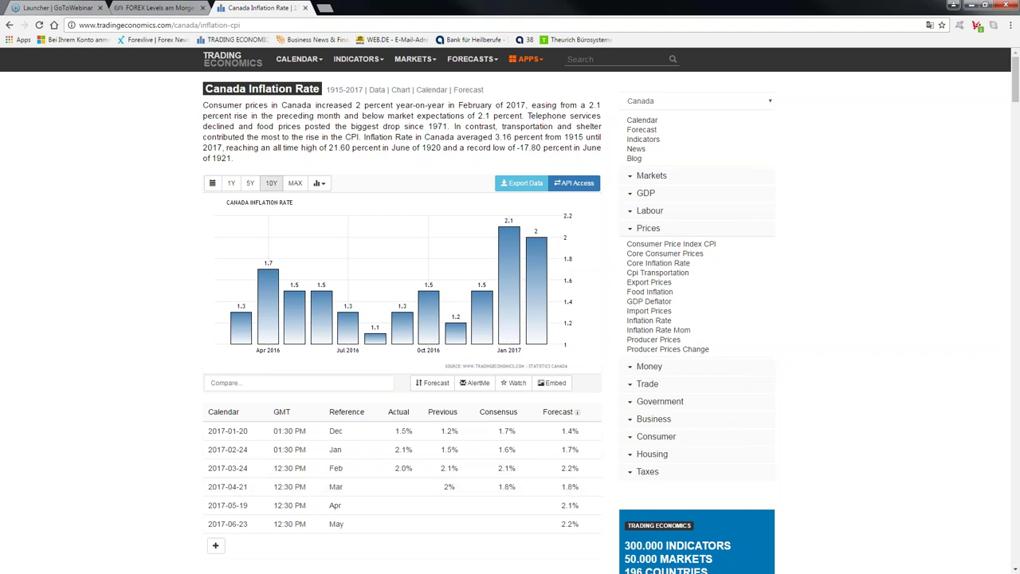
- Switch to the FOREX Levels page and maximize the Chart USD/CAD [2i] panel
{"action": "left_click", "coordinate": [162, 7]}
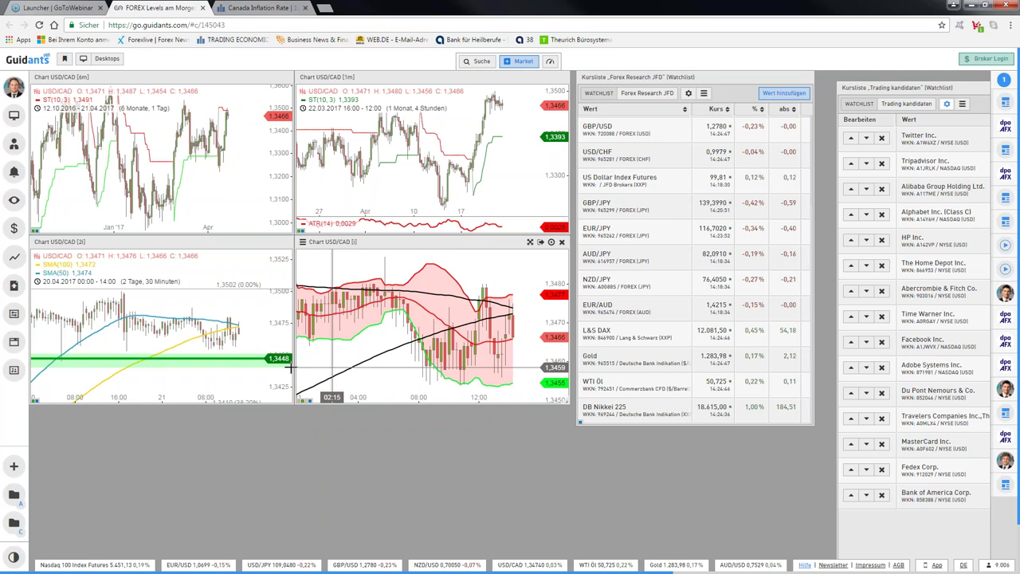
{"action": "double_click", "coordinate": [291, 365]}
- Zoom the USD/CAD 30-minute chart out to about a month and compress the price scale around 1.3448
{"action": "scroll", "coordinate": [875, 315], "scroll_direction": "down", "scroll_amount": 3}
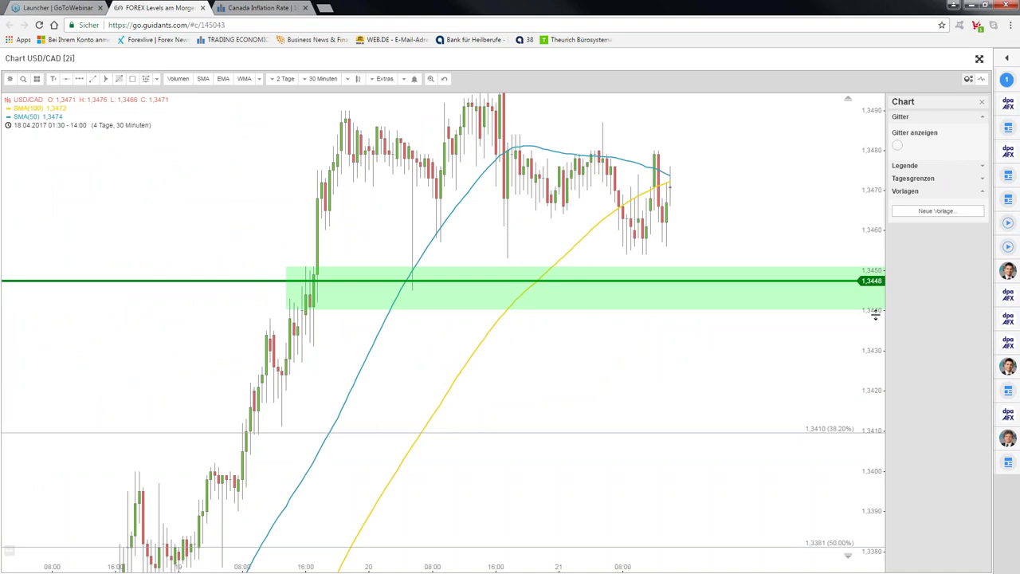
{"action": "scroll", "coordinate": [875, 315], "scroll_direction": "down", "scroll_amount": 3}
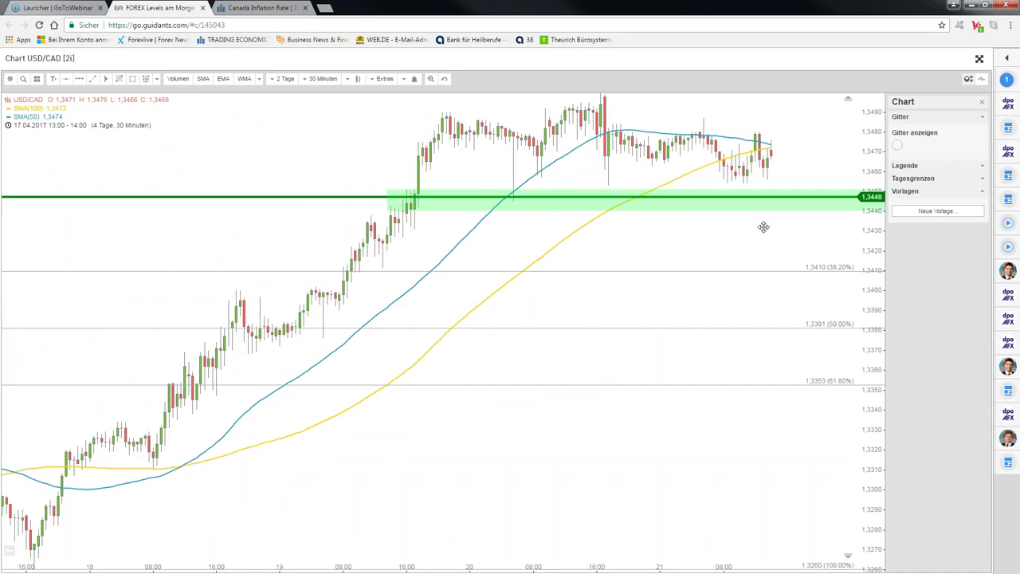
{"action": "scroll", "coordinate": [764, 228], "scroll_direction": "down", "scroll_amount": 2}
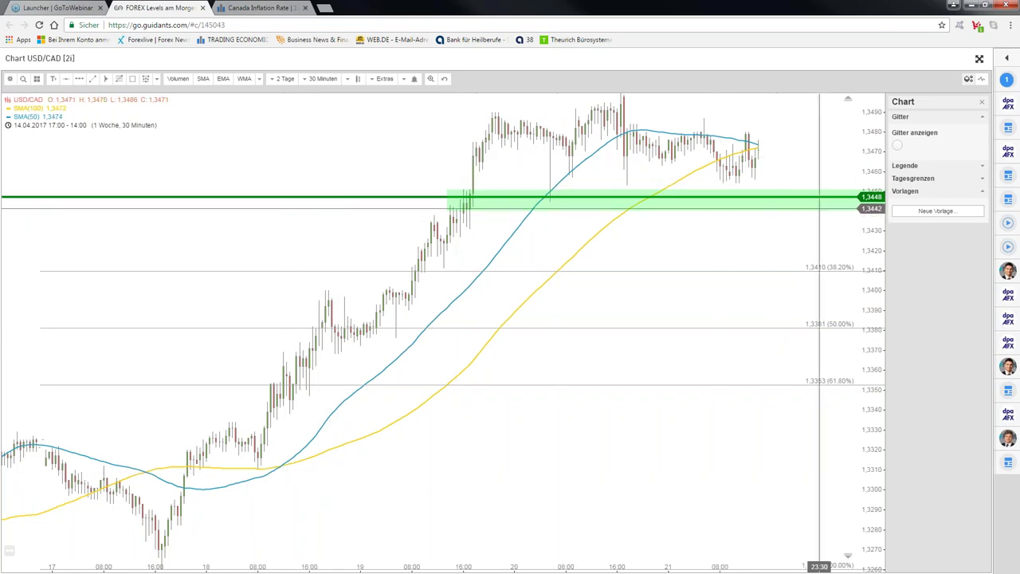
{"action": "scroll", "coordinate": [865, 162], "scroll_direction": "down", "scroll_amount": 1}
{"action": "scroll", "coordinate": [864, 162], "scroll_direction": "down", "scroll_amount": 1}
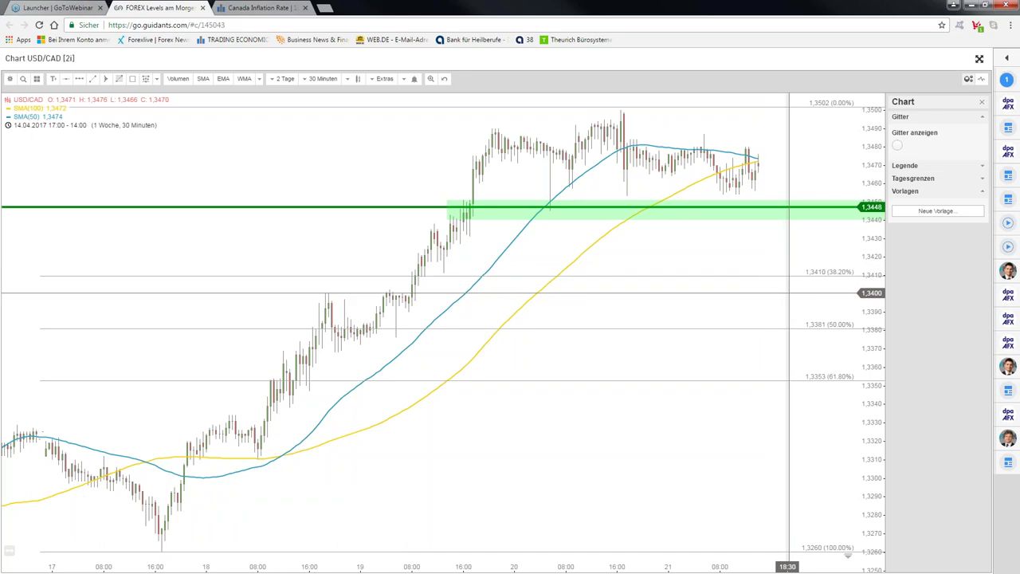
{"action": "scroll", "coordinate": [800, 272], "scroll_direction": "down", "scroll_amount": 1}
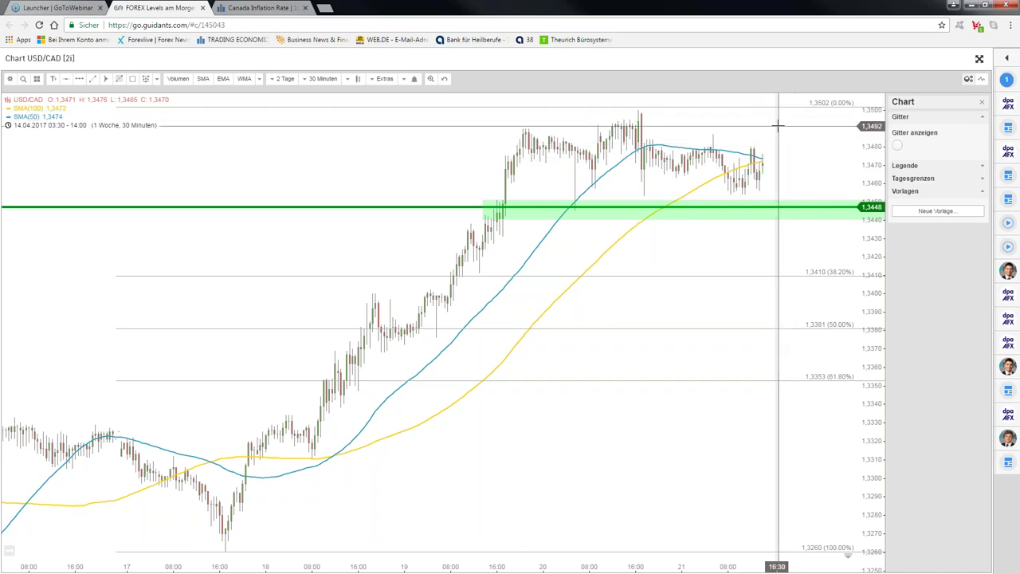
{"action": "scroll", "coordinate": [778, 125], "scroll_direction": "down", "scroll_amount": 1}
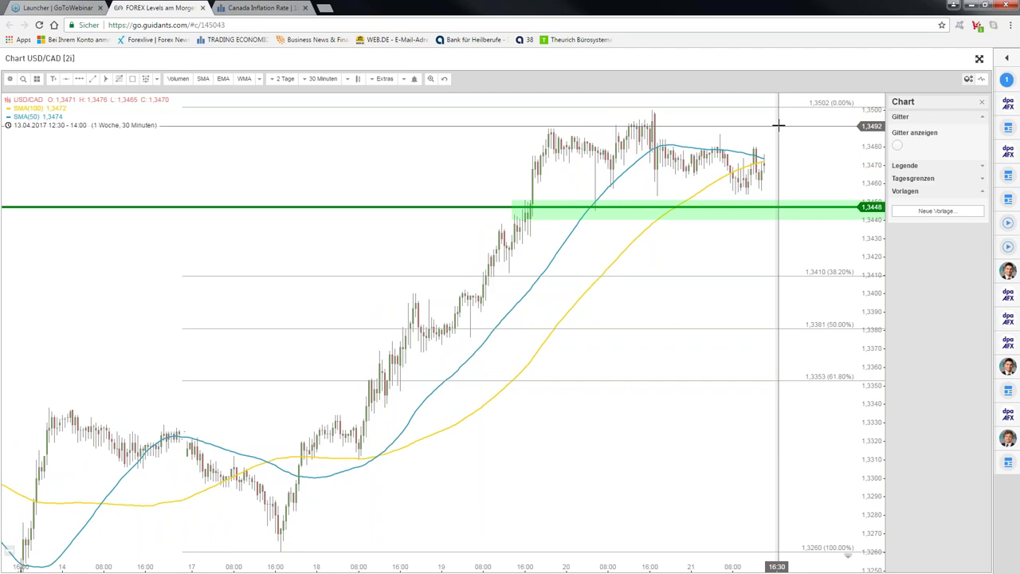
{"action": "scroll", "coordinate": [807, 103], "scroll_direction": "down", "scroll_amount": 1}
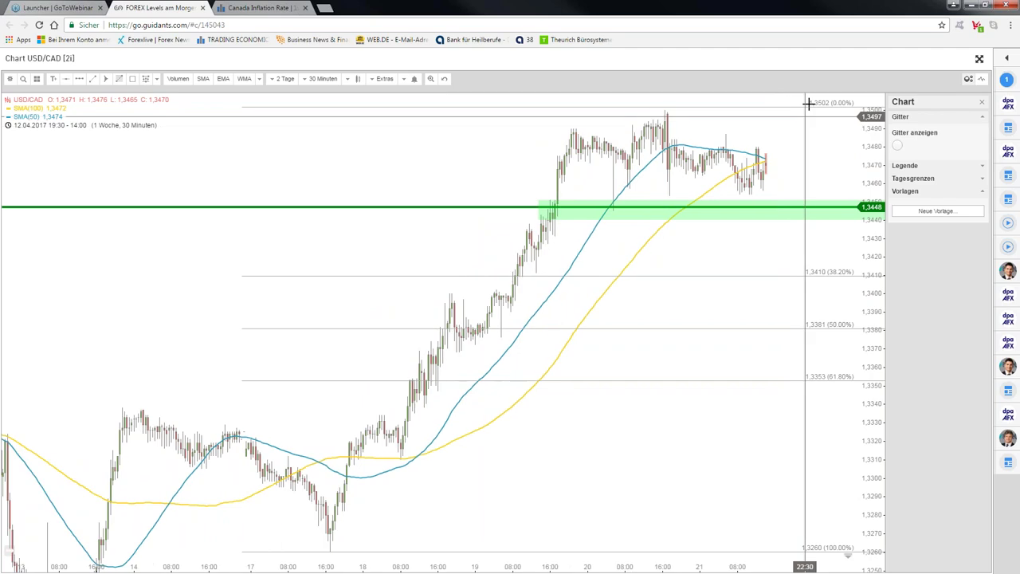
{"action": "scroll", "coordinate": [808, 104], "scroll_direction": "down", "scroll_amount": 2}
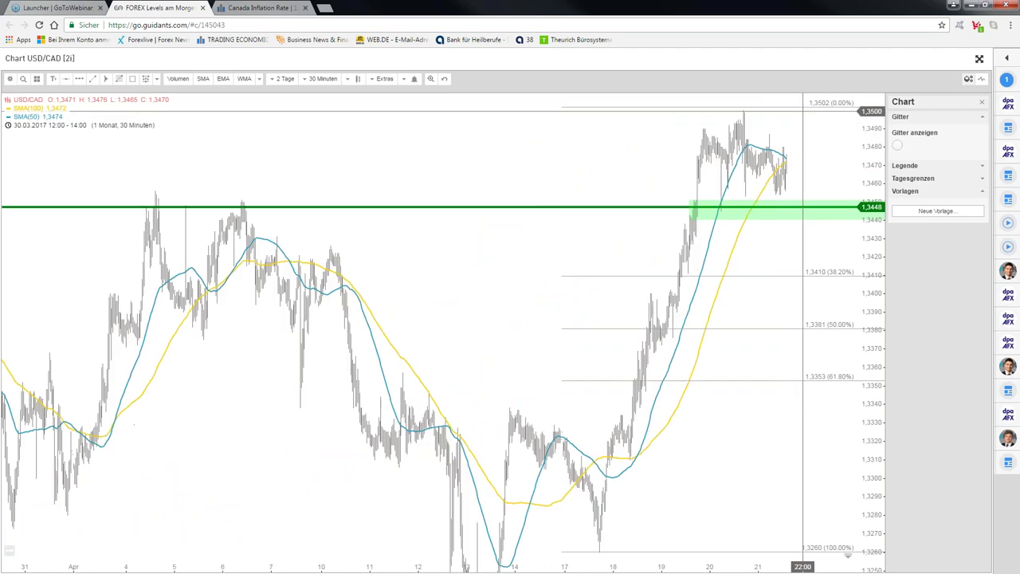
{"action": "scroll", "coordinate": [803, 110], "scroll_direction": "down", "scroll_amount": 1}
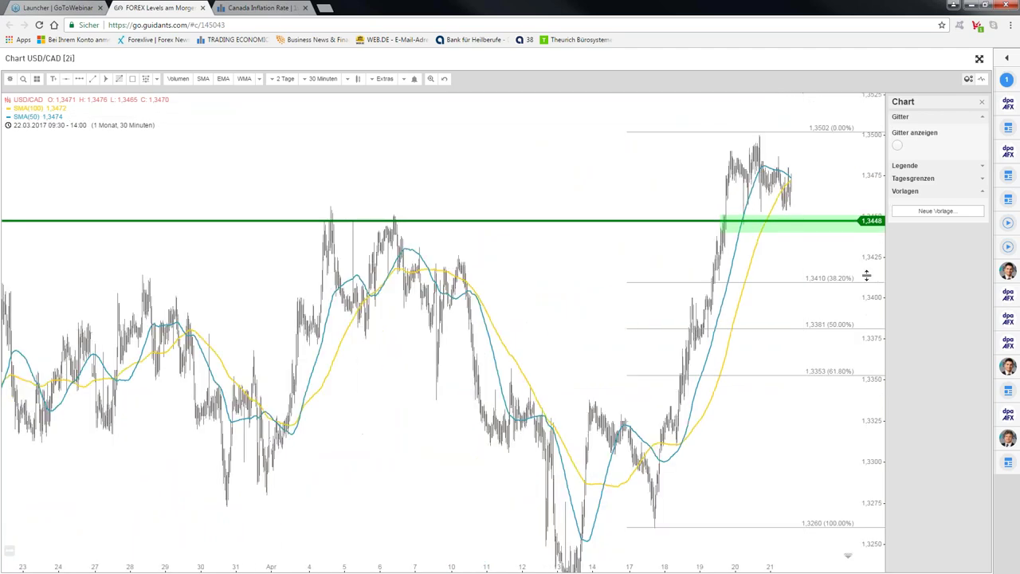
{"action": "left_click_drag", "start_coordinate": [866, 275], "coordinate": [702, 337]}
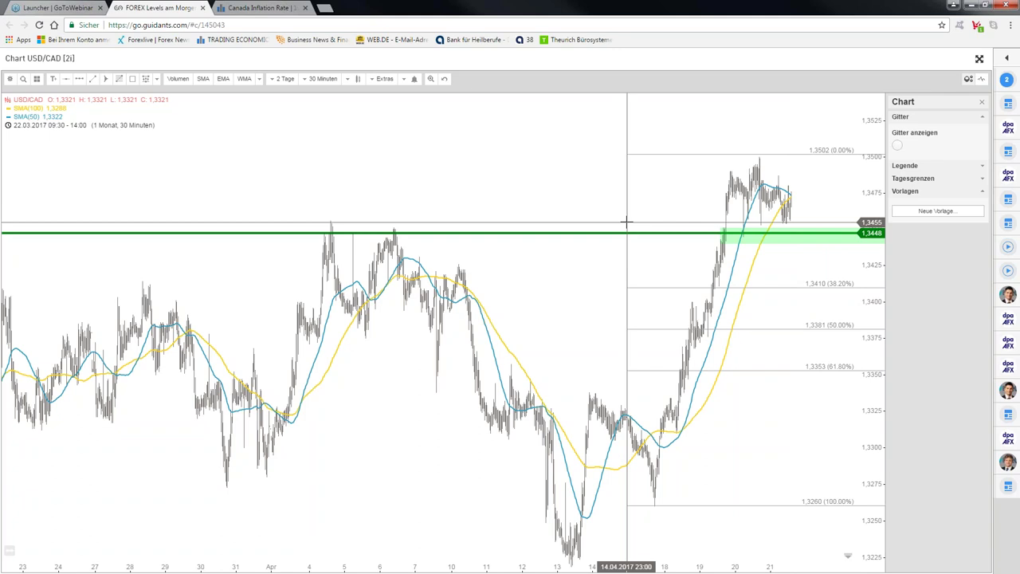
- Leave the full-size chart, load WTI Öl into the dashboard, and briefly enlarge its six-month chart
{"action": "key", "text": "Escape"}
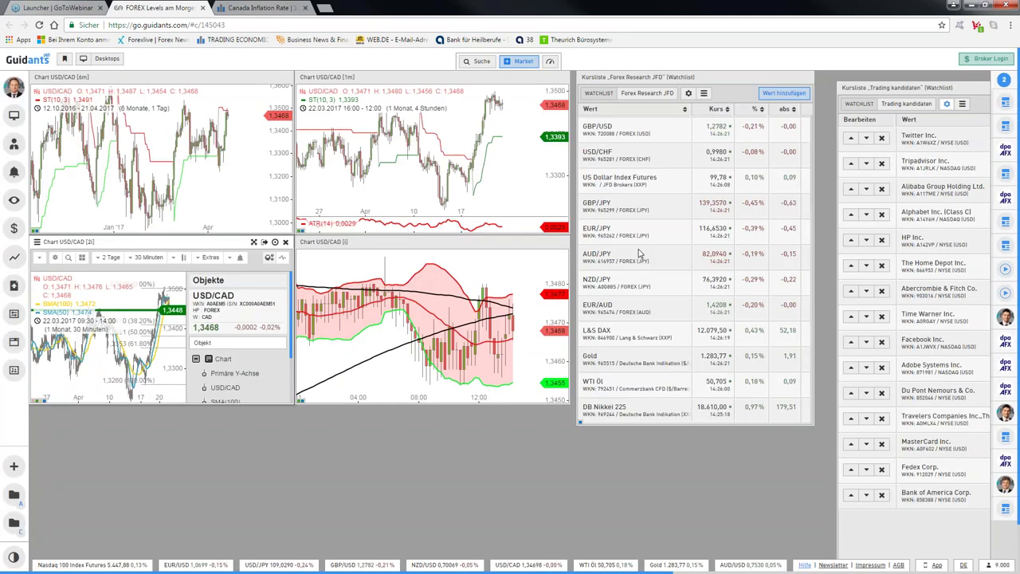
{"action": "left_click", "coordinate": [630, 384]}
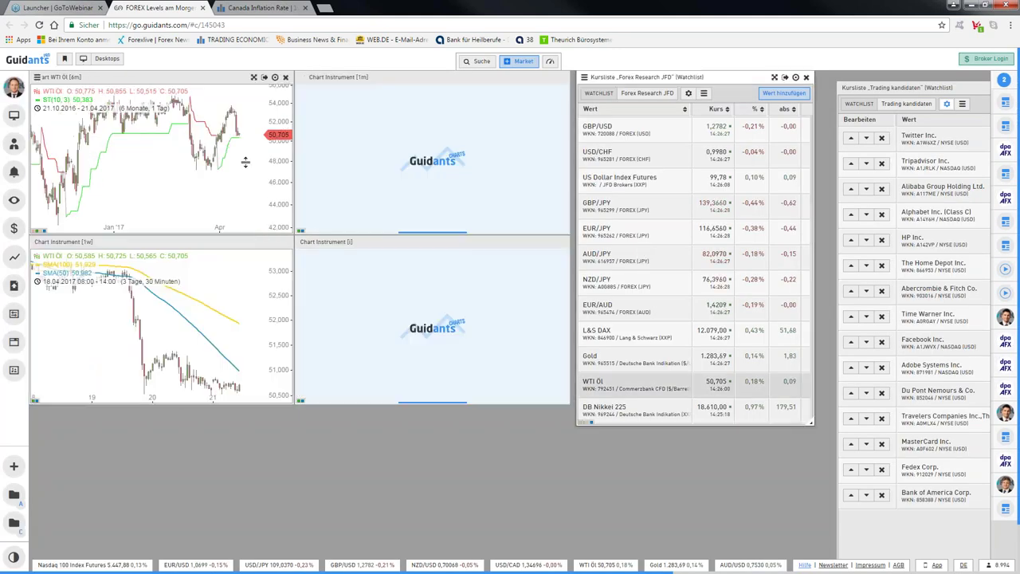
{"action": "double_click", "coordinate": [245, 162]}
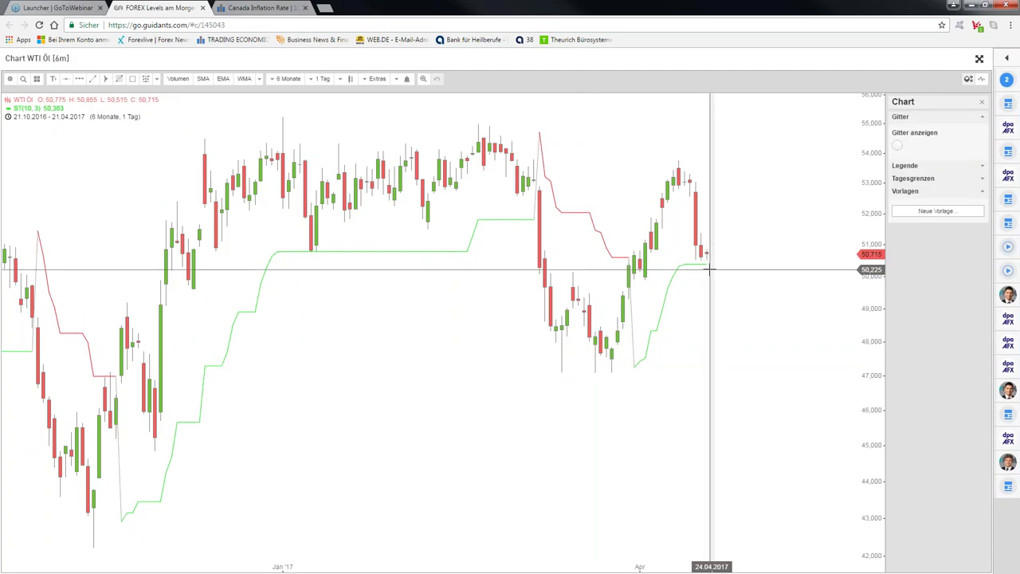
{"action": "key", "text": "Escape"}
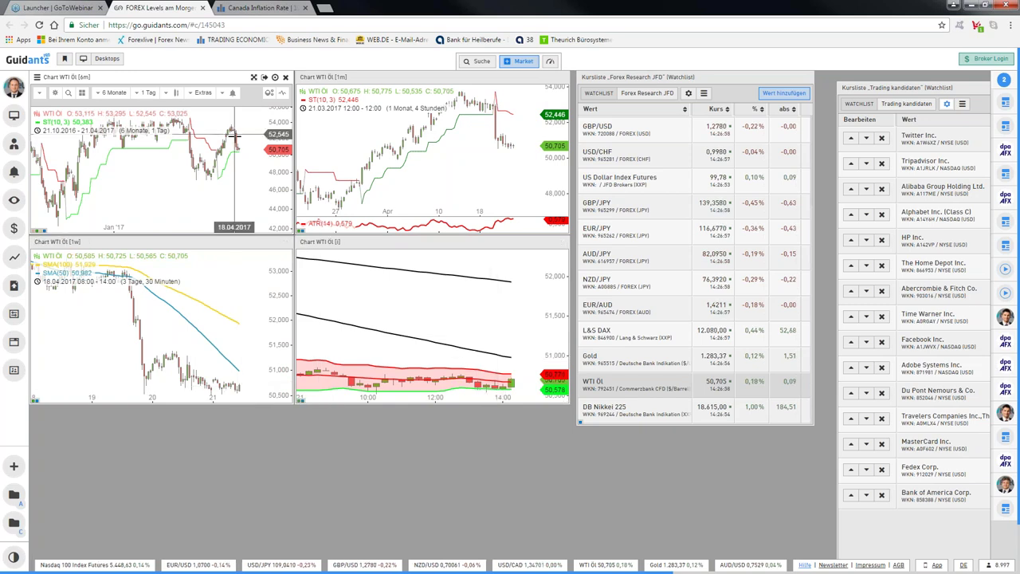
- Enlarge the one-month WTI Öl chart to full size, then shrink it back into the dashboard
{"action": "scroll", "coordinate": [236, 137], "scroll_direction": "up", "scroll_amount": 2}
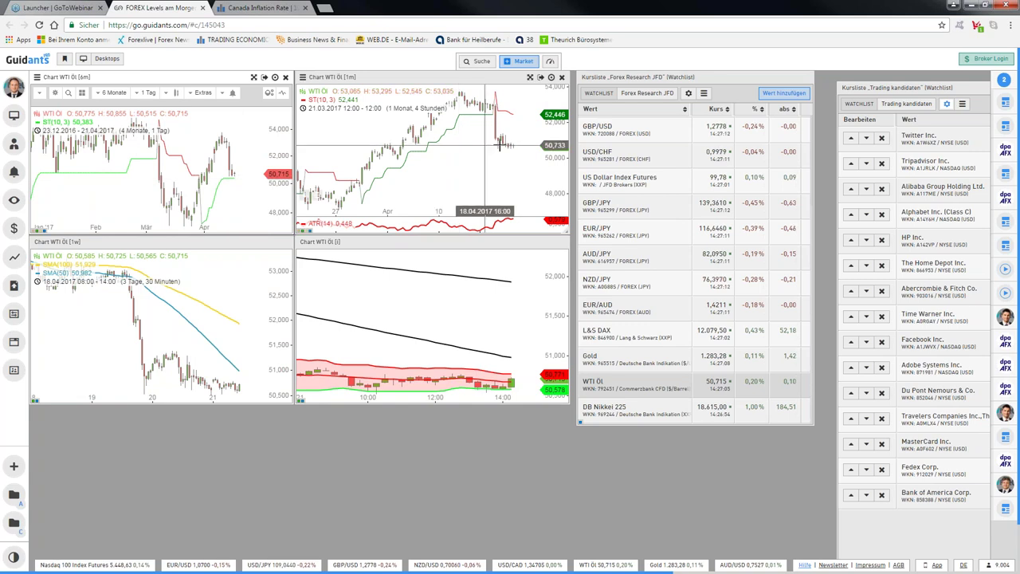
{"action": "double_click", "coordinate": [500, 146]}
{"action": "double_click", "coordinate": [407, 135]}
{"action": "scroll", "coordinate": [509, 235], "scroll_direction": "down", "scroll_amount": 1}
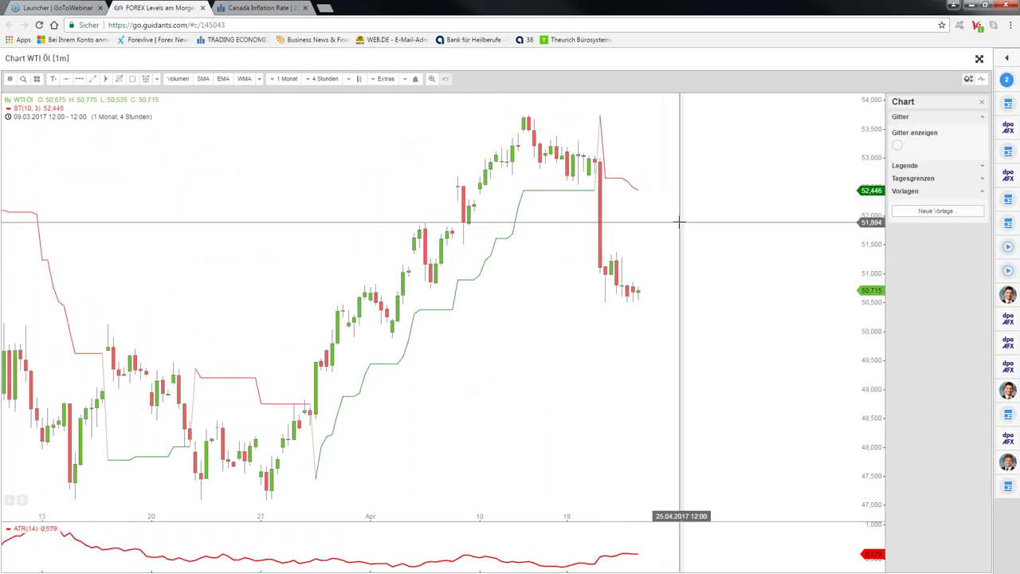
{"action": "double_click", "coordinate": [679, 222]}
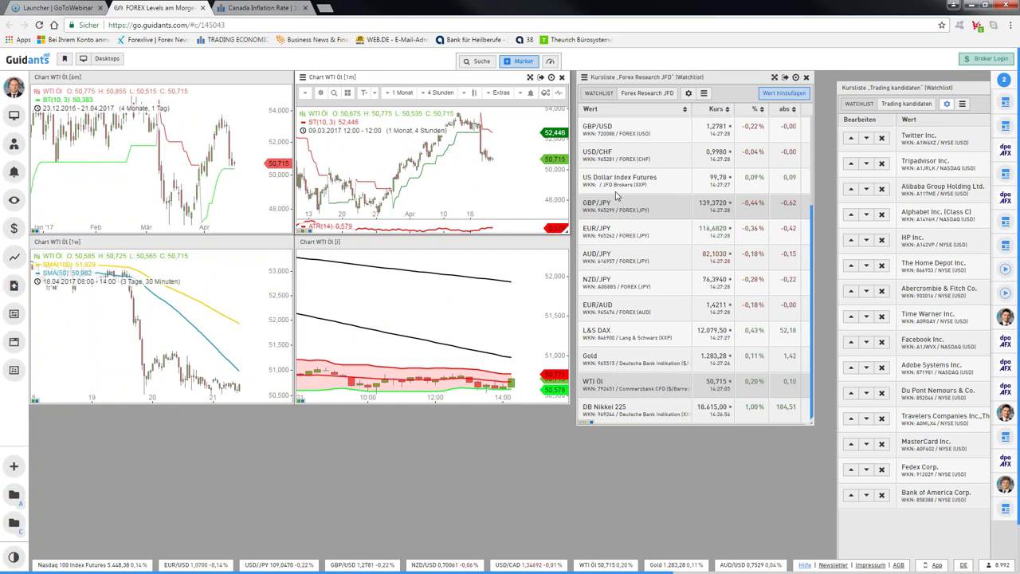
- Load USD/CAD into the chart panels and bring up the Canada Inflation Rate tab
{"action": "scroll", "coordinate": [616, 195], "scroll_direction": "up", "scroll_amount": 3}
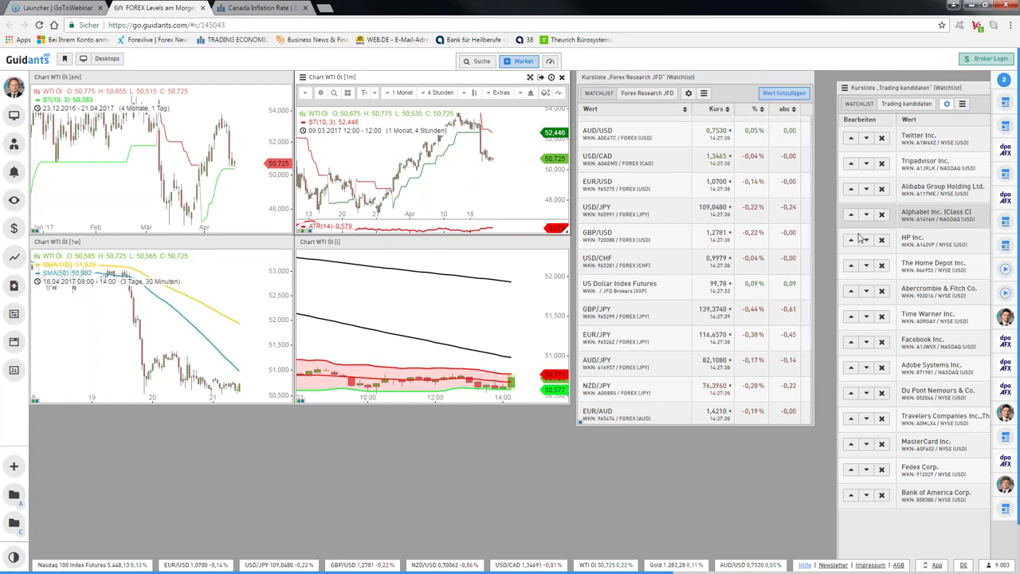
{"action": "left_click", "coordinate": [628, 161]}
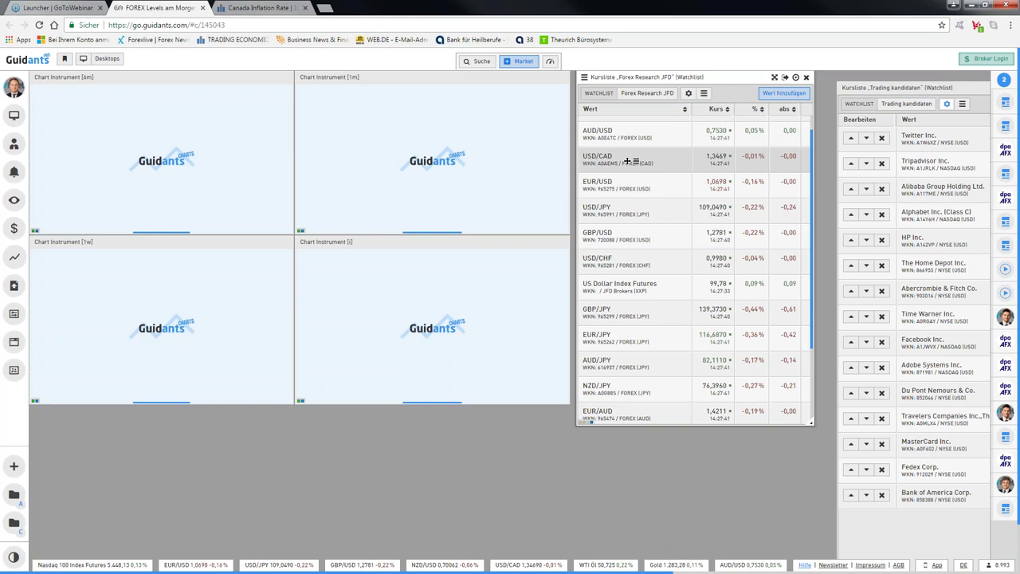
{"action": "left_click", "coordinate": [291, 5]}
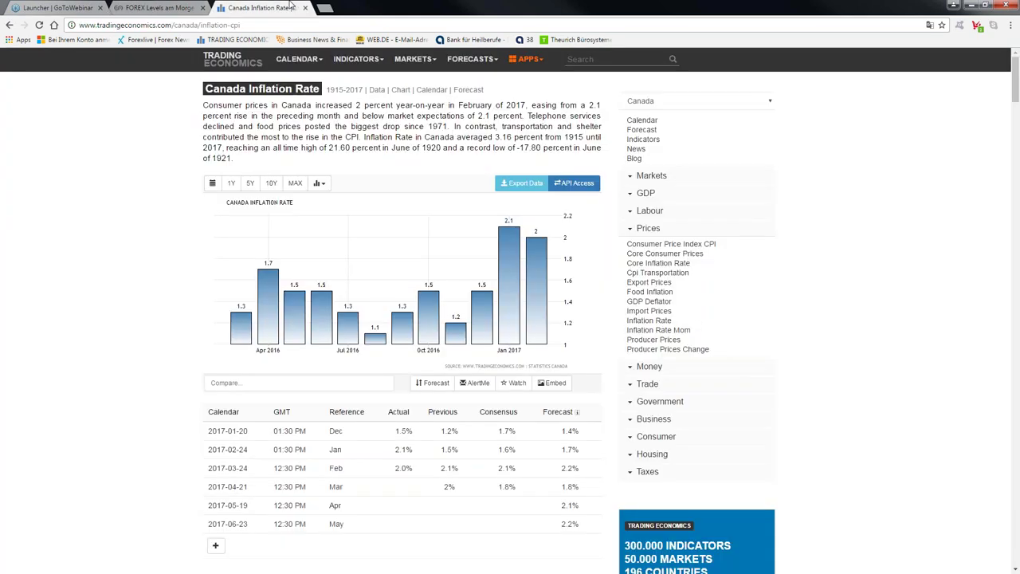
- Open forexlive.com in a new tab from the Forexlive bookmark
{"action": "left_click", "coordinate": [324, 7]}
{"action": "left_click", "coordinate": [157, 40]}
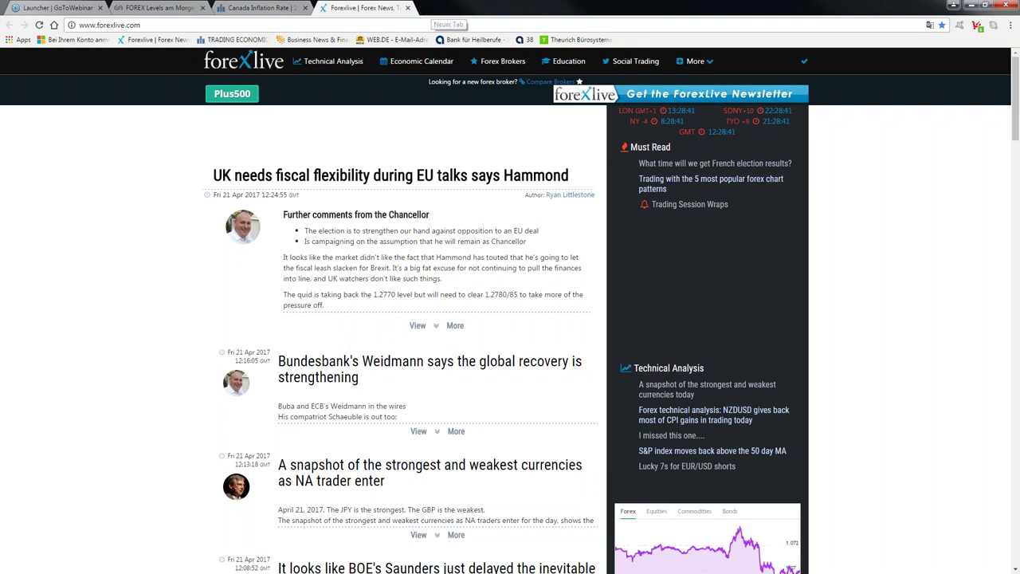
{"action": "left_click", "coordinate": [429, 9]}
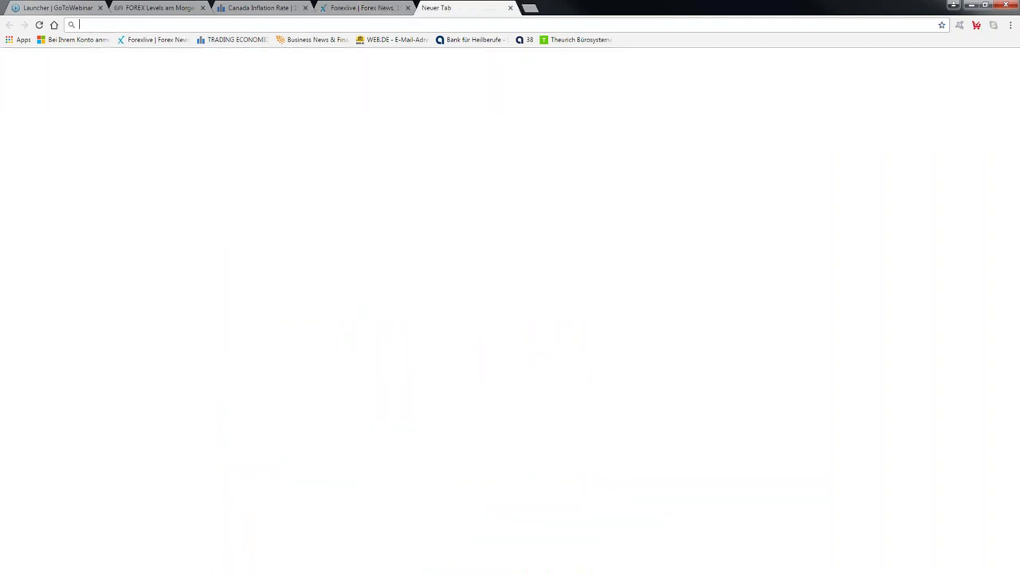
{"action": "type", "text": "w"}
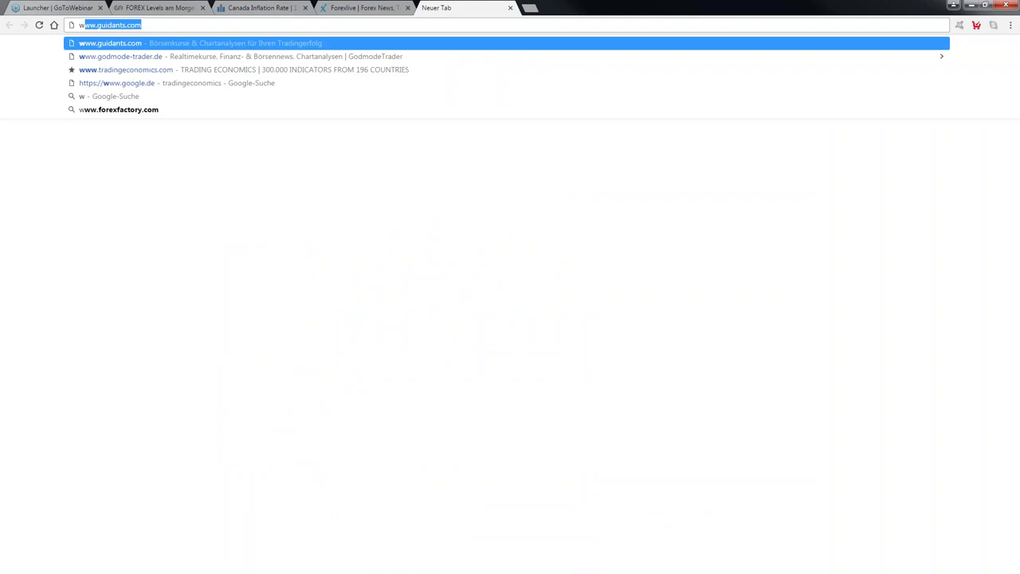
{"action": "type", "text": "ww."}
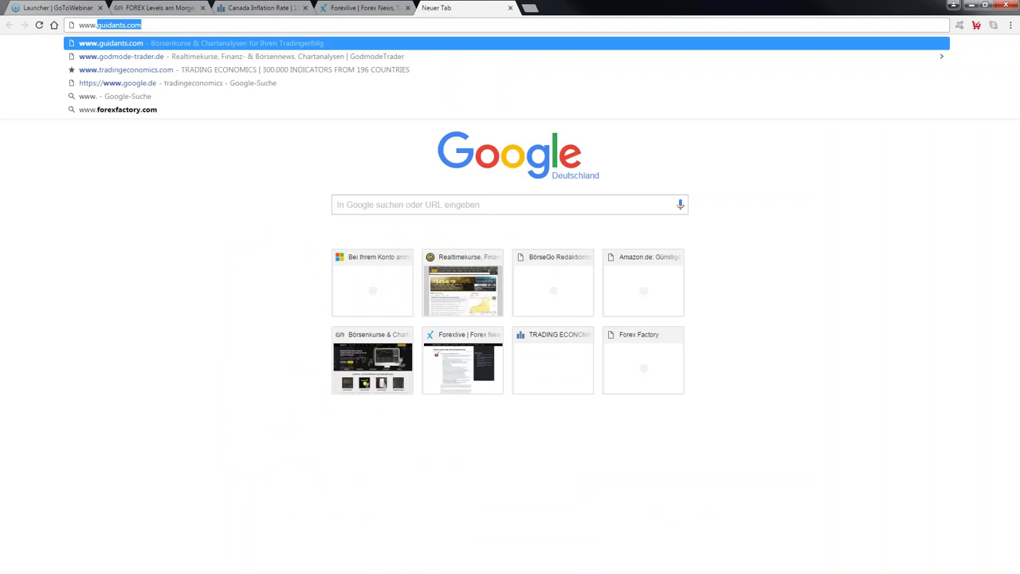
{"action": "type", "text": "forexfac"}
{"action": "key", "text": "Return"}
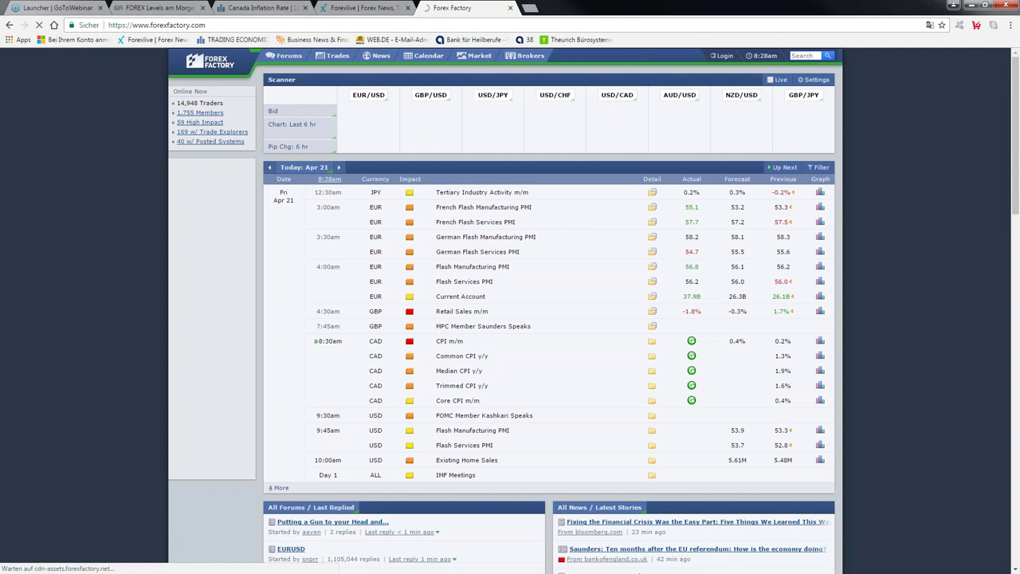
{"action": "left_click", "coordinate": [163, 7]}
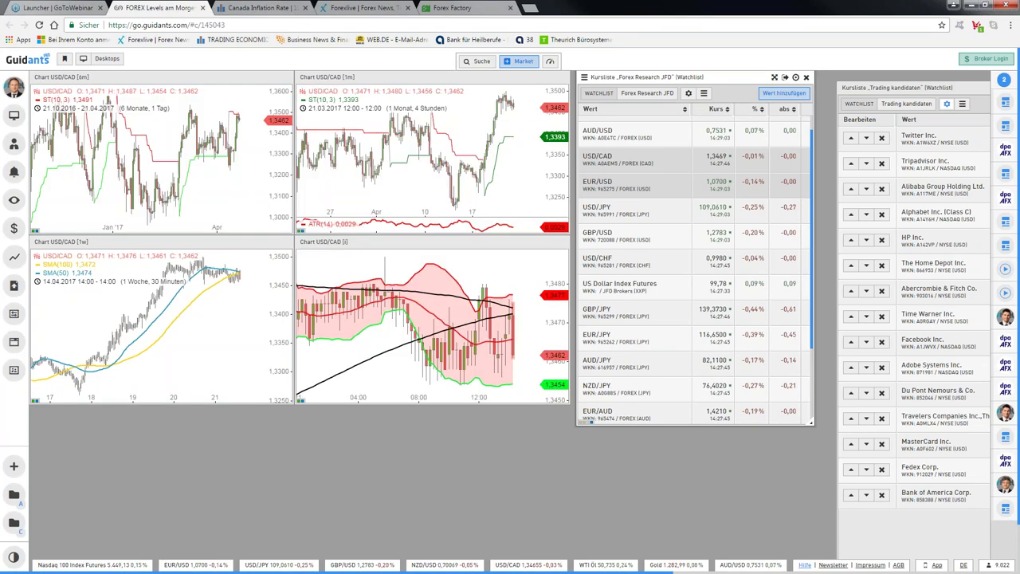
- Zoom the weekly USD/CAD chart to the last three days and close the Objekte panel
{"action": "scroll", "coordinate": [204, 333], "scroll_direction": "up", "scroll_amount": 2}
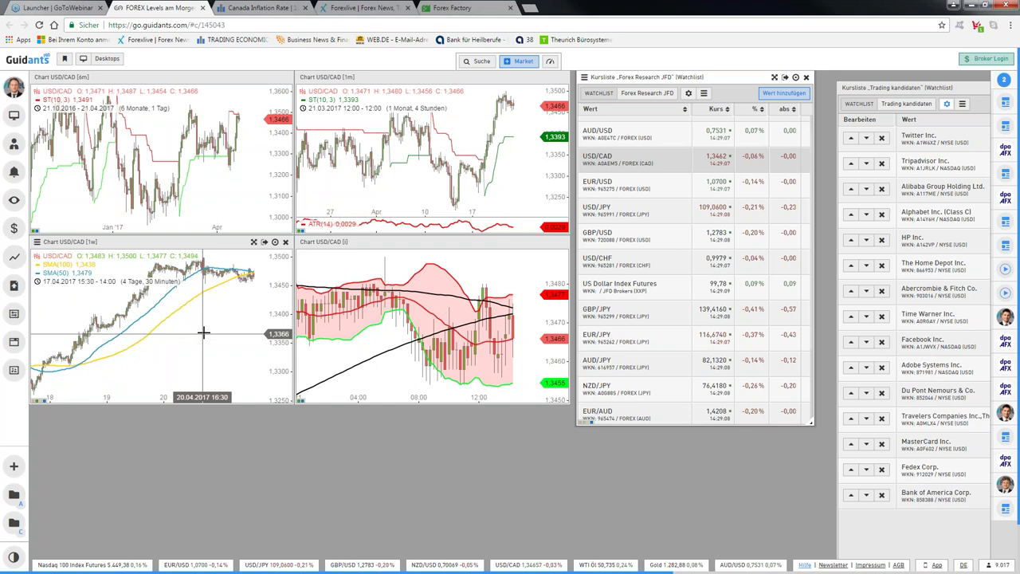
{"action": "double_click", "coordinate": [203, 332]}
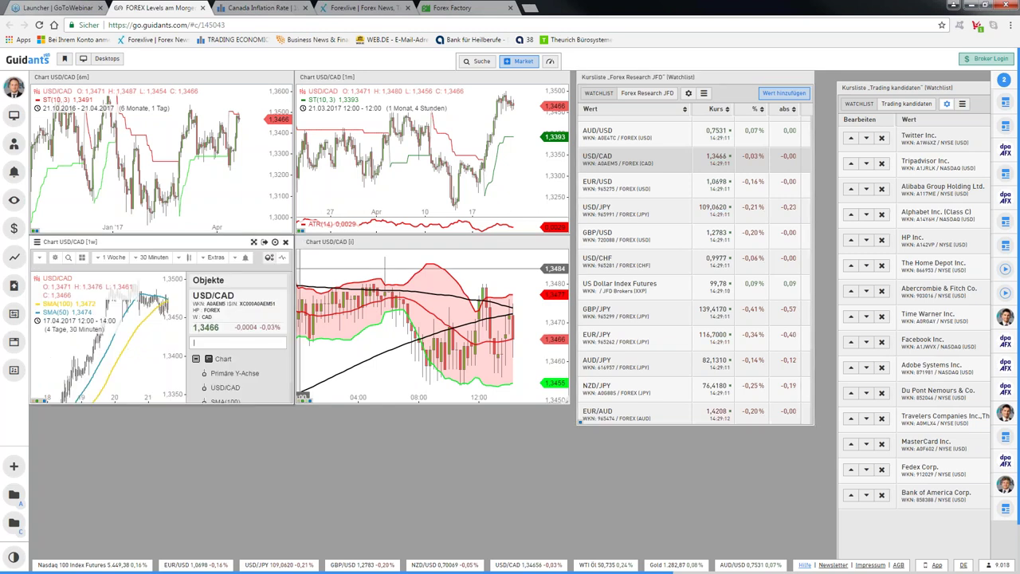
{"action": "left_click", "coordinate": [231, 362]}
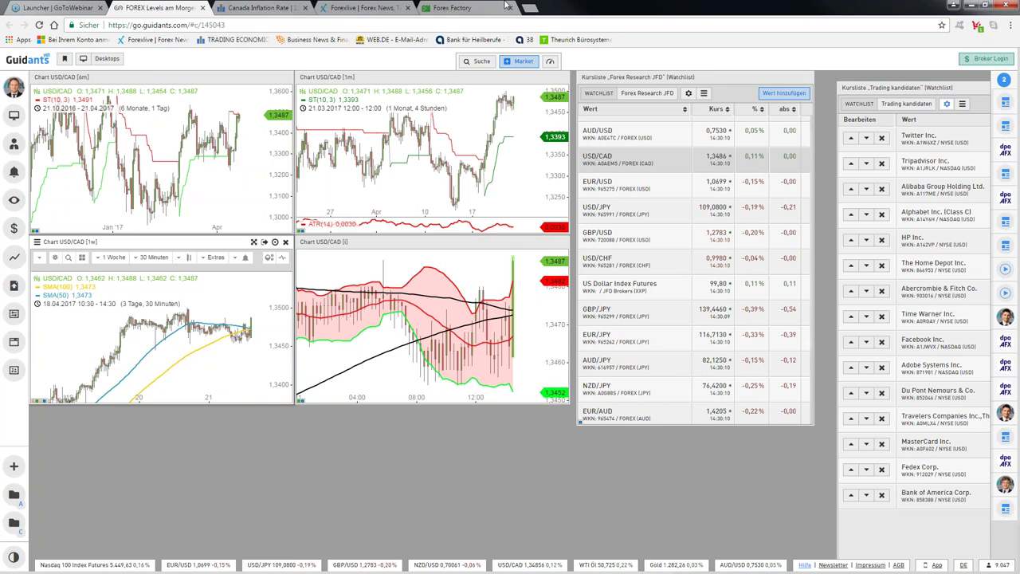
- Check the pending CAD CPI rows on Forex Factory, then switch to the Forexlive tab
{"action": "left_click", "coordinate": [505, 5]}
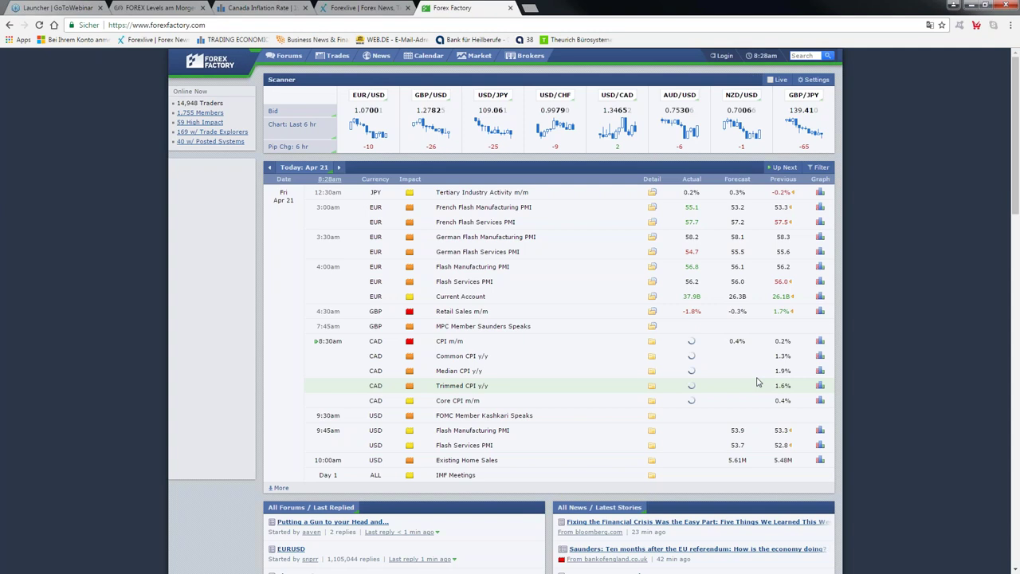
{"action": "key", "text": "ctrl+shift+Tab"}
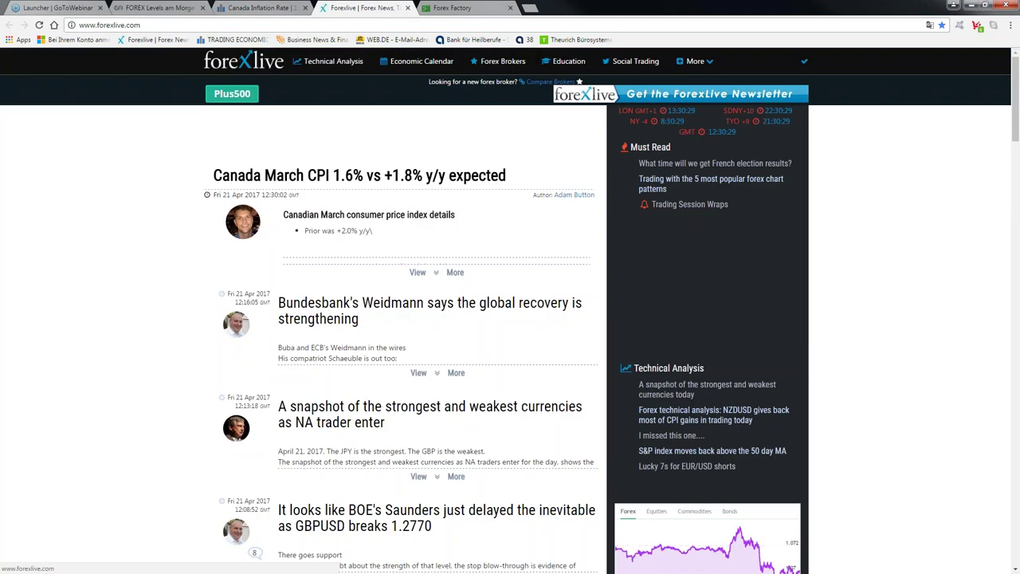
- Reload Forexlive for the Canada March CPI headline, then return to the Guidants dashboard
{"action": "key", "text": "F5"}
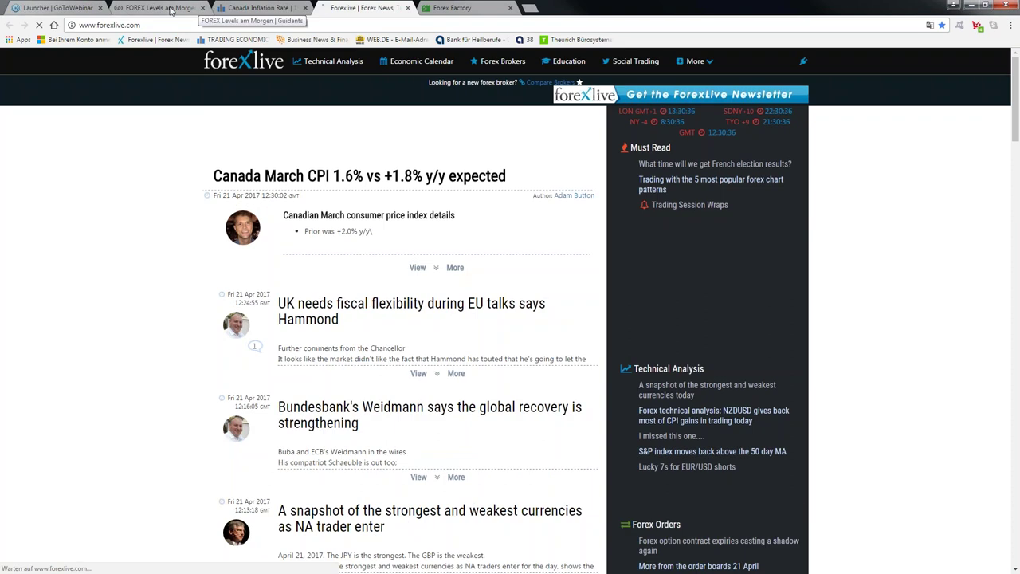
{"action": "left_click", "coordinate": [169, 10]}
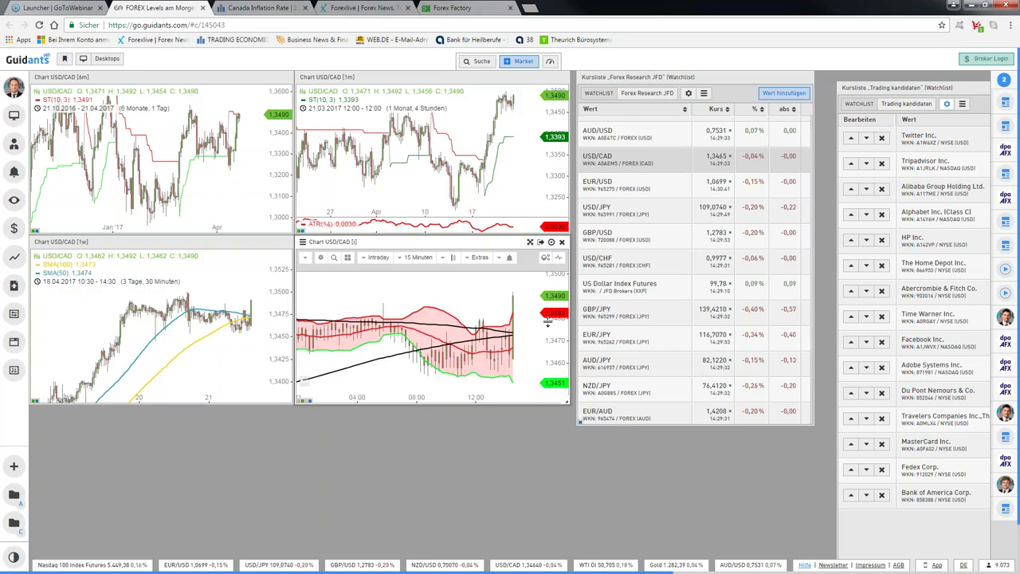
- Zoom in the 1w, 6m and intraday USD/CAD charts, then enlarge the two-day weekly chart
{"action": "scroll", "coordinate": [257, 267], "scroll_direction": "up", "scroll_amount": 2}
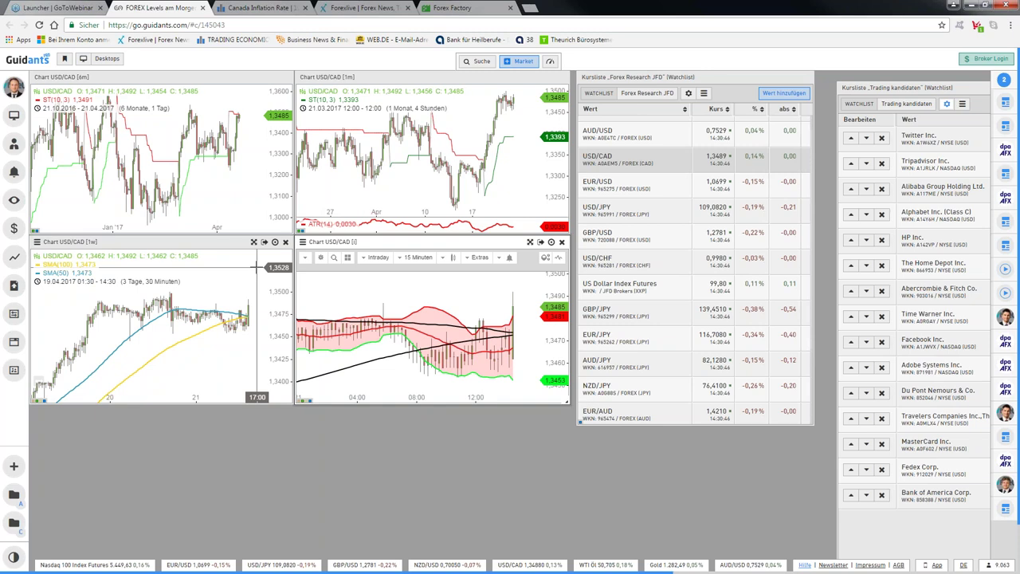
{"action": "left_click", "coordinate": [554, 125]}
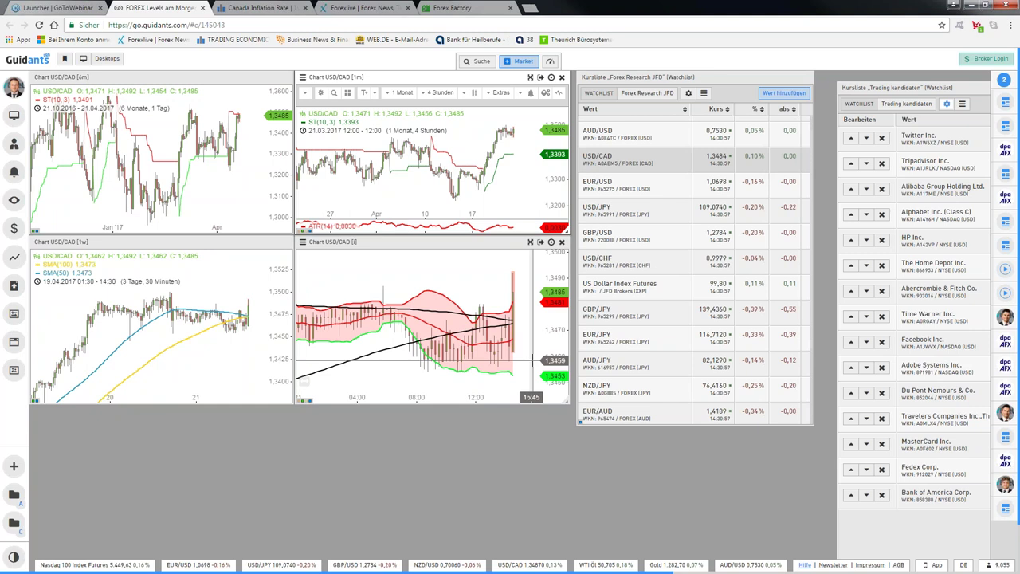
{"action": "scroll", "coordinate": [239, 303], "scroll_direction": "up", "scroll_amount": 2}
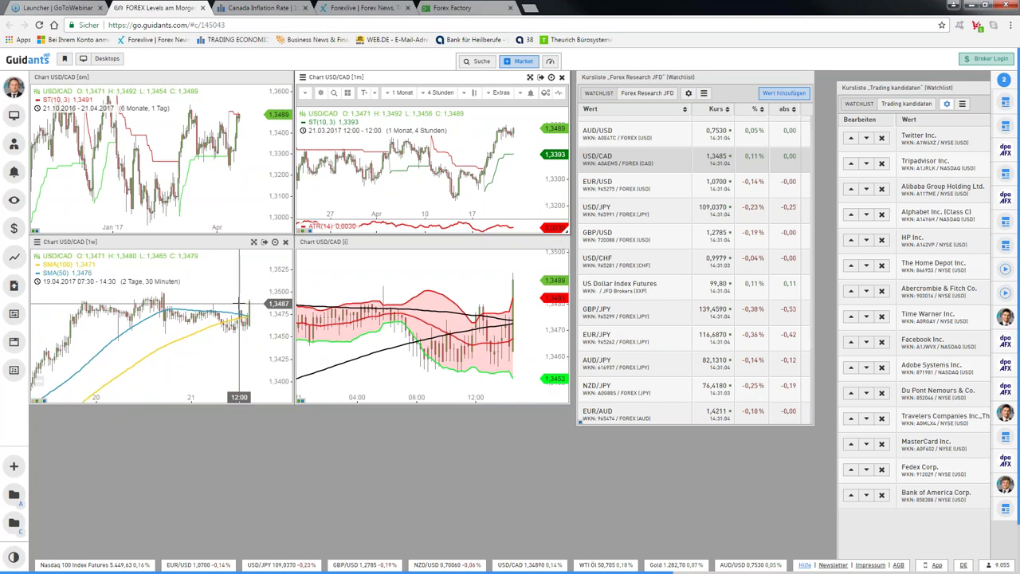
{"action": "scroll", "coordinate": [239, 303], "scroll_direction": "up", "scroll_amount": 1}
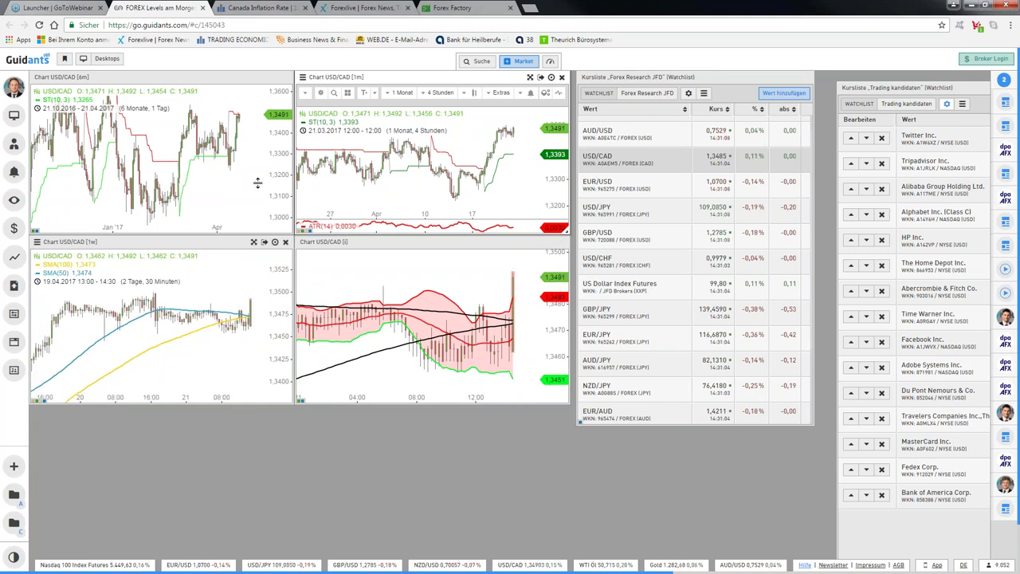
{"action": "scroll", "coordinate": [257, 183], "scroll_direction": "up", "scroll_amount": 1}
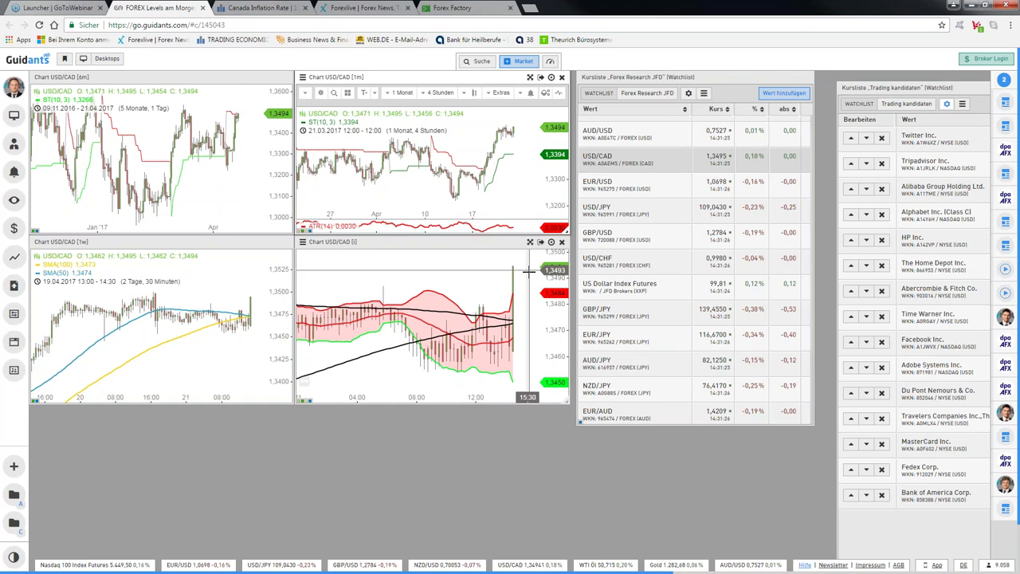
{"action": "scroll", "coordinate": [451, 368], "scroll_direction": "up", "scroll_amount": 1}
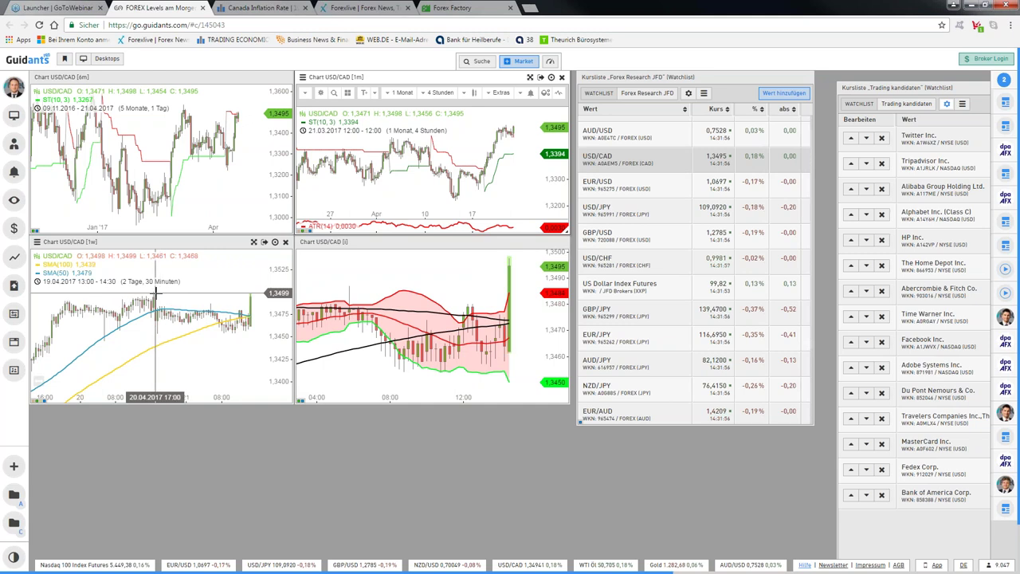
{"action": "double_click", "coordinate": [156, 293]}
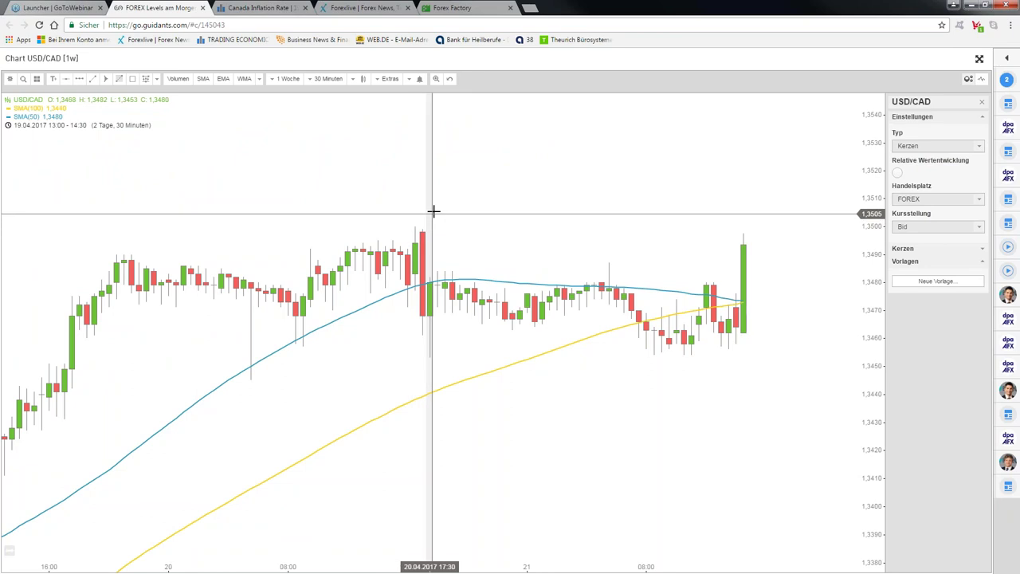
- Draw a horizontal line at the 1.3500 high styled with the red Stoplevel template
{"action": "left_click", "coordinate": [136, 80]}
{"action": "left_click", "coordinate": [179, 273]}
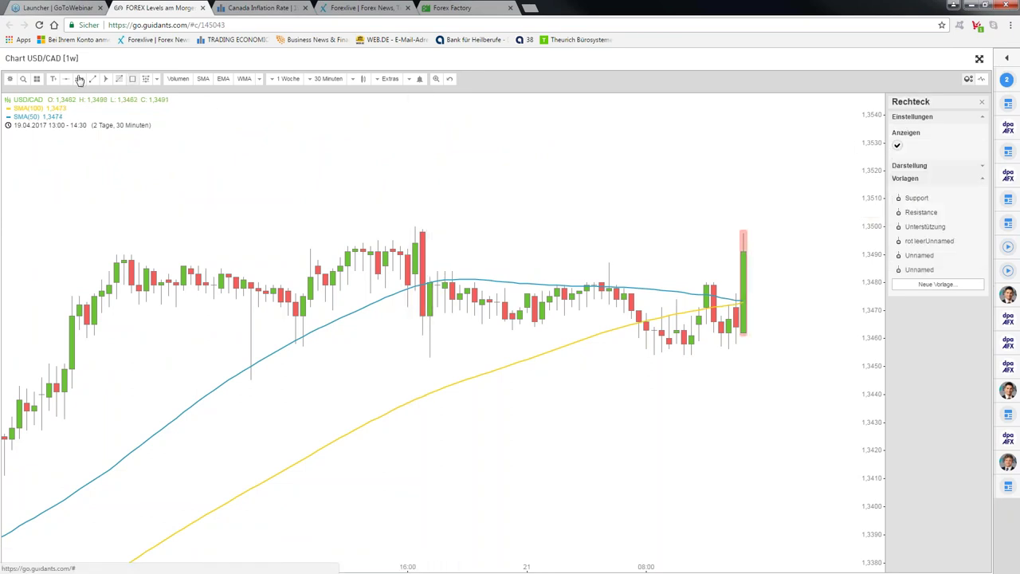
{"action": "left_click", "coordinate": [423, 226]}
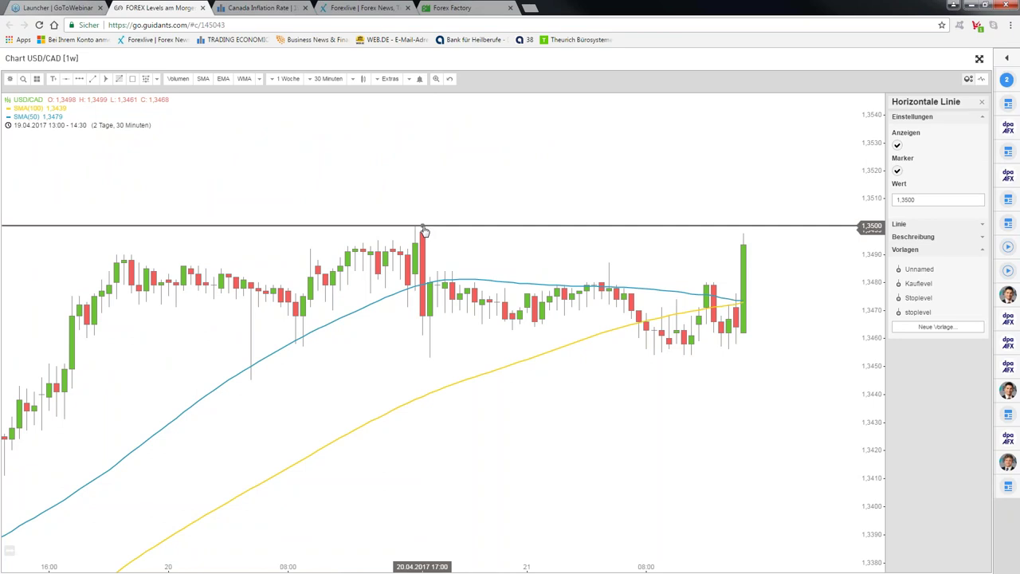
{"action": "left_click", "coordinate": [916, 297]}
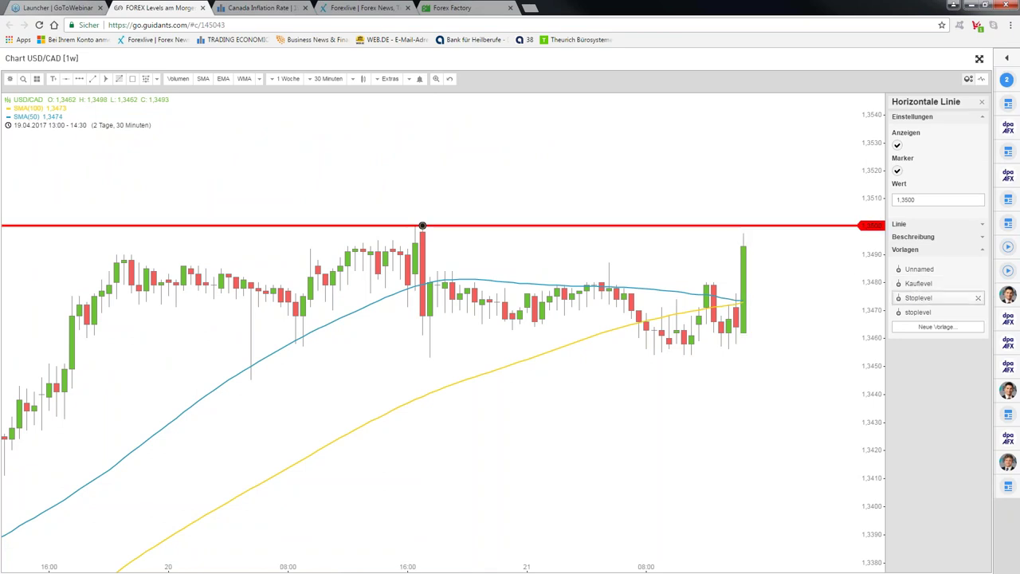
{"action": "left_click", "coordinate": [647, 193]}
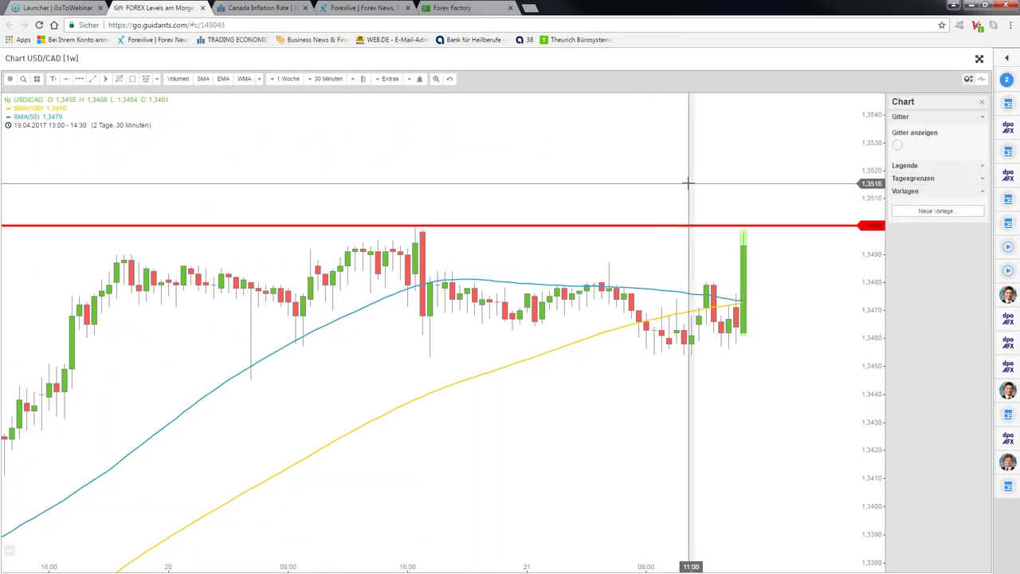
{"action": "scroll", "coordinate": [685, 180], "scroll_direction": "up", "scroll_amount": 1}
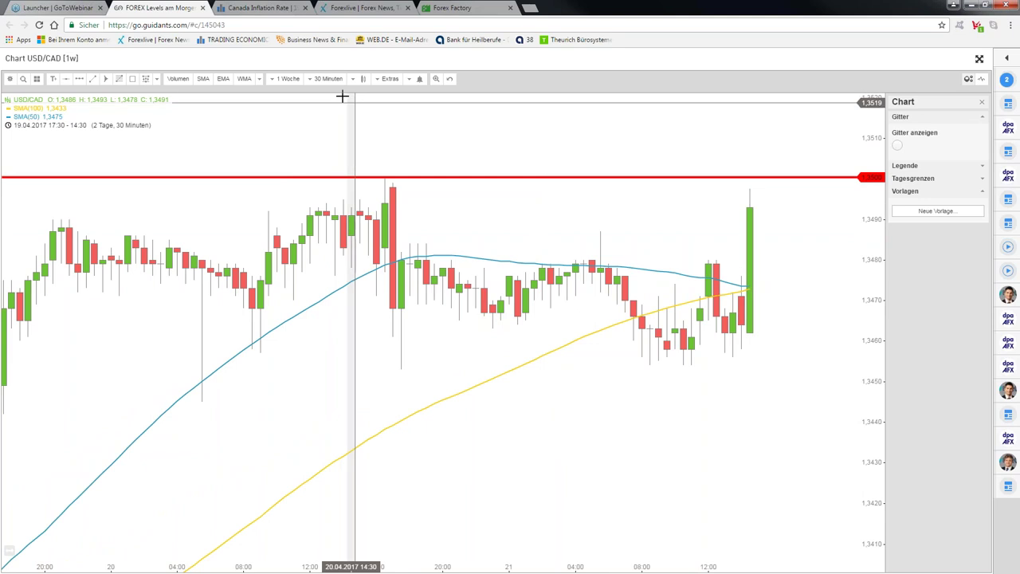
- Turn on Tagesgrenzen anzeigen day-boundary lines, then close the full-size chart view
{"action": "left_click", "coordinate": [156, 82]}
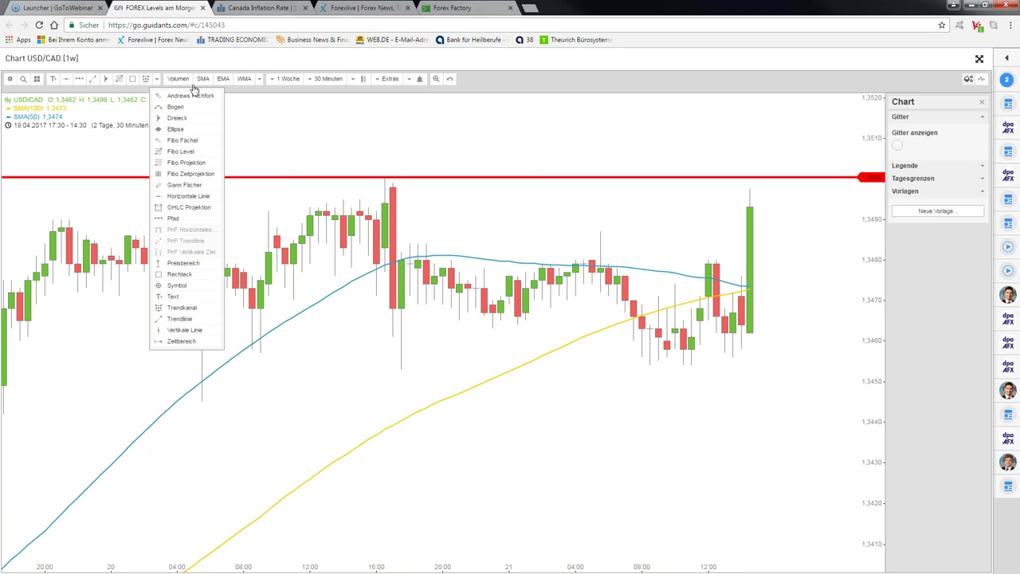
{"action": "left_click", "coordinate": [405, 81]}
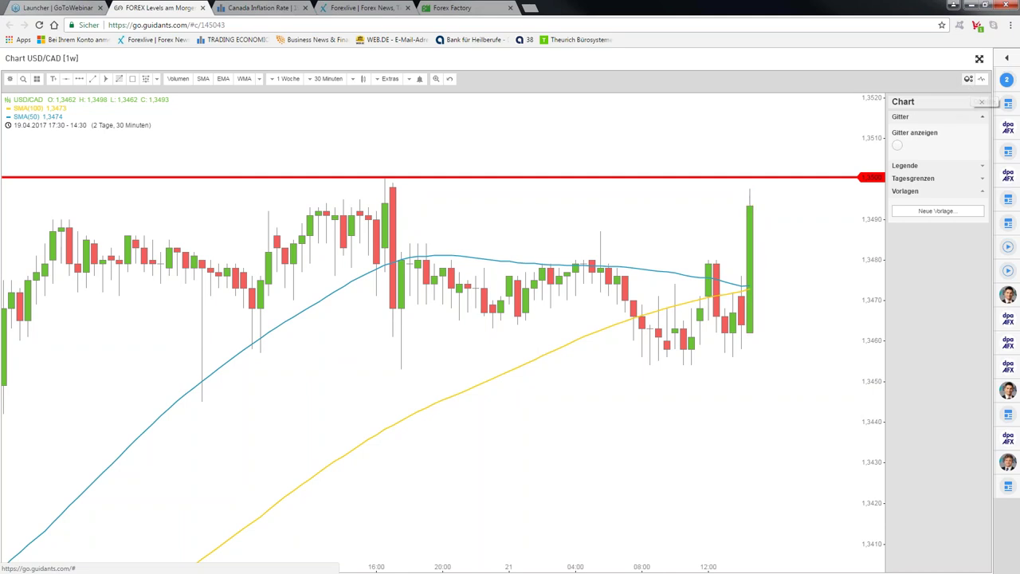
{"action": "left_click", "coordinate": [939, 181]}
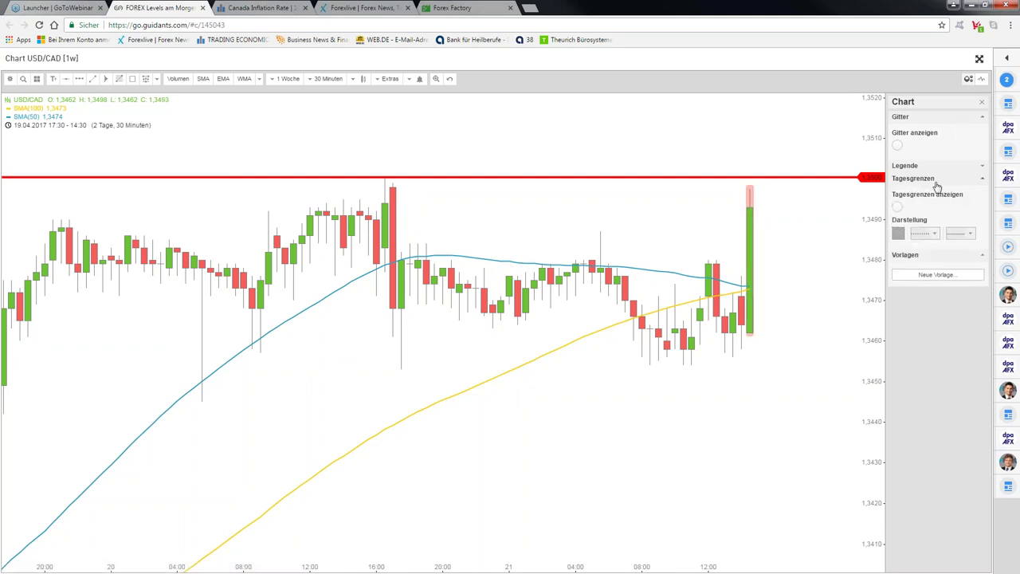
{"action": "left_click", "coordinate": [898, 208]}
{"action": "left_click", "coordinate": [920, 180]}
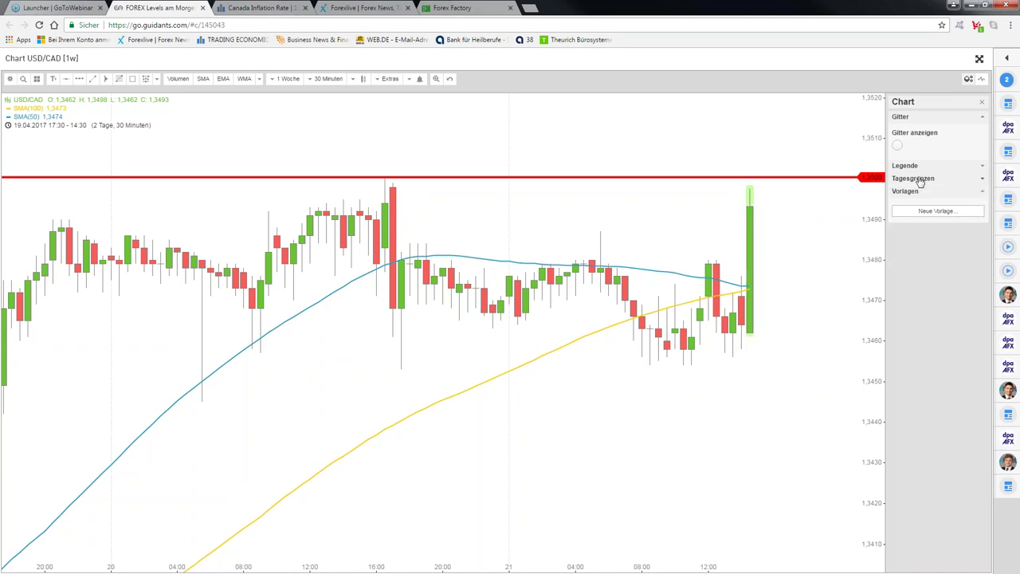
{"action": "left_click", "coordinate": [920, 181]}
{"action": "left_click", "coordinate": [919, 167]}
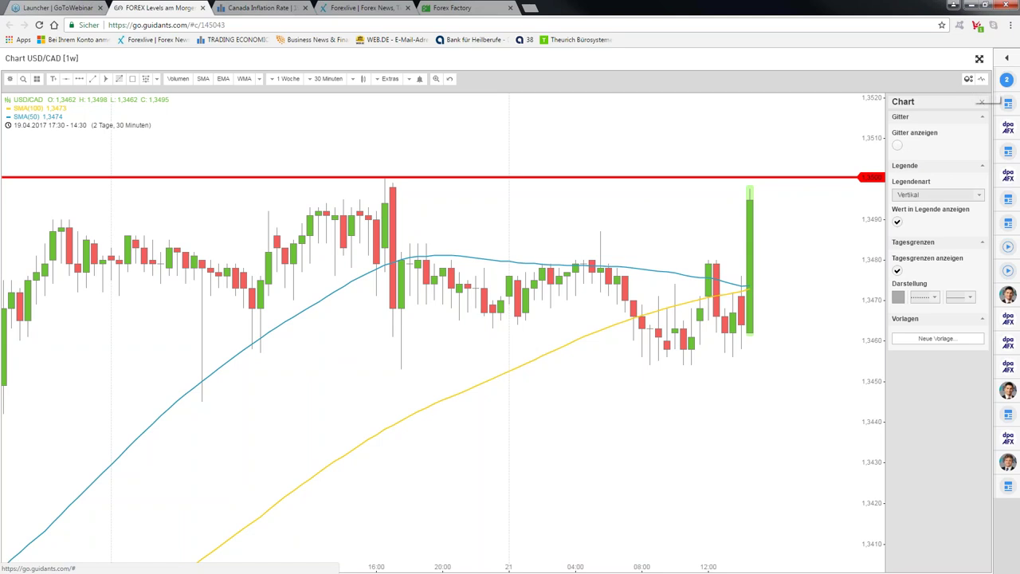
{"action": "left_click", "coordinate": [980, 58]}
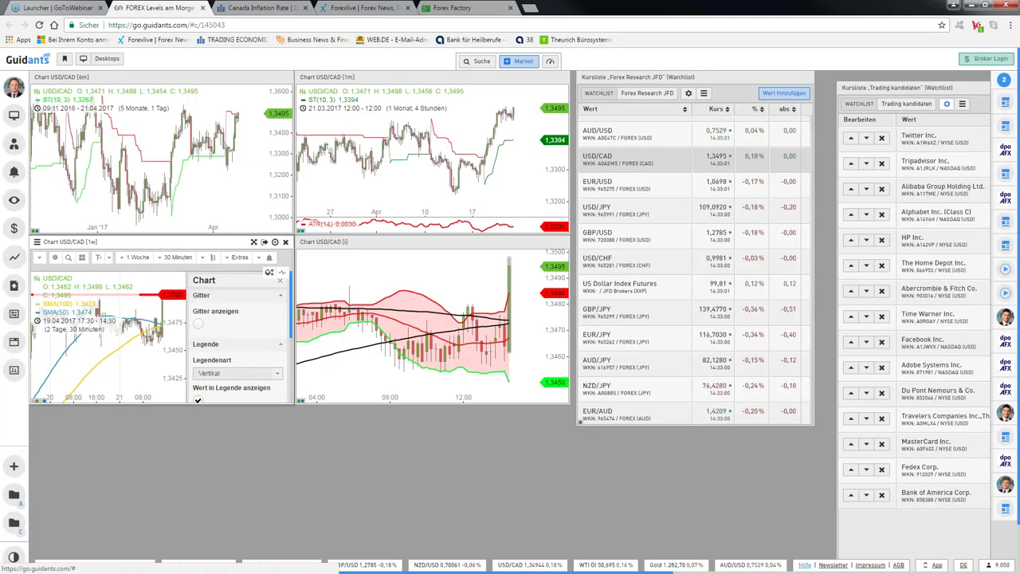
- Turn on the crosshair readout on the USD/CAD intraday chart
{"action": "left_click", "coordinate": [445, 258]}
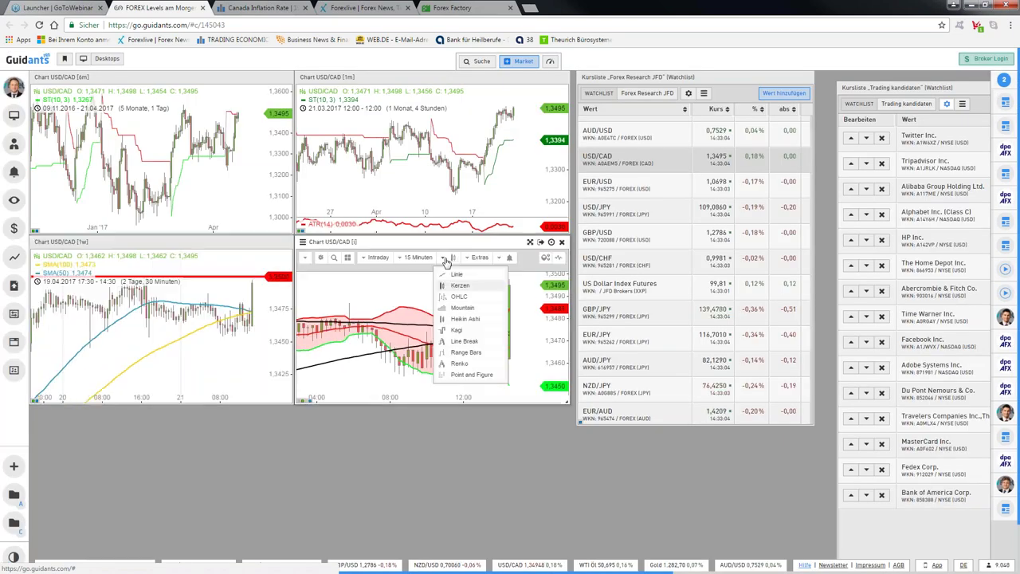
{"action": "left_click", "coordinate": [480, 256]}
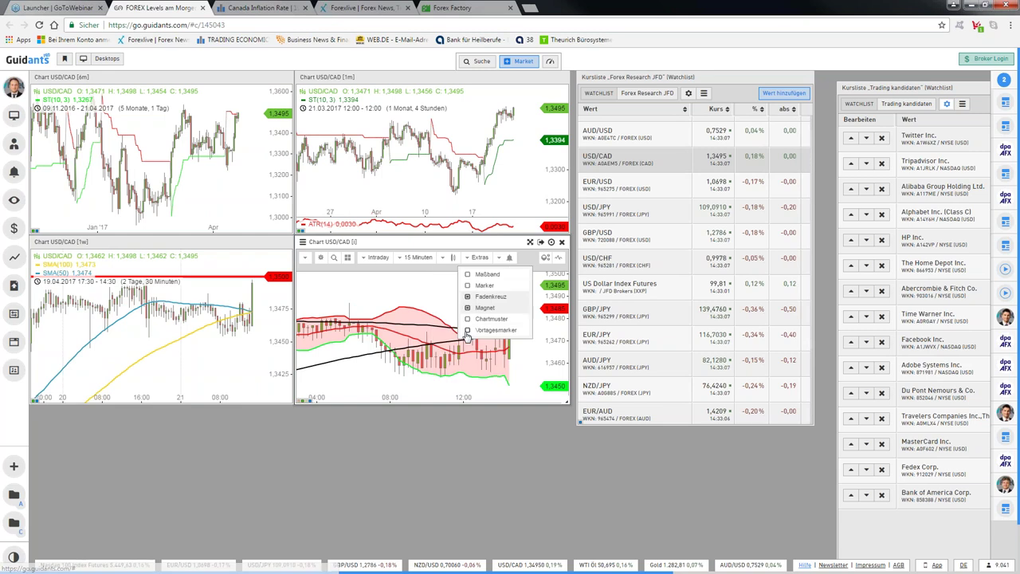
{"action": "left_click", "coordinate": [467, 331]}
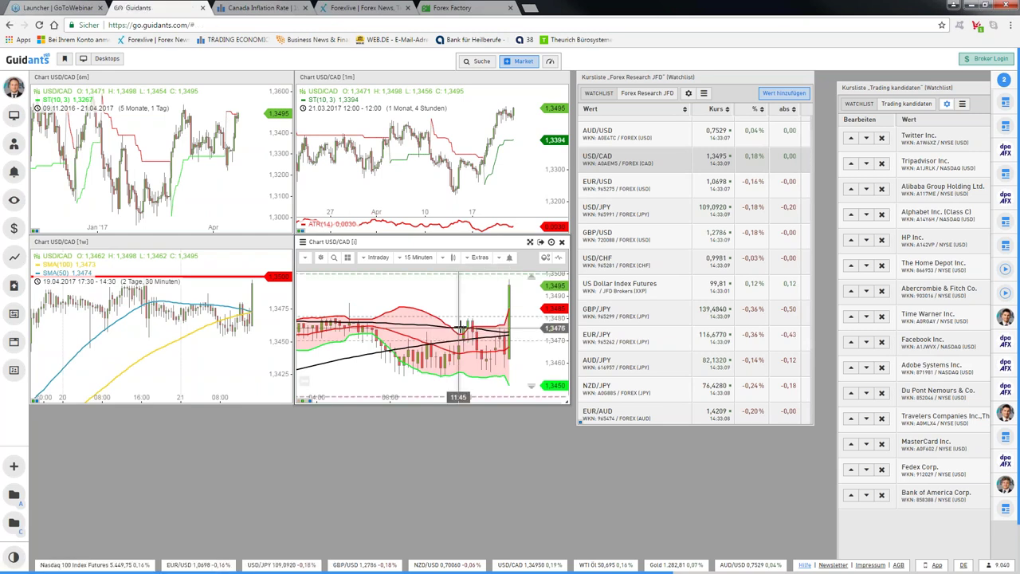
- Maximize the USD/CAD chart, then zoom out and pan left to show about two days of candles
{"action": "double_click", "coordinate": [461, 329]}
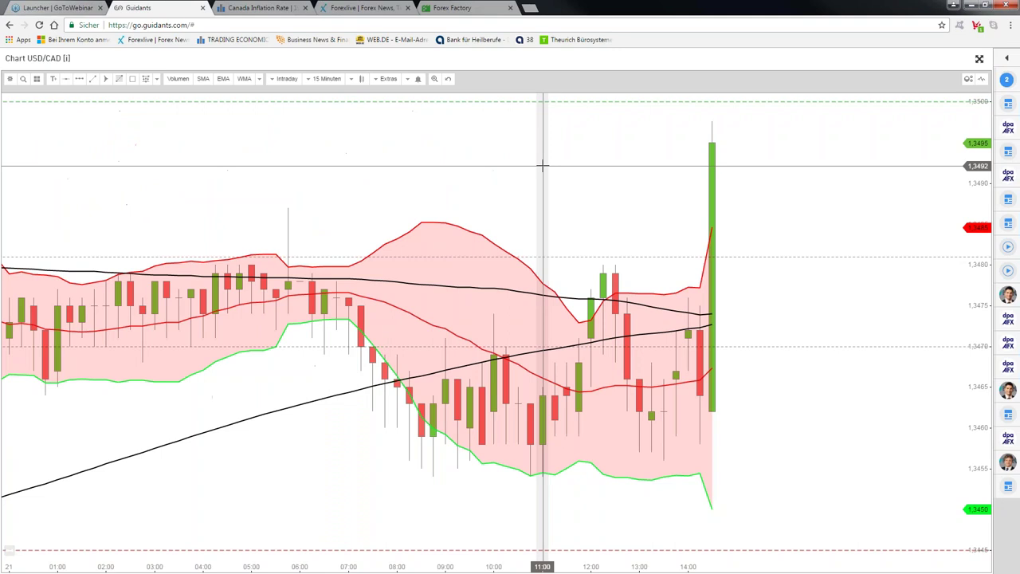
{"action": "scroll", "coordinate": [542, 166], "scroll_direction": "down", "scroll_amount": 3}
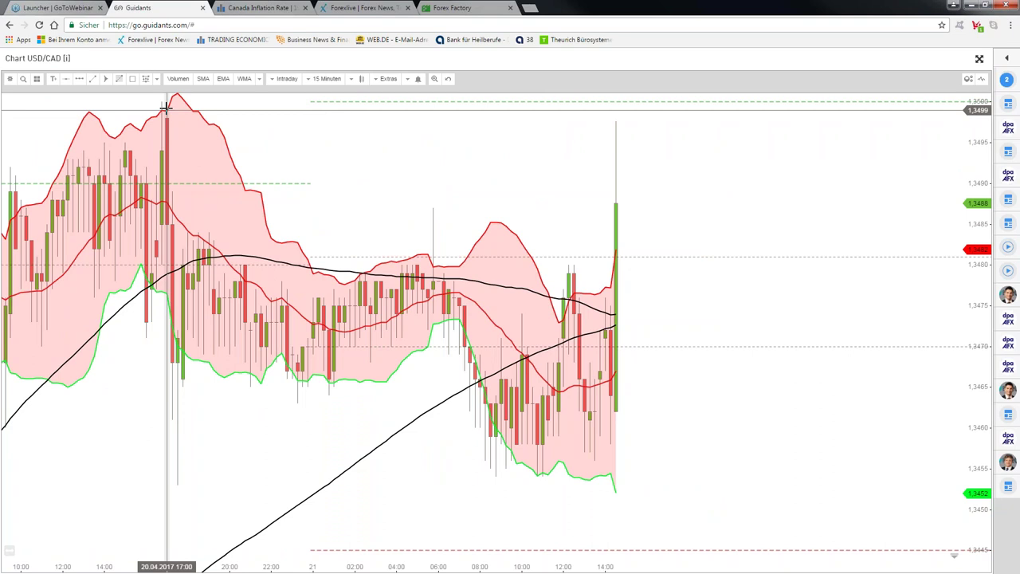
{"action": "scroll", "coordinate": [166, 106], "scroll_direction": "down", "scroll_amount": 1}
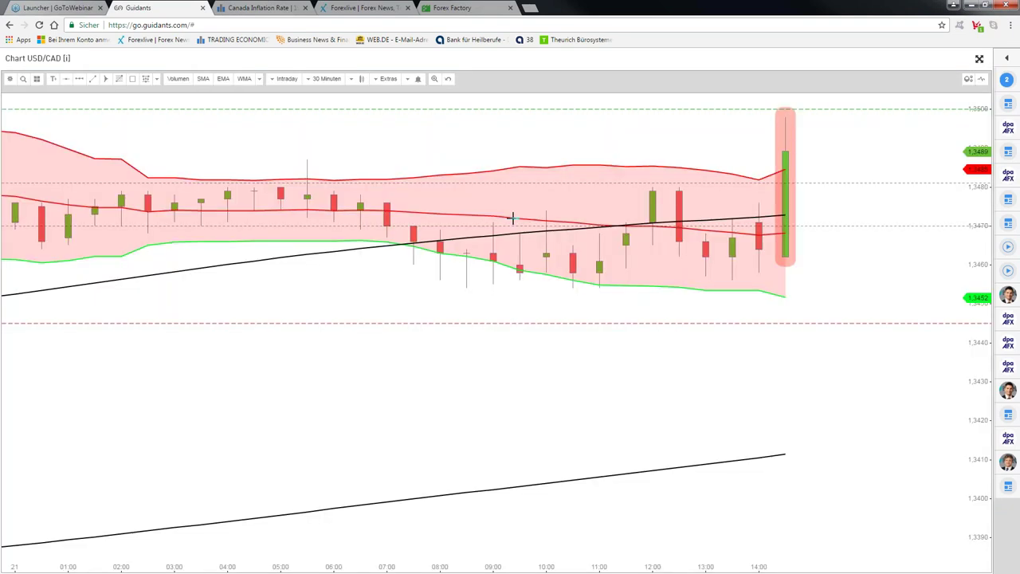
{"action": "scroll", "coordinate": [573, 180], "scroll_direction": "down", "scroll_amount": 3}
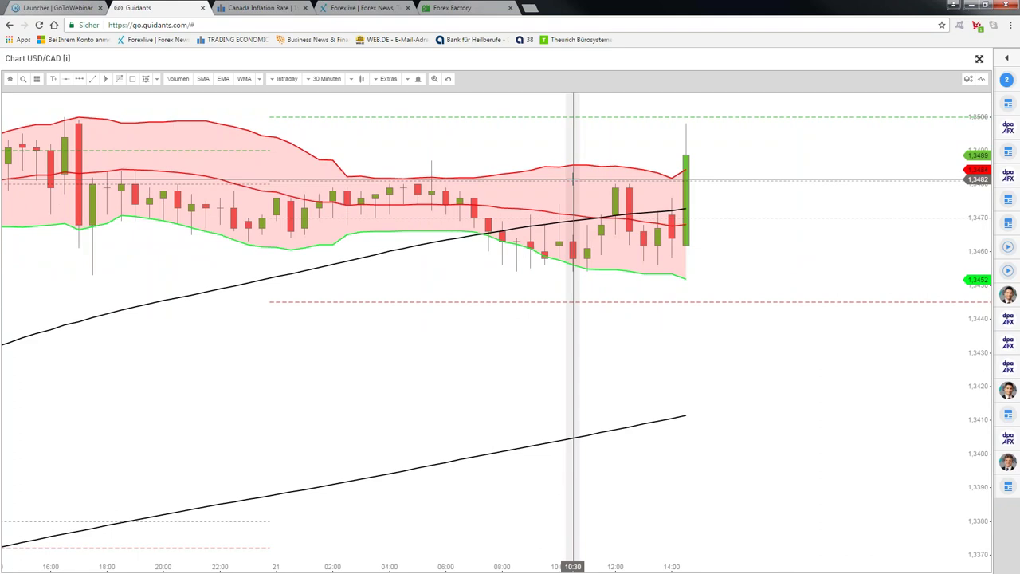
{"action": "scroll", "coordinate": [573, 180], "scroll_direction": "down", "scroll_amount": 2}
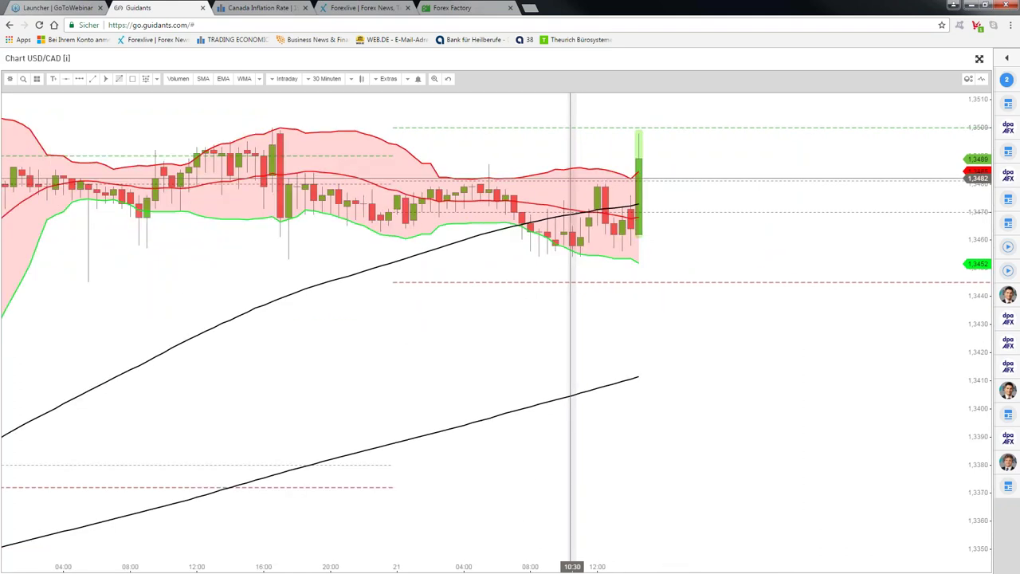
{"action": "scroll", "coordinate": [272, 128], "scroll_direction": "down", "scroll_amount": 2}
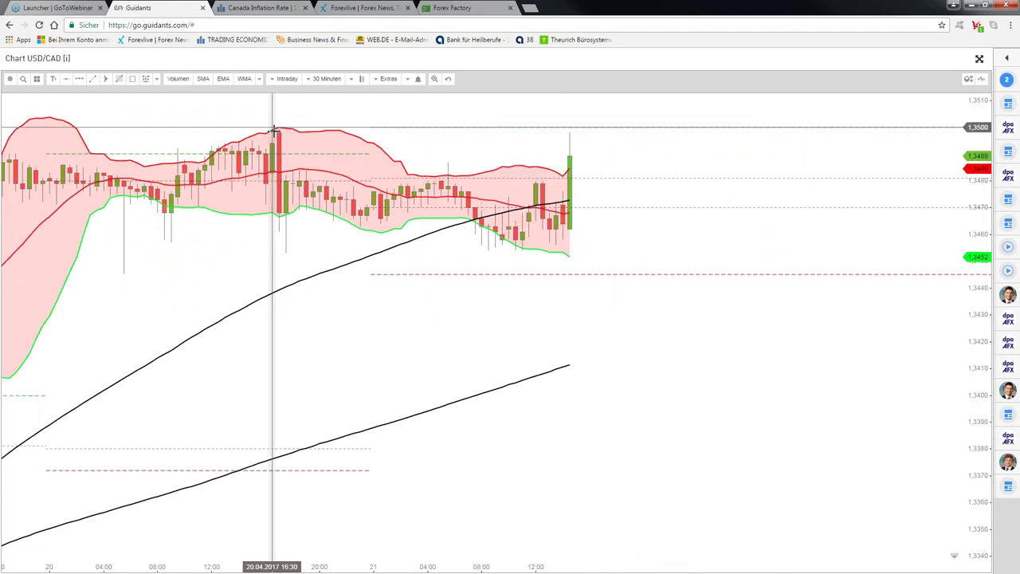
{"action": "left_click_drag", "start_coordinate": [274, 129], "coordinate": [562, 165]}
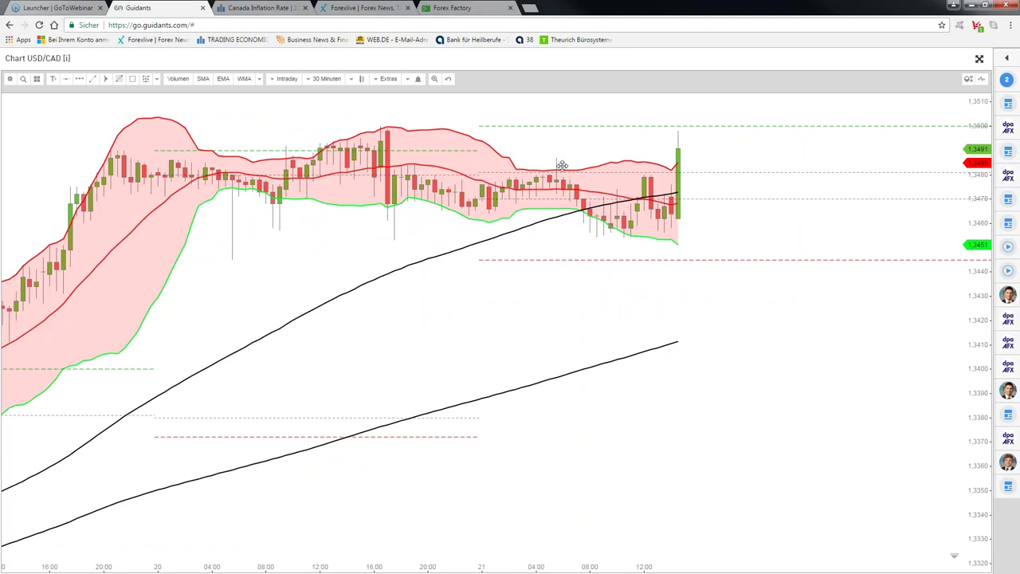
{"action": "left_click_drag", "start_coordinate": [562, 165], "coordinate": [528, 126]}
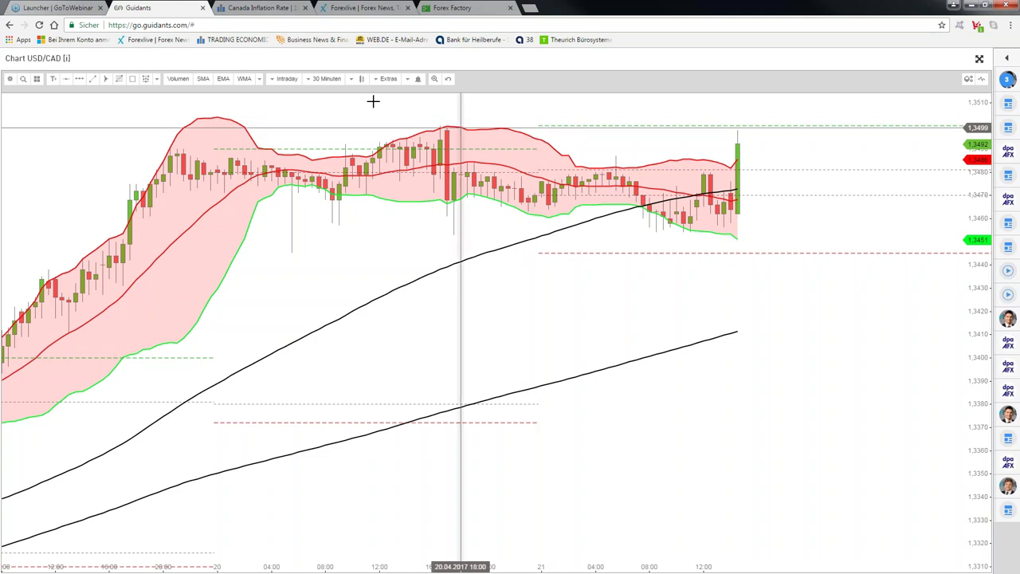
{"action": "left_click", "coordinate": [323, 79]}
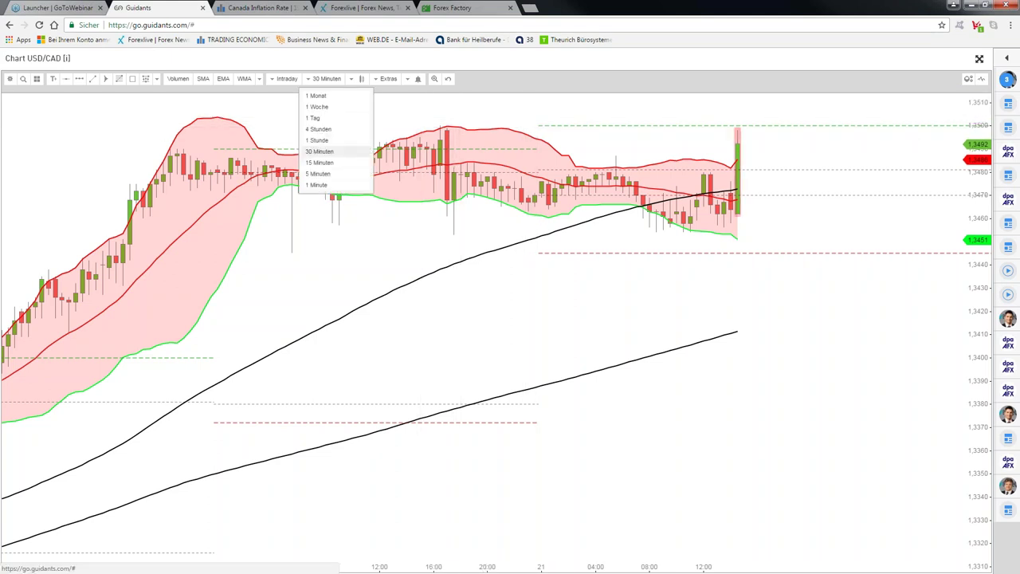
- Switch USD/CAD to 5-minute candles, zoom in on today's session, and mark a zone near 1.3480 from 12:15
{"action": "left_click", "coordinate": [319, 152]}
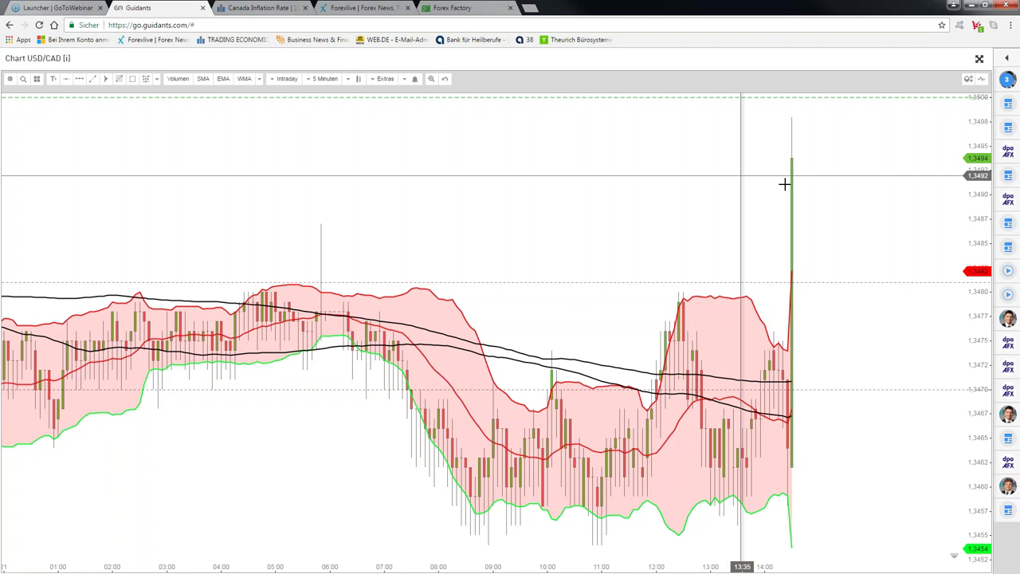
{"action": "scroll", "coordinate": [828, 195], "scroll_direction": "up", "scroll_amount": 3}
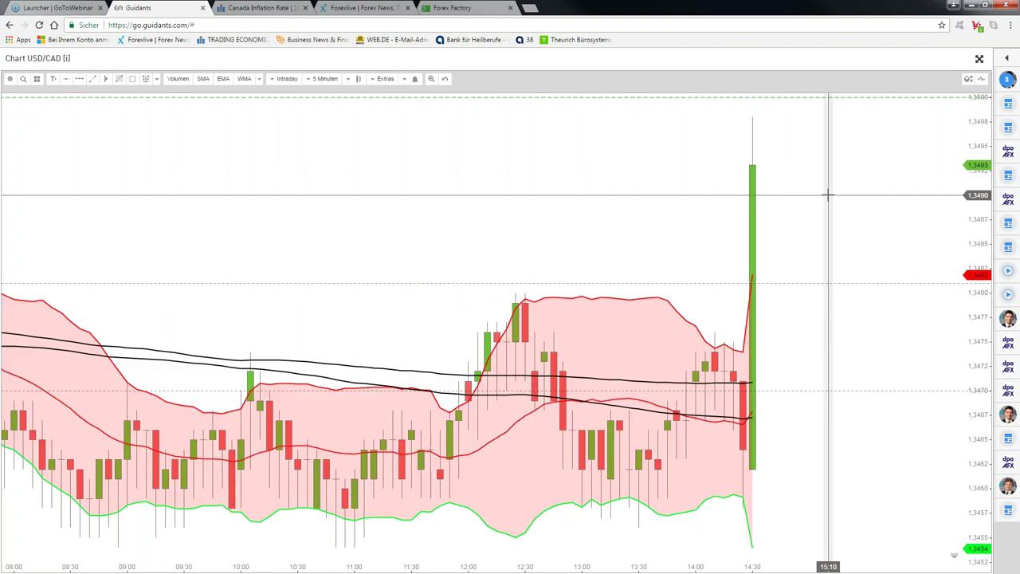
{"action": "scroll", "coordinate": [814, 115], "scroll_direction": "up", "scroll_amount": 1}
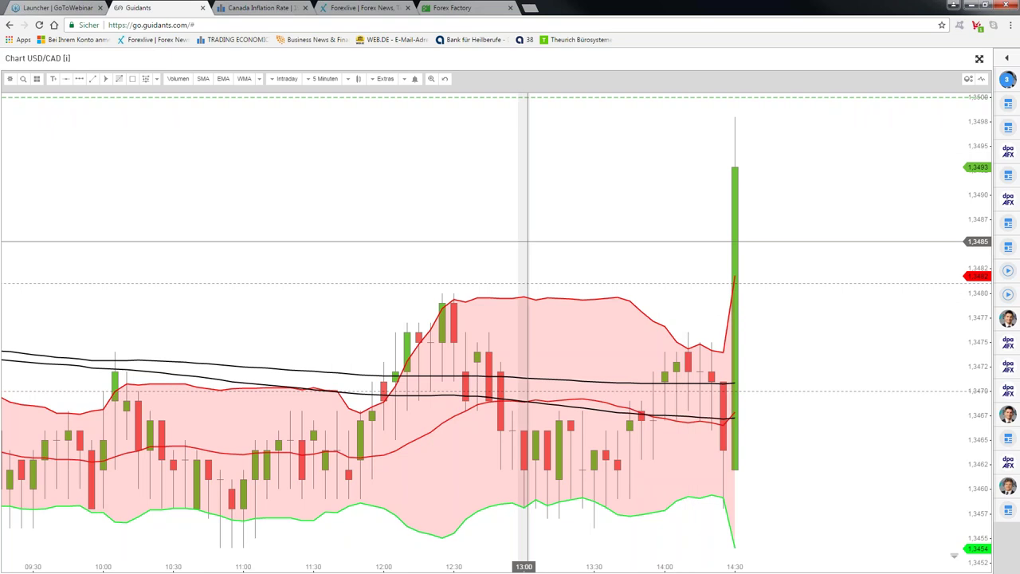
{"action": "left_click_drag", "start_coordinate": [418, 283], "coordinate": [453, 293]}
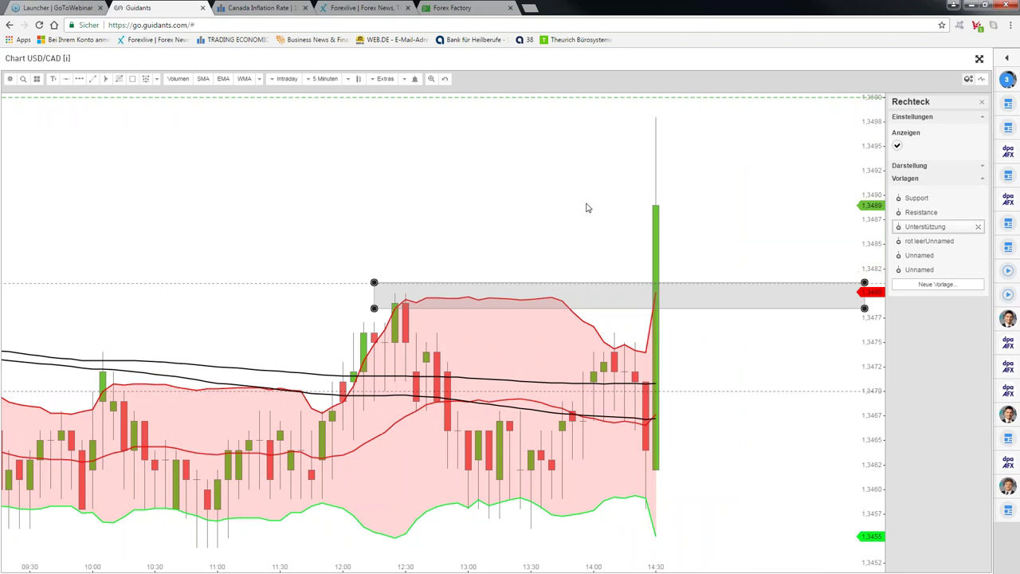
- Draw a dashed blue path dipping to about 1.3483 then rising to 1.3500, and return to the dashboard
{"action": "left_click", "coordinate": [666, 188]}
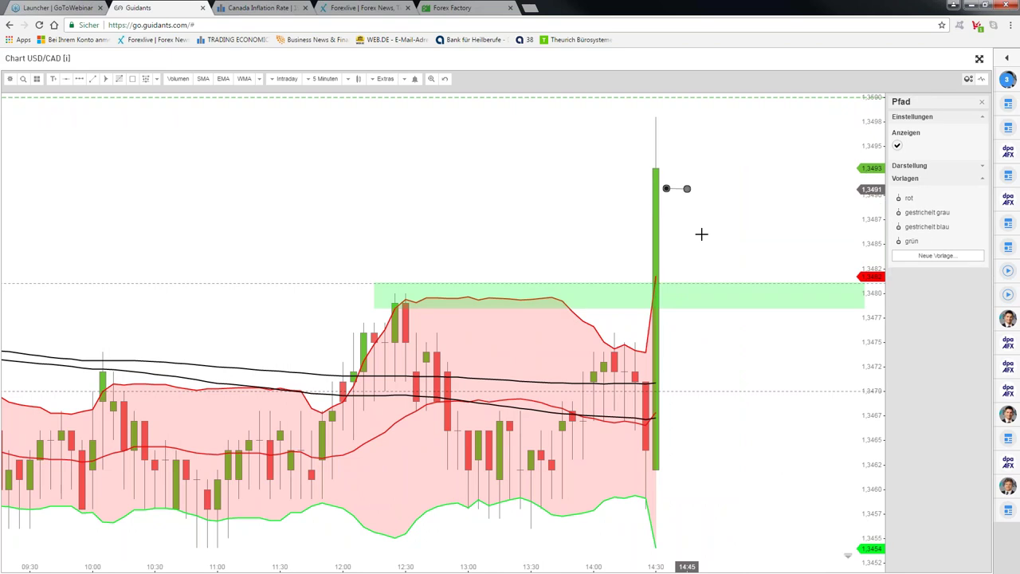
{"action": "left_click", "coordinate": [718, 265]}
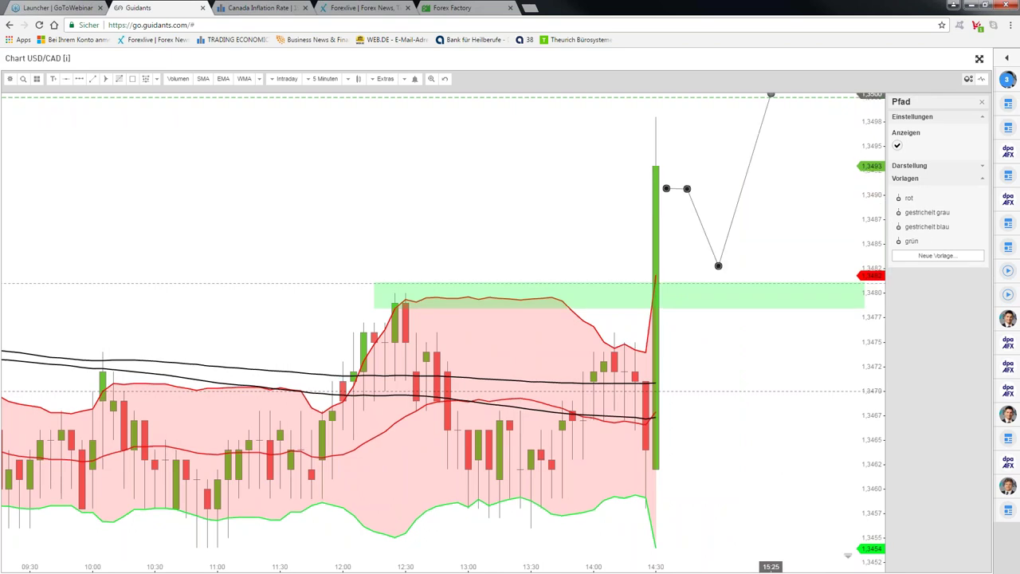
{"action": "double_click", "coordinate": [770, 95]}
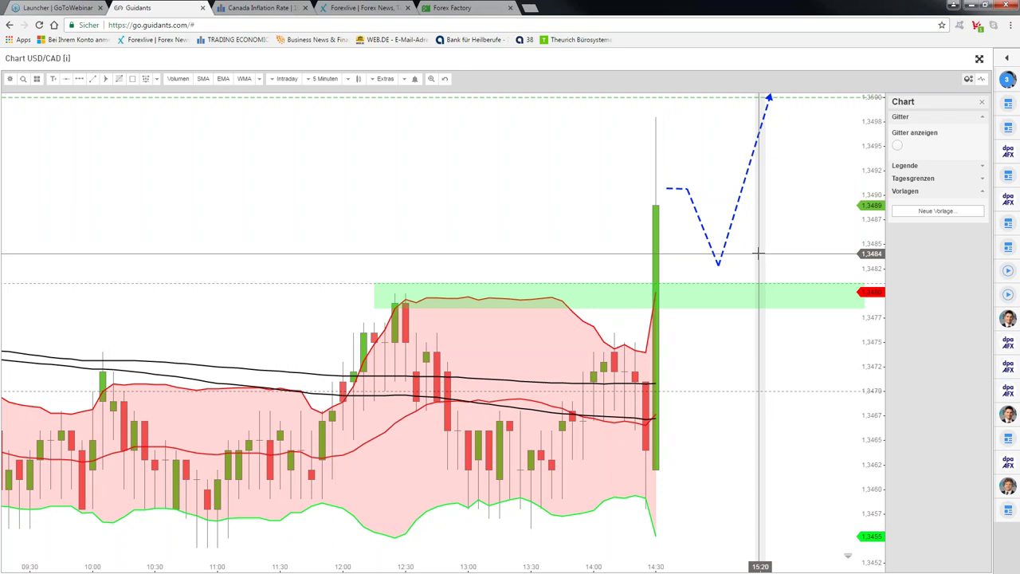
{"action": "key", "text": "Escape"}
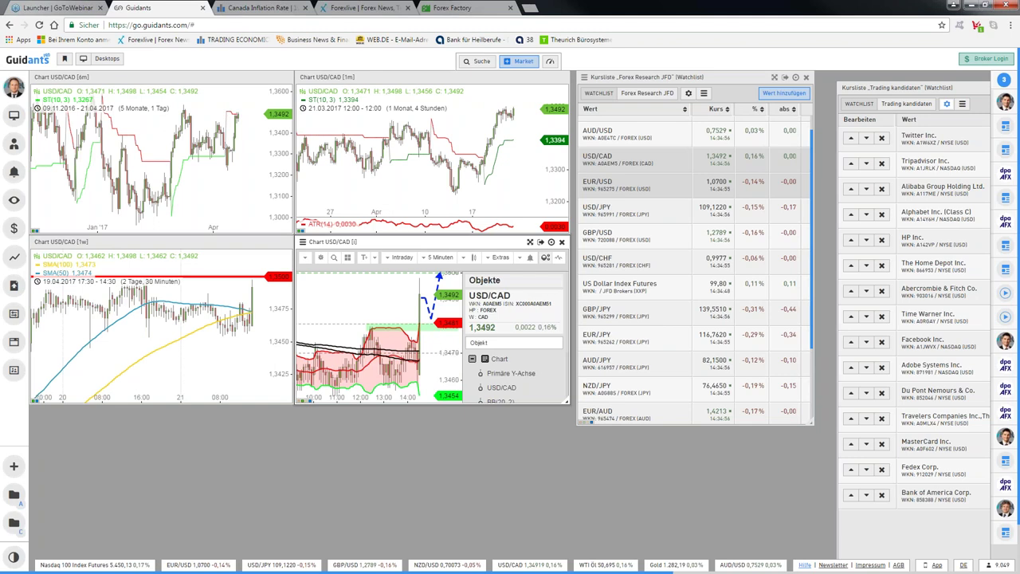
- Add a red Stoplevel horizontal line at 1,3461 on the enlarged USD/CAD chart, then return to the dashboard
{"action": "left_click", "coordinate": [529, 280]}
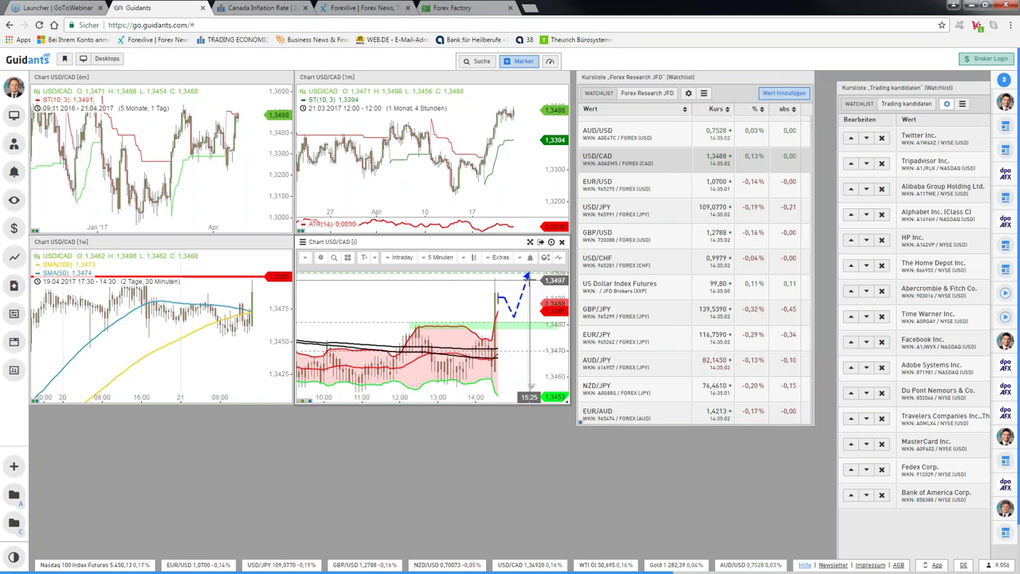
{"action": "left_click", "coordinate": [321, 257]}
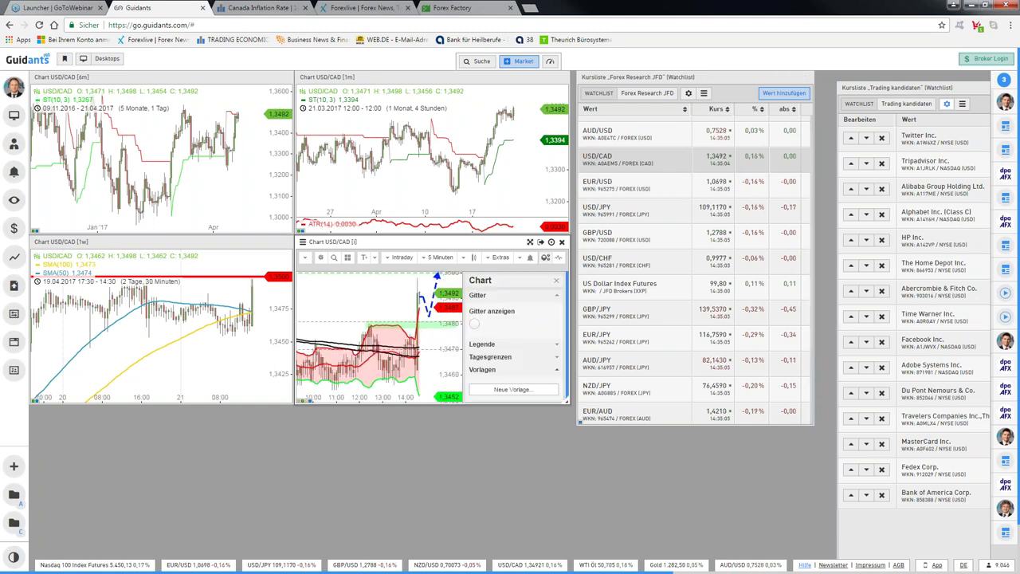
{"action": "left_click", "coordinate": [530, 241]}
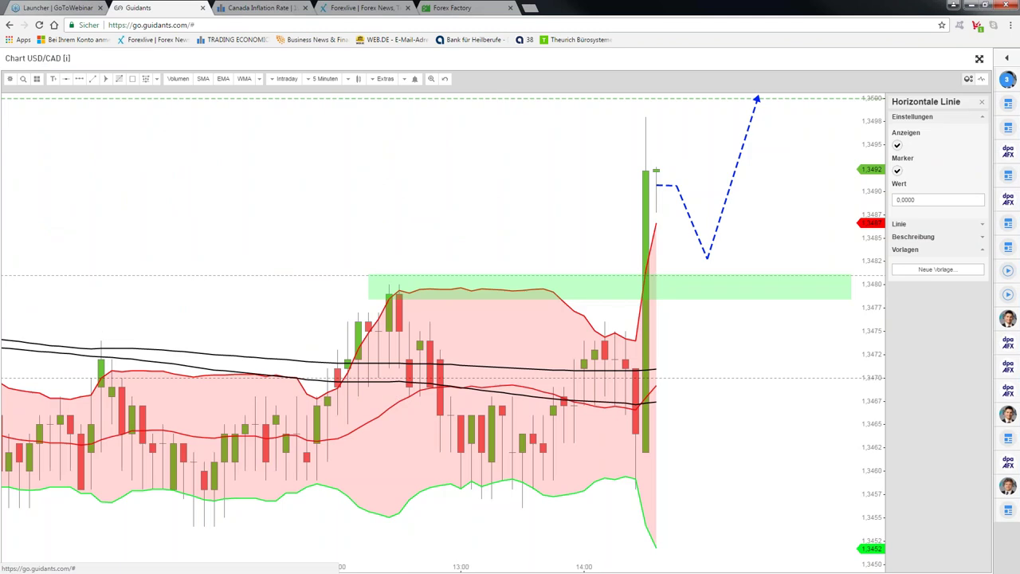
{"action": "left_click", "coordinate": [667, 472]}
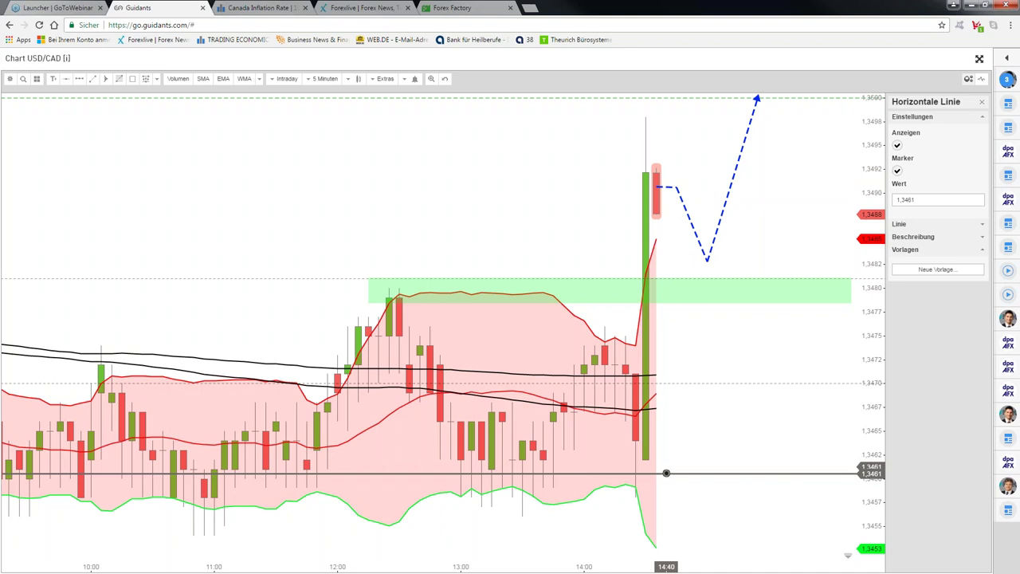
{"action": "left_click", "coordinate": [918, 297]}
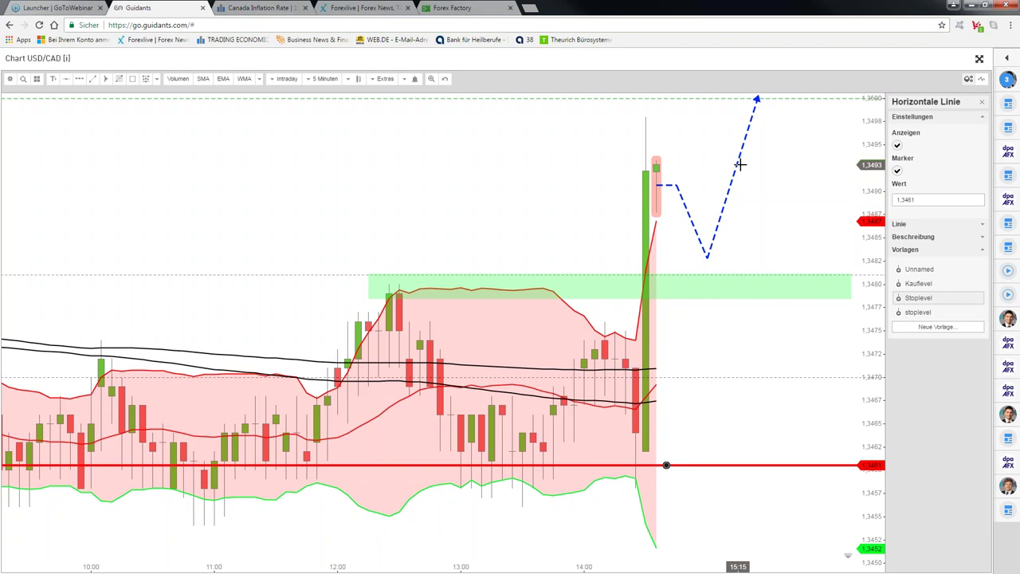
{"action": "key", "text": "Escape"}
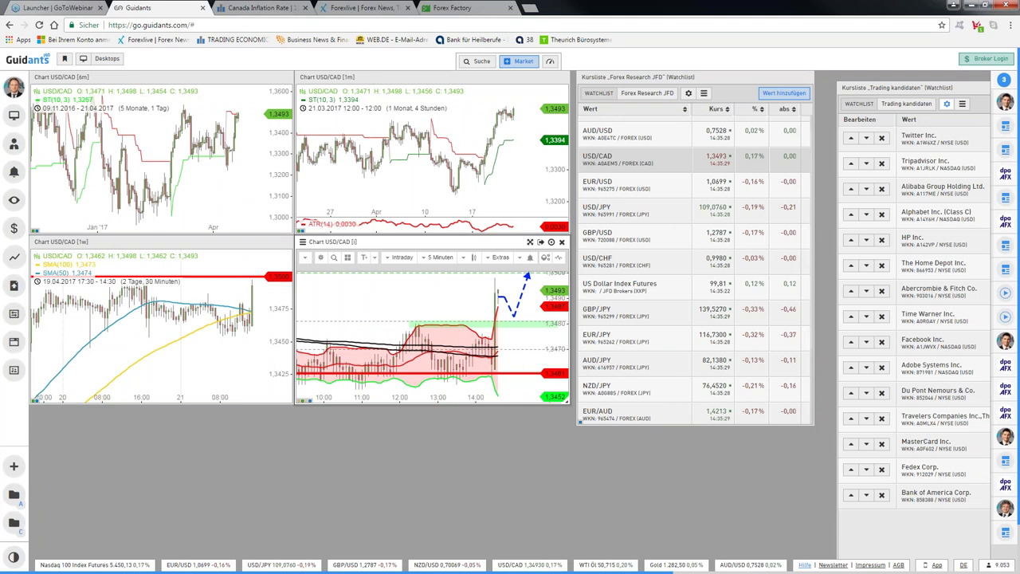
- Open Chart GBP/USD [i] from folder C full-window and zoom out to two days of 5-minute candles
{"action": "left_click", "coordinate": [13, 522]}
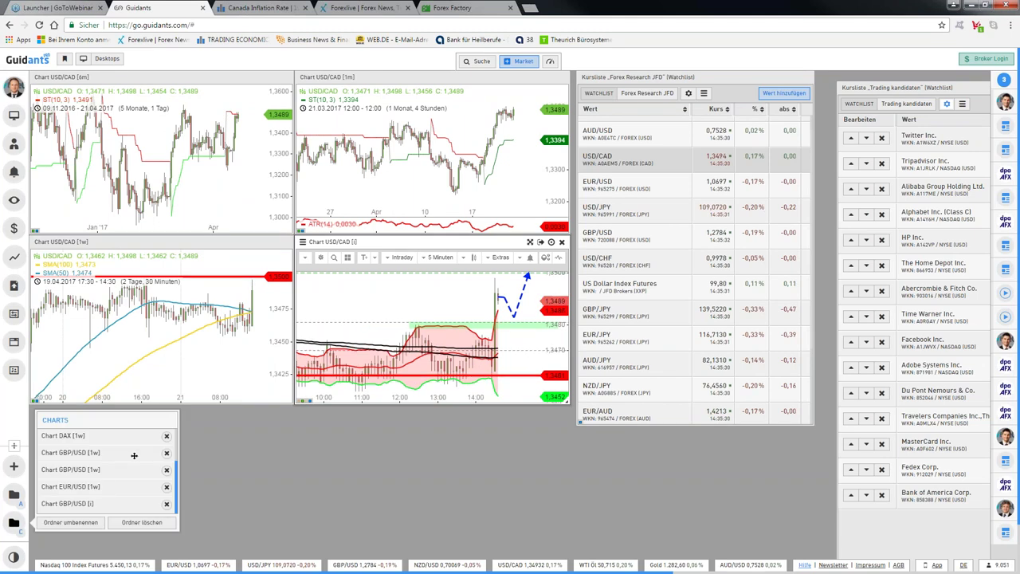
{"action": "left_click_drag", "start_coordinate": [134, 455], "coordinate": [713, 312]}
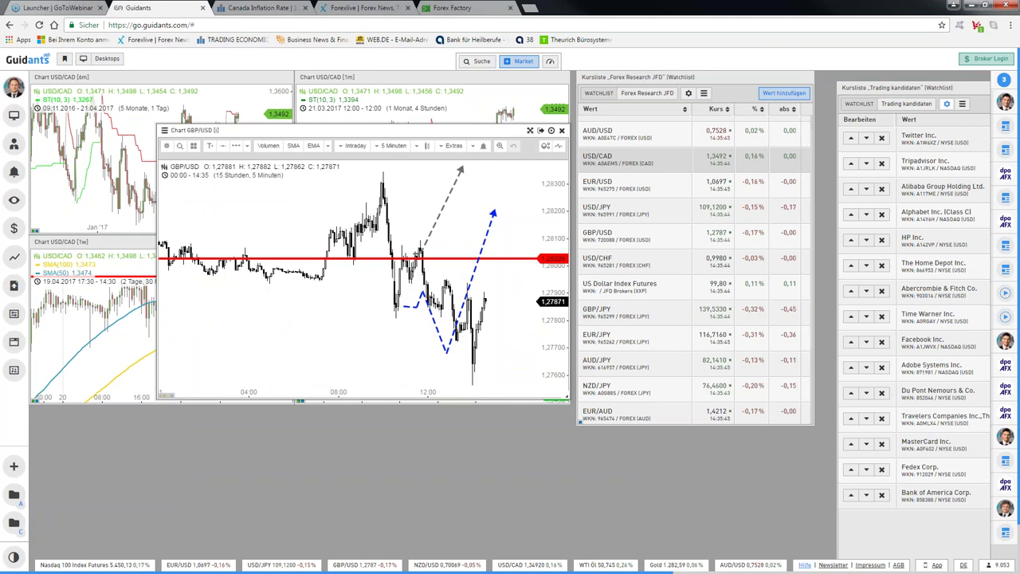
{"action": "left_click", "coordinate": [530, 130]}
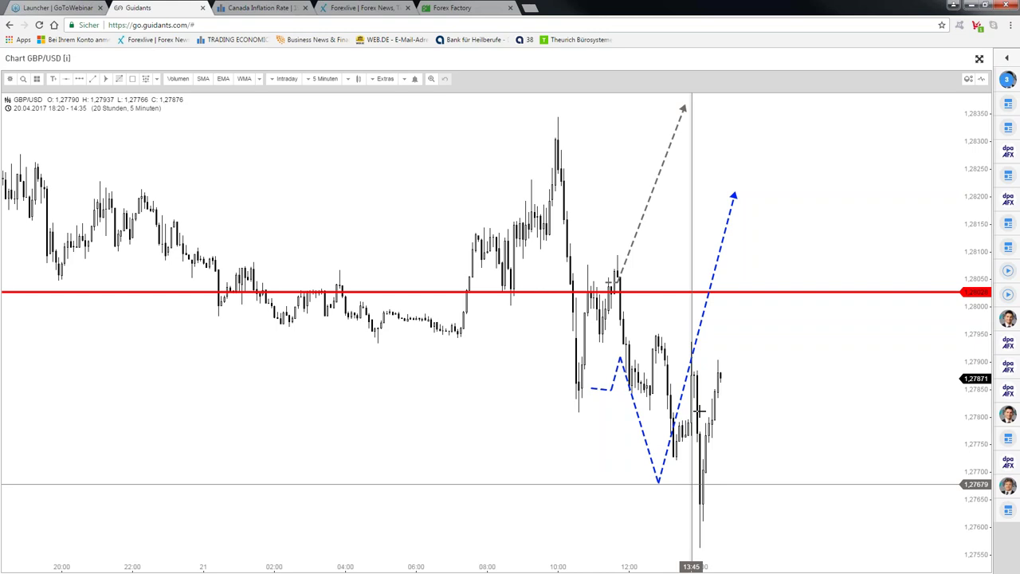
{"action": "scroll", "coordinate": [692, 484], "scroll_direction": "down", "scroll_amount": 2}
{"action": "scroll", "coordinate": [735, 483], "scroll_direction": "down", "scroll_amount": 2}
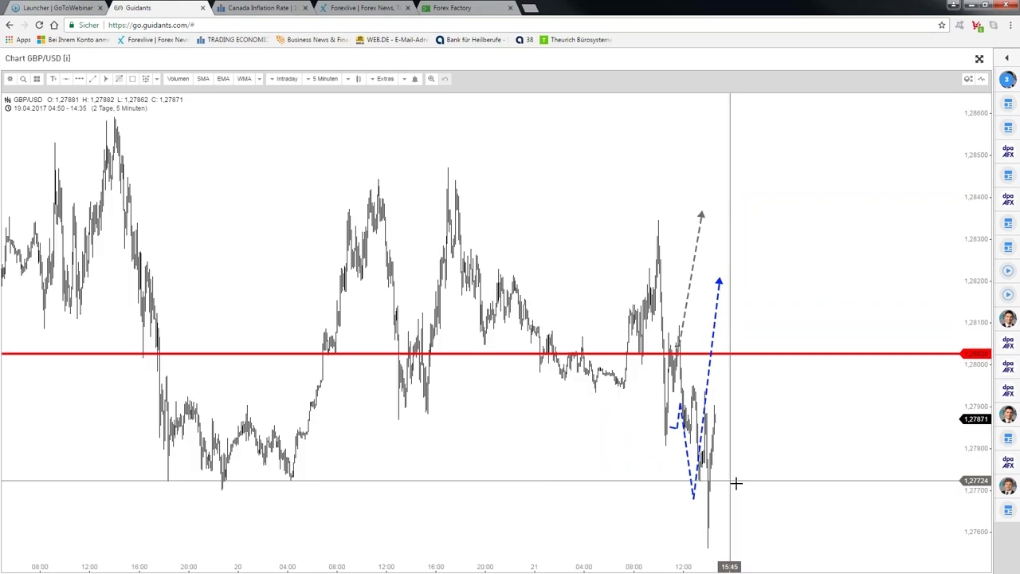
- Draw a rectangle across the GBP/USD chart near 1,2770 and make it a green Unterstützung zone
{"action": "left_click", "coordinate": [141, 80]}
{"action": "left_click", "coordinate": [180, 274]}
{"action": "mouse_move", "coordinate": [90, 470]}
{"action": "left_mouse_down"}
{"action": "mouse_move", "coordinate": [867, 481]}
{"action": "mouse_move", "coordinate": [869, 491]}
{"action": "left_mouse_up"}
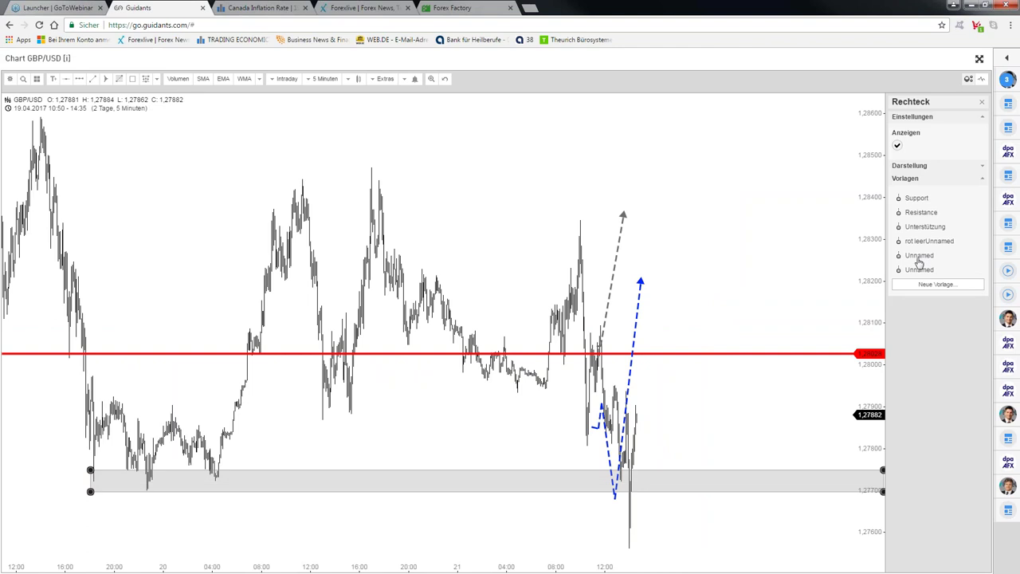
{"action": "left_click", "coordinate": [924, 227]}
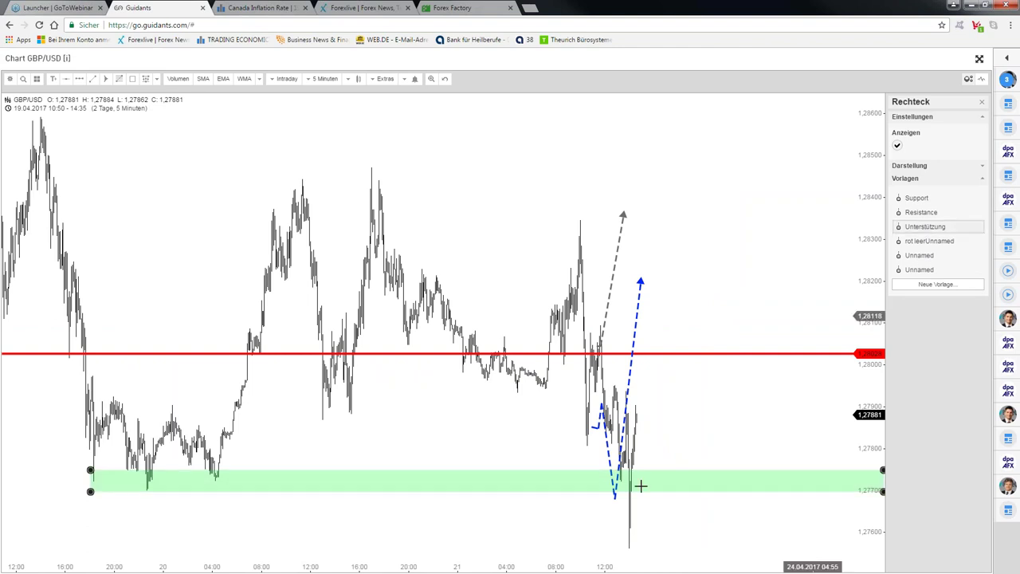
- Zoom in and out around the new support zone, then return the GBP/USD chart to the workspace
{"action": "scroll", "coordinate": [607, 426], "scroll_direction": "up", "scroll_amount": 1}
{"action": "scroll", "coordinate": [622, 398], "scroll_direction": "up", "scroll_amount": 1}
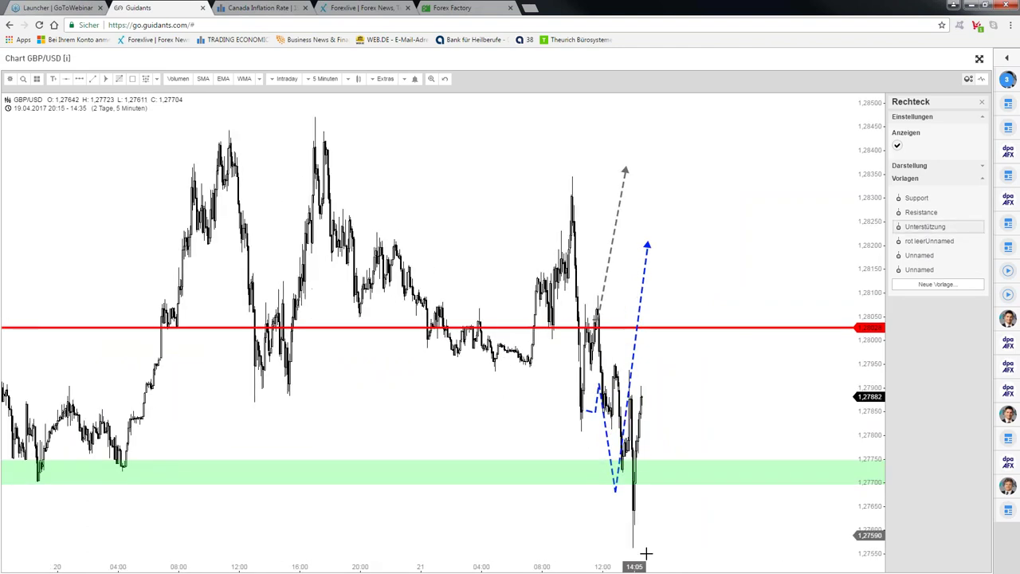
{"action": "scroll", "coordinate": [649, 400], "scroll_direction": "up", "scroll_amount": 1}
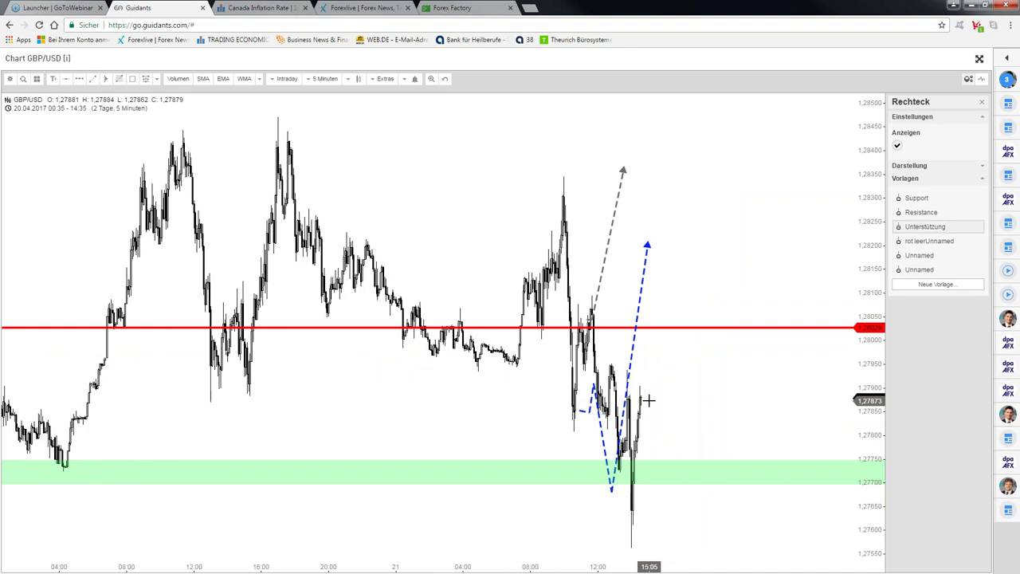
{"action": "scroll", "coordinate": [648, 399], "scroll_direction": "up", "scroll_amount": 1}
{"action": "scroll", "coordinate": [644, 400], "scroll_direction": "up", "scroll_amount": 1}
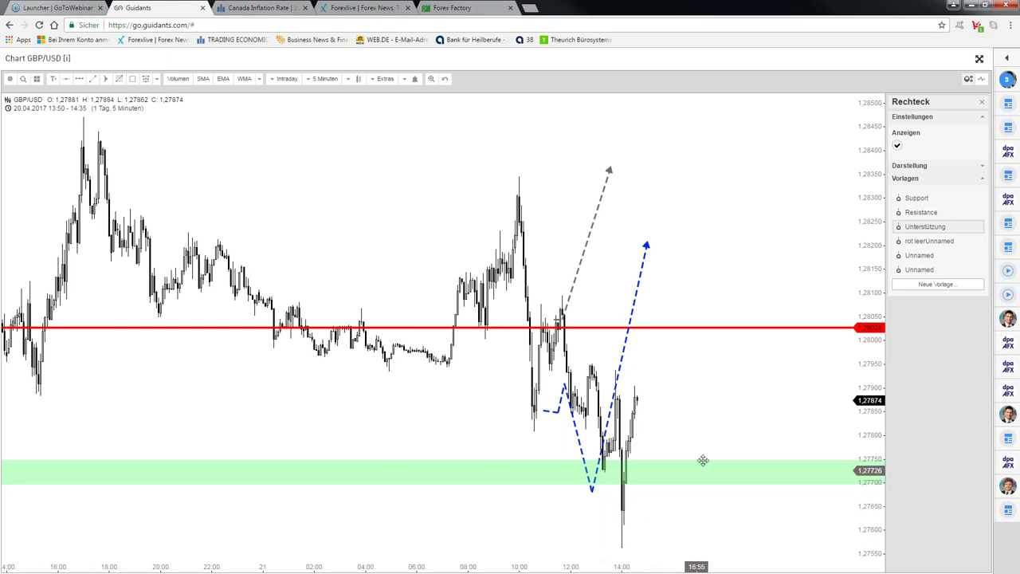
{"action": "scroll", "coordinate": [703, 460], "scroll_direction": "down", "scroll_amount": 1}
{"action": "scroll", "coordinate": [703, 460], "scroll_direction": "down", "scroll_amount": 1}
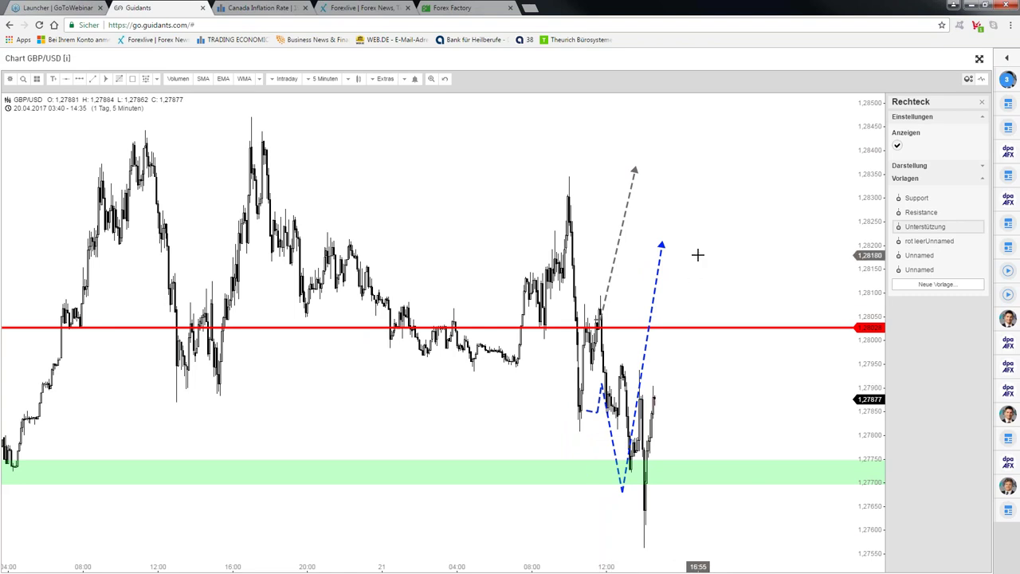
{"action": "scroll", "coordinate": [697, 254], "scroll_direction": "up", "scroll_amount": 1}
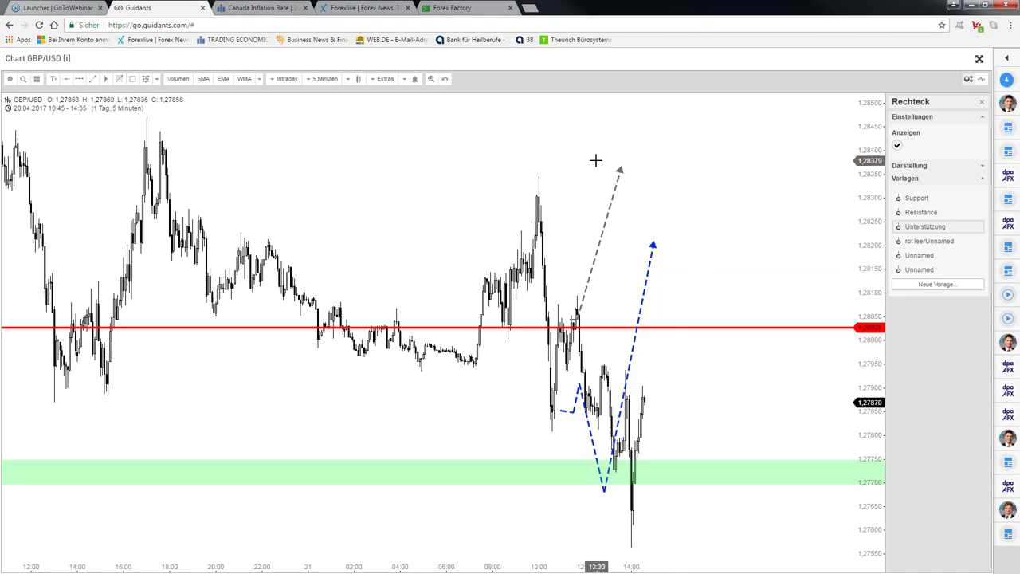
{"action": "scroll", "coordinate": [595, 161], "scroll_direction": "down", "scroll_amount": 1}
{"action": "scroll", "coordinate": [595, 160], "scroll_direction": "down", "scroll_amount": 2}
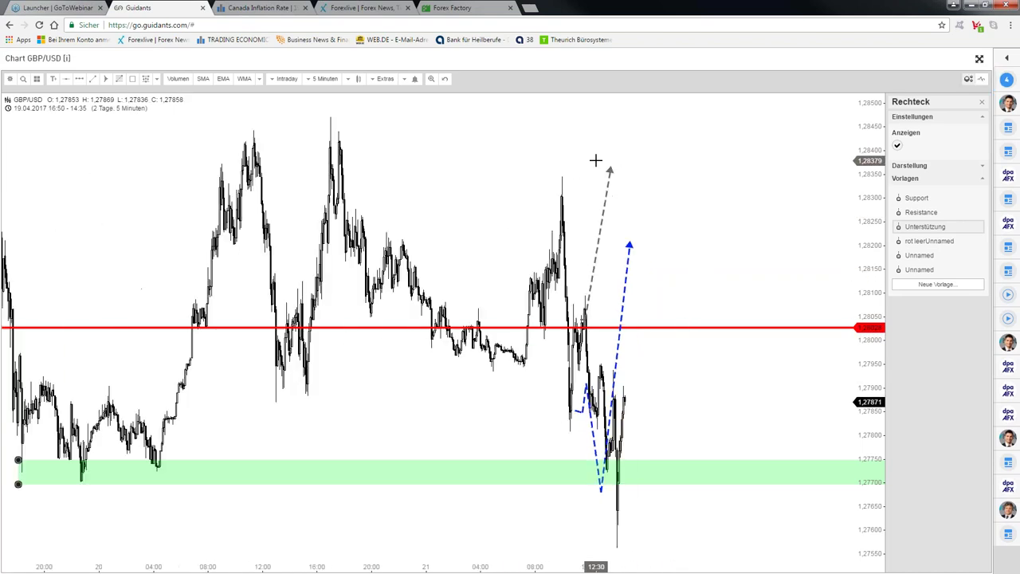
{"action": "scroll", "coordinate": [487, 292], "scroll_direction": "down", "scroll_amount": 1}
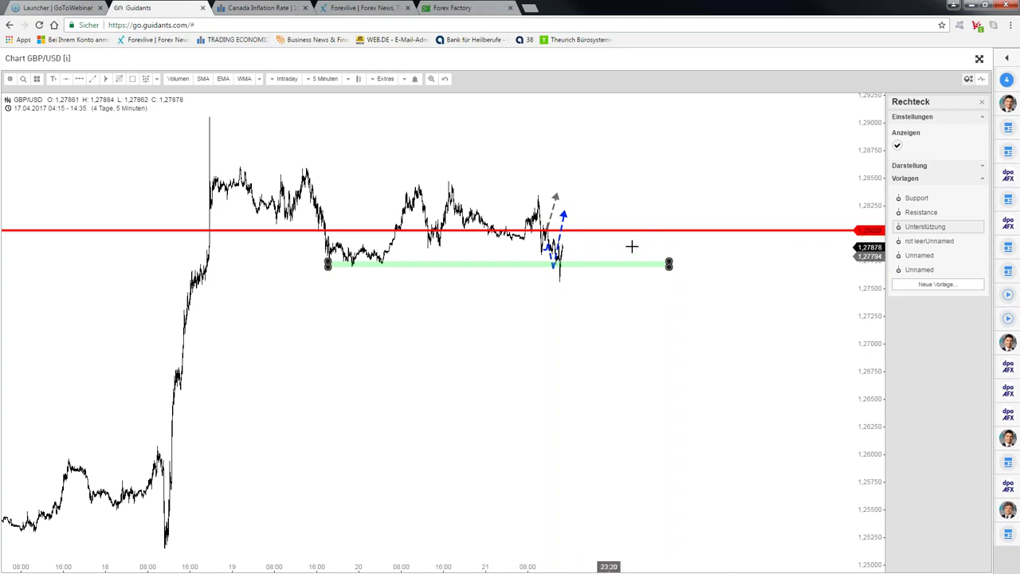
{"action": "scroll", "coordinate": [677, 246], "scroll_direction": "up", "scroll_amount": 1}
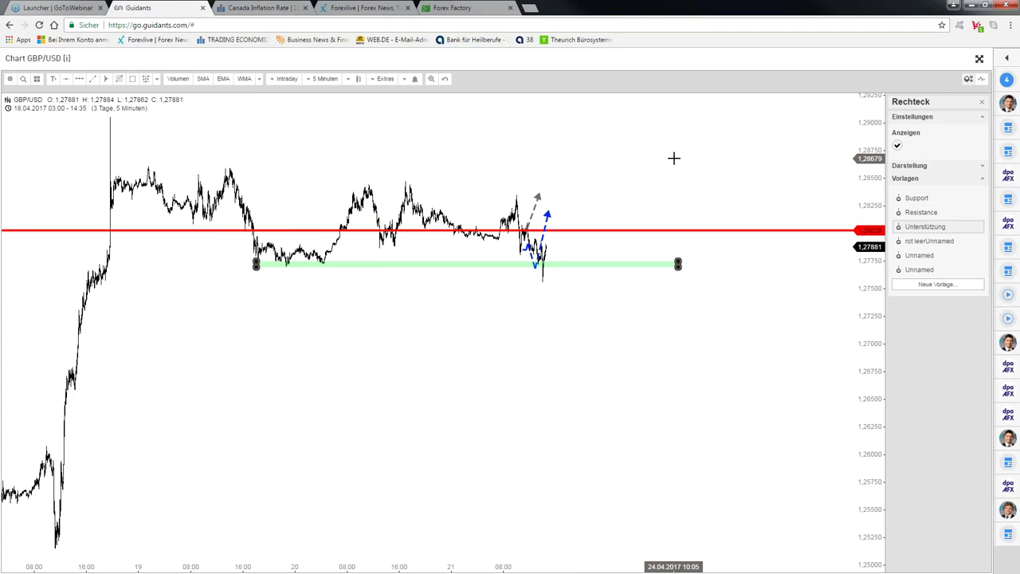
{"action": "key", "text": "Escape"}
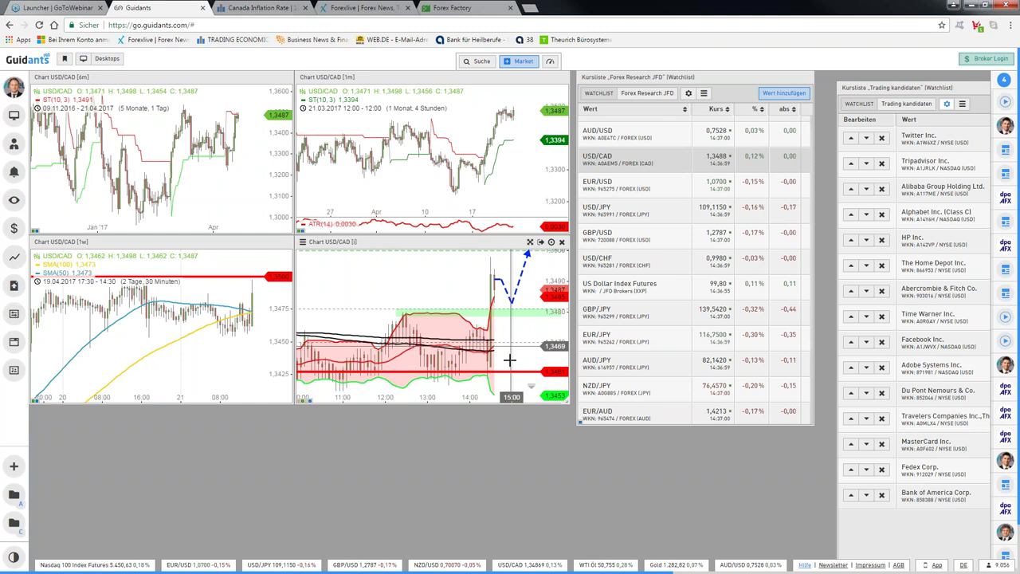
{"action": "double_click", "coordinate": [440, 124]}
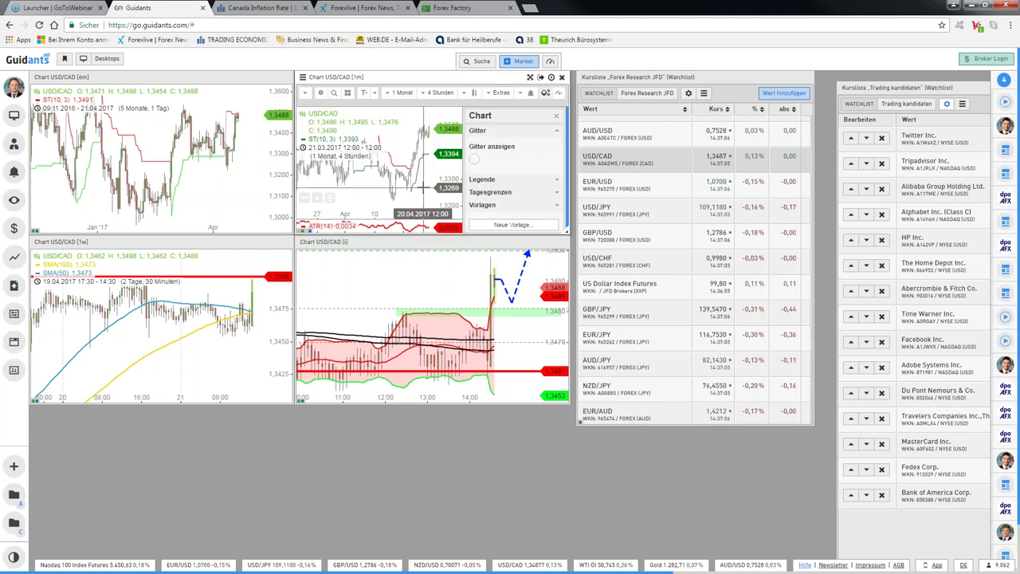
{"action": "double_click", "coordinate": [424, 187]}
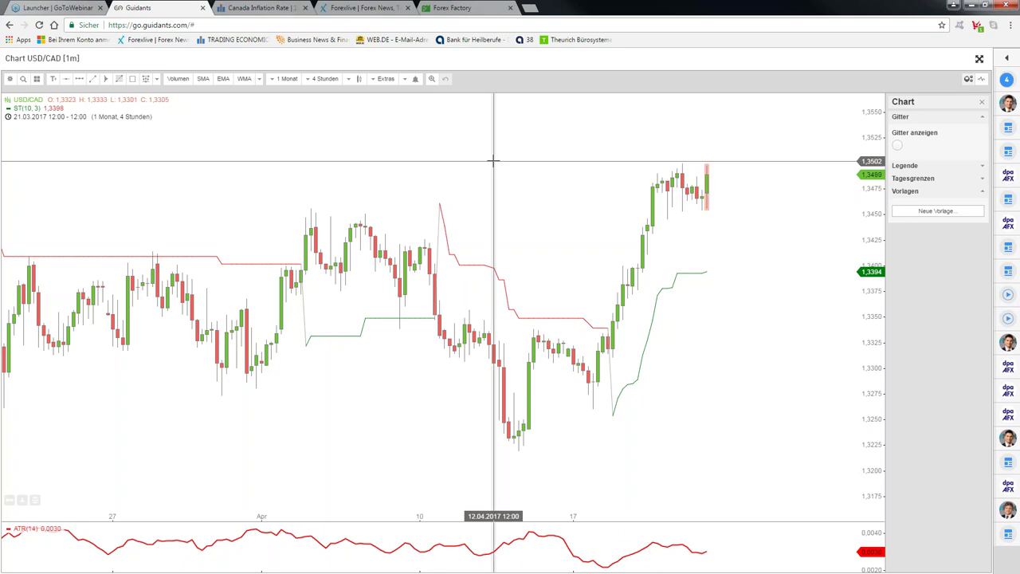
{"action": "key", "text": "Escape"}
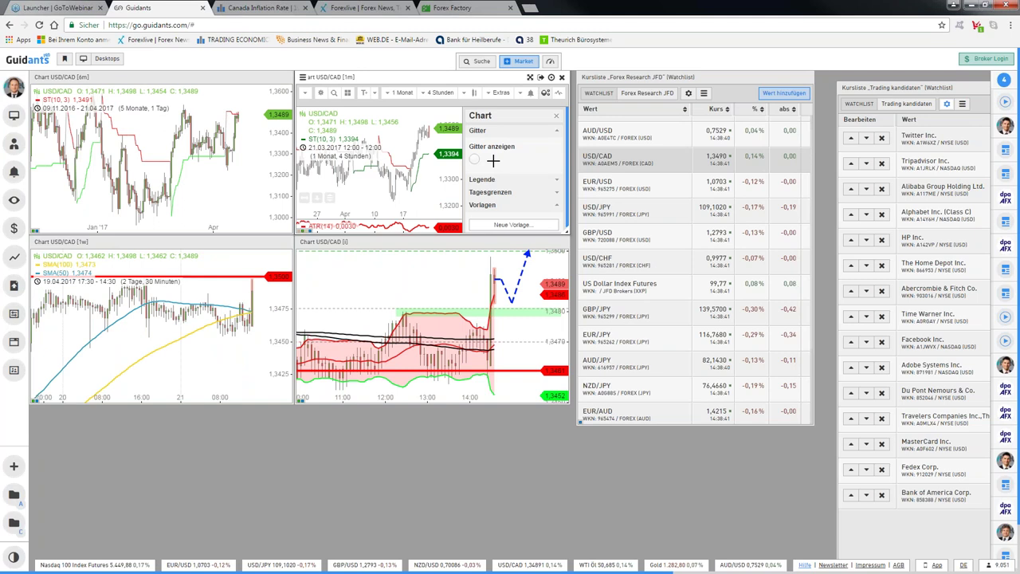
- Close the chart settings panel, load GBP/USD from the watchlist, and enlarge its one-week chart
{"action": "left_click", "coordinate": [545, 94]}
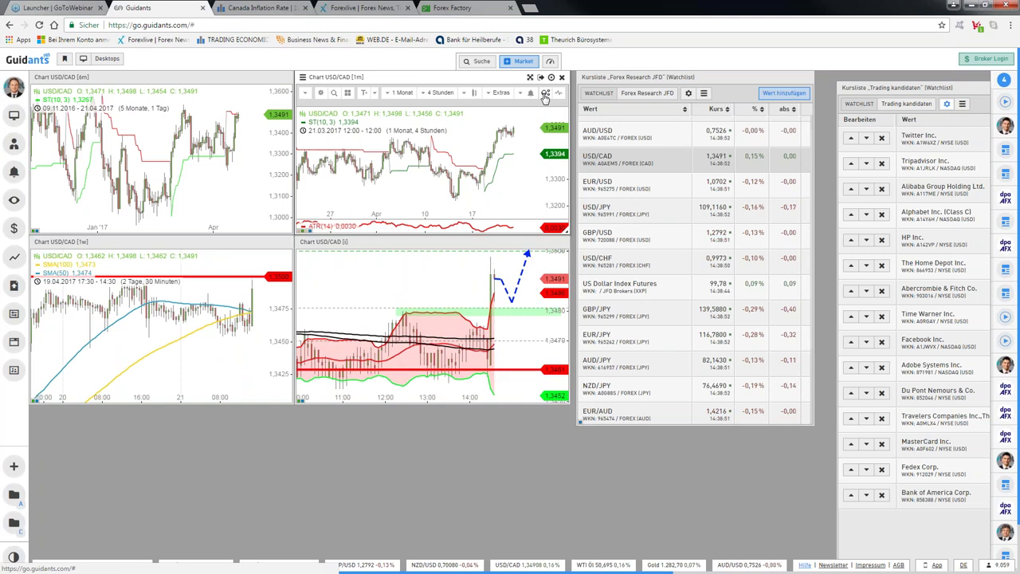
{"action": "left_click", "coordinate": [628, 239]}
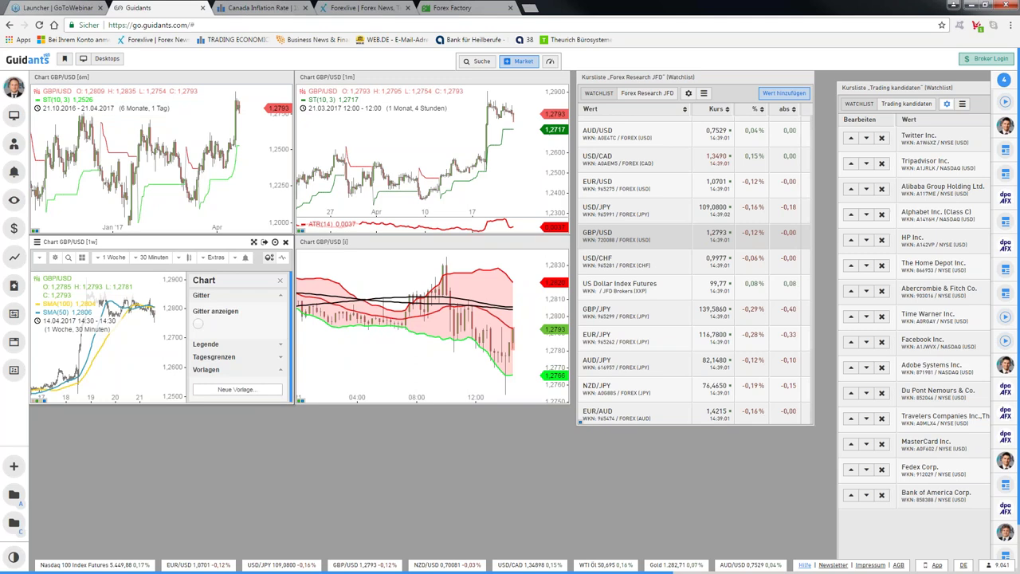
{"action": "left_click", "coordinate": [253, 241]}
{"action": "left_click", "coordinate": [137, 83]}
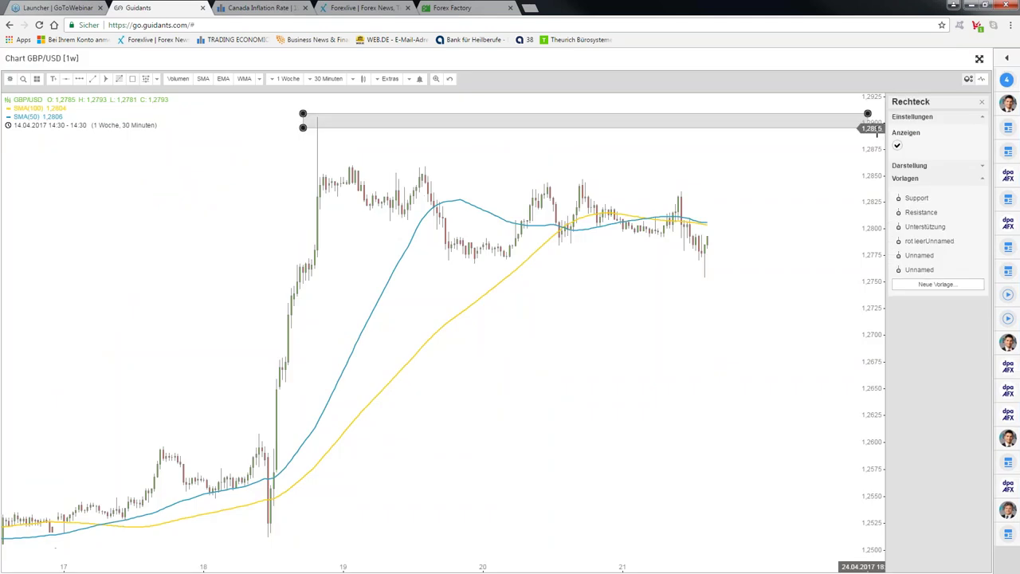
- Make the top rectangle a red resistance zone and add a horizontal line at 1,2771
{"action": "left_click", "coordinate": [919, 214]}
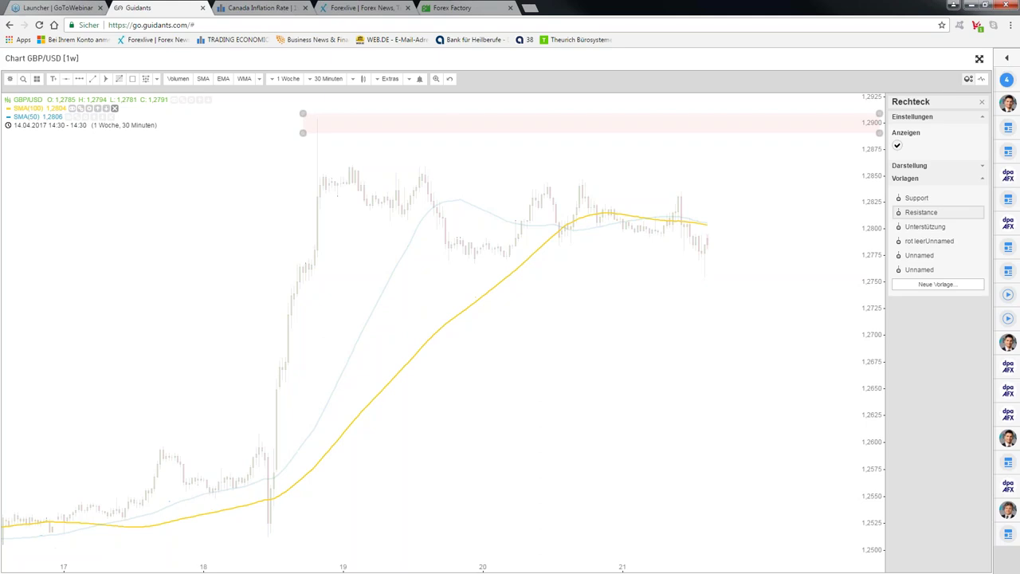
{"action": "left_click", "coordinate": [65, 79]}
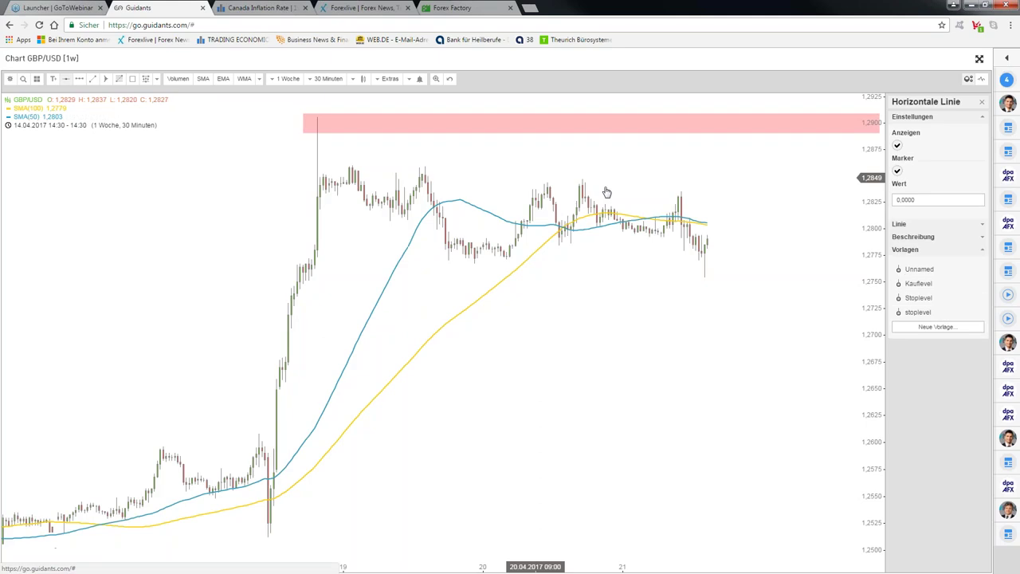
{"action": "left_click", "coordinate": [530, 261]}
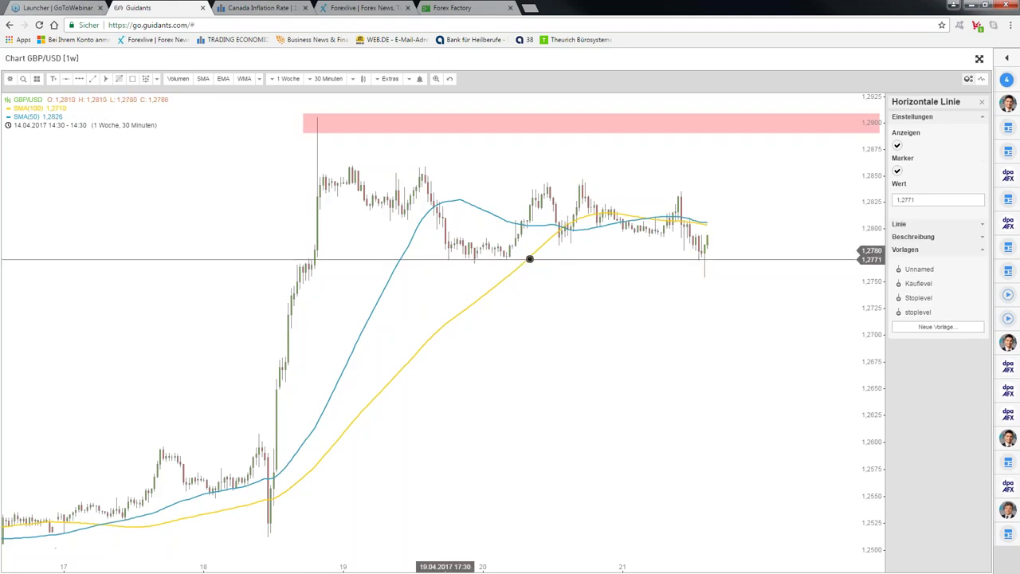
{"action": "left_click", "coordinate": [80, 81]}
{"action": "left_click", "coordinate": [309, 118]}
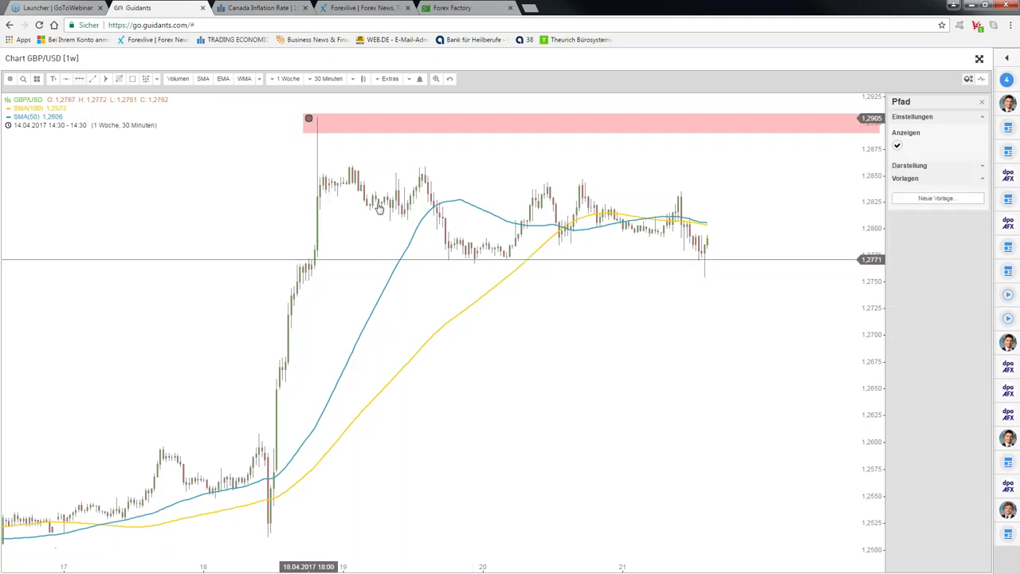
- Complete the zigzag path through 1.2771, 1.2850 and about 1.2735, ending above 1.2900
{"action": "left_click", "coordinate": [471, 266]}
{"action": "left_click", "coordinate": [573, 173]}
{"action": "left_click", "coordinate": [704, 298]}
{"action": "double_click", "coordinate": [777, 101]}
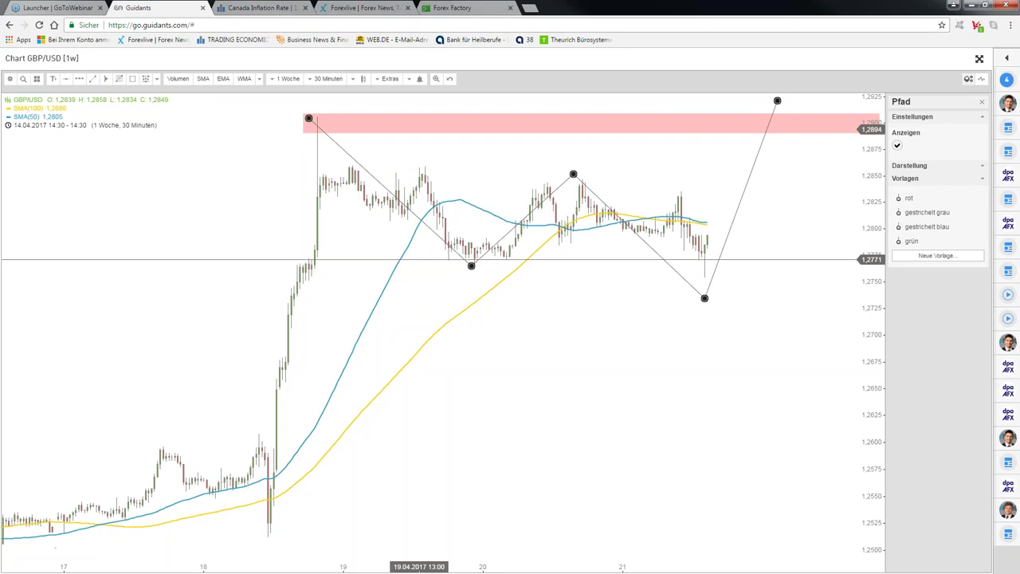
{"action": "left_click", "coordinate": [418, 259]}
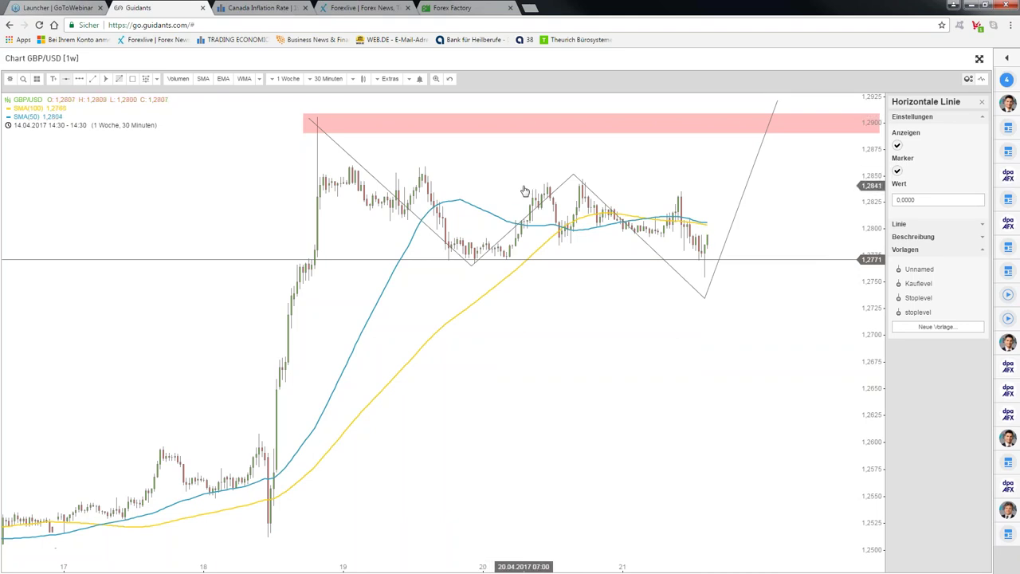
- Place a second horizontal line and adjust it to exactly 1,2761
{"action": "left_click", "coordinate": [667, 267]}
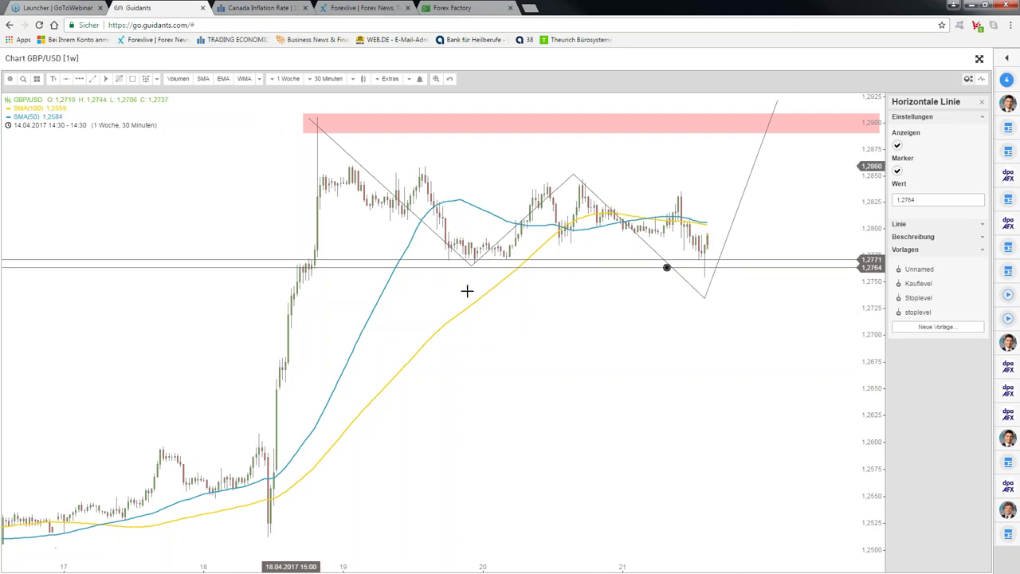
{"action": "left_click_drag", "start_coordinate": [524, 267], "coordinate": [543, 279]}
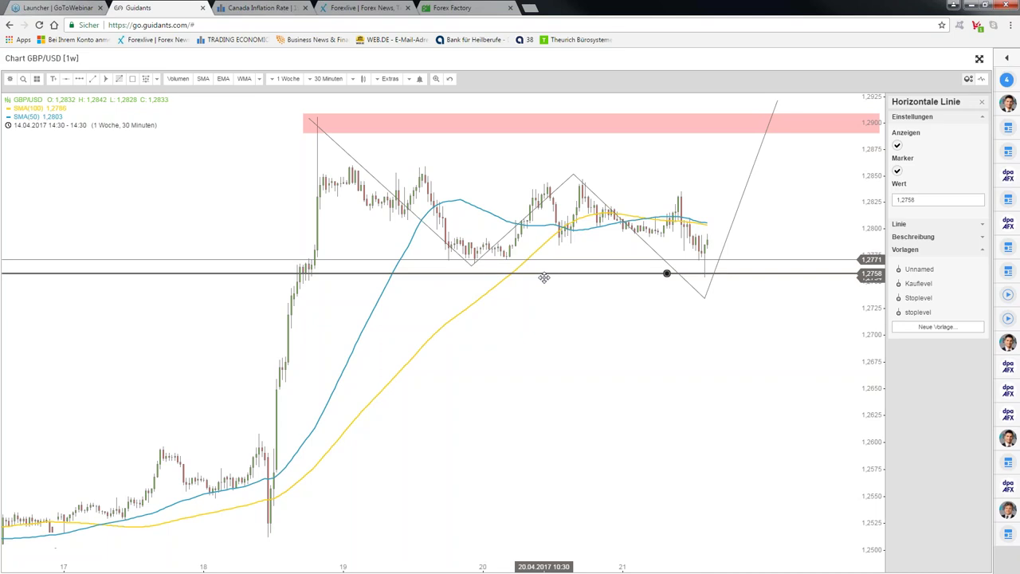
{"action": "left_click_drag", "start_coordinate": [543, 279], "coordinate": [543, 275]}
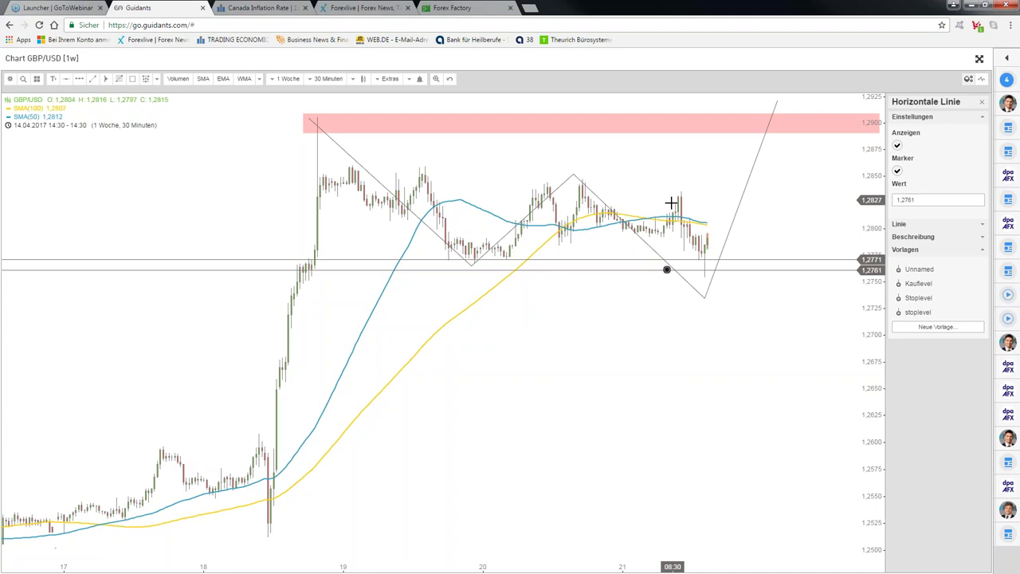
- Draw a green Unterstützung rectangle filling the band between the 1,2761 and 1,2771 lines
{"action": "left_click", "coordinate": [342, 120]}
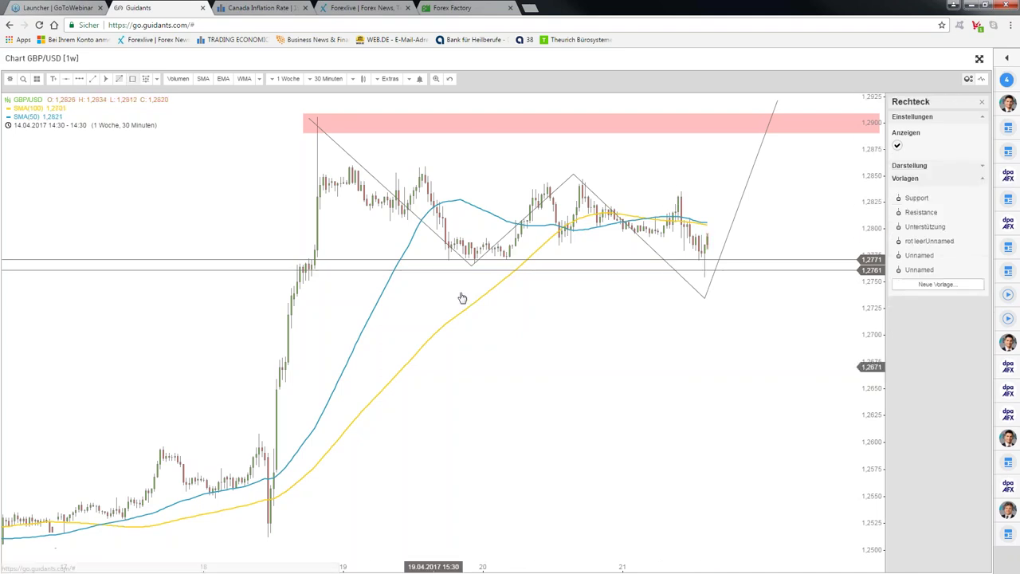
{"action": "left_click_drag", "start_coordinate": [448, 259], "coordinate": [876, 279]}
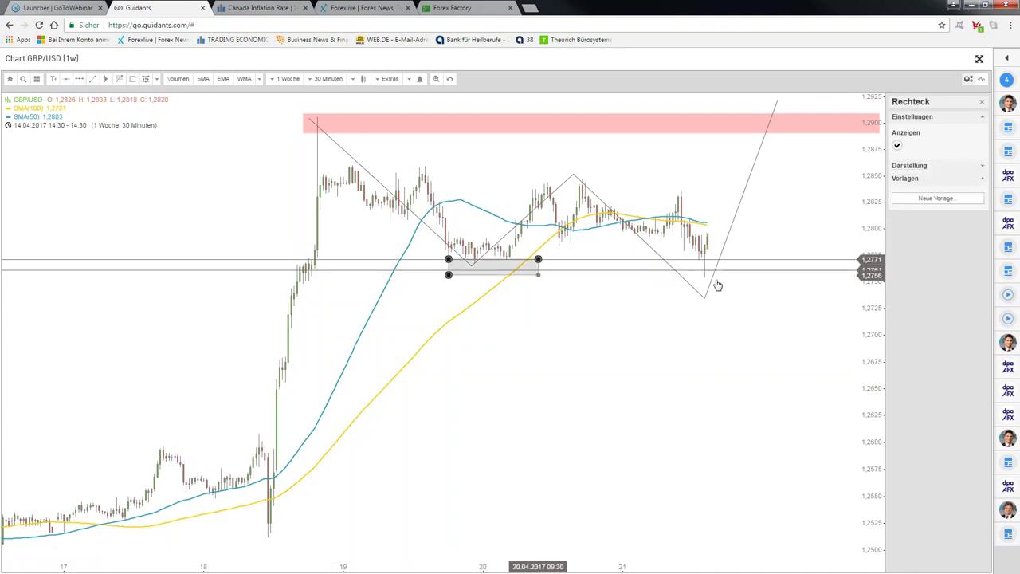
{"action": "left_click", "coordinate": [925, 227]}
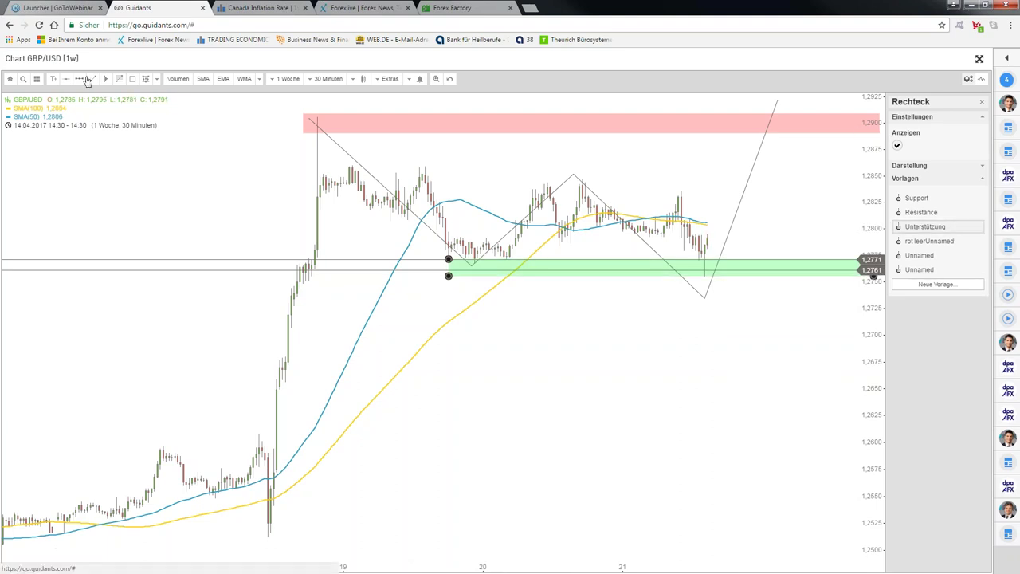
{"action": "left_click", "coordinate": [711, 277]}
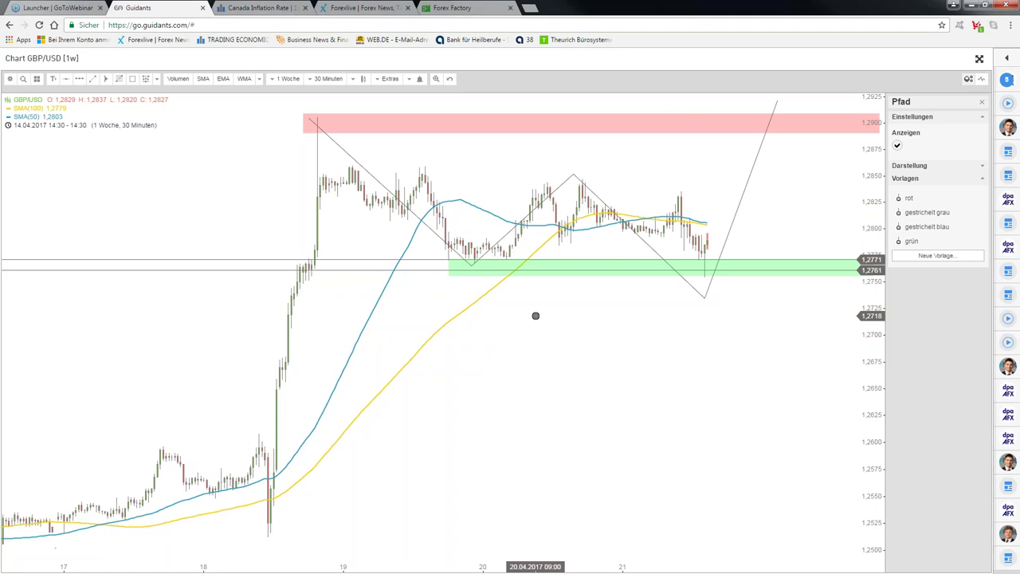
- Exit full screen so the marked-up GBP/USD chart returns to the dashboard
{"action": "key", "text": "Escape"}
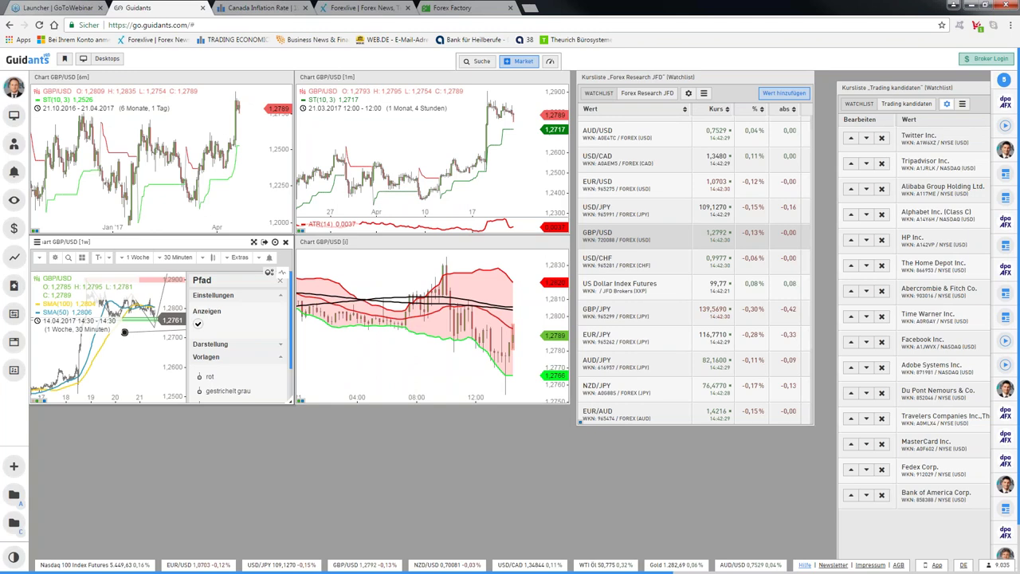
- Load USD/CAD into all dashboard charts and maximize the intraday USD/CAD [i] chart
{"action": "key", "text": "Escape"}
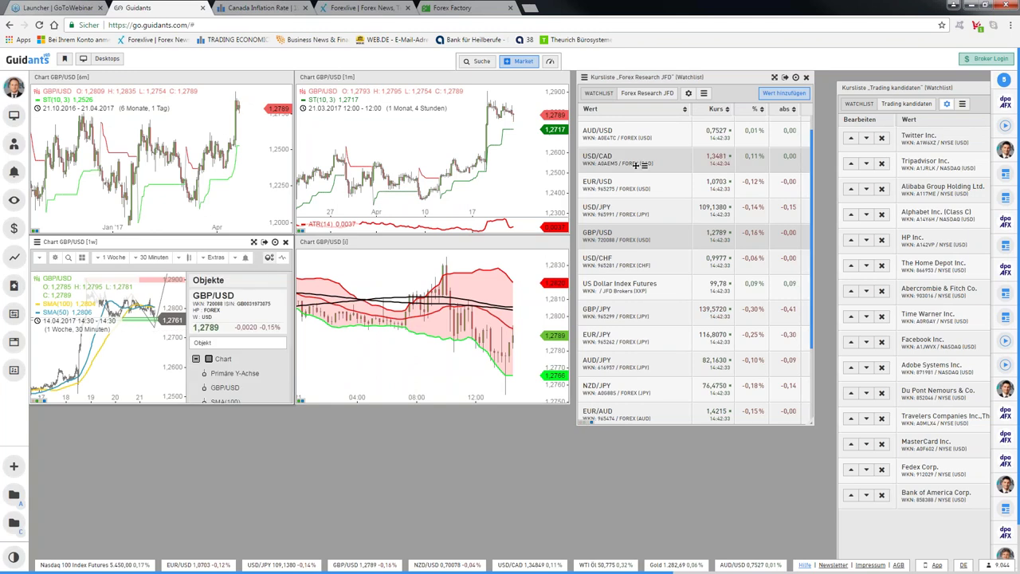
{"action": "left_click", "coordinate": [638, 164]}
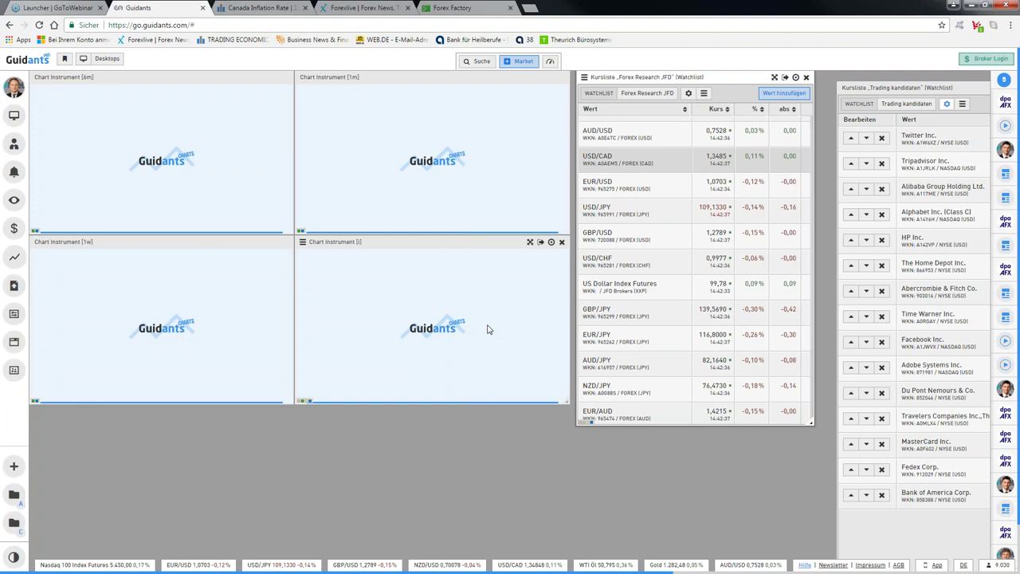
{"action": "double_click", "coordinate": [490, 281]}
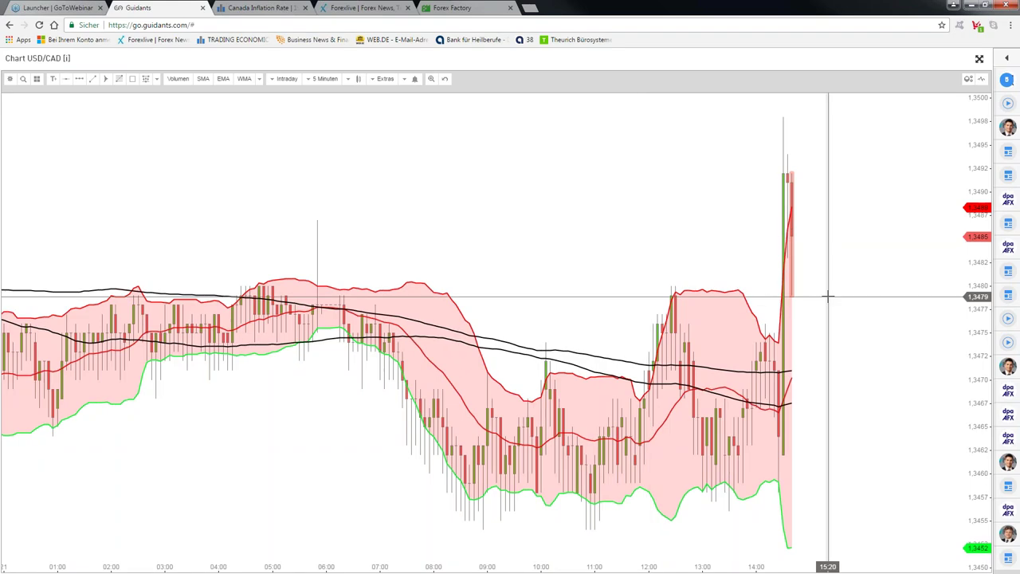
- Add a green zone around 1.3480 from 12:20 onward and a horizontal line near 1.3473
{"action": "scroll", "coordinate": [828, 297], "scroll_direction": "up", "scroll_amount": 2}
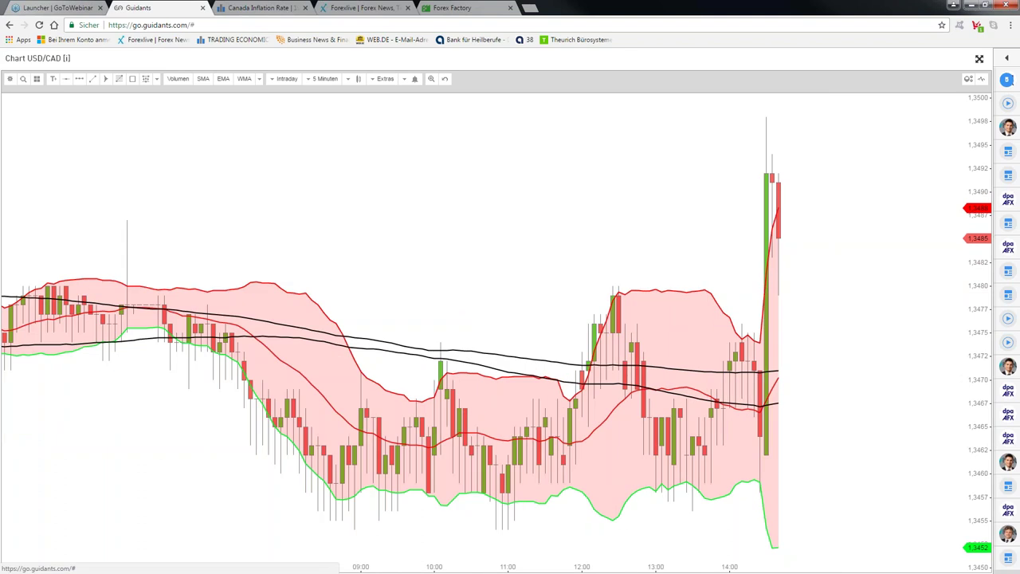
{"action": "left_click_drag", "start_coordinate": [606, 284], "coordinate": [882, 299]}
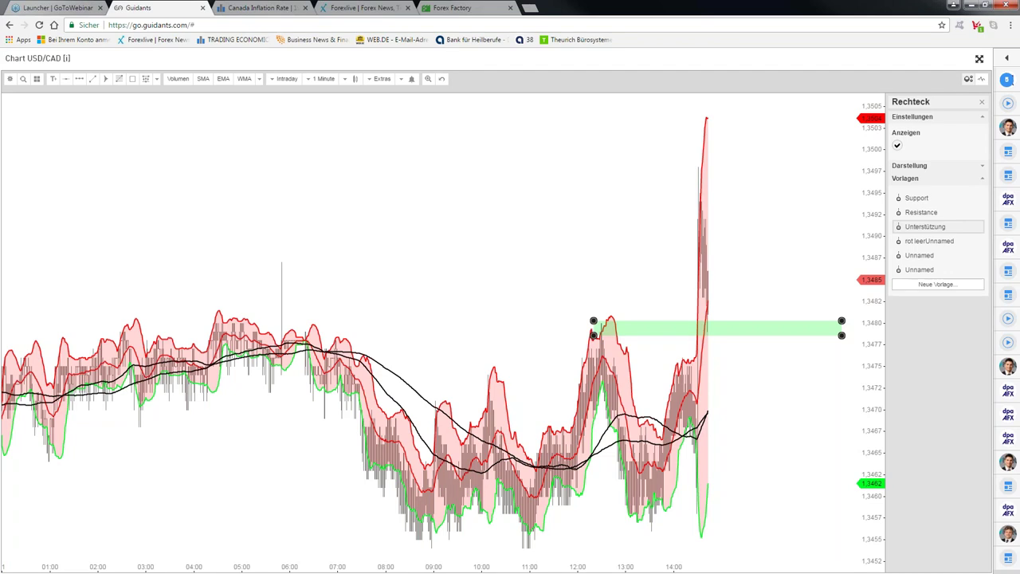
{"action": "scroll", "coordinate": [774, 231], "scroll_direction": "up", "scroll_amount": 3}
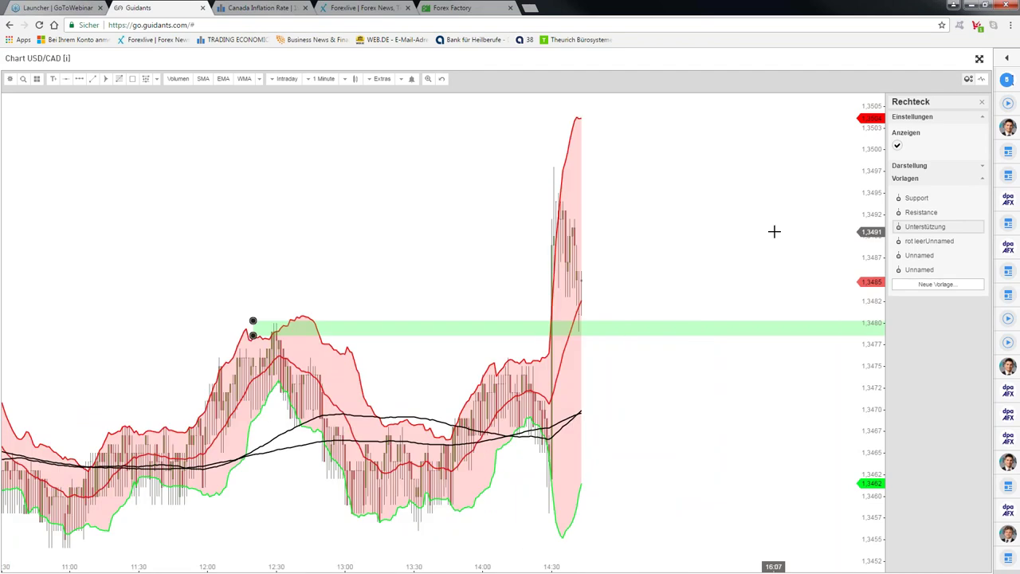
{"action": "scroll", "coordinate": [774, 231], "scroll_direction": "up", "scroll_amount": 1}
{"action": "key", "text": "h"}
{"action": "left_click", "coordinate": [539, 384]}
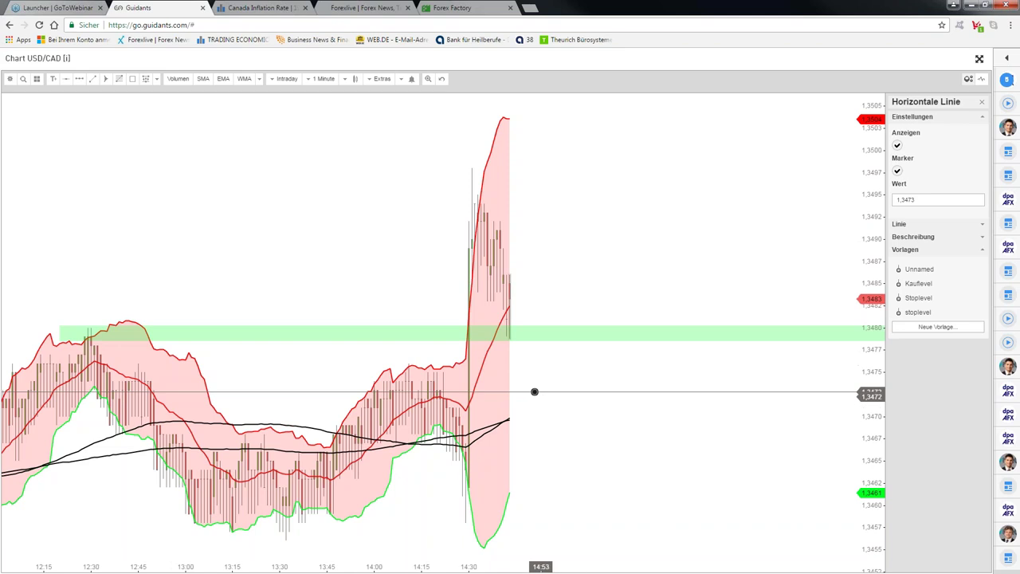
- Move the 1.3473 horizontal line down to the 1.3459 session low
{"action": "left_click", "coordinate": [534, 390]}
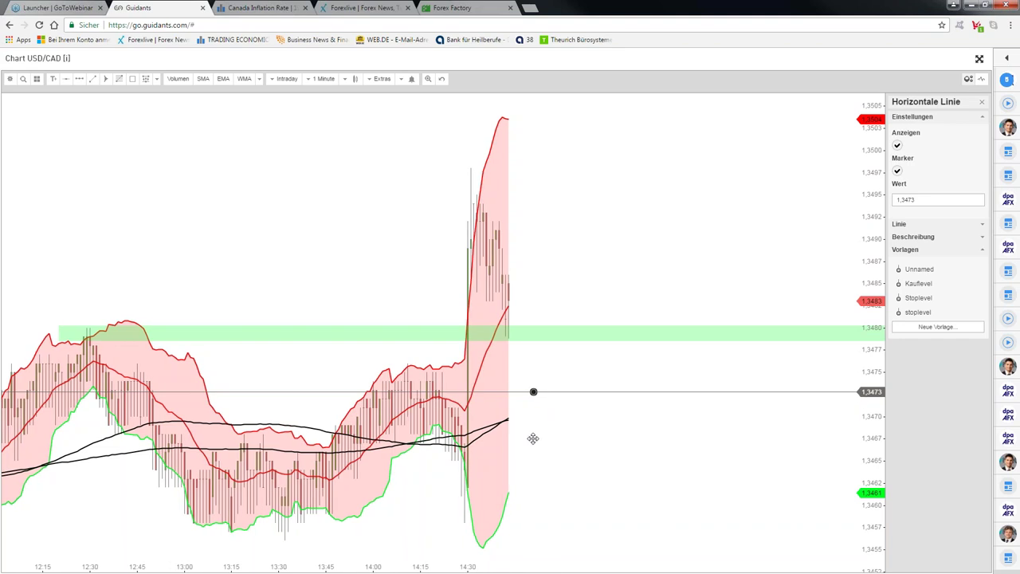
{"action": "left_click_drag", "start_coordinate": [532, 439], "coordinate": [542, 448]}
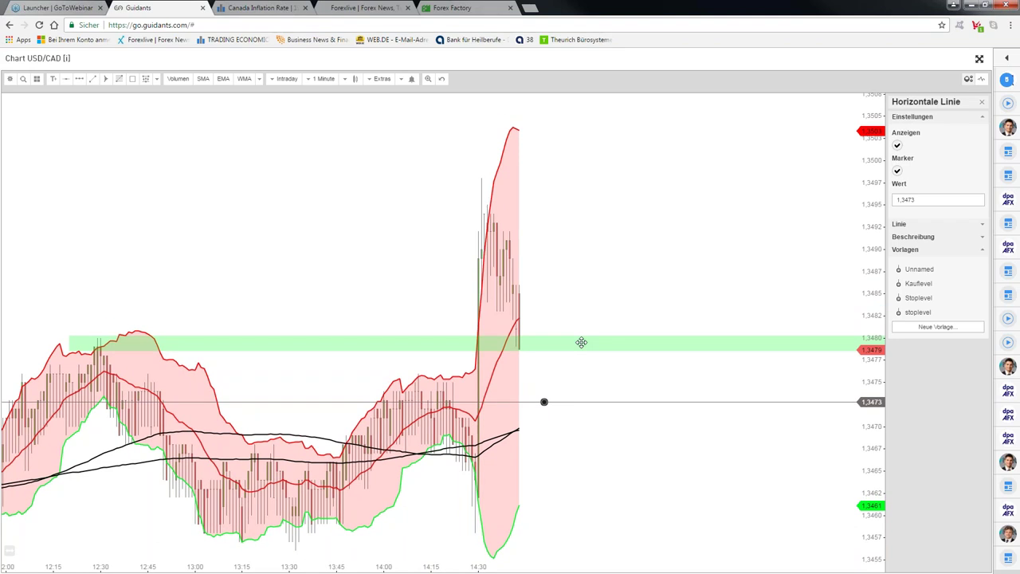
{"action": "left_click_drag", "start_coordinate": [618, 380], "coordinate": [628, 380]}
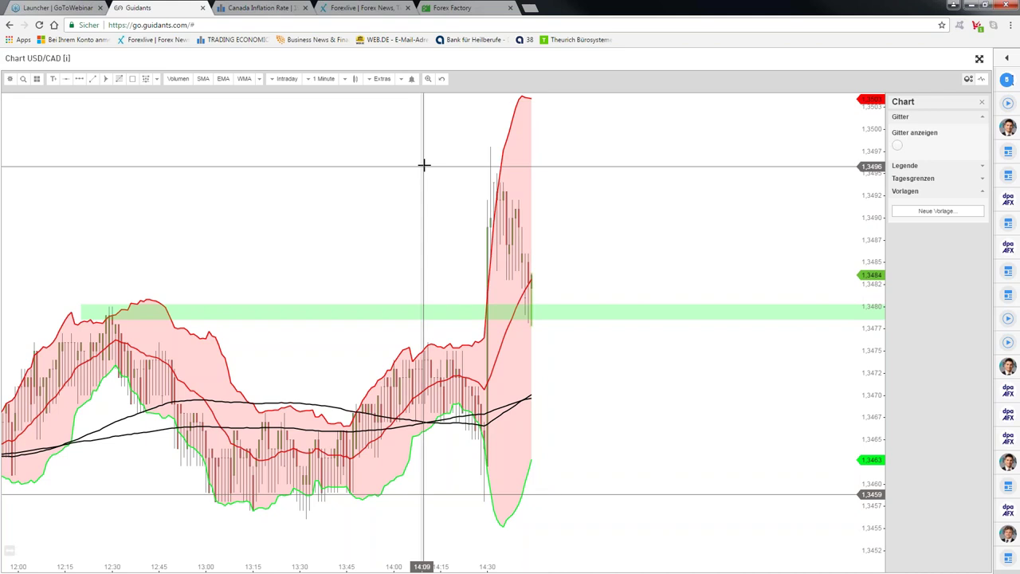
- Close the chart settings and re-maximize the intraday USD/CAD [i] chart
{"action": "key", "text": "Escape"}
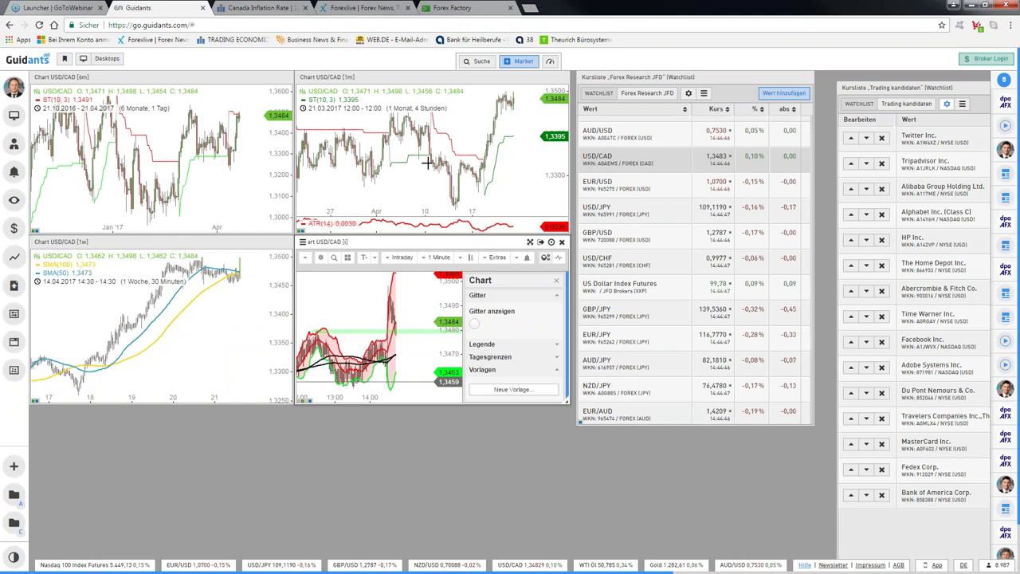
{"action": "key", "text": "Escape"}
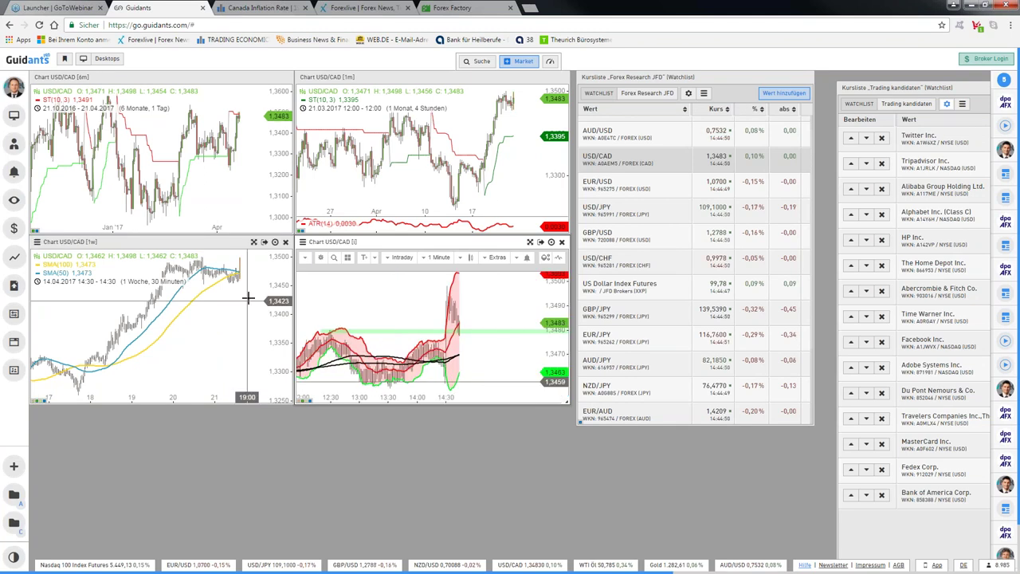
{"action": "scroll", "coordinate": [249, 299], "scroll_direction": "up", "scroll_amount": 2}
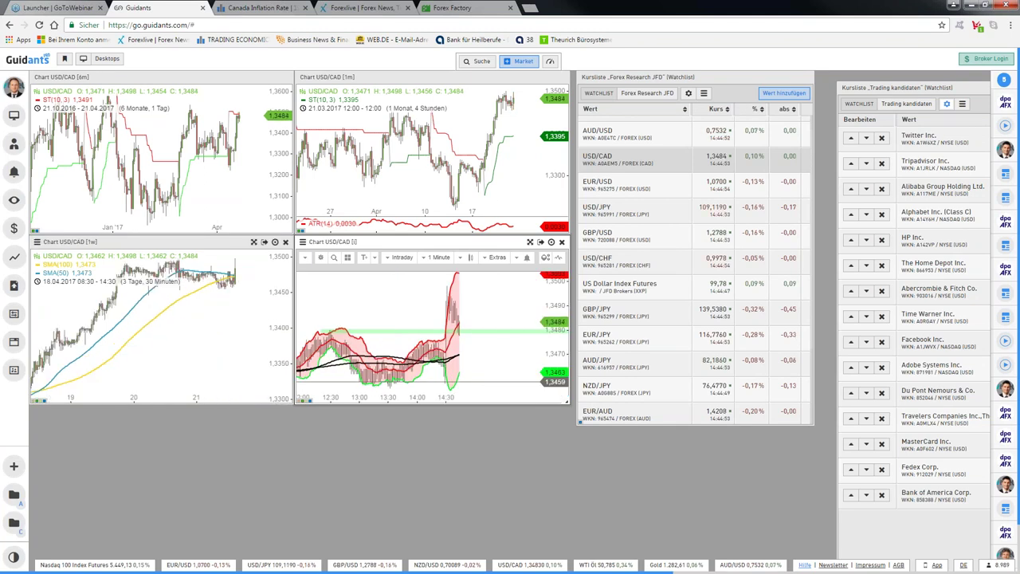
{"action": "left_click", "coordinate": [530, 242]}
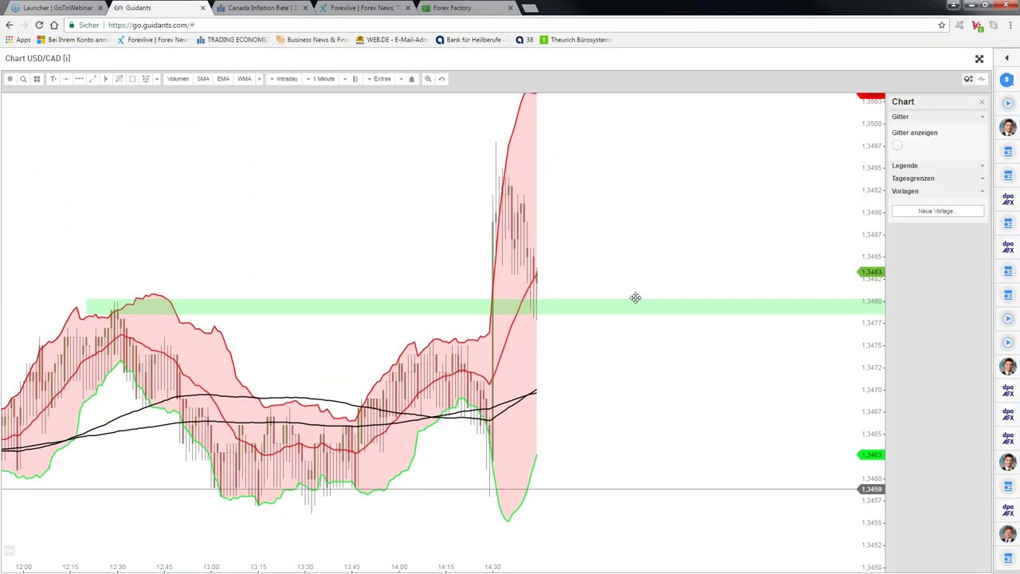
- Pan and rescale the chart to show 1.3440–1.3500 with space after the latest candles
{"action": "left_click_drag", "start_coordinate": [635, 297], "coordinate": [719, 220]}
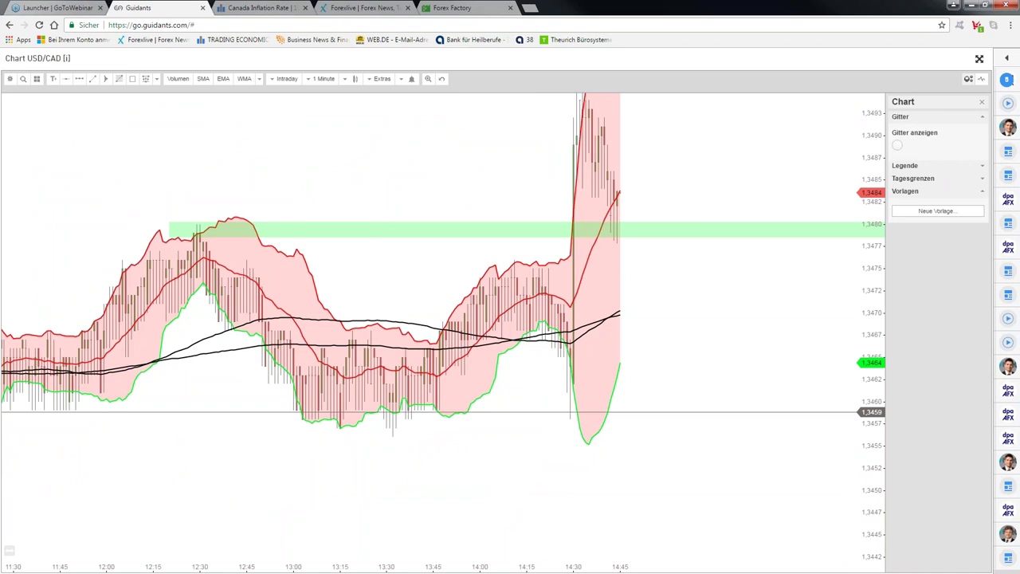
{"action": "left_click_drag", "start_coordinate": [602, 98], "coordinate": [587, 144]}
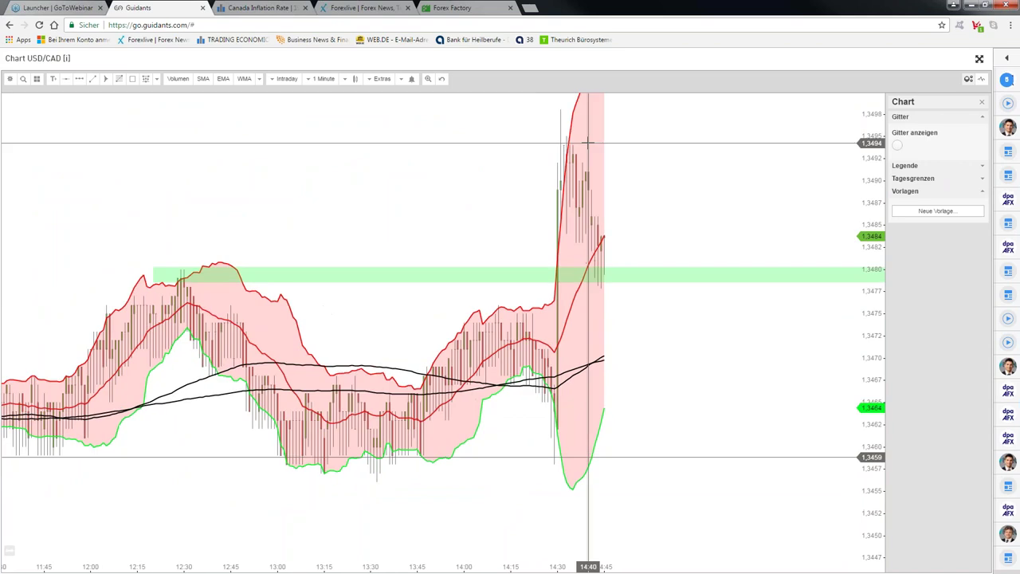
{"action": "scroll", "coordinate": [588, 143], "scroll_direction": "up", "scroll_amount": 2}
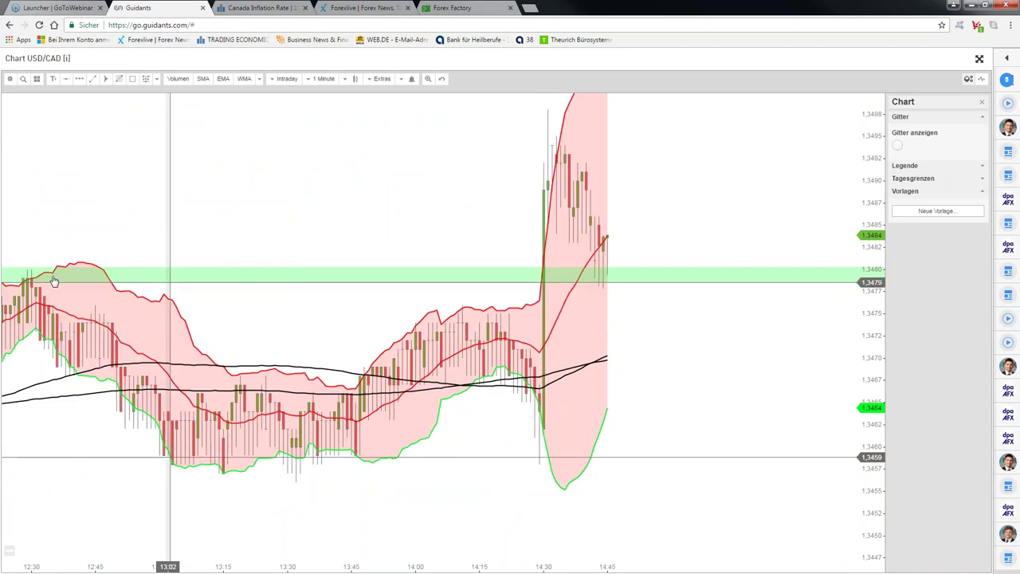
{"action": "mouse_move", "coordinate": [53, 281]}
{"action": "left_mouse_down"}
{"action": "mouse_move", "coordinate": [248, 195]}
{"action": "mouse_move", "coordinate": [288, 198]}
{"action": "left_mouse_up"}
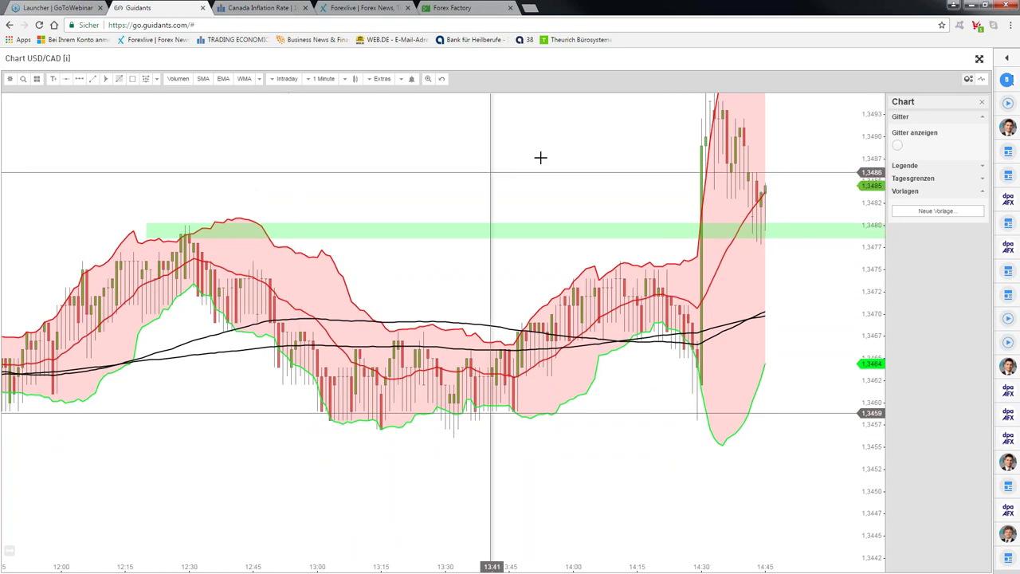
{"action": "left_click_drag", "start_coordinate": [540, 157], "coordinate": [507, 176]}
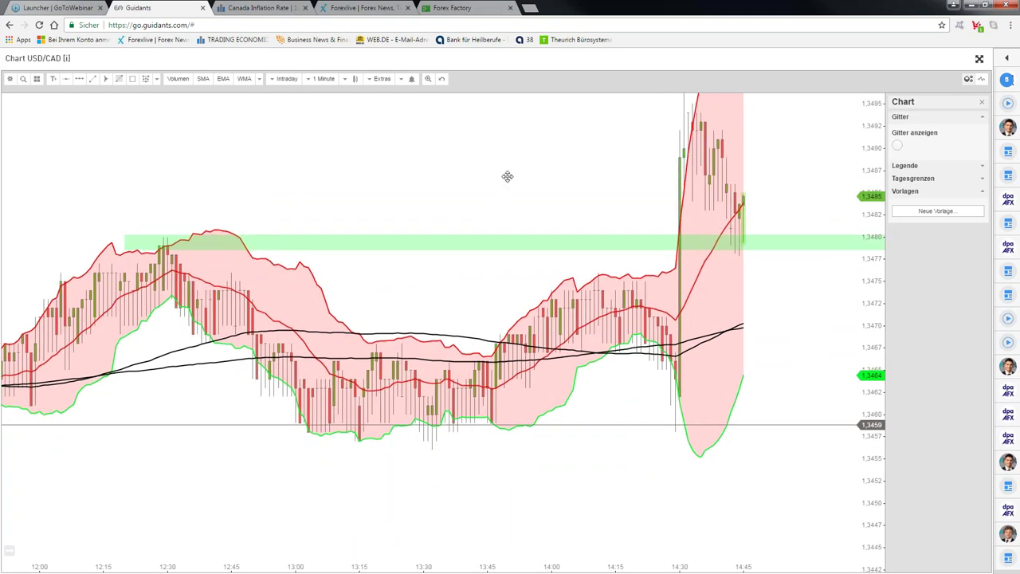
{"action": "left_click_drag", "start_coordinate": [867, 194], "coordinate": [865, 209]}
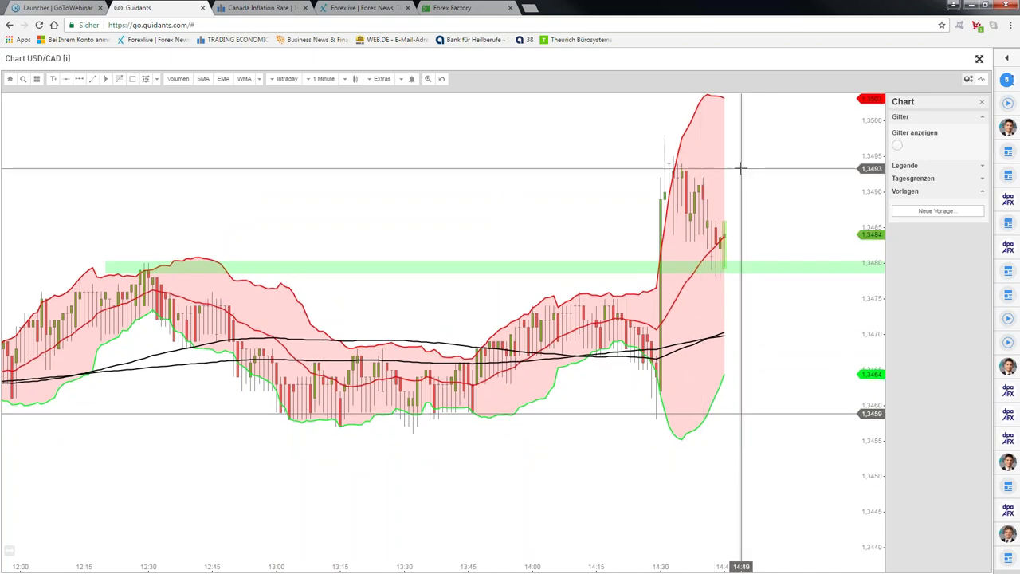
- Draw a 'gestrichelt blau' path dipping toward the green zone, then rising above 1.3500
{"action": "left_click", "coordinate": [734, 233]}
{"action": "left_click_drag", "start_coordinate": [707, 182], "coordinate": [737, 240]}
{"action": "left_click", "coordinate": [801, 111]}
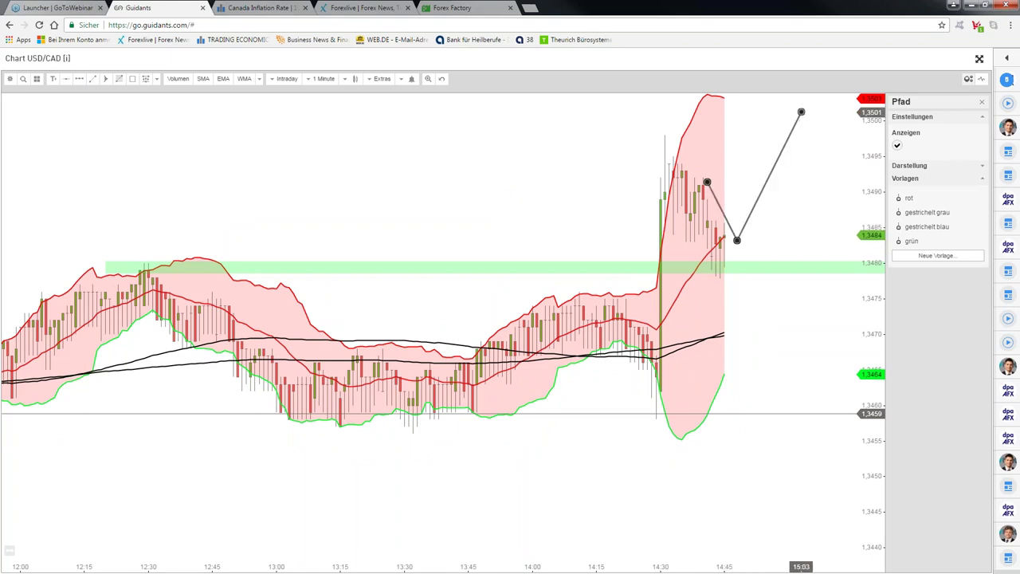
{"action": "left_click", "coordinate": [943, 227]}
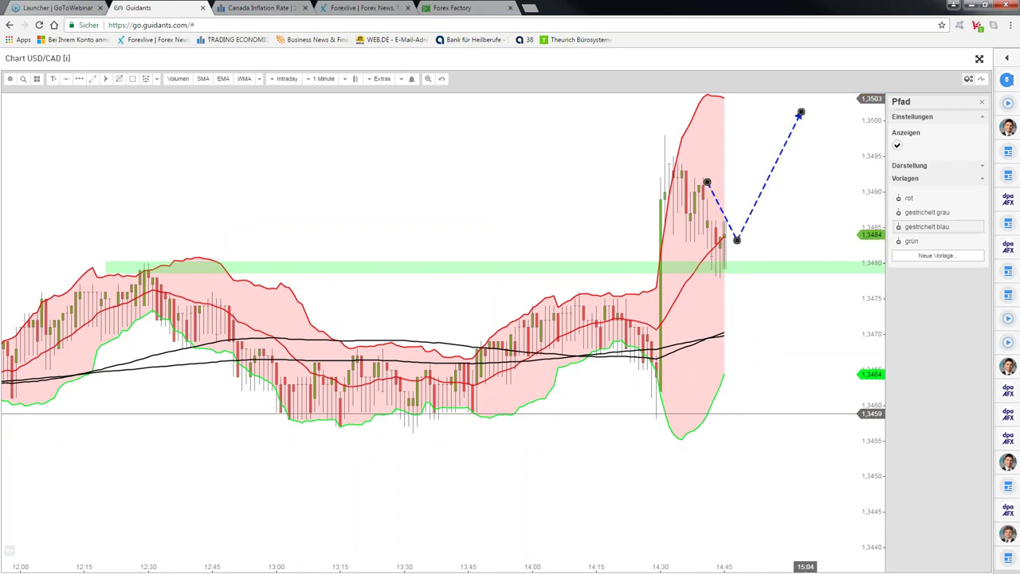
{"action": "left_click_drag", "start_coordinate": [801, 112], "coordinate": [805, 100]}
{"action": "left_click", "coordinate": [799, 135]}
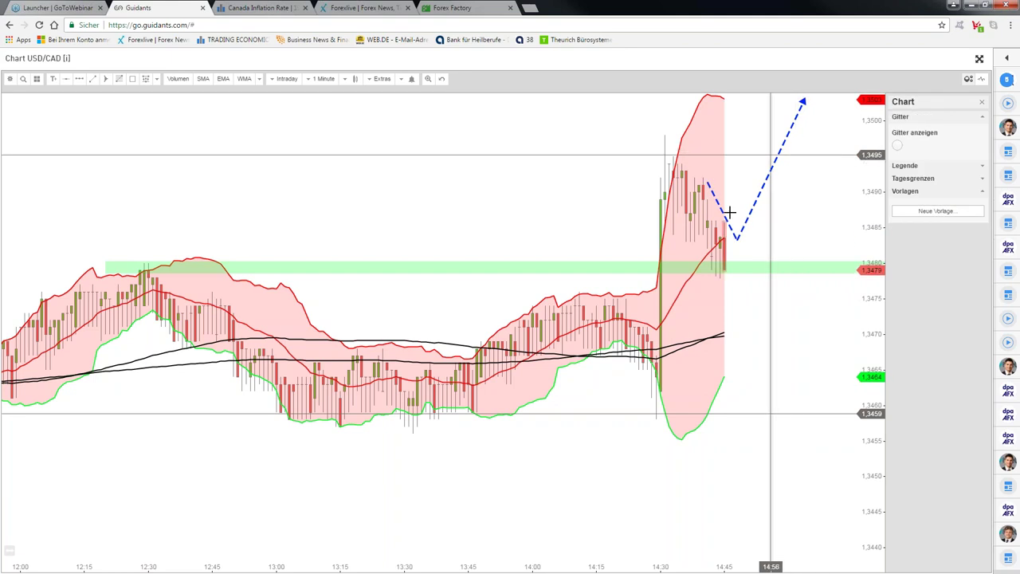
- Place a horizontal line at 1,3472
{"action": "left_click", "coordinate": [67, 79]}
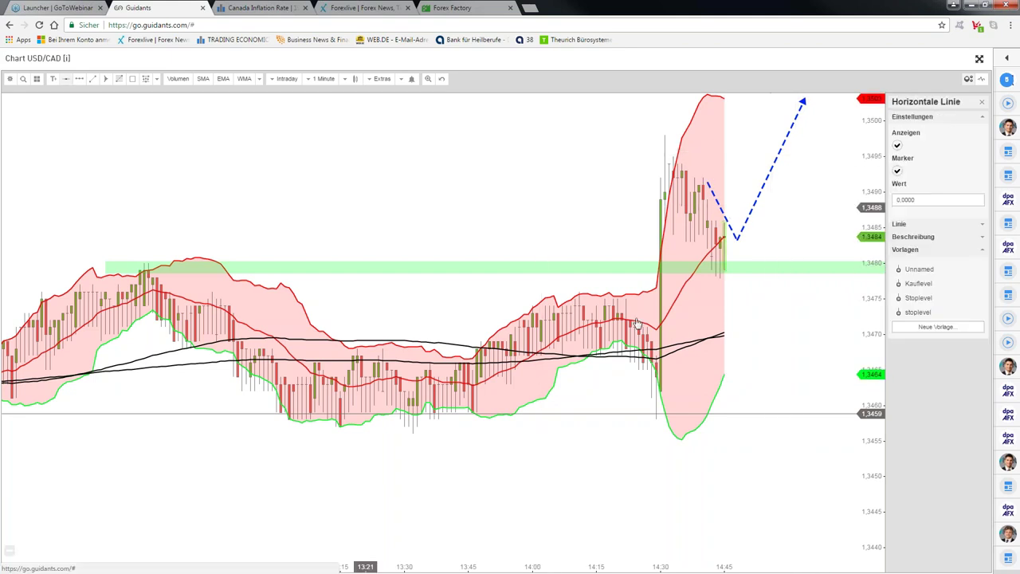
{"action": "left_click", "coordinate": [728, 320]}
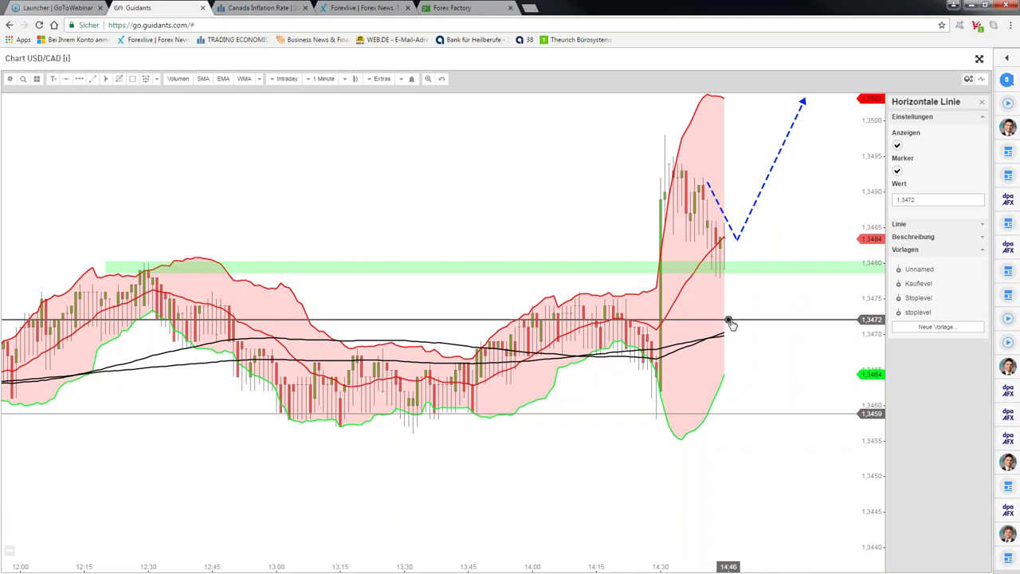
{"action": "left_click_drag", "start_coordinate": [731, 322], "coordinate": [739, 419]}
{"action": "left_click", "coordinate": [739, 419]}
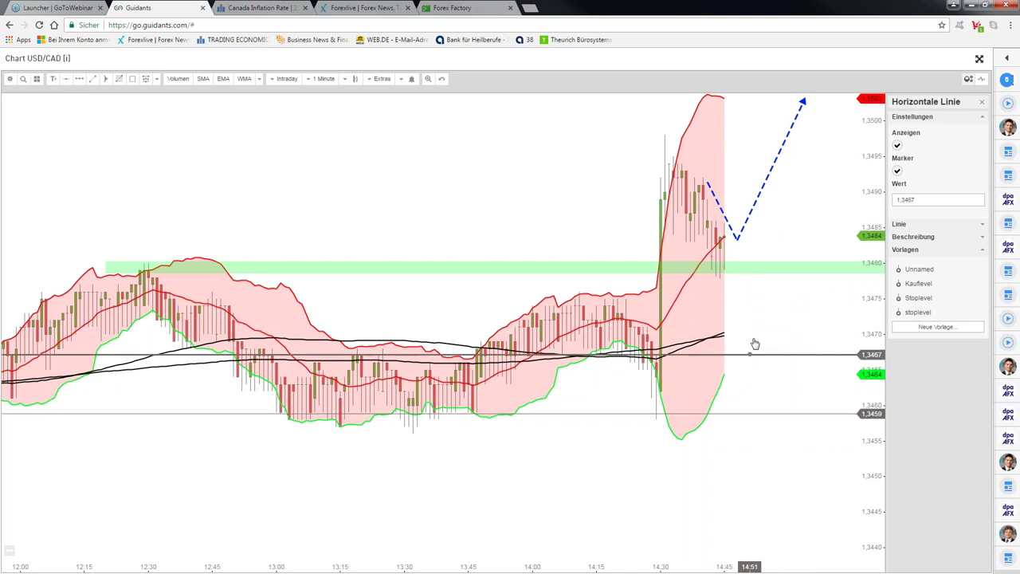
{"action": "left_click", "coordinate": [753, 323]}
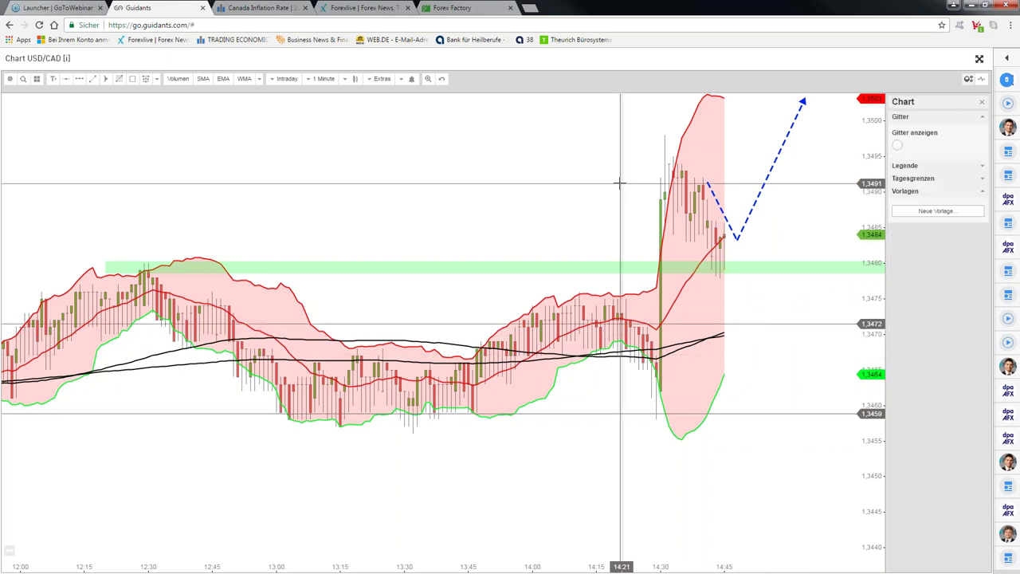
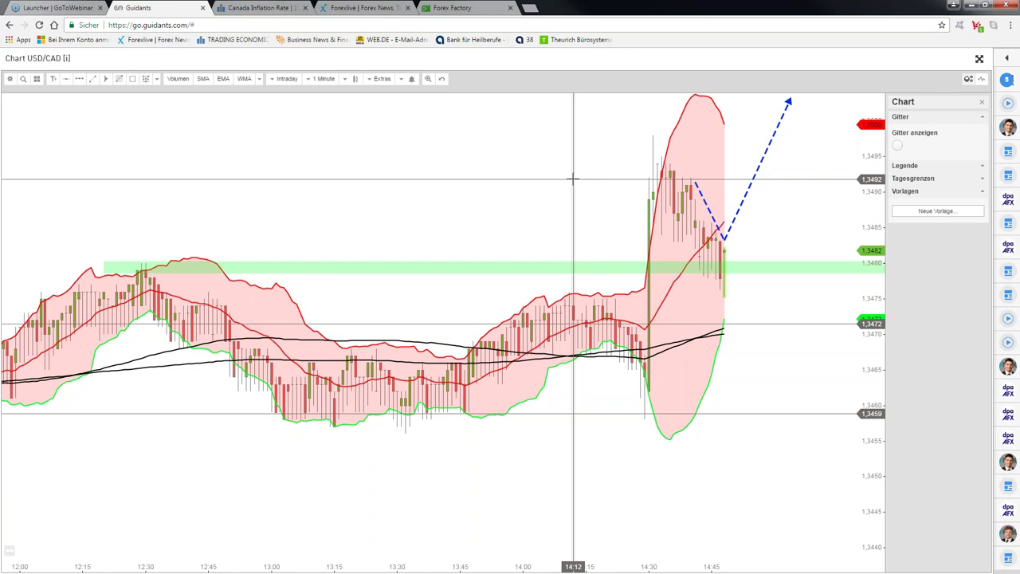
- Return to the desktop, switch the linked charts to EUR/JPY, and open the 6-month chart's settings
{"action": "key", "text": "Escape"}
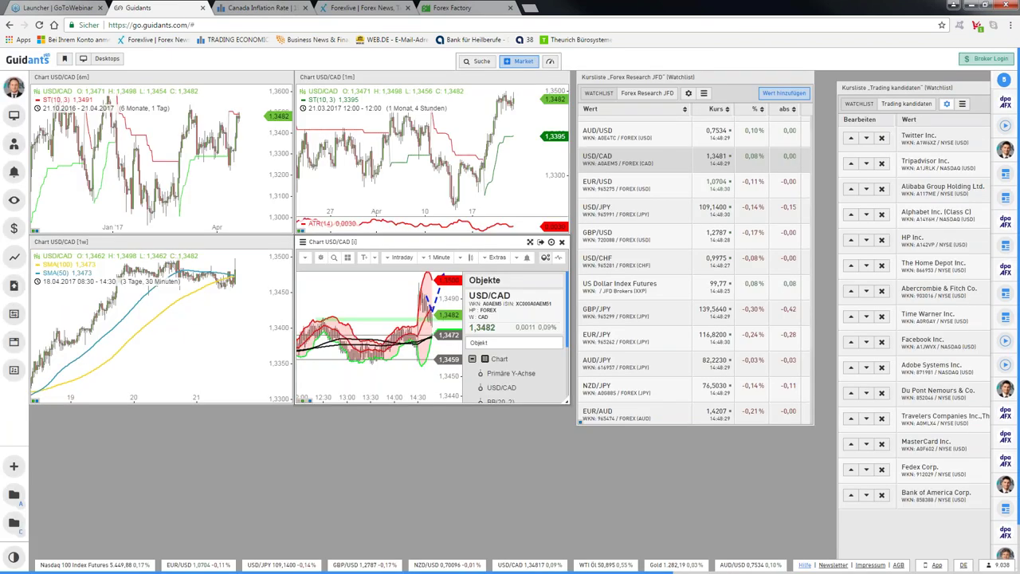
{"action": "left_click", "coordinate": [606, 337]}
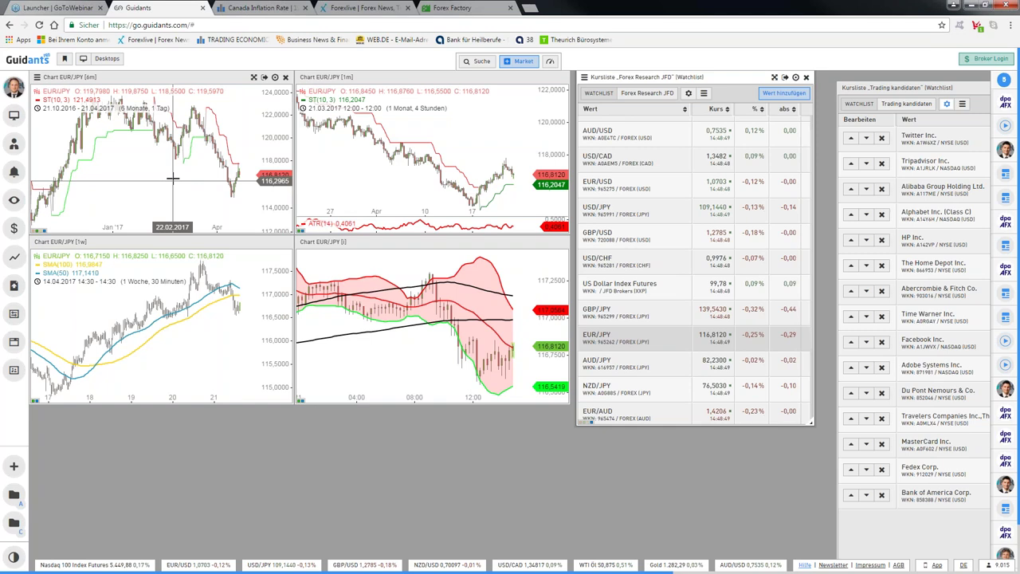
{"action": "left_click", "coordinate": [172, 179]}
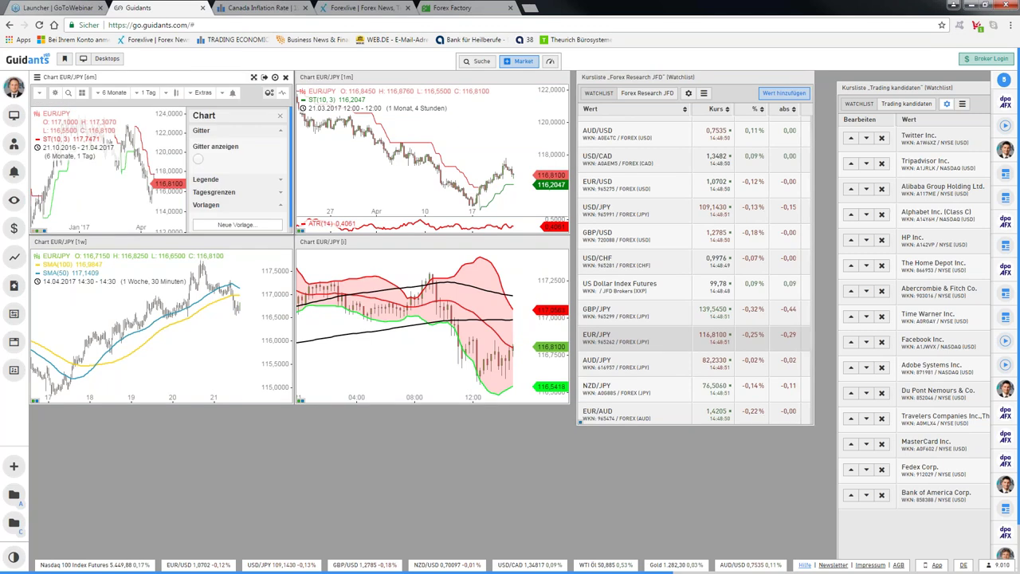
- Show the six-month EUR/JPY chart full screen, zoomed to a five-month range
{"action": "left_click", "coordinate": [253, 77]}
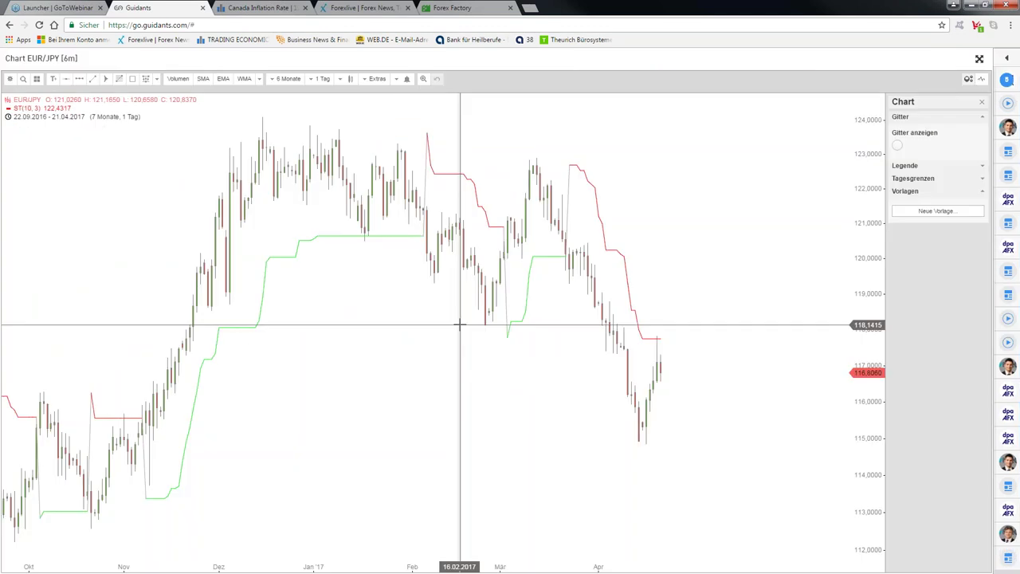
{"action": "scroll", "coordinate": [459, 325], "scroll_direction": "down", "scroll_amount": 2}
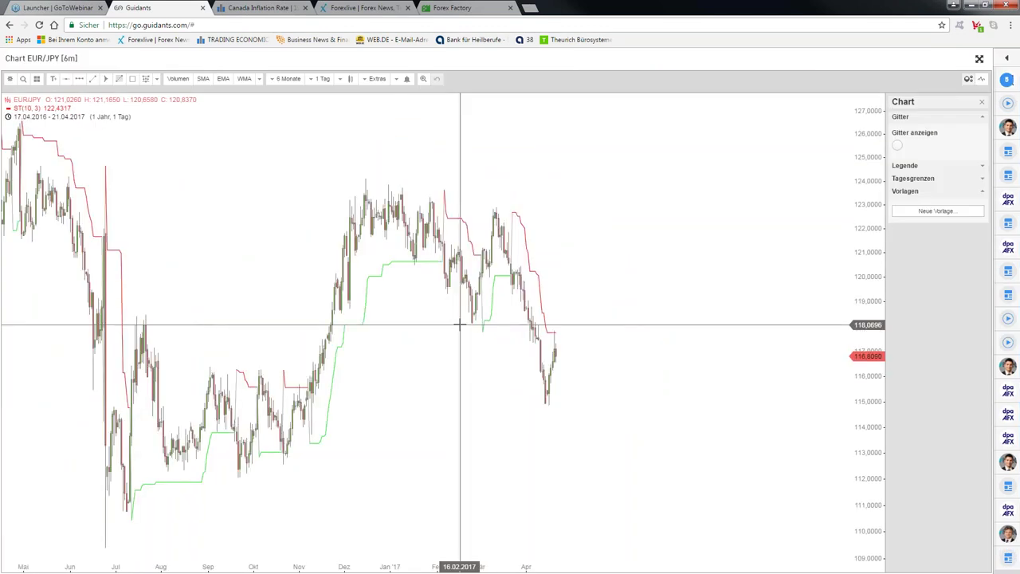
{"action": "scroll", "coordinate": [586, 271], "scroll_direction": "up", "scroll_amount": 2}
{"action": "scroll", "coordinate": [585, 271], "scroll_direction": "up", "scroll_amount": 2}
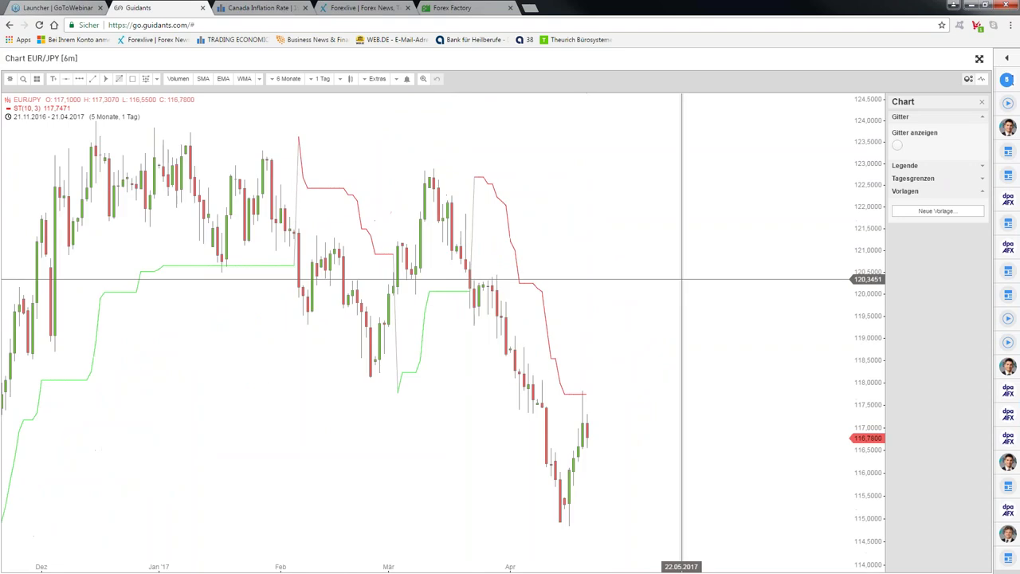
- Draw a descending trendline from the March high to below the April low
{"action": "left_click", "coordinate": [79, 80]}
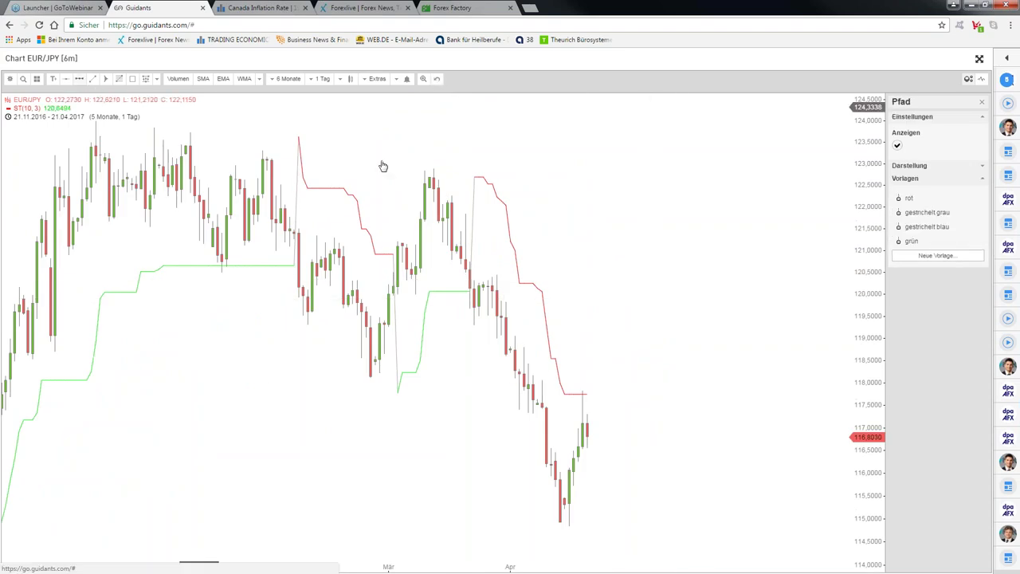
{"action": "left_click", "coordinate": [430, 142]}
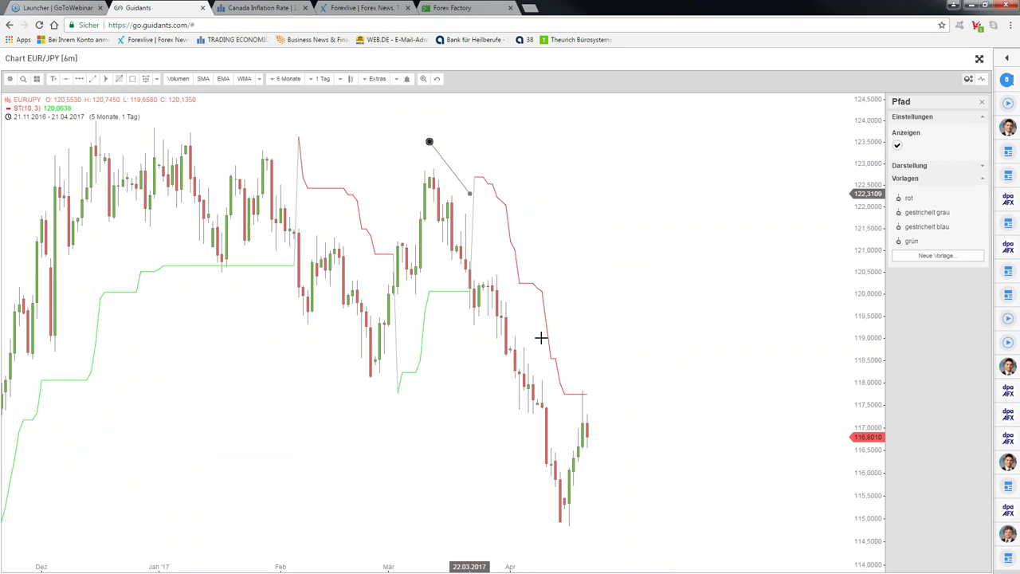
{"action": "left_click", "coordinate": [613, 513]}
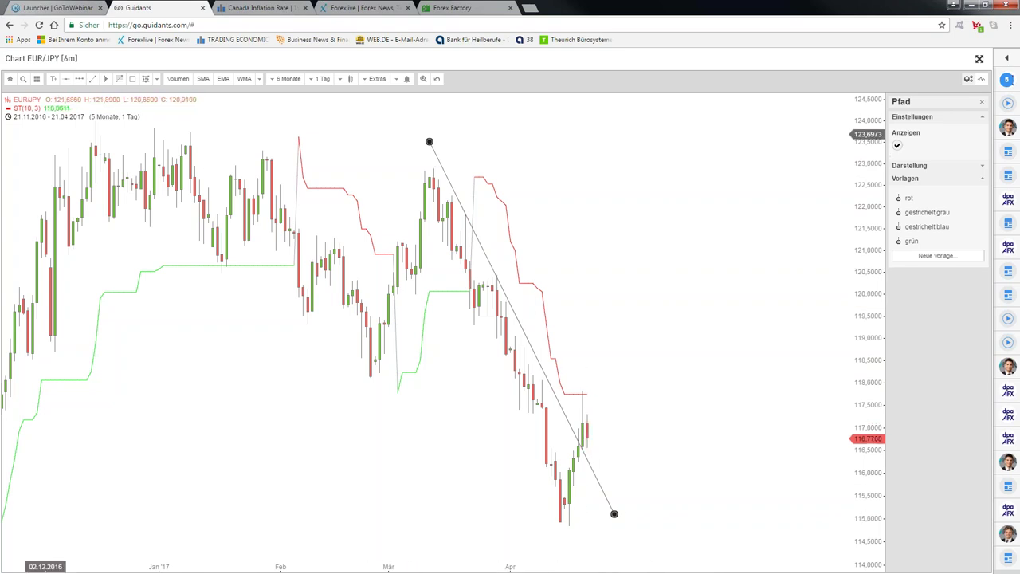
{"action": "left_click", "coordinate": [118, 78]}
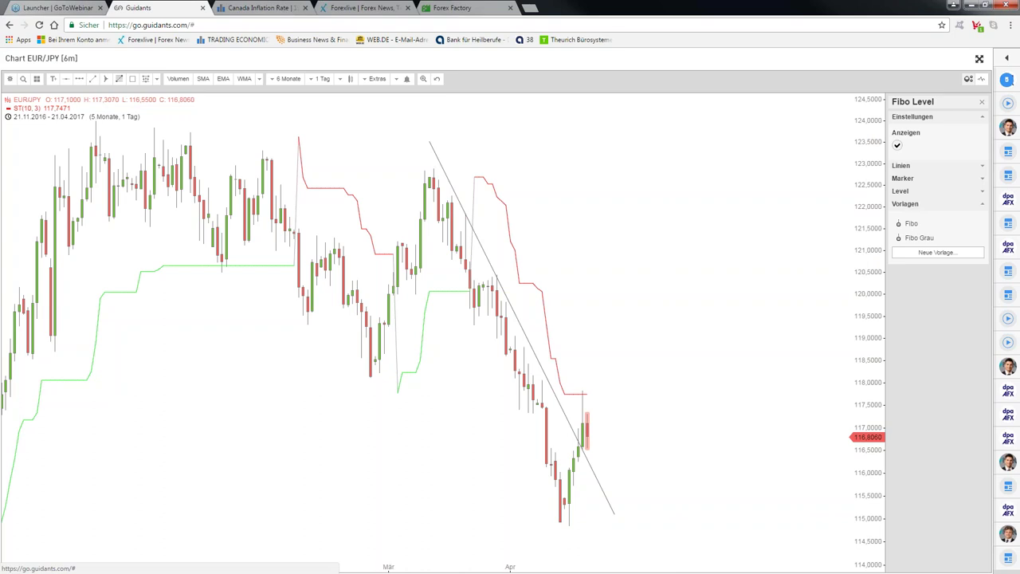
- Draw a Fibonacci retracement from the April low up to the March high
{"action": "left_click_drag", "start_coordinate": [571, 527], "coordinate": [487, 434]}
{"action": "mouse_move", "coordinate": [451, 313]}
{"action": "left_mouse_down"}
{"action": "mouse_move", "coordinate": [412, 175]}
{"action": "mouse_move", "coordinate": [425, 167]}
{"action": "mouse_move", "coordinate": [404, 165]}
{"action": "left_mouse_up"}
{"action": "left_click", "coordinate": [196, 109]}
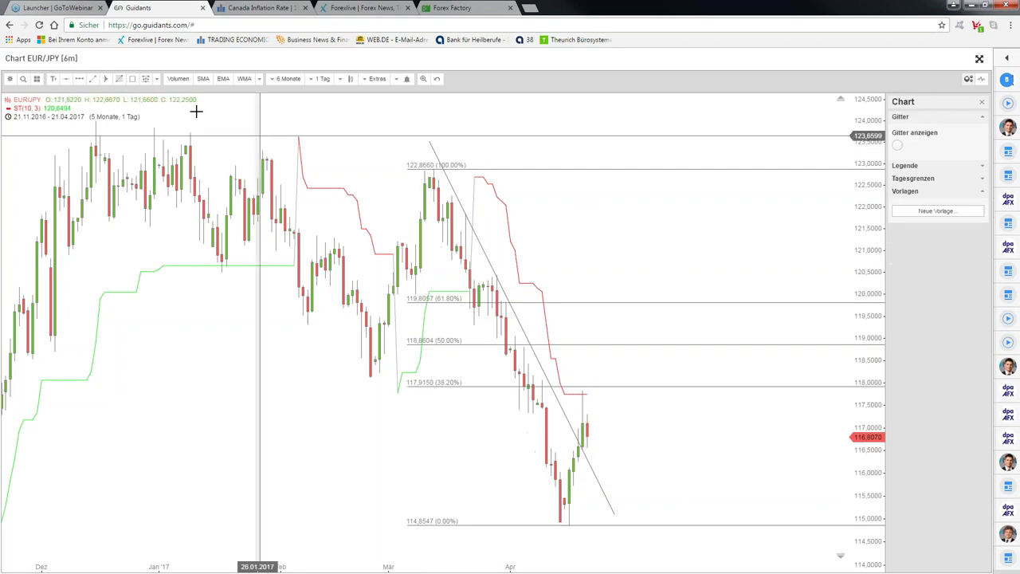
- Add a red Resistance rectangle spanning the 38.2% retracement level
{"action": "left_click", "coordinate": [133, 78]}
{"action": "left_click_drag", "start_coordinate": [366, 367], "coordinate": [875, 396]}
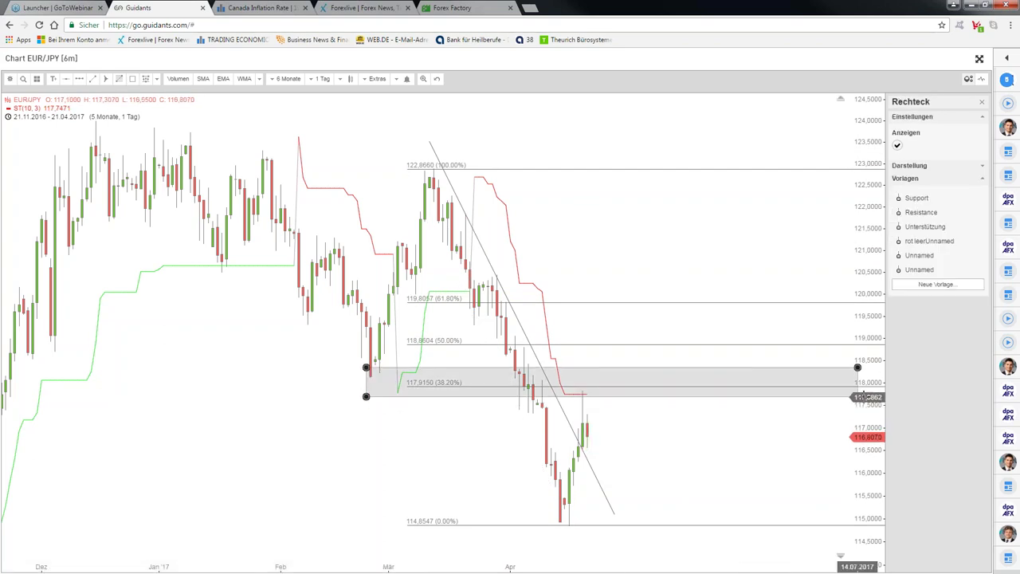
{"action": "left_click", "coordinate": [917, 212]}
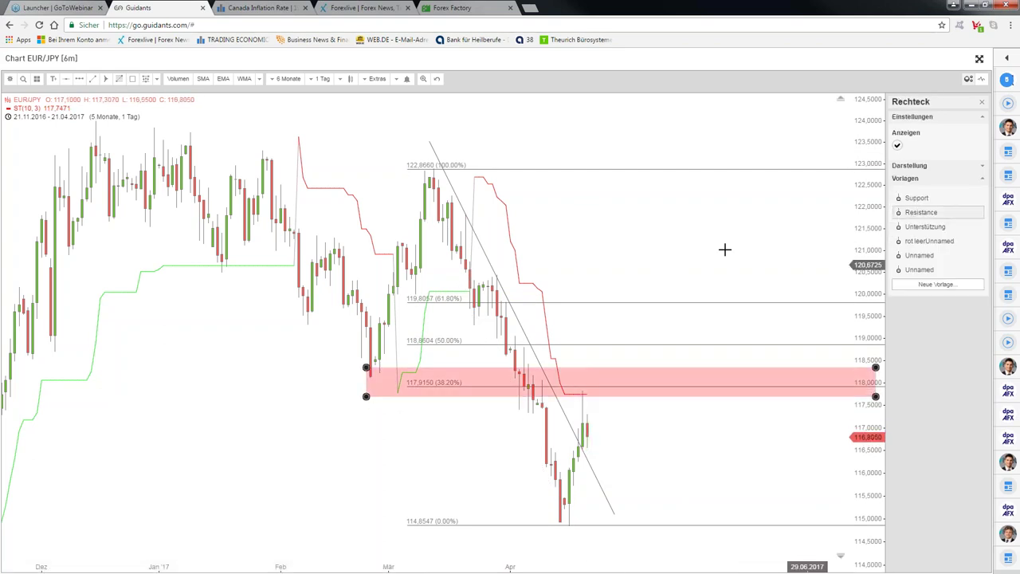
{"action": "left_click", "coordinate": [723, 250]}
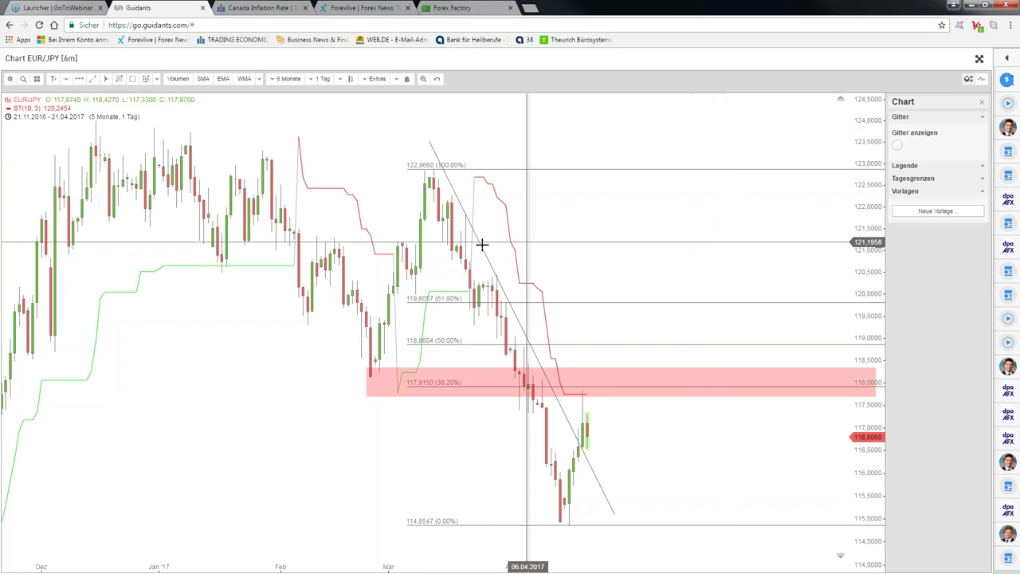
- Draw a dashed blue forecast path peaking in the resistance zone, then dropping to about 114.4
{"action": "left_click", "coordinate": [504, 291]}
{"action": "left_click", "coordinate": [596, 437]}
{"action": "left_click", "coordinate": [619, 438]}
{"action": "left_click", "coordinate": [636, 472]}
{"action": "left_click", "coordinate": [678, 380]}
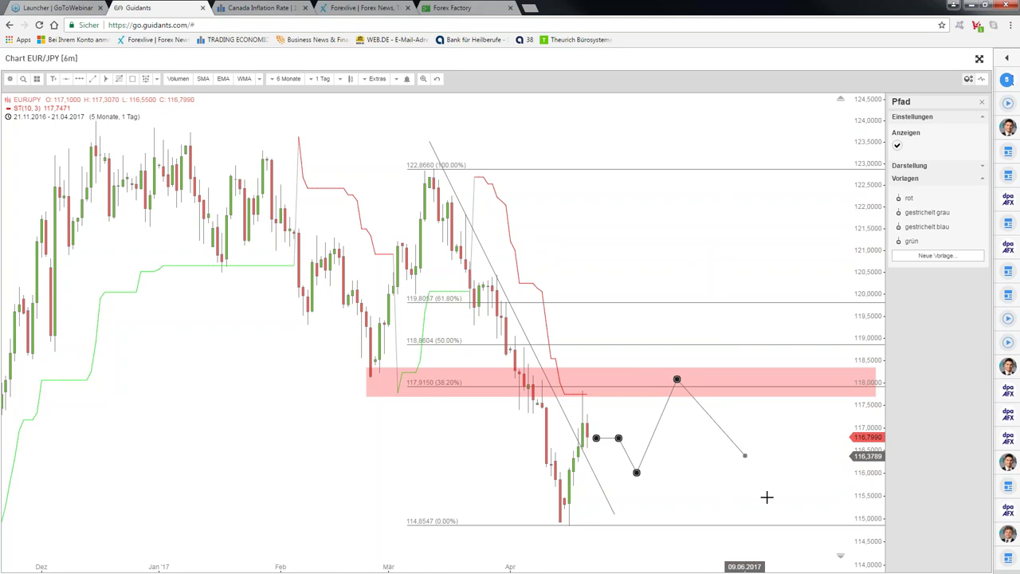
{"action": "left_click", "coordinate": [781, 548]}
{"action": "key", "text": "Escape"}
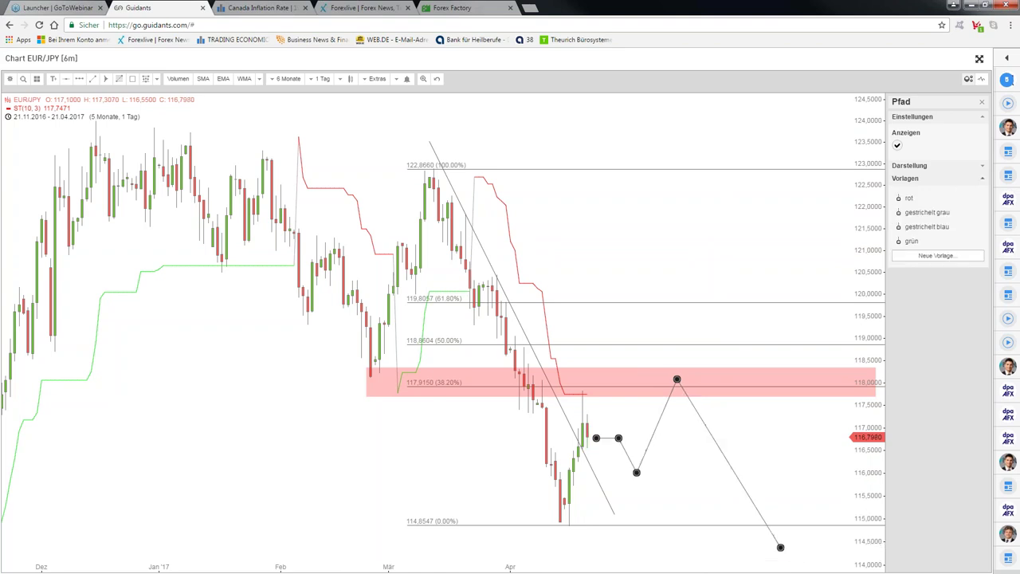
{"action": "left_click", "coordinate": [927, 226]}
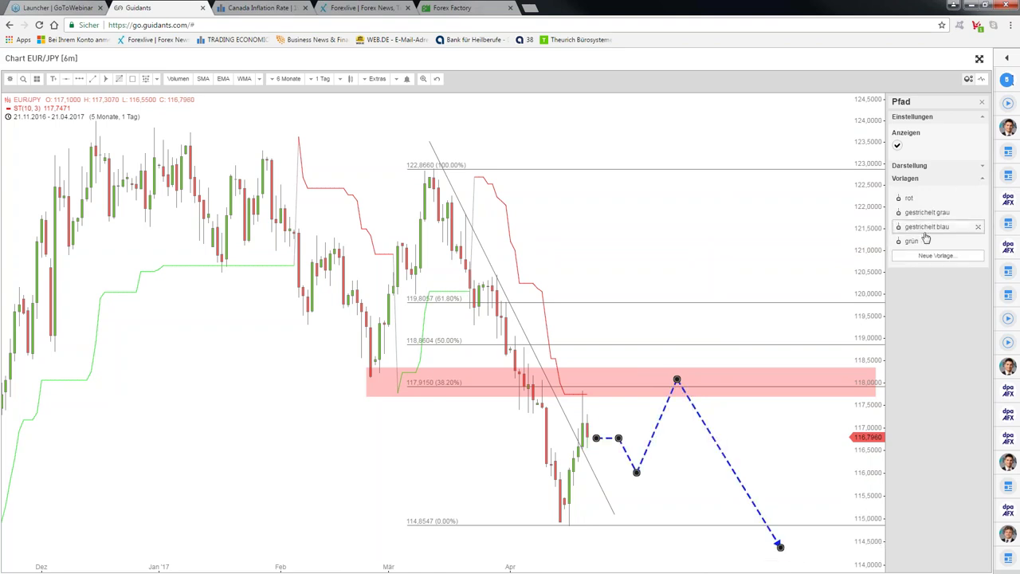
{"action": "left_click", "coordinate": [728, 247]}
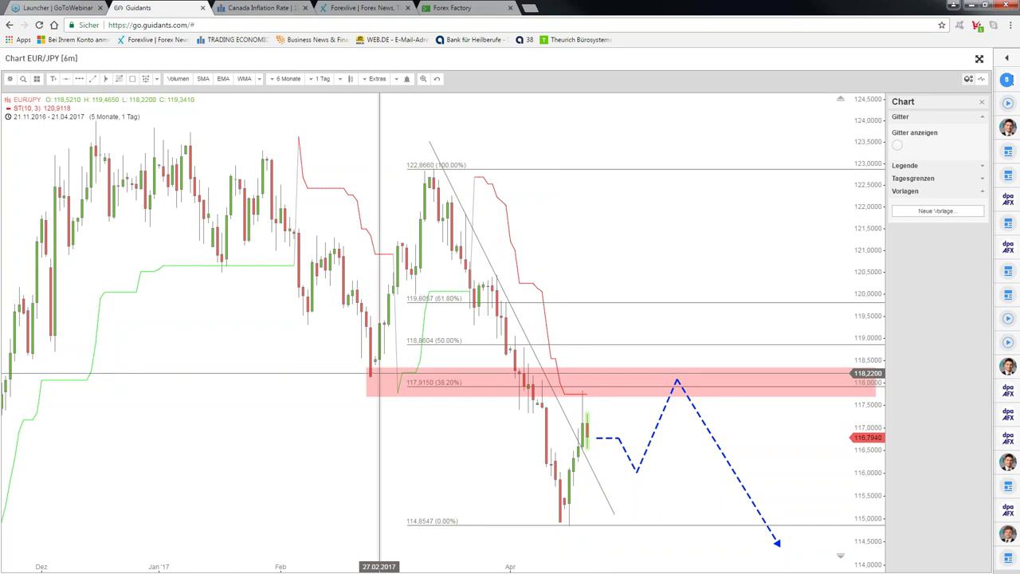
- Draw a dashed grey alternative path breaking above the zone toward 121
{"action": "left_click", "coordinate": [73, 81]}
{"action": "left_click", "coordinate": [685, 354]}
{"action": "left_click", "coordinate": [708, 357]}
{"action": "left_click", "coordinate": [761, 244]}
{"action": "left_click", "coordinate": [943, 212]}
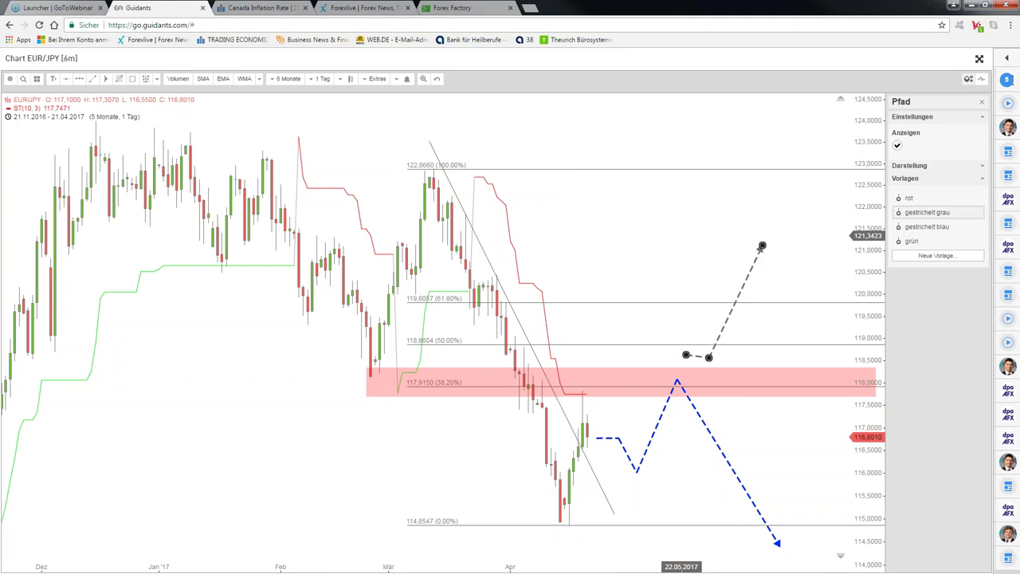
{"action": "left_click", "coordinate": [683, 235]}
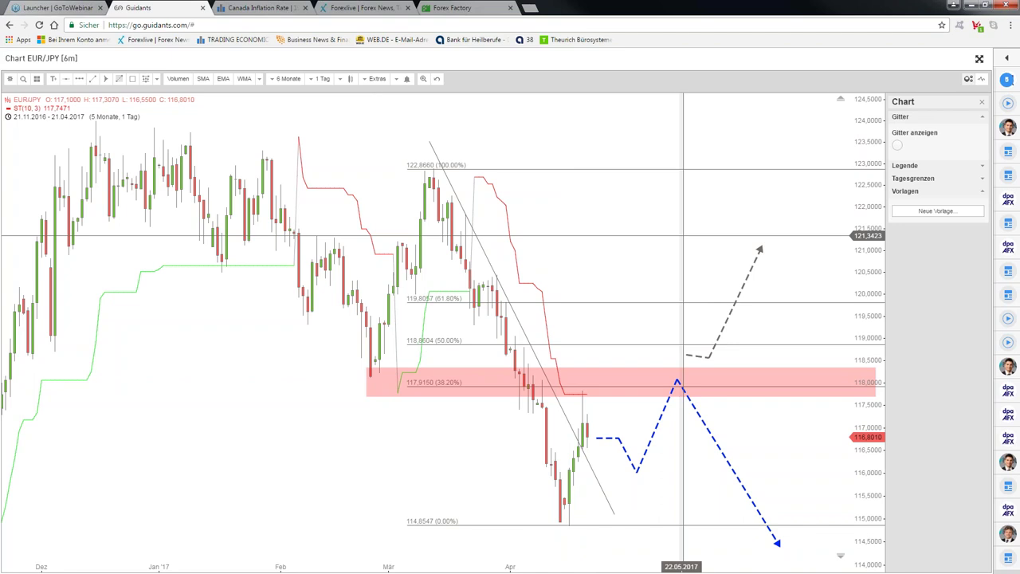
- Open the one-week EUR/JPY chart full screen and shift it slightly left
{"action": "key", "text": "Escape"}
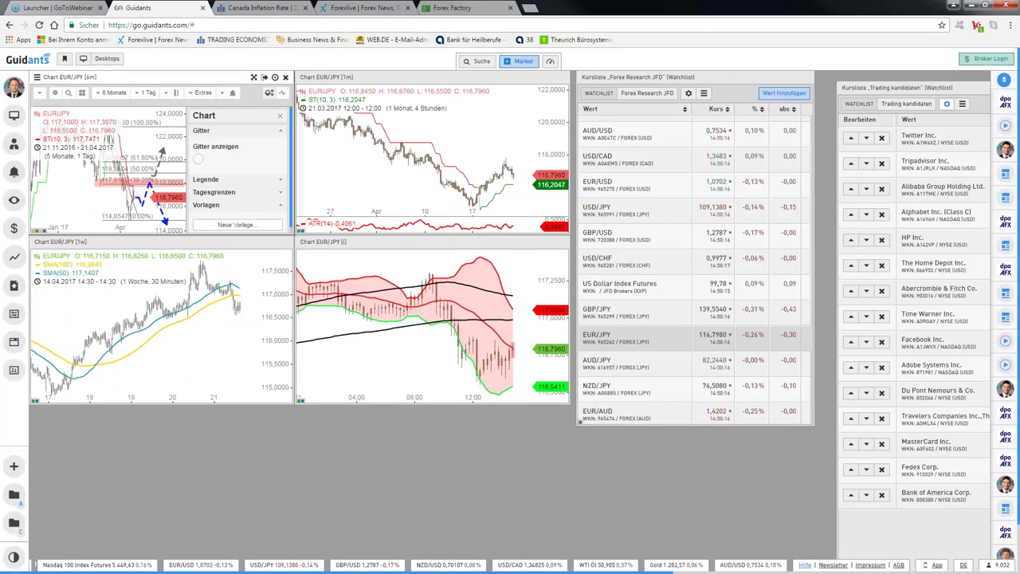
{"action": "double_click", "coordinate": [181, 330]}
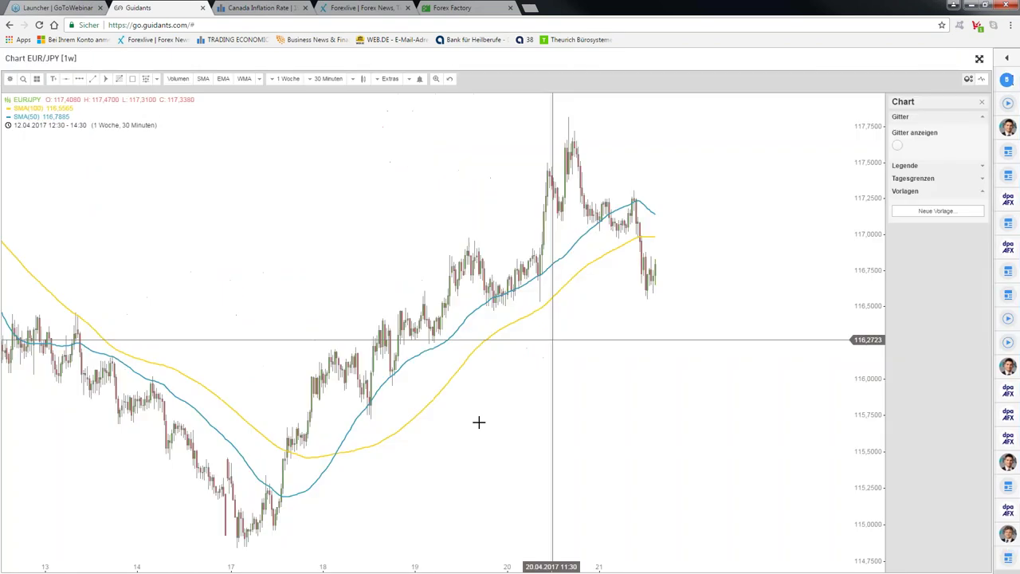
{"action": "left_click_drag", "start_coordinate": [478, 423], "coordinate": [458, 422]}
- Draw a rising trendline from the 17th's low near 114.85 through the recent highs
{"action": "left_click", "coordinate": [263, 544]}
{"action": "left_click", "coordinate": [508, 350]}
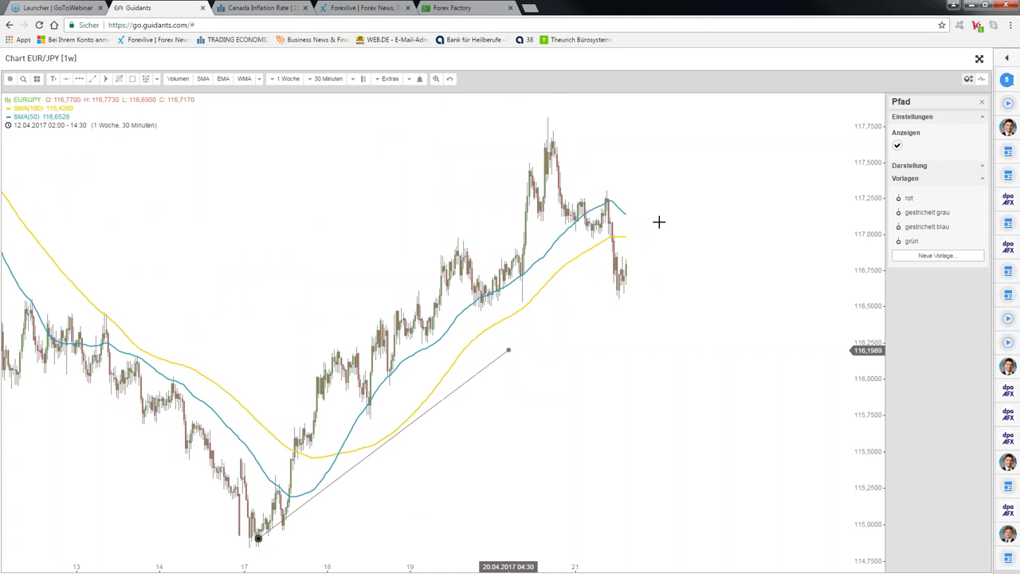
{"action": "left_click", "coordinate": [672, 128]}
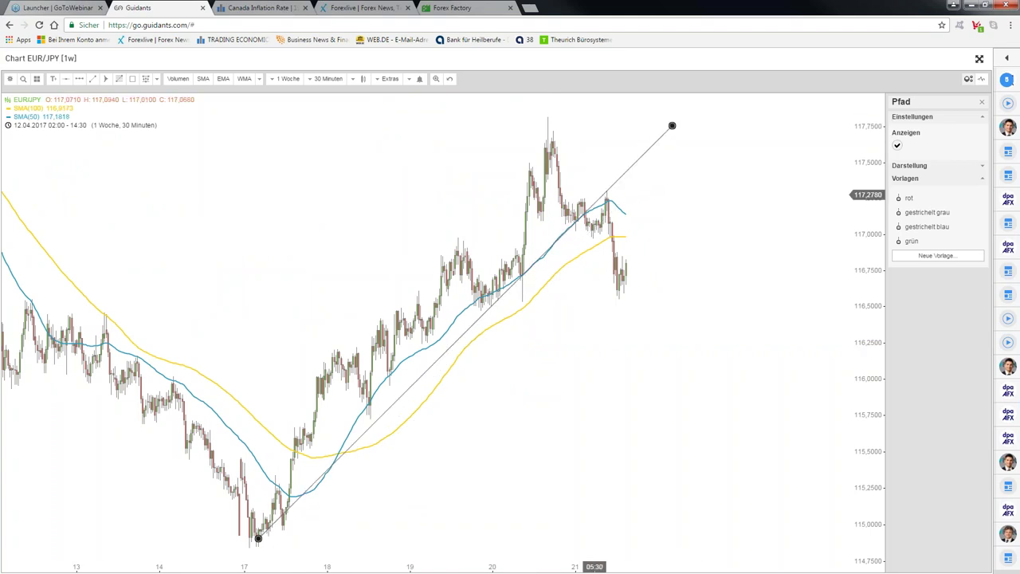
{"action": "left_click_drag", "start_coordinate": [257, 540], "coordinate": [255, 547]}
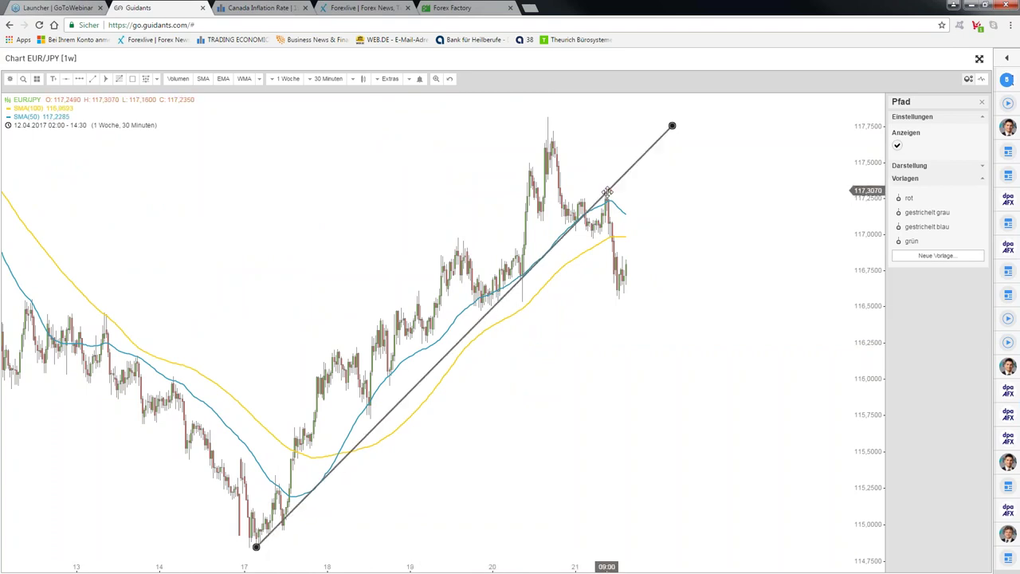
{"action": "scroll", "coordinate": [607, 191], "scroll_direction": "up", "scroll_amount": 2}
{"action": "scroll", "coordinate": [608, 192], "scroll_direction": "up", "scroll_amount": 1}
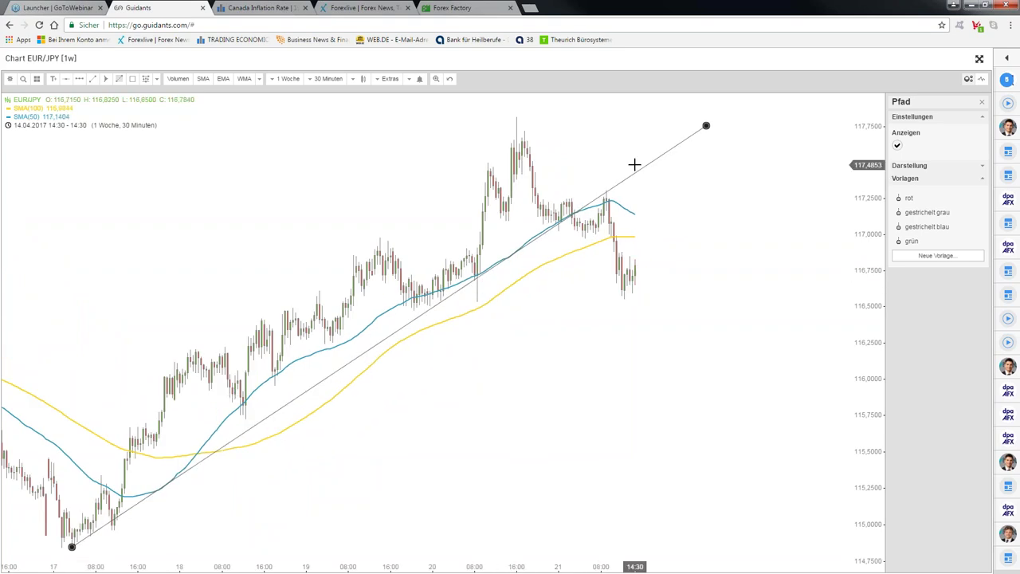
- Draw a dashed blue path from the latest candle up to about 117.75, then lower at the right edge
{"action": "scroll", "coordinate": [635, 164], "scroll_direction": "up", "scroll_amount": 1}
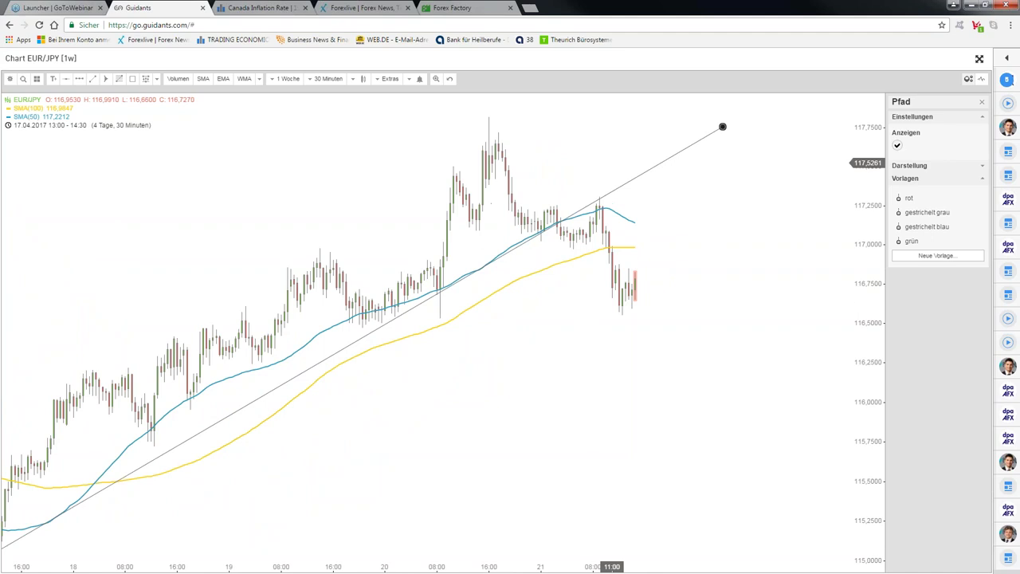
{"action": "left_click_drag", "start_coordinate": [611, 163], "coordinate": [710, 241]}
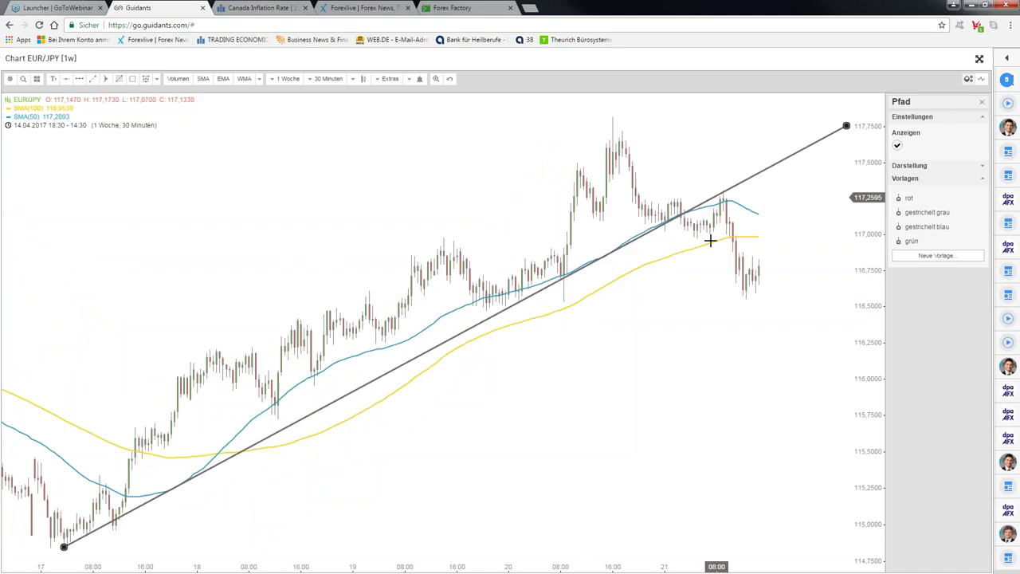
{"action": "scroll", "coordinate": [710, 240], "scroll_direction": "down", "scroll_amount": 1}
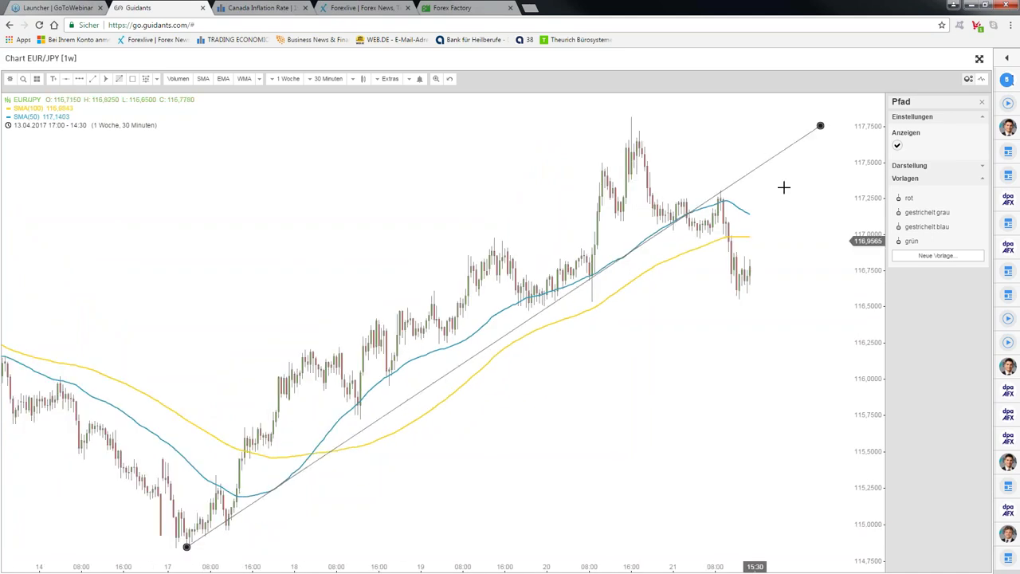
{"action": "scroll", "coordinate": [784, 188], "scroll_direction": "down", "scroll_amount": 1}
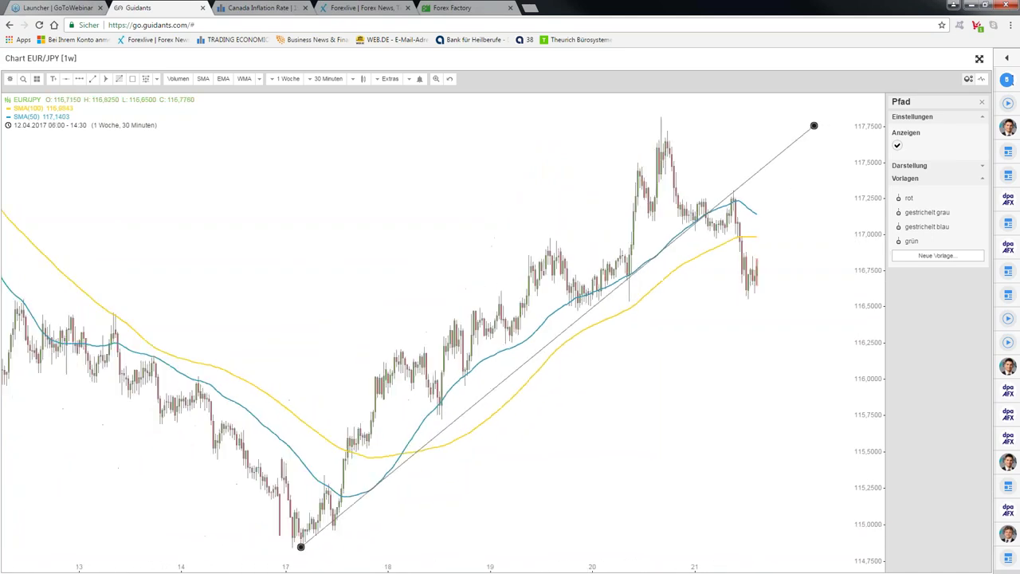
{"action": "left_click", "coordinate": [683, 146]}
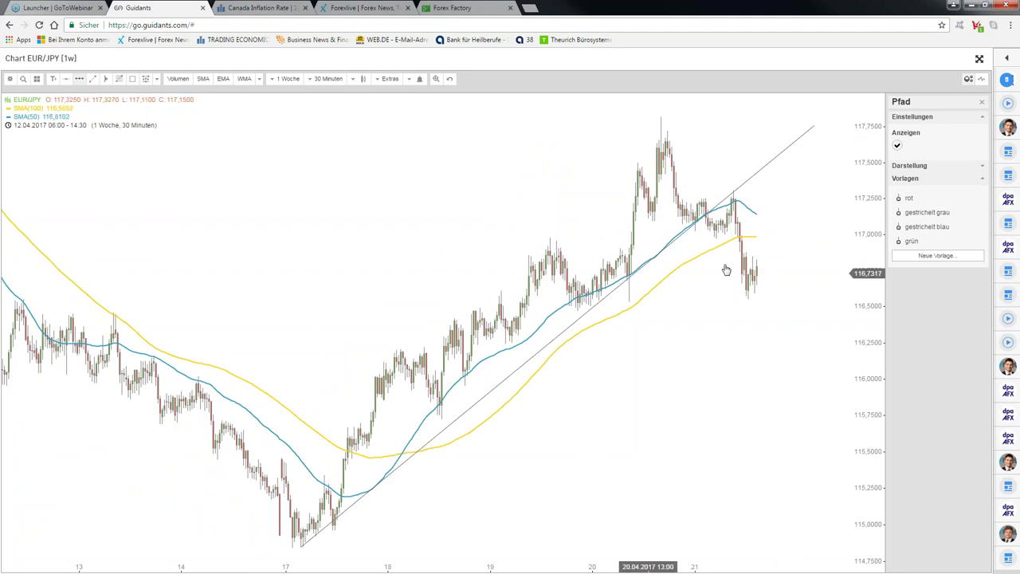
{"action": "left_click", "coordinate": [765, 256]}
{"action": "left_click", "coordinate": [780, 256]}
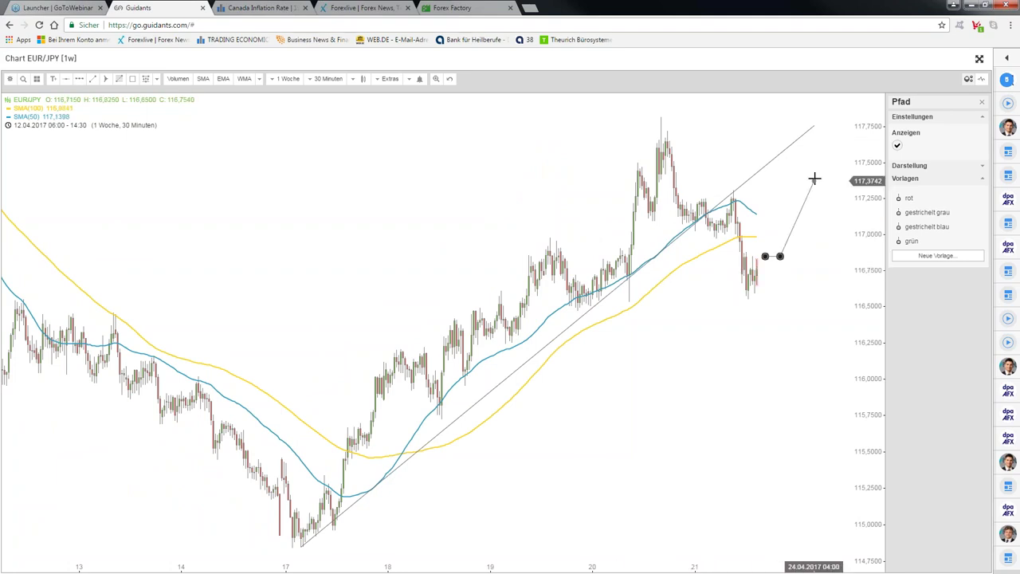
{"action": "left_click", "coordinate": [840, 120]}
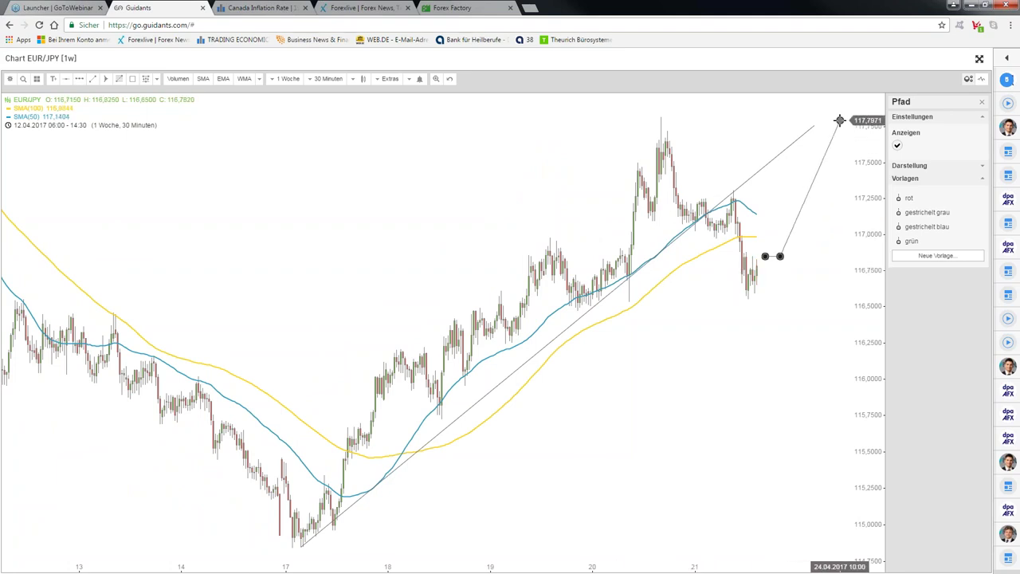
{"action": "left_click", "coordinate": [882, 185]}
{"action": "left_click", "coordinate": [917, 226]}
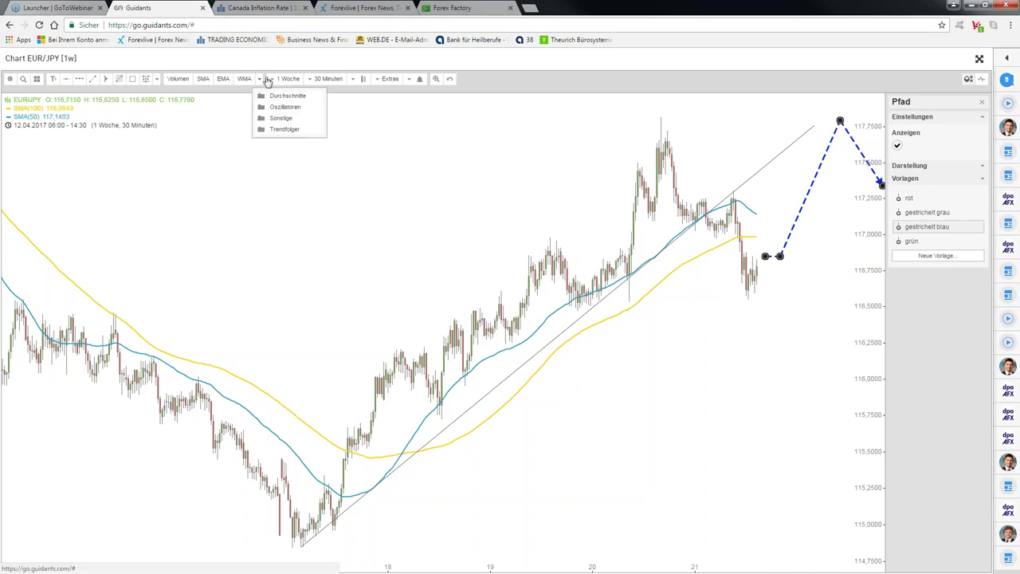
- Add the SuperTrend ST(10, 3) indicator from the Trendfolger category
{"action": "mouse_move", "coordinate": [272, 79]}
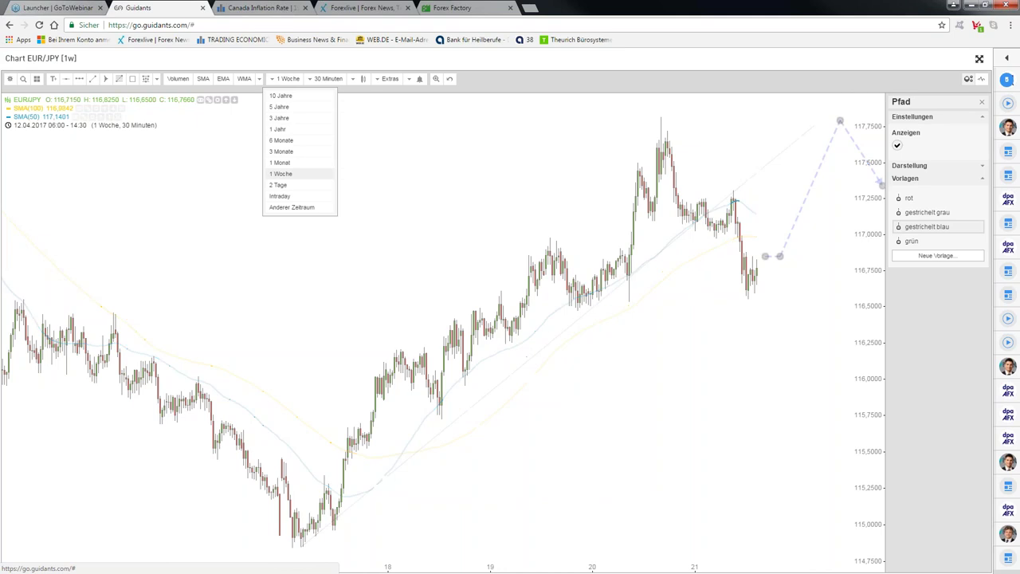
{"action": "mouse_move", "coordinate": [157, 79]}
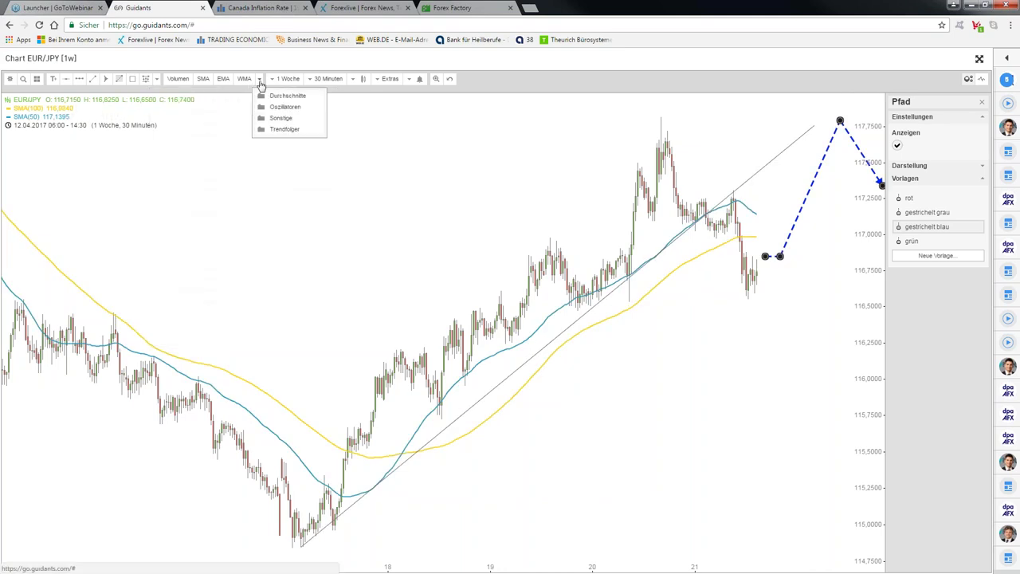
{"action": "mouse_move", "coordinate": [284, 129]}
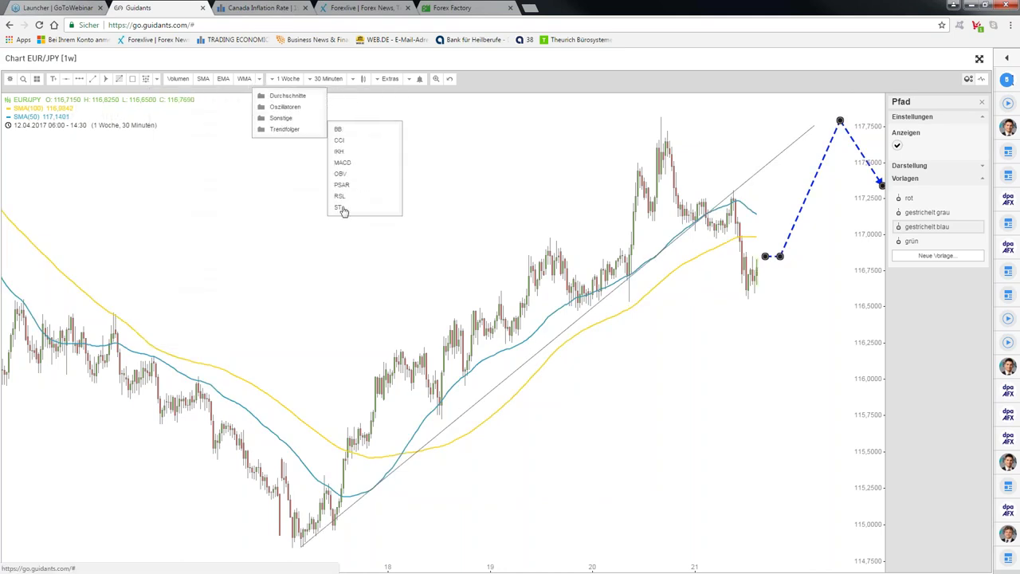
{"action": "left_click", "coordinate": [341, 208]}
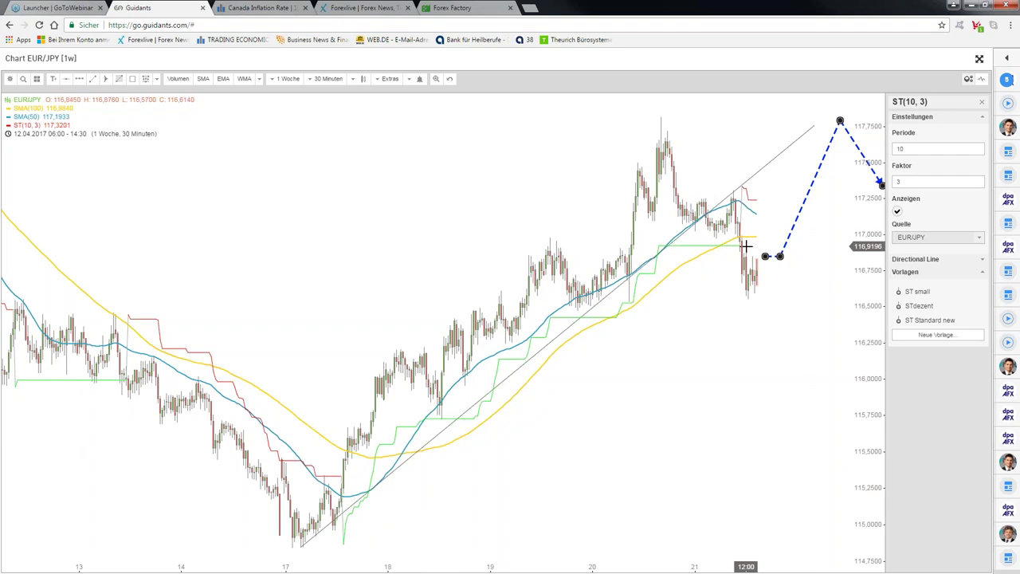
- Delete the blue dashed path and leave the full-screen chart
{"action": "scroll", "coordinate": [745, 247], "scroll_direction": "up", "scroll_amount": 1}
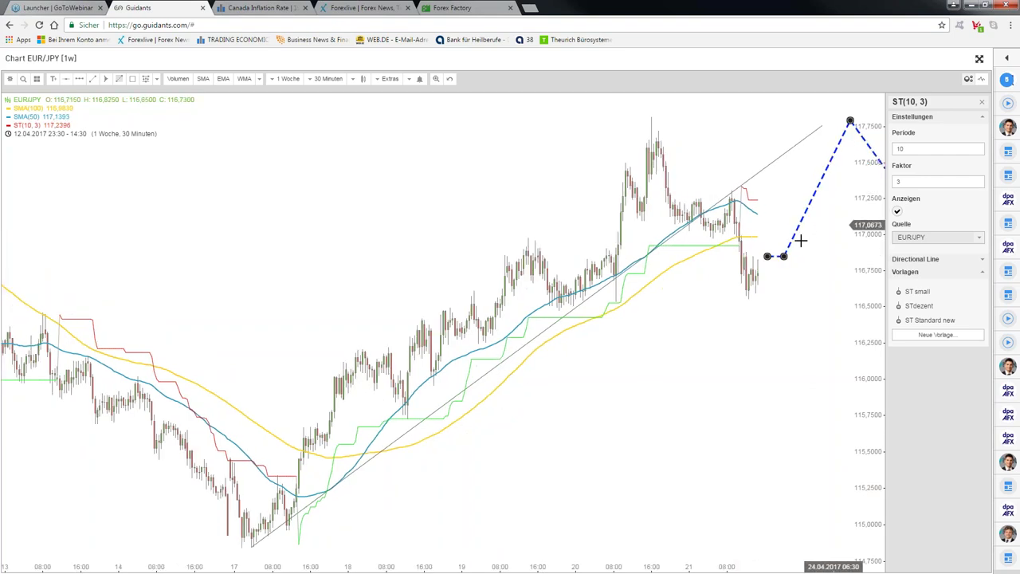
{"action": "right_click", "coordinate": [785, 259]}
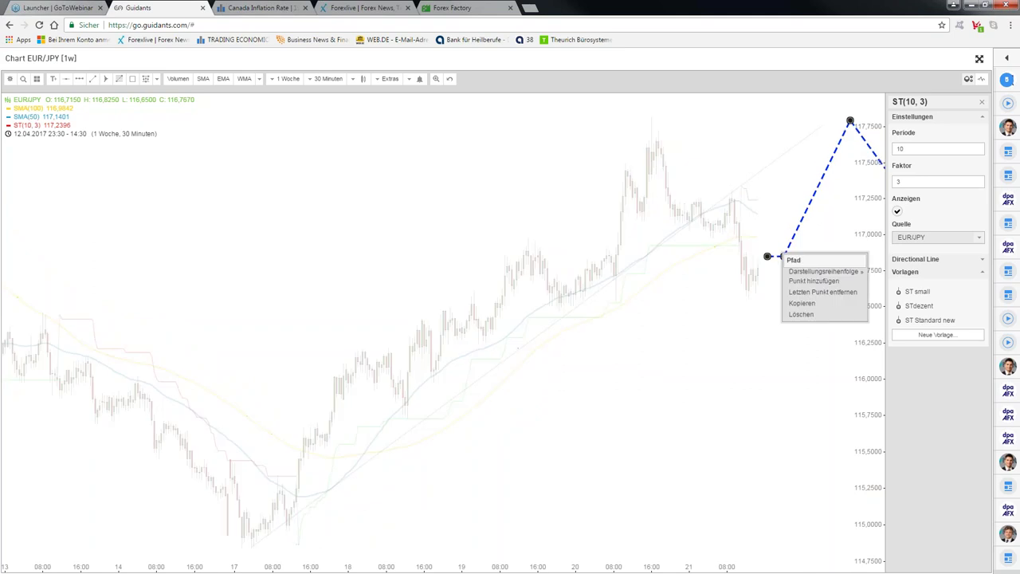
{"action": "left_click", "coordinate": [801, 314]}
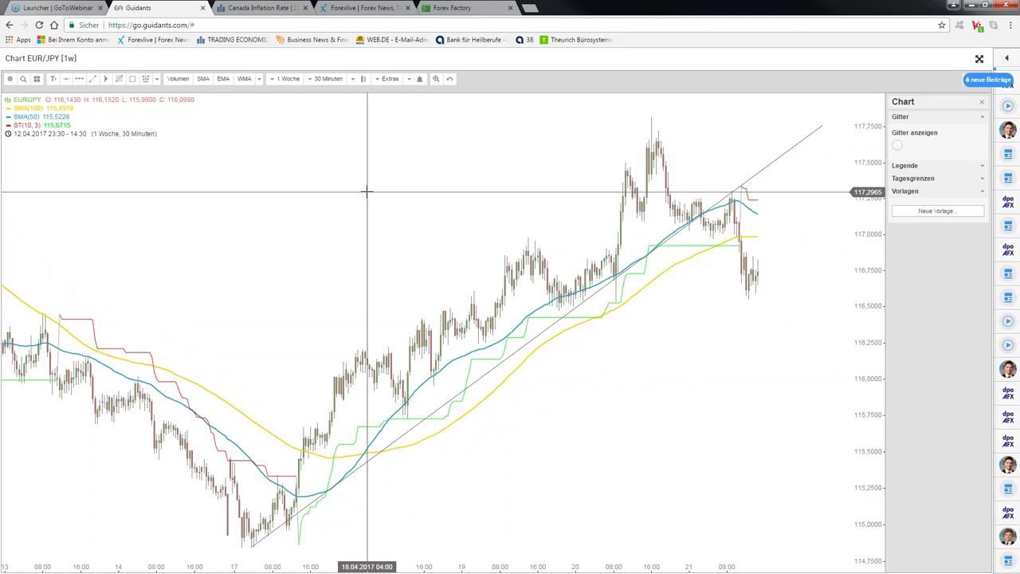
{"action": "key", "text": "Escape"}
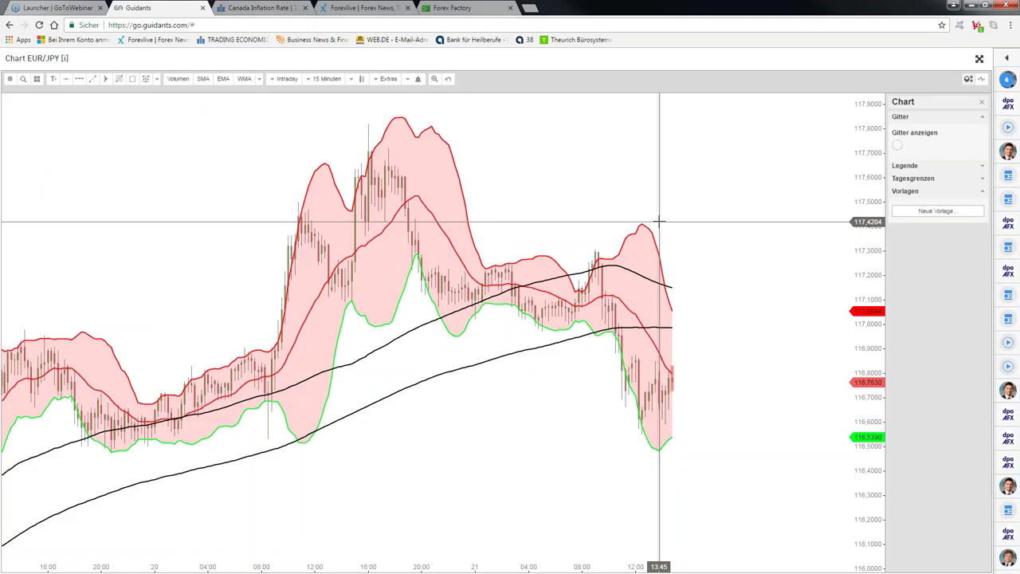
- Make the zone a green Unterstützung zone near 117.0 and draw a path up into it, then toward 116.5
{"action": "left_click", "coordinate": [742, 303]}
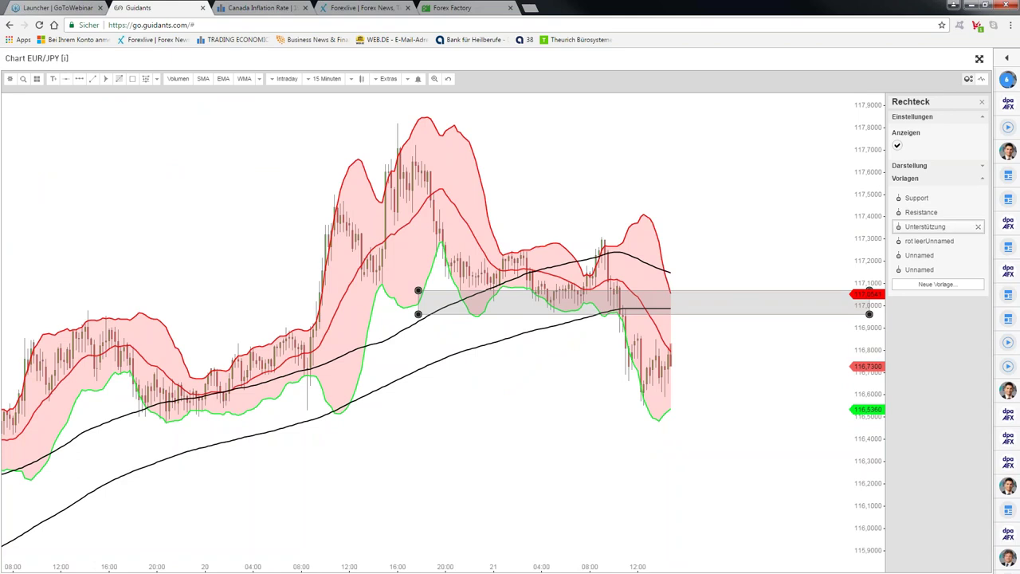
{"action": "left_click", "coordinate": [924, 226]}
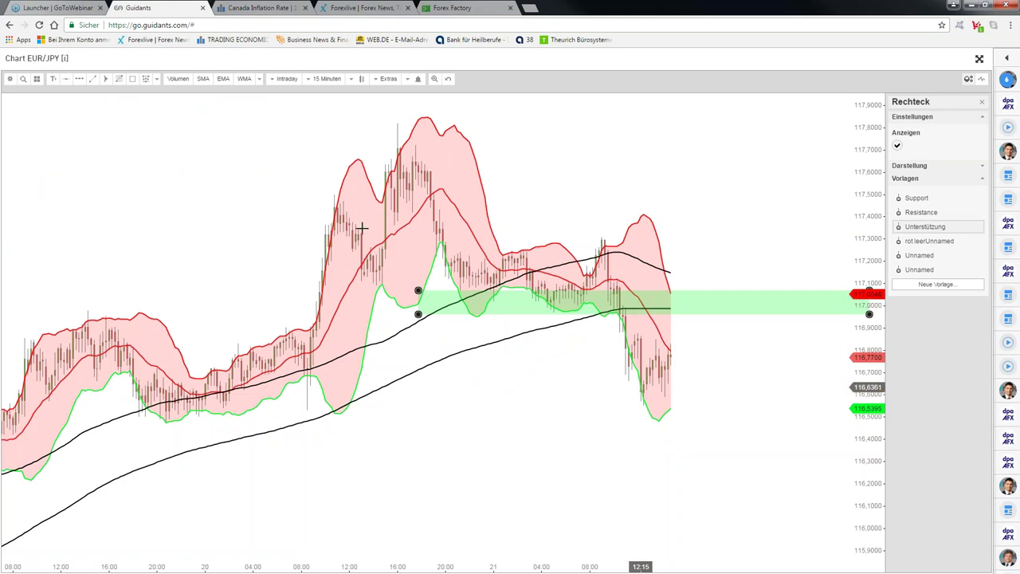
{"action": "left_click", "coordinate": [79, 83]}
{"action": "left_click", "coordinate": [685, 351]}
{"action": "left_click", "coordinate": [713, 301]}
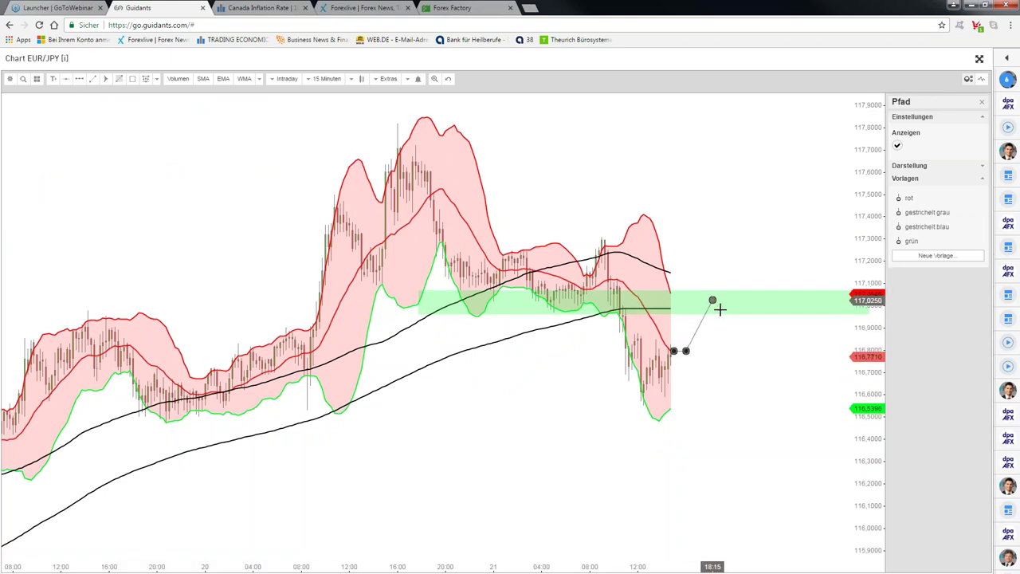
{"action": "double_click", "coordinate": [793, 420]}
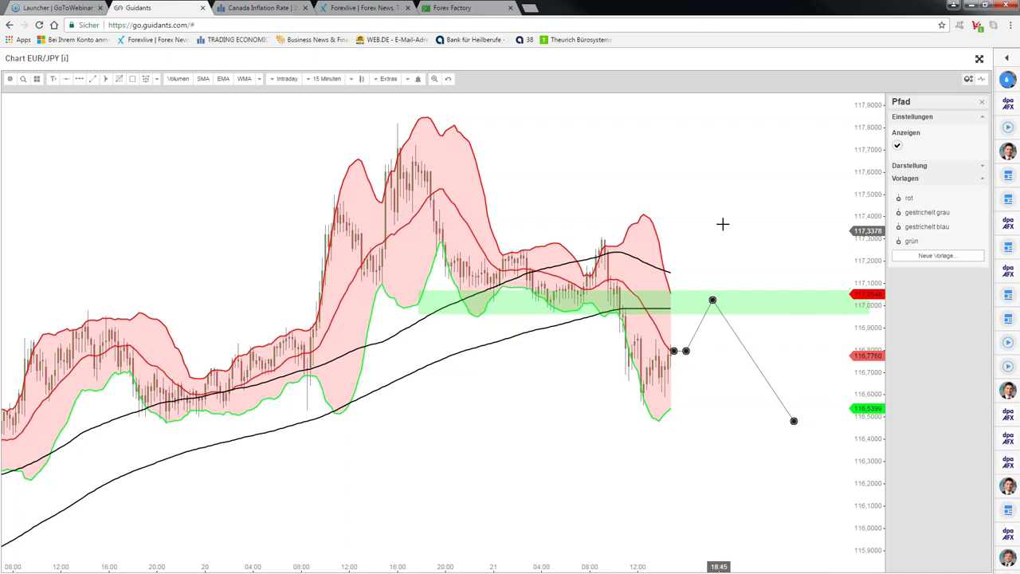
{"action": "left_click", "coordinate": [722, 224]}
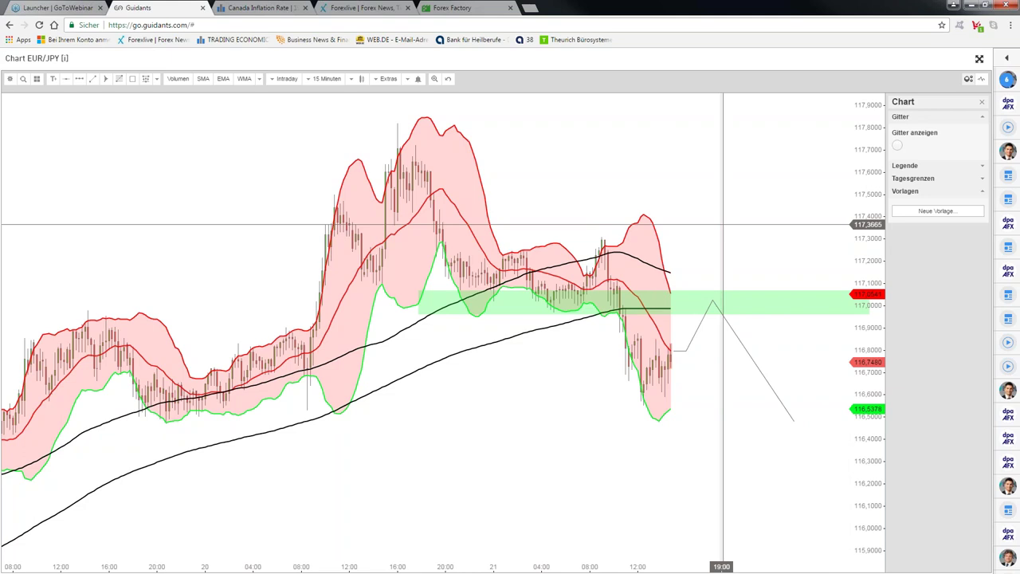
{"action": "key", "text": "Escape"}
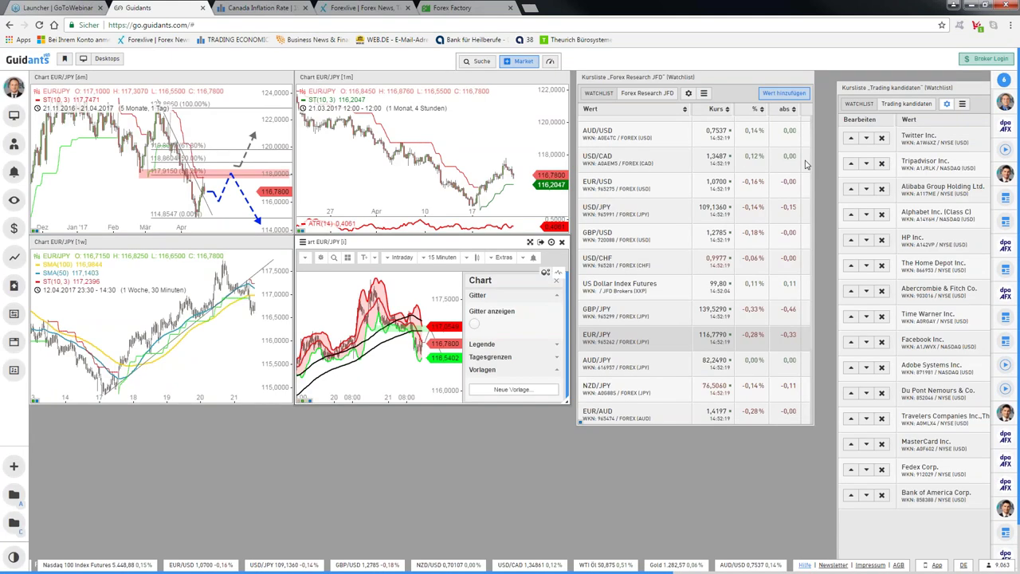
- Load GBP/USD into the linked dashboard charts and enlarge the one-week GBP/USD chart
{"action": "left_click", "coordinate": [545, 256]}
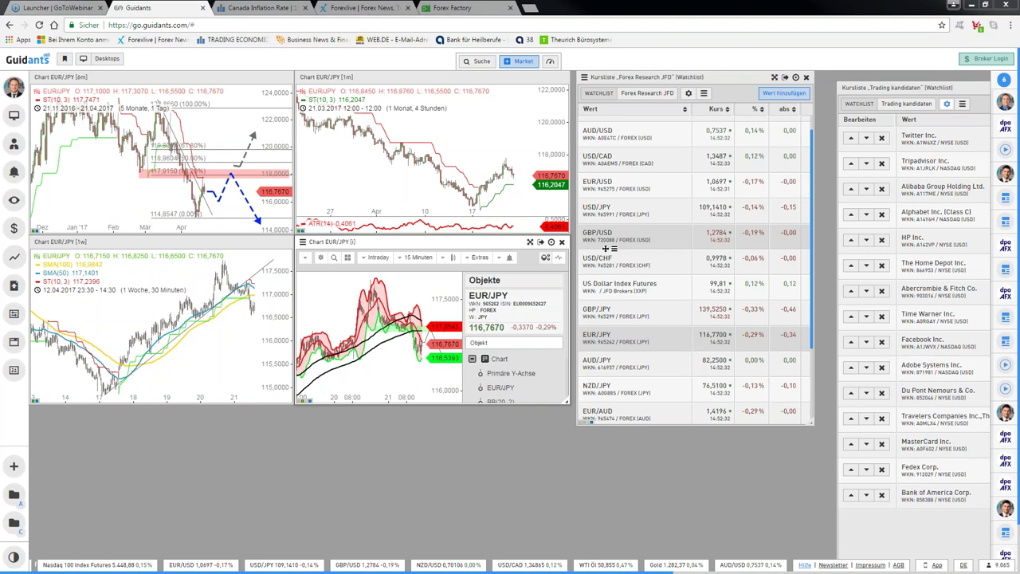
{"action": "left_click_drag", "start_coordinate": [605, 249], "coordinate": [291, 327]}
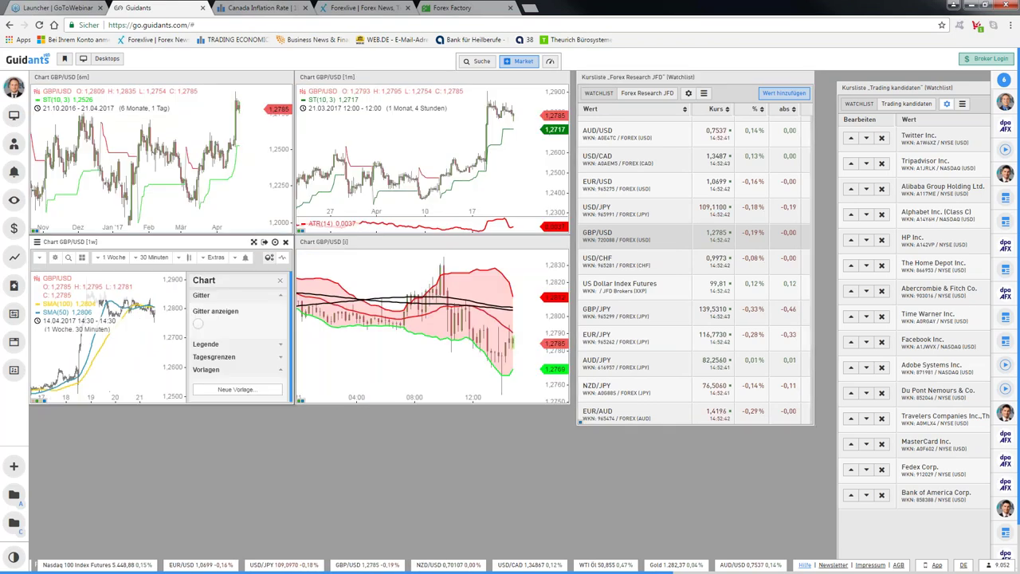
{"action": "left_click", "coordinate": [253, 242]}
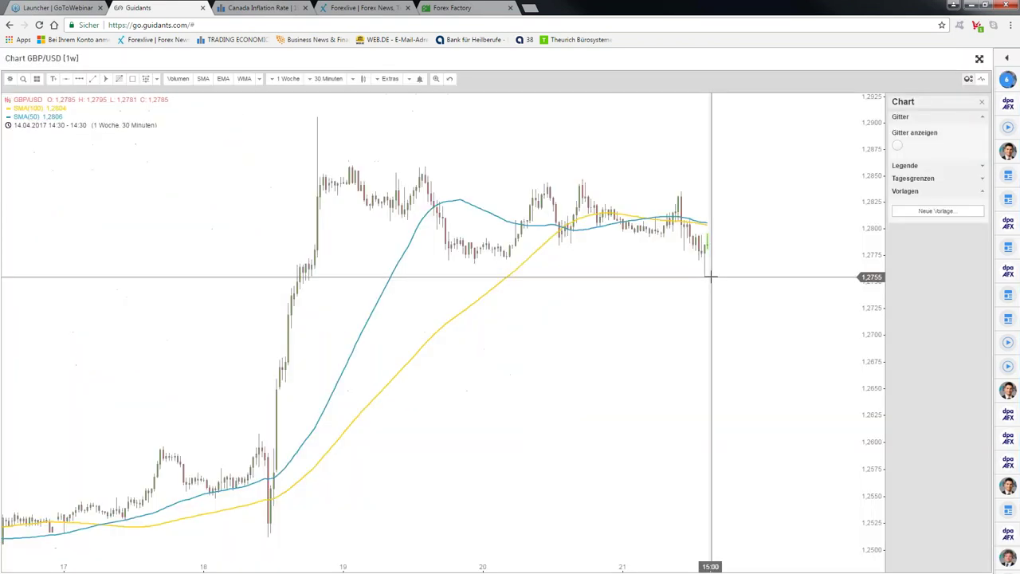
- Zoom and pan the one-week GBP/USD chart to bring earlier candles into view
{"action": "scroll", "coordinate": [722, 255], "scroll_direction": "up", "scroll_amount": 3}
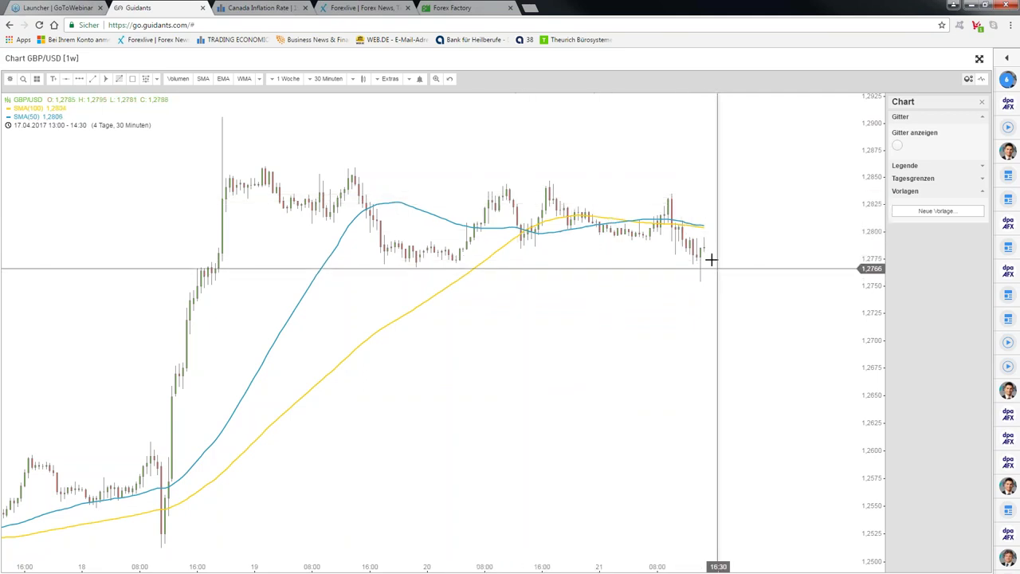
{"action": "scroll", "coordinate": [686, 239], "scroll_direction": "up", "scroll_amount": 1}
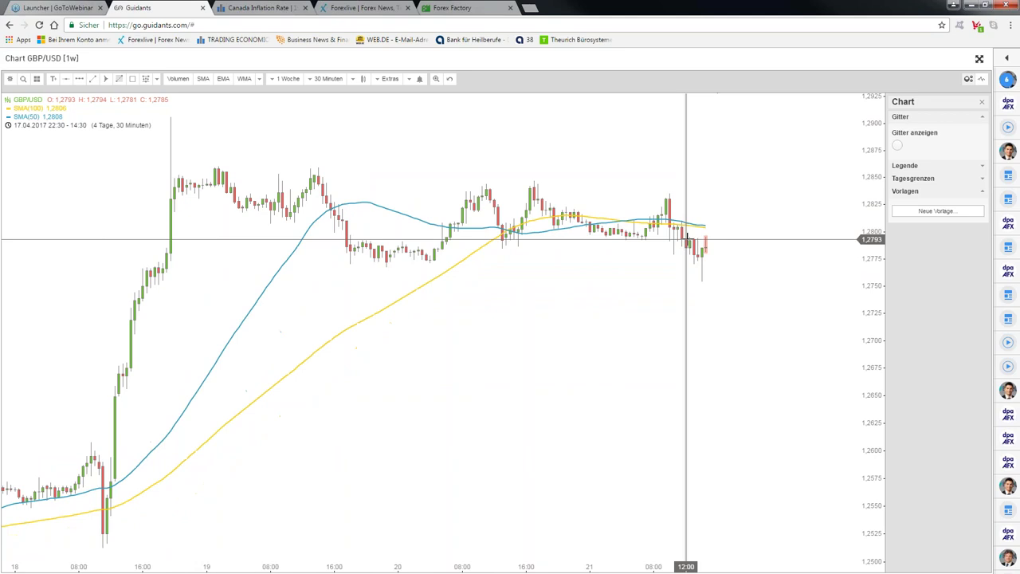
{"action": "scroll", "coordinate": [708, 252], "scroll_direction": "up", "scroll_amount": 2}
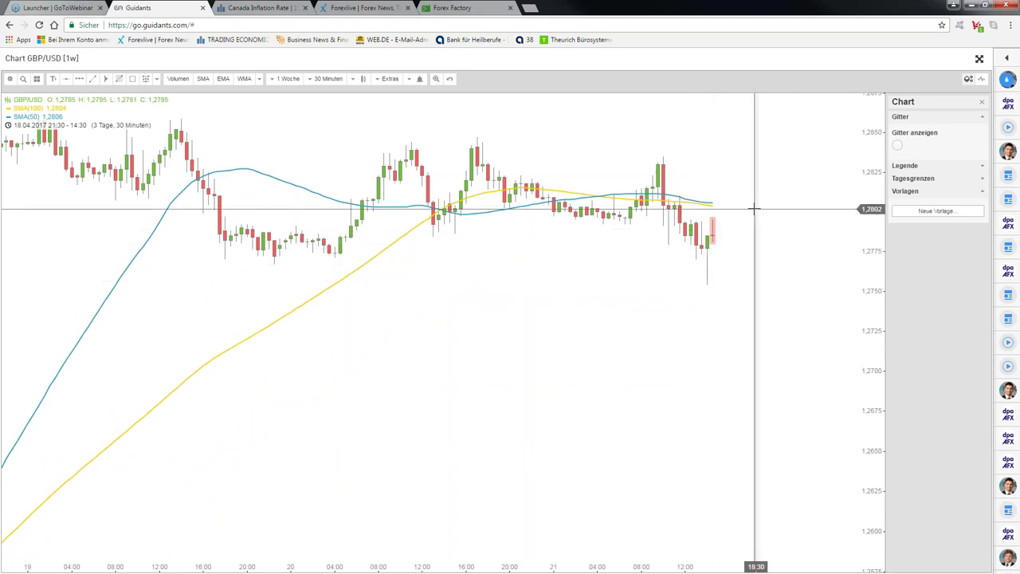
{"action": "scroll", "coordinate": [754, 209], "scroll_direction": "down", "scroll_amount": 1}
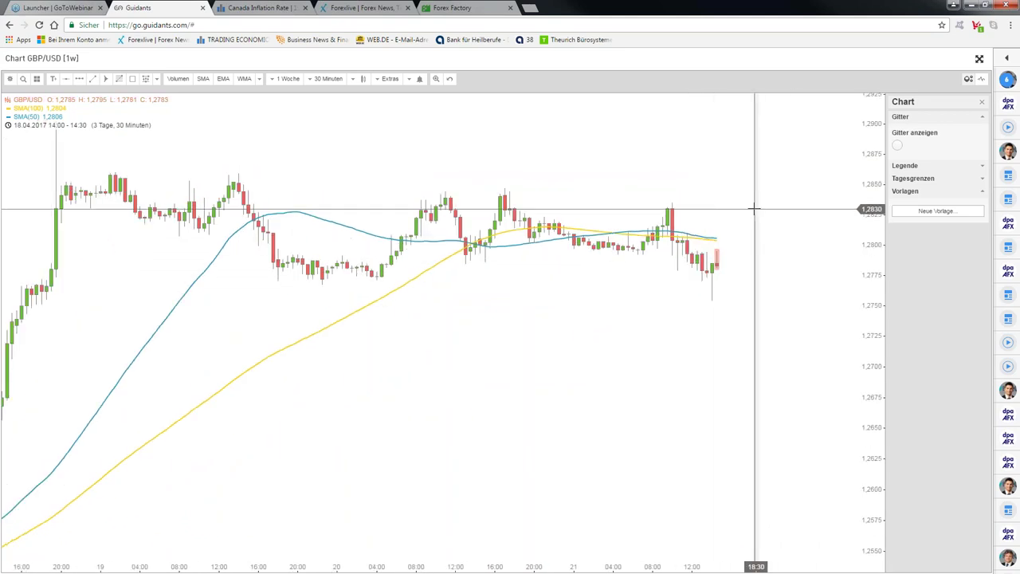
{"action": "scroll", "coordinate": [754, 209], "scroll_direction": "down", "scroll_amount": 2}
{"action": "scroll", "coordinate": [677, 271], "scroll_direction": "down", "scroll_amount": 1}
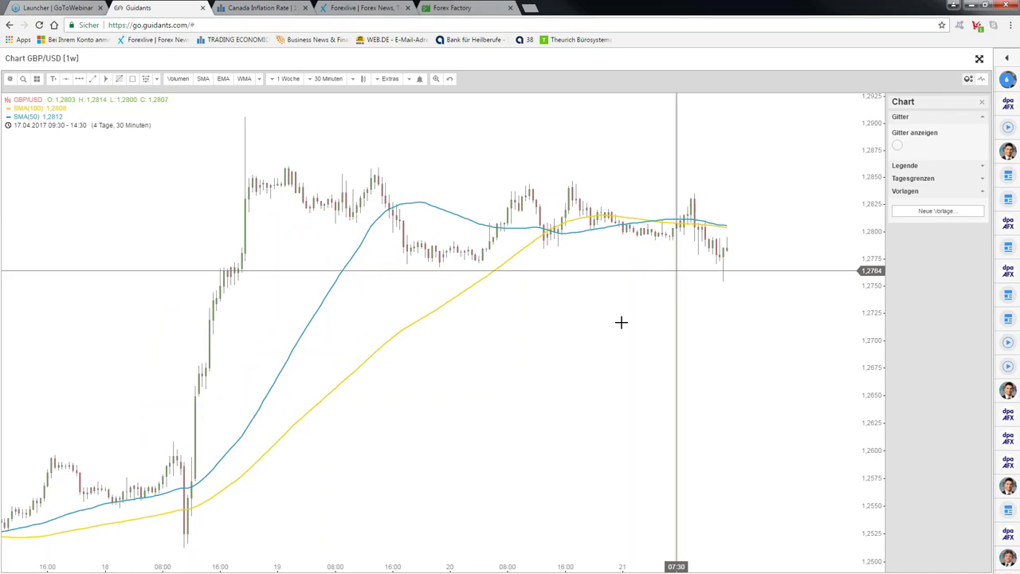
{"action": "mouse_move", "coordinate": [621, 322]}
{"action": "left_mouse_down"}
{"action": "mouse_move", "coordinate": [655, 255]}
{"action": "mouse_move", "coordinate": [623, 295]}
{"action": "left_mouse_up"}
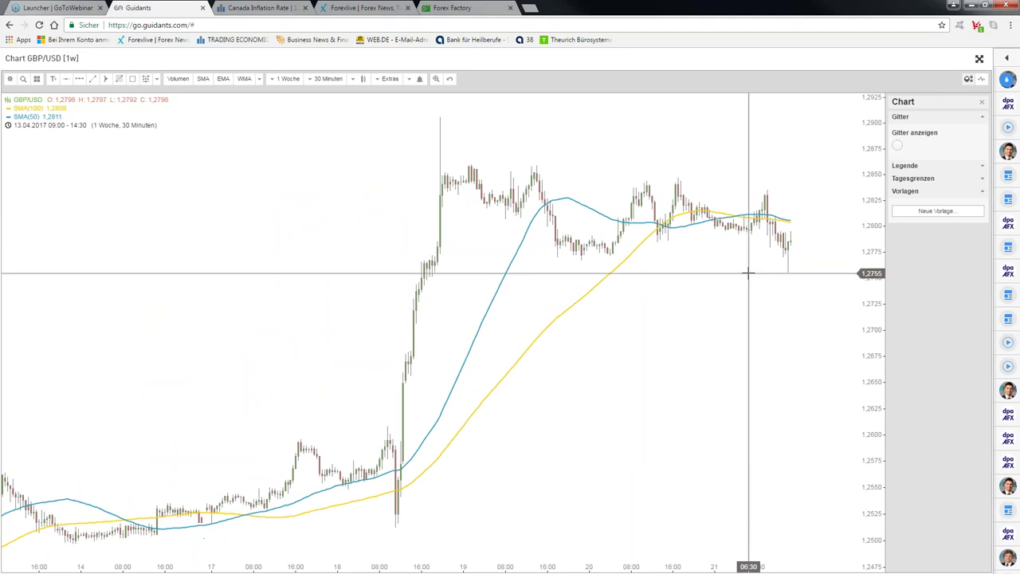
{"action": "scroll", "coordinate": [748, 274], "scroll_direction": "down", "scroll_amount": 2}
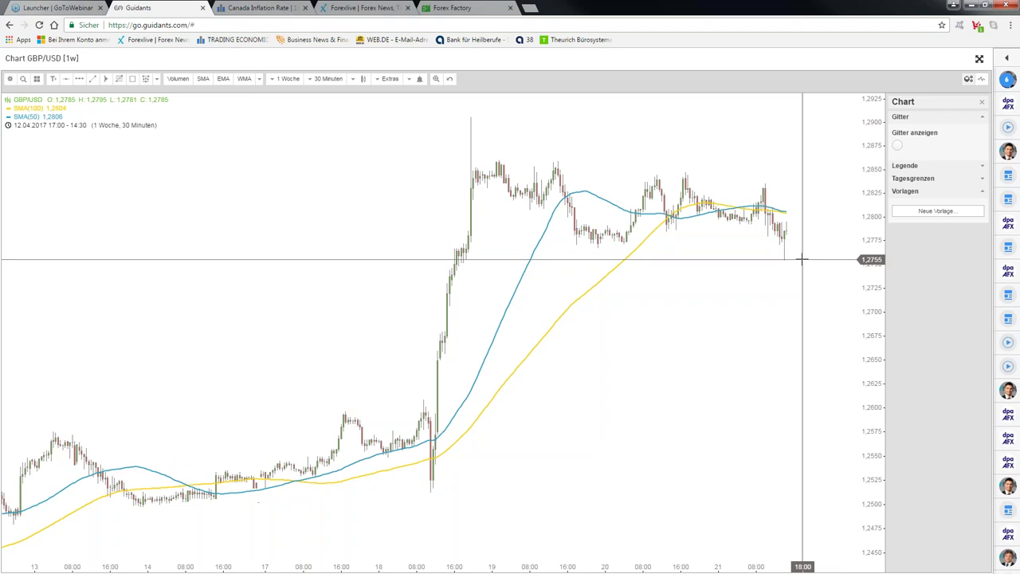
- Zoom the enlarged GBP/USD week chart slightly, then exit back to the four-chart desktop
{"action": "scroll", "coordinate": [801, 259], "scroll_direction": "up", "scroll_amount": 1}
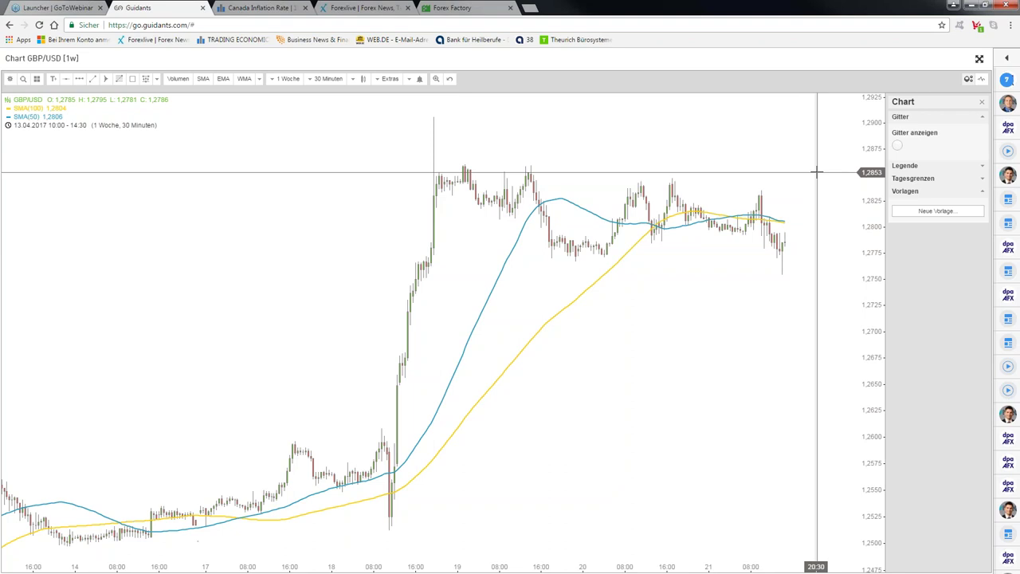
{"action": "key", "text": "Escape"}
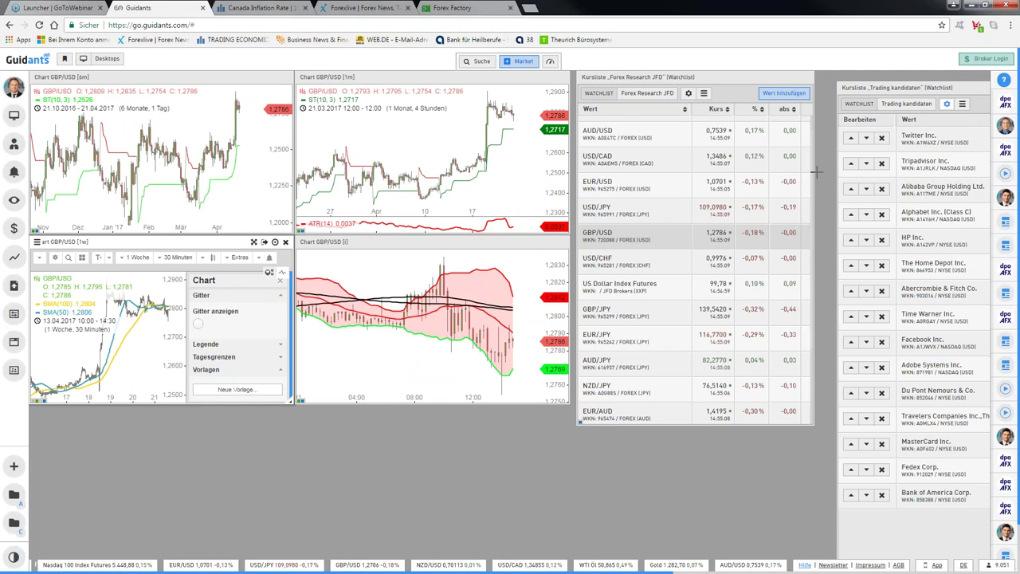
- Toggle the Objekte list on and off, then load L&S DAX from the Forex Research watchlist into all charts
{"action": "left_click", "coordinate": [270, 257]}
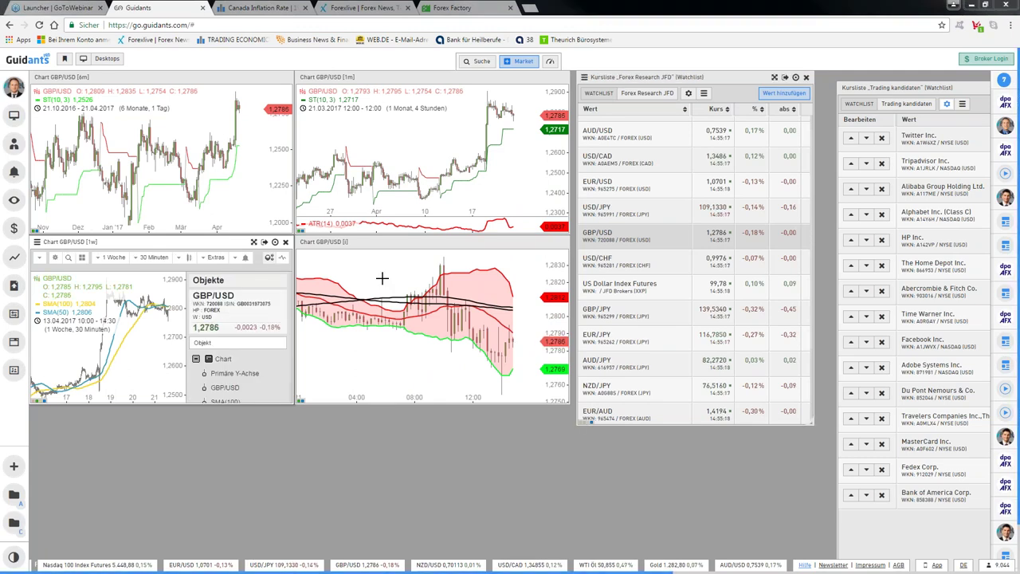
{"action": "left_click", "coordinate": [269, 256]}
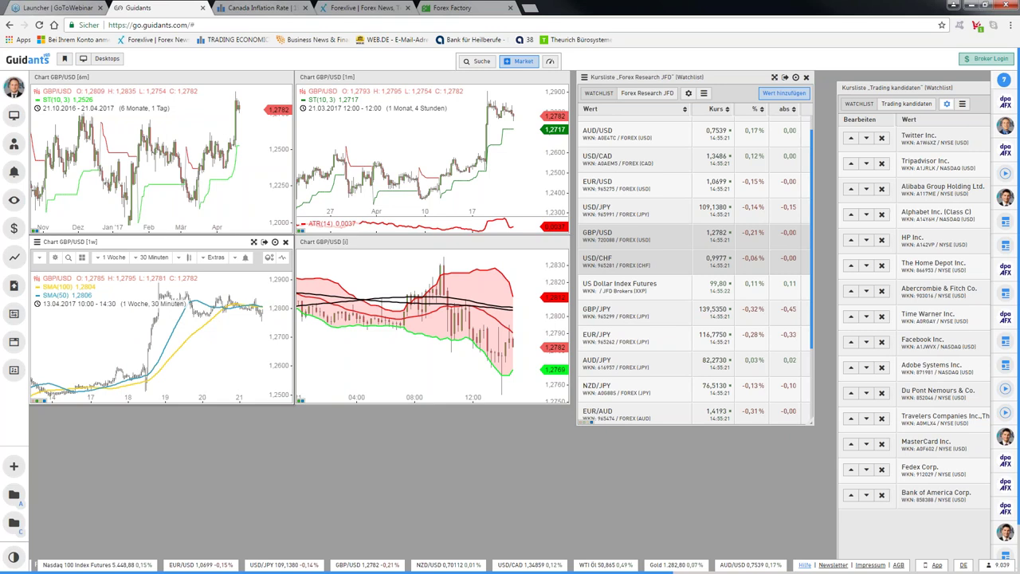
{"action": "scroll", "coordinate": [613, 338], "scroll_direction": "down", "scroll_amount": 3}
{"action": "left_click", "coordinate": [613, 339]}
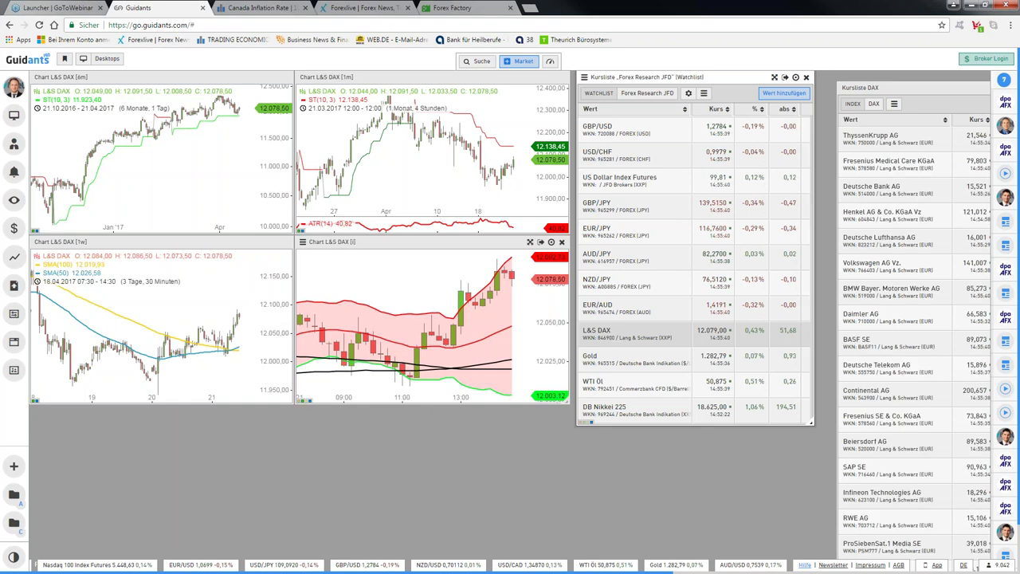
- Maximize the one-week L&S DAX chart, open its Chart settings, then return to the desktop
{"action": "double_click", "coordinate": [120, 242]}
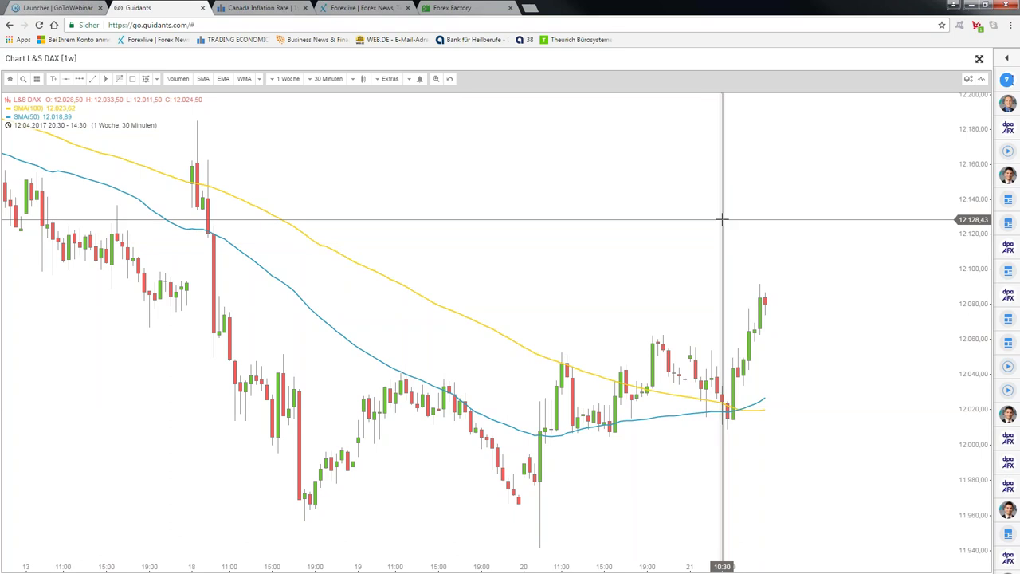
{"action": "left_click", "coordinate": [721, 218]}
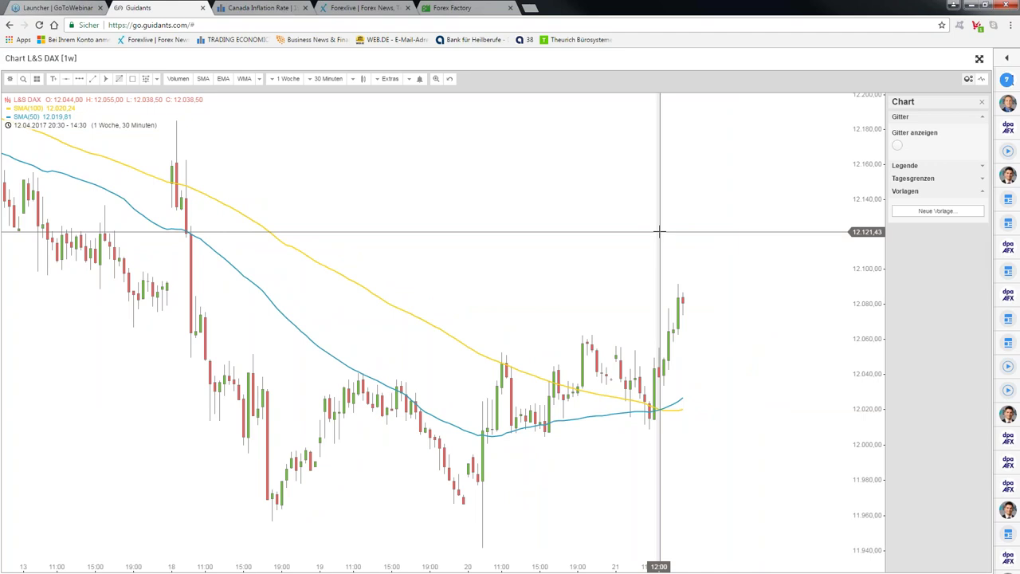
{"action": "key", "text": "Escape"}
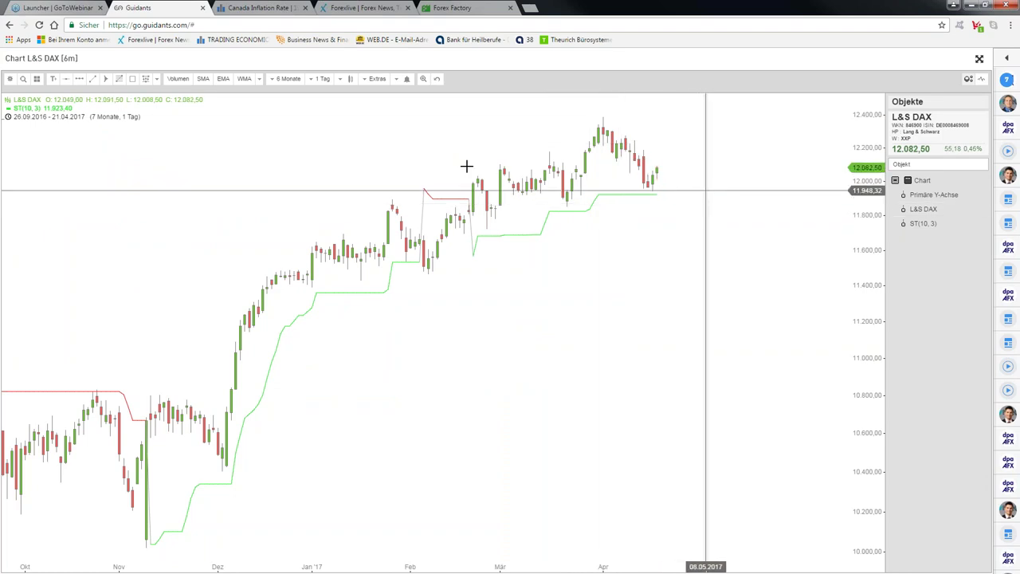
- Mark a green Unterstützung zone along the recent lows and a horizontal line at 11,945.19
{"action": "left_click", "coordinate": [132, 78]}
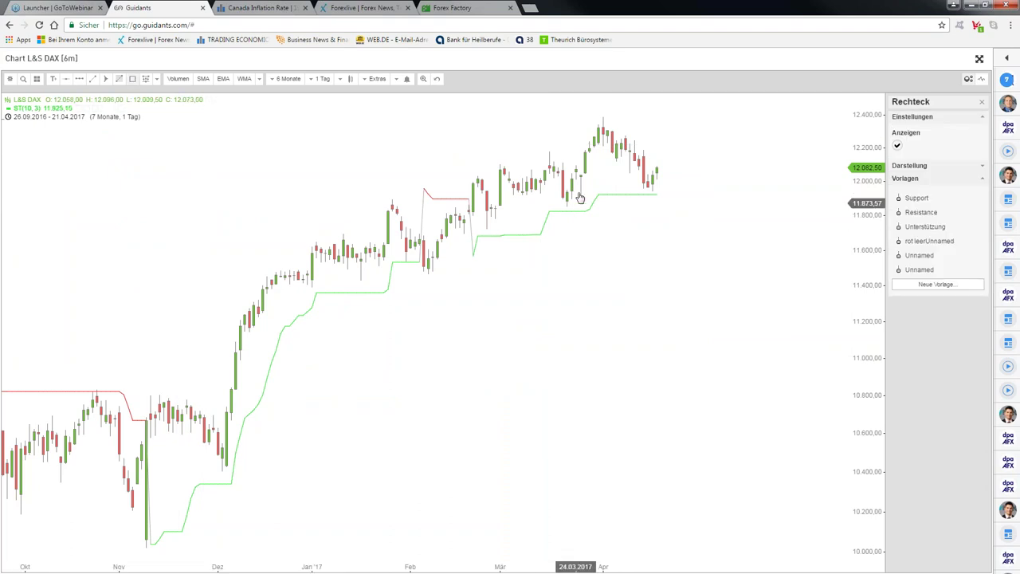
{"action": "left_click_drag", "start_coordinate": [580, 188], "coordinate": [858, 198]}
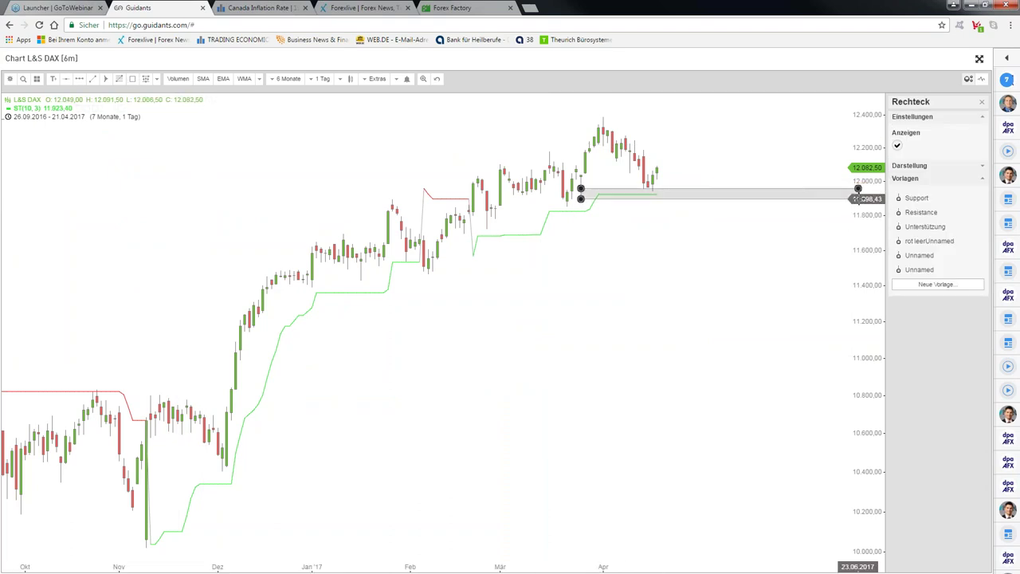
{"action": "left_click", "coordinate": [925, 226]}
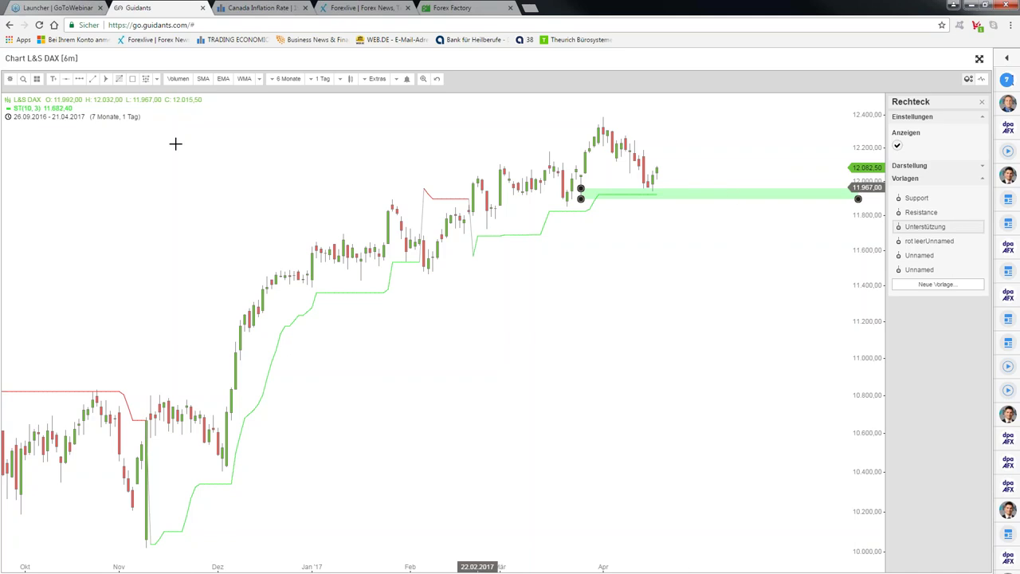
{"action": "left_click", "coordinate": [67, 79]}
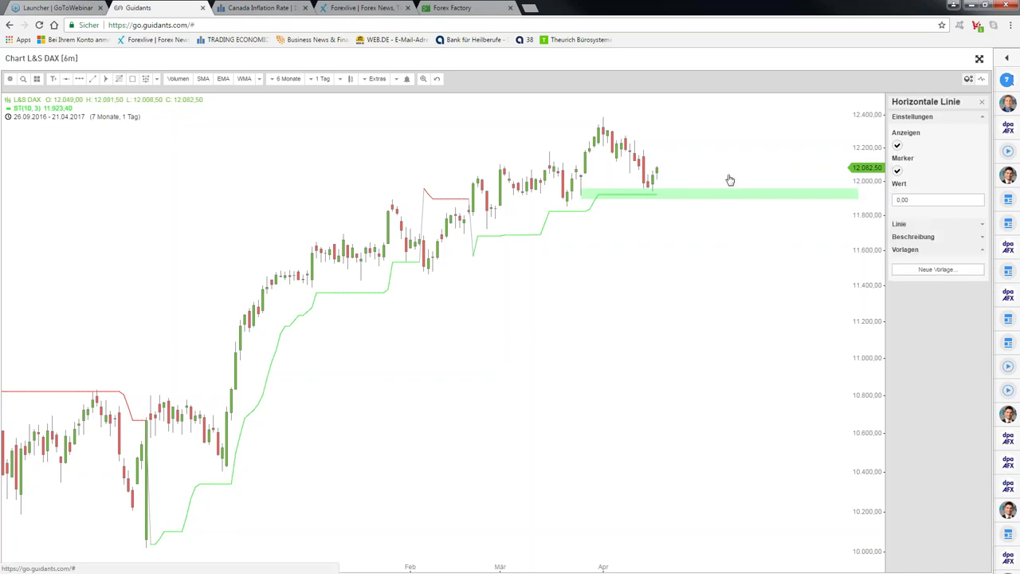
{"action": "left_click_drag", "start_coordinate": [674, 190], "coordinate": [679, 191]}
- Draw a falling trendline from the April high near 12,400 down past the latest candles
{"action": "left_click", "coordinate": [79, 78]}
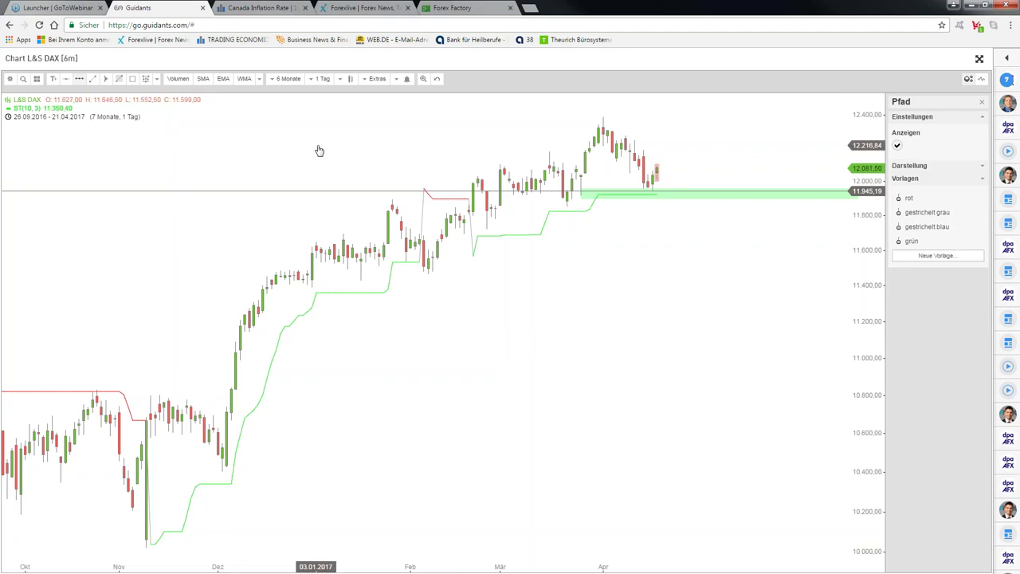
{"action": "left_click", "coordinate": [598, 114]}
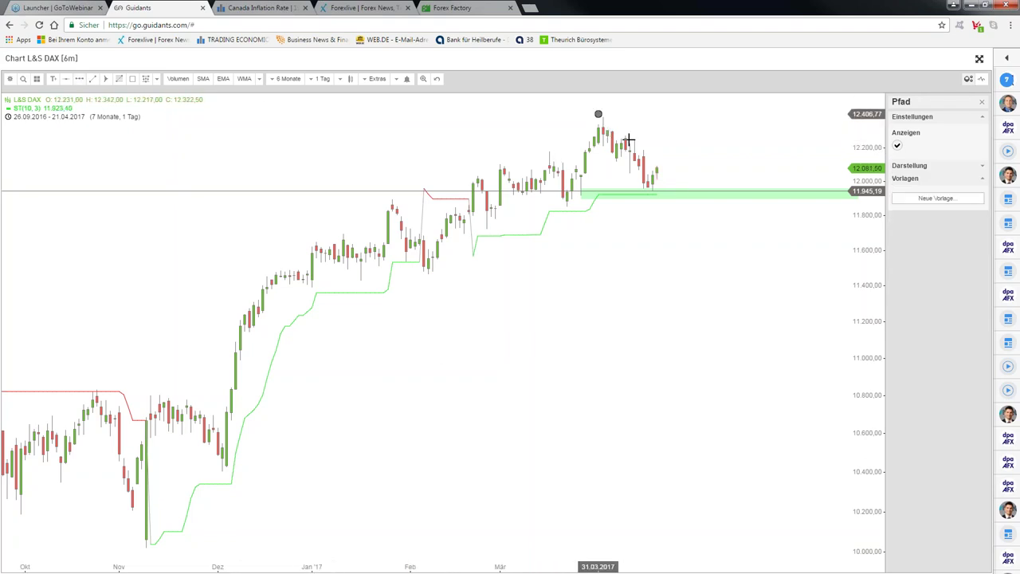
{"action": "left_click", "coordinate": [652, 156]}
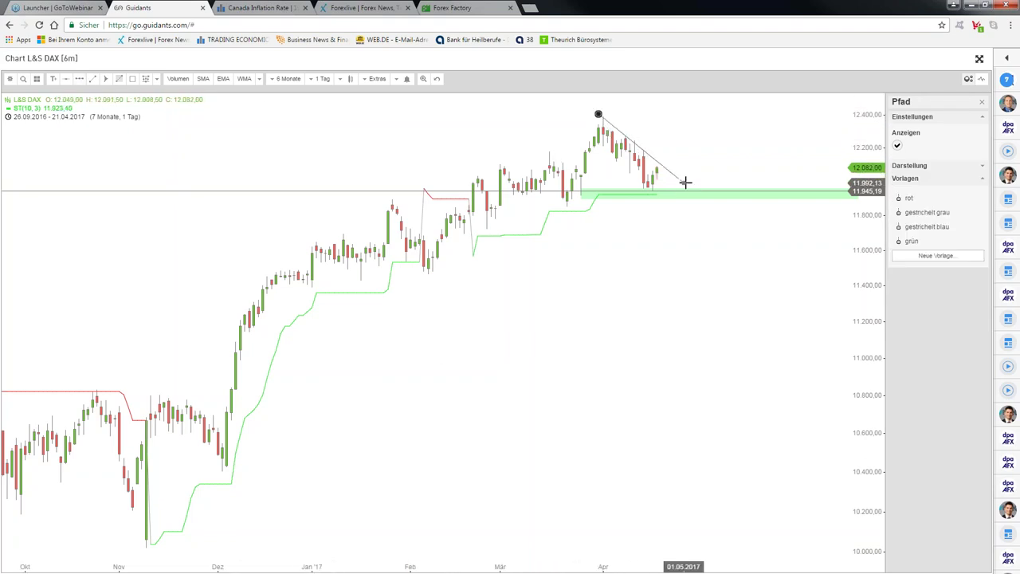
{"action": "left_click", "coordinate": [691, 183]}
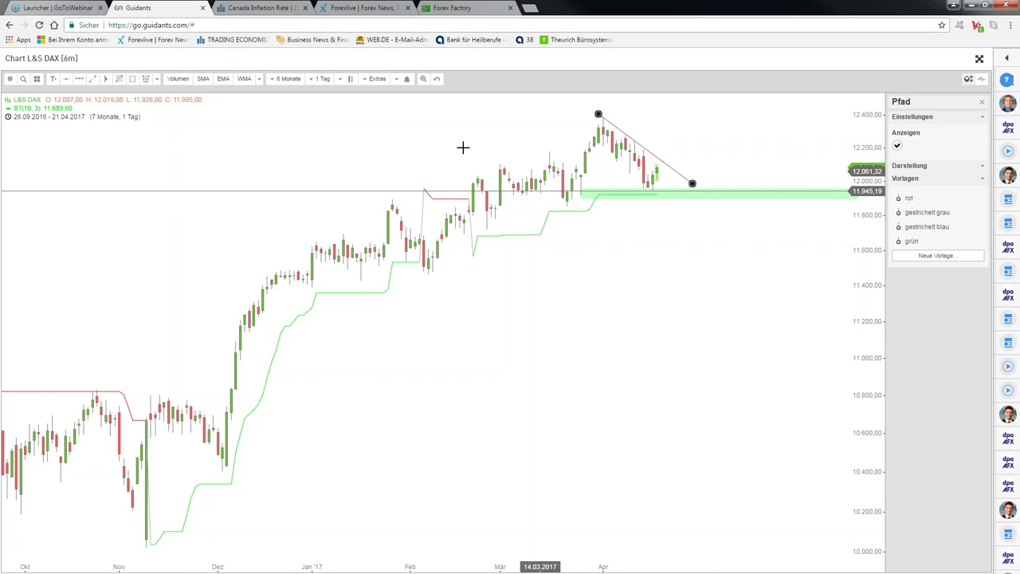
{"action": "left_click", "coordinate": [487, 135]}
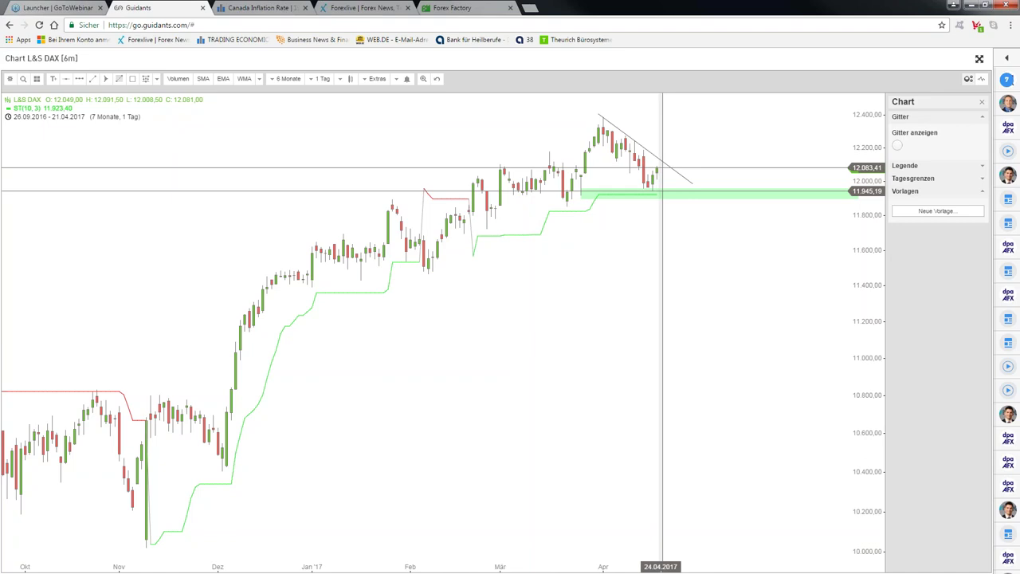
- Draw a red resistance zone across the April highs near 12,400, then maximize the one-week DAX chart
{"action": "left_click", "coordinate": [289, 78]}
{"action": "left_click", "coordinate": [146, 79]}
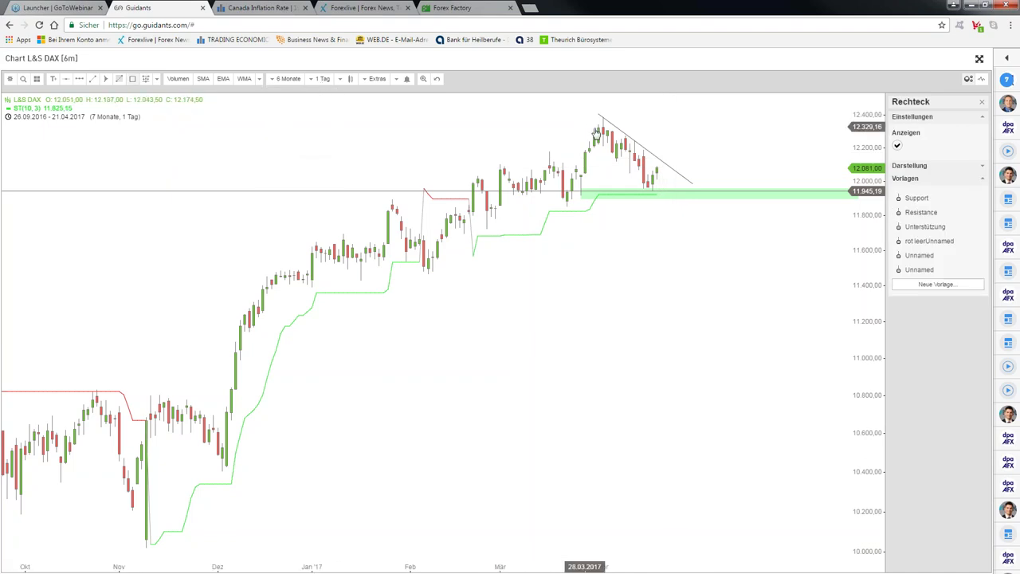
{"action": "left_click_drag", "start_coordinate": [595, 129], "coordinate": [880, 117]}
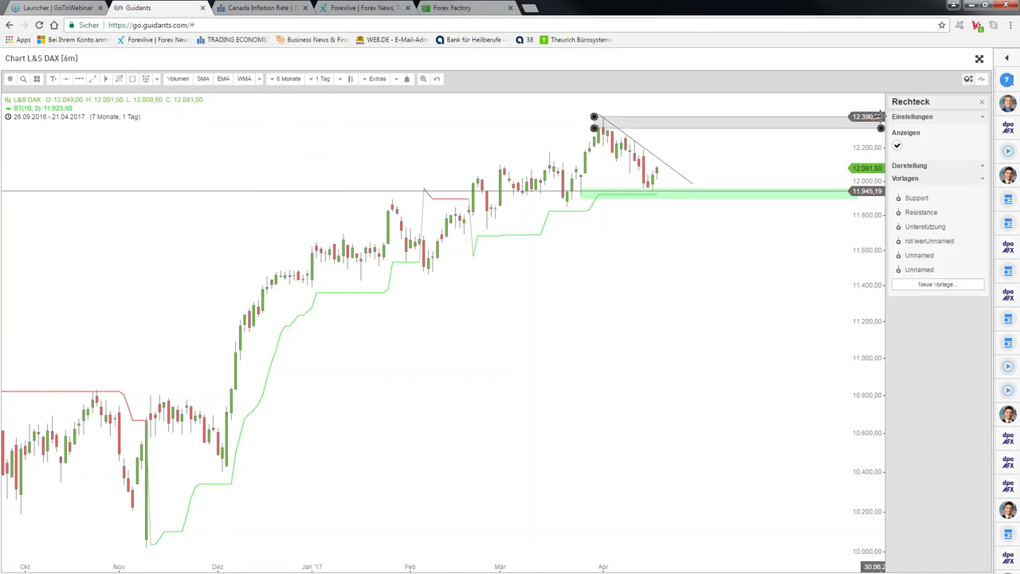
{"action": "left_click", "coordinate": [921, 212]}
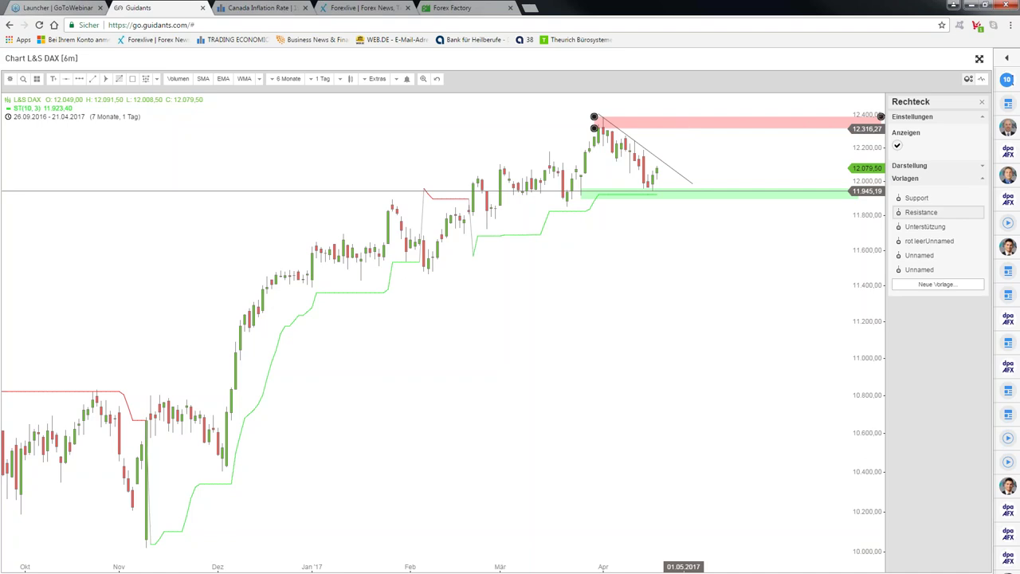
{"action": "key", "text": "Escape"}
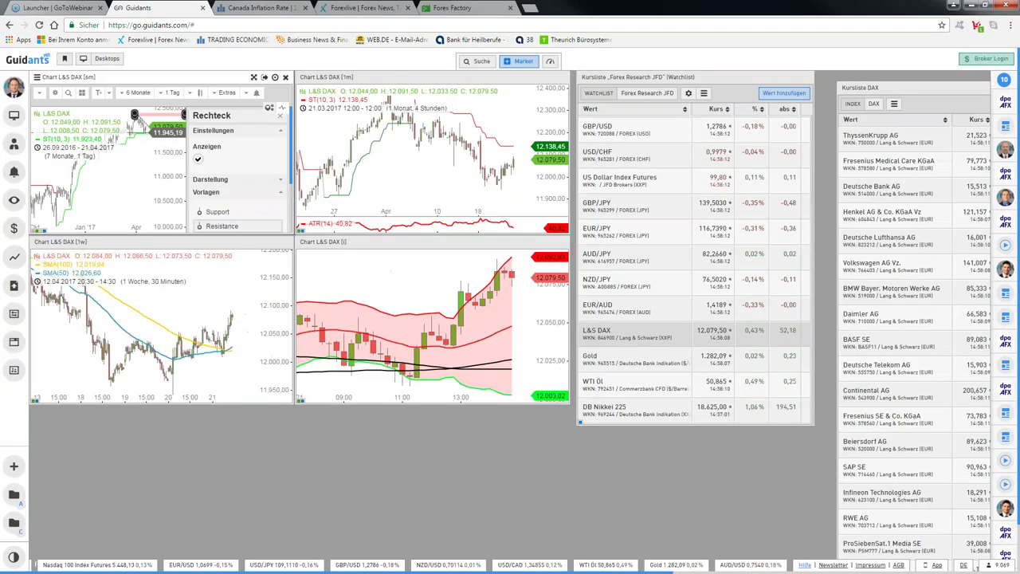
{"action": "left_click", "coordinate": [265, 242]}
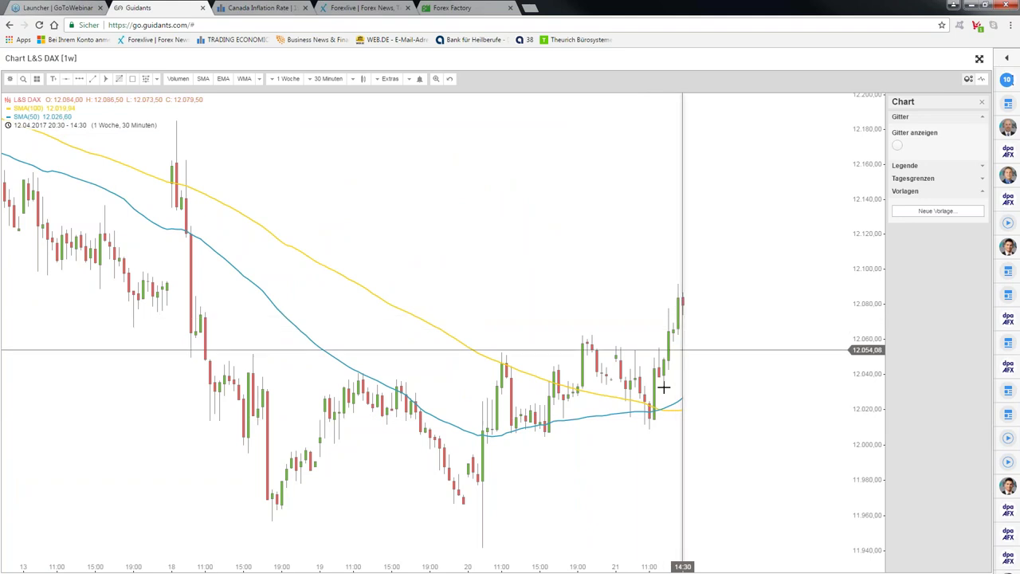
- Zoom the 30-minute DAX chart out to one month, back to 27 March, and pick the path tool
{"action": "scroll", "coordinate": [677, 384], "scroll_direction": "up", "scroll_amount": 2}
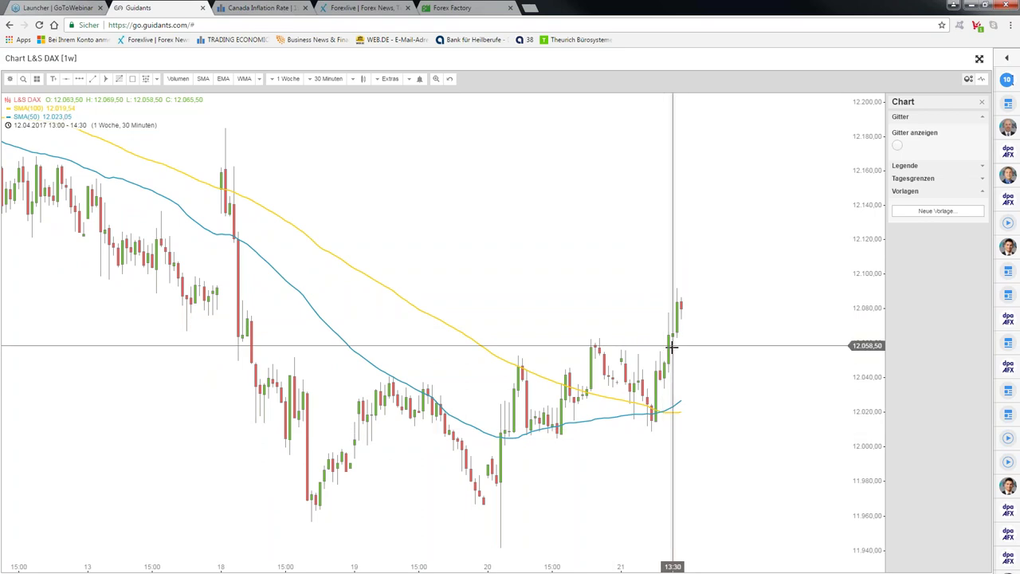
{"action": "scroll", "coordinate": [672, 346], "scroll_direction": "down", "scroll_amount": 2}
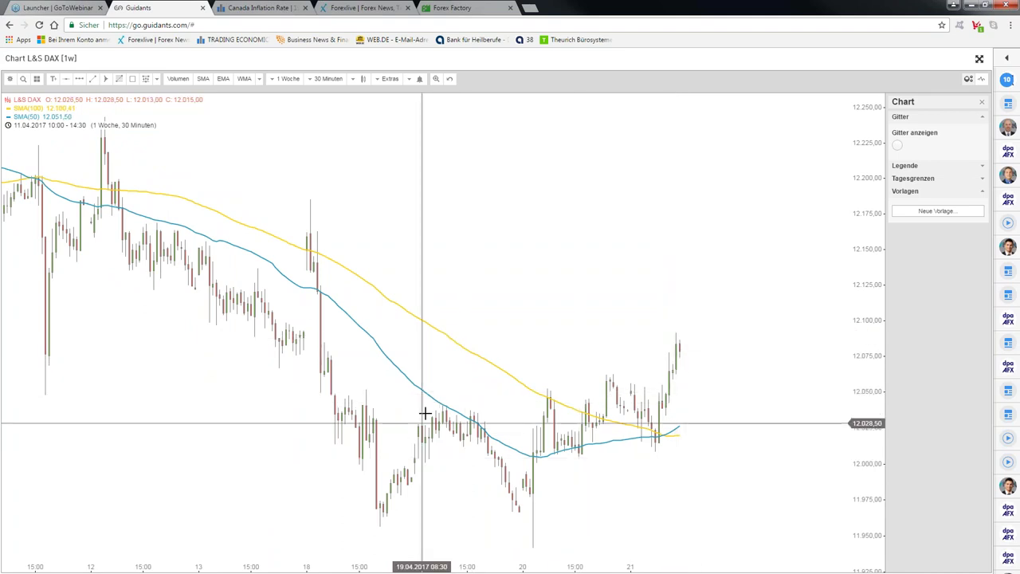
{"action": "scroll", "coordinate": [450, 396], "scroll_direction": "down", "scroll_amount": 2}
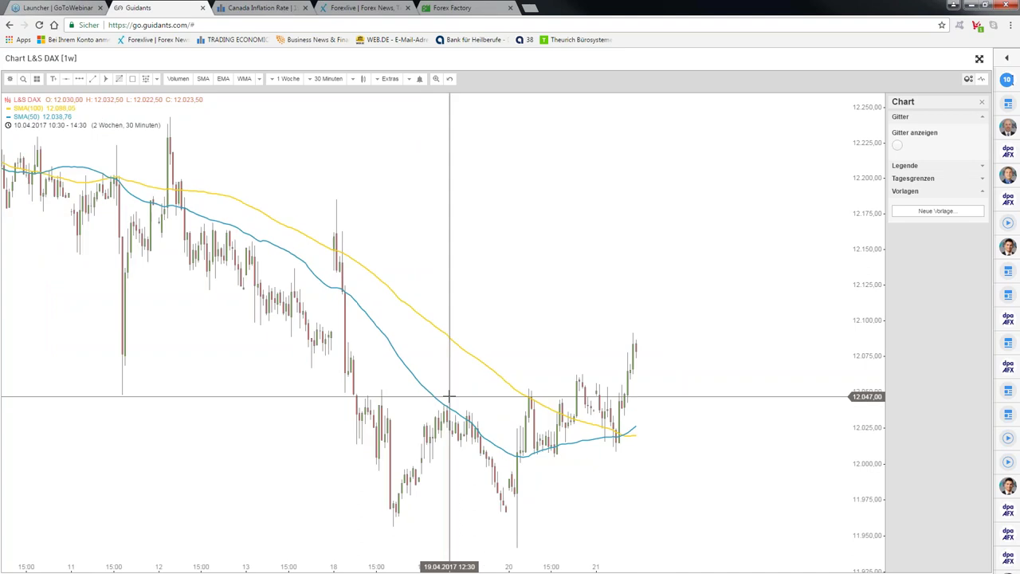
{"action": "scroll", "coordinate": [449, 396], "scroll_direction": "down", "scroll_amount": 2}
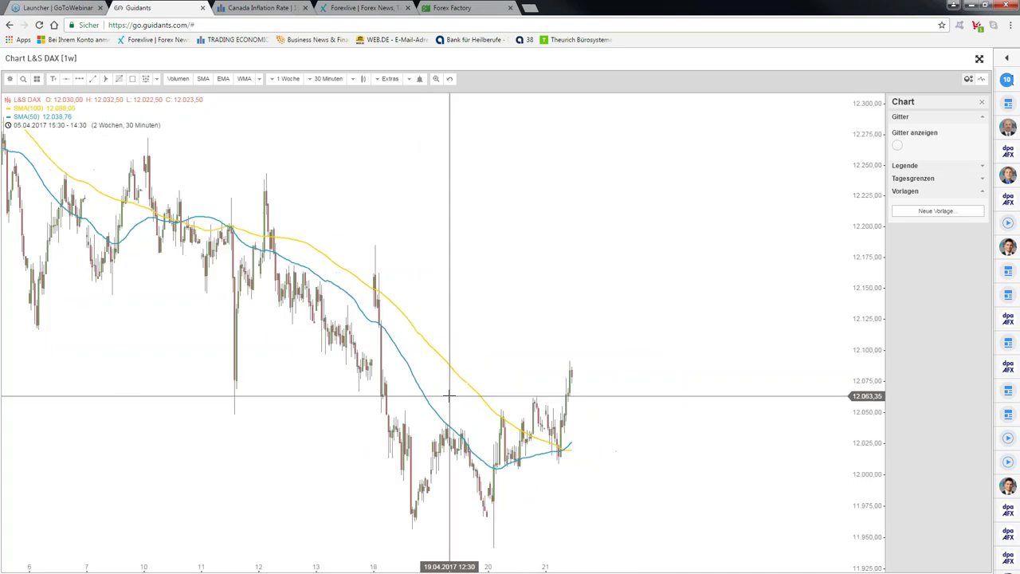
{"action": "scroll", "coordinate": [449, 396], "scroll_direction": "down", "scroll_amount": 2}
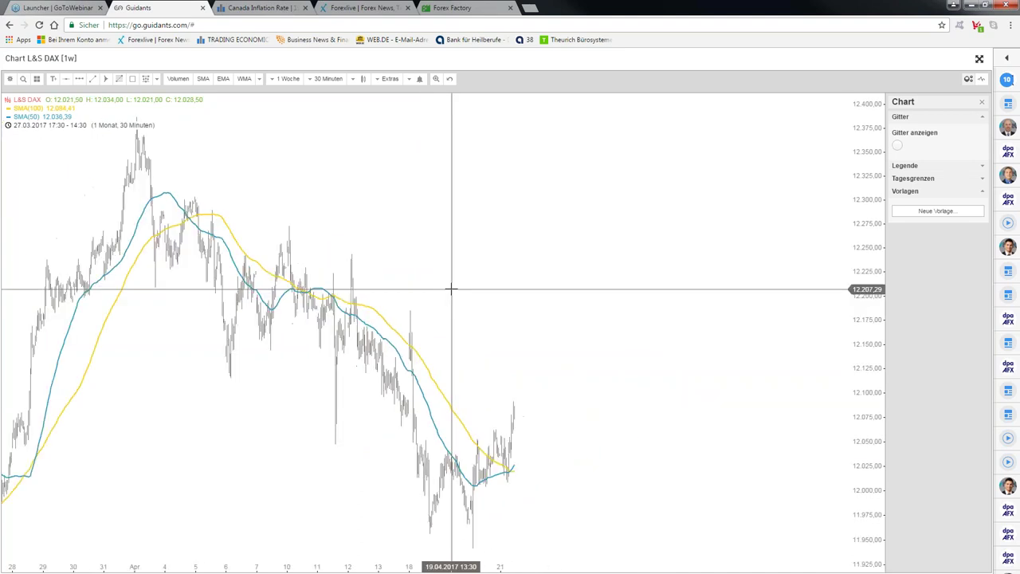
{"action": "left_click", "coordinate": [82, 83]}
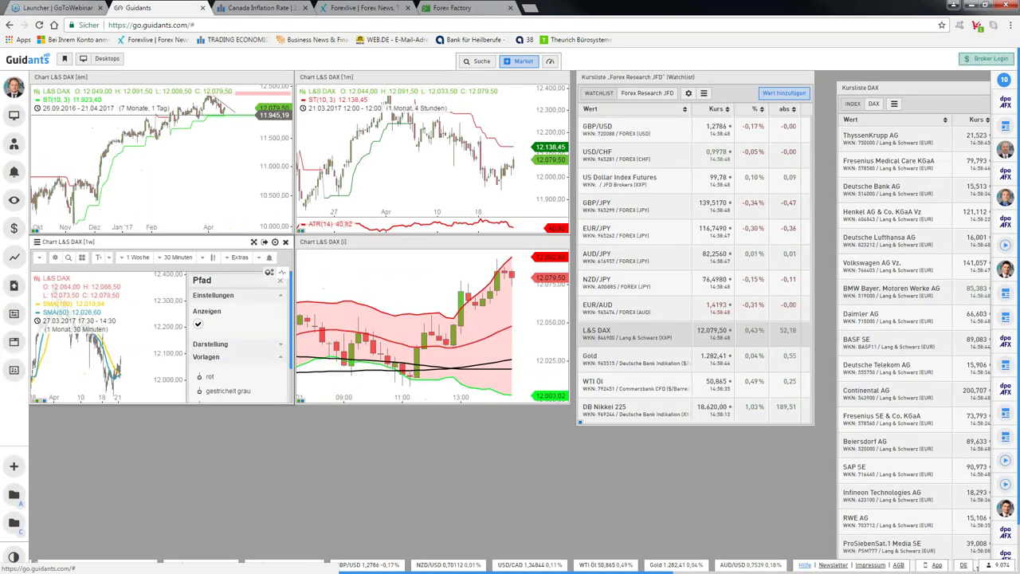
- Discard a stray path and draw a thick green downtrend line from the late-March high
{"action": "left_click", "coordinate": [237, 196]}
{"action": "left_click", "coordinate": [262, 301]}
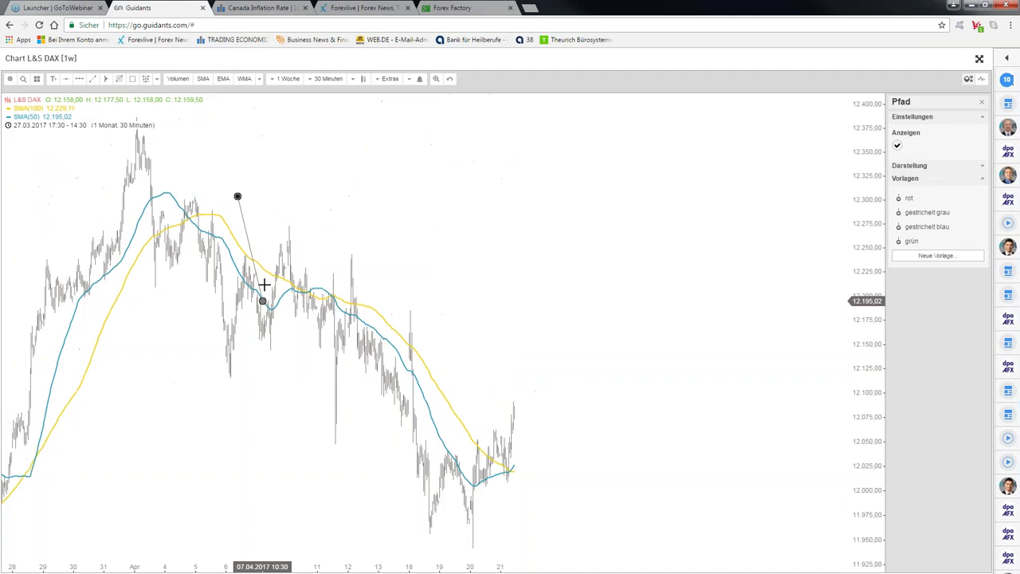
{"action": "right_click", "coordinate": [279, 176]}
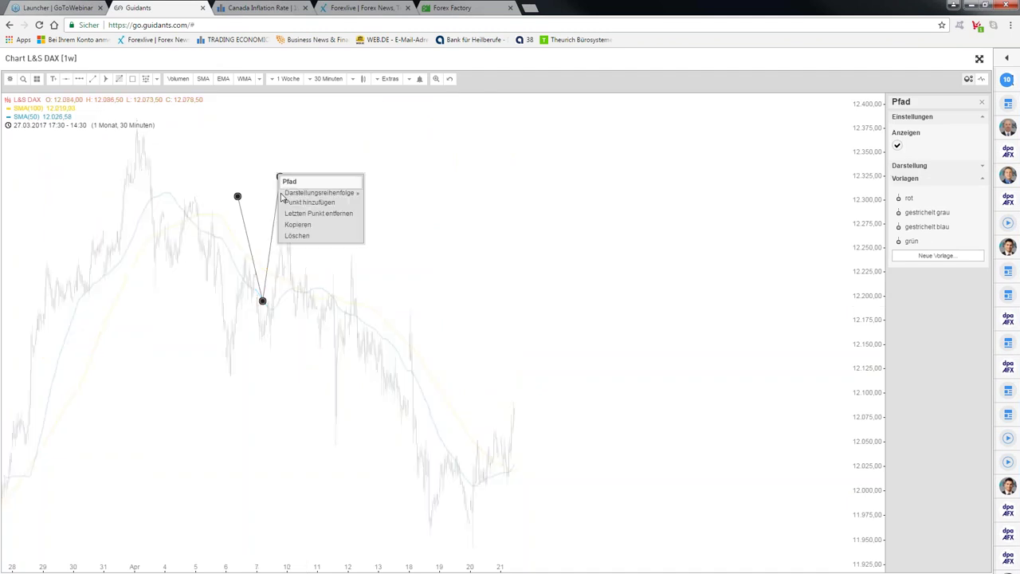
{"action": "key", "text": "Escape"}
{"action": "left_click_drag", "start_coordinate": [141, 118], "coordinate": [161, 155]}
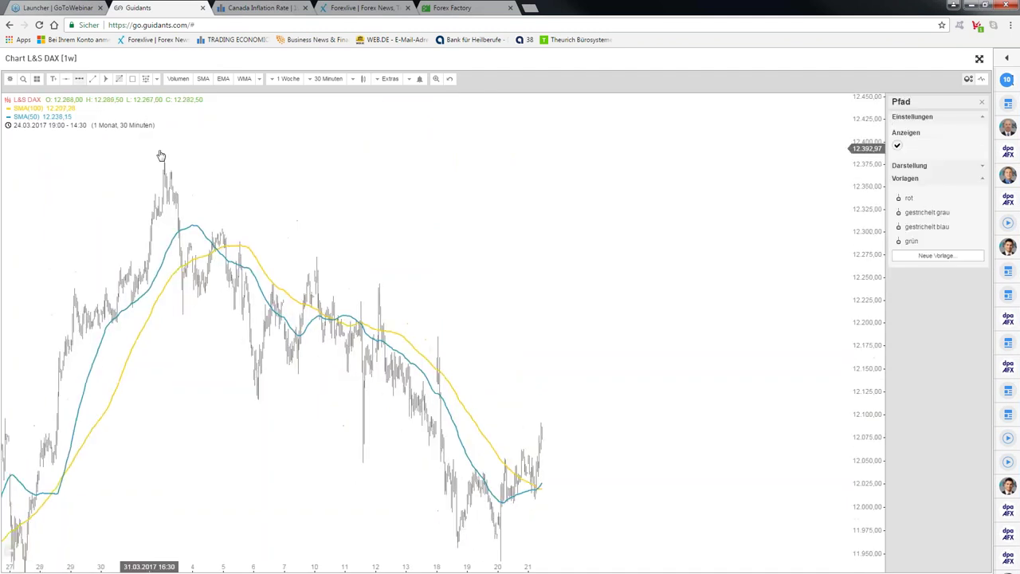
{"action": "left_click", "coordinate": [161, 151]}
{"action": "double_click", "coordinate": [716, 524]}
{"action": "left_click", "coordinate": [910, 241]}
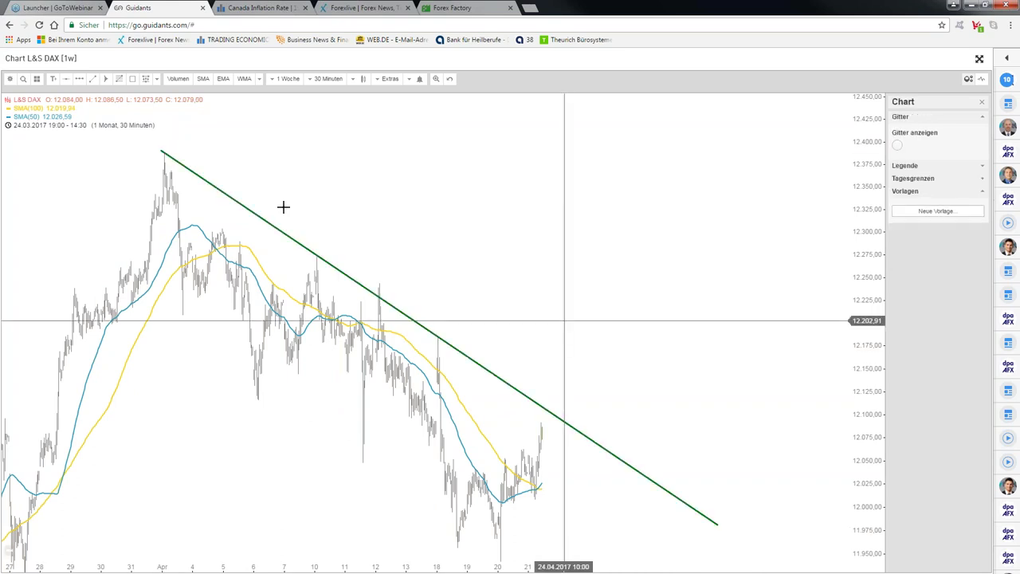
- Draw a thin zigzag projection path rising from the trendline toward 12,360
{"action": "left_click", "coordinate": [569, 419]}
{"action": "left_click", "coordinate": [591, 419]}
{"action": "left_click", "coordinate": [651, 309]}
{"action": "left_click", "coordinate": [691, 331]}
{"action": "left_click", "coordinate": [761, 177]}
{"action": "double_click", "coordinate": [791, 202]}
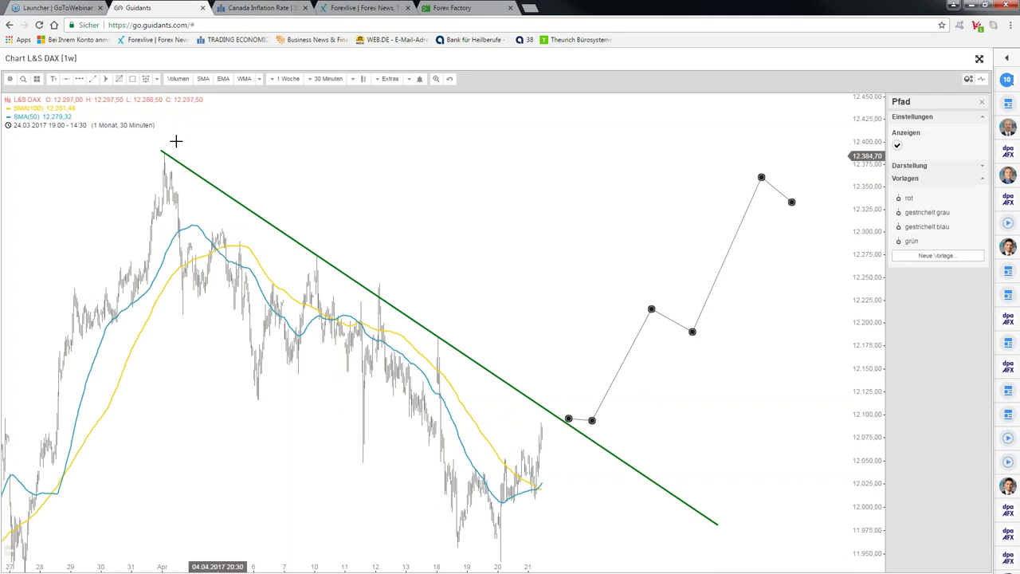
{"action": "left_click", "coordinate": [134, 79]}
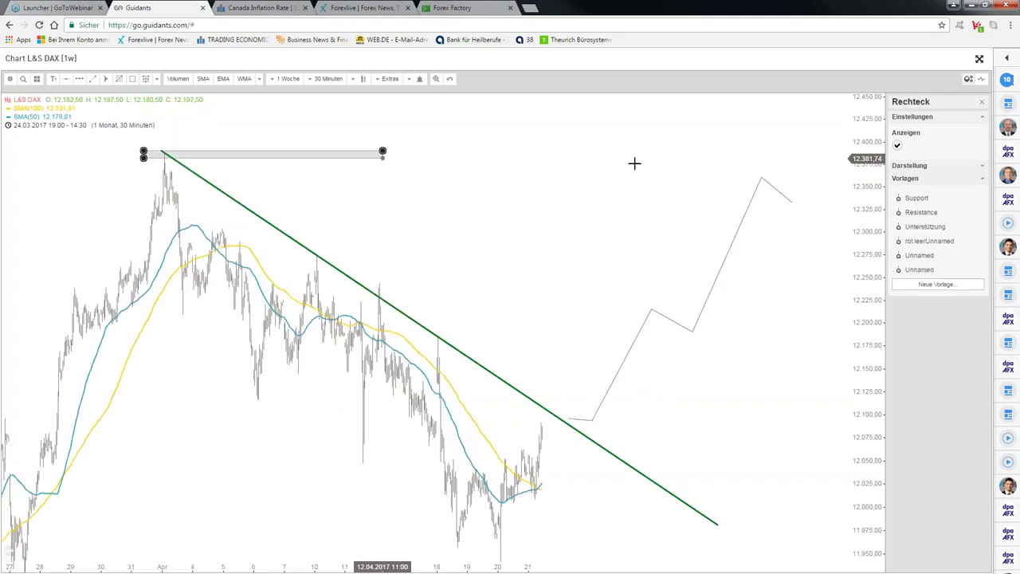
- Mark a red resistance zone near 12,375 and a green support zone at 11,940–11,965
{"action": "left_click_drag", "start_coordinate": [143, 151], "coordinate": [837, 170]}
{"action": "left_click", "coordinate": [921, 212]}
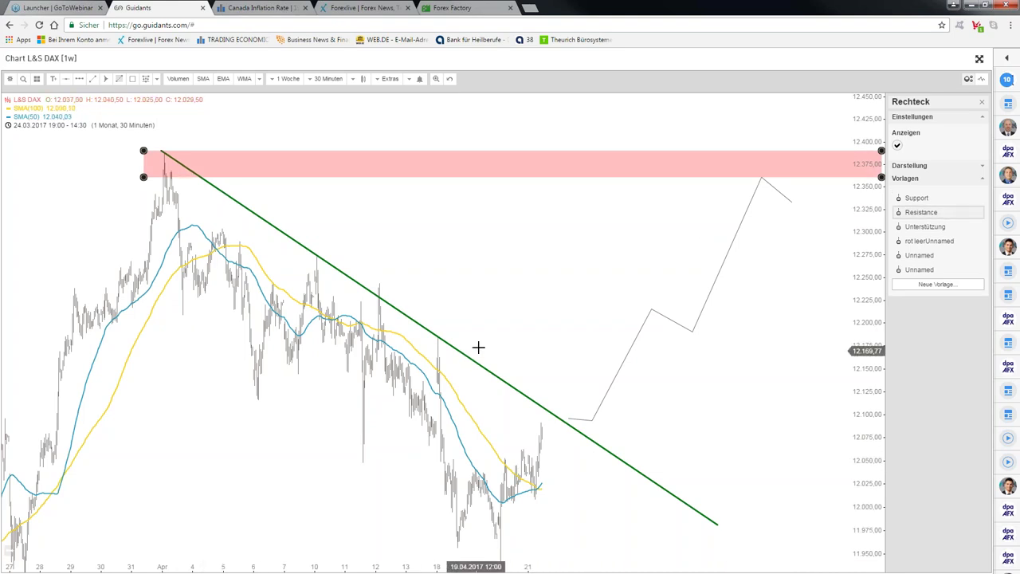
{"action": "scroll", "coordinate": [478, 347], "scroll_direction": "up", "scroll_amount": 2}
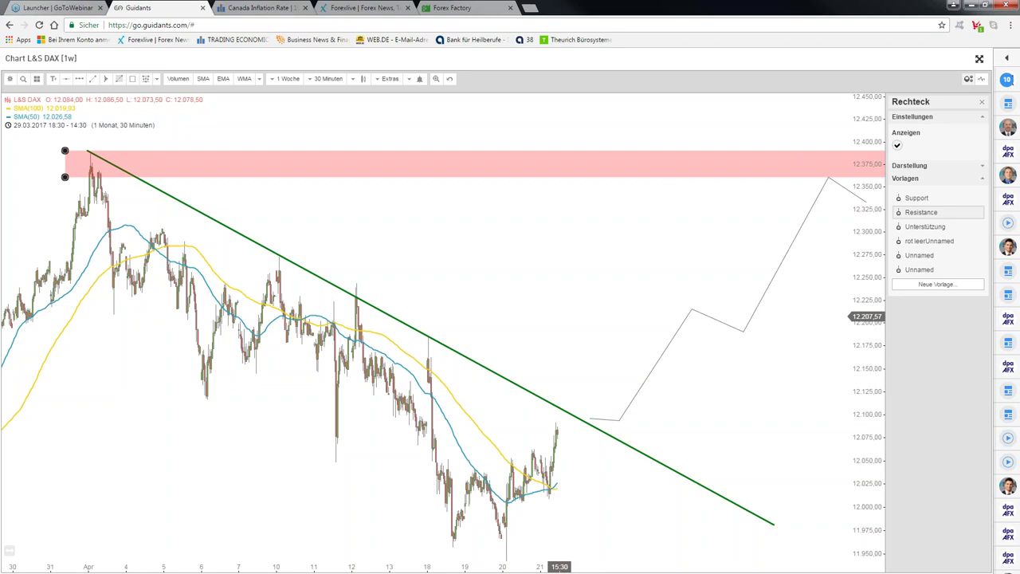
{"action": "left_click_drag", "start_coordinate": [560, 316], "coordinate": [624, 83]}
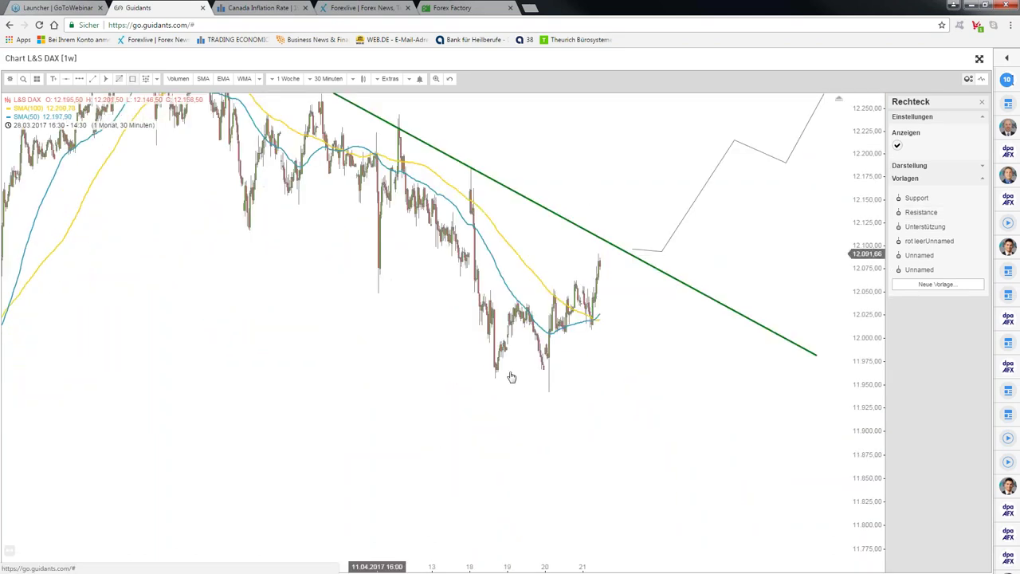
{"action": "left_click_drag", "start_coordinate": [492, 367], "coordinate": [854, 409]}
{"action": "left_click", "coordinate": [929, 213]}
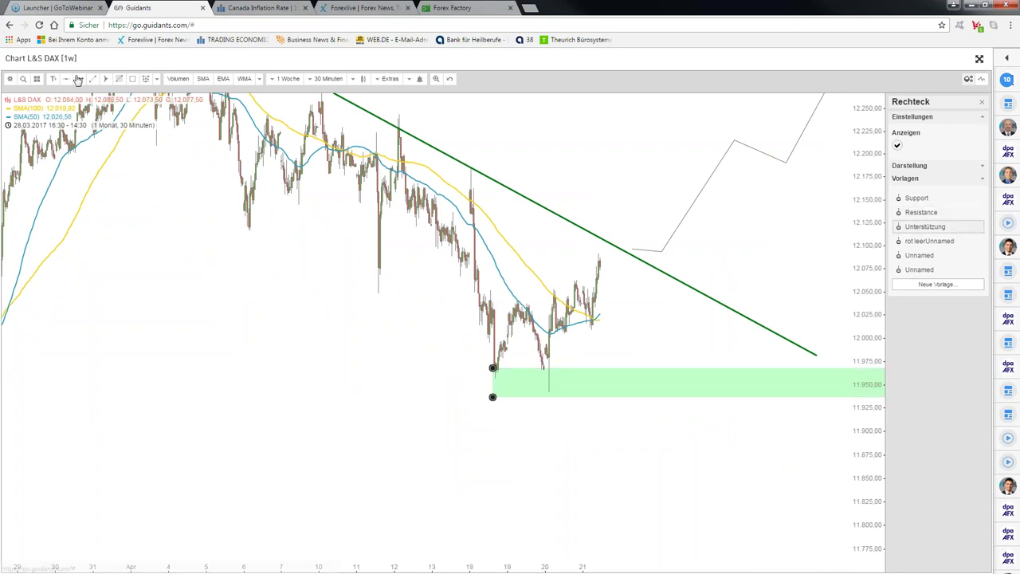
{"action": "left_click", "coordinate": [78, 80]}
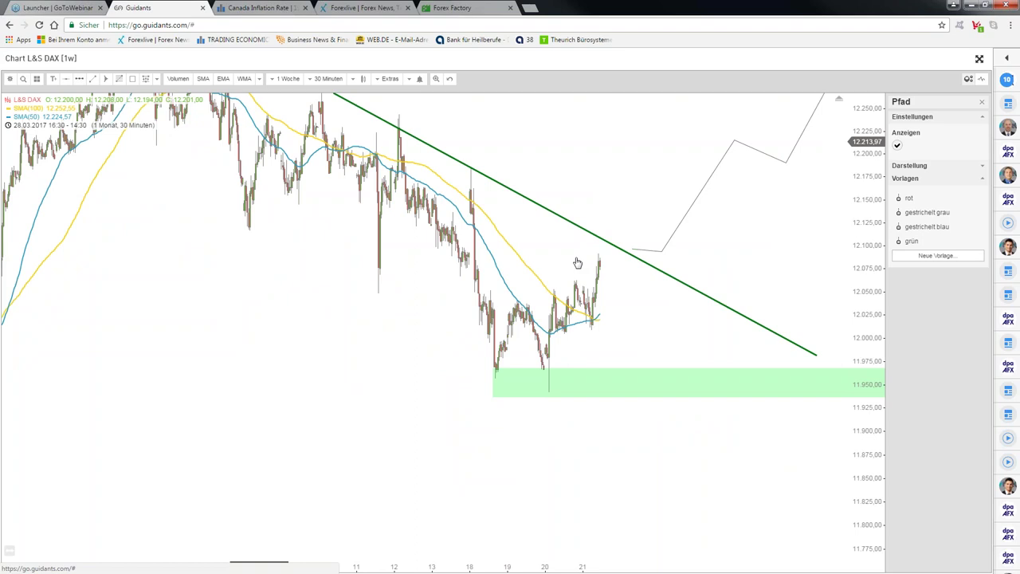
- Draw a dashed blue path below the support zone dropping toward 11,825
{"action": "left_click", "coordinate": [623, 416]}
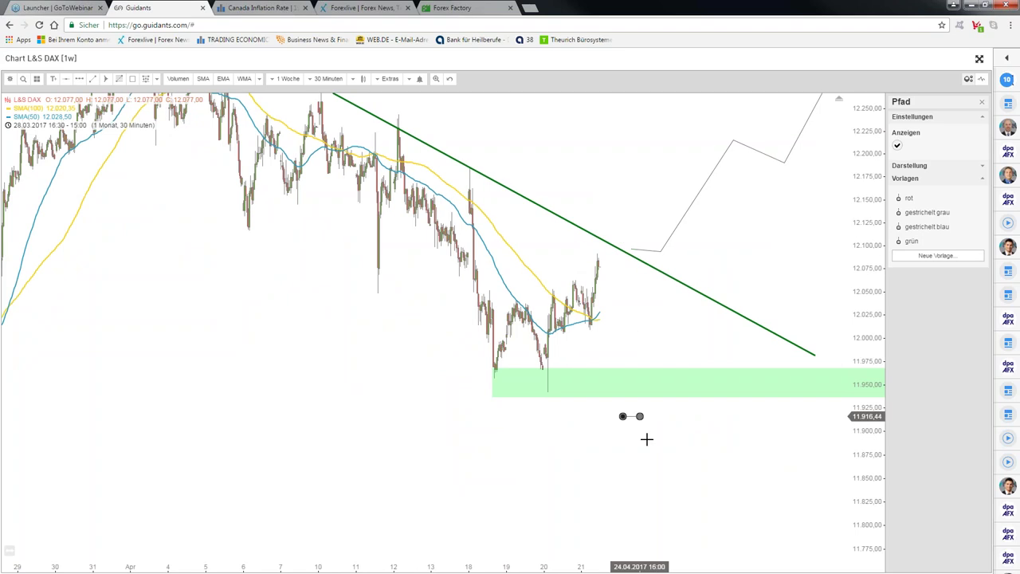
{"action": "left_click", "coordinate": [669, 501]}
{"action": "left_click", "coordinate": [939, 228]}
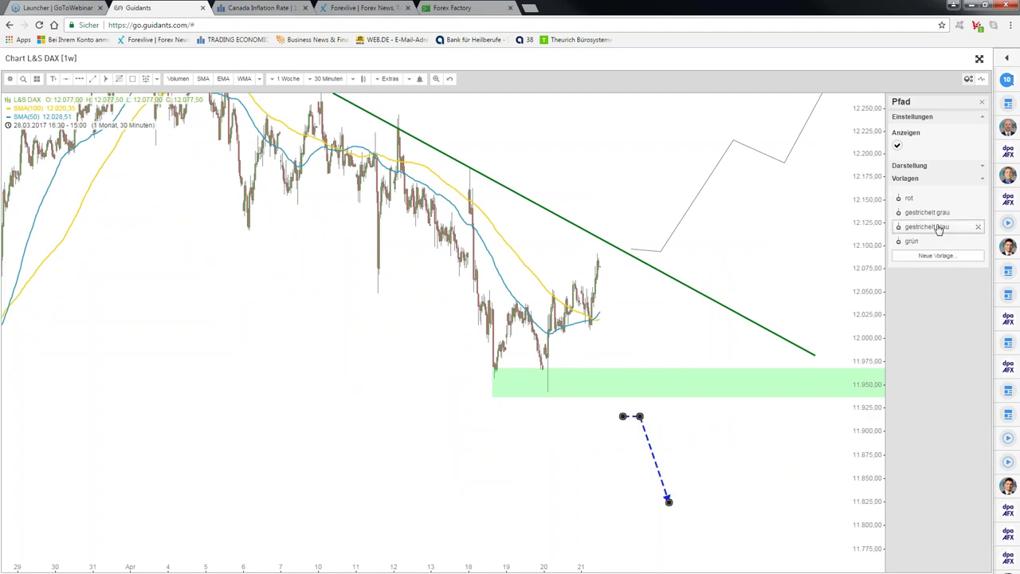
- Add an unfilled red-outlined box spanning about 11,930–12,070 beside the latest candles
{"action": "left_click", "coordinate": [604, 278]}
{"action": "left_click", "coordinate": [602, 274]}
{"action": "left_click", "coordinate": [636, 343]}
{"action": "left_click", "coordinate": [683, 404]}
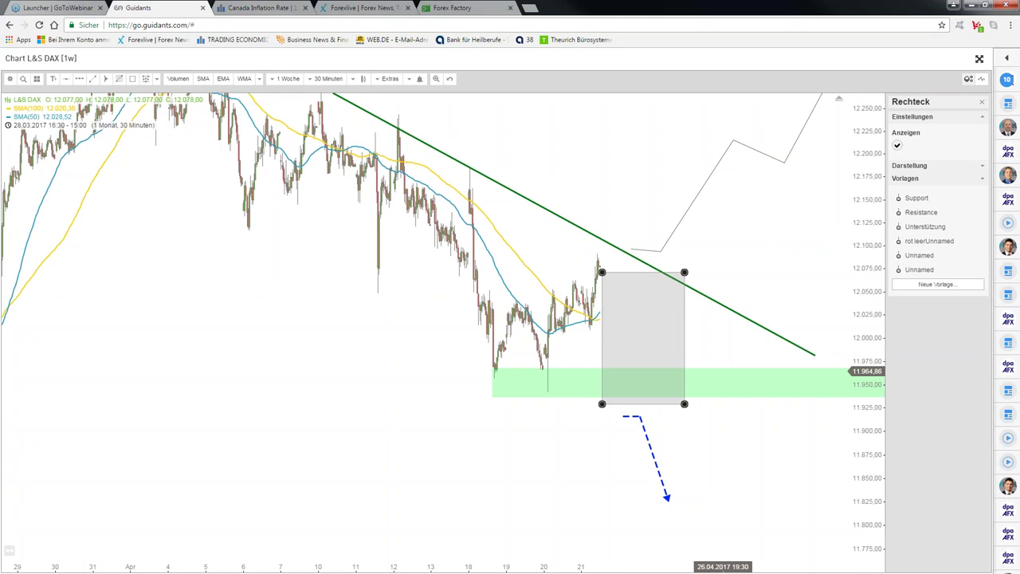
{"action": "left_click", "coordinate": [918, 241]}
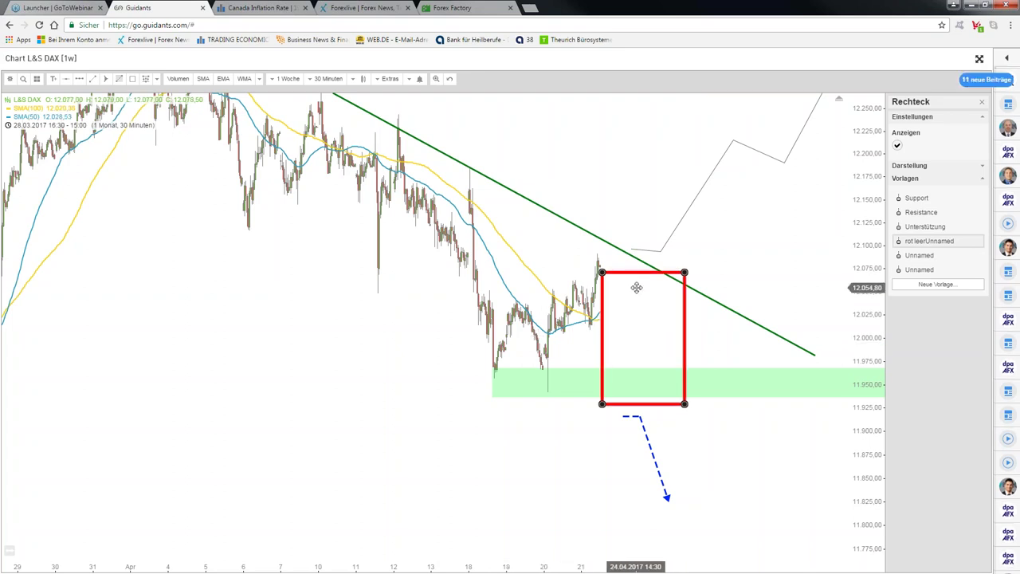
{"action": "scroll", "coordinate": [636, 287], "scroll_direction": "up", "scroll_amount": 1}
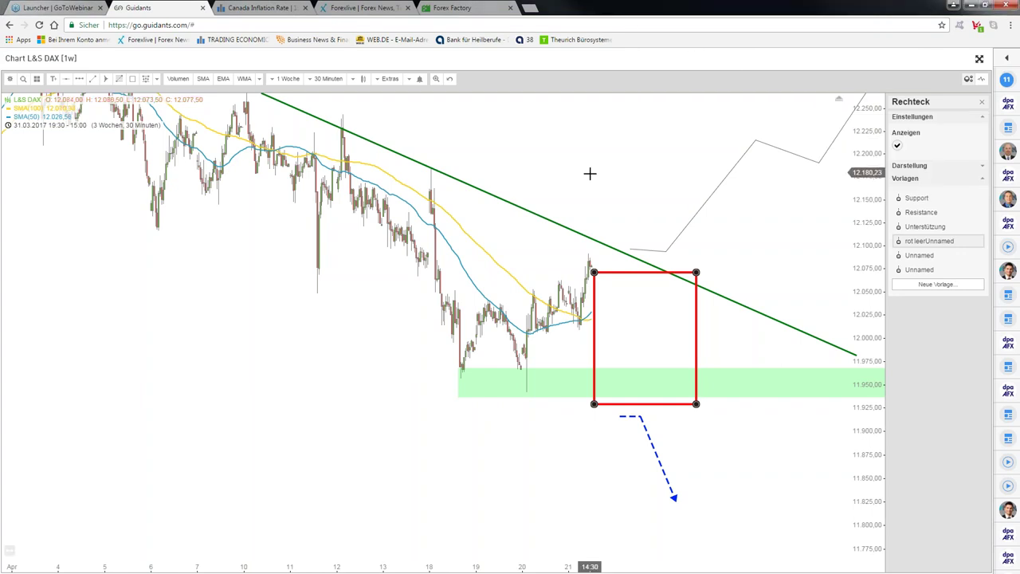
{"action": "left_click", "coordinate": [590, 173]}
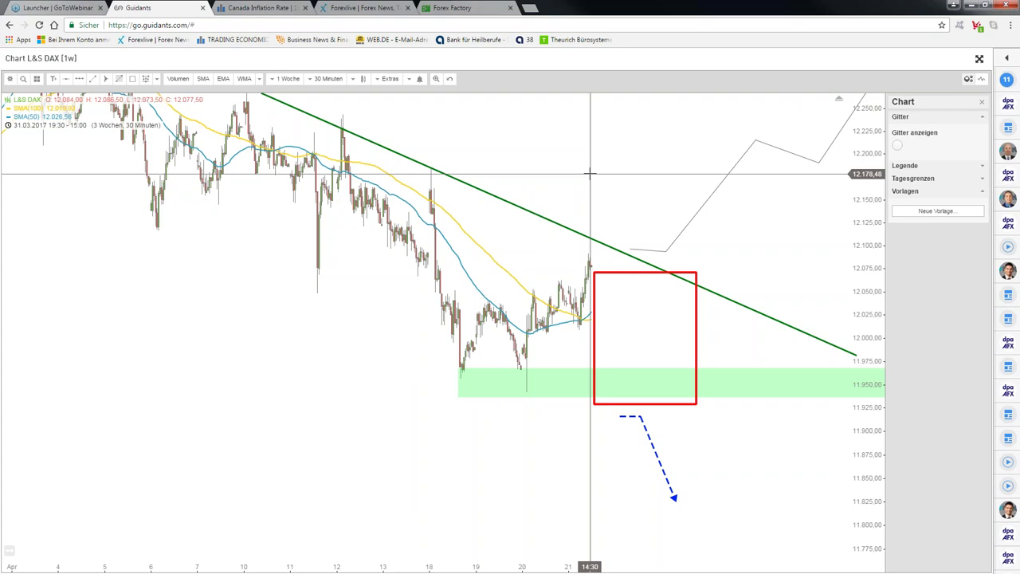
{"action": "key", "text": "Escape"}
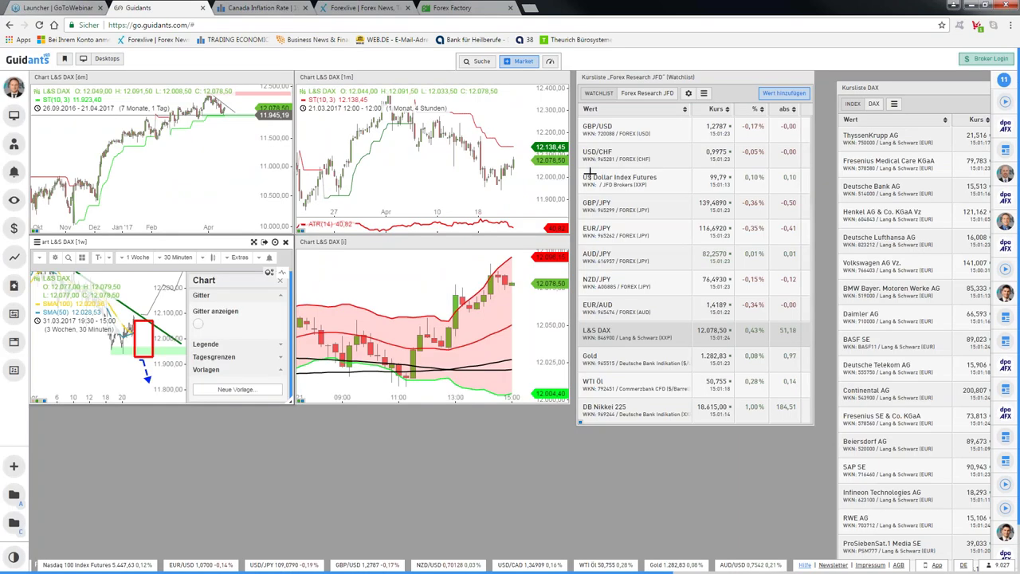
- Close the weekly DAX chart settings and drag USD/CAD from the watchlist onto the desktop charts
{"action": "left_click", "coordinate": [234, 361]}
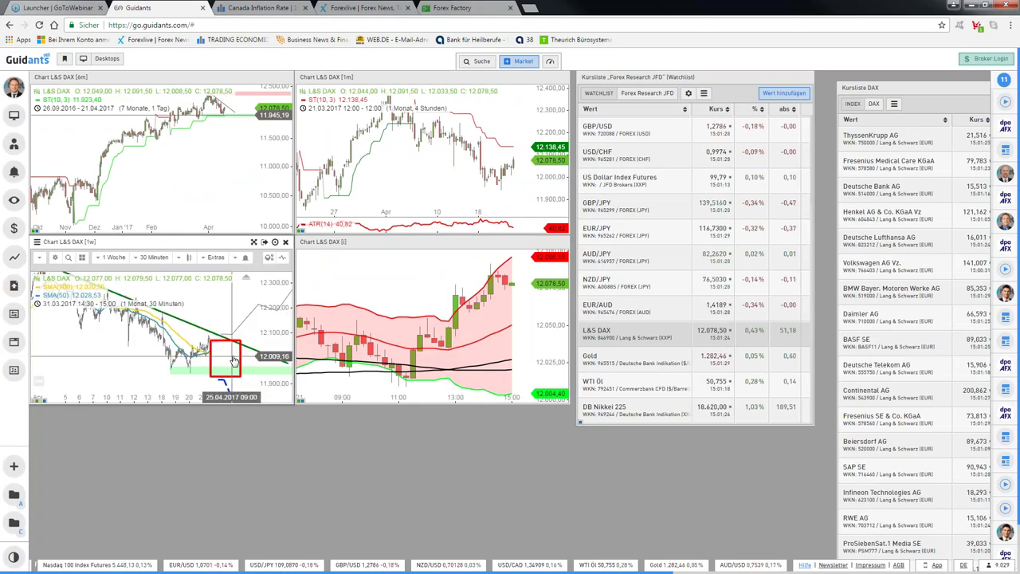
{"action": "scroll", "coordinate": [224, 155], "scroll_direction": "up", "scroll_amount": 3}
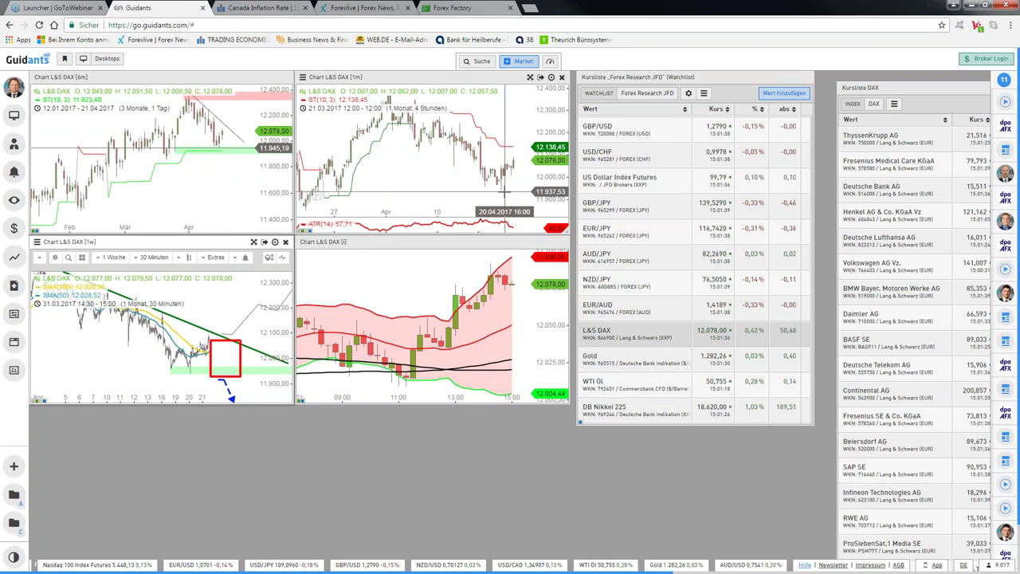
{"action": "left_click_drag", "start_coordinate": [659, 233], "coordinate": [660, 240]}
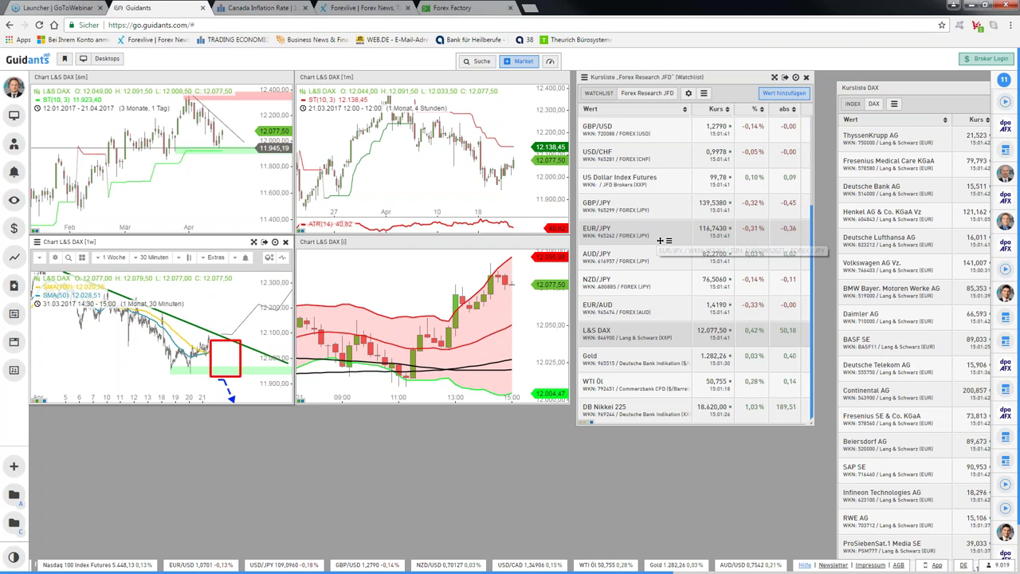
{"action": "left_click_drag", "start_coordinate": [660, 240], "coordinate": [647, 183]}
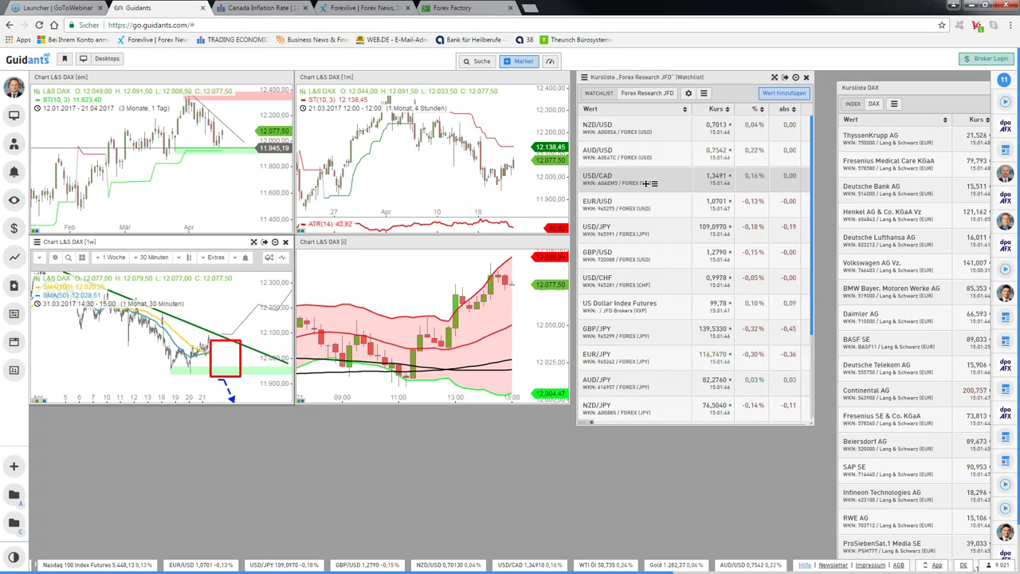
{"action": "left_click_drag", "start_coordinate": [647, 184], "coordinate": [647, 184]}
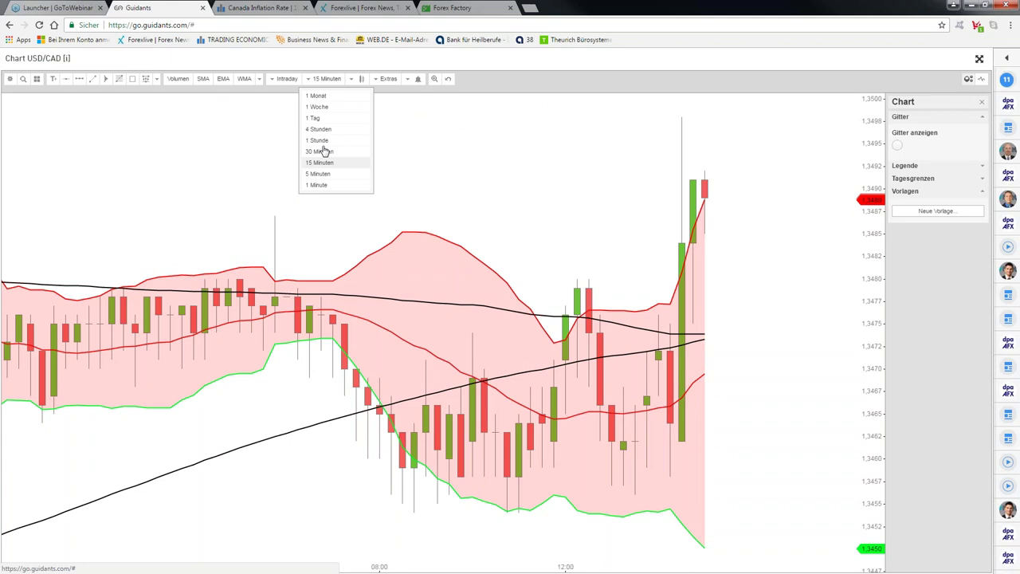
- Switch the USD/CAD chart to 5-minute candles and mark a support zone at the 12:30 peak
{"action": "left_click", "coordinate": [324, 150]}
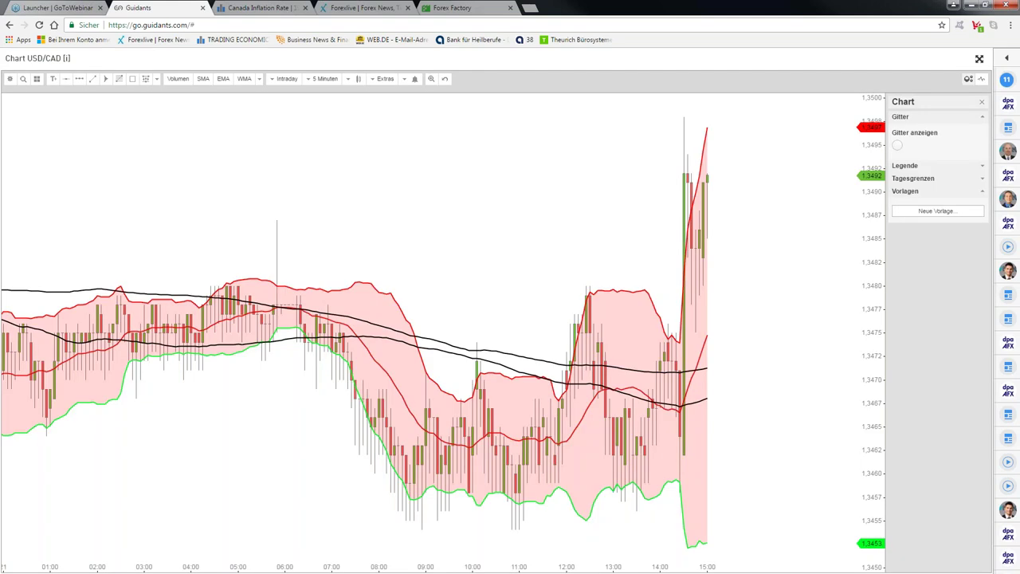
{"action": "scroll", "coordinate": [604, 229], "scroll_direction": "down", "scroll_amount": 1}
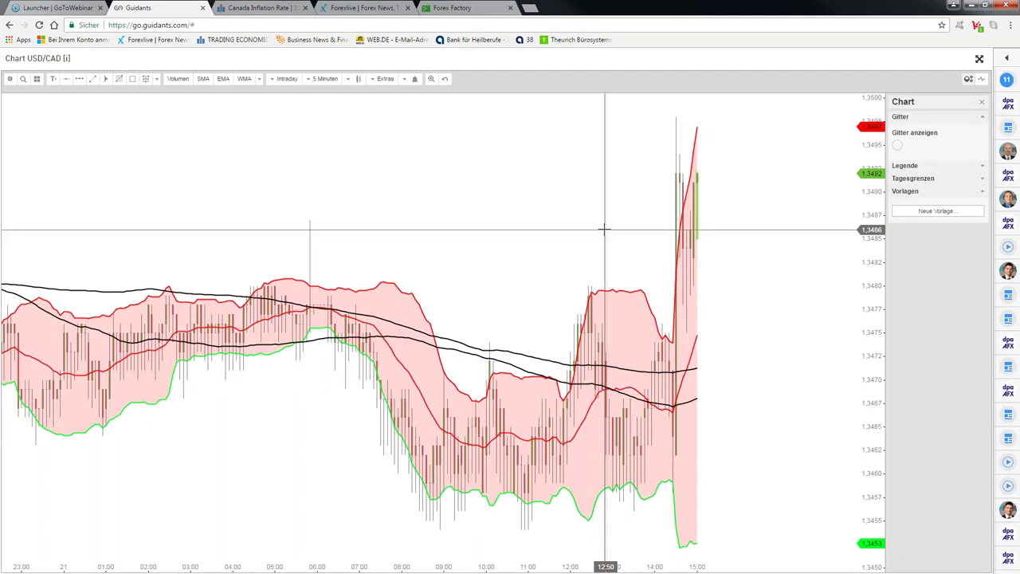
{"action": "scroll", "coordinate": [361, 225], "scroll_direction": "up", "scroll_amount": 3}
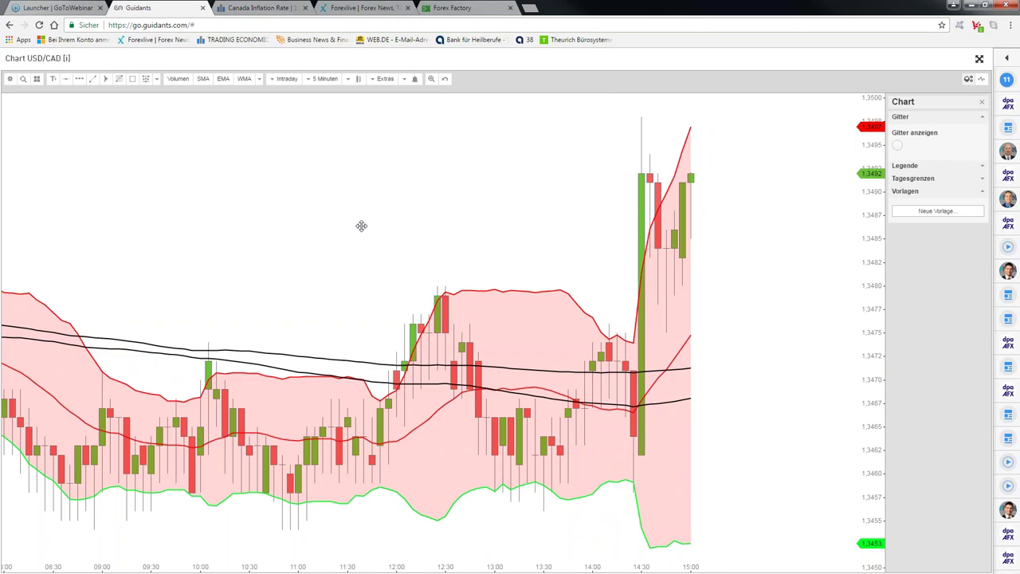
{"action": "left_click_drag", "start_coordinate": [292, 284], "coordinate": [880, 306]}
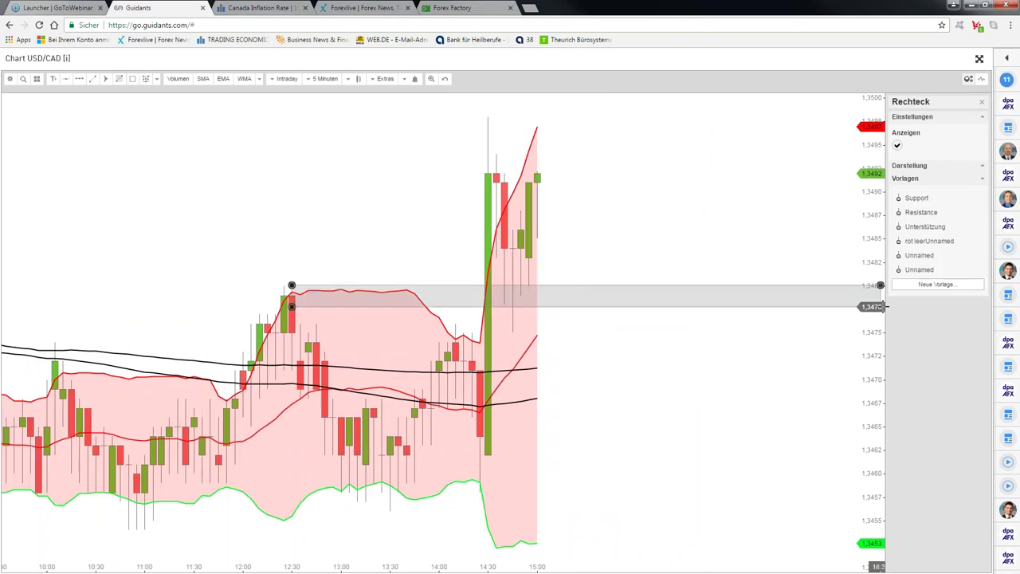
{"action": "left_click", "coordinate": [922, 227]}
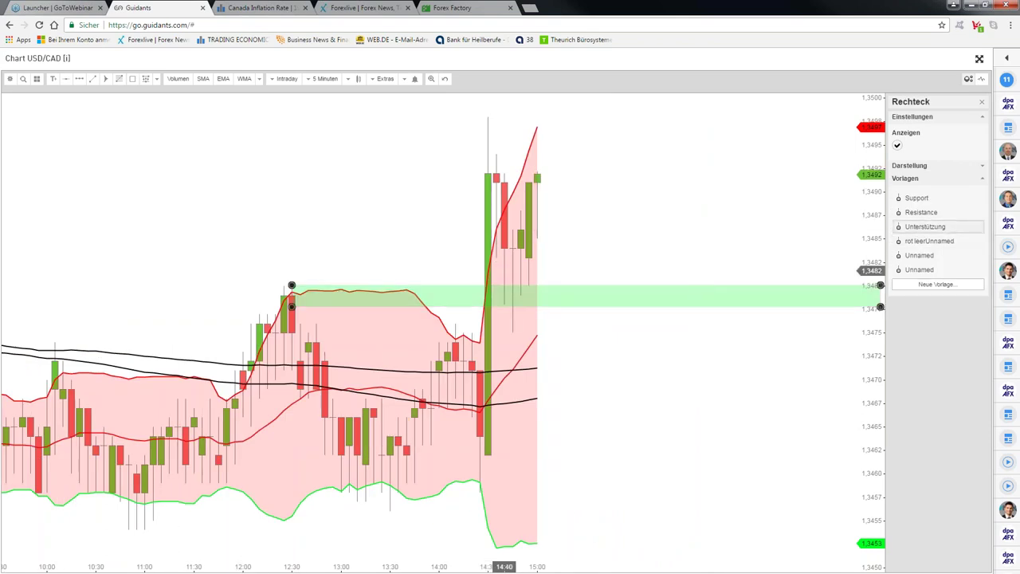
{"action": "scroll", "coordinate": [512, 275], "scroll_direction": "up", "scroll_amount": 1}
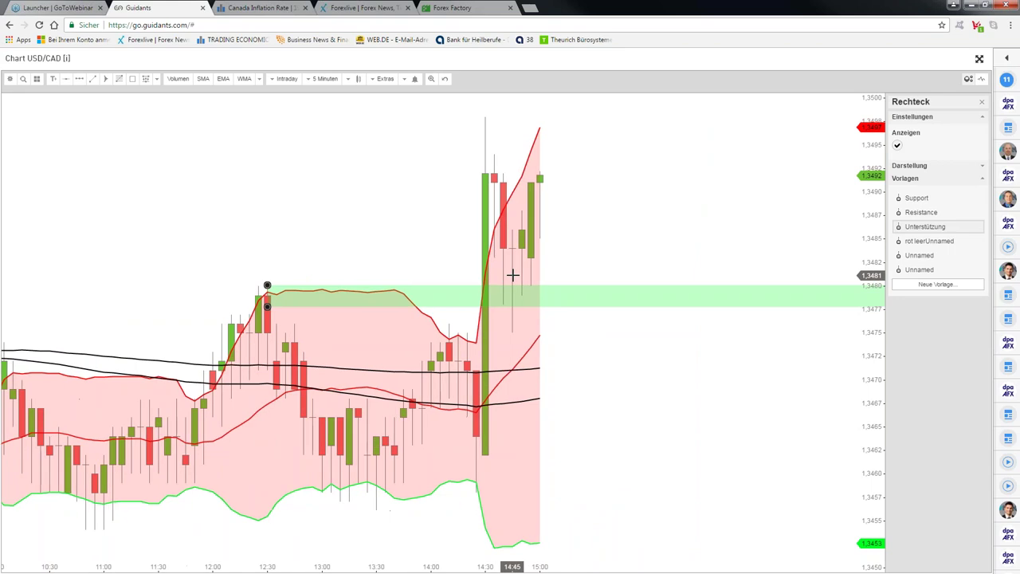
{"action": "scroll", "coordinate": [512, 275], "scroll_direction": "up", "scroll_amount": 1}
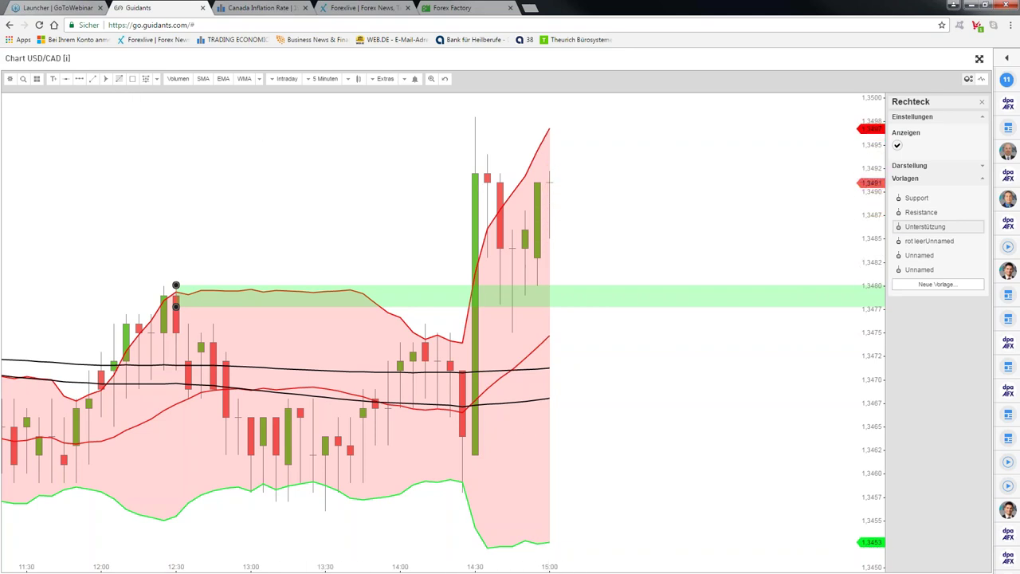
- Place a horizontal line at exactly 1,3475 and go back to the dashboard
{"action": "left_click", "coordinate": [209, 164]}
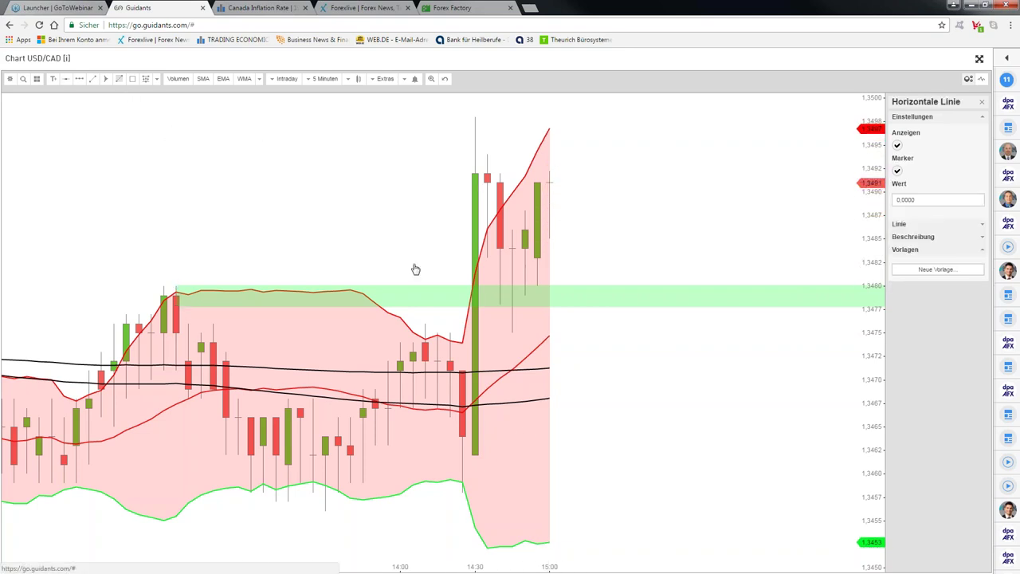
{"action": "left_click", "coordinate": [590, 340]}
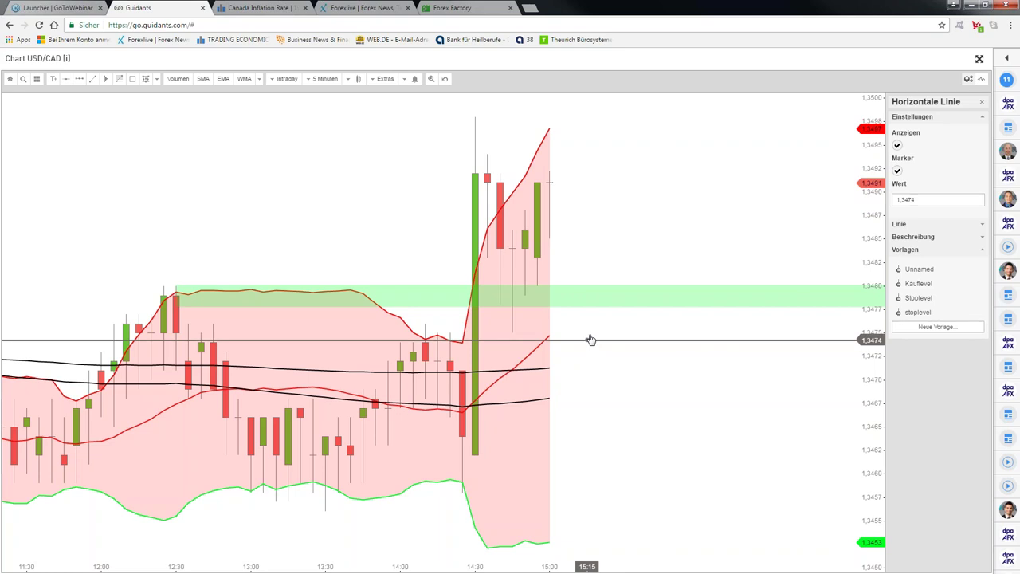
{"action": "left_click_drag", "start_coordinate": [591, 340], "coordinate": [587, 330]}
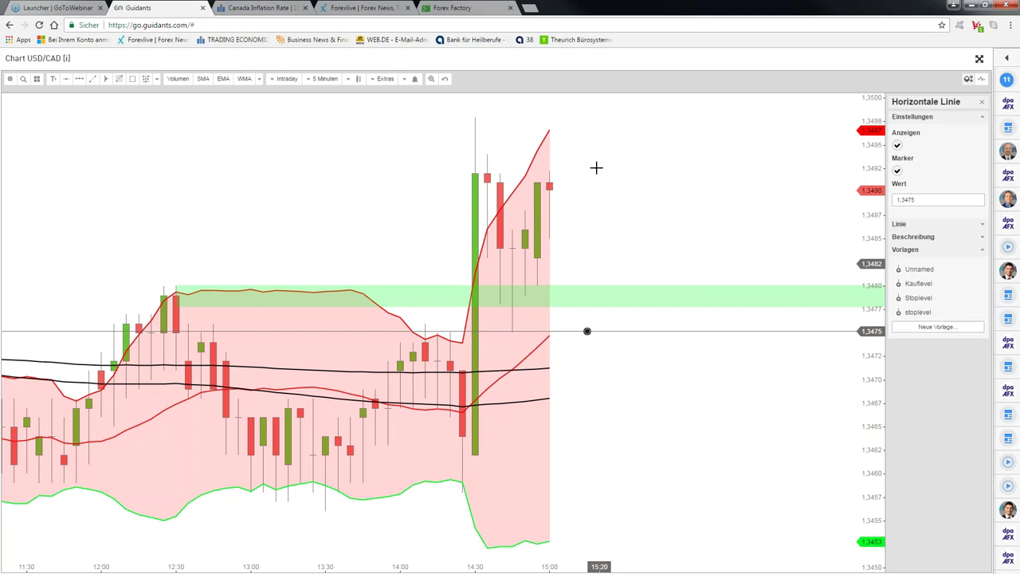
{"action": "scroll", "coordinate": [596, 167], "scroll_direction": "down", "scroll_amount": 2}
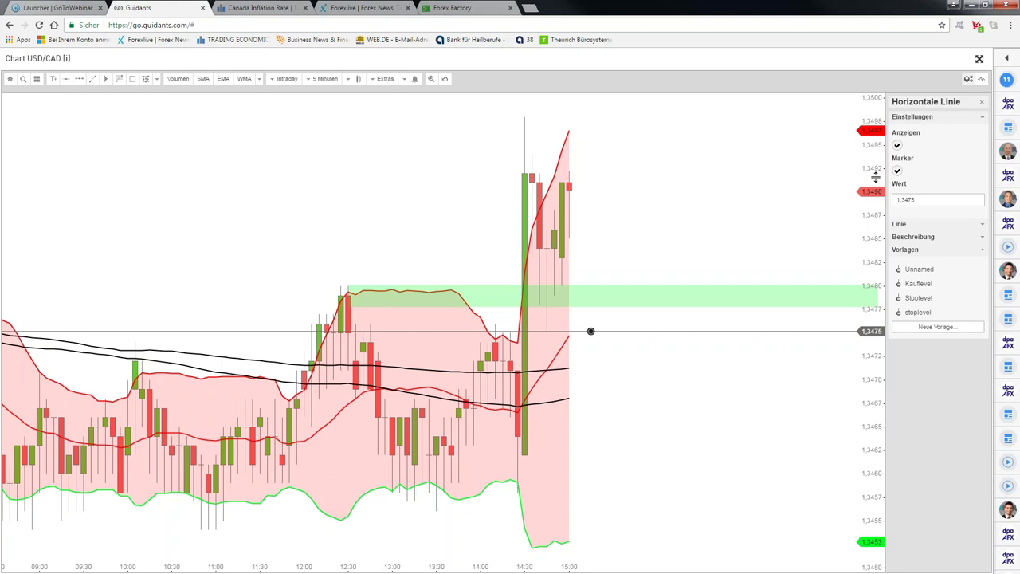
{"action": "scroll", "coordinate": [875, 177], "scroll_direction": "down", "scroll_amount": 1}
{"action": "scroll", "coordinate": [875, 176], "scroll_direction": "down", "scroll_amount": 1}
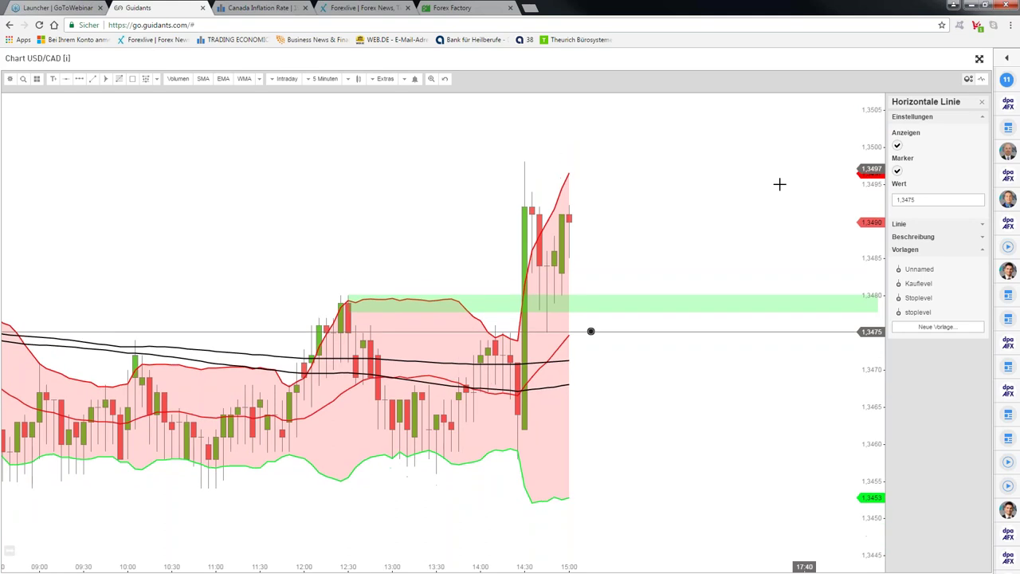
{"action": "left_click", "coordinate": [780, 184]}
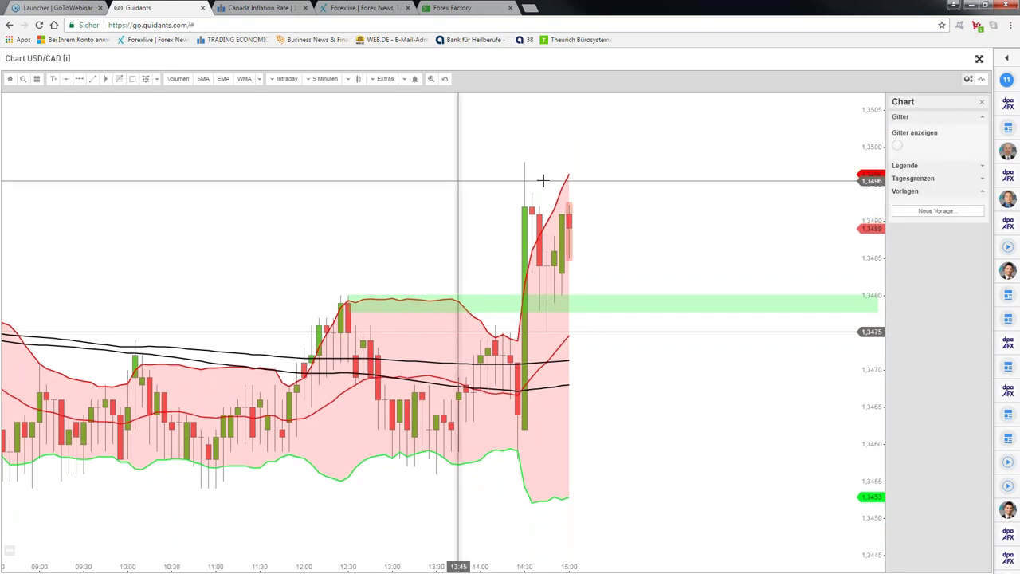
{"action": "scroll", "coordinate": [579, 183], "scroll_direction": "up", "scroll_amount": 1}
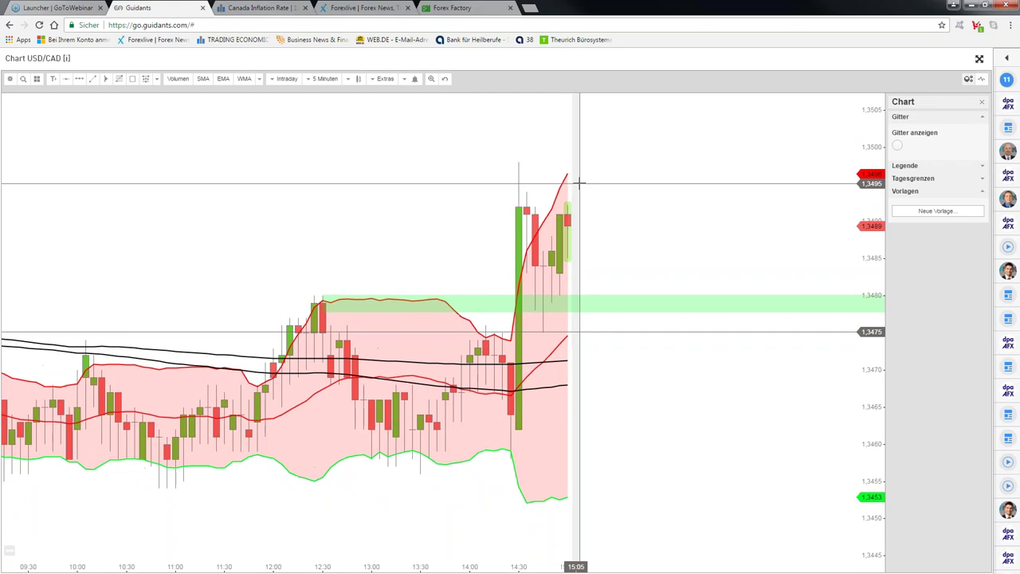
{"action": "scroll", "coordinate": [579, 183], "scroll_direction": "up", "scroll_amount": 1}
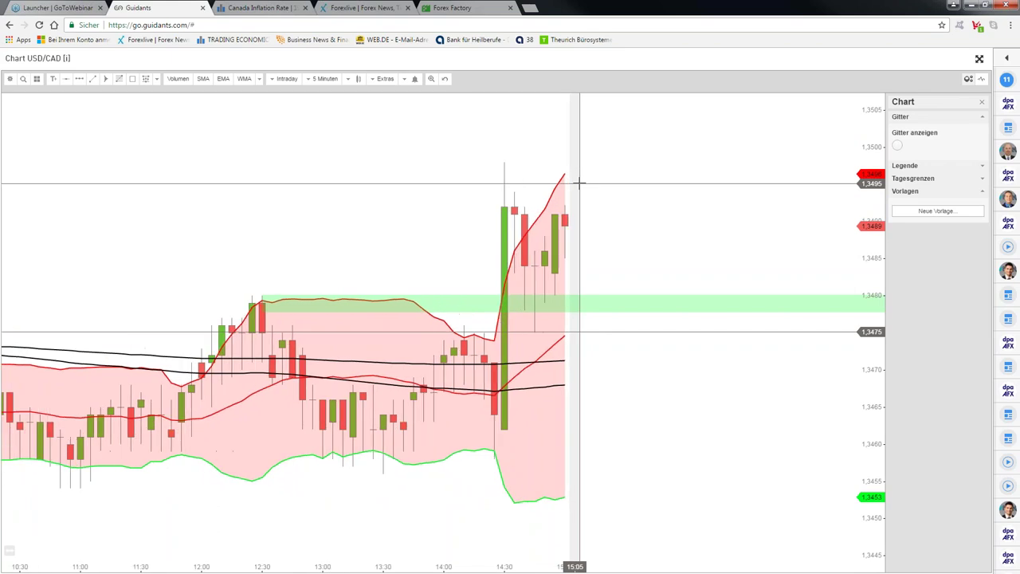
{"action": "scroll", "coordinate": [581, 166], "scroll_direction": "up", "scroll_amount": 1}
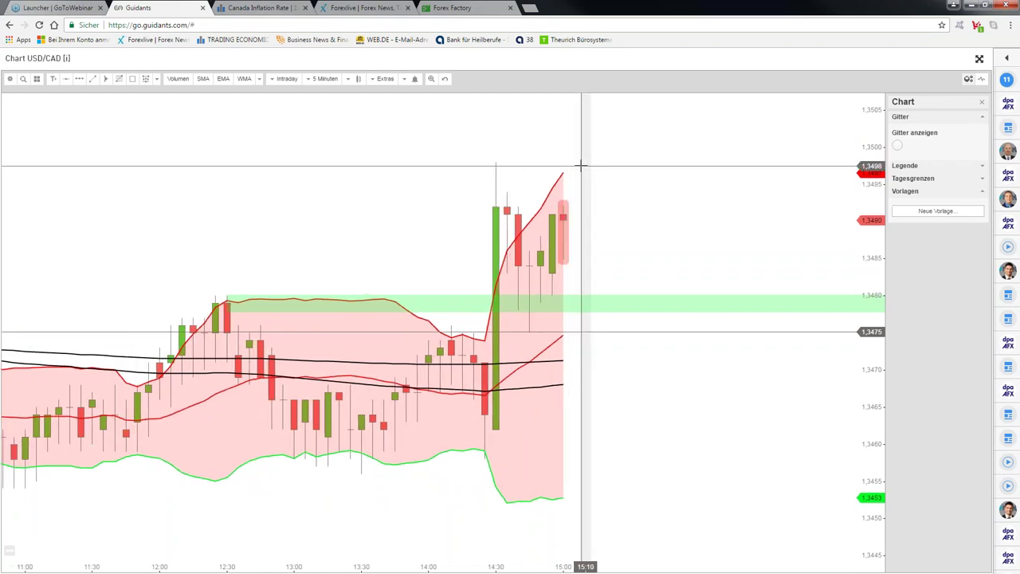
{"action": "scroll", "coordinate": [581, 166], "scroll_direction": "up", "scroll_amount": 1}
{"action": "scroll", "coordinate": [581, 166], "scroll_direction": "up", "scroll_amount": 1}
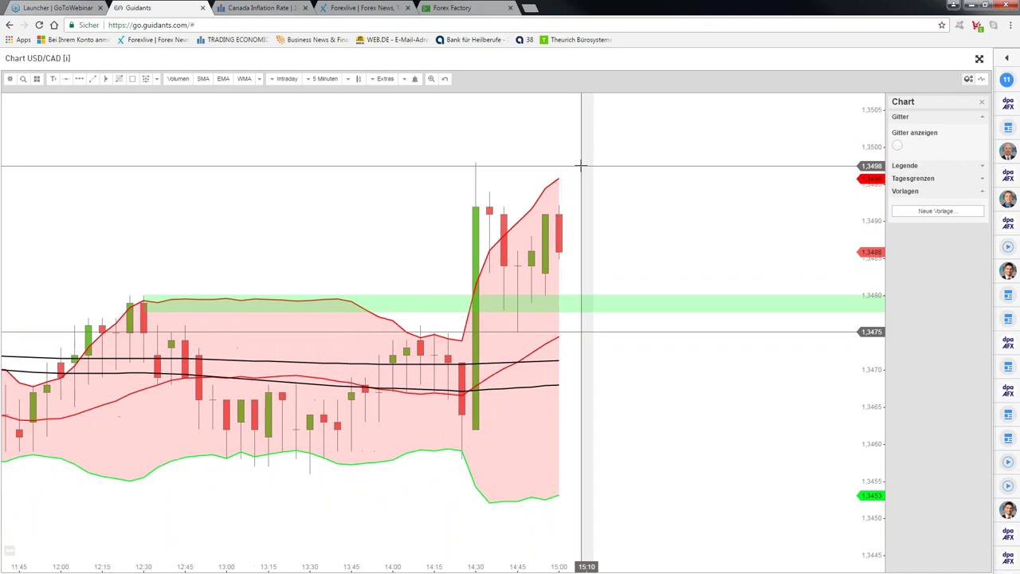
{"action": "scroll", "coordinate": [581, 165], "scroll_direction": "up", "scroll_amount": 1}
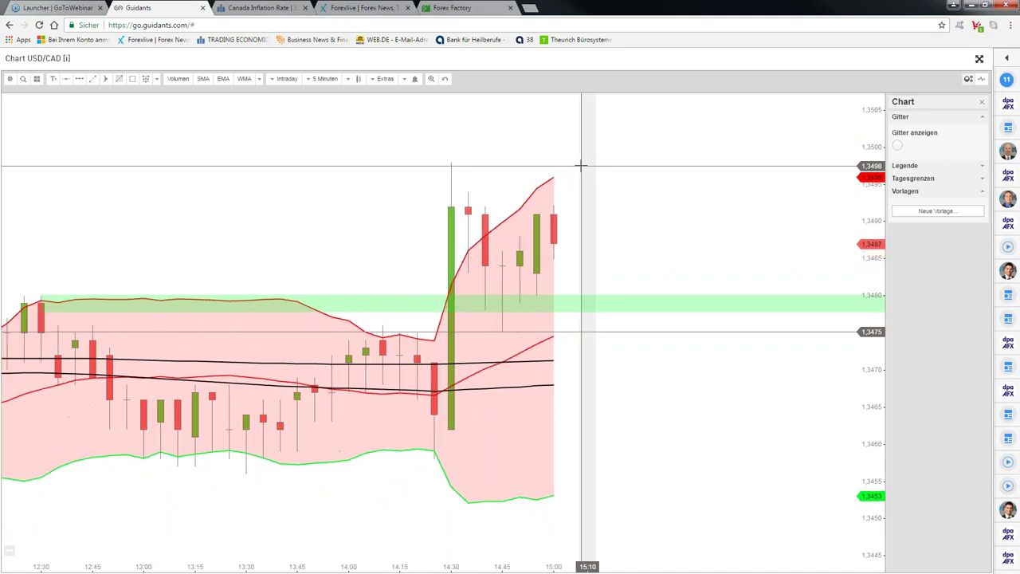
{"action": "scroll", "coordinate": [519, 282], "scroll_direction": "down", "scroll_amount": 1}
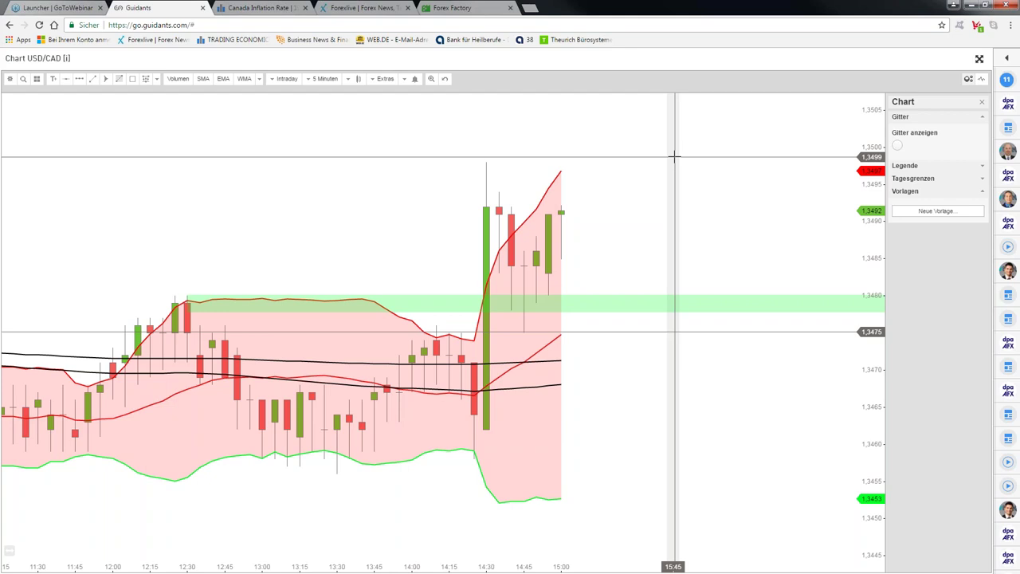
{"action": "key", "text": "Escape"}
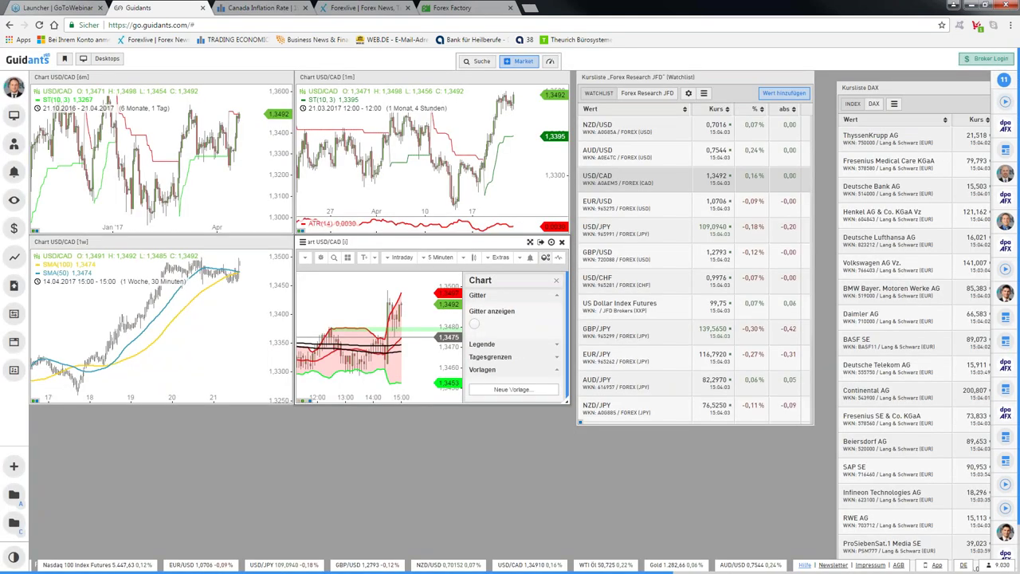
- Load EUR/JPY from the Forex Research JFD watchlist, then switch the linked charts to EUR/USD
{"action": "left_click", "coordinate": [599, 358]}
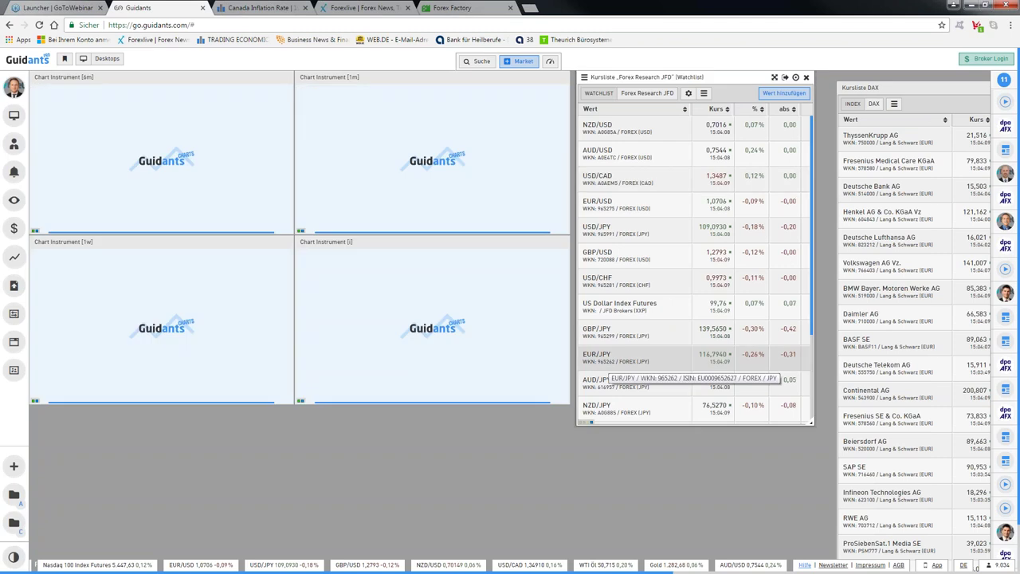
{"action": "scroll", "coordinate": [606, 363], "scroll_direction": "down", "scroll_amount": 2}
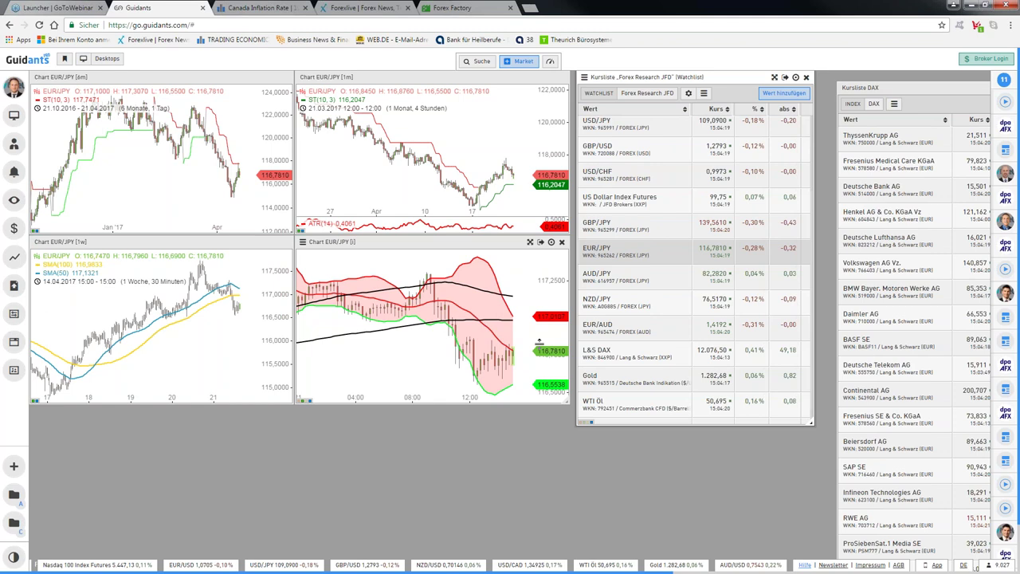
{"action": "scroll", "coordinate": [516, 169], "scroll_direction": "up", "scroll_amount": 1}
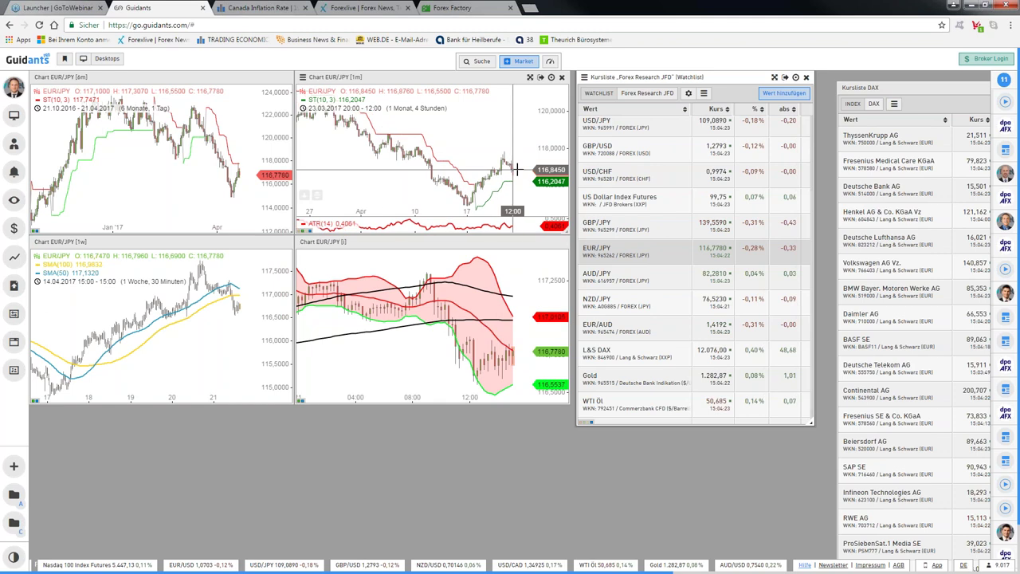
{"action": "scroll", "coordinate": [517, 169], "scroll_direction": "up", "scroll_amount": 1}
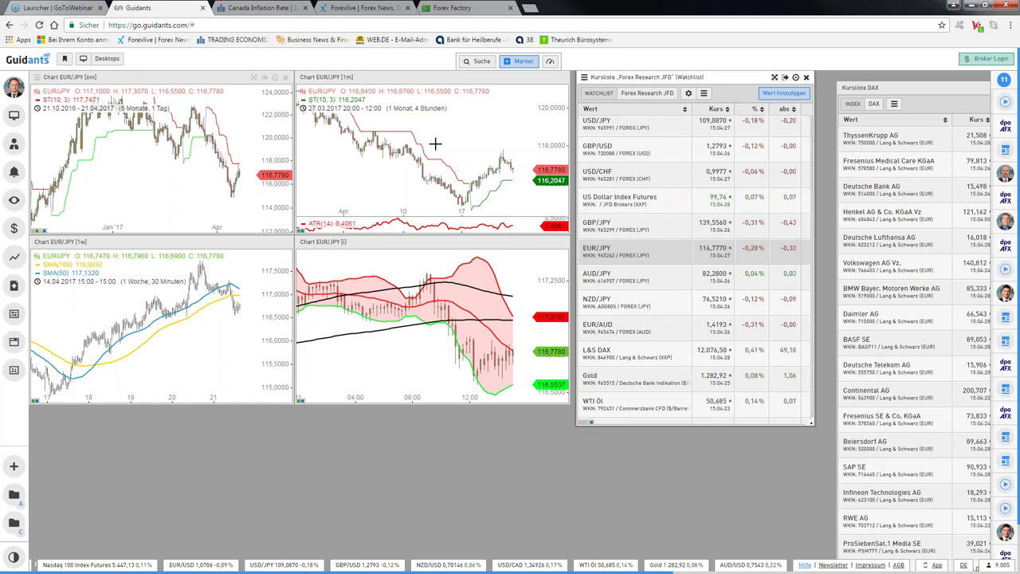
{"action": "scroll", "coordinate": [623, 208], "scroll_direction": "up", "scroll_amount": 2}
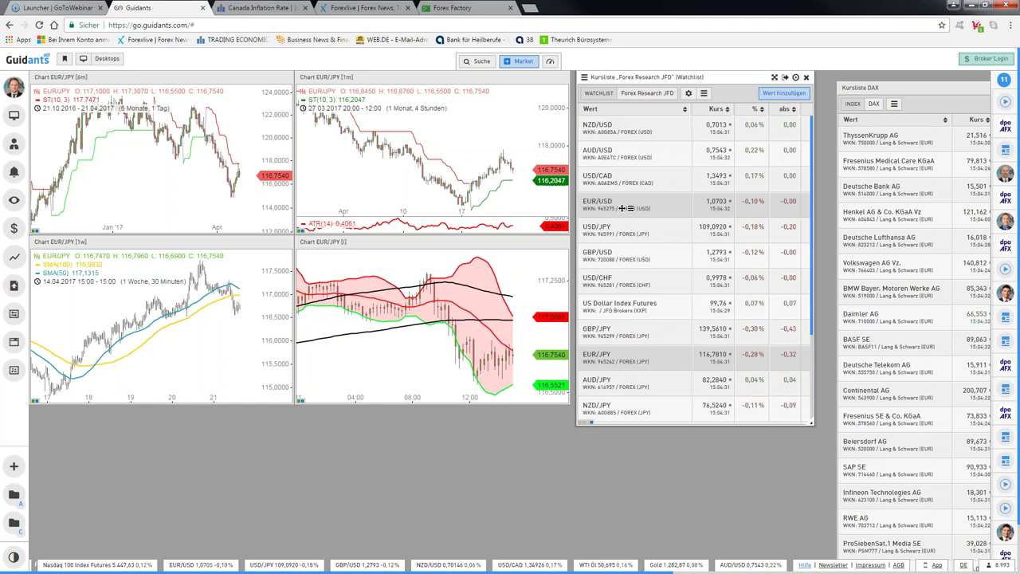
{"action": "left_click", "coordinate": [622, 208]}
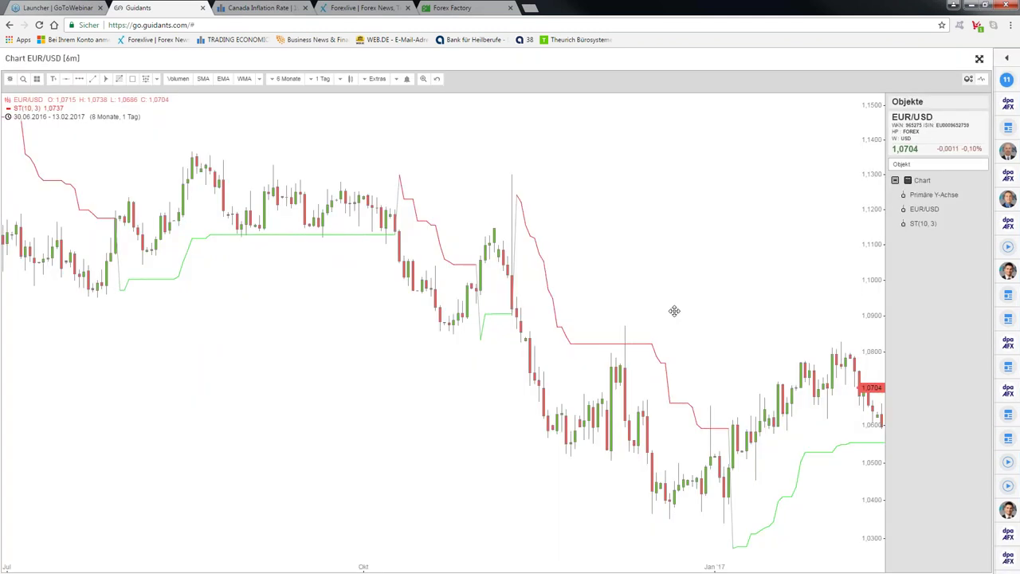
- Move the EUR/USD 6-month chart back to show 18.01.2013–21.05.2013, then return to the dashboard
{"action": "scroll", "coordinate": [674, 311], "scroll_direction": "up", "scroll_amount": 5}
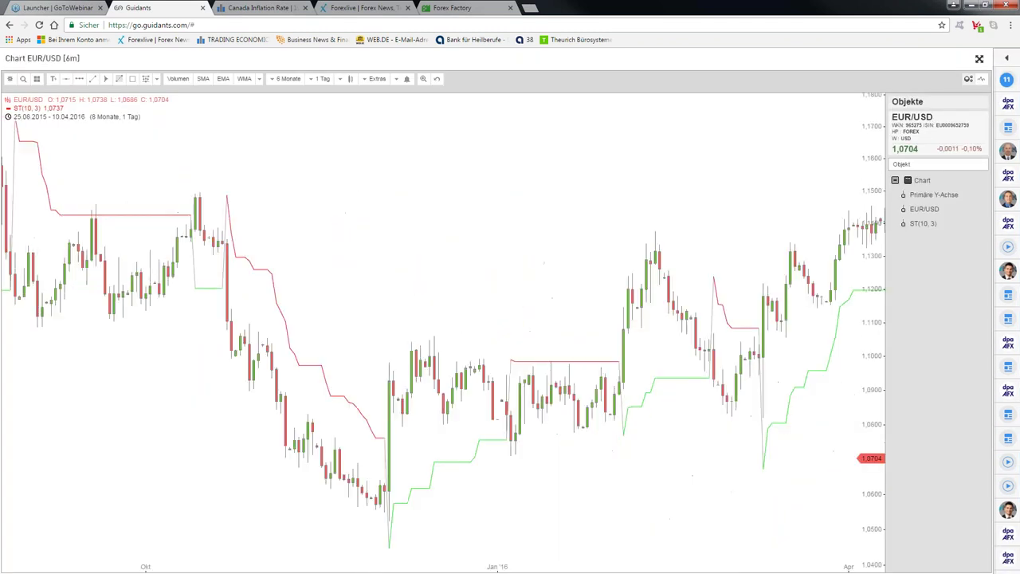
{"action": "scroll", "coordinate": [443, 319], "scroll_direction": "up", "scroll_amount": 5}
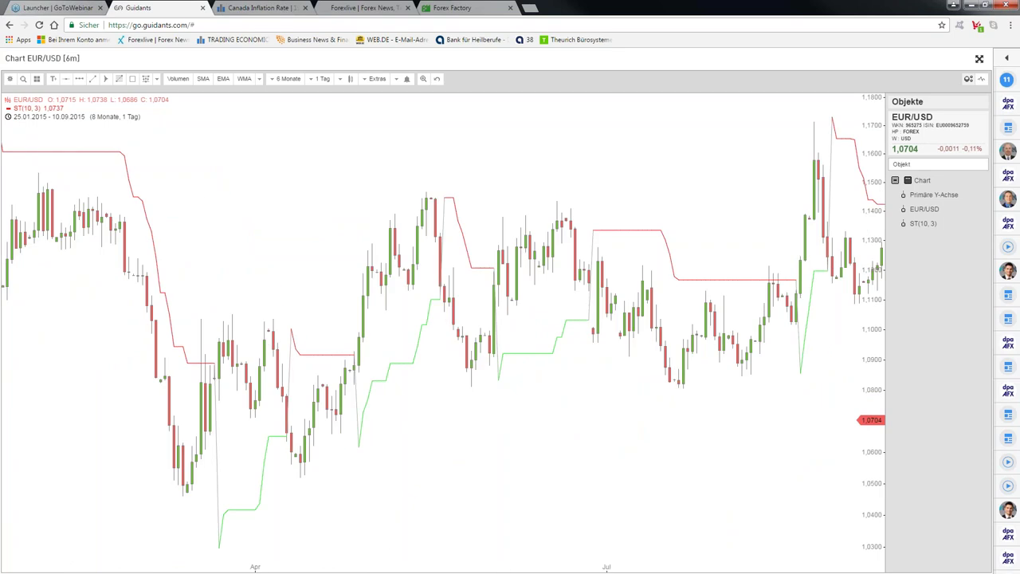
{"action": "scroll", "coordinate": [174, 299], "scroll_direction": "up", "scroll_amount": 3}
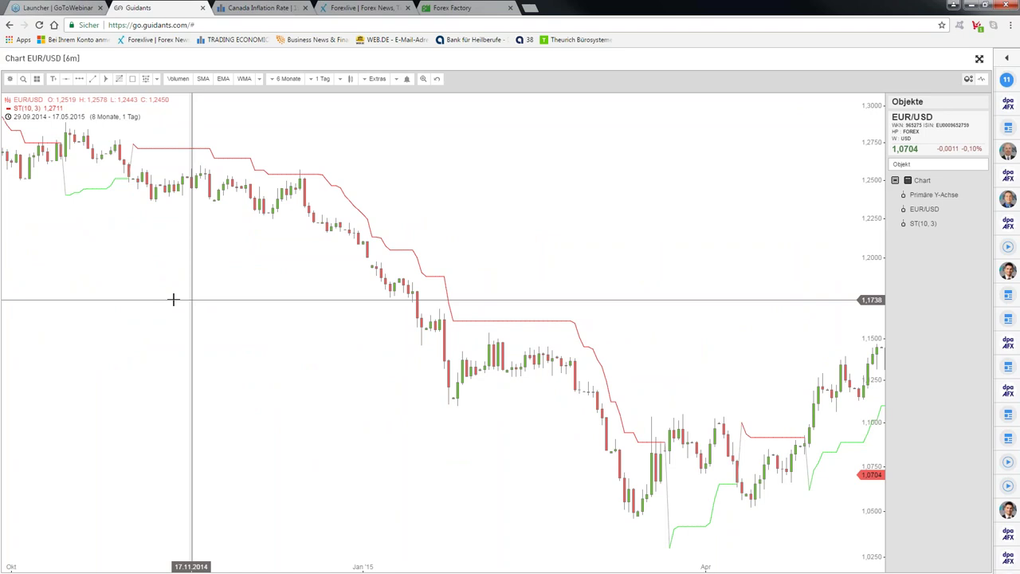
{"action": "left_click_drag", "start_coordinate": [173, 299], "coordinate": [698, 287]}
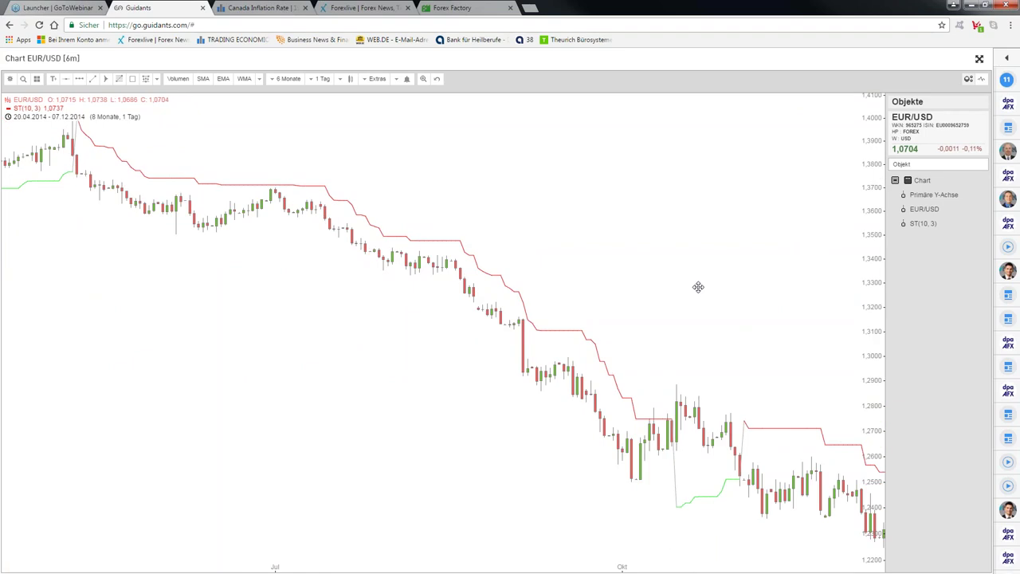
{"action": "scroll", "coordinate": [158, 255], "scroll_direction": "up", "scroll_amount": 5}
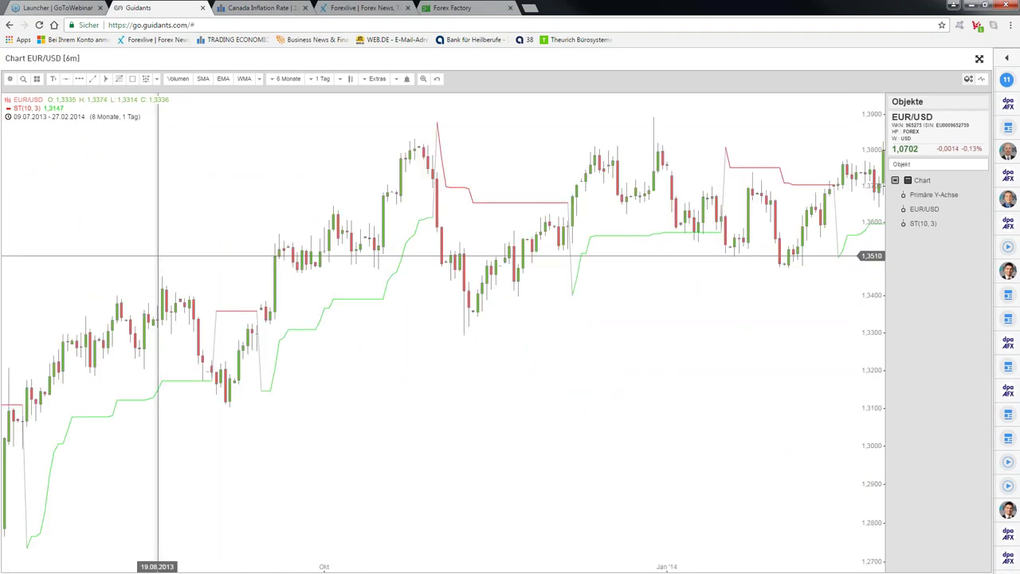
{"action": "scroll", "coordinate": [301, 362], "scroll_direction": "up", "scroll_amount": 5}
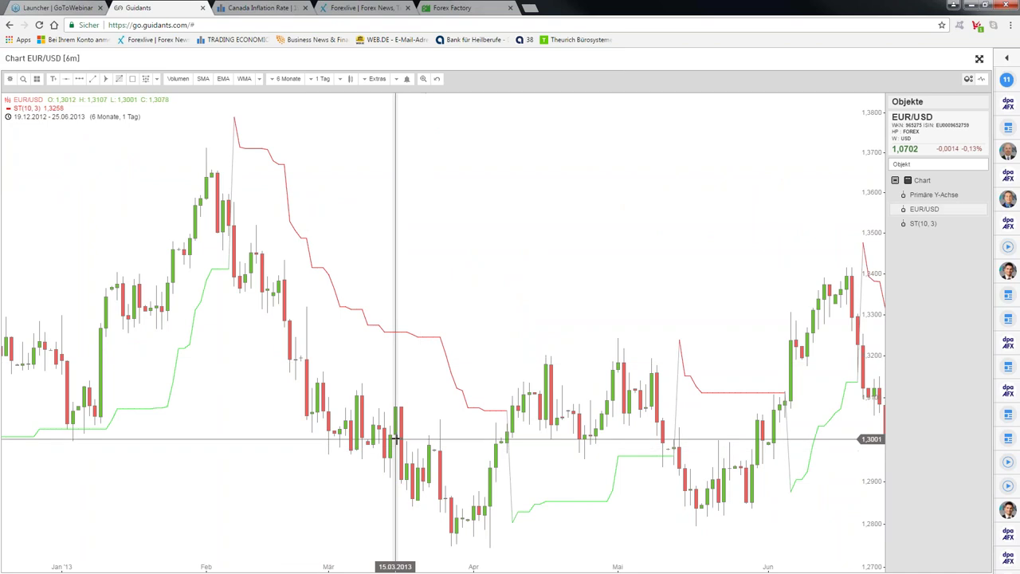
{"action": "scroll", "coordinate": [396, 438], "scroll_direction": "up", "scroll_amount": 2}
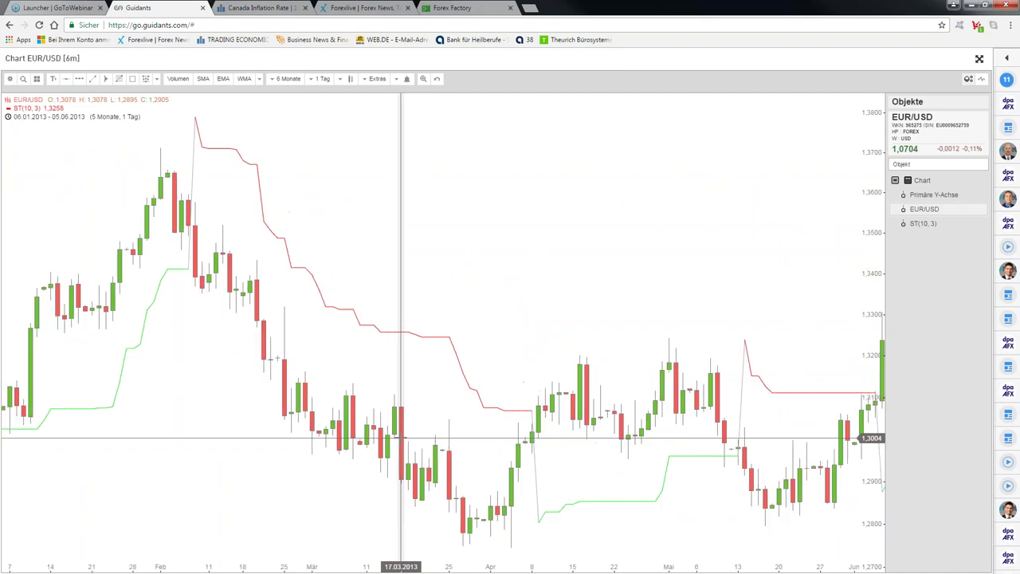
{"action": "scroll", "coordinate": [401, 434], "scroll_direction": "up", "scroll_amount": 2}
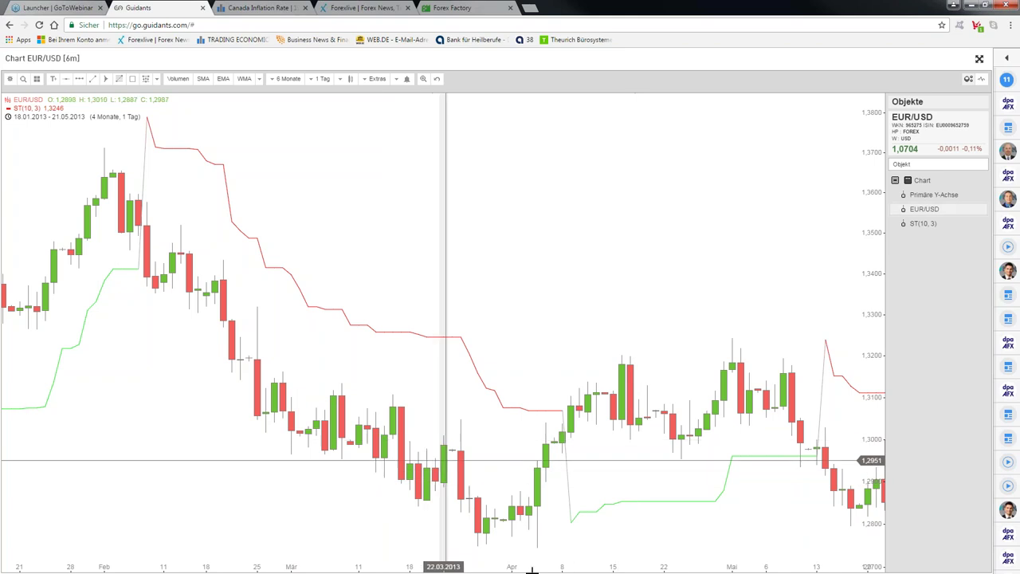
{"action": "left_click", "coordinate": [634, 262]}
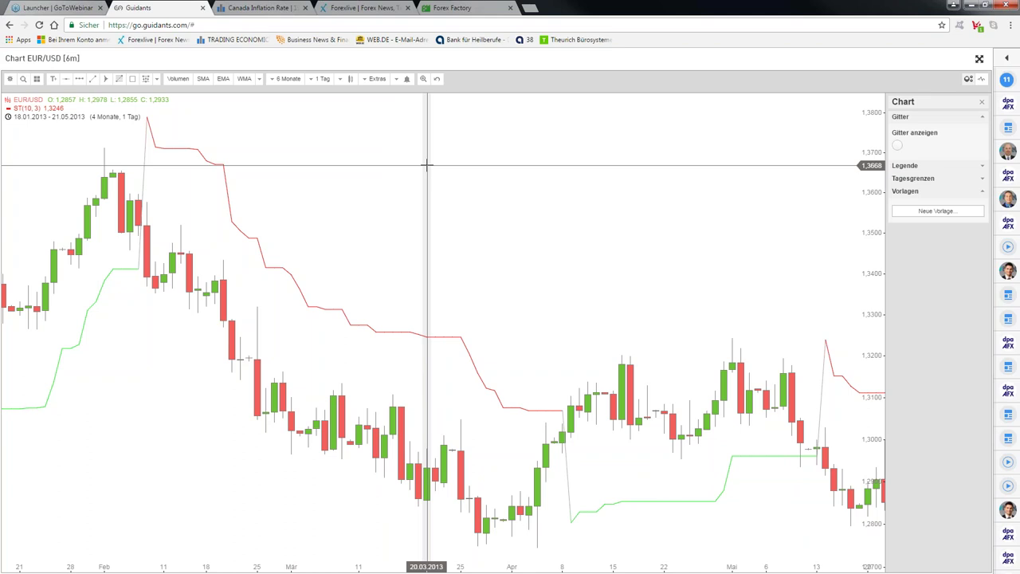
{"action": "key", "text": "Escape"}
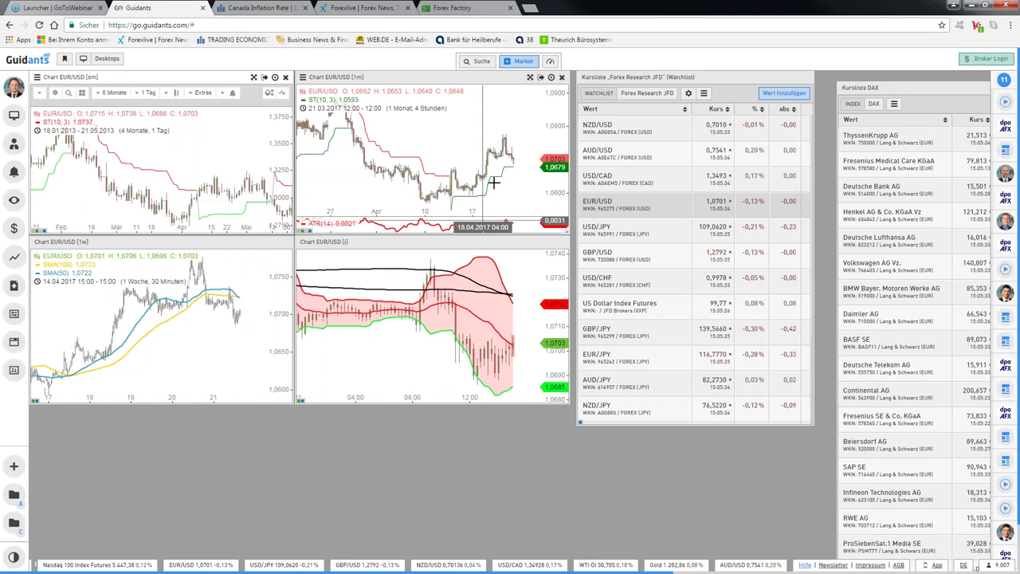
- Draw a red Resistance rectangle along the 1.0875–1.0900 highs of the enlarged EUR/USD 1-month chart
{"action": "double_click", "coordinate": [494, 183]}
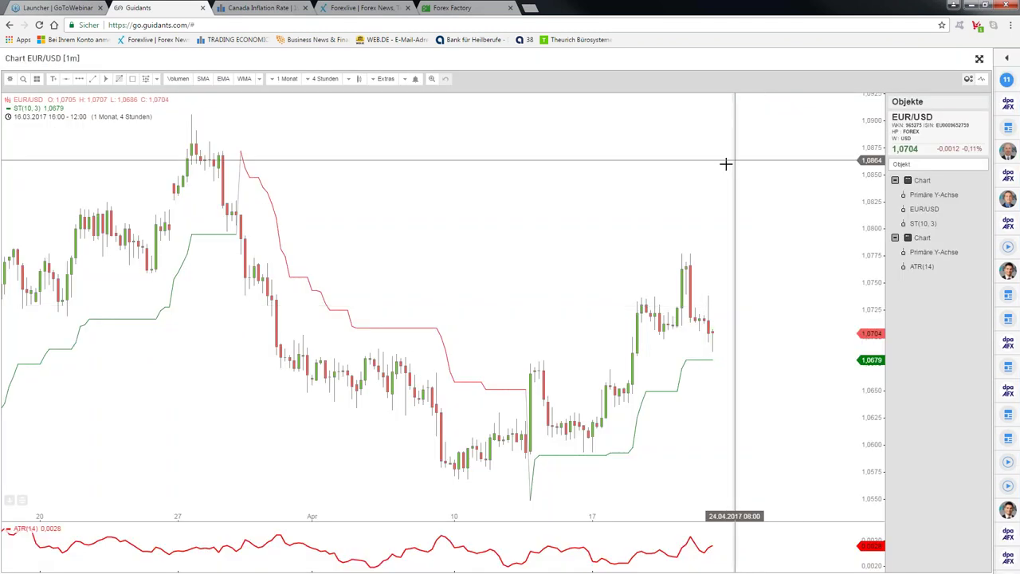
{"action": "scroll", "coordinate": [726, 164], "scroll_direction": "down", "scroll_amount": 2}
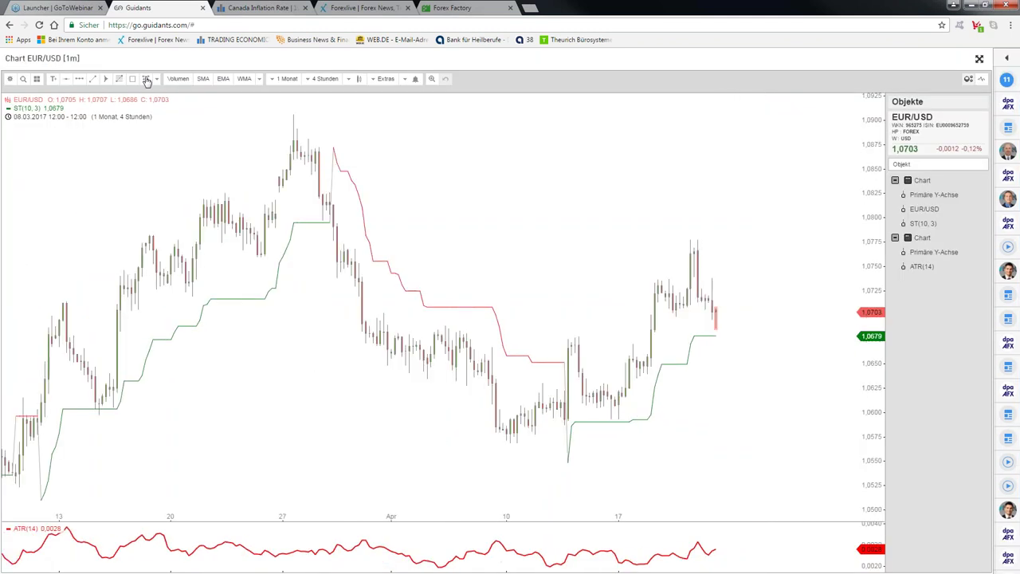
{"action": "left_click", "coordinate": [138, 81]}
{"action": "left_click_drag", "start_coordinate": [286, 113], "coordinate": [460, 143]}
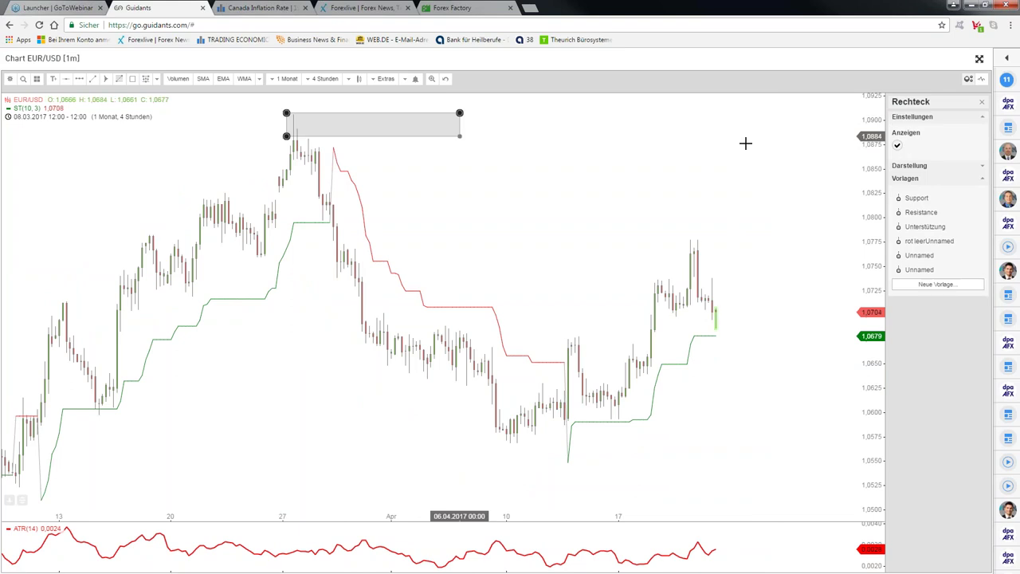
{"action": "left_click", "coordinate": [926, 217]}
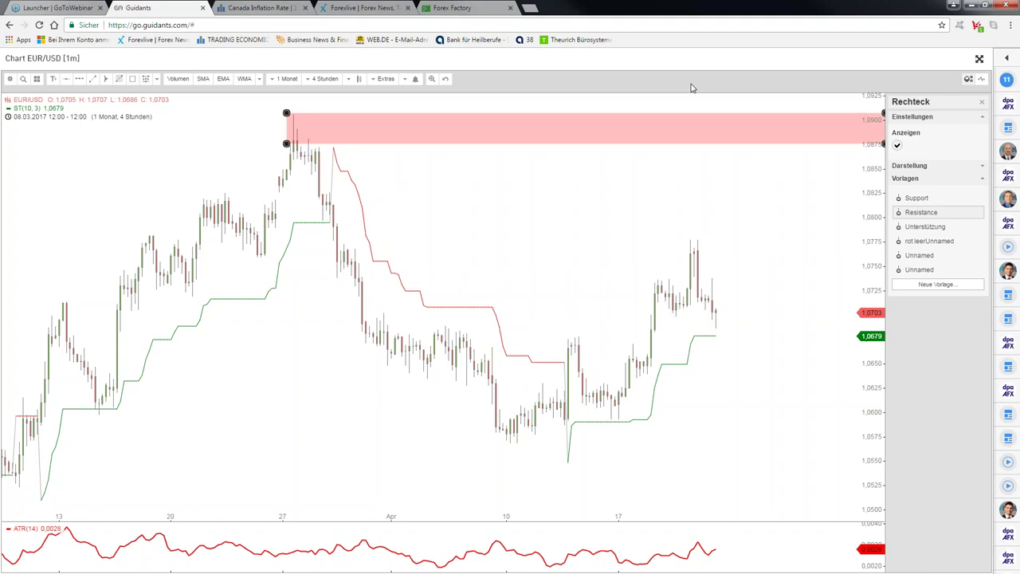
{"action": "key", "text": "Escape"}
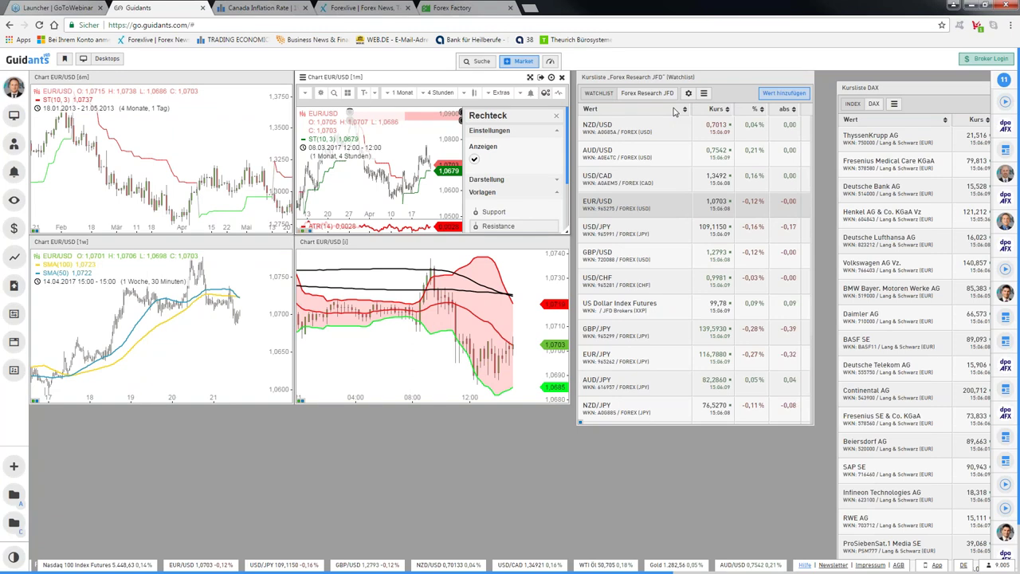
- Search for 'nasdaq' and load the Nasdaq-100 instrument
{"action": "left_click", "coordinate": [784, 92]}
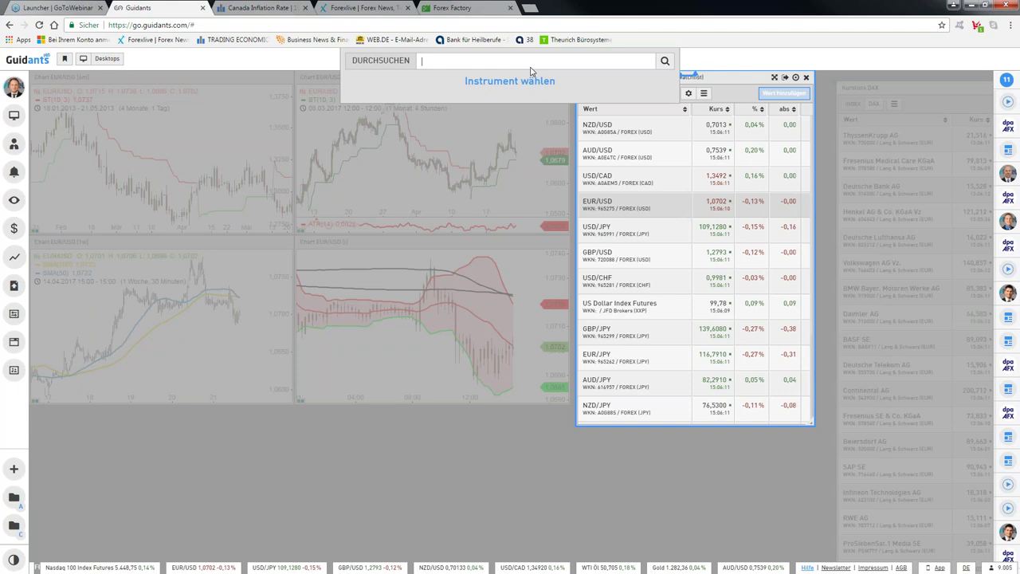
{"action": "type", "text": "nasdaq"}
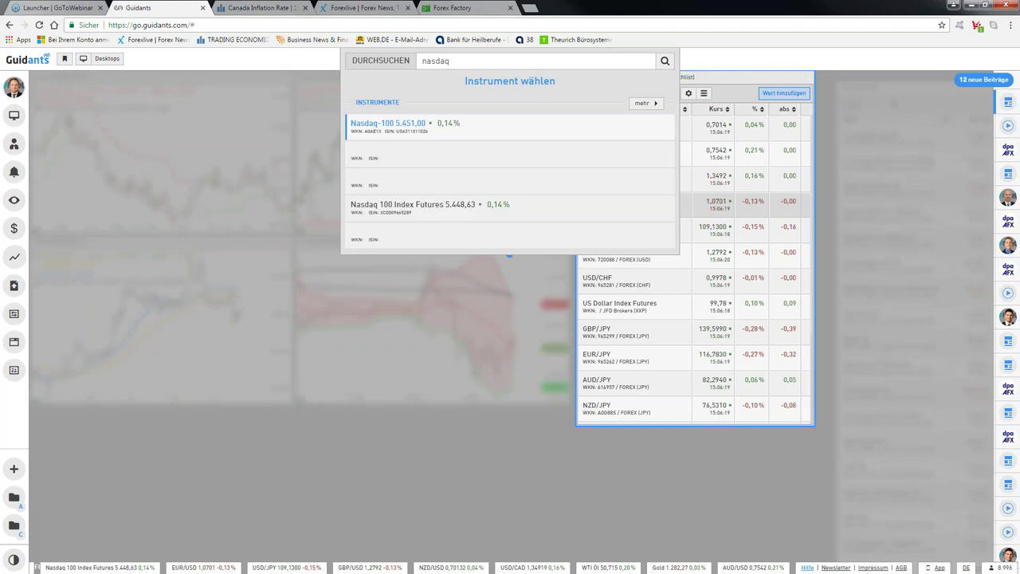
{"action": "key", "text": "Return"}
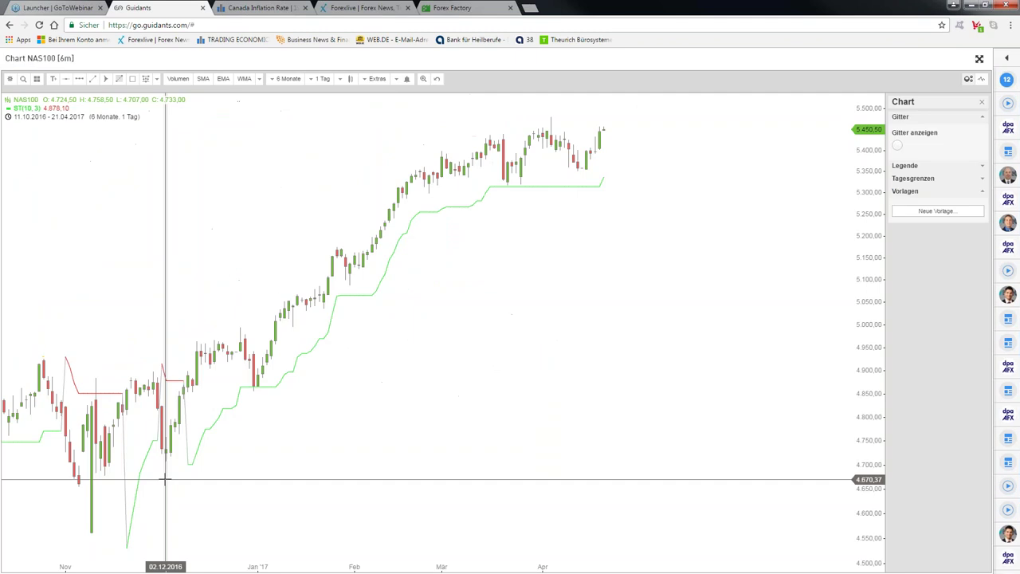
- Pan the daily NAS100 chart and place a horizontal line at the 5,480.63 high
{"action": "scroll", "coordinate": [403, 205], "scroll_direction": "down", "scroll_amount": 2}
{"action": "scroll", "coordinate": [683, 212], "scroll_direction": "up", "scroll_amount": 2}
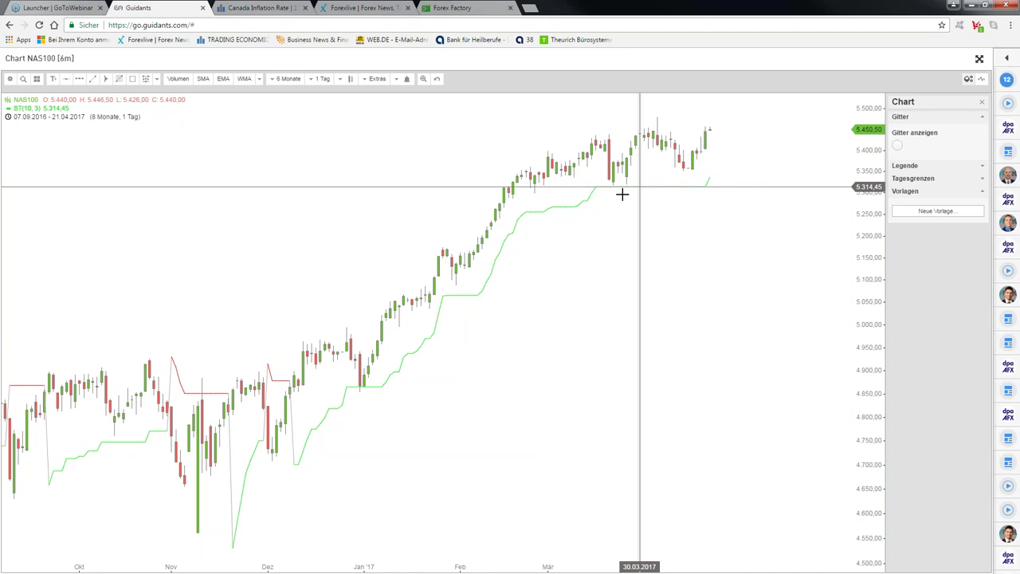
{"action": "scroll", "coordinate": [623, 194], "scroll_direction": "down", "scroll_amount": 1}
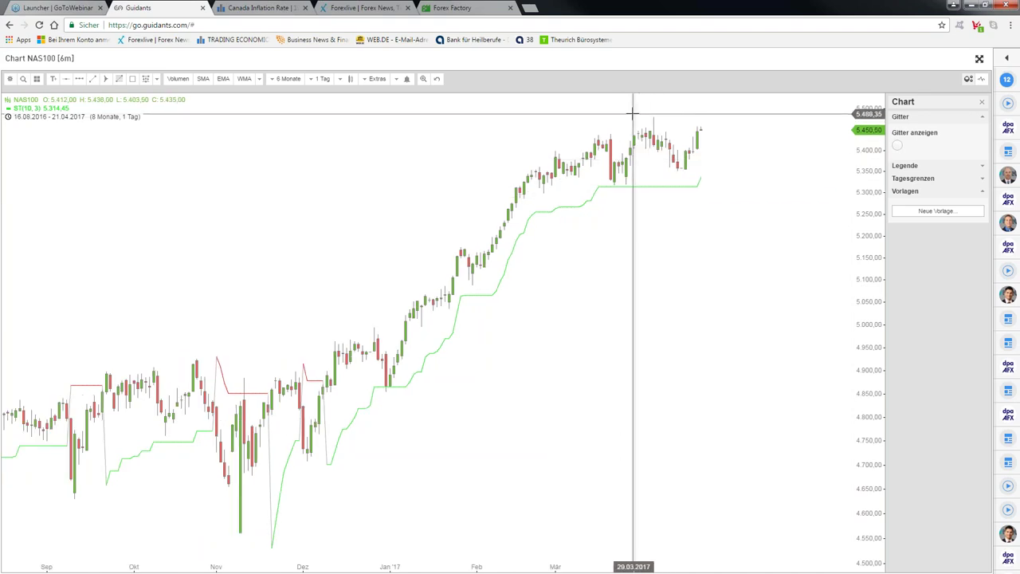
{"action": "left_click_drag", "start_coordinate": [632, 114], "coordinate": [603, 114]}
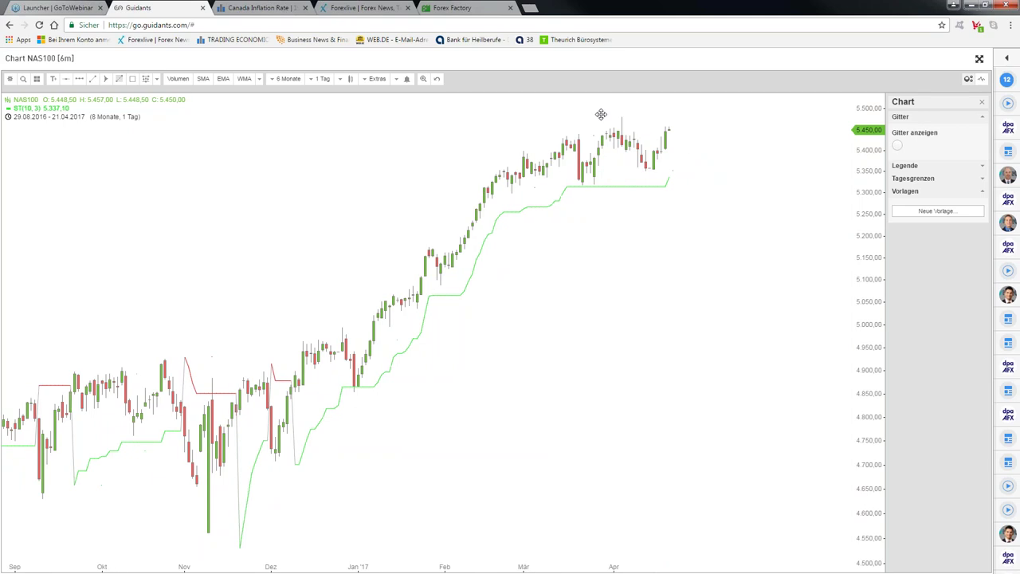
{"action": "left_click", "coordinate": [79, 78]}
{"action": "left_click", "coordinate": [681, 117]}
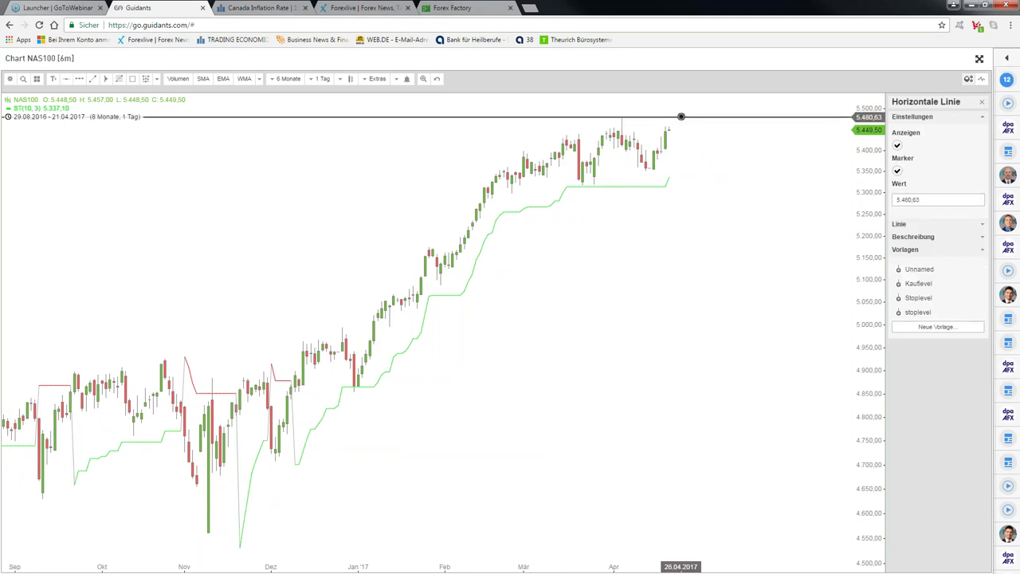
- Zoom the chart out and open the 6 Monate time-range dropdown
{"action": "scroll", "coordinate": [681, 118], "scroll_direction": "up", "scroll_amount": 1}
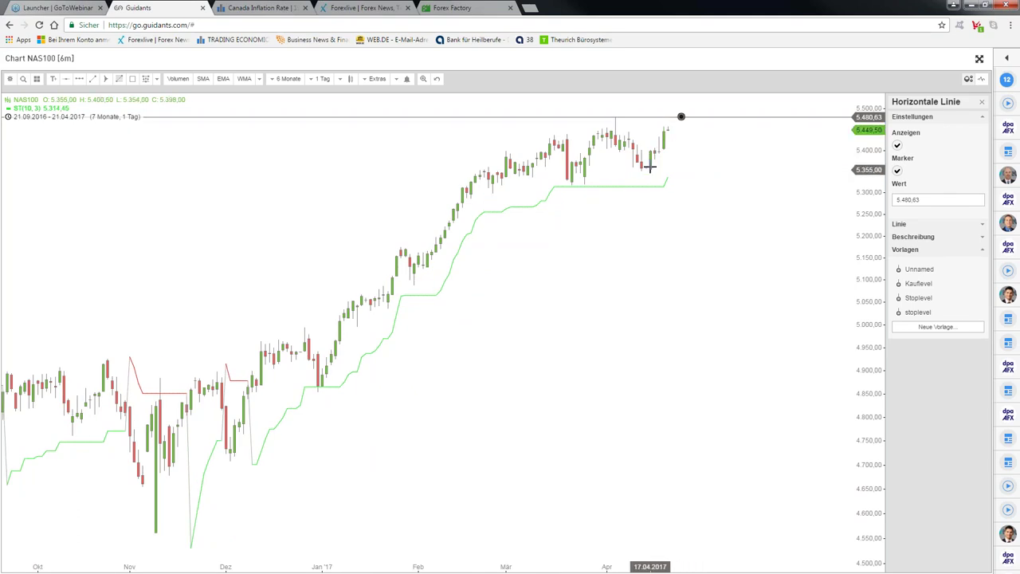
{"action": "scroll", "coordinate": [650, 166], "scroll_direction": "down", "scroll_amount": 2}
{"action": "scroll", "coordinate": [649, 167], "scroll_direction": "down", "scroll_amount": 1}
{"action": "scroll", "coordinate": [650, 166], "scroll_direction": "down", "scroll_amount": 1}
{"action": "scroll", "coordinate": [650, 166], "scroll_direction": "down", "scroll_amount": 1}
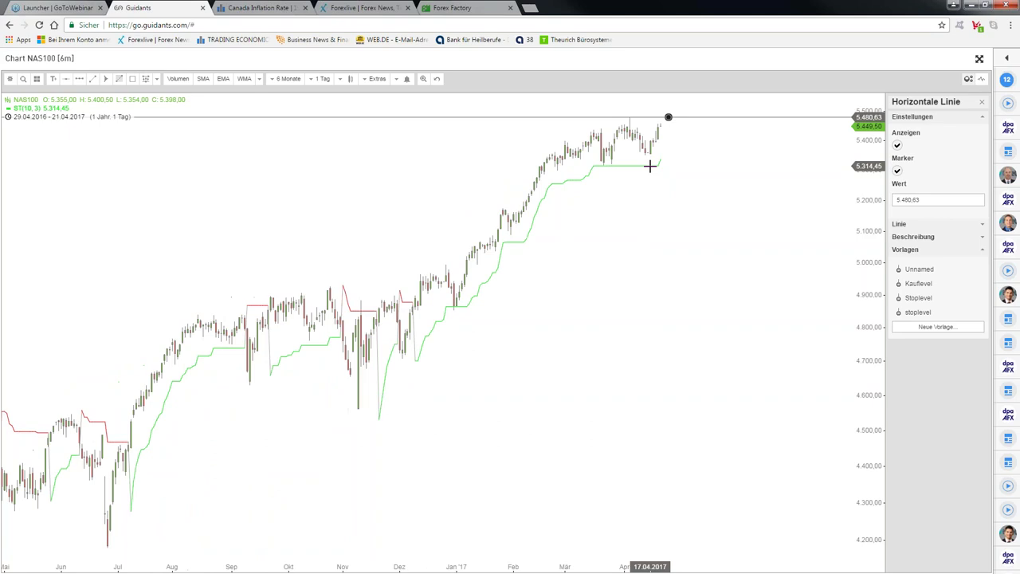
{"action": "scroll", "coordinate": [650, 166], "scroll_direction": "down", "scroll_amount": 1}
{"action": "left_click", "coordinate": [287, 78]}
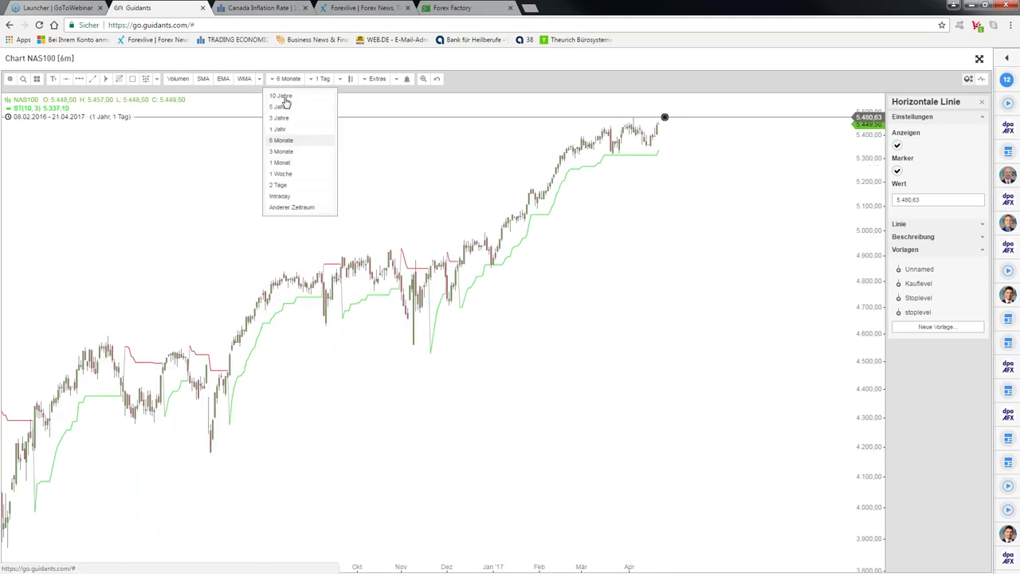
- Set the NAS100 chart range to 10 Jahre and deselect the 5,480.63 line
{"action": "left_click", "coordinate": [284, 97]}
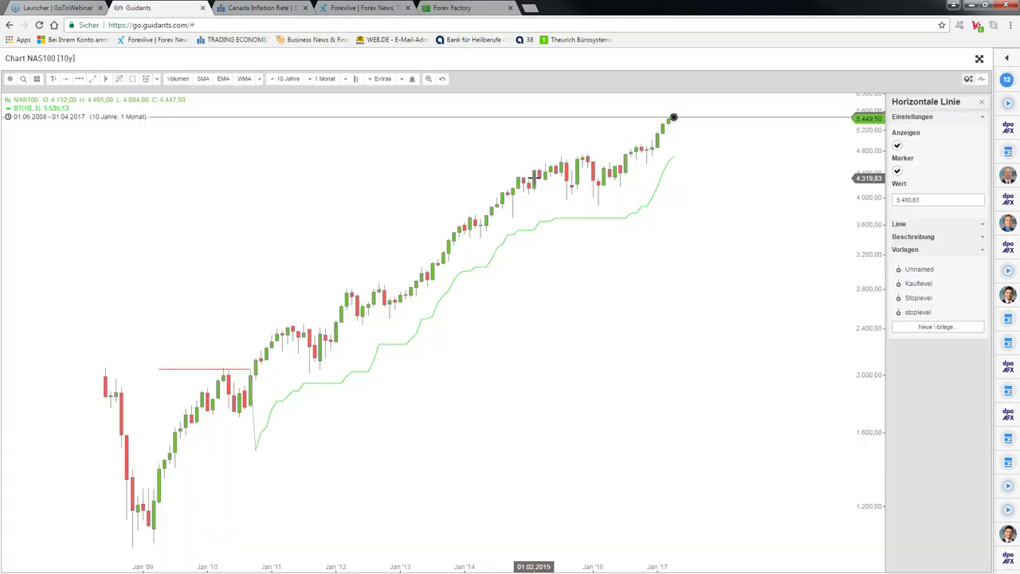
{"action": "scroll", "coordinate": [533, 177], "scroll_direction": "up", "scroll_amount": 1}
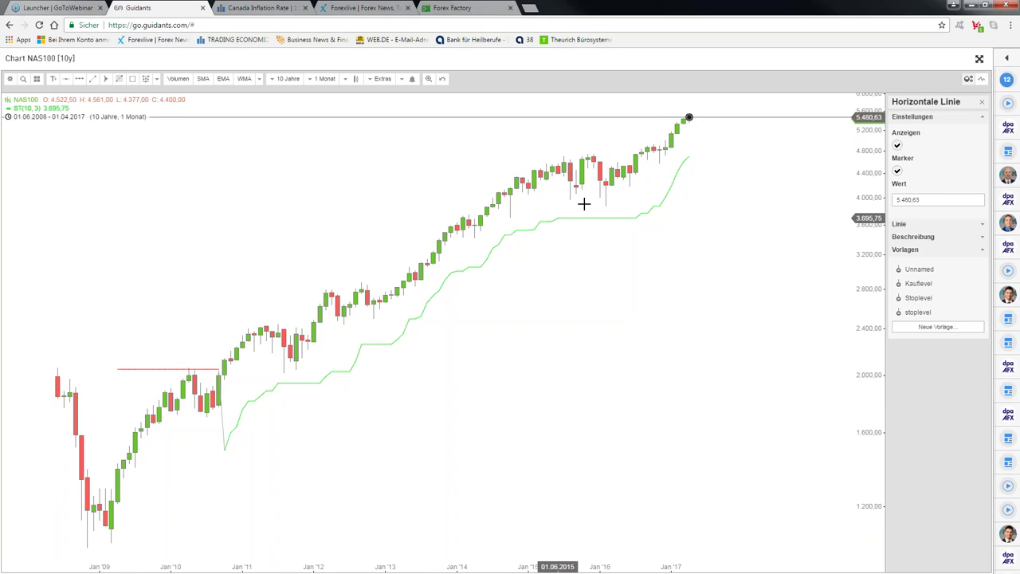
{"action": "left_click", "coordinate": [695, 167]}
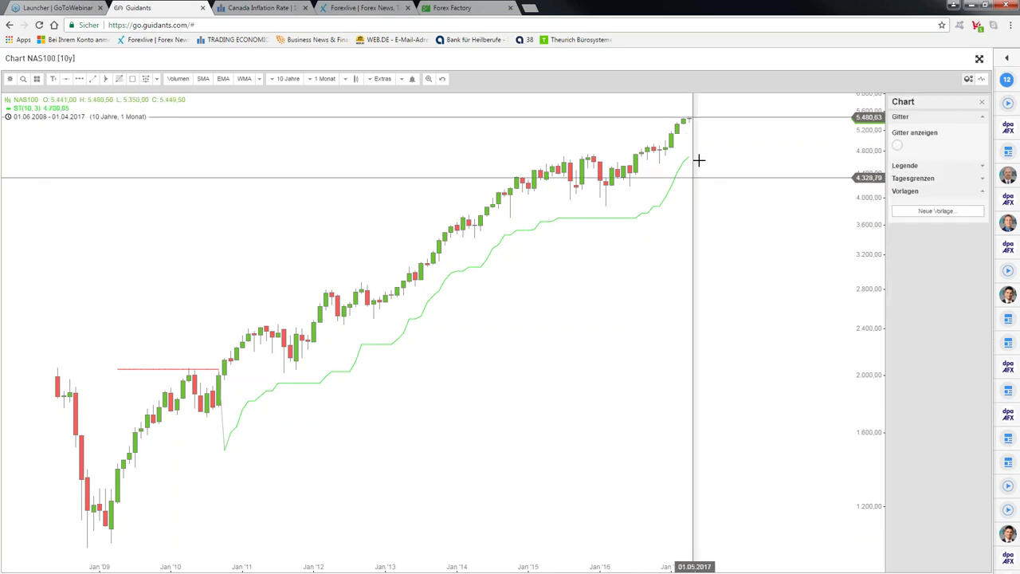
{"action": "scroll", "coordinate": [708, 130], "scroll_direction": "up", "scroll_amount": 1}
{"action": "scroll", "coordinate": [709, 130], "scroll_direction": "down", "scroll_amount": 1}
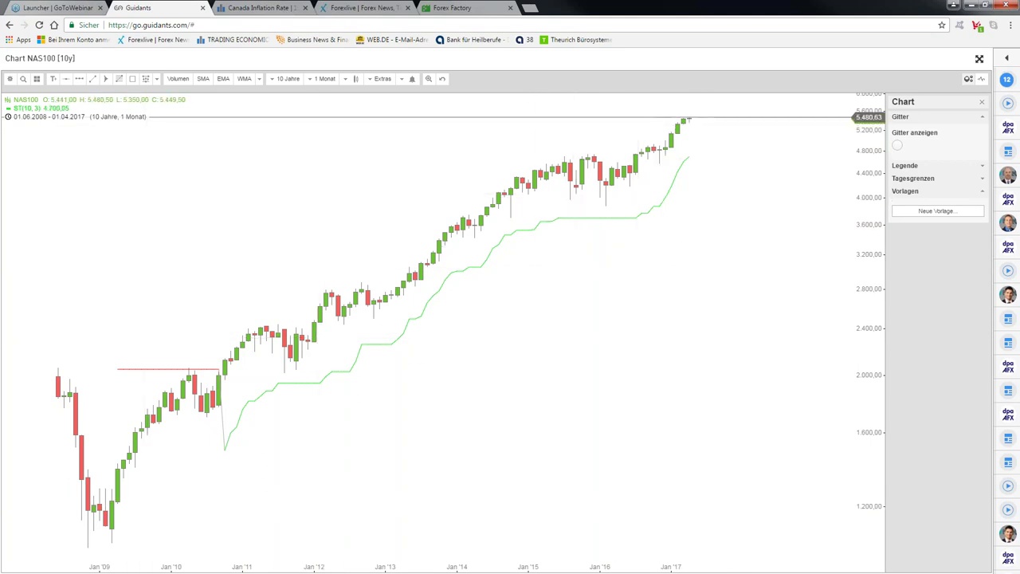
- Draw a Fibonacci retracement between the 5,561.69 latest high and the 1,038.98 low of 2009
{"action": "left_click", "coordinate": [122, 81]}
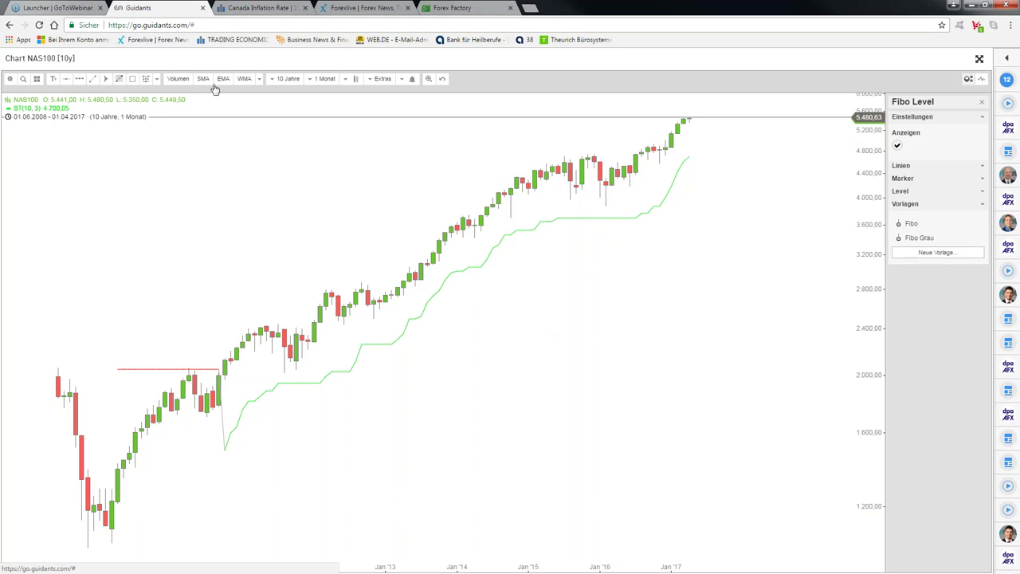
{"action": "left_click", "coordinate": [690, 114]}
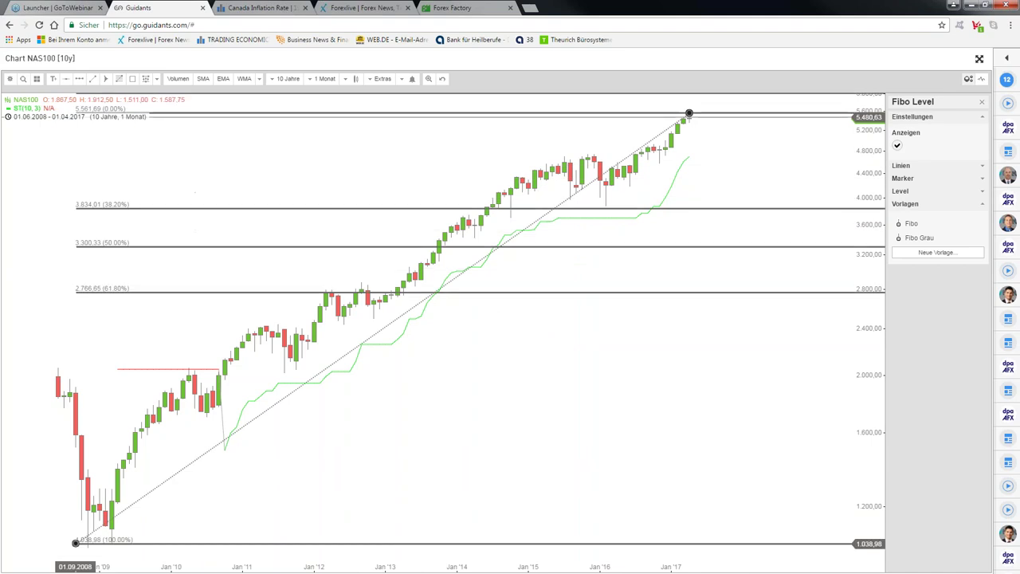
{"action": "left_click", "coordinate": [76, 539]}
{"action": "left_click", "coordinate": [701, 122]}
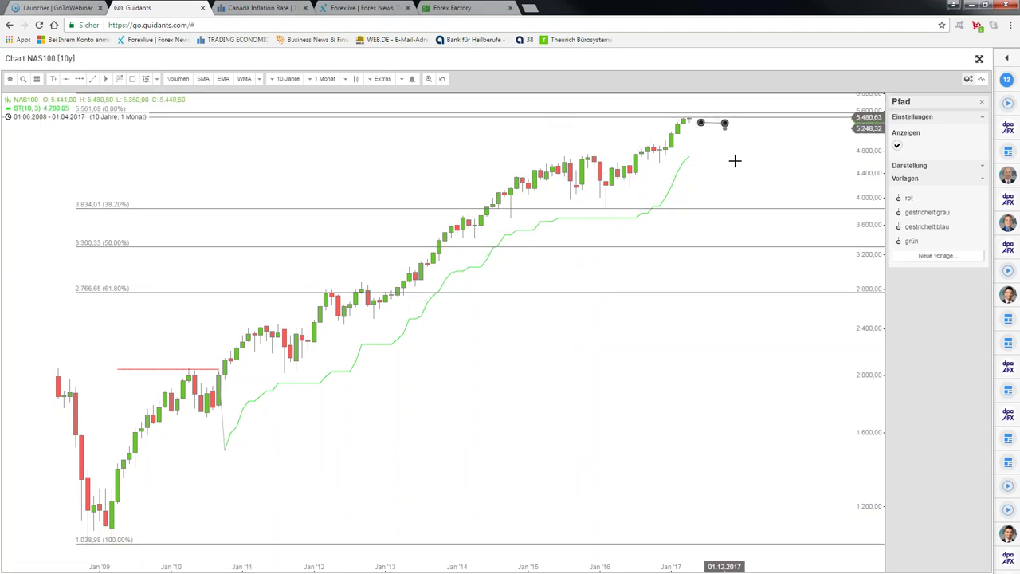
- Sketch a four-point gestrichelt blau path of projected NAS100 prices, then return to the dashboard
{"action": "left_click", "coordinate": [760, 224]}
{"action": "left_click", "coordinate": [796, 142]}
{"action": "left_click", "coordinate": [831, 173]}
{"action": "left_click", "coordinate": [862, 101]}
{"action": "left_click", "coordinate": [918, 226]}
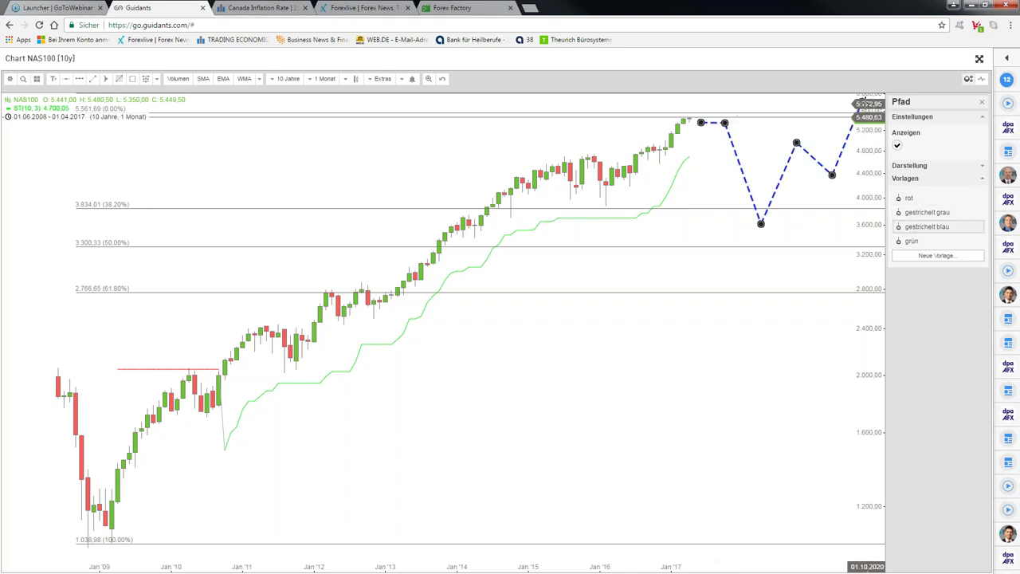
{"action": "double_click", "coordinate": [861, 103]}
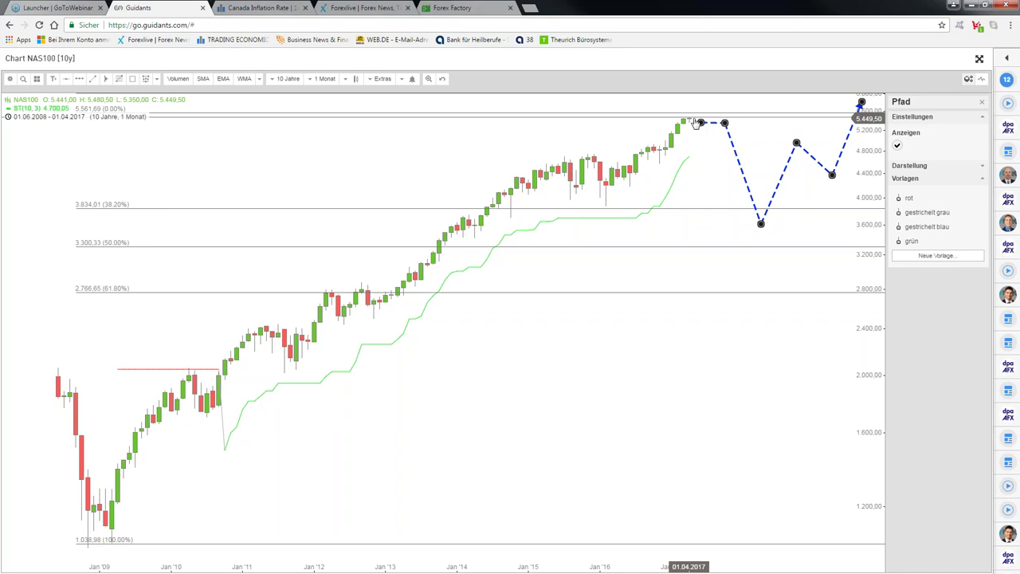
{"action": "left_click", "coordinate": [573, 231]}
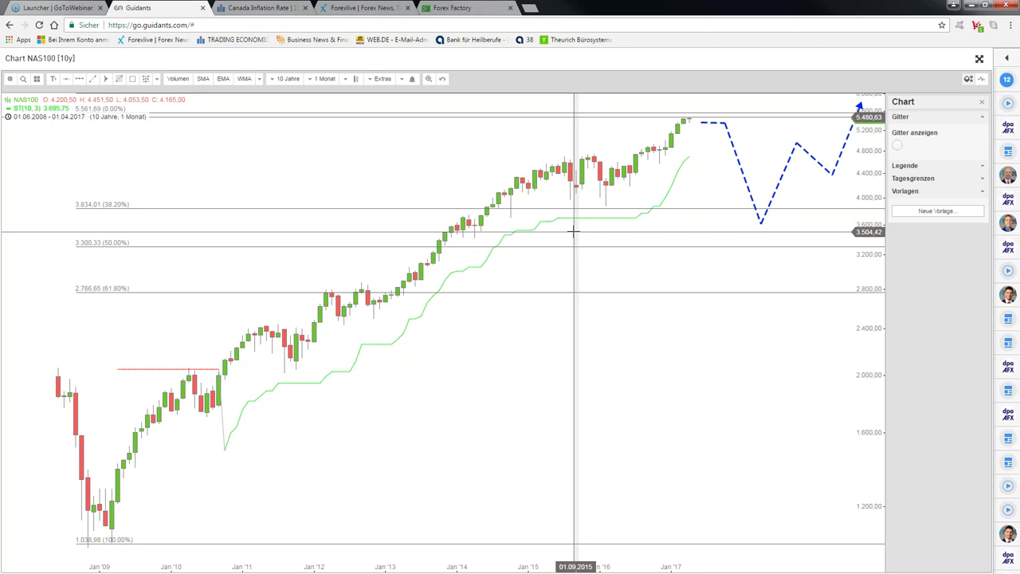
{"action": "key", "text": "Escape"}
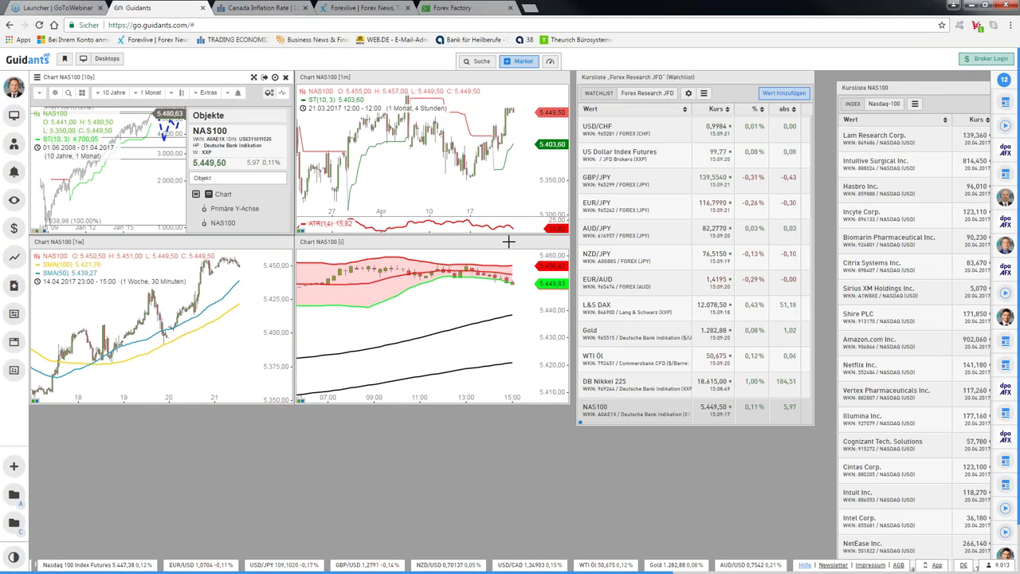
- Open the 10-year NAS100 chart's display settings and close them again
{"action": "left_click", "coordinate": [269, 92]}
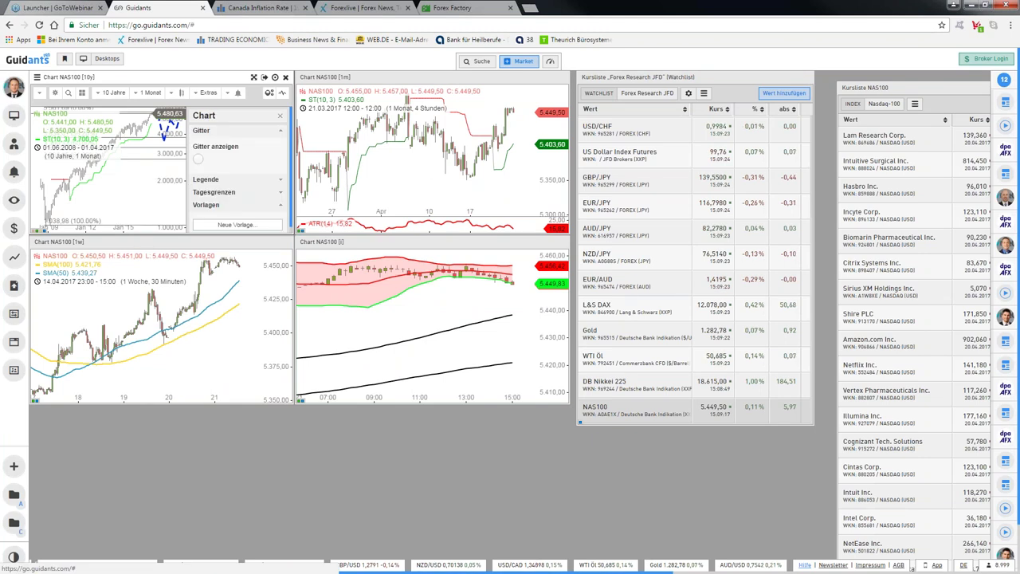
{"action": "left_click", "coordinate": [280, 115]}
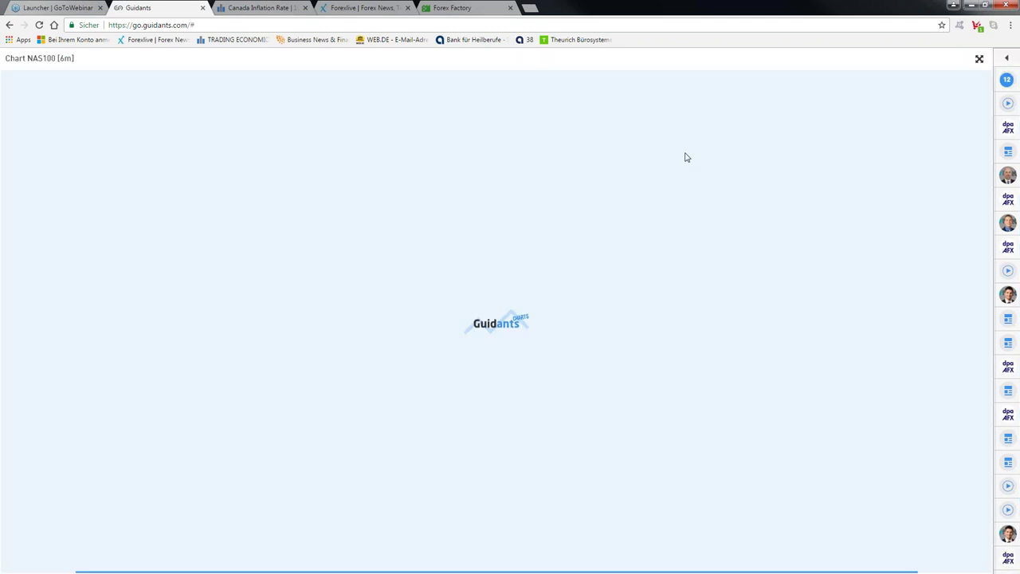
- Zoom the NAS100 daily chart out to about 11 months from June 2016 and bring up its instrument search
{"action": "scroll", "coordinate": [777, 120], "scroll_direction": "down", "scroll_amount": 2}
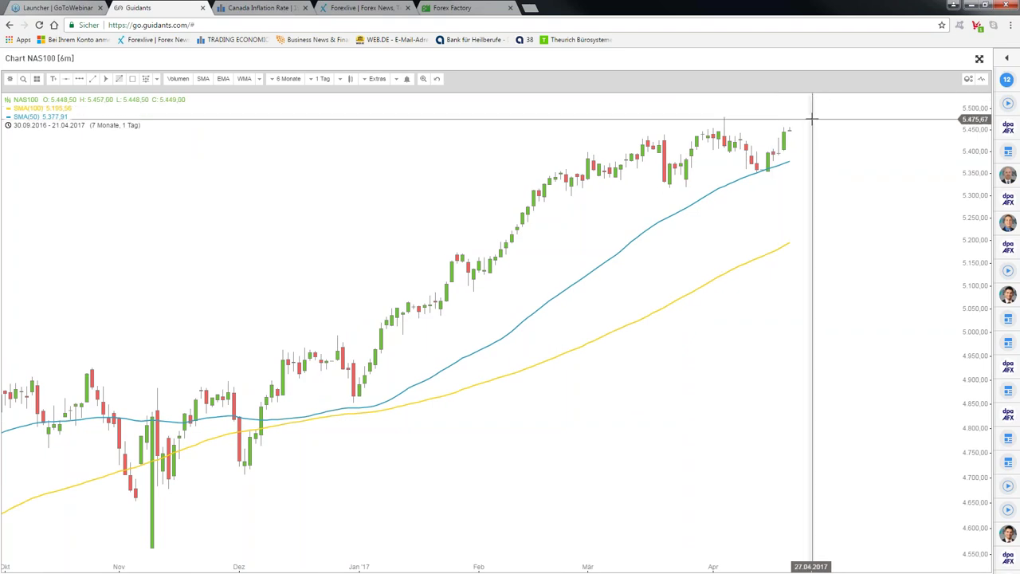
{"action": "scroll", "coordinate": [812, 117], "scroll_direction": "down", "scroll_amount": 1}
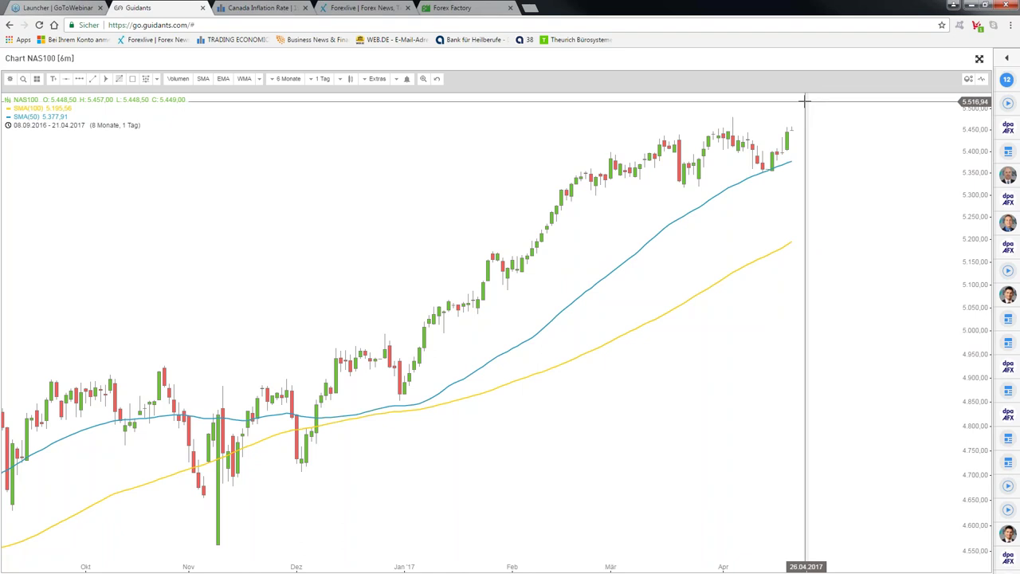
{"action": "scroll", "coordinate": [805, 101], "scroll_direction": "down", "scroll_amount": 1}
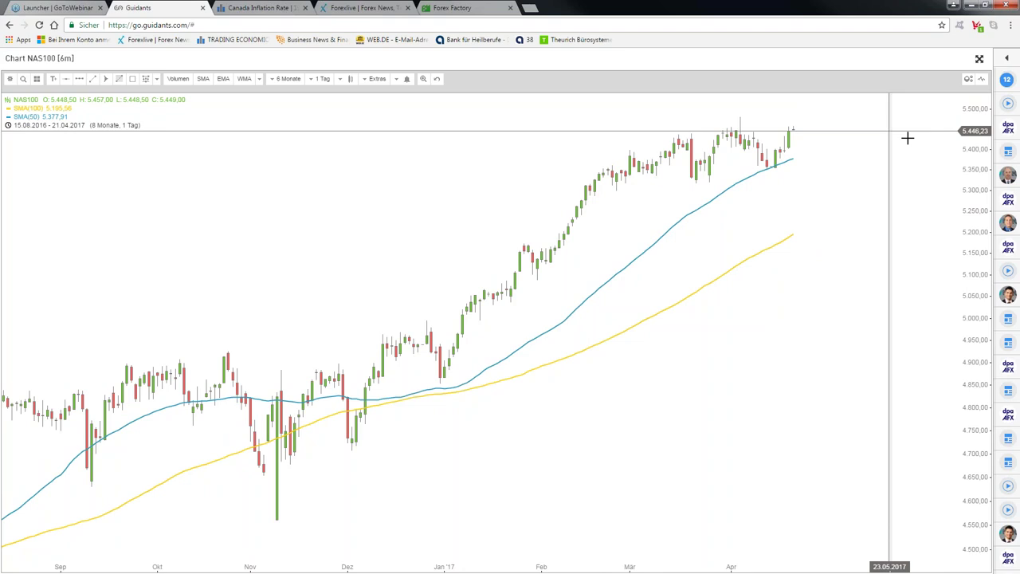
{"action": "scroll", "coordinate": [978, 134], "scroll_direction": "down", "scroll_amount": 1}
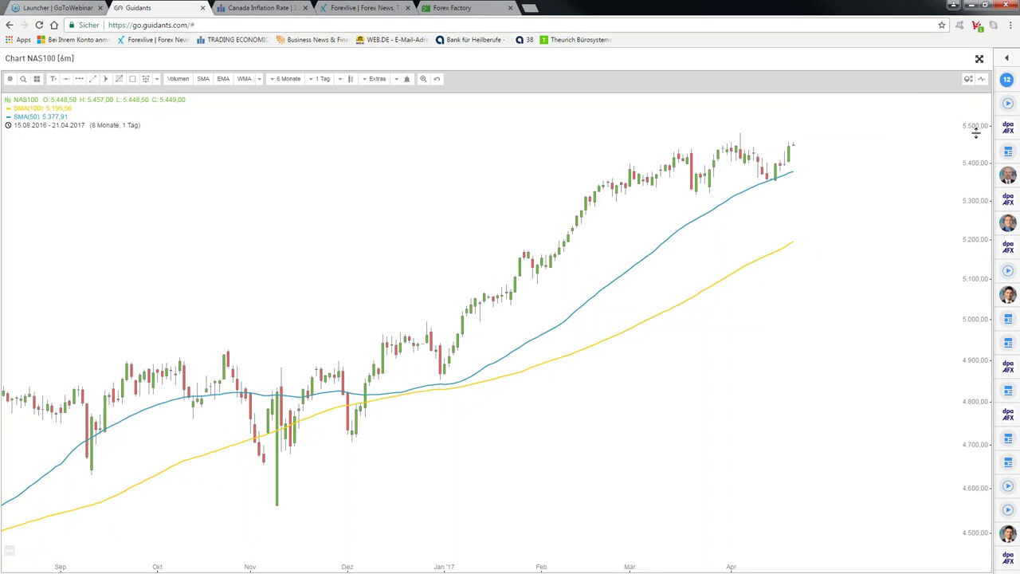
{"action": "scroll", "coordinate": [976, 133], "scroll_direction": "down", "scroll_amount": 1}
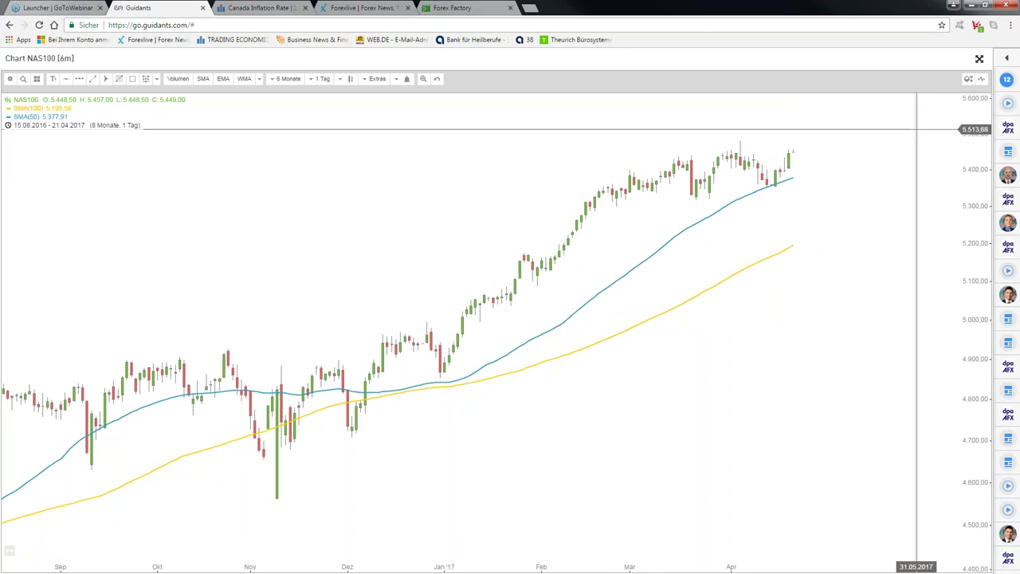
{"action": "scroll", "coordinate": [914, 127], "scroll_direction": "down", "scroll_amount": 1}
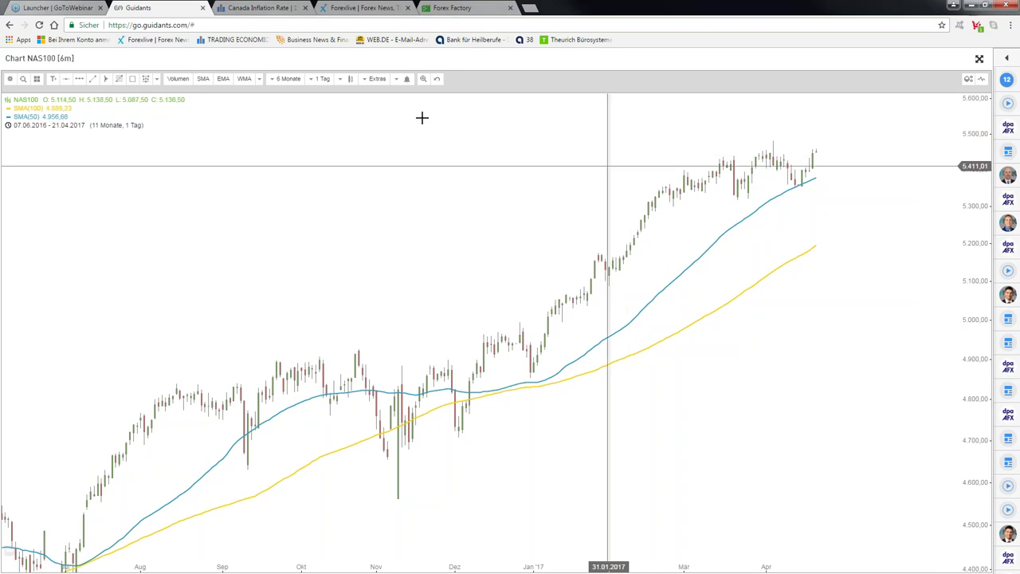
{"action": "left_click", "coordinate": [24, 78]}
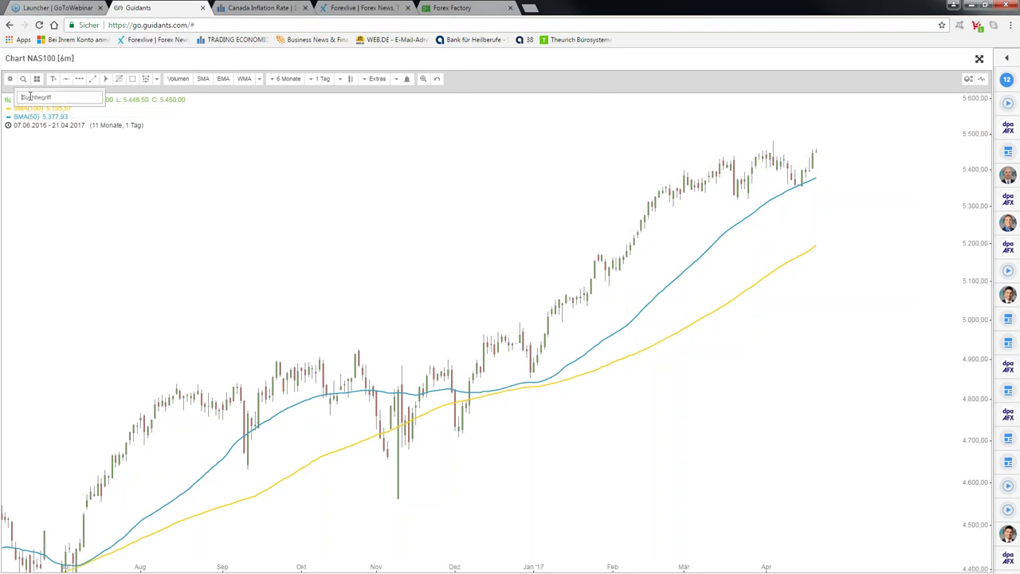
- Search 's&p' in place of 'russel' and load the S&P 500 index into the enlarged chart
{"action": "type", "text": "russel"}
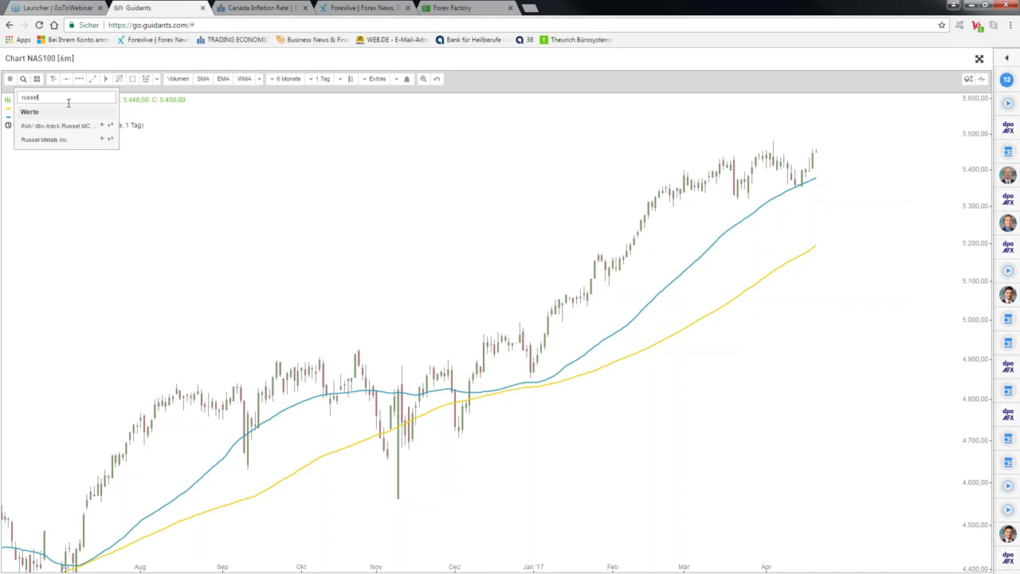
{"action": "key", "text": "BackSpace"}
{"action": "key", "text": "BackSpace"}
{"action": "key", "text": "BackSpace"}
{"action": "type", "text": "s"}
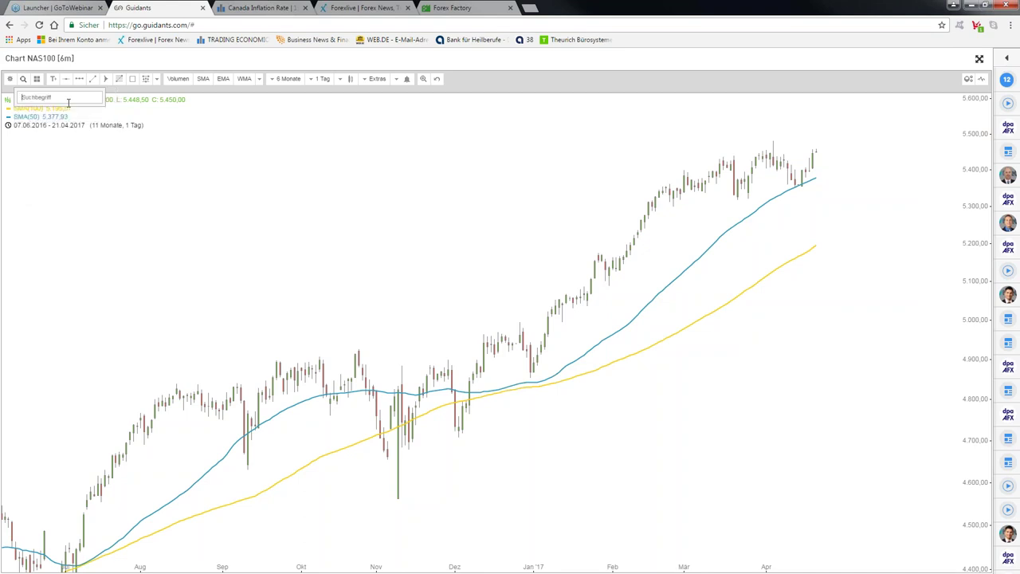
{"action": "type", "text": "&p"}
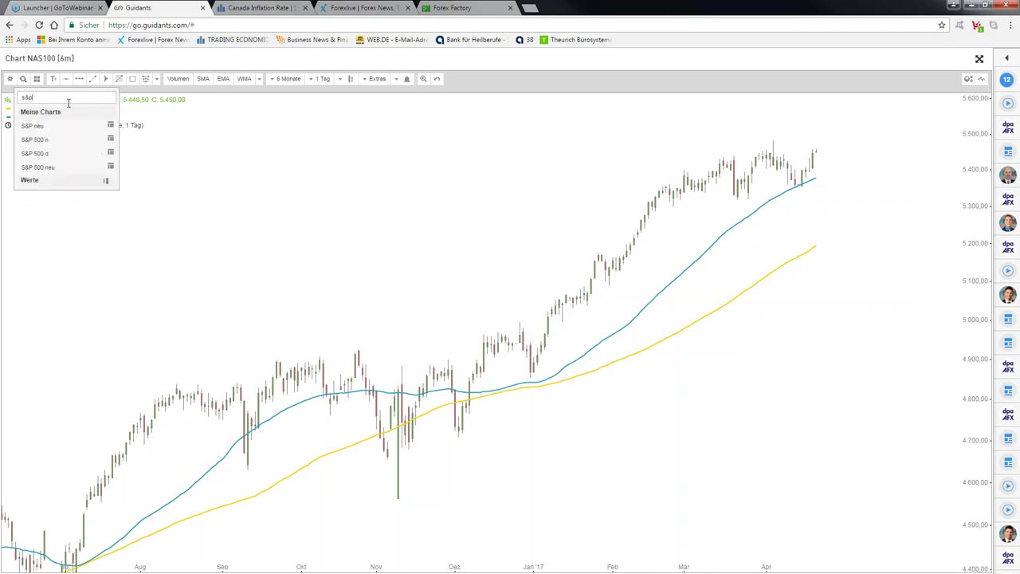
{"action": "key", "text": "Down"}
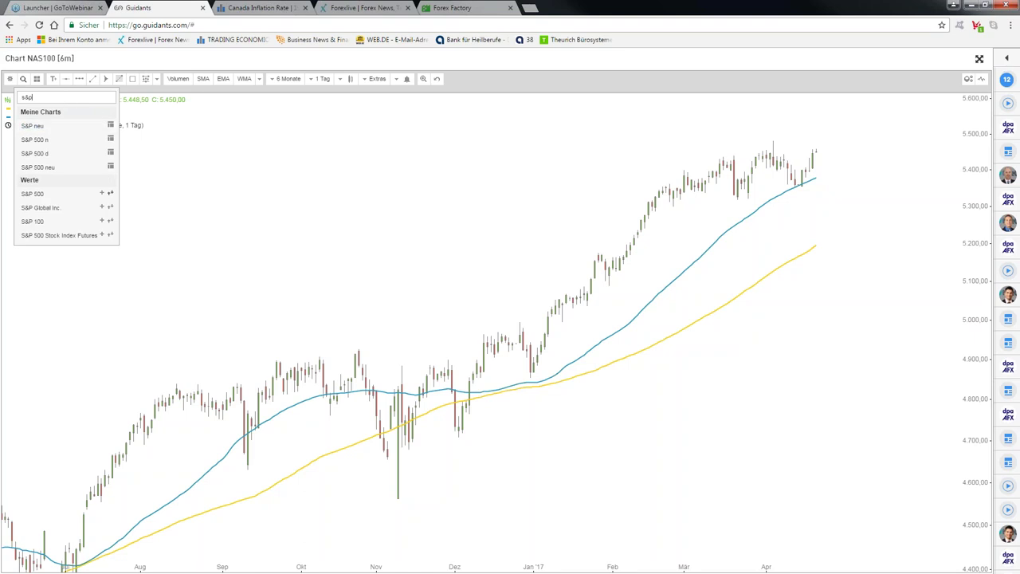
{"action": "left_click", "coordinate": [112, 195]}
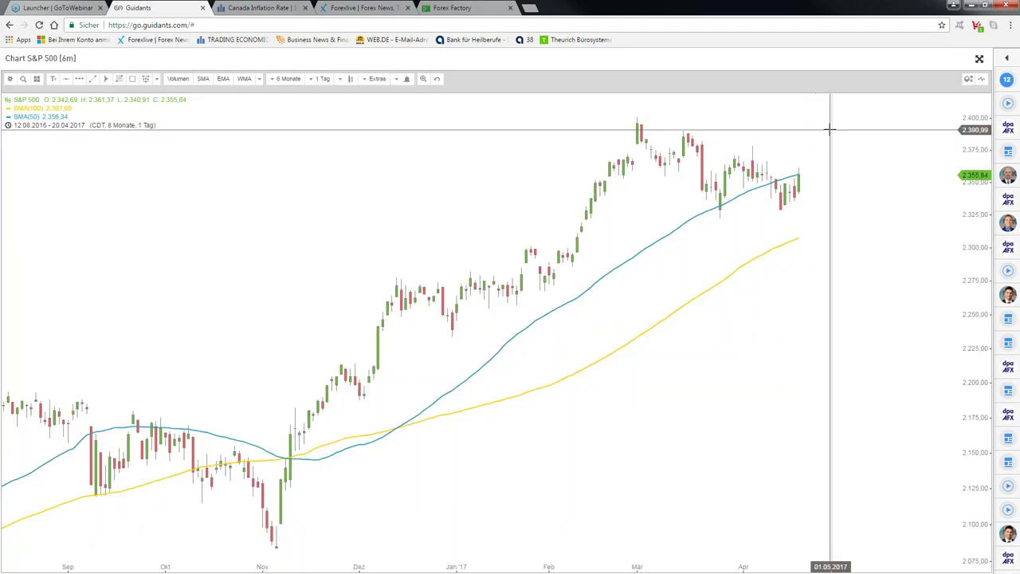
- Zoom the S&P 500 chart out to about 10 months and leave the maximized view
{"action": "scroll", "coordinate": [552, 277], "scroll_direction": "down", "scroll_amount": 2}
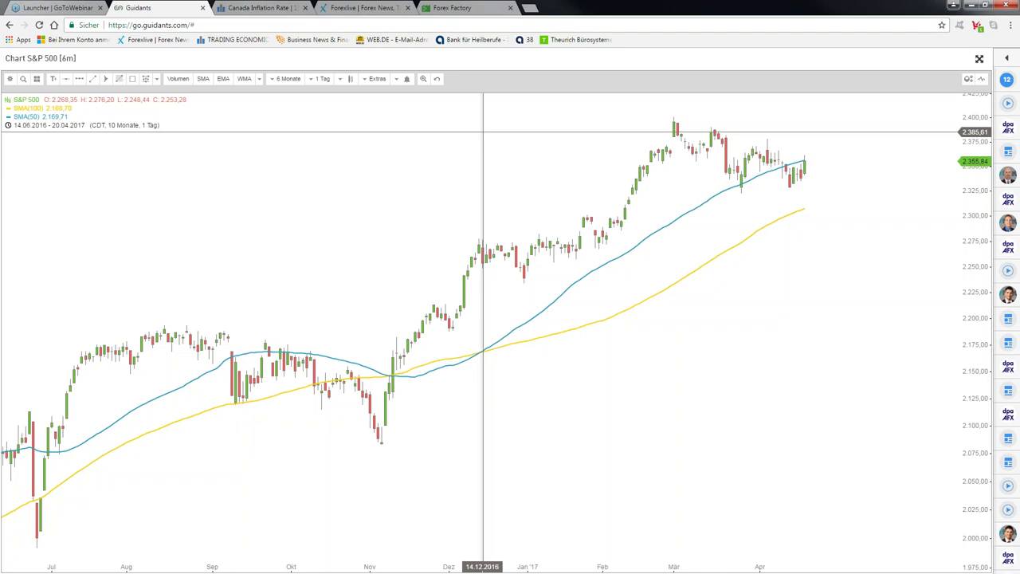
{"action": "key", "text": "Escape"}
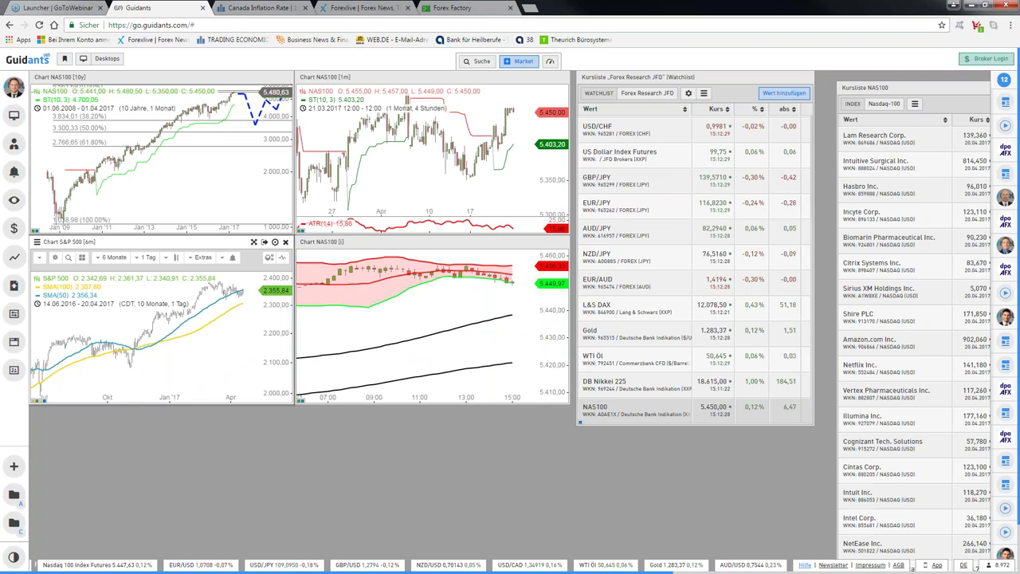
- Search Guidants for 'shor', then search the Market for 'shortview'
{"action": "left_click", "coordinate": [481, 60]}
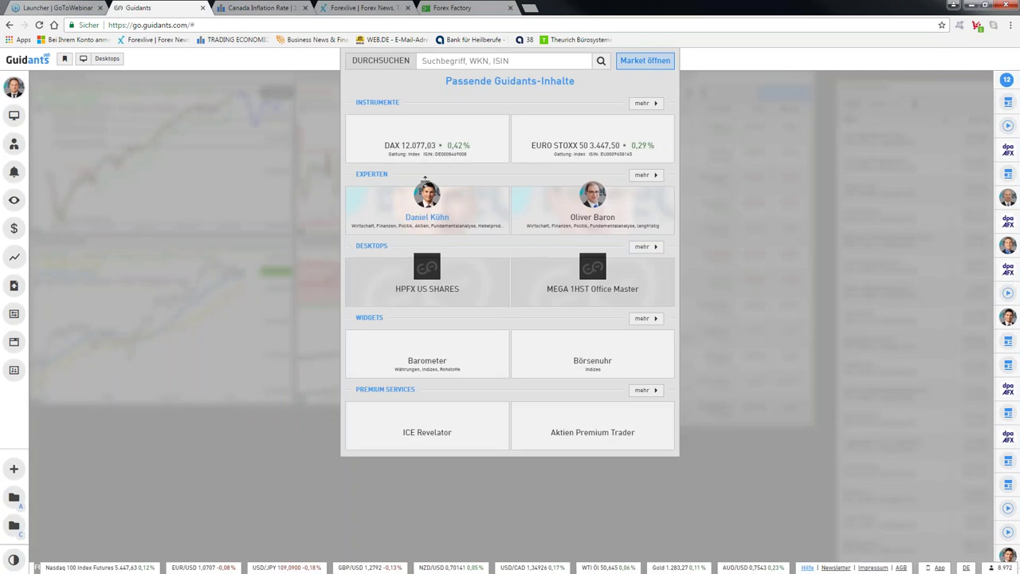
{"action": "left_click", "coordinate": [579, 60]}
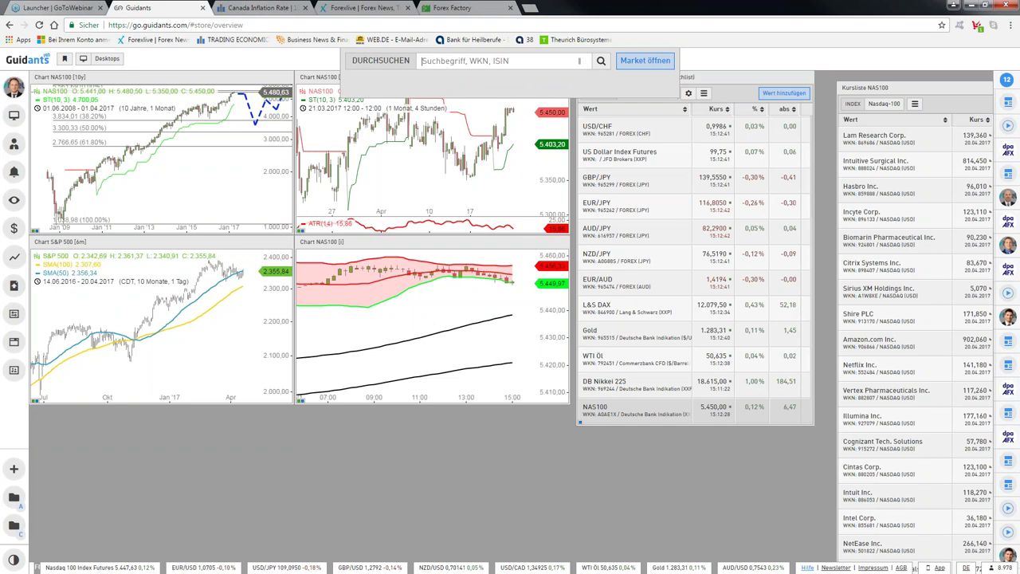
{"action": "type", "text": "shor"}
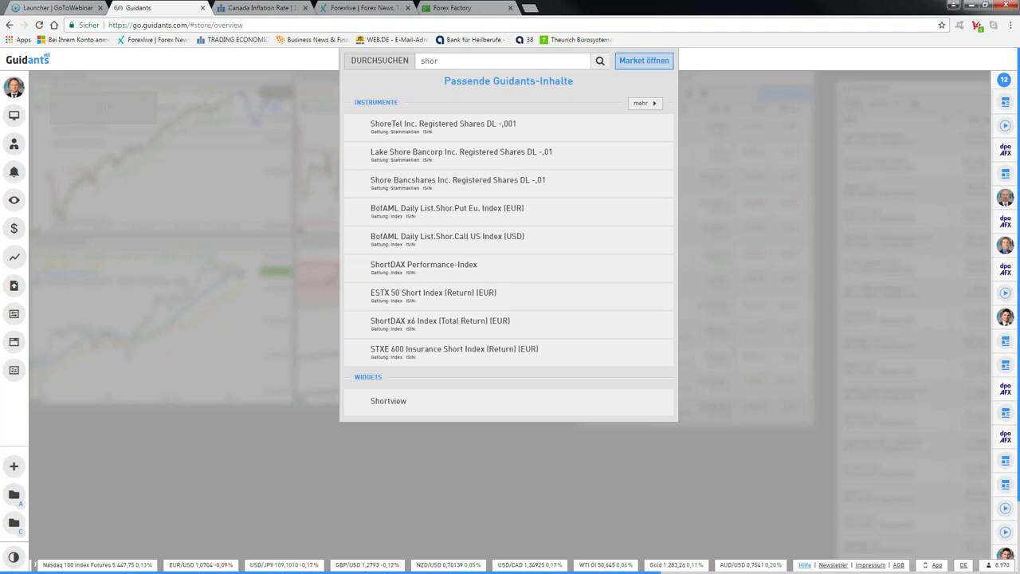
{"action": "left_click", "coordinate": [644, 60]}
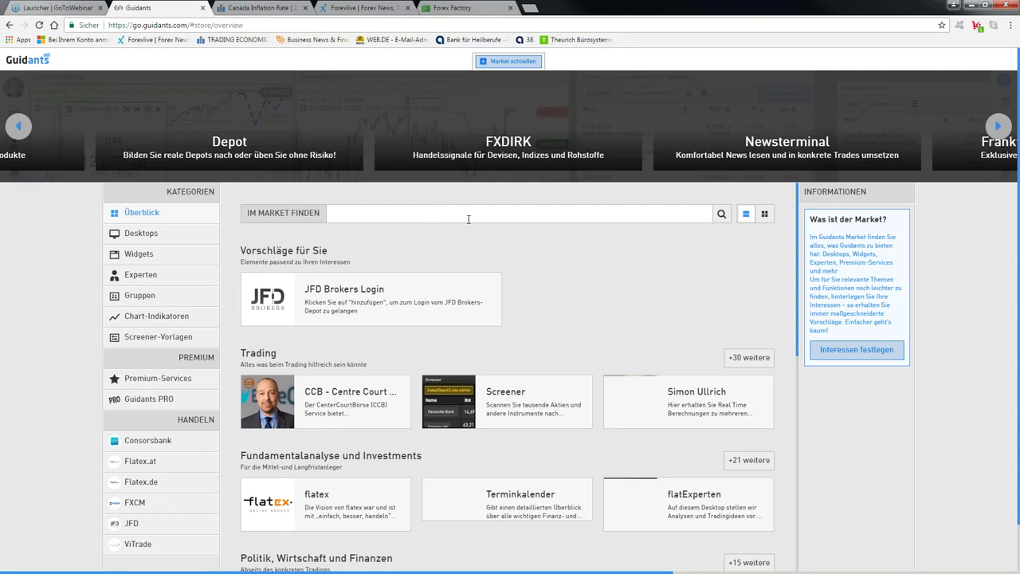
{"action": "type", "text": "shortview"}
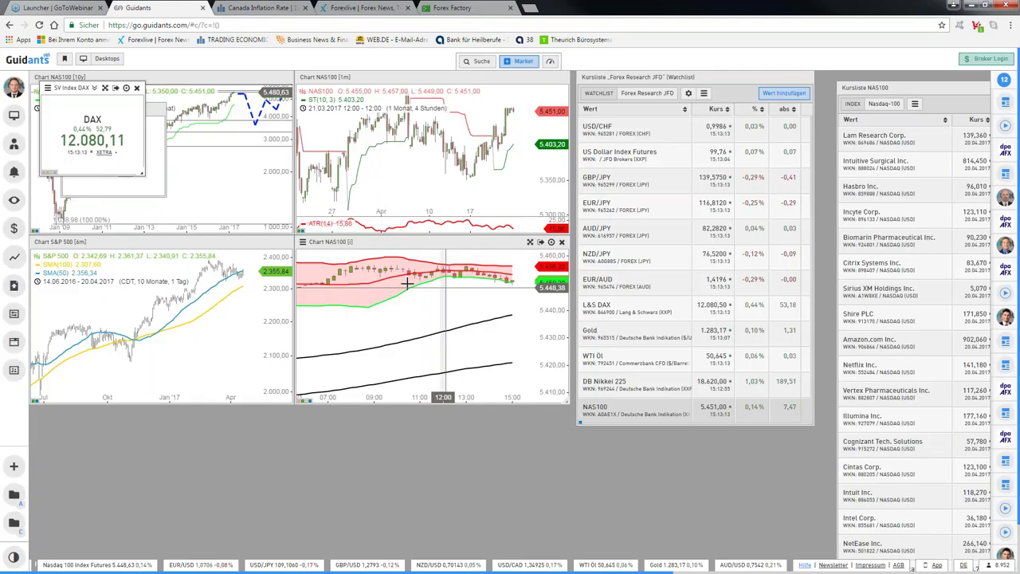
- Place the SV Index widget below the intraday NAS100 chart and set its instrument to Nasdaq-100
{"action": "left_click_drag", "start_coordinate": [406, 283], "coordinate": [393, 419]}
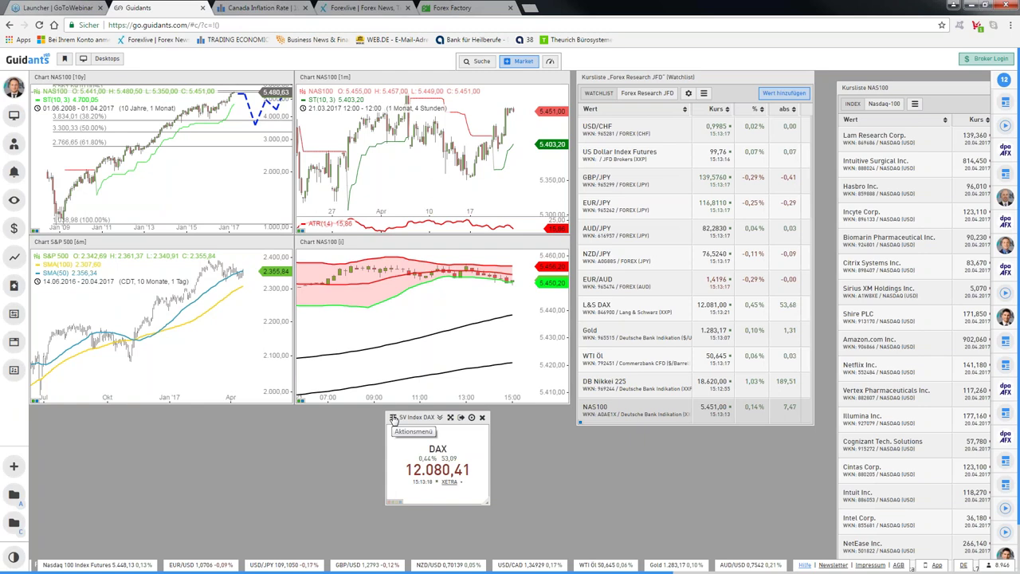
{"action": "left_click", "coordinate": [393, 418]}
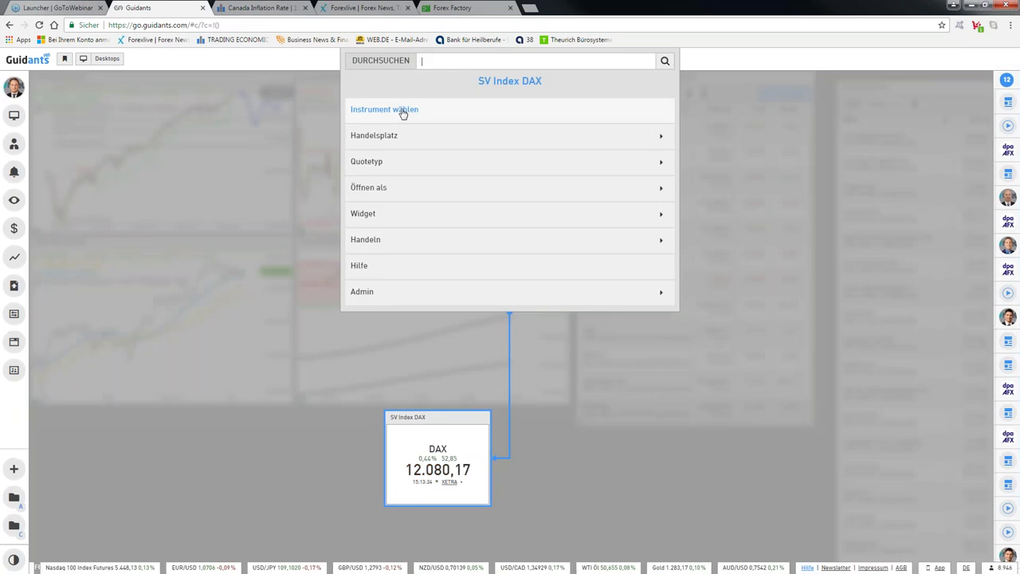
{"action": "type", "text": "nas"}
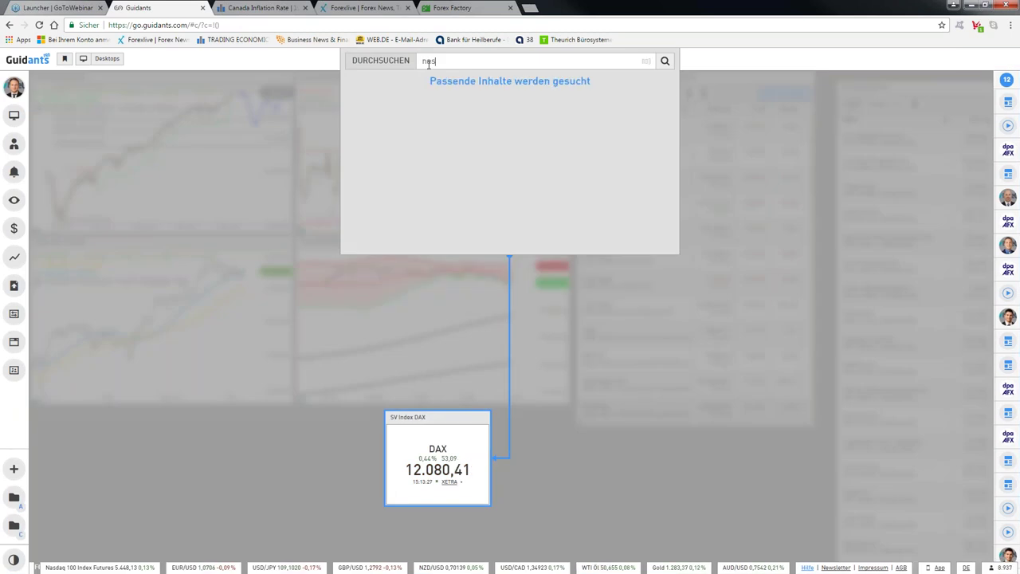
{"action": "type", "text": "da"}
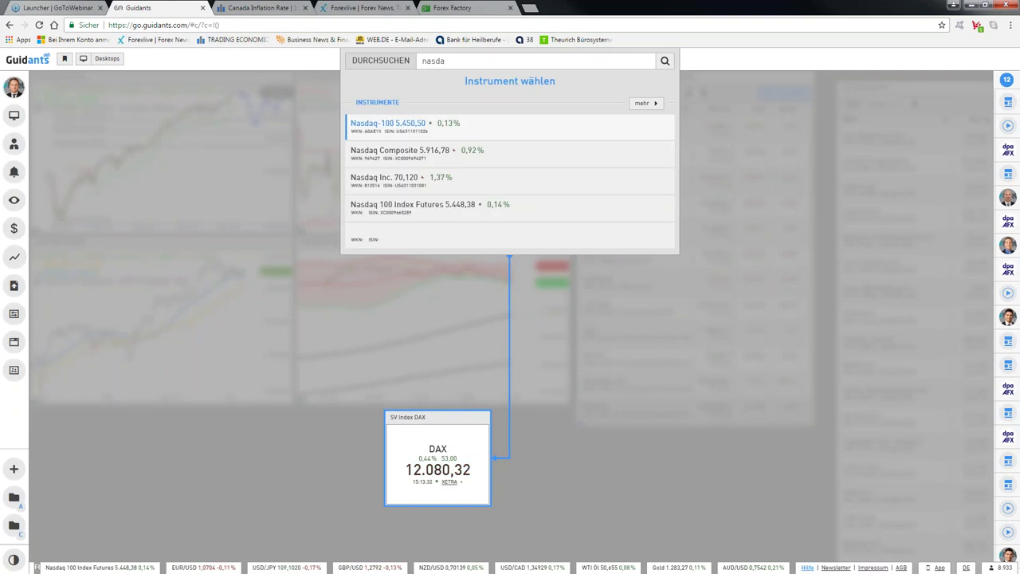
{"action": "key", "text": "Return"}
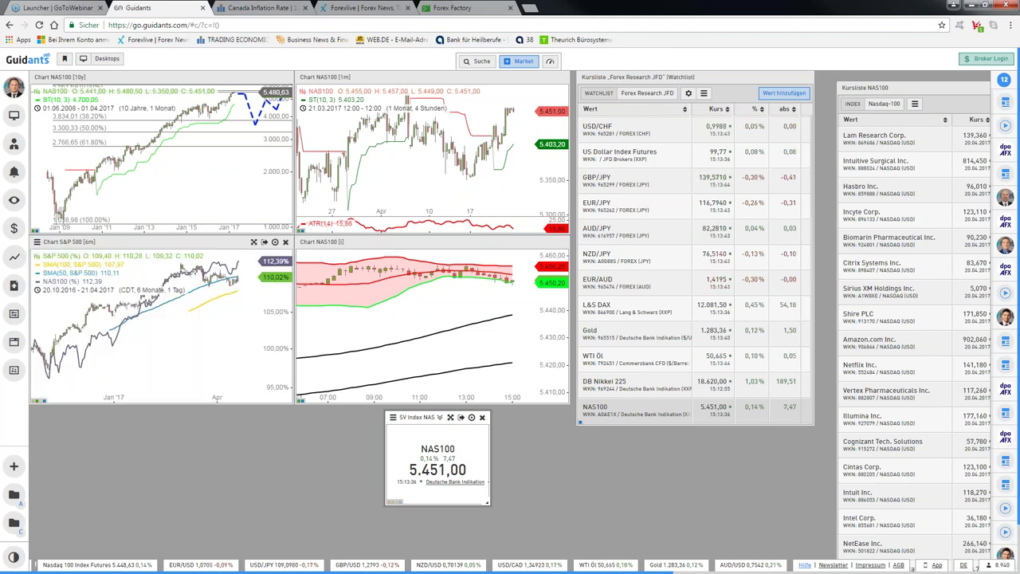
- Maximize the S&P 500 comparison chart and remove its SMA(100) and SMA(50) lines
{"action": "left_click", "coordinate": [254, 241]}
{"action": "left_click", "coordinate": [137, 108]}
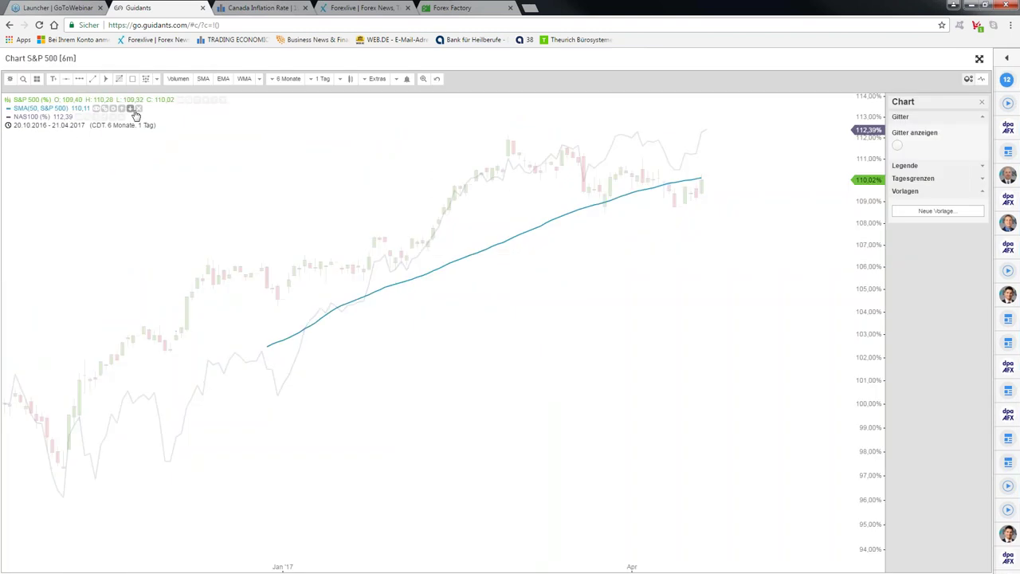
{"action": "left_click", "coordinate": [137, 108]}
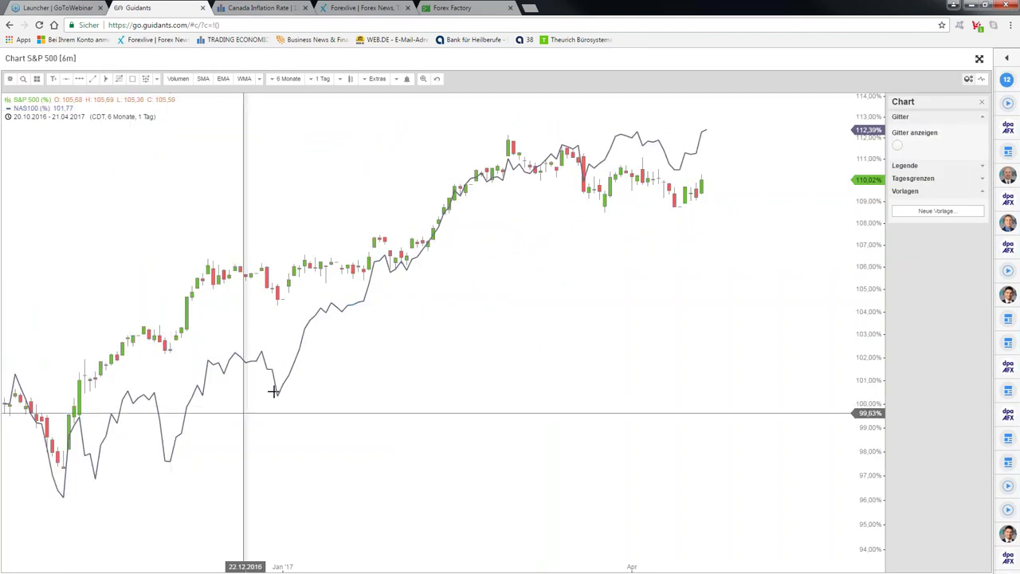
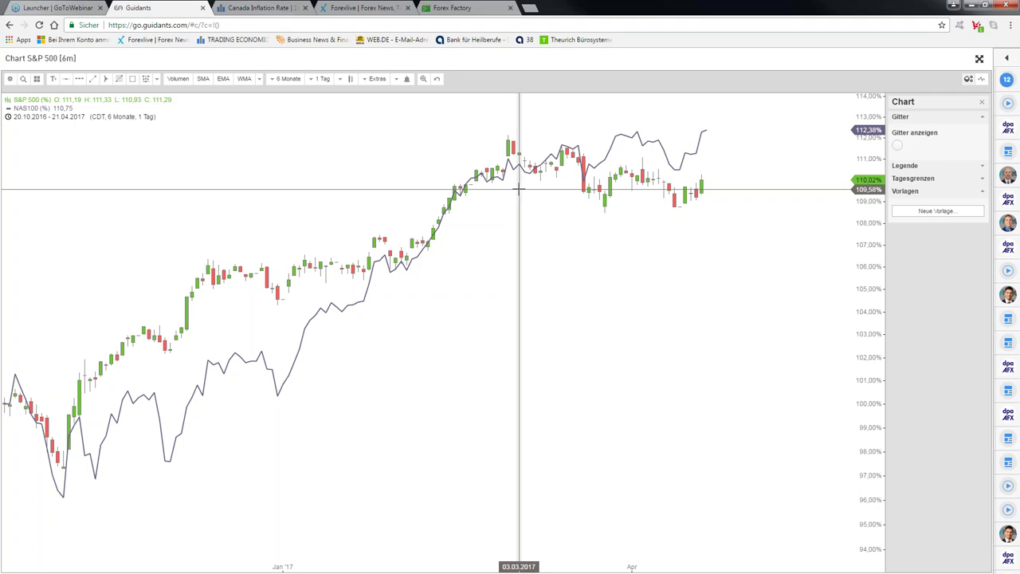
- Leave the full-screen S&P 500 chart and drag the NAS100 watchlist entry onto the one-month chart
{"action": "key", "text": "Escape"}
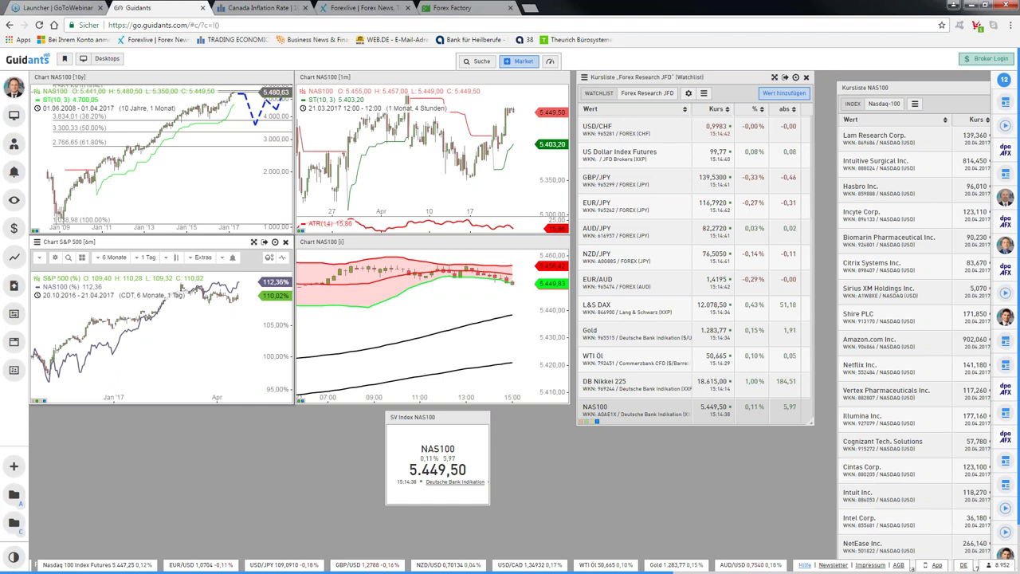
{"action": "left_click", "coordinate": [203, 257]}
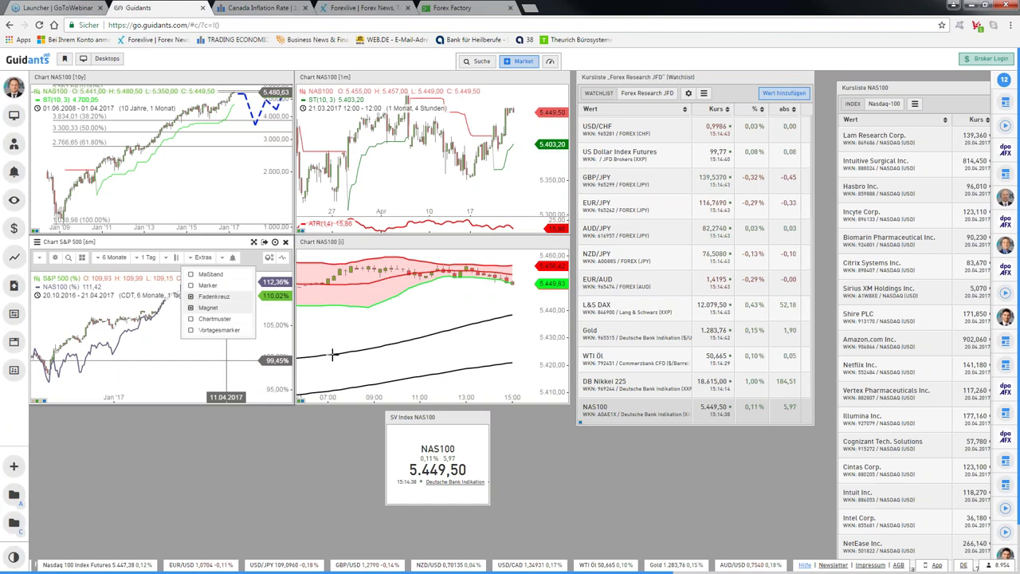
{"action": "left_click_drag", "start_coordinate": [591, 411], "coordinate": [590, 426]}
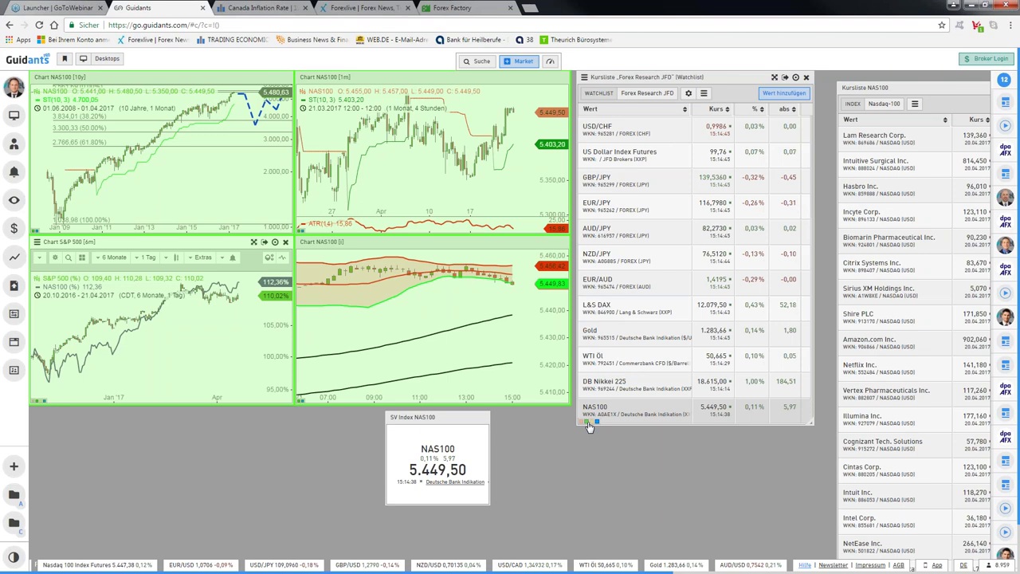
{"action": "left_click_drag", "start_coordinate": [588, 426], "coordinate": [597, 426]}
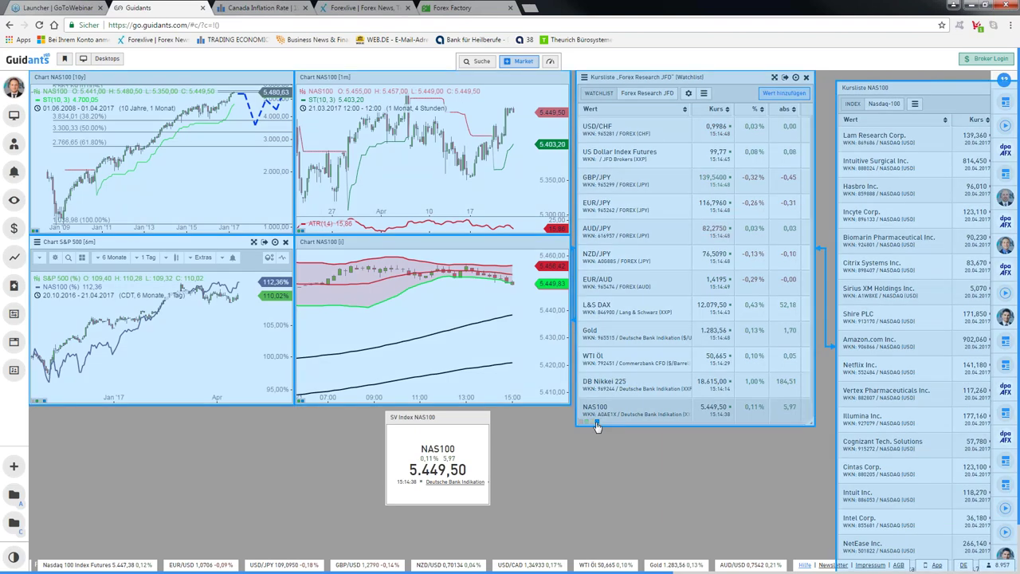
- Apply the saved 4HST ATR template (4-hour, SuperTrend 10,3, ATR 14) to the NAS100 one-month chart
{"action": "left_click", "coordinate": [303, 77]}
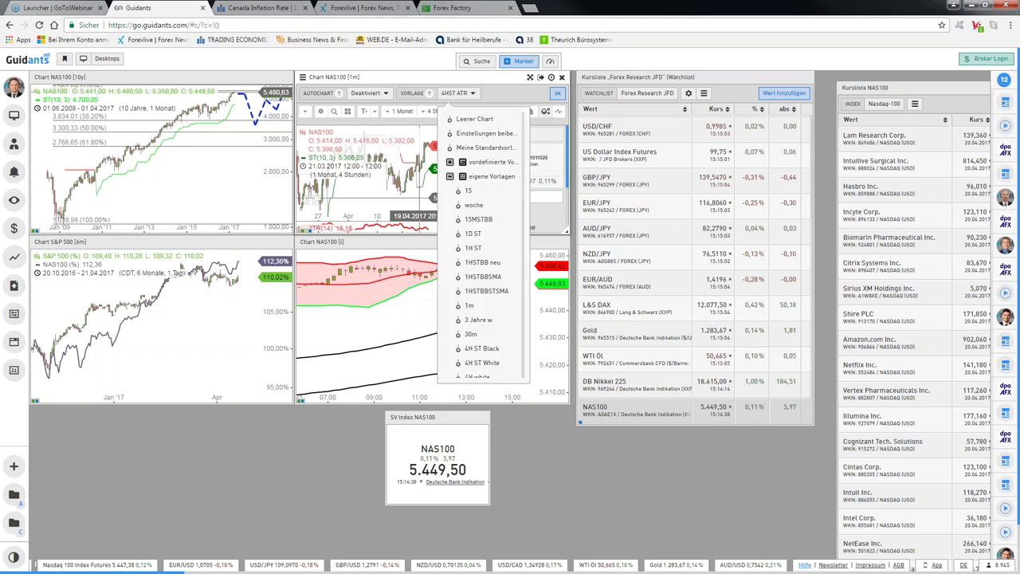
{"action": "scroll", "coordinate": [470, 235], "scroll_direction": "down", "scroll_amount": 2}
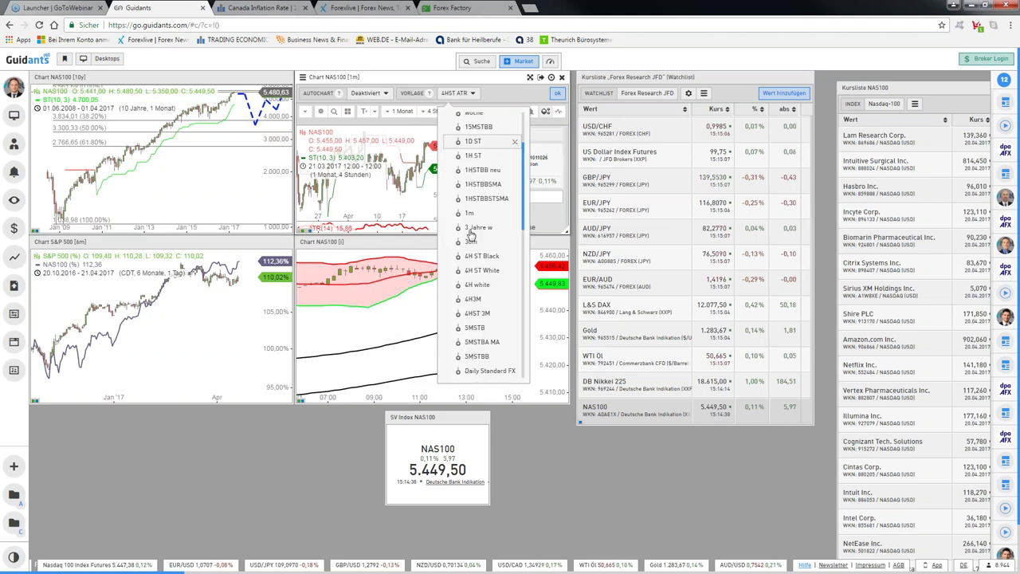
{"action": "scroll", "coordinate": [472, 271], "scroll_direction": "down", "scroll_amount": 4}
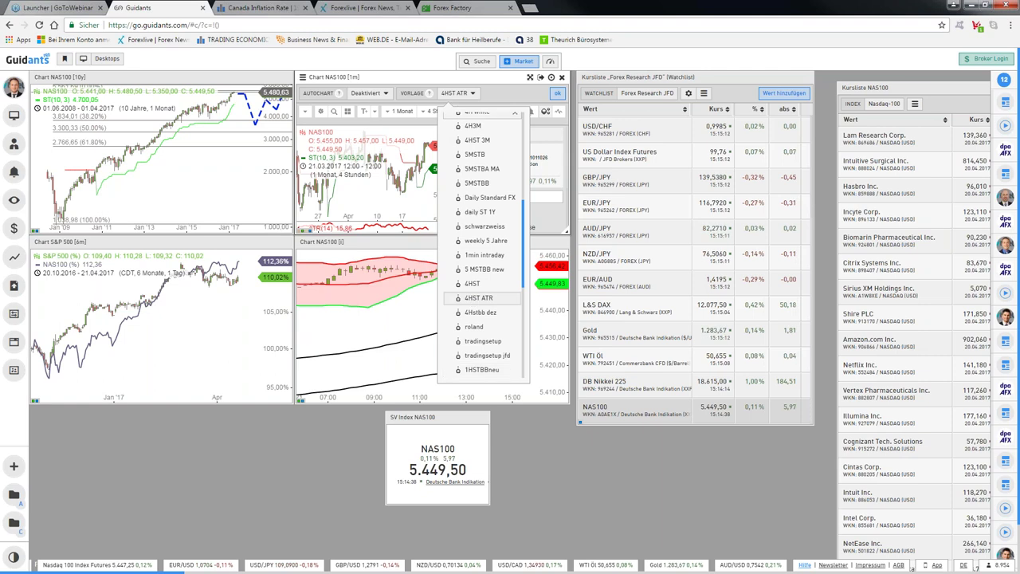
{"action": "left_click", "coordinate": [478, 297]}
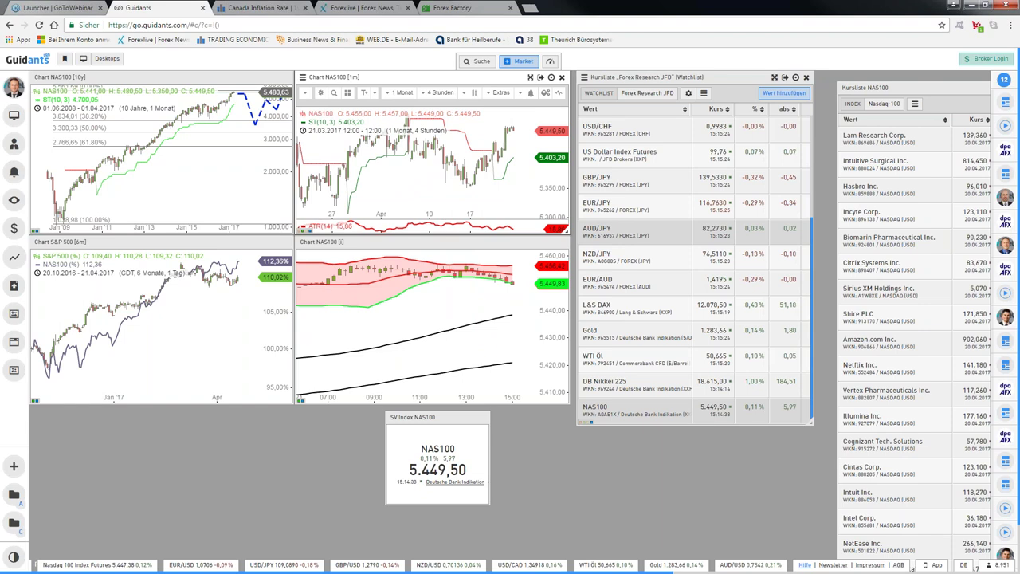
- Load USD/CAD from the Forex Research watchlist into all four linked charts
{"action": "scroll", "coordinate": [661, 231], "scroll_direction": "up", "scroll_amount": 2}
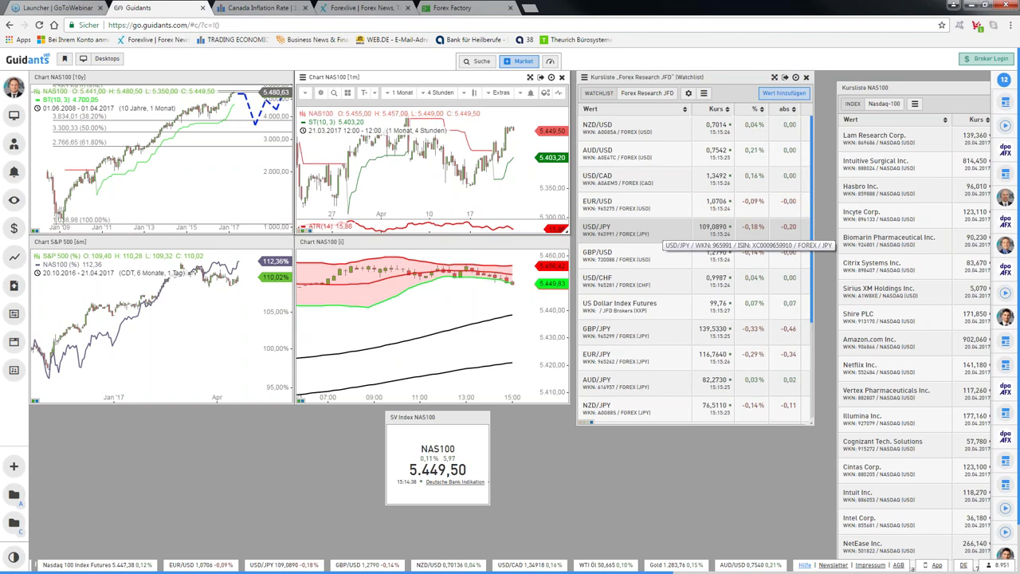
{"action": "left_click", "coordinate": [630, 179]}
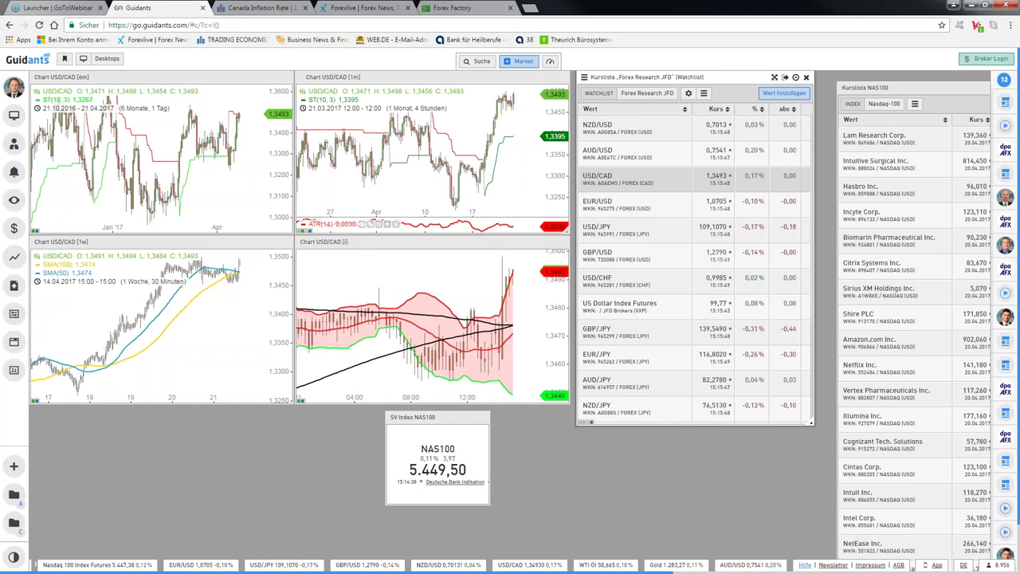
- Save the desktop as 'FOREX Levels am Morgen', publicly shared, overwriting the existing one
{"action": "left_click", "coordinate": [13, 114]}
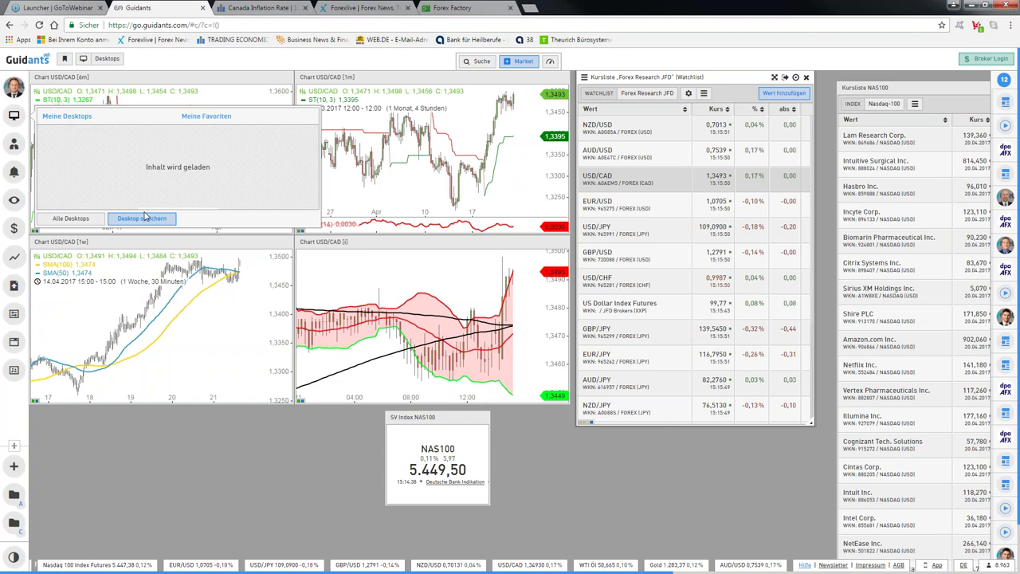
{"action": "left_click", "coordinate": [144, 217]}
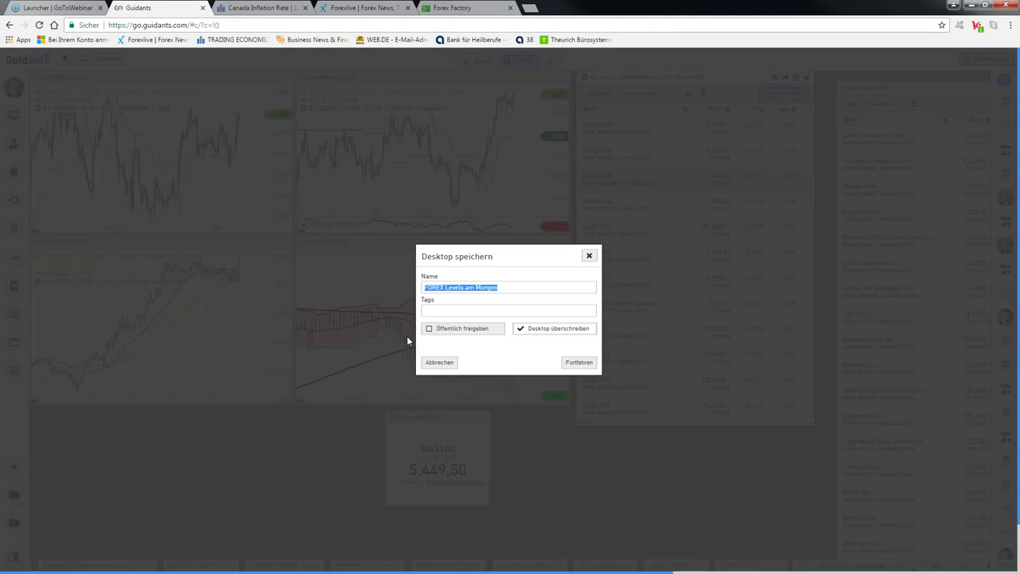
{"action": "left_click", "coordinate": [462, 328]}
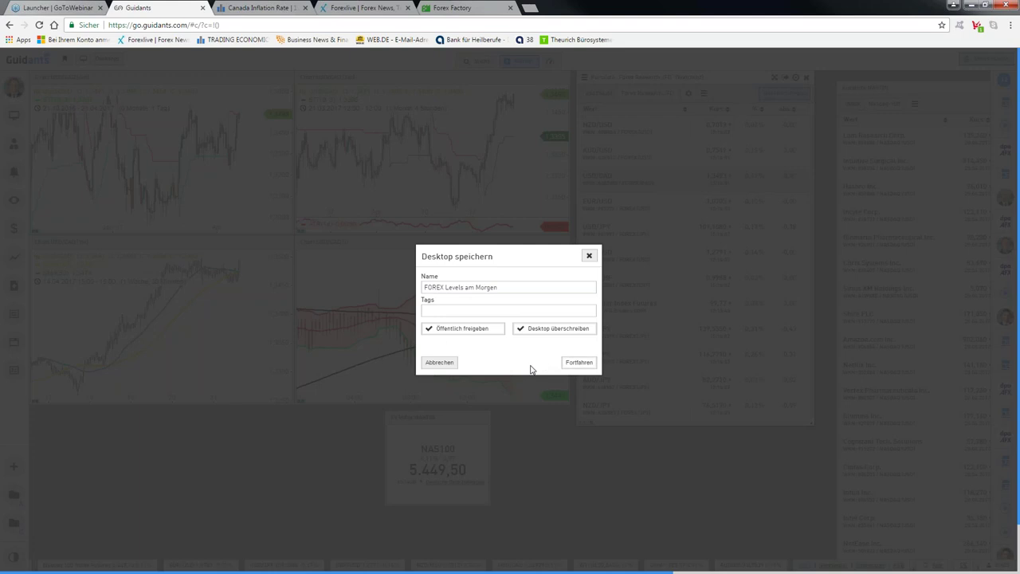
{"action": "left_click", "coordinate": [435, 365]}
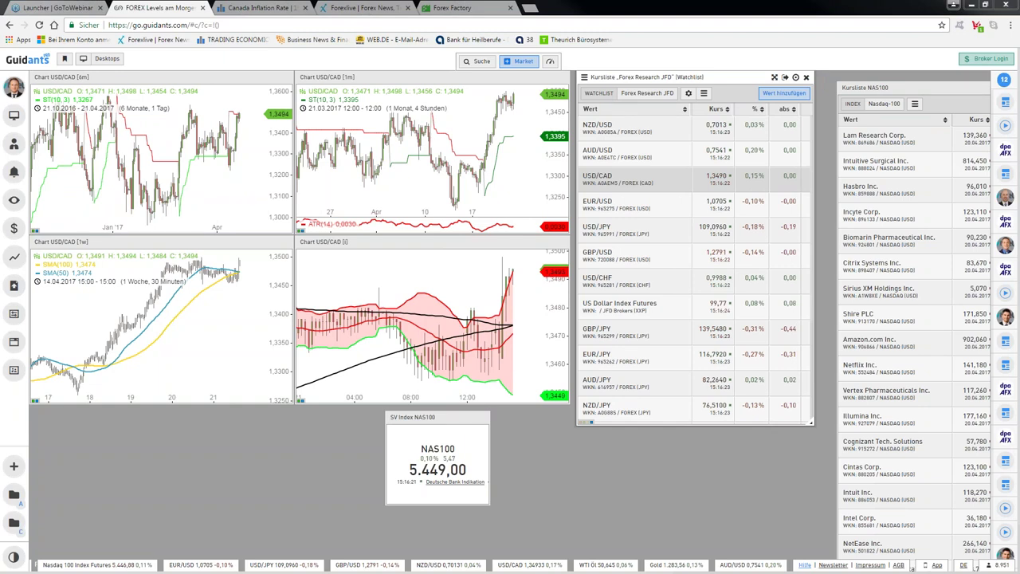
- Search 'dow jones' and add the result to the watchlist
{"action": "left_click", "coordinate": [476, 61]}
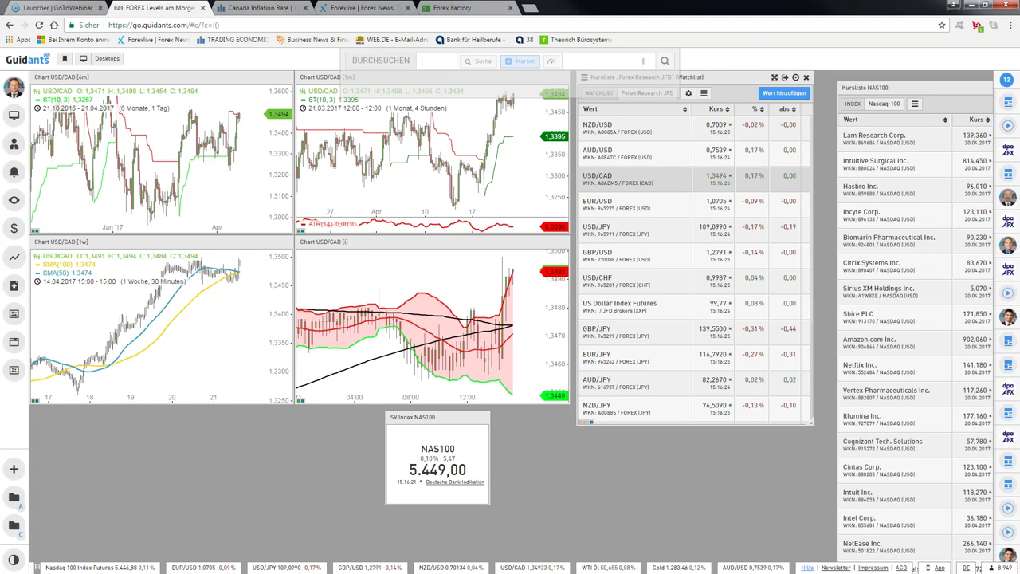
{"action": "type", "text": "dow jones"}
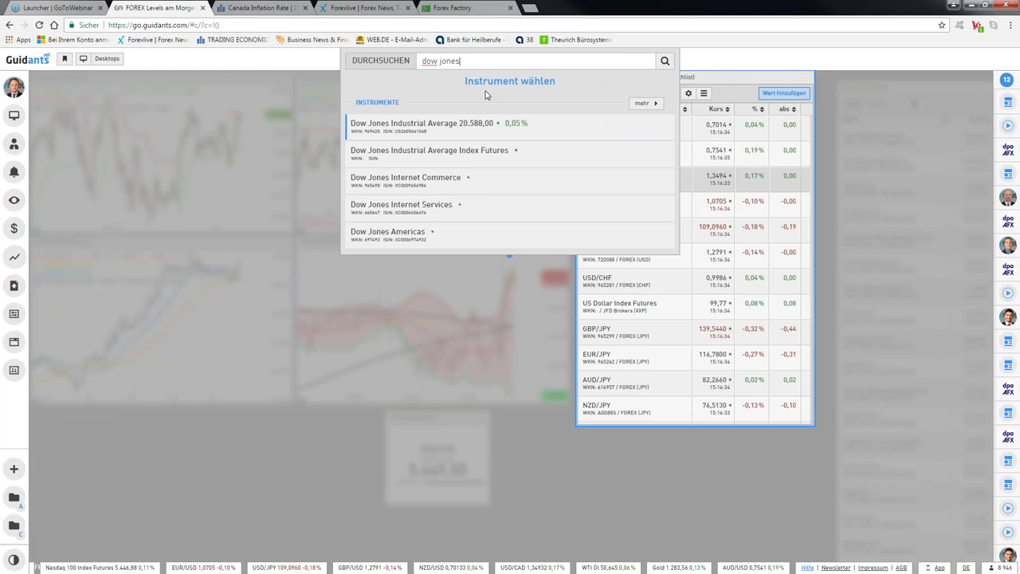
{"action": "key", "text": "Return"}
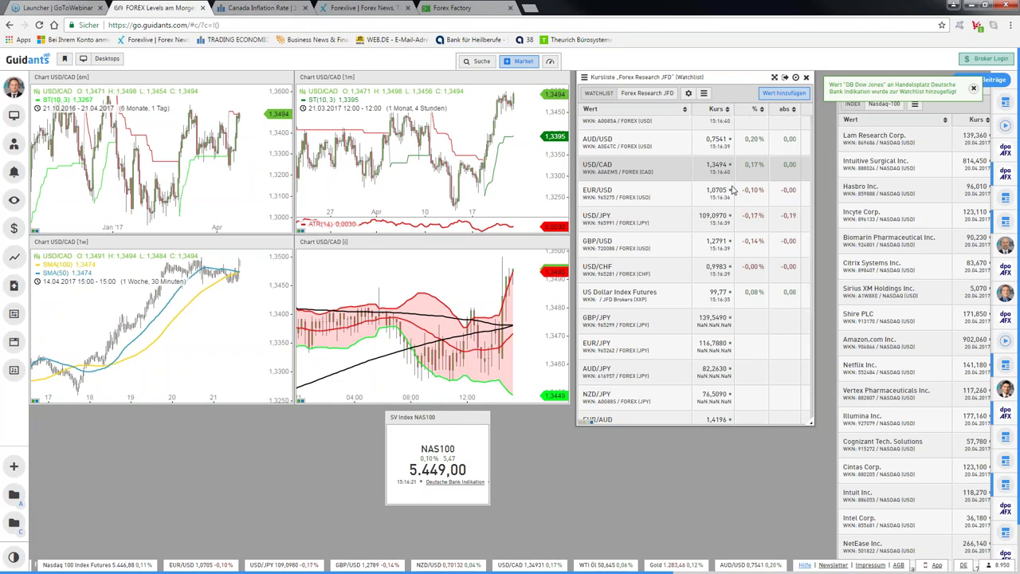
- Load DB Dow Jones into the charts and enlarge its one-week chart to full screen
{"action": "scroll", "coordinate": [733, 188], "scroll_direction": "down", "scroll_amount": 5}
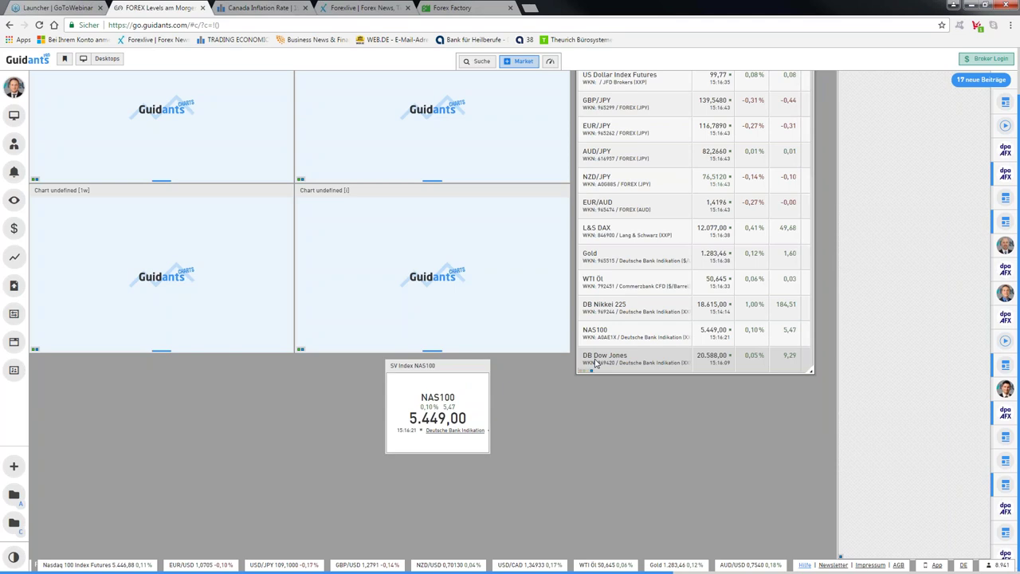
{"action": "left_click", "coordinate": [595, 360]}
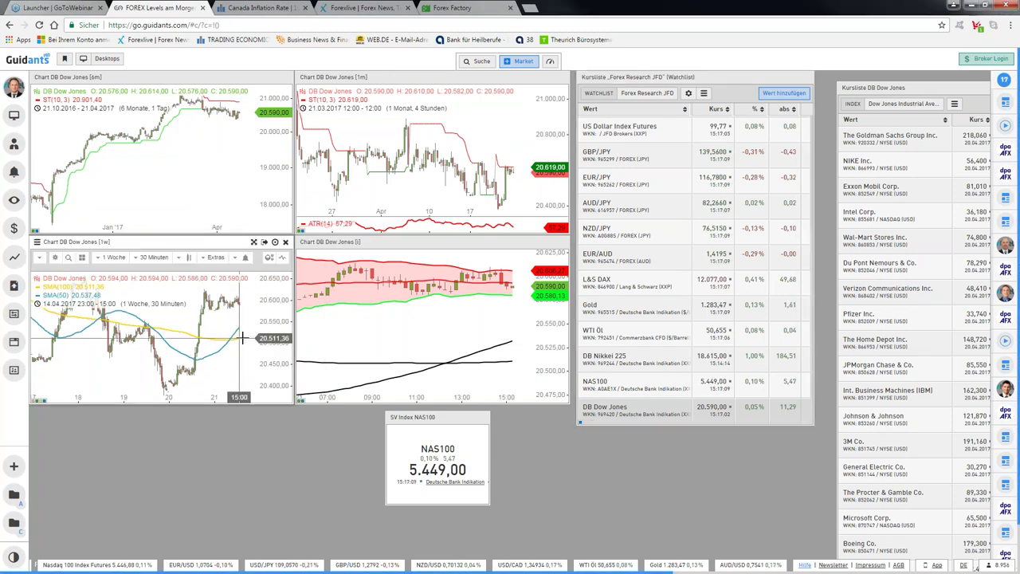
{"action": "left_click", "coordinate": [253, 241]}
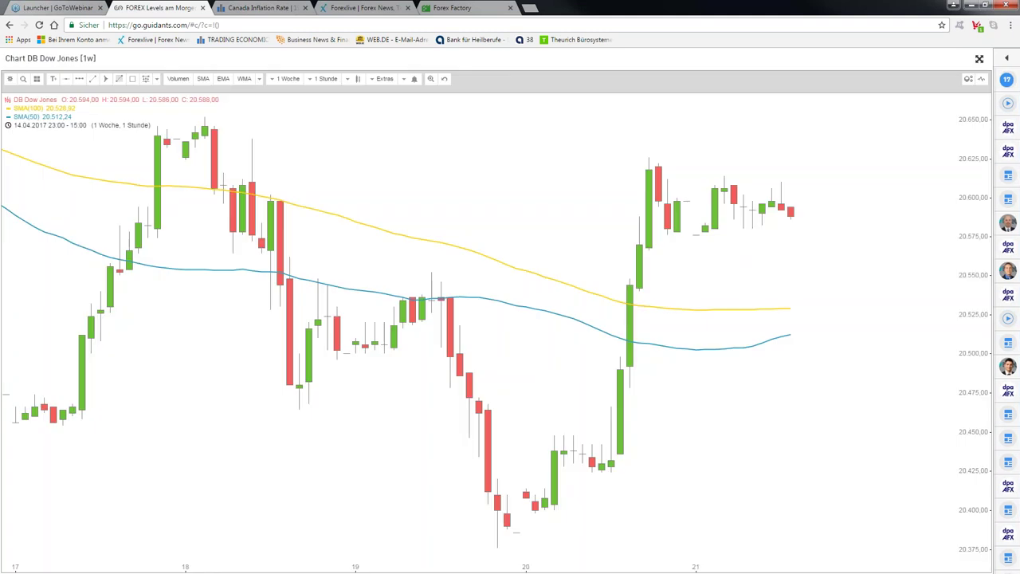
- Draw a red downtrend line from the early-April peak down to about 20,495
{"action": "scroll", "coordinate": [763, 126], "scroll_direction": "down", "scroll_amount": 2}
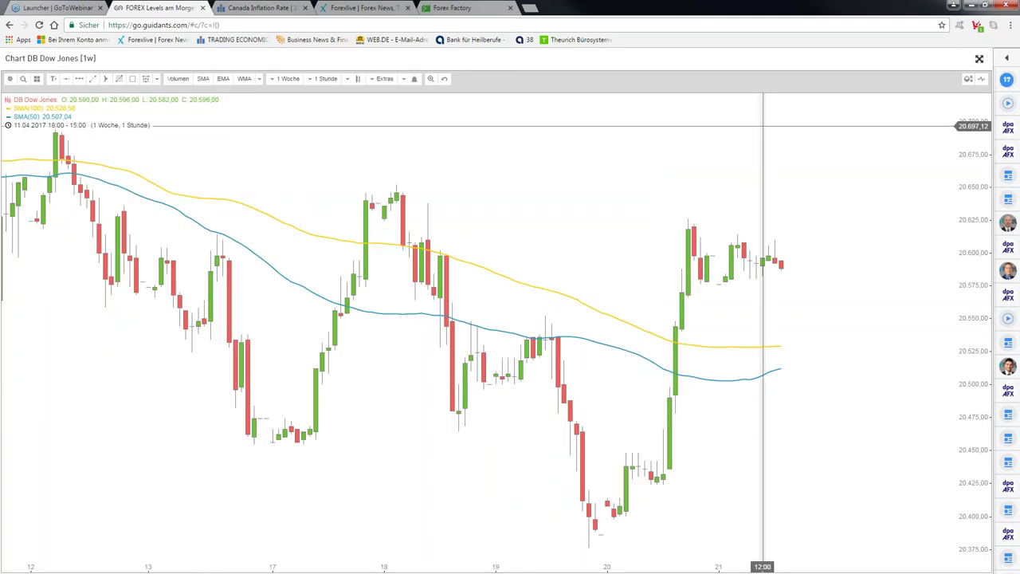
{"action": "scroll", "coordinate": [763, 126], "scroll_direction": "down", "scroll_amount": 2}
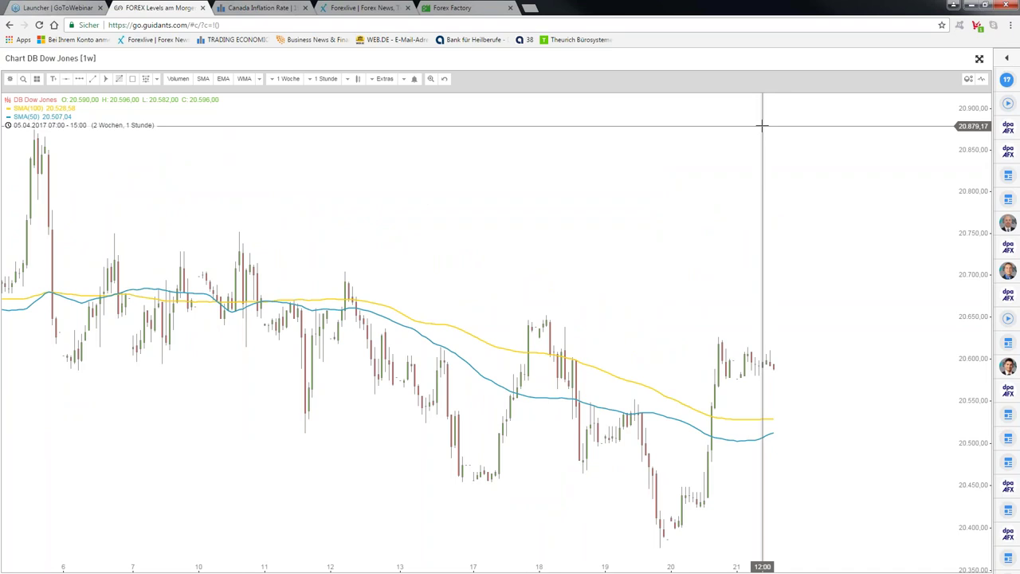
{"action": "scroll", "coordinate": [762, 125], "scroll_direction": "down", "scroll_amount": 2}
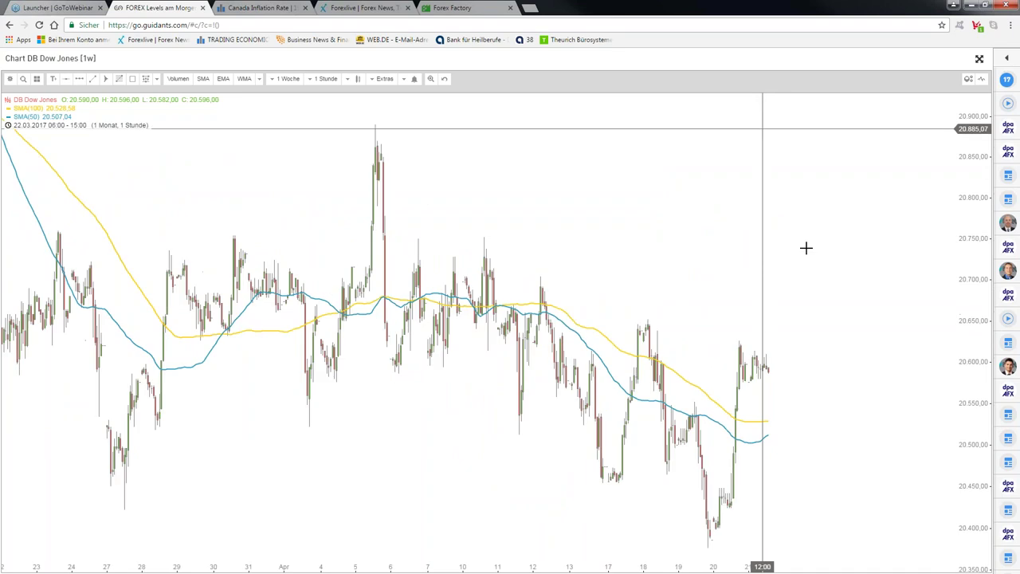
{"action": "left_click", "coordinate": [77, 79]}
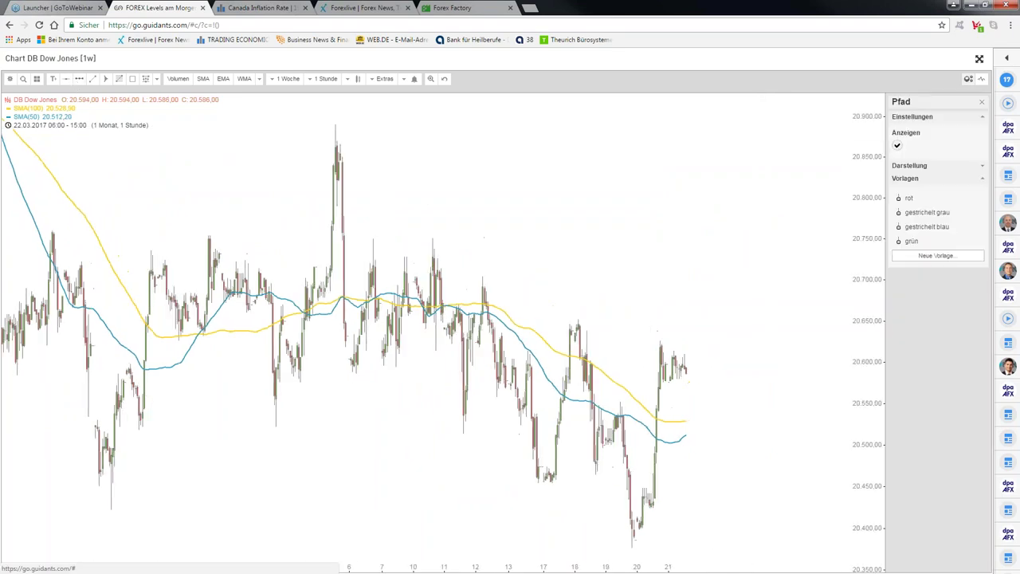
{"action": "left_click", "coordinate": [332, 123]}
{"action": "left_click", "coordinate": [738, 448]}
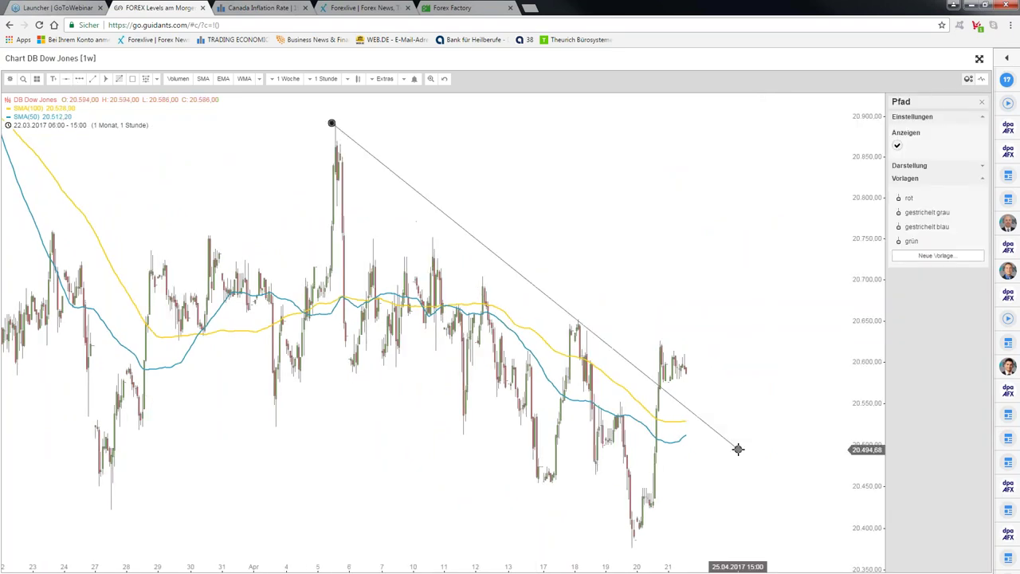
{"action": "left_click", "coordinate": [938, 197]}
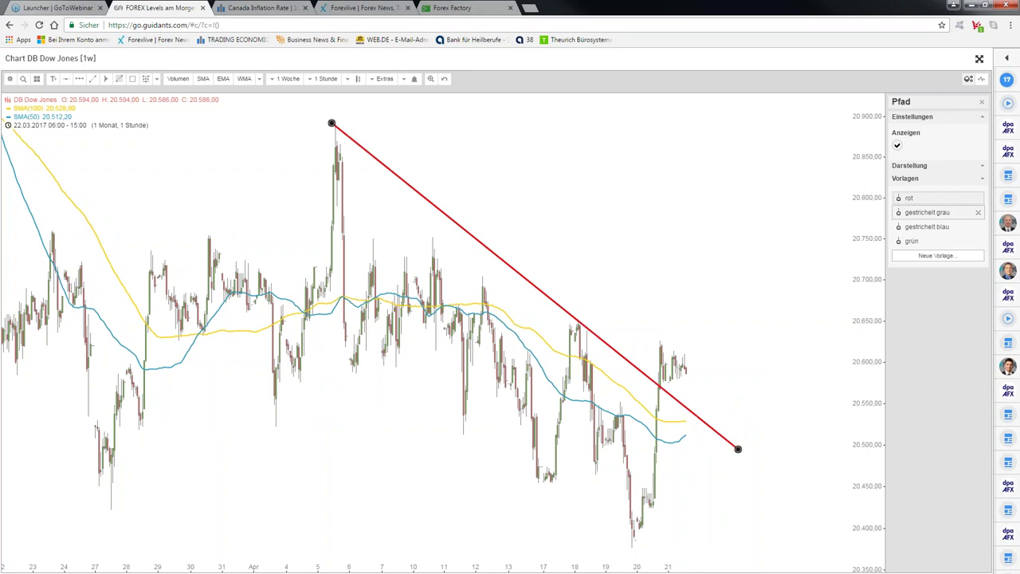
{"action": "left_click", "coordinate": [741, 214]}
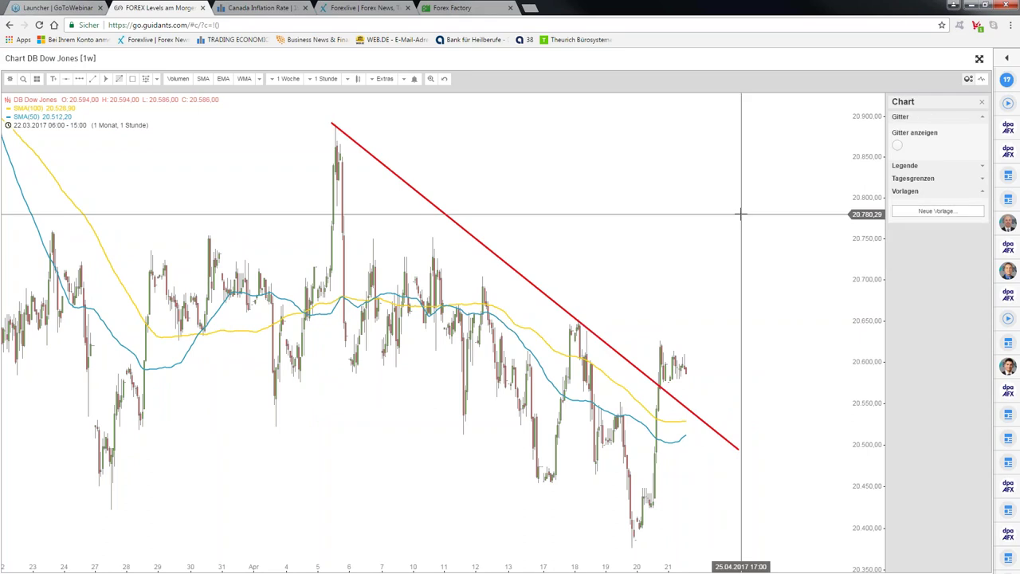
{"action": "scroll", "coordinate": [741, 214], "scroll_direction": "up", "scroll_amount": 2}
{"action": "left_click", "coordinate": [590, 451]}
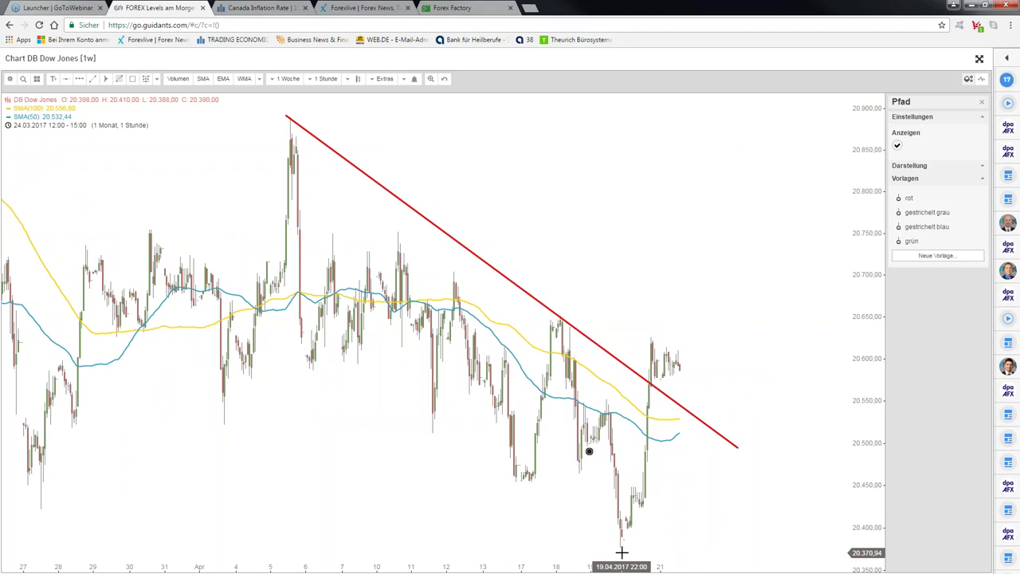
{"action": "key", "text": "Escape"}
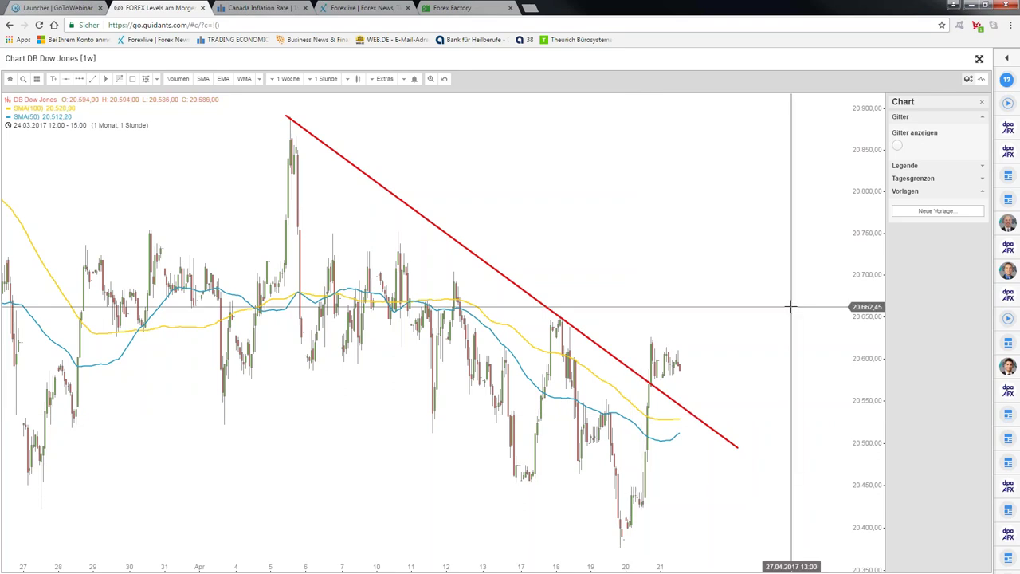
- Draw a grey triangle pennant over the latest candles and fine-tune its corners
{"action": "scroll", "coordinate": [791, 305], "scroll_direction": "down", "scroll_amount": 2}
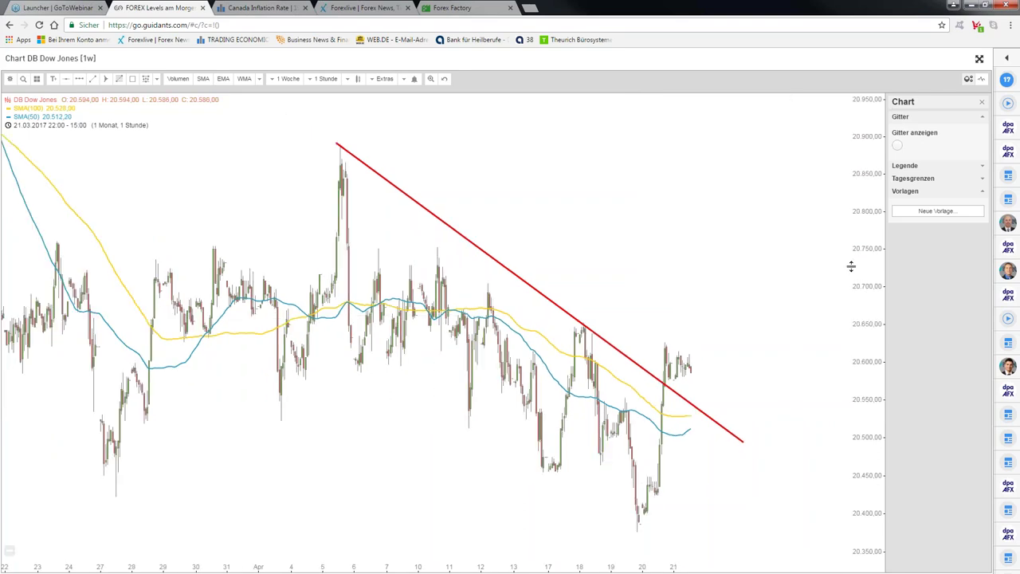
{"action": "scroll", "coordinate": [851, 266], "scroll_direction": "down", "scroll_amount": 1}
{"action": "scroll", "coordinate": [687, 270], "scroll_direction": "up", "scroll_amount": 1}
{"action": "scroll", "coordinate": [688, 270], "scroll_direction": "up", "scroll_amount": 1}
{"action": "left_click", "coordinate": [646, 329]}
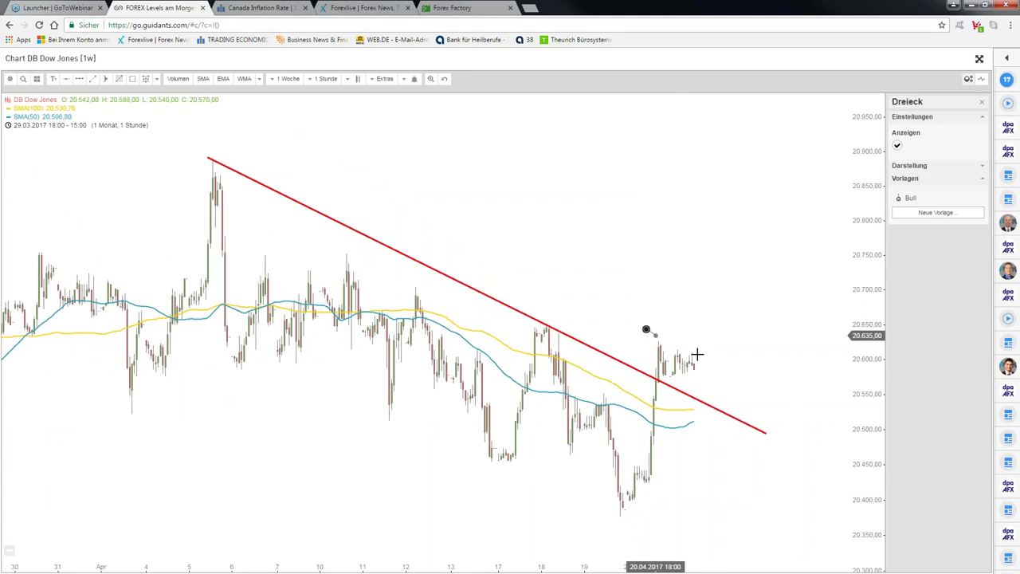
{"action": "left_click", "coordinate": [716, 362]}
{"action": "left_click", "coordinate": [648, 383]}
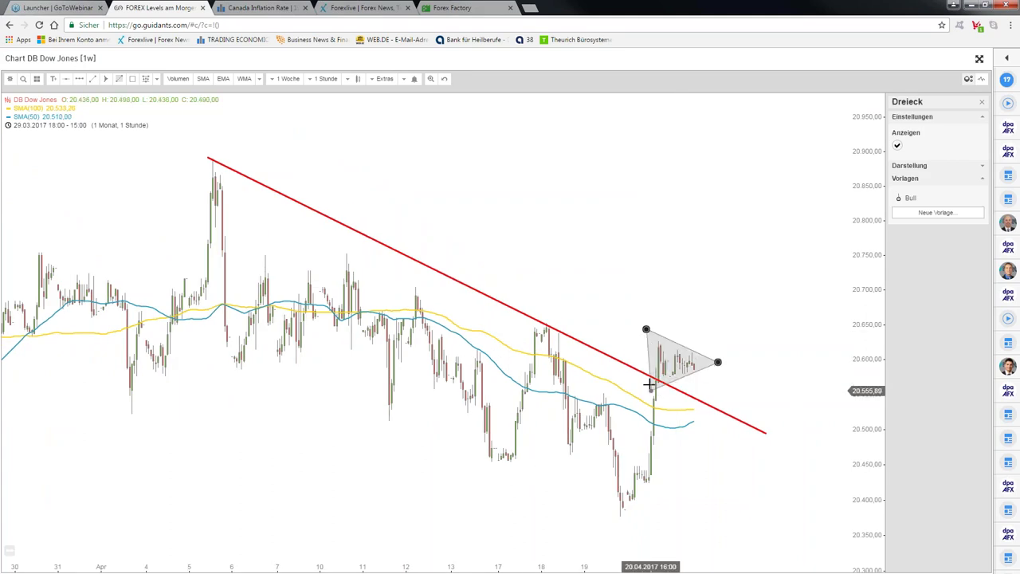
{"action": "left_click_drag", "start_coordinate": [718, 364], "coordinate": [734, 376]}
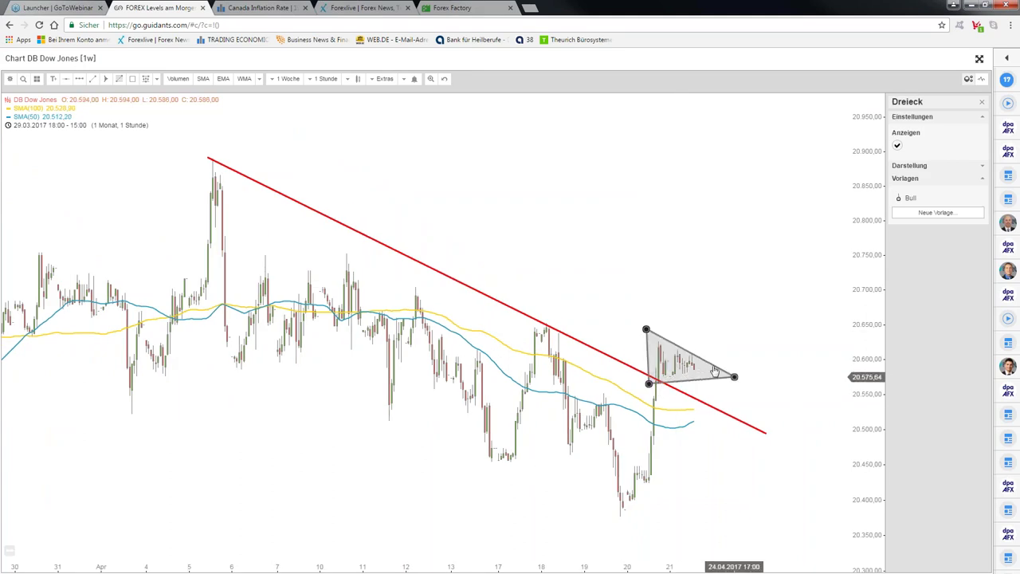
{"action": "left_click_drag", "start_coordinate": [645, 330], "coordinate": [649, 331]}
{"action": "left_click_drag", "start_coordinate": [734, 376], "coordinate": [734, 371]}
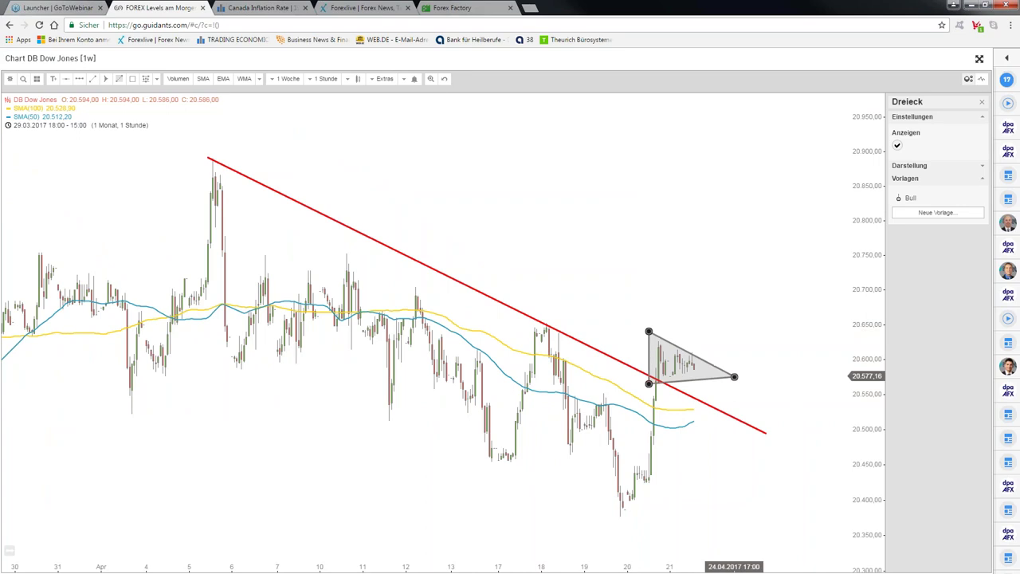
- Draw a projected path from the triangle's lower corner dipping below it, then rising
{"action": "left_click", "coordinate": [93, 78]}
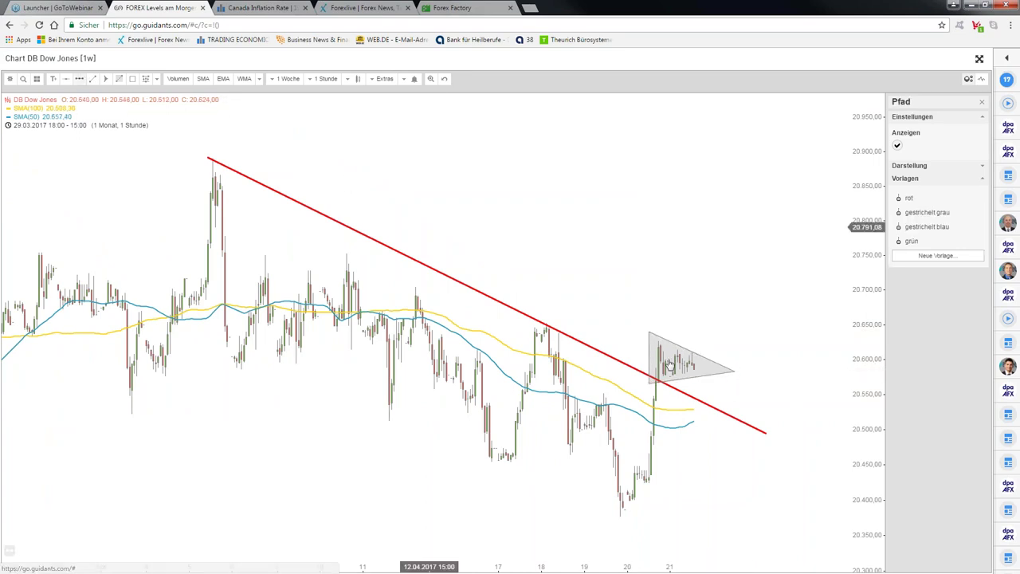
{"action": "left_click", "coordinate": [697, 378]}
{"action": "left_click", "coordinate": [707, 394]}
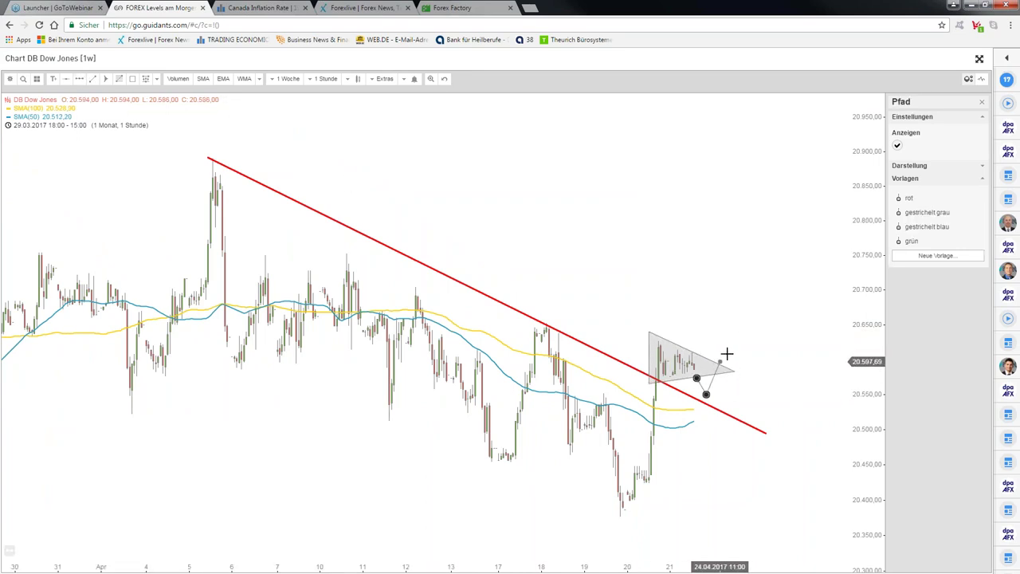
{"action": "double_click", "coordinate": [744, 331]}
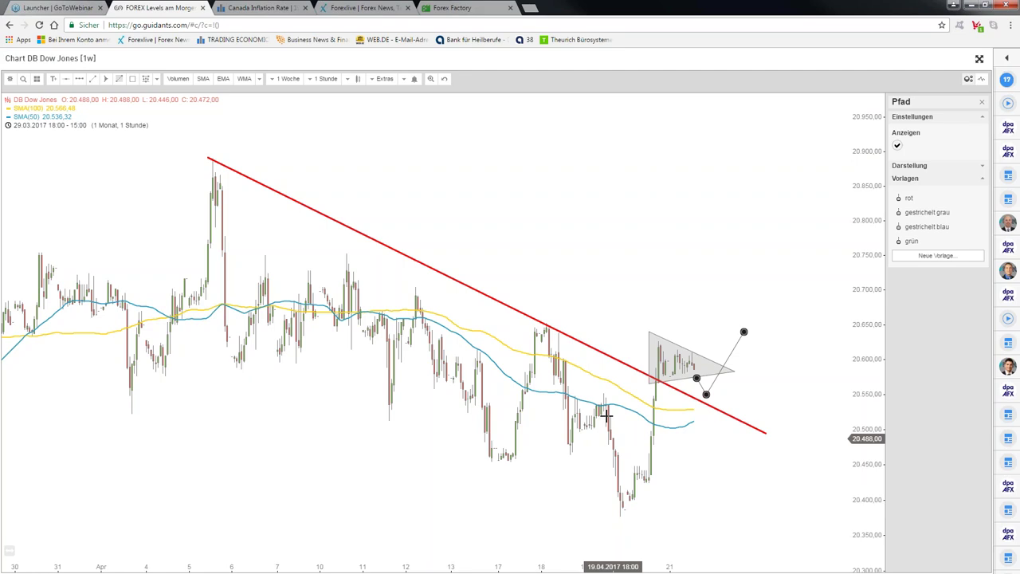
{"action": "scroll", "coordinate": [606, 415], "scroll_direction": "down", "scroll_amount": 2}
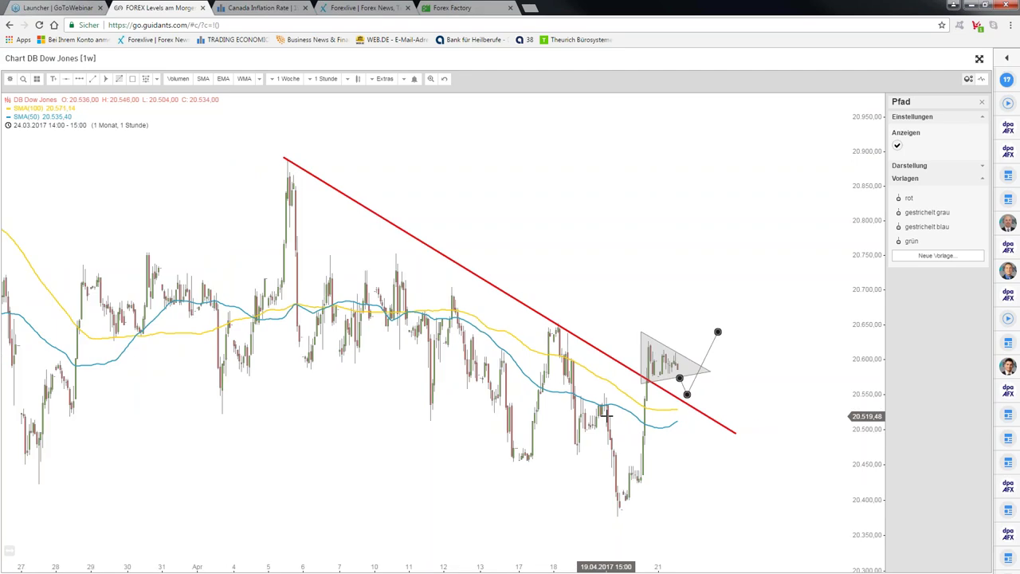
{"action": "scroll", "coordinate": [605, 415], "scroll_direction": "down", "scroll_amount": 2}
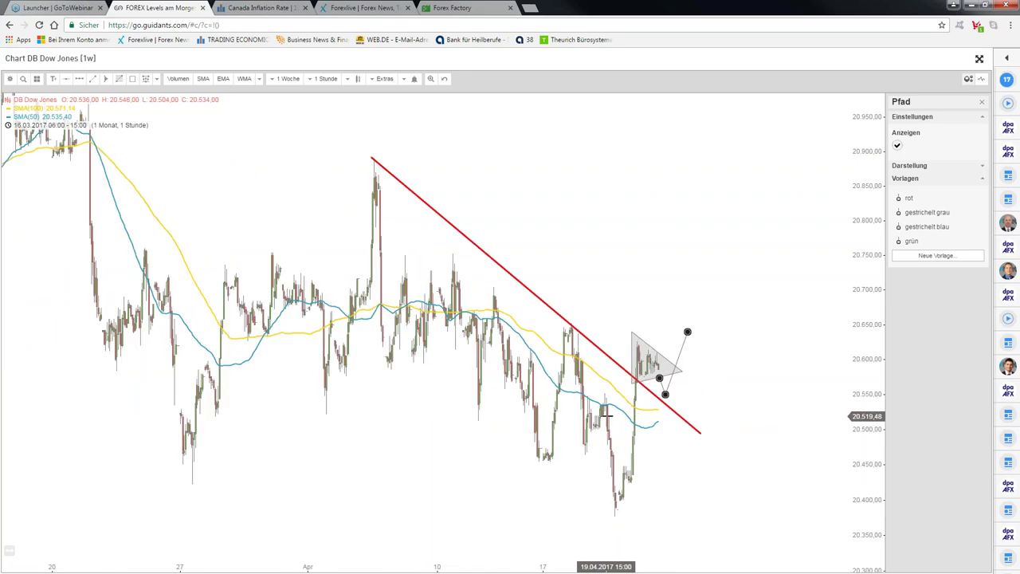
{"action": "scroll", "coordinate": [606, 415], "scroll_direction": "down", "scroll_amount": 2}
- Place a horizontal level at 20,421.94 at the March low
{"action": "left_click", "coordinate": [66, 78]}
{"action": "left_click", "coordinate": [272, 485]}
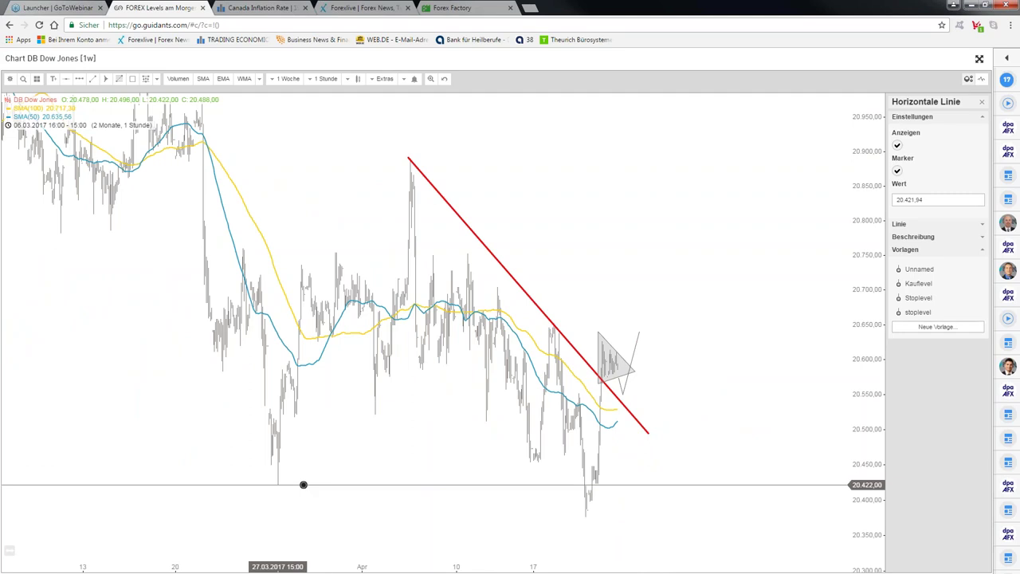
{"action": "scroll", "coordinate": [277, 483], "scroll_direction": "up", "scroll_amount": 2}
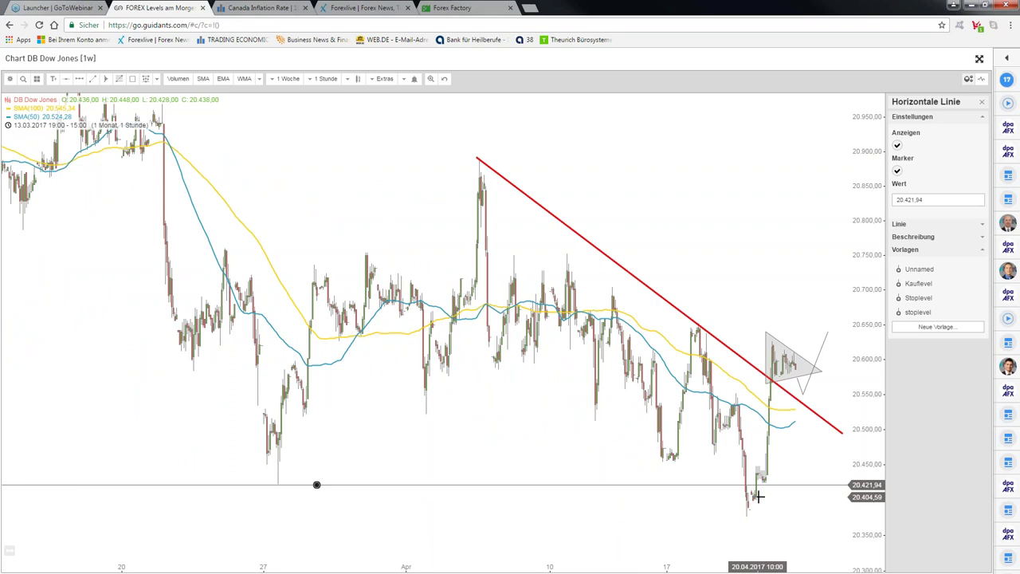
{"action": "scroll", "coordinate": [759, 496], "scroll_direction": "up", "scroll_amount": 1}
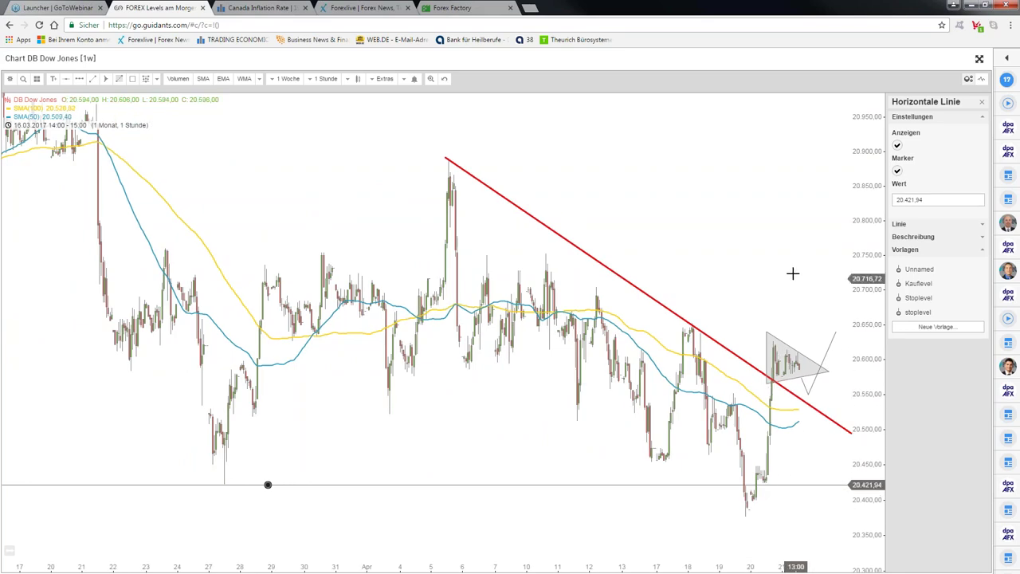
- Draw a Fibonacci retracement from the low near 20,374 to the pennant top near 20,628
{"action": "left_click_drag", "start_coordinate": [792, 273], "coordinate": [630, 254]}
{"action": "left_click", "coordinate": [629, 326]}
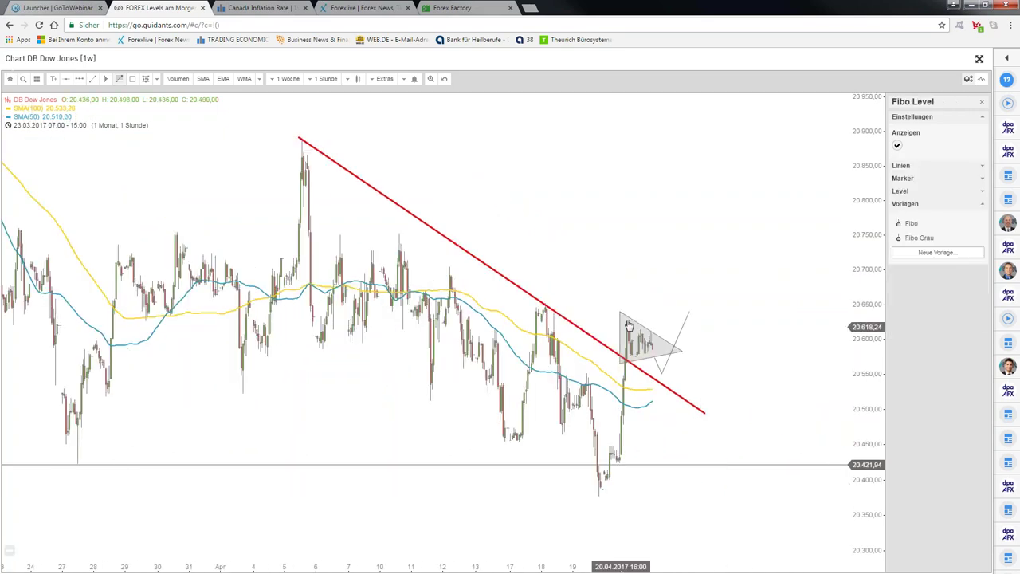
{"action": "left_click_drag", "start_coordinate": [629, 326], "coordinate": [502, 497]}
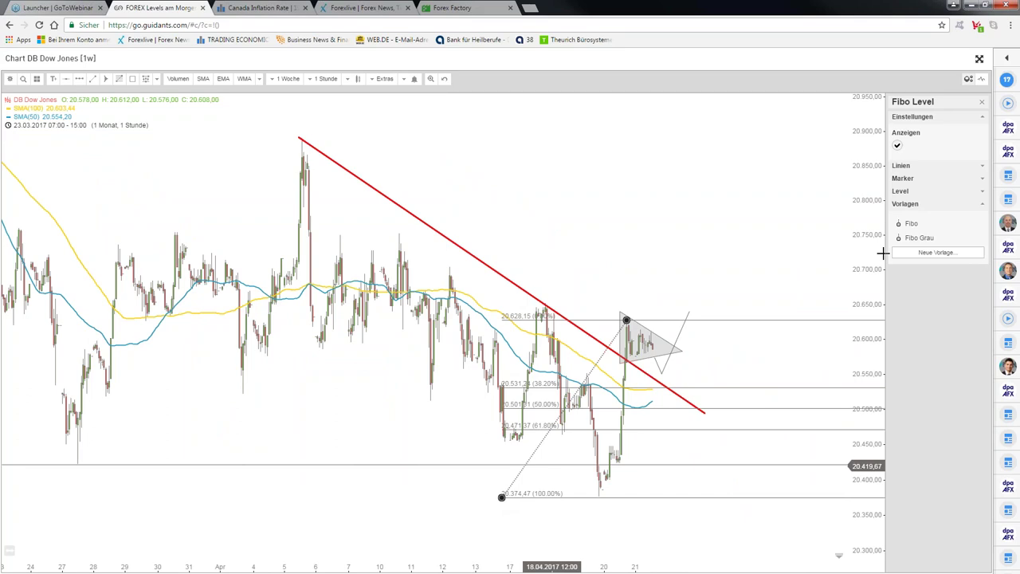
- Add a green Unterstützung rectangle zone at the 38.2% level near 20,531
{"action": "left_click", "coordinate": [124, 80]}
{"action": "left_click_drag", "start_coordinate": [577, 380], "coordinate": [870, 394]}
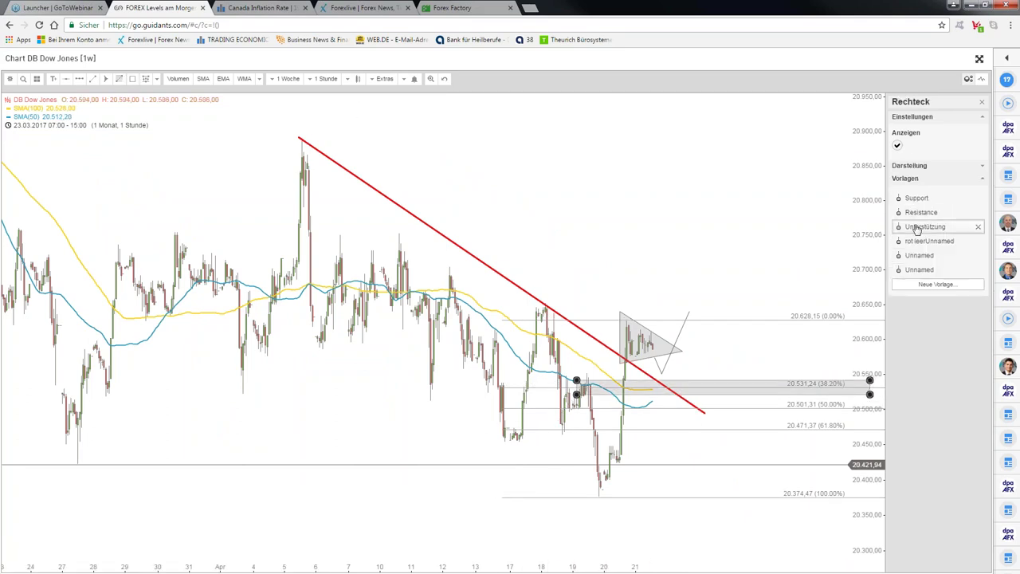
{"action": "left_click", "coordinate": [917, 229]}
{"action": "left_click", "coordinate": [700, 348]}
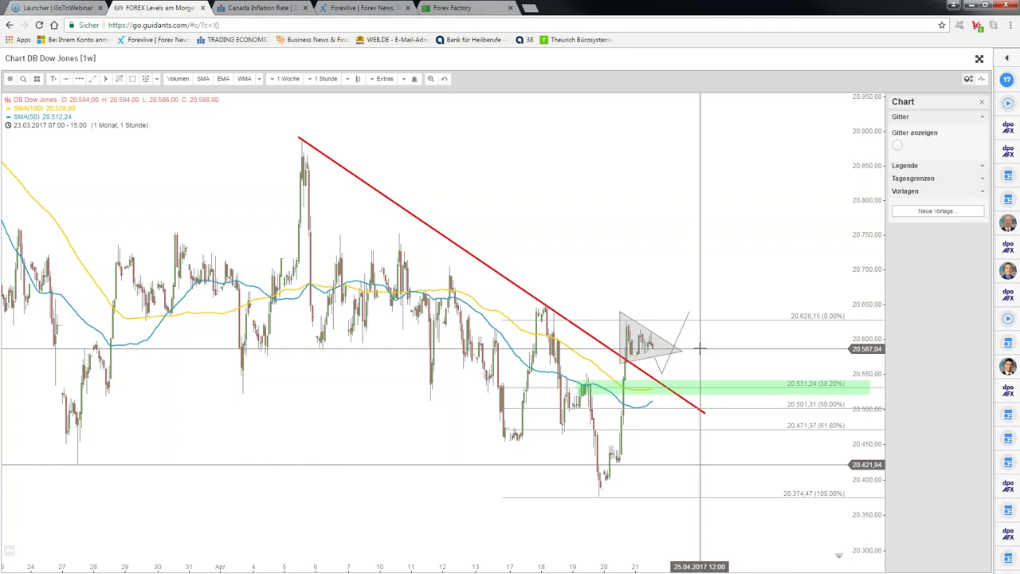
{"action": "scroll", "coordinate": [700, 349], "scroll_direction": "up", "scroll_amount": 2}
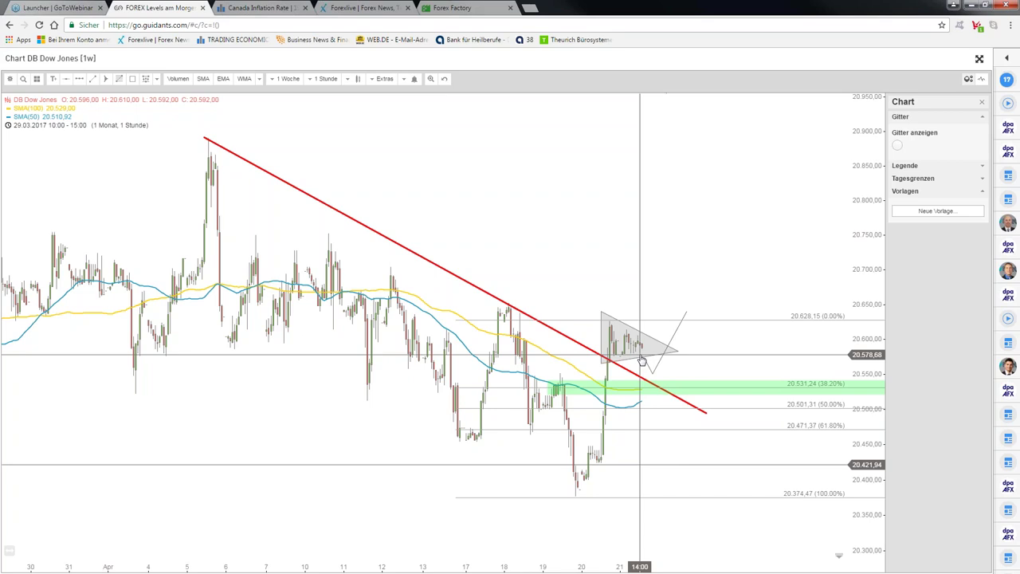
- Drag the projected path's dip point slightly to the right beneath the pennant
{"action": "left_click_drag", "start_coordinate": [642, 361], "coordinate": [670, 357]}
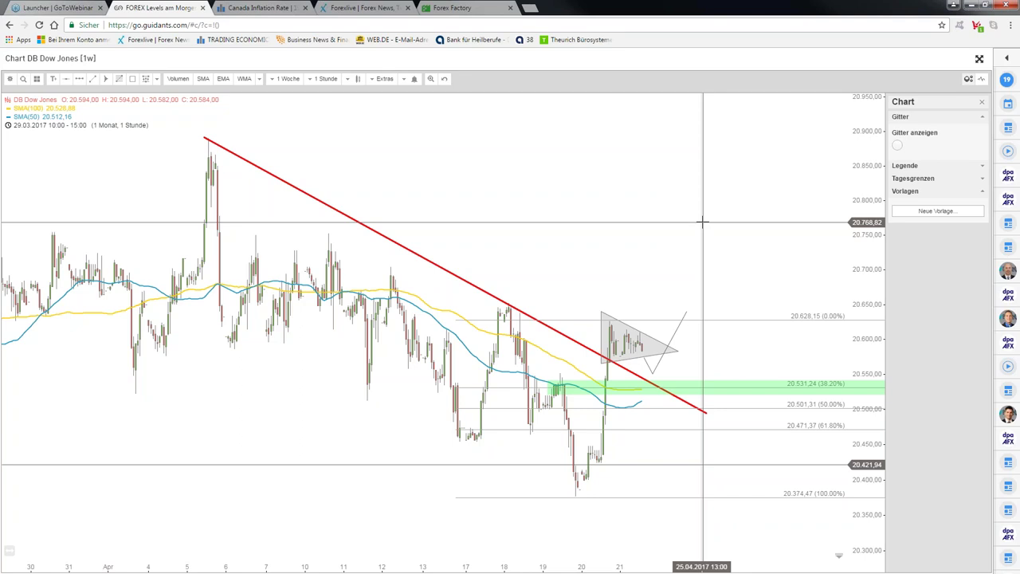
- Return to the dashboard, load AUD/JPY into all charts, and maximize its one-week chart
{"action": "key", "text": "Escape"}
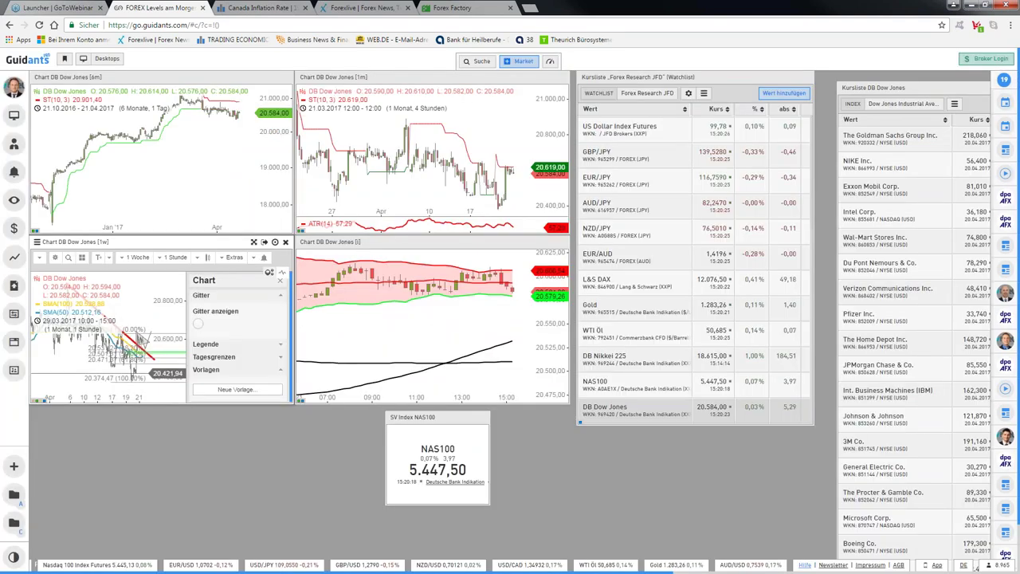
{"action": "left_click", "coordinate": [495, 197]}
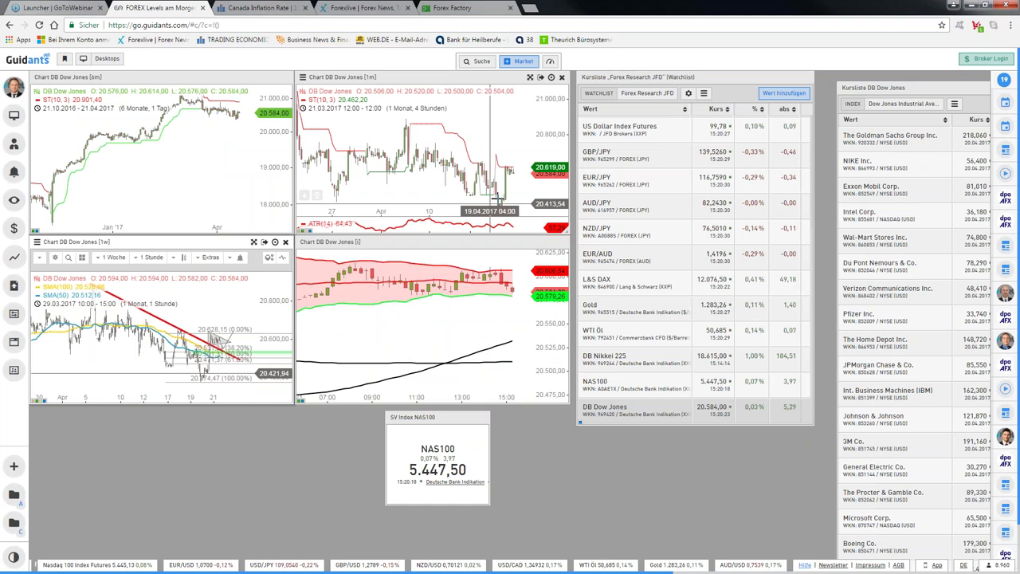
{"action": "left_click", "coordinate": [630, 202]}
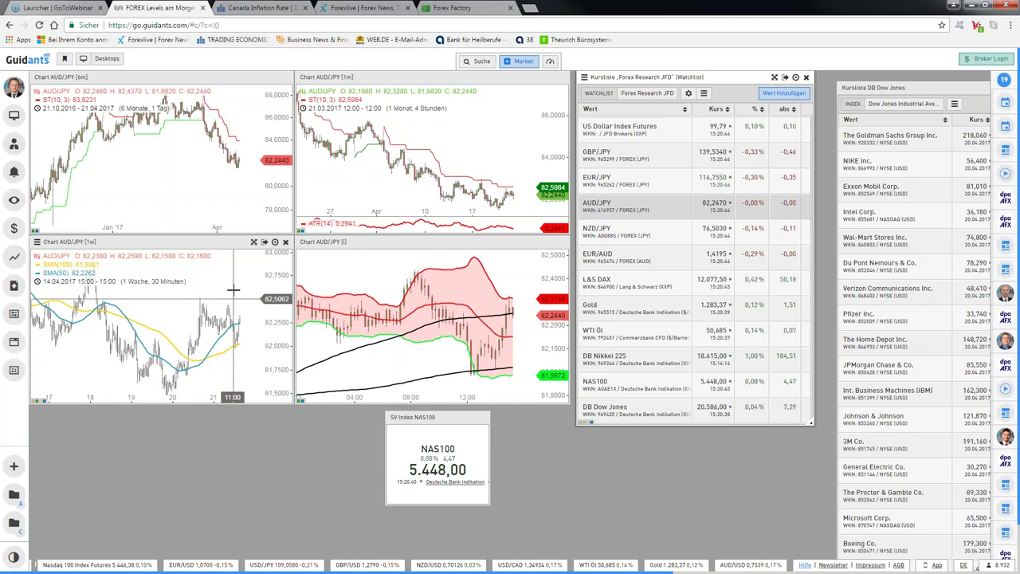
{"action": "left_click", "coordinate": [254, 241]}
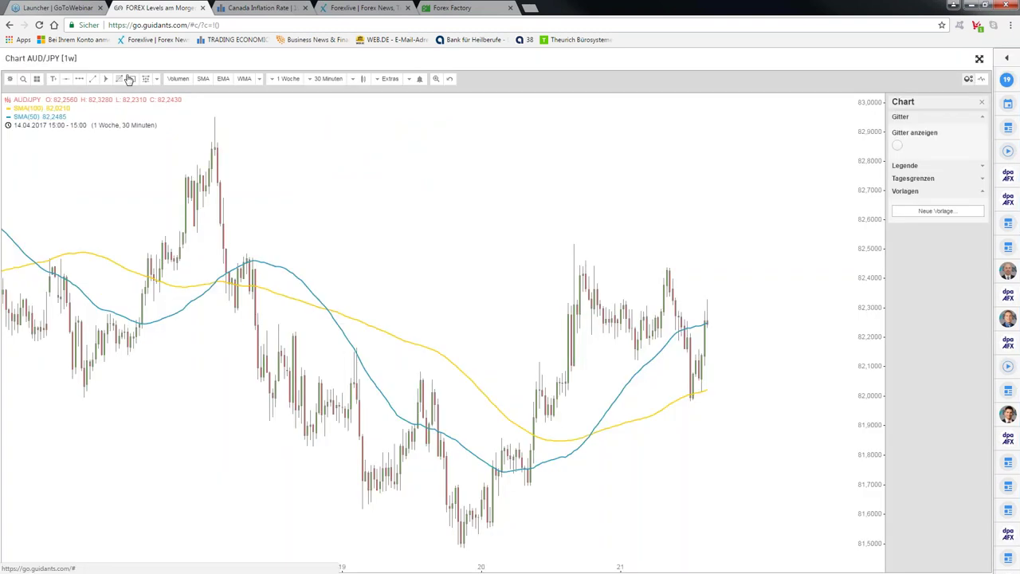
- Delete the rectangle zone drawn above the recent AUD/JPY highs
{"action": "left_click", "coordinate": [129, 79]}
{"action": "mouse_move", "coordinate": [577, 243]}
{"action": "left_mouse_down"}
{"action": "mouse_move", "coordinate": [341, 459]}
{"action": "mouse_move", "coordinate": [620, 208]}
{"action": "left_mouse_up"}
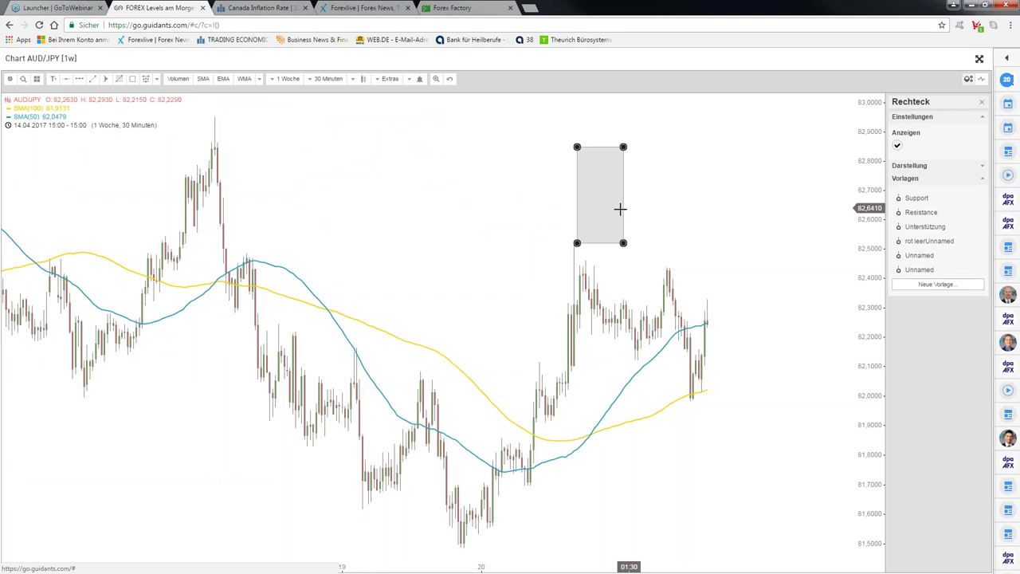
{"action": "right_click", "coordinate": [620, 208]}
{"action": "left_click", "coordinate": [637, 247]}
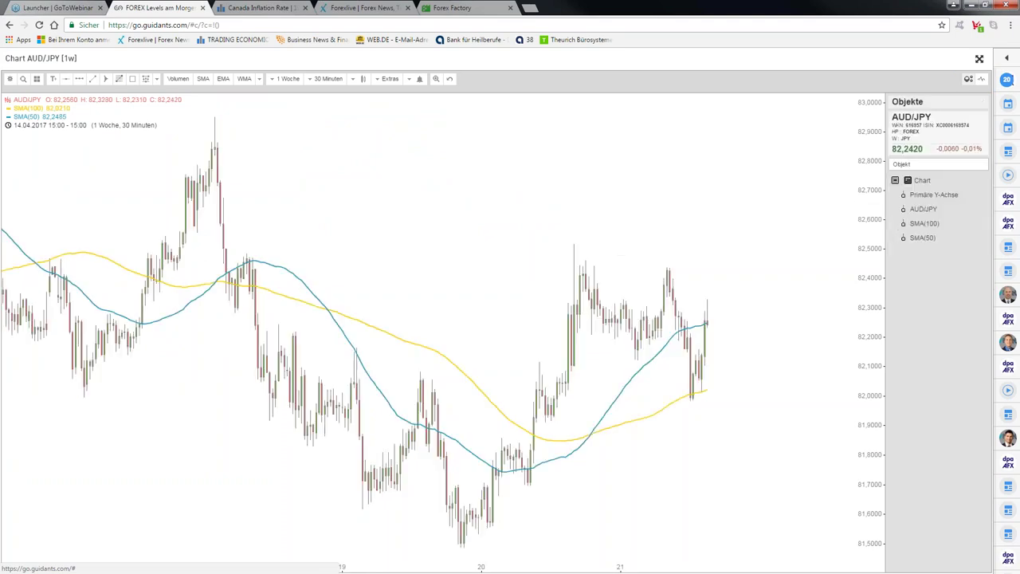
- Draw a Fibonacci retracement from the 82.5212 swing high to the 81.4866 low
{"action": "left_click", "coordinate": [118, 78]}
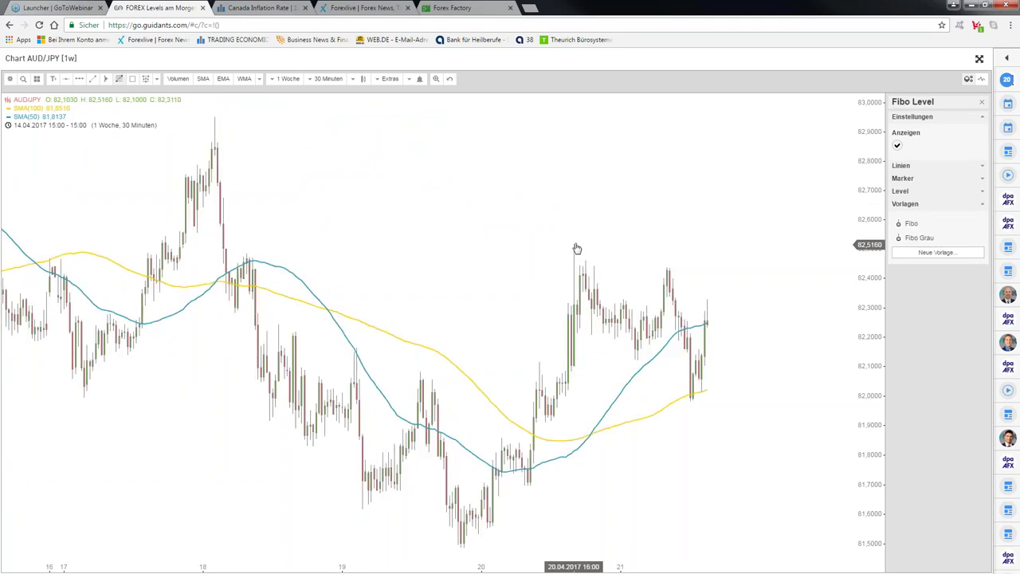
{"action": "left_click", "coordinate": [575, 244]}
{"action": "left_click", "coordinate": [294, 547]}
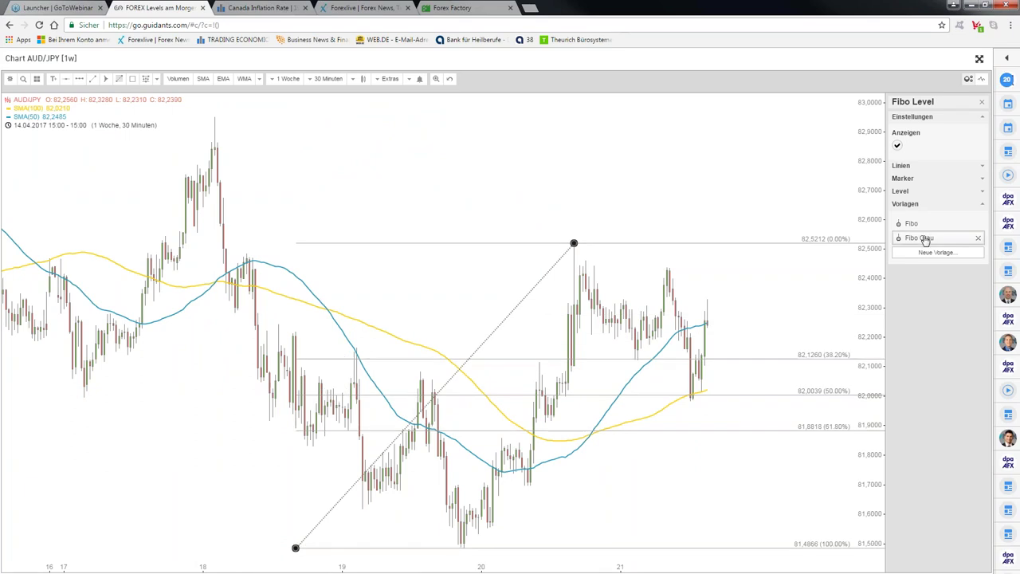
- Add a green Unterstützung support zone at the 50% level near 82.0039
{"action": "left_click", "coordinate": [673, 383]}
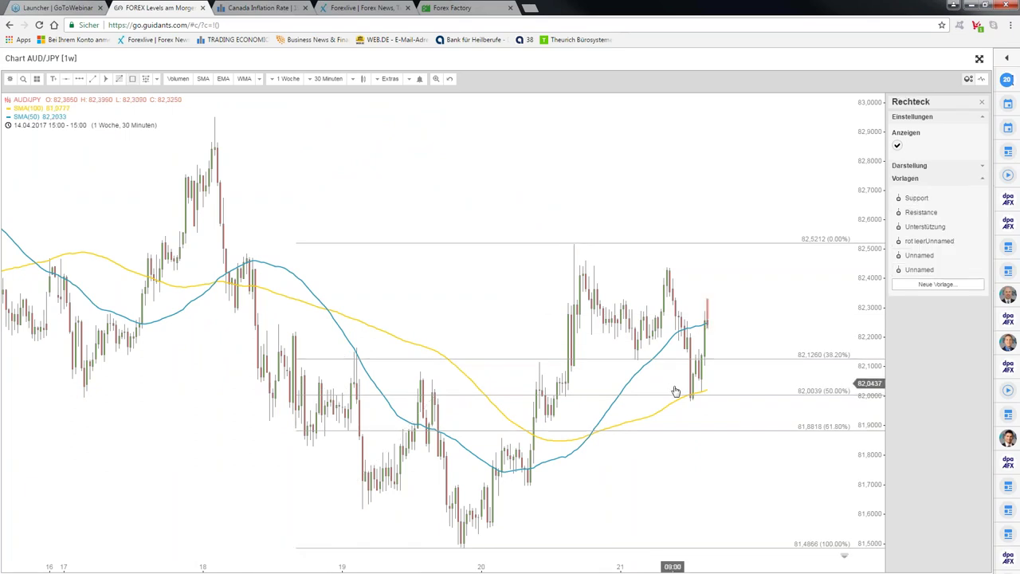
{"action": "left_click", "coordinate": [673, 405]}
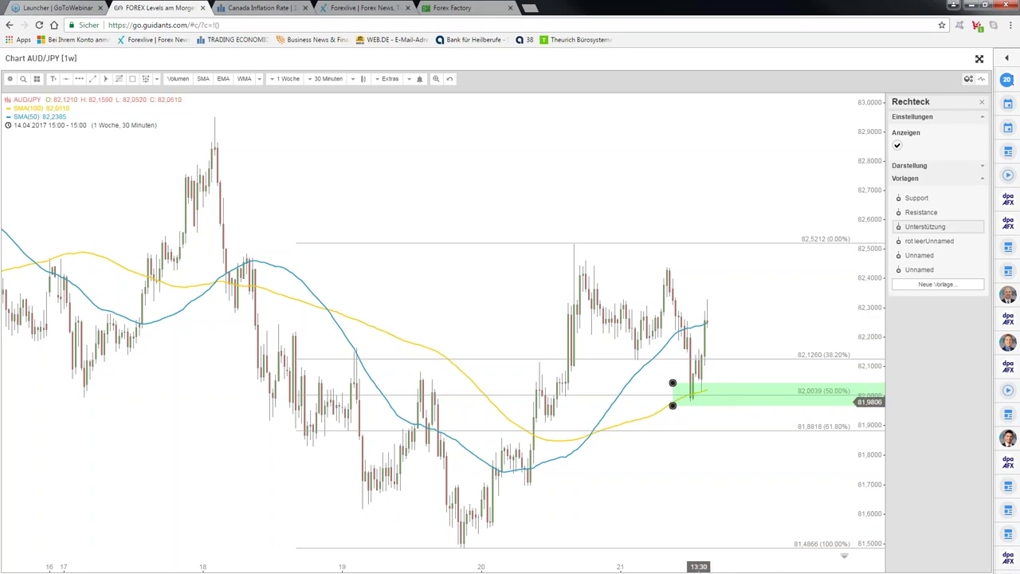
{"action": "scroll", "coordinate": [759, 308], "scroll_direction": "up", "scroll_amount": 1}
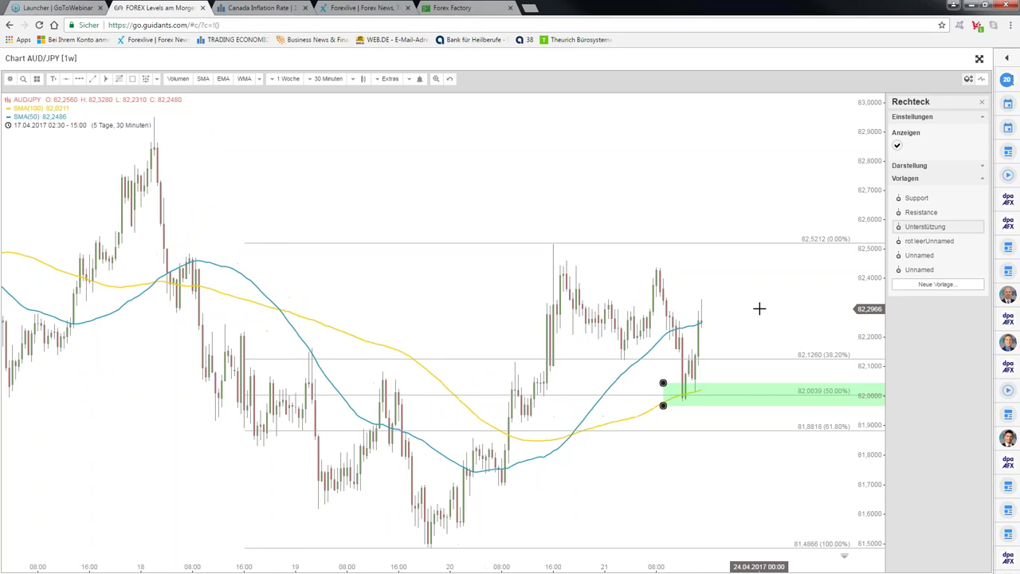
{"action": "scroll", "coordinate": [758, 309], "scroll_direction": "up", "scroll_amount": 1}
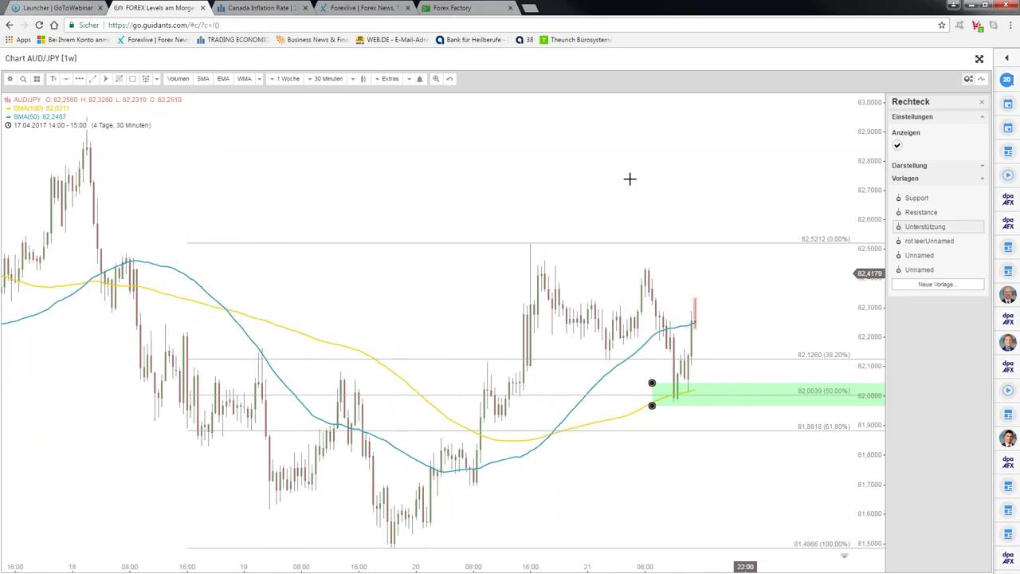
{"action": "left_click", "coordinate": [582, 125]}
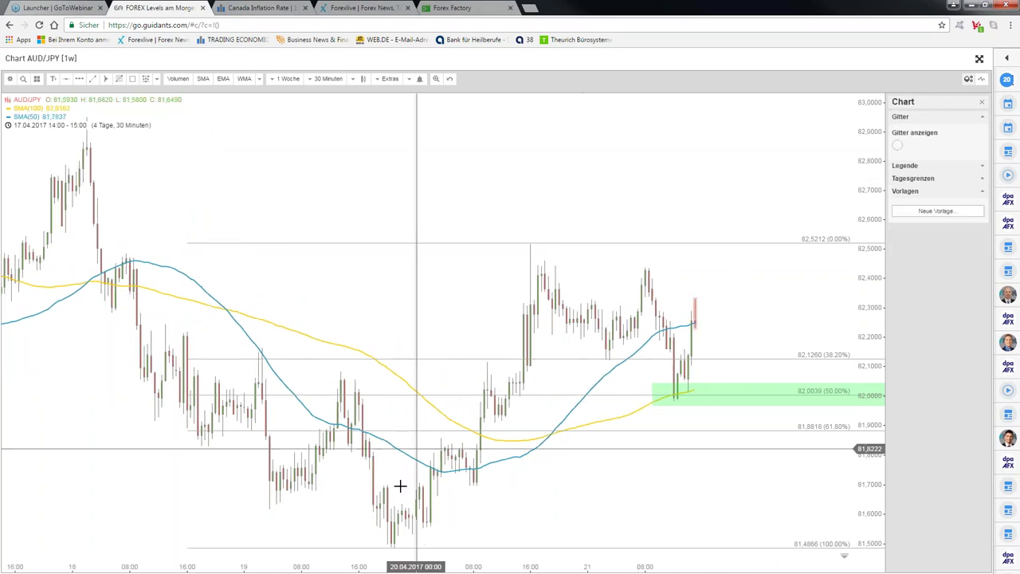
- Try 15-minute candles, then set the AUD/JPY chart interval to 1 Stunde
{"action": "left_click", "coordinate": [327, 78]}
{"action": "left_click", "coordinate": [320, 163]}
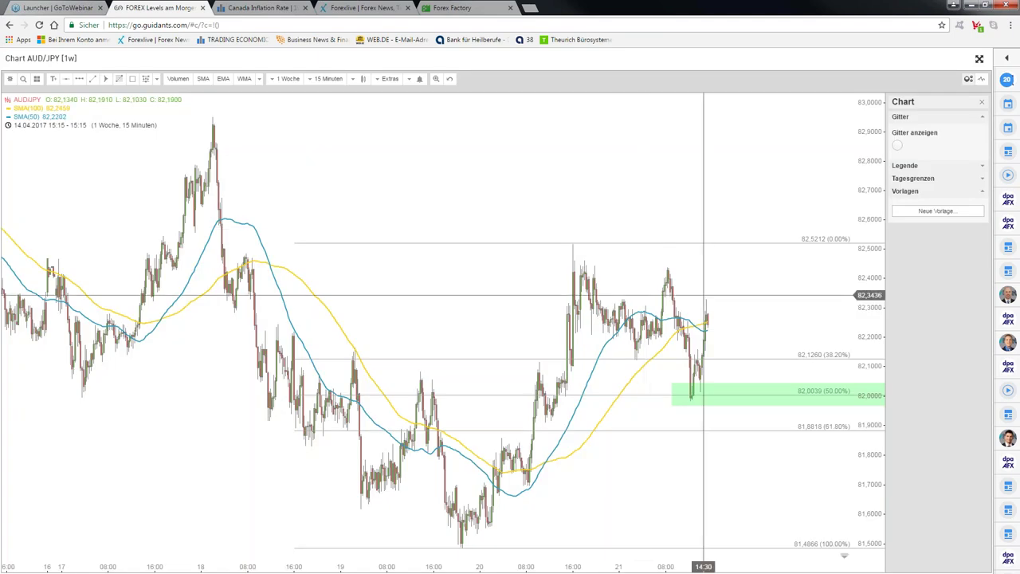
{"action": "scroll", "coordinate": [726, 363], "scroll_direction": "up", "scroll_amount": 2}
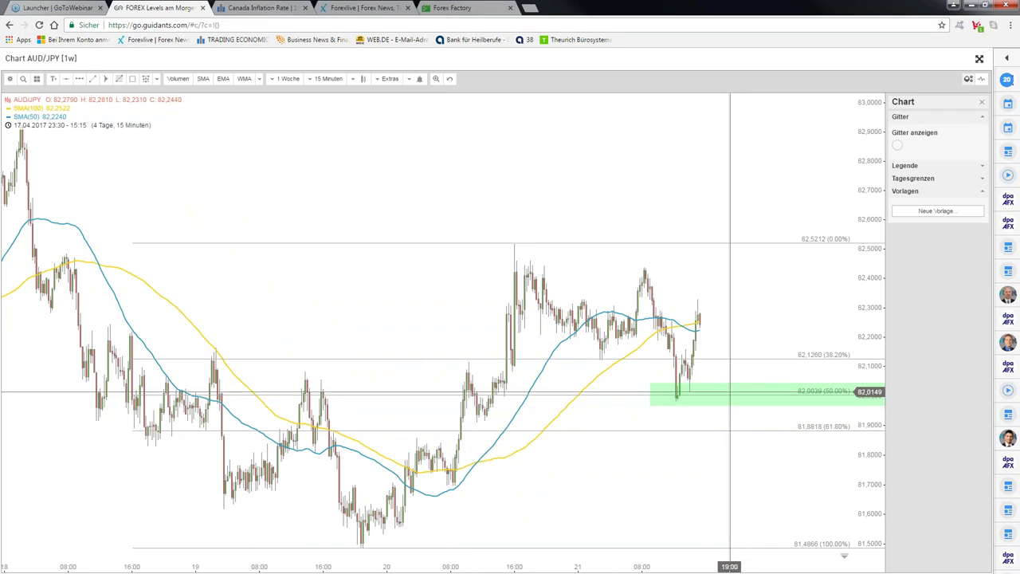
{"action": "scroll", "coordinate": [730, 391], "scroll_direction": "up", "scroll_amount": 2}
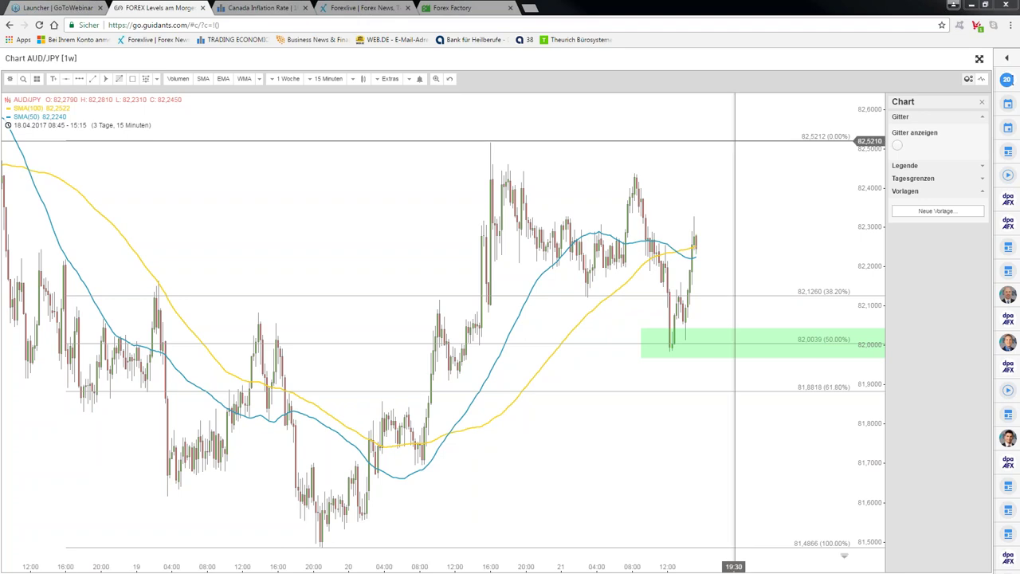
{"action": "left_click", "coordinate": [325, 78]}
{"action": "left_click", "coordinate": [327, 147]}
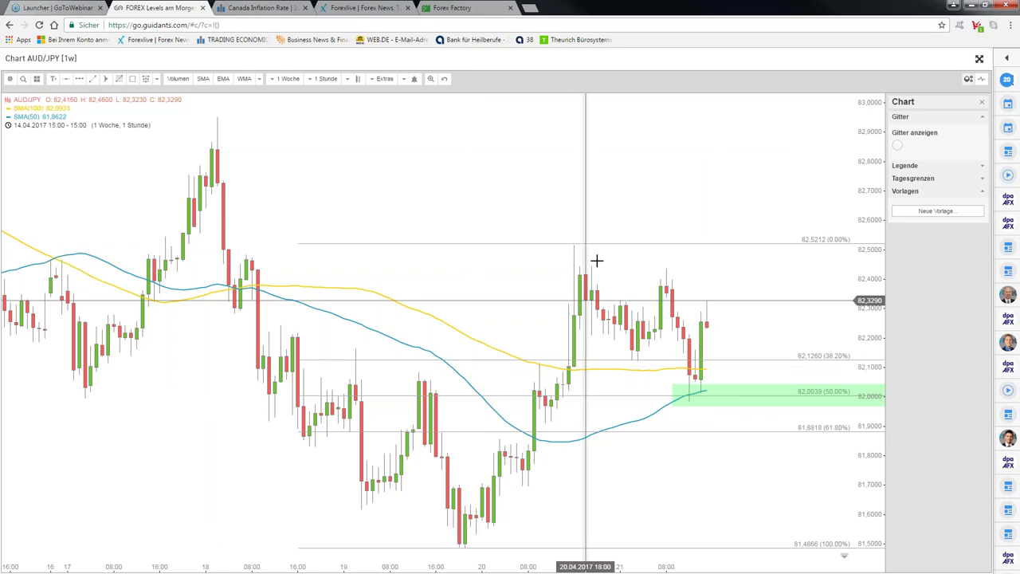
{"action": "scroll", "coordinate": [599, 240], "scroll_direction": "down", "scroll_amount": 1}
{"action": "scroll", "coordinate": [600, 224], "scroll_direction": "down", "scroll_amount": 1}
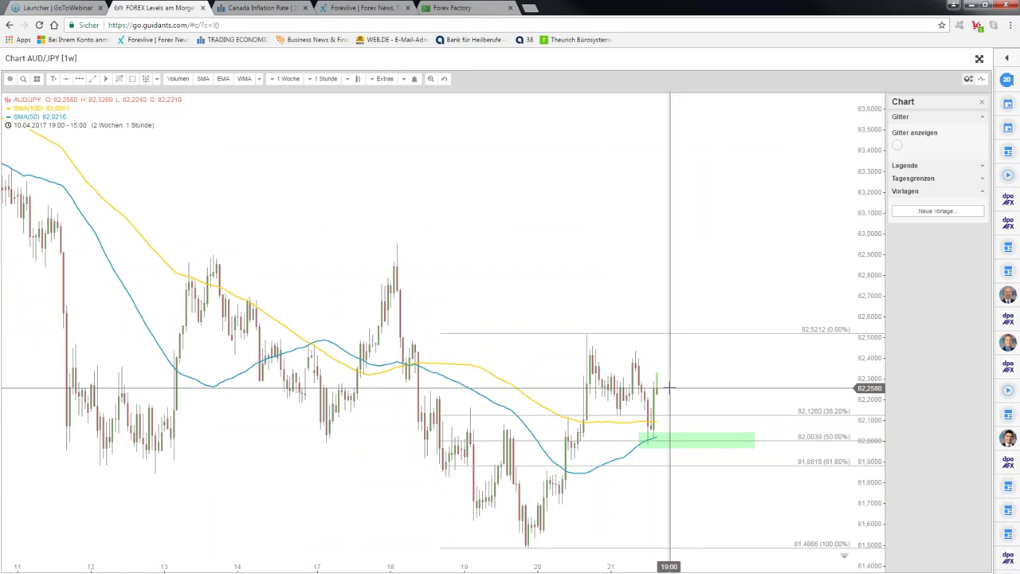
{"action": "scroll", "coordinate": [669, 387], "scroll_direction": "up", "scroll_amount": 1}
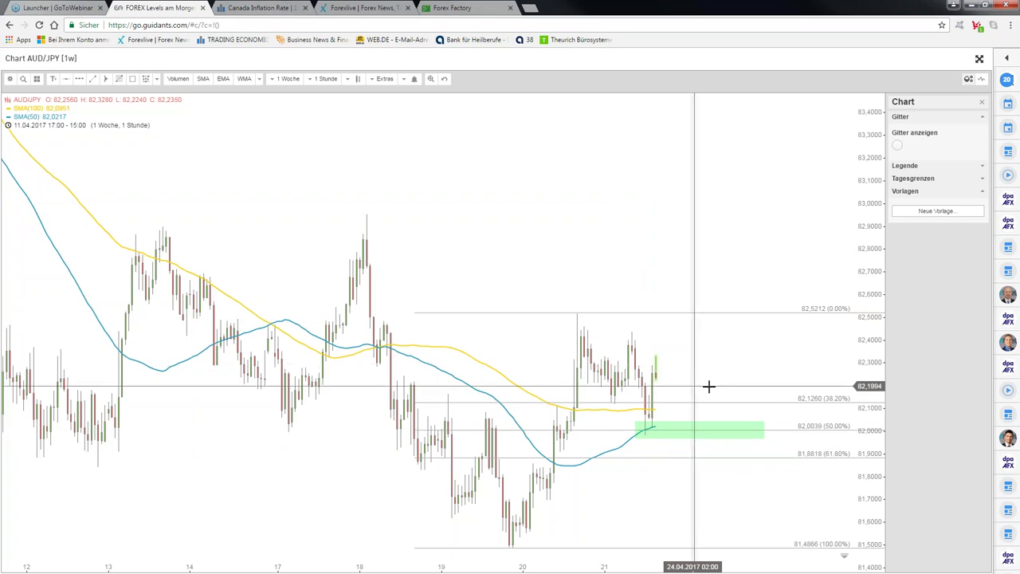
{"action": "left_click", "coordinate": [79, 79]}
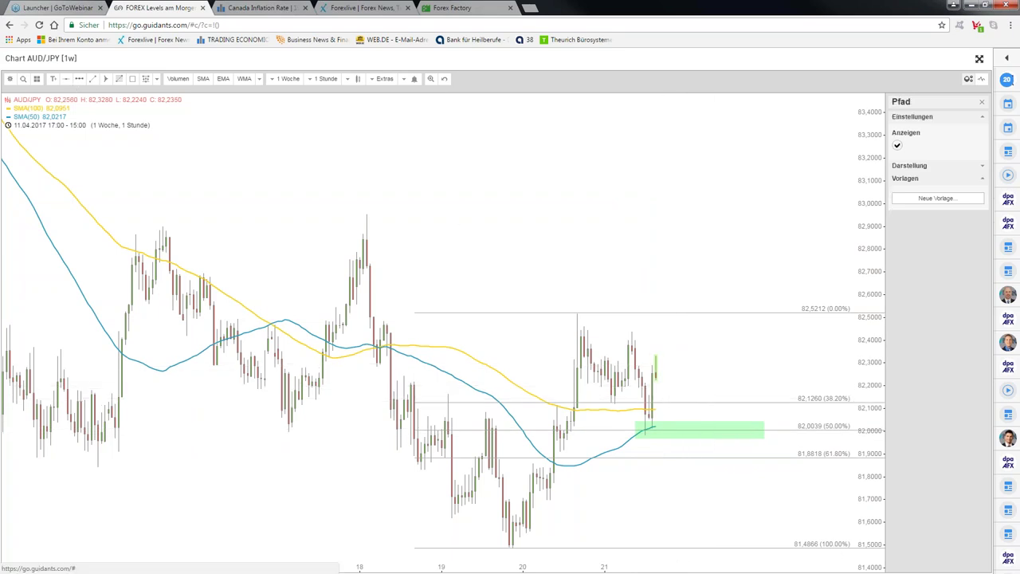
- Draw a dashed blue projected path dipping to the 38.2% level, then rising to the upside target
{"action": "left_click", "coordinate": [655, 380]}
{"action": "left_click", "coordinate": [669, 380]}
{"action": "left_click", "coordinate": [682, 409]}
{"action": "double_click", "coordinate": [726, 298]}
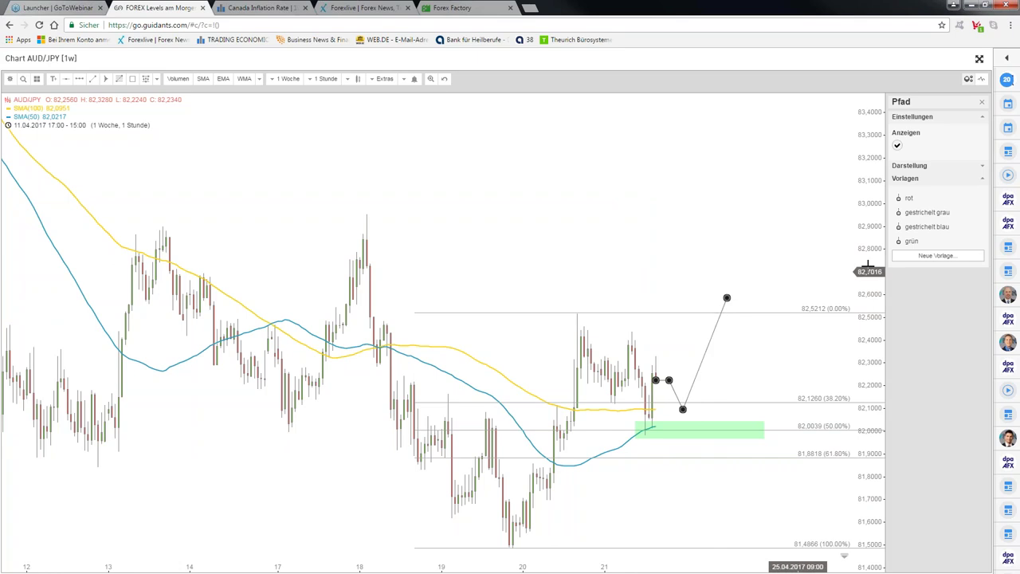
{"action": "left_click", "coordinate": [924, 226]}
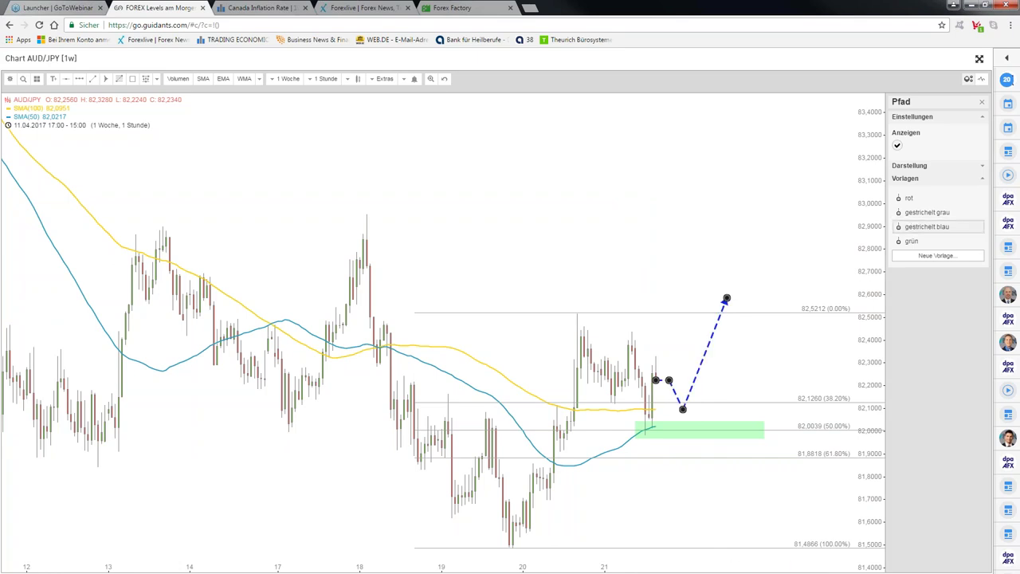
- Mark a red-outline, no-fill box at the 38.2% level and exit full screen to the dashboard
{"action": "left_click_drag", "start_coordinate": [655, 399], "coordinate": [700, 412]}
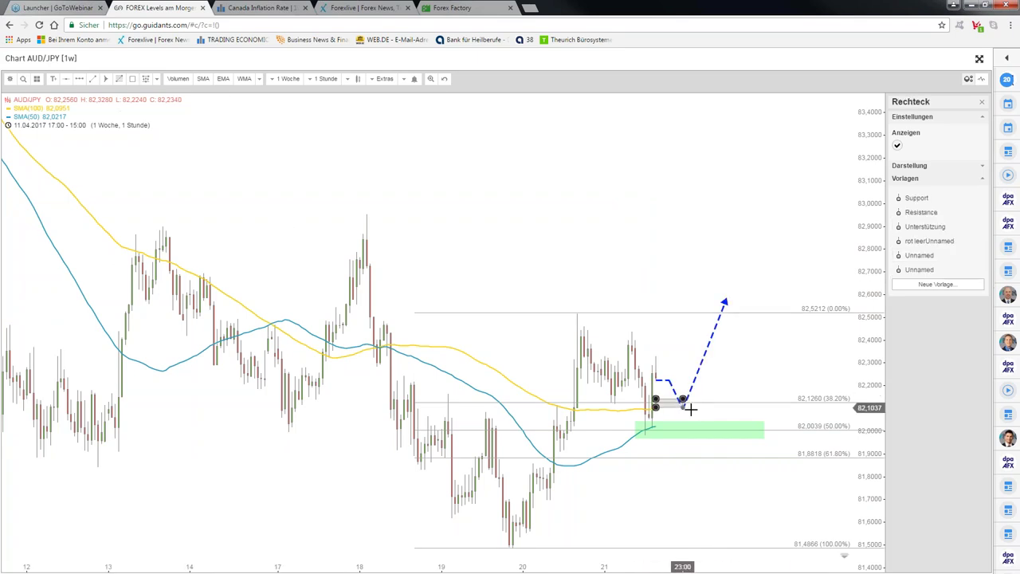
{"action": "left_click", "coordinate": [911, 241]}
{"action": "left_click", "coordinate": [730, 373]}
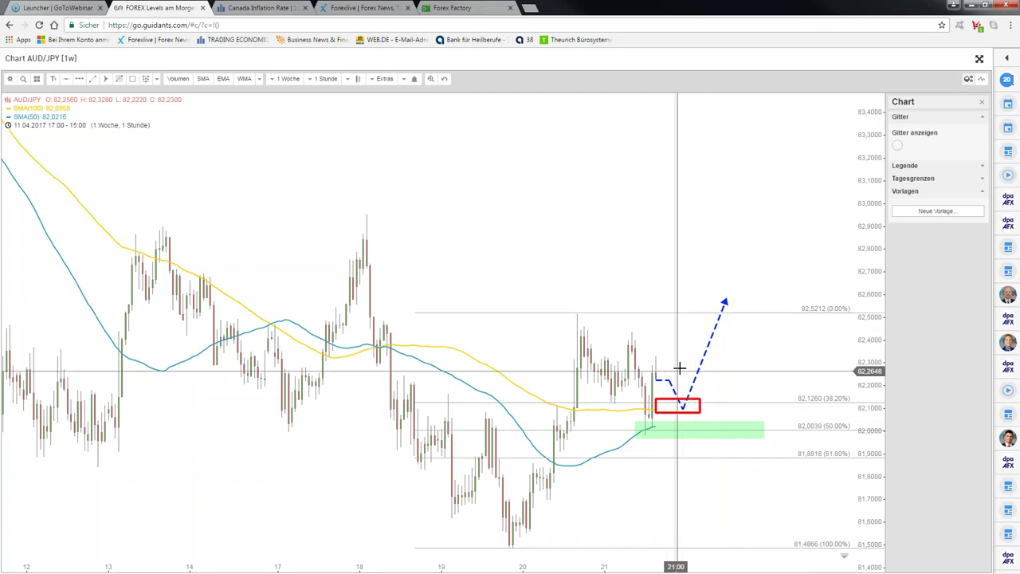
{"action": "scroll", "coordinate": [679, 368], "scroll_direction": "up", "scroll_amount": 2}
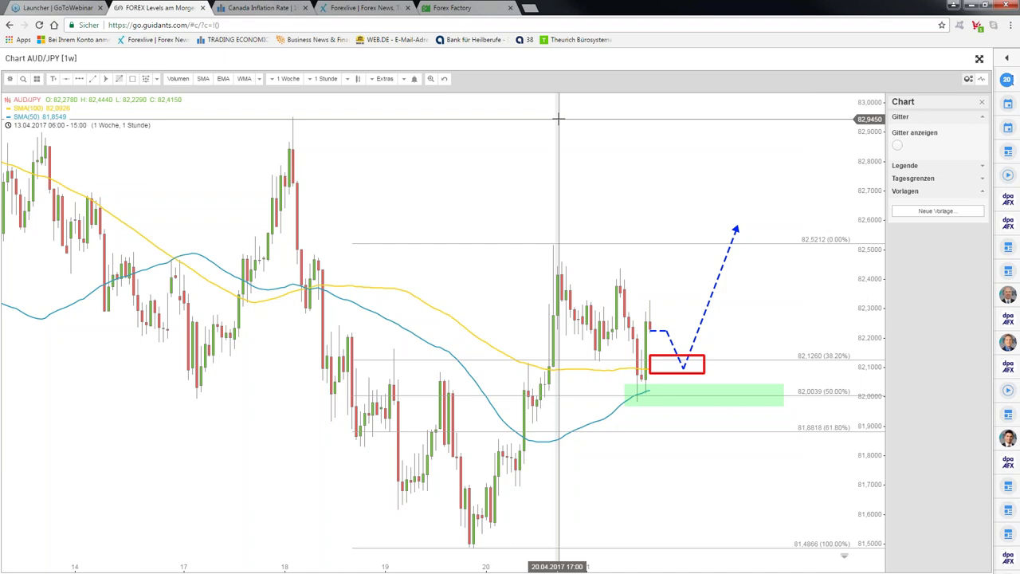
{"action": "key", "text": "Escape"}
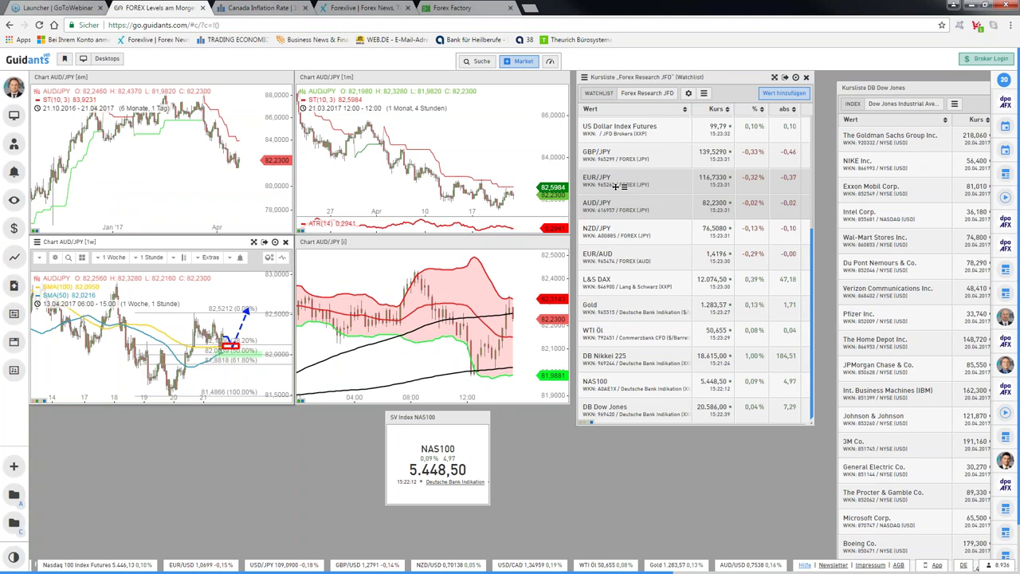
- Load EUR/JPY from the Forex Research watchlist into the dashboard charts, then switch back to AUD/JPY
{"action": "left_click", "coordinate": [618, 186]}
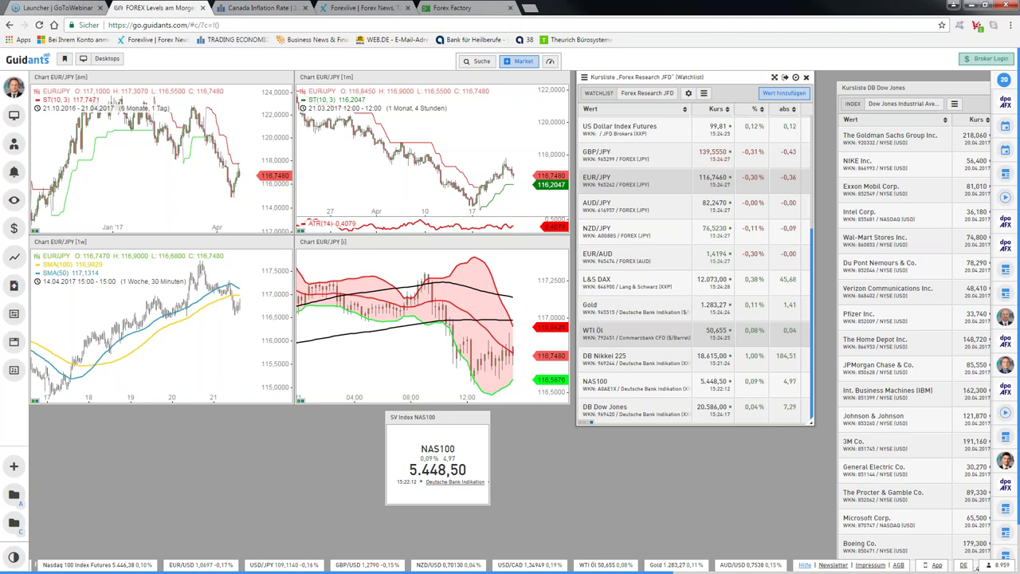
{"action": "scroll", "coordinate": [694, 271], "scroll_direction": "up", "scroll_amount": 2}
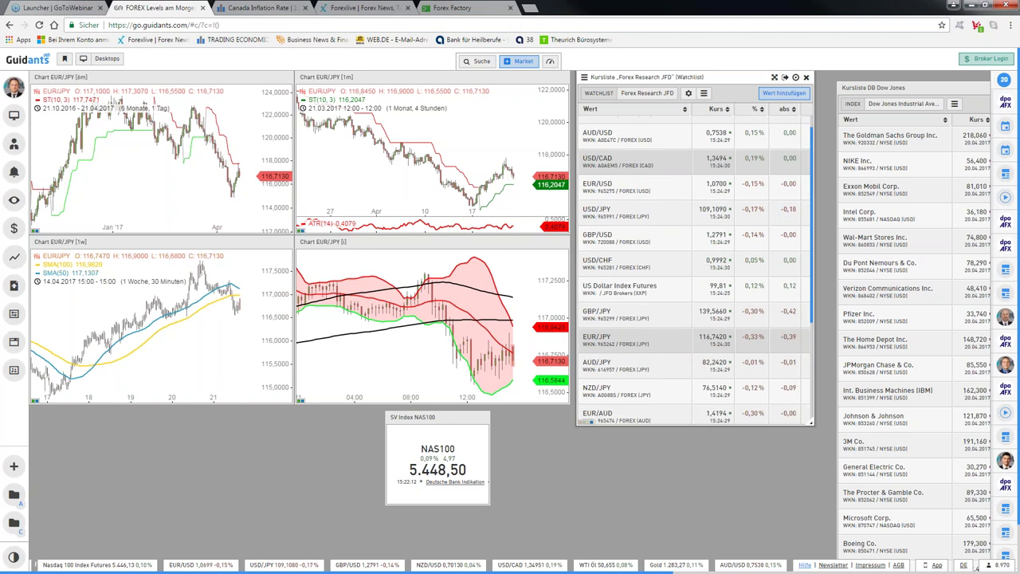
{"action": "left_click", "coordinate": [626, 361]}
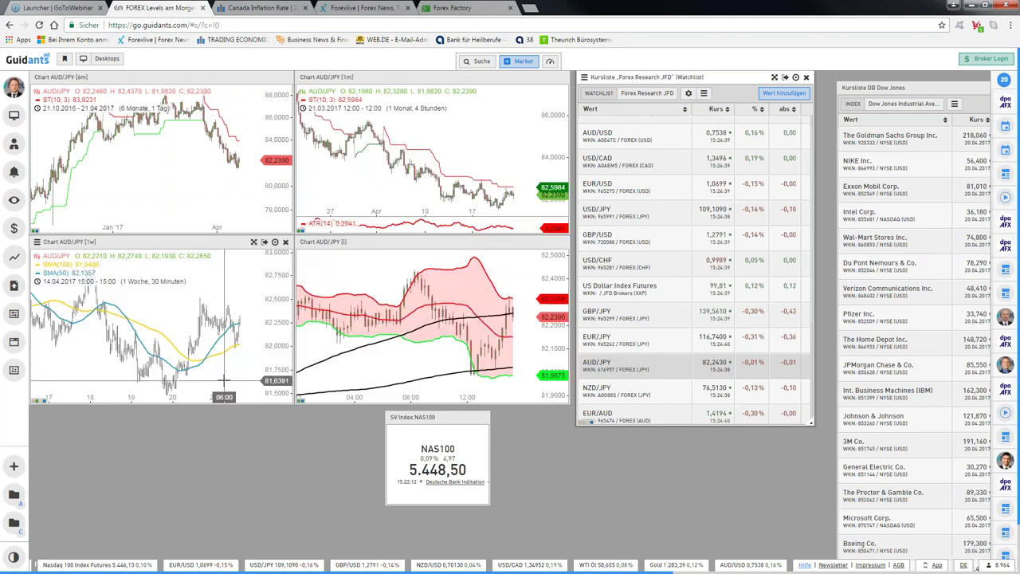
- Expand the 1w AUD/JPY chart to full screen and add the ST(10, 3) SuperTrend indicator
{"action": "double_click", "coordinate": [224, 385]}
{"action": "left_click", "coordinate": [259, 78]}
{"action": "mouse_move", "coordinate": [281, 118]}
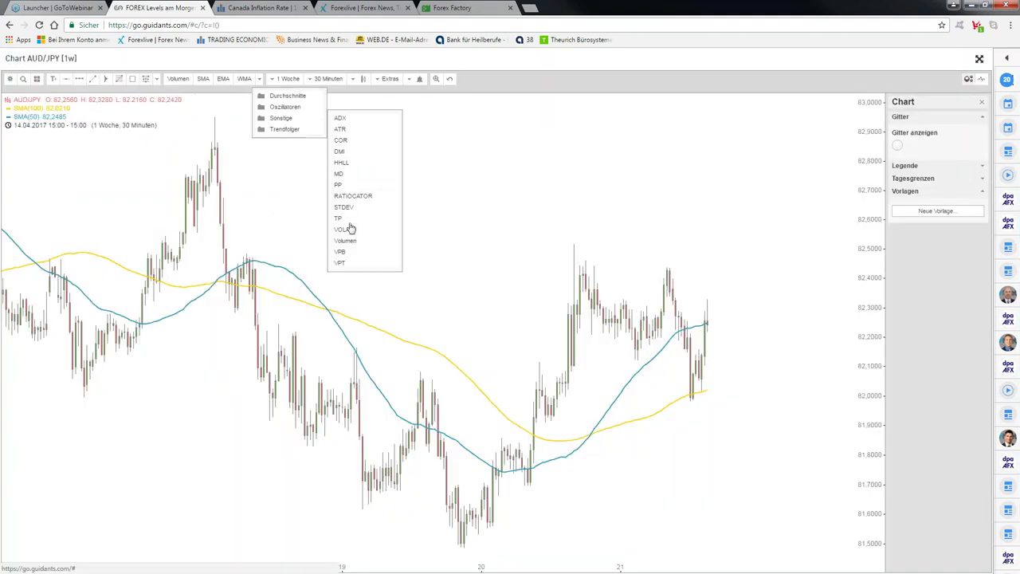
{"action": "mouse_move", "coordinate": [318, 132]}
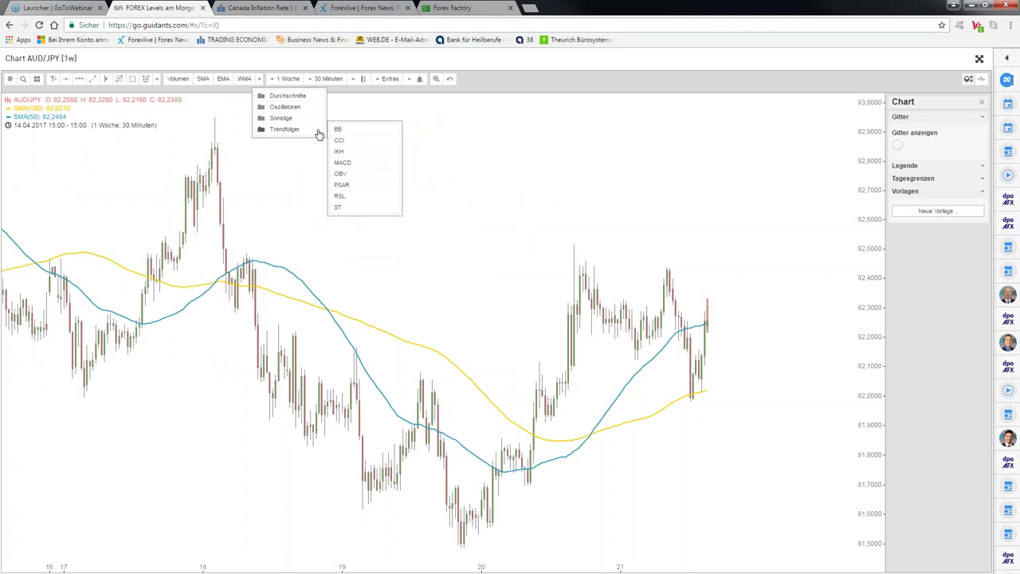
{"action": "left_click", "coordinate": [359, 206]}
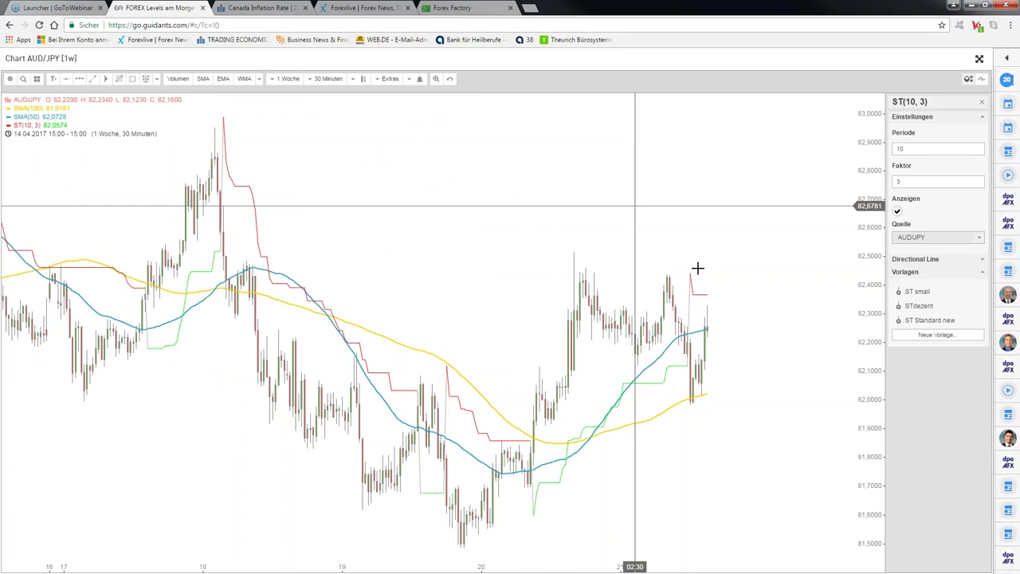
{"action": "scroll", "coordinate": [743, 353], "scroll_direction": "up", "scroll_amount": 2}
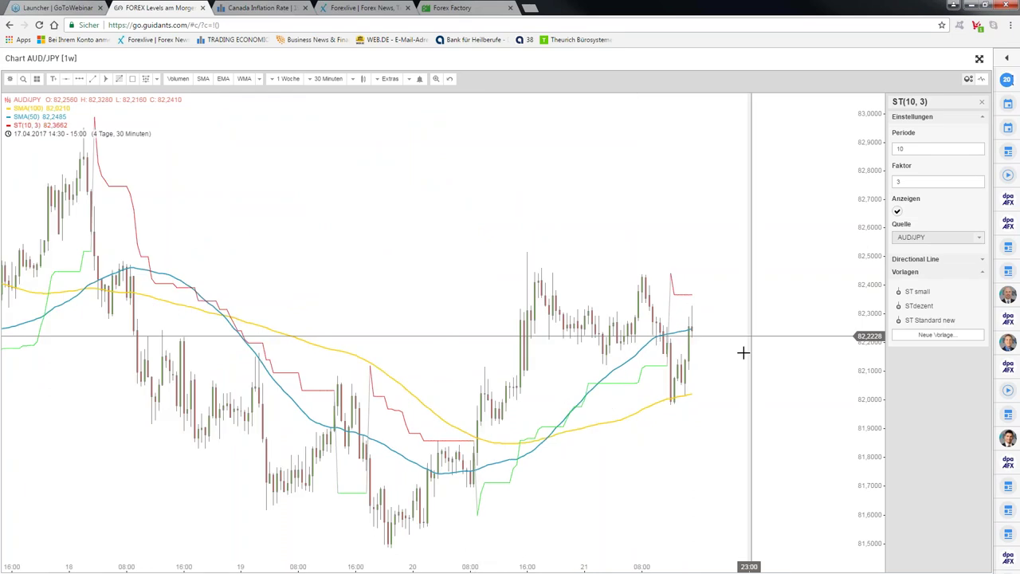
- Draw a Fibonacci retracement from the 82,5198 high down to the 81,4830 low
{"action": "left_click", "coordinate": [120, 80]}
{"action": "left_click_drag", "start_coordinate": [527, 251], "coordinate": [380, 406]}
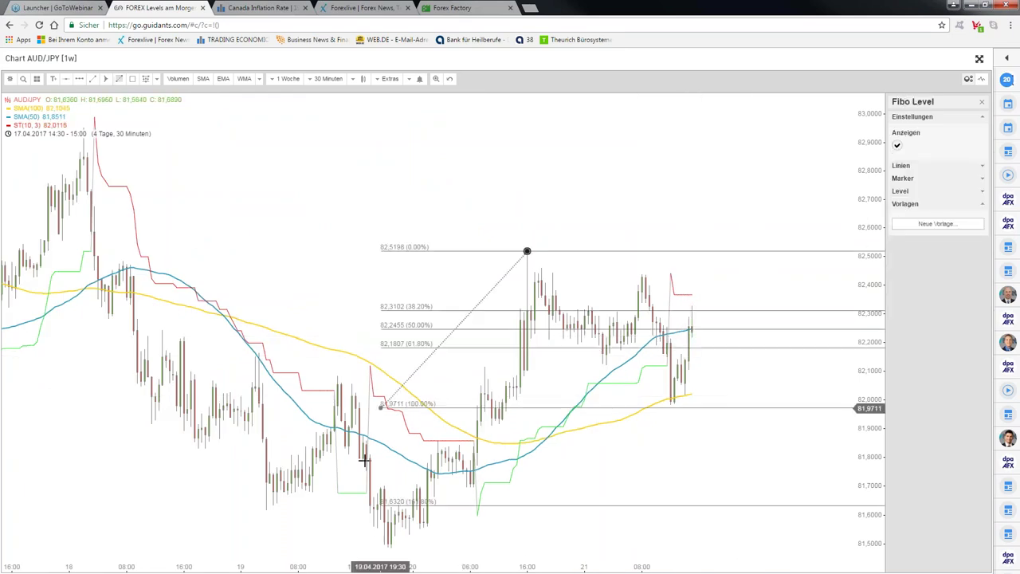
{"action": "left_click_drag", "start_coordinate": [364, 460], "coordinate": [319, 549]}
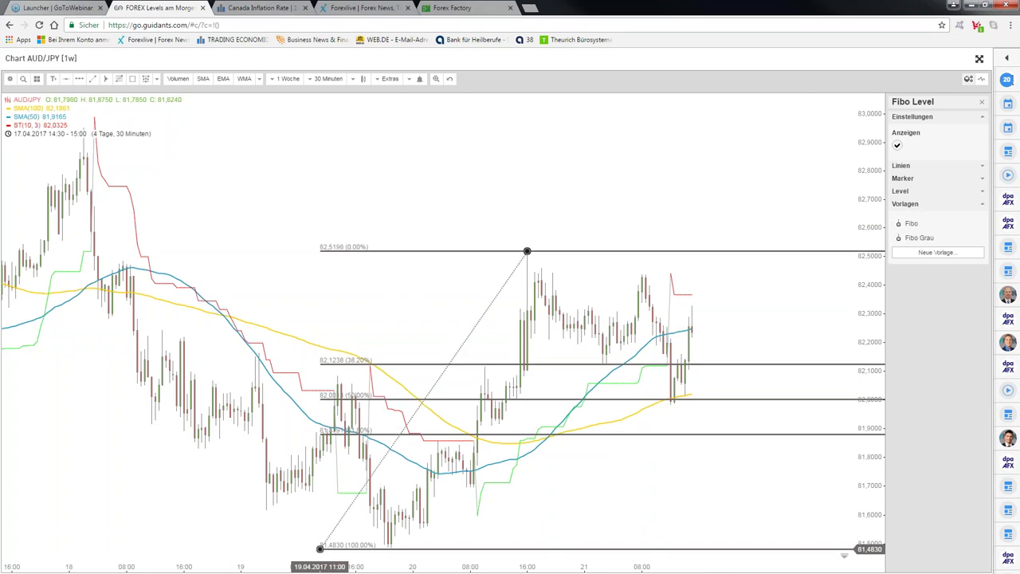
{"action": "left_click", "coordinate": [687, 393]}
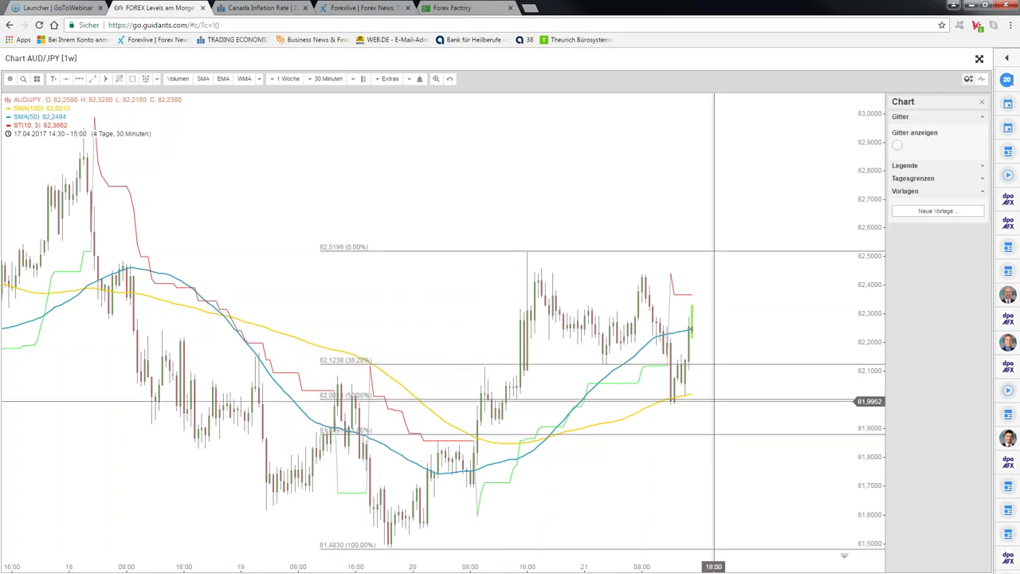
{"action": "left_click", "coordinate": [714, 399]}
- Apply the grey Fibo Grau template to the AUD/JPY retracement and return to the dashboard
{"action": "left_click", "coordinate": [916, 238]}
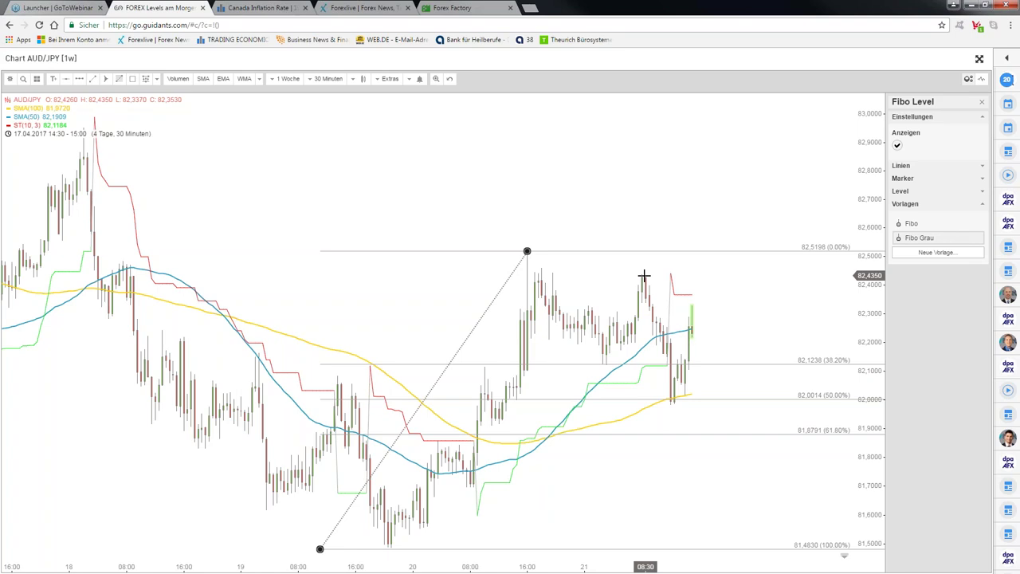
{"action": "left_click", "coordinate": [662, 212]}
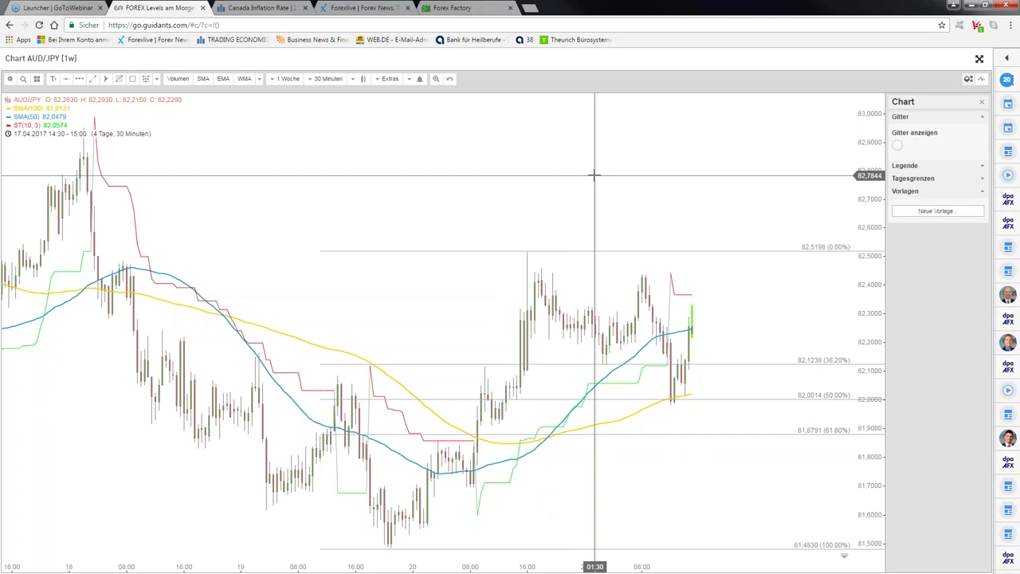
{"action": "key", "text": "Escape"}
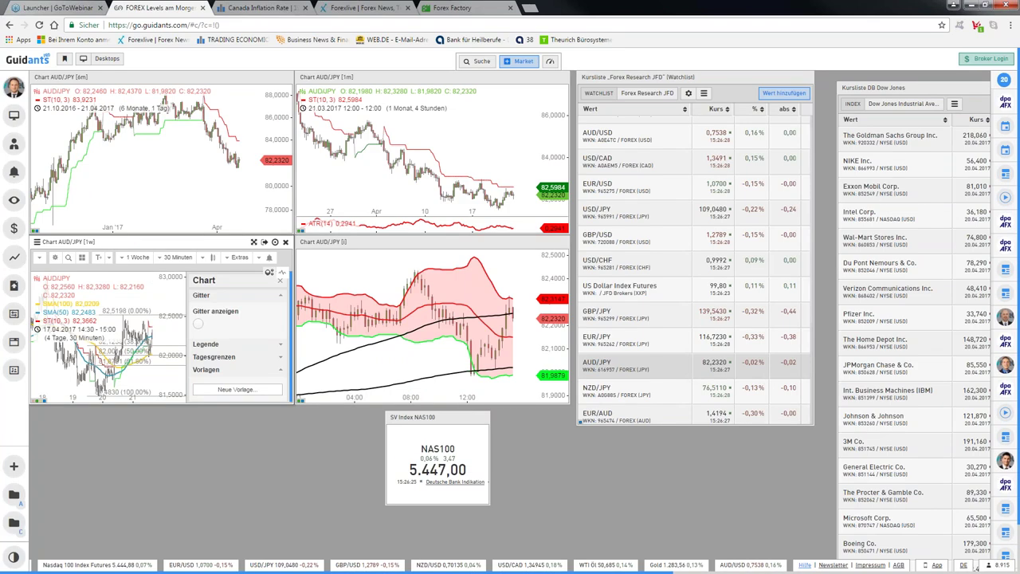
- Zoom the AUD/JPY one-month chart out to mid-February history, then restore it to its tile
{"action": "key", "text": "Escape"}
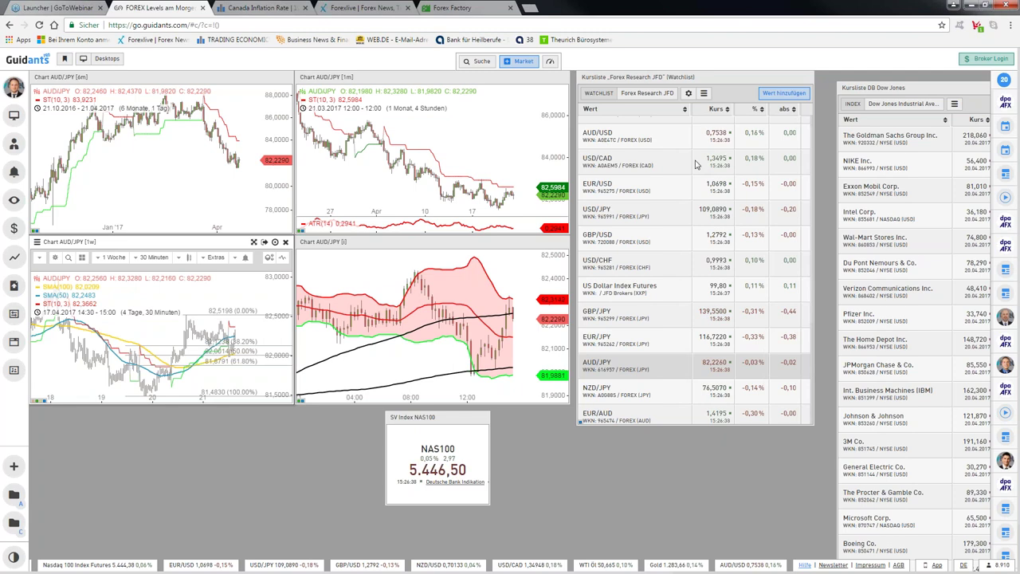
{"action": "double_click", "coordinate": [478, 171]}
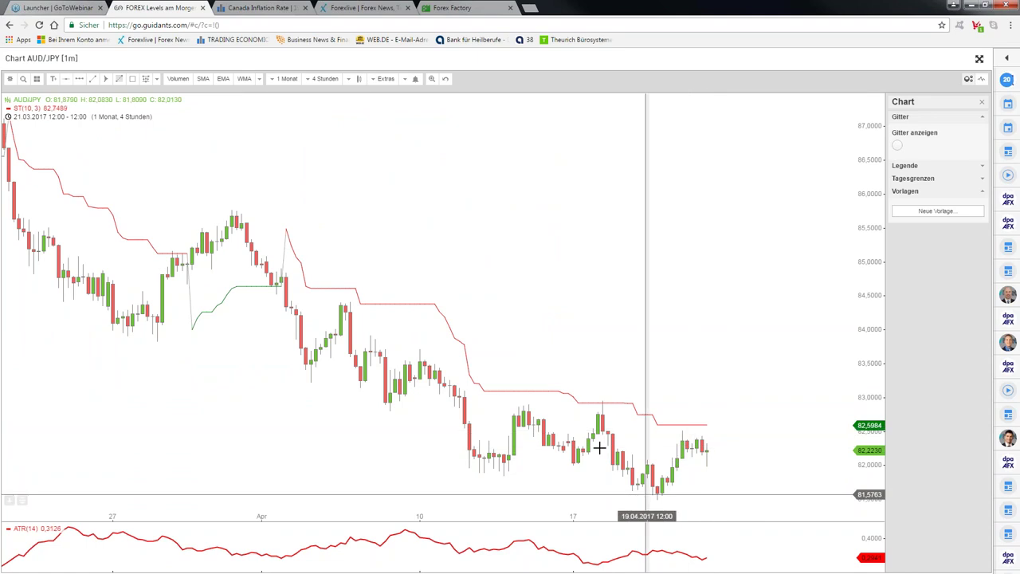
{"action": "scroll", "coordinate": [693, 337], "scroll_direction": "down", "scroll_amount": 1}
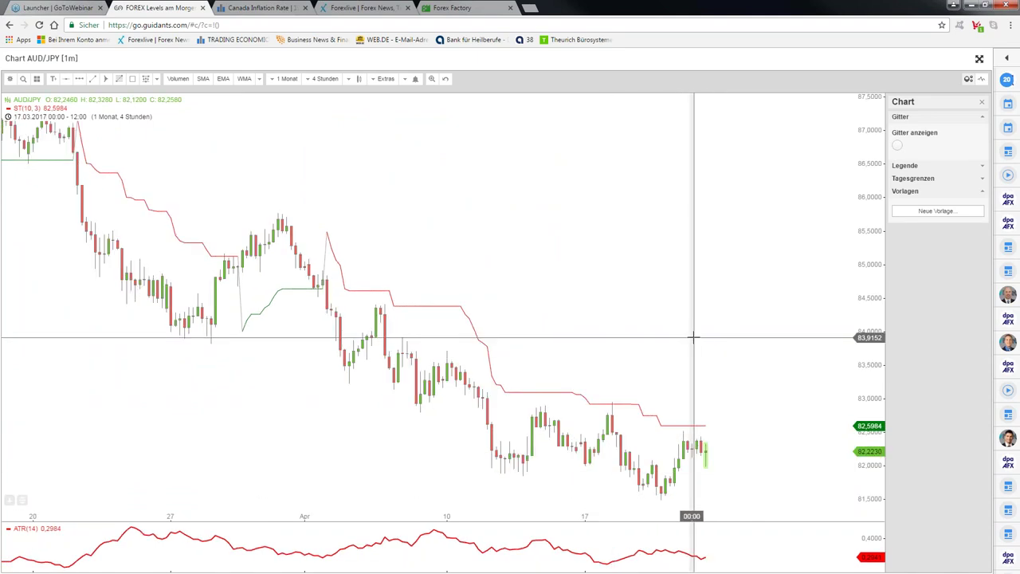
{"action": "scroll", "coordinate": [693, 337], "scroll_direction": "down", "scroll_amount": 1}
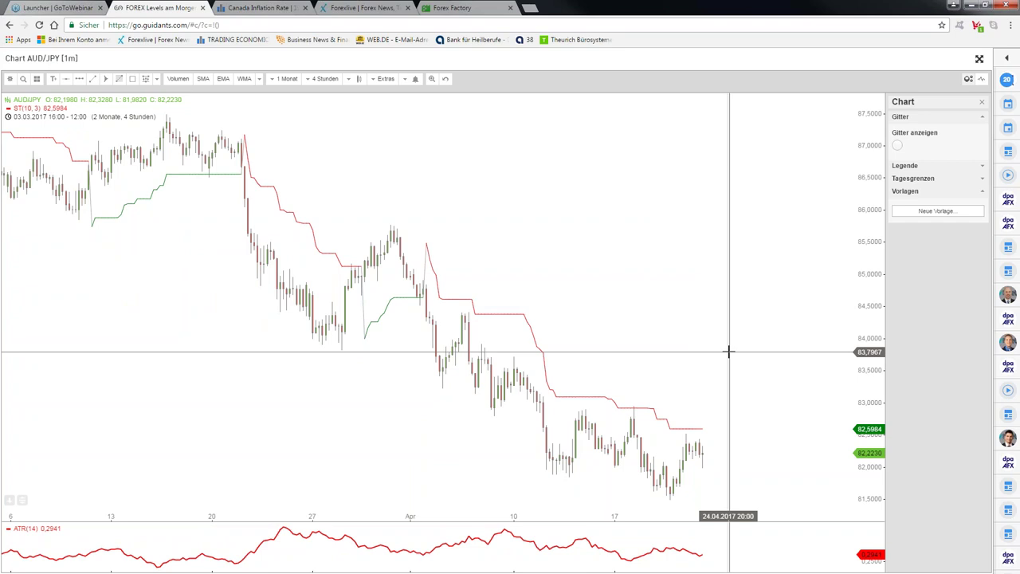
{"action": "scroll", "coordinate": [729, 351], "scroll_direction": "down", "scroll_amount": 1}
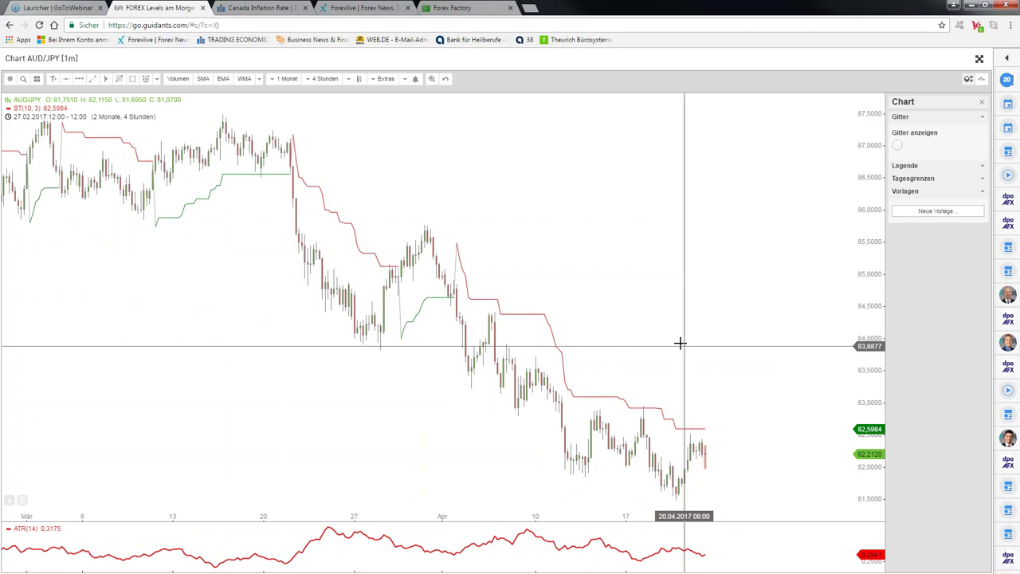
{"action": "scroll", "coordinate": [680, 342], "scroll_direction": "down", "scroll_amount": 1}
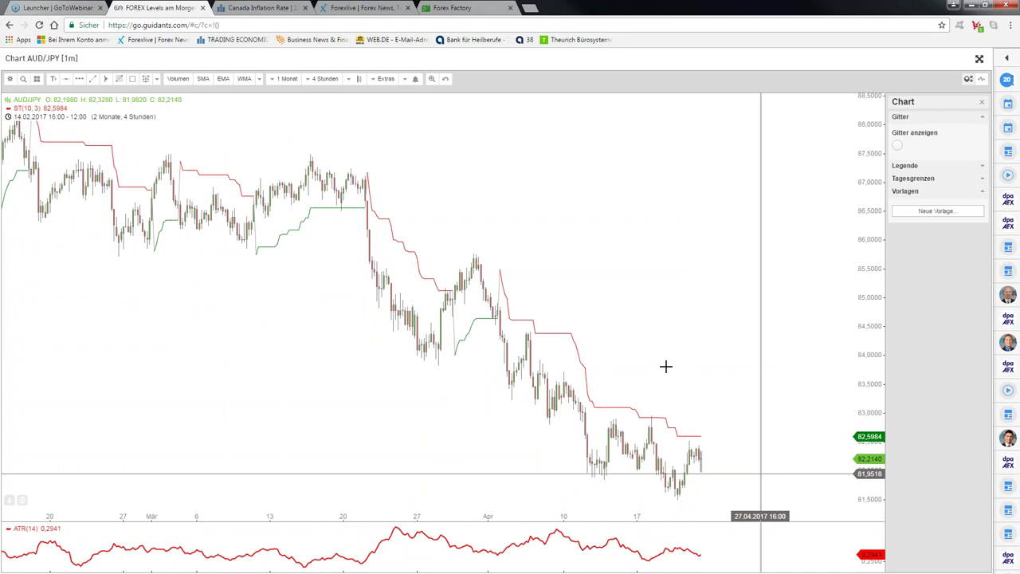
{"action": "left_click", "coordinate": [968, 78]}
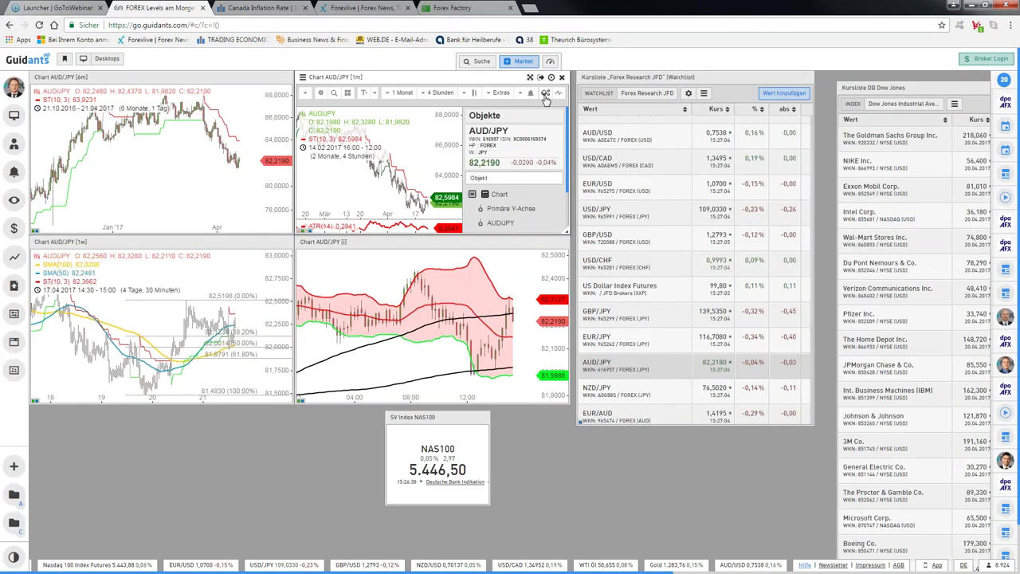
- Hide the Objekte list on the one-month chart and switch to the Canada Inflation Rate tab
{"action": "left_click", "coordinate": [545, 94]}
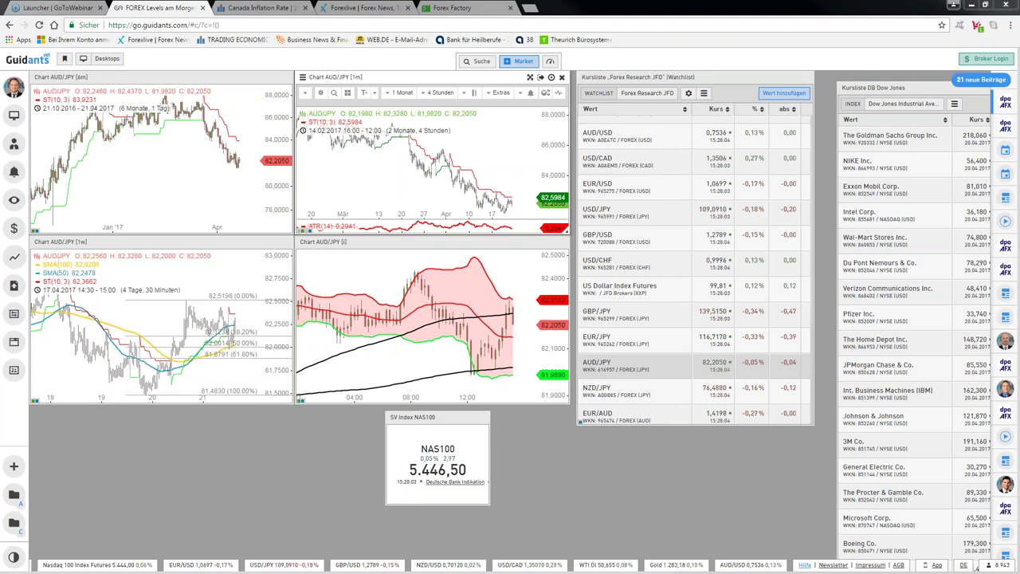
{"action": "key", "text": "ctrl+Tab"}
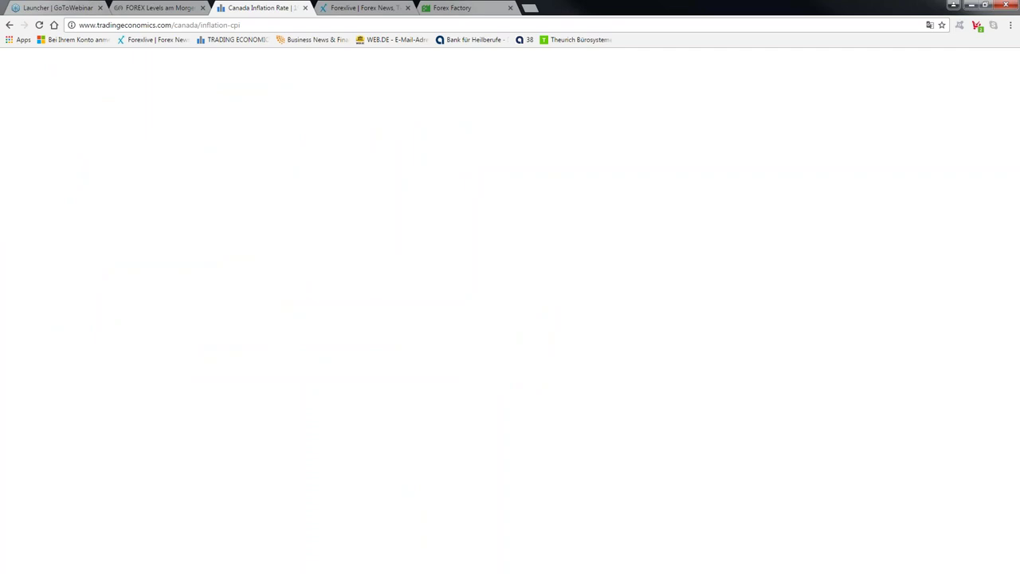
- Return to the Guidants tab and load USD/CAD from the Forex Research watchlist into all four charts
{"action": "key", "text": "ctrl+shift+Tab"}
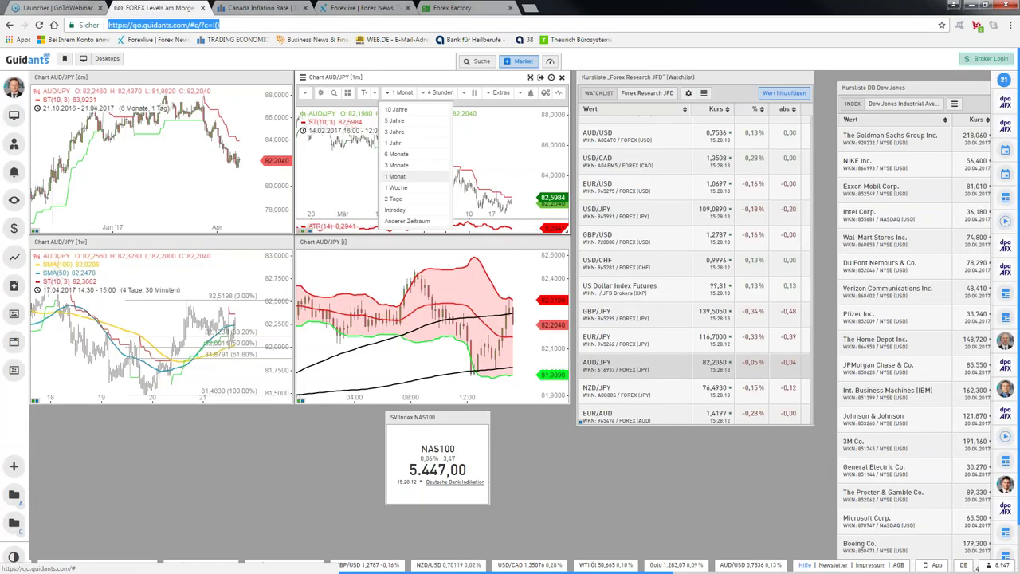
{"action": "left_click", "coordinate": [396, 176]}
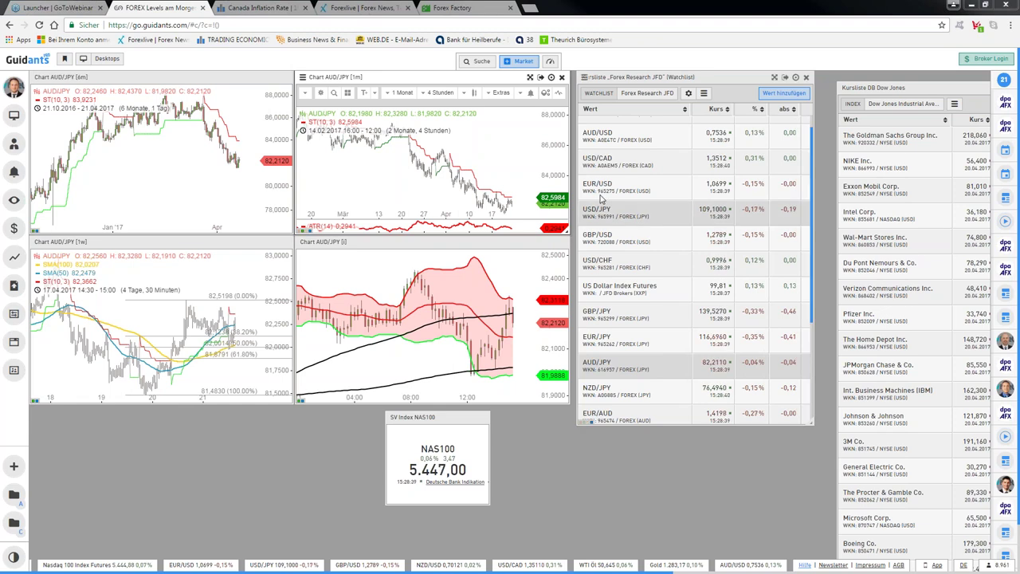
{"action": "left_click", "coordinate": [599, 159]}
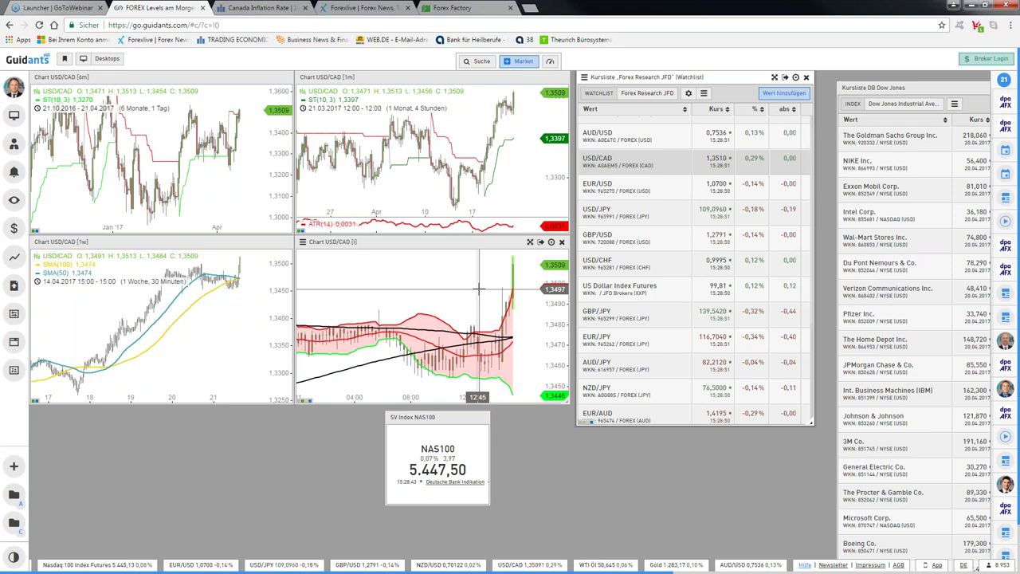
- Stretch a green Unterstützung support zone around 1,3480 out to the latest USD/CAD intraday candles
{"action": "double_click", "coordinate": [479, 289]}
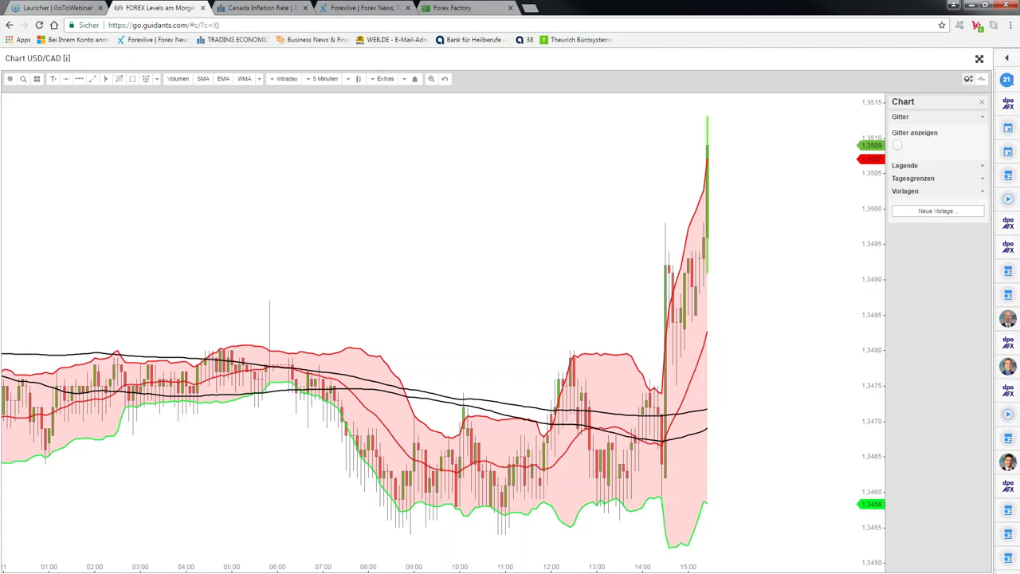
{"action": "scroll", "coordinate": [776, 249], "scroll_direction": "up", "scroll_amount": 1}
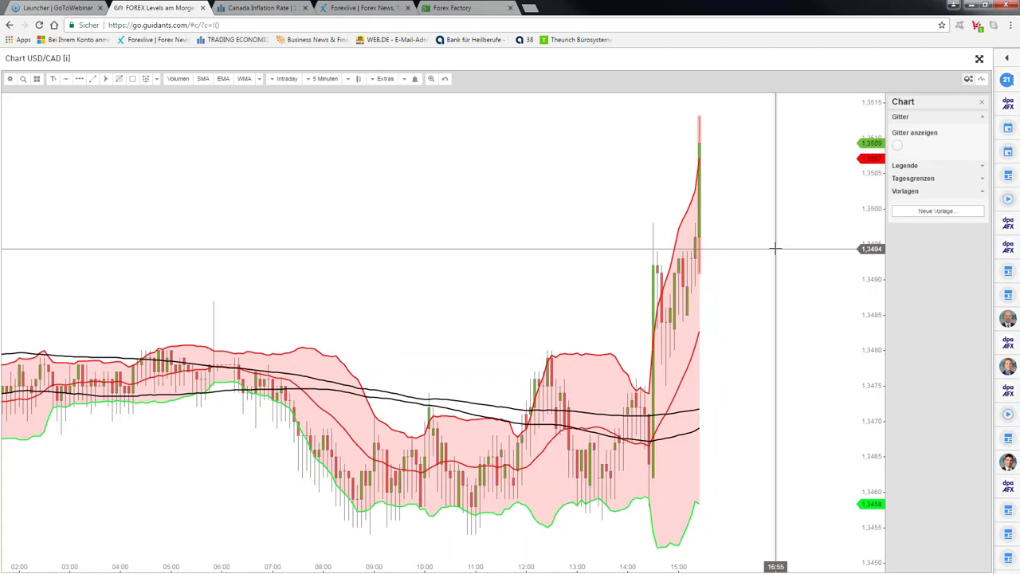
{"action": "scroll", "coordinate": [776, 249], "scroll_direction": "up", "scroll_amount": 1}
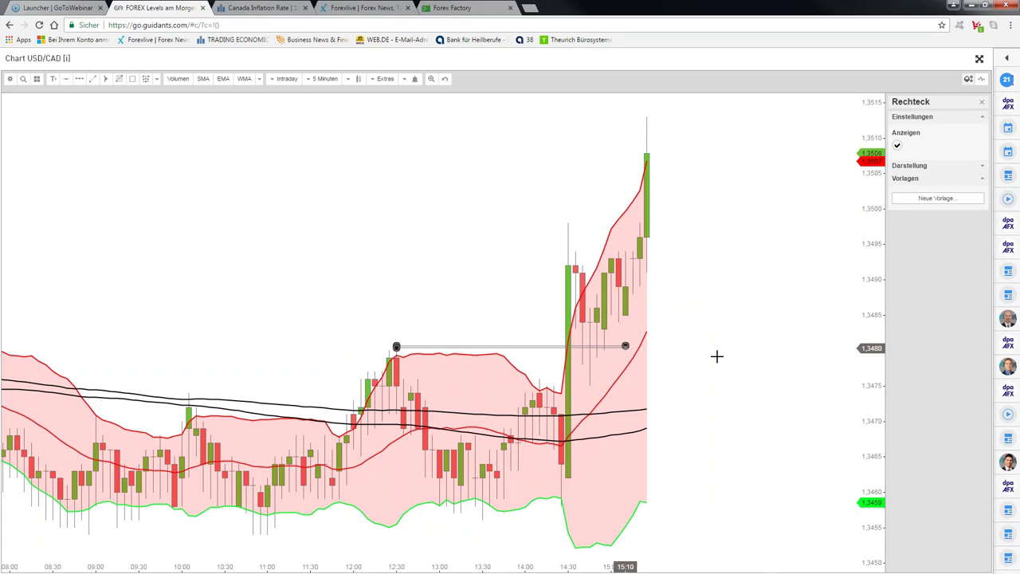
{"action": "left_click_drag", "start_coordinate": [717, 356], "coordinate": [875, 364]}
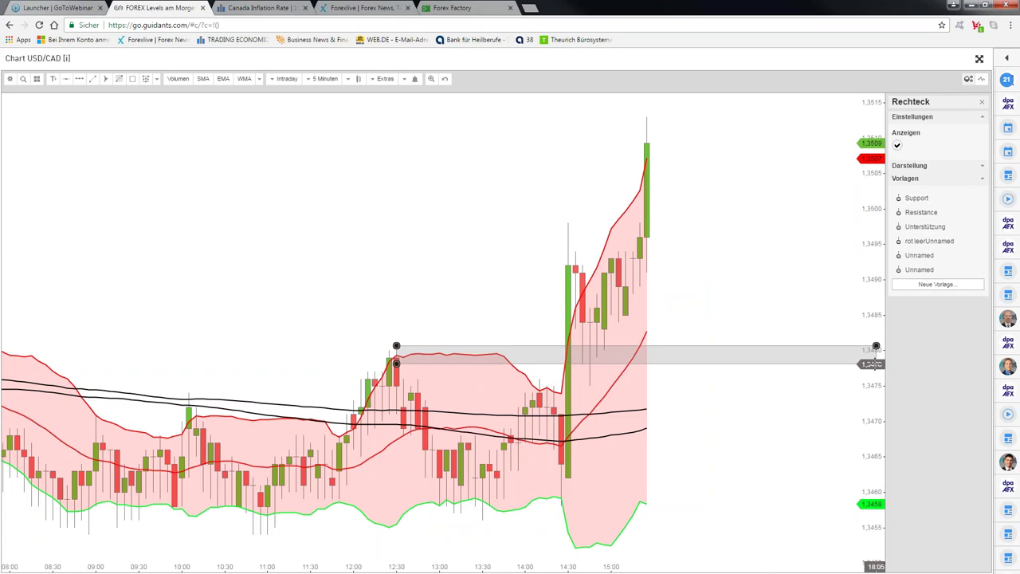
{"action": "left_click", "coordinate": [925, 226]}
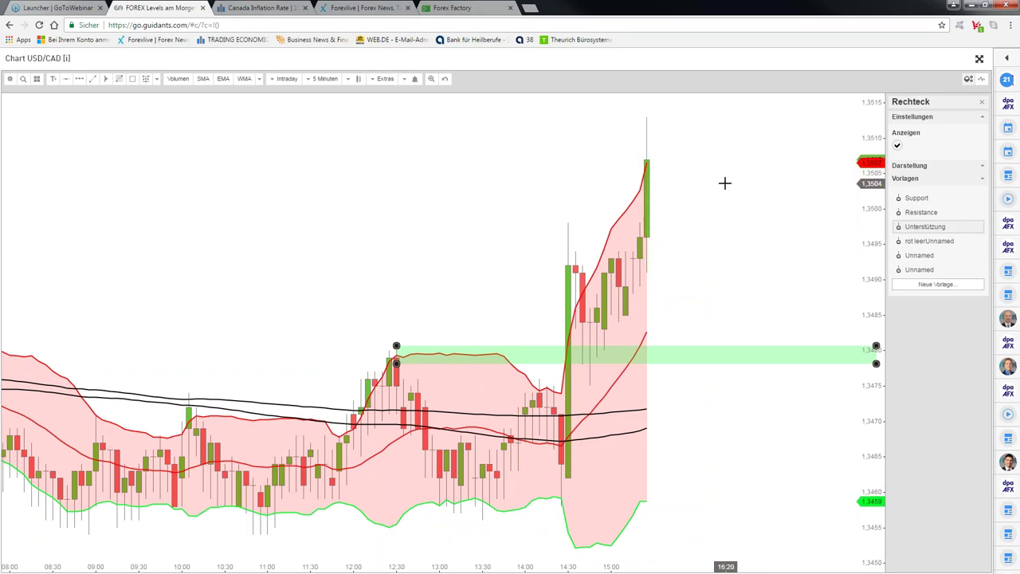
- Compress the USD/CAD price scale to show more range, then select the page address
{"action": "scroll", "coordinate": [724, 183], "scroll_direction": "down", "scroll_amount": 1}
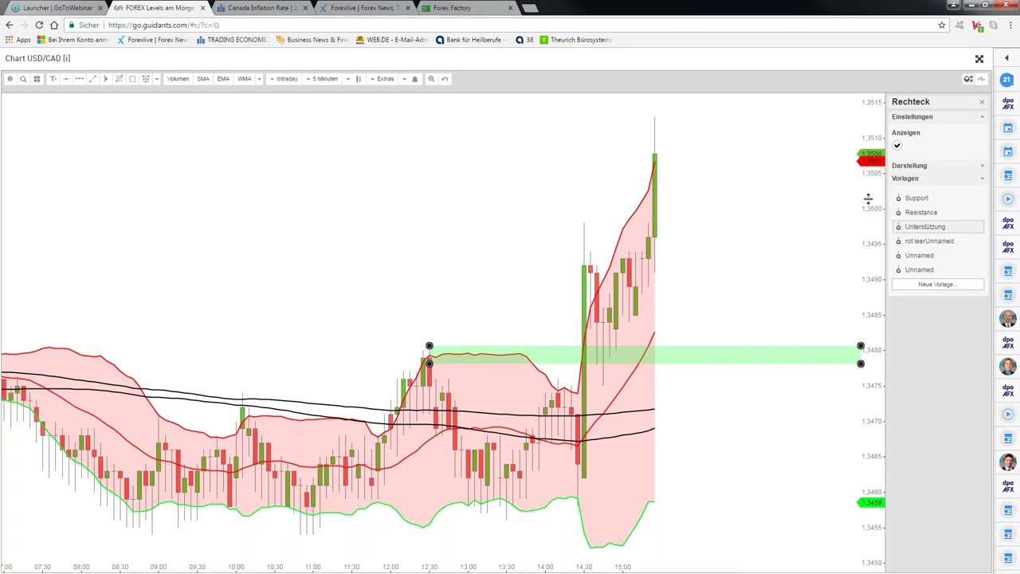
{"action": "left_click_drag", "start_coordinate": [868, 199], "coordinate": [864, 200]}
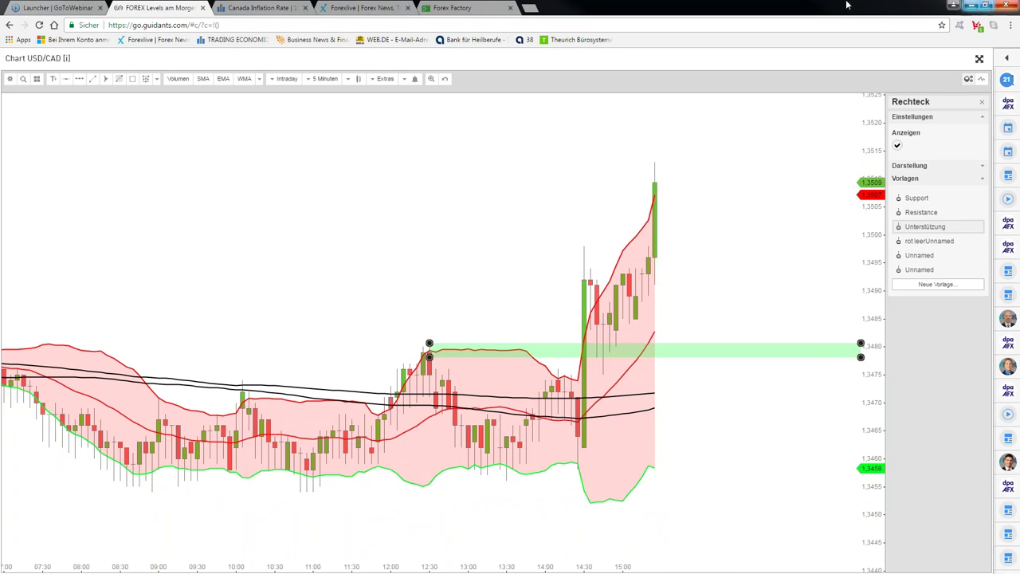
{"action": "left_click", "coordinate": [215, 24]}
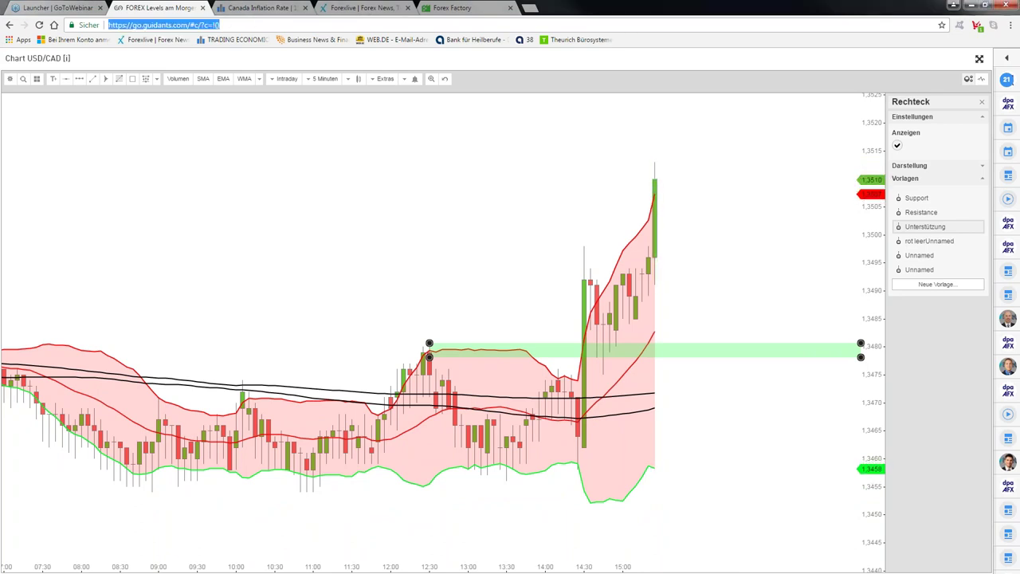
- Deselect the support zone and return the USD/CAD chart to its tile, closing the chart tools
{"action": "left_click", "coordinate": [352, 220]}
{"action": "left_click", "coordinate": [351, 221]}
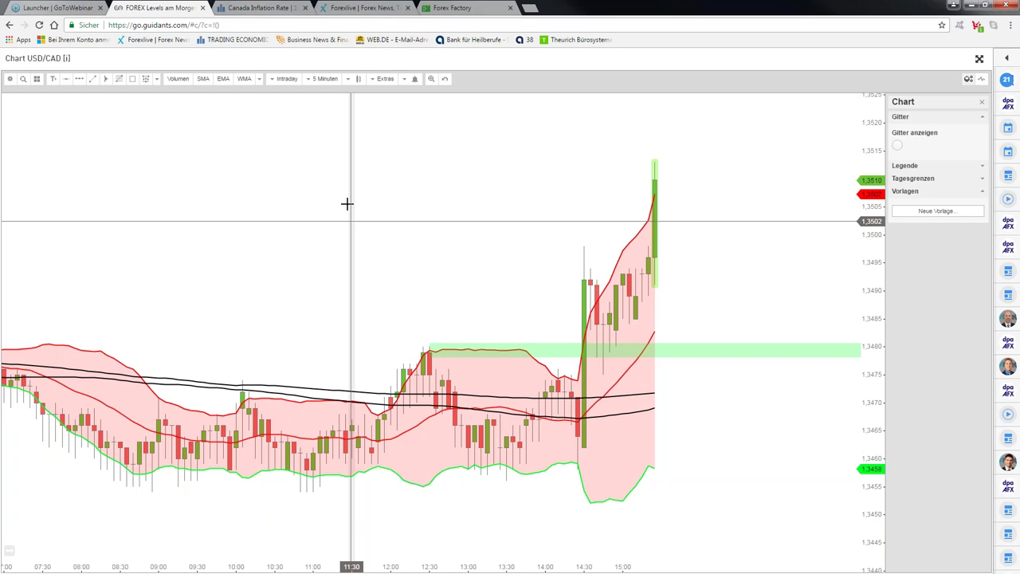
{"action": "key", "text": "Escape"}
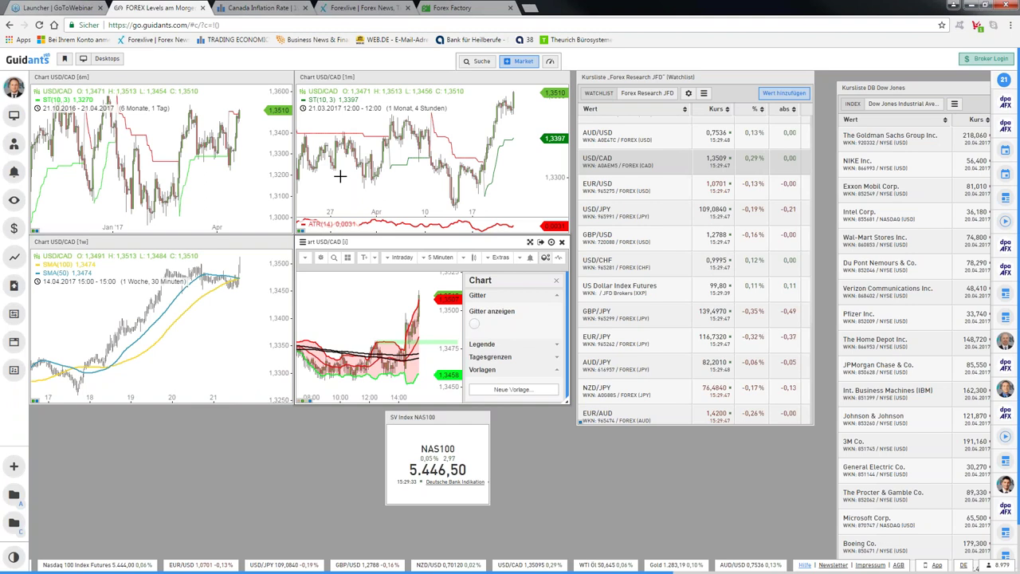
{"action": "key", "text": "Escape"}
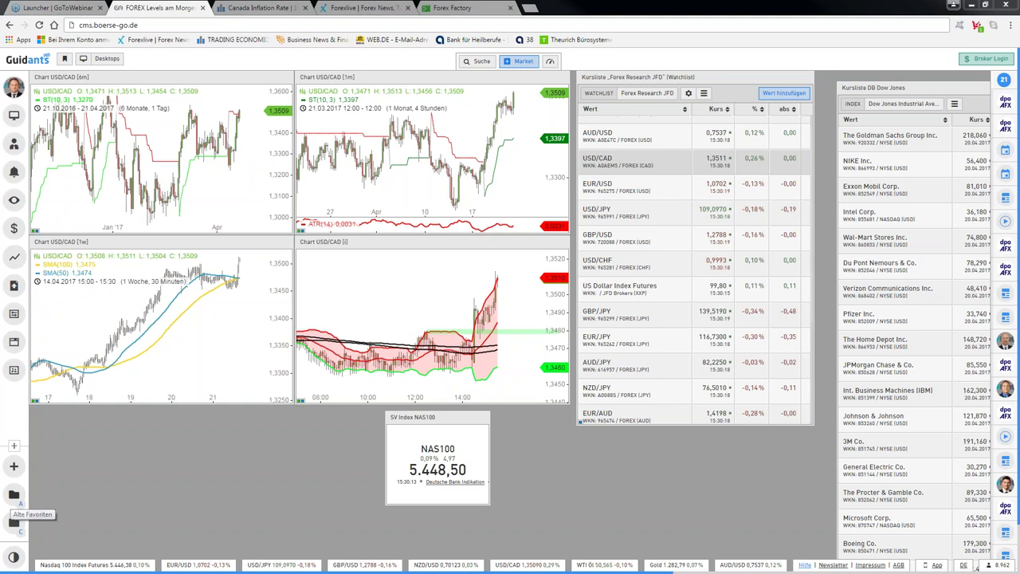
- Reopen the FOREX Levels desktop, load USD/CAD into its charts, and enlarge the intraday chart
{"action": "left_click", "coordinate": [14, 495]}
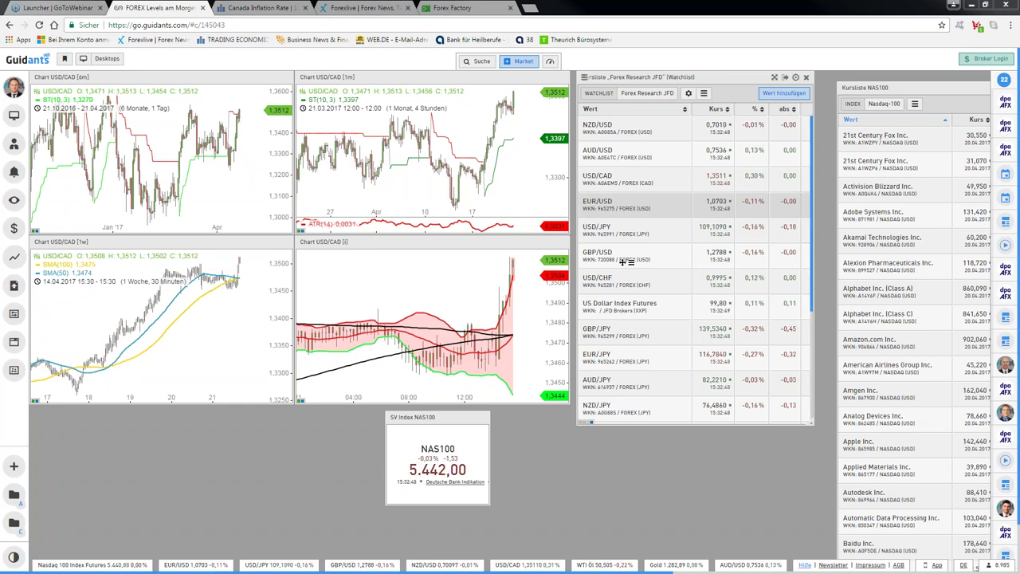
{"action": "left_click_drag", "start_coordinate": [626, 261], "coordinate": [499, 282]}
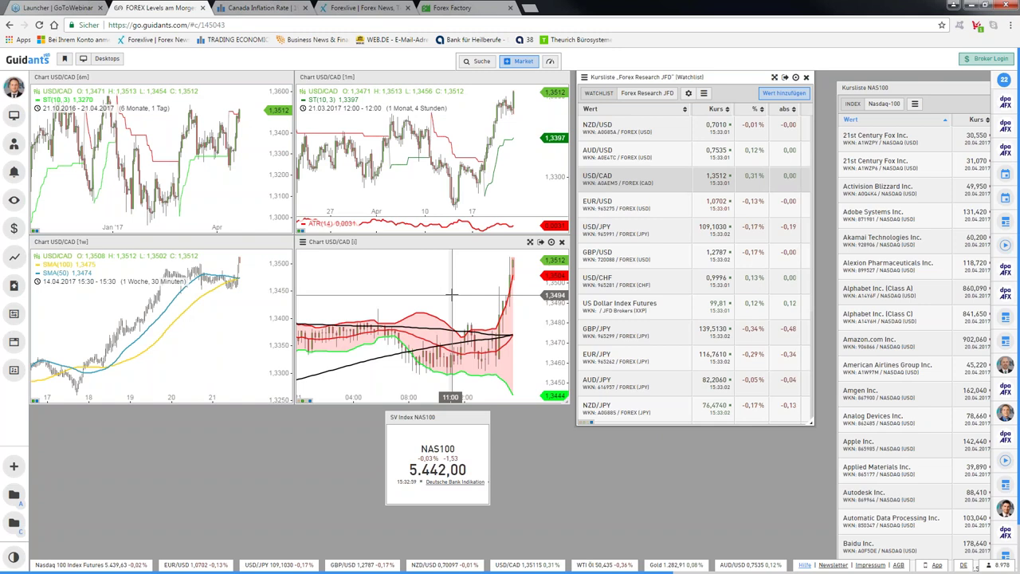
{"action": "left_click", "coordinate": [530, 242]}
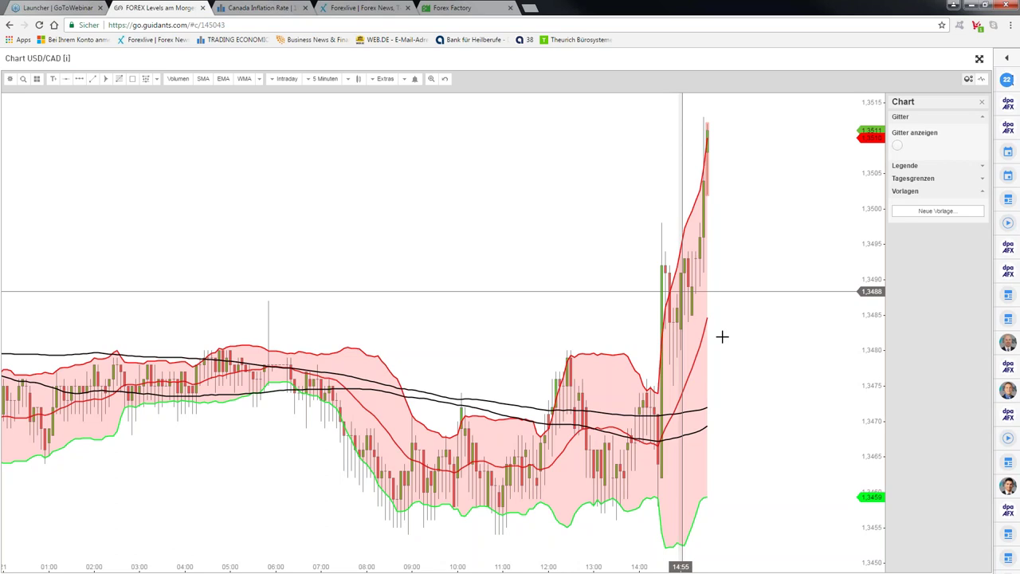
- Zoom the USD/CAD intraday chart into today's session and widen its price headroom, then restore the dashboard
{"action": "scroll", "coordinate": [723, 336], "scroll_direction": "up", "scroll_amount": 3}
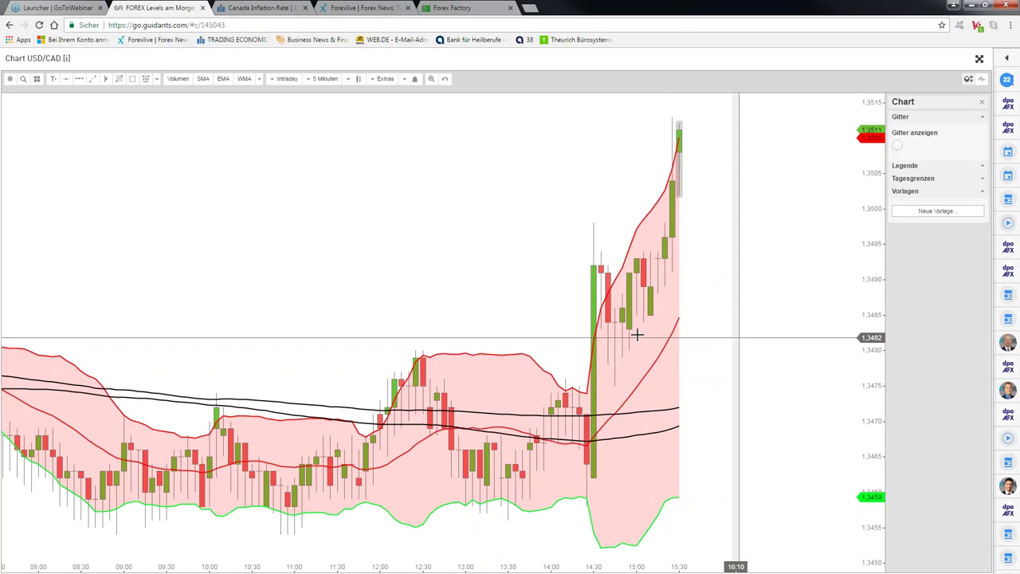
{"action": "scroll", "coordinate": [460, 342], "scroll_direction": "up", "scroll_amount": 1}
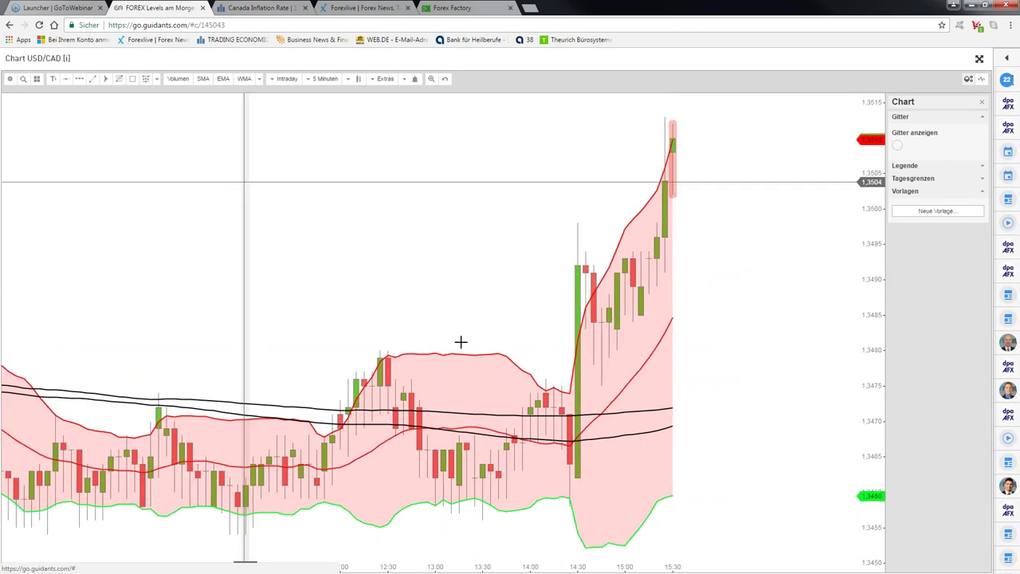
{"action": "left_click_drag", "start_coordinate": [870, 161], "coordinate": [548, 342]}
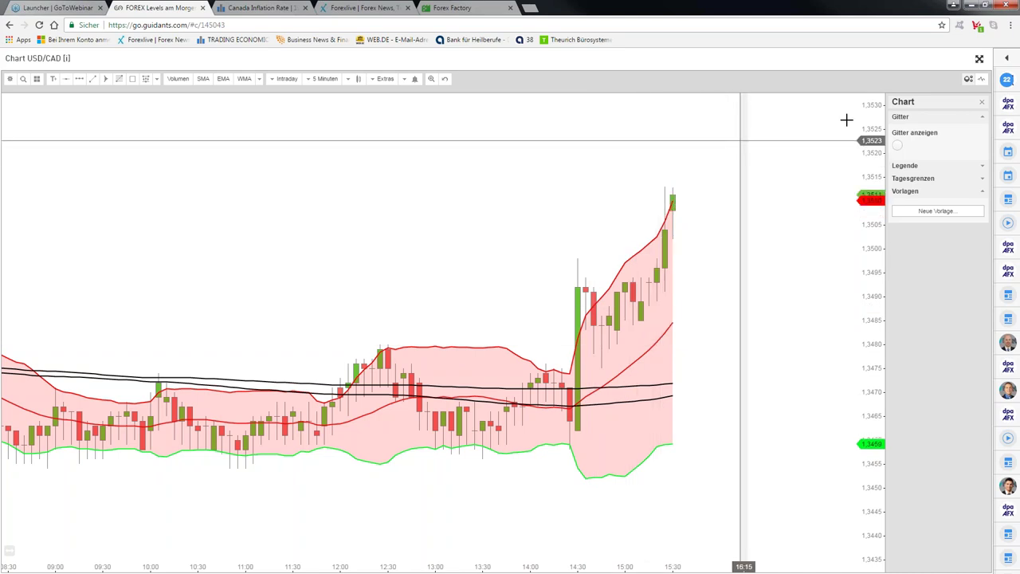
{"action": "mouse_move", "coordinate": [1009, 104]}
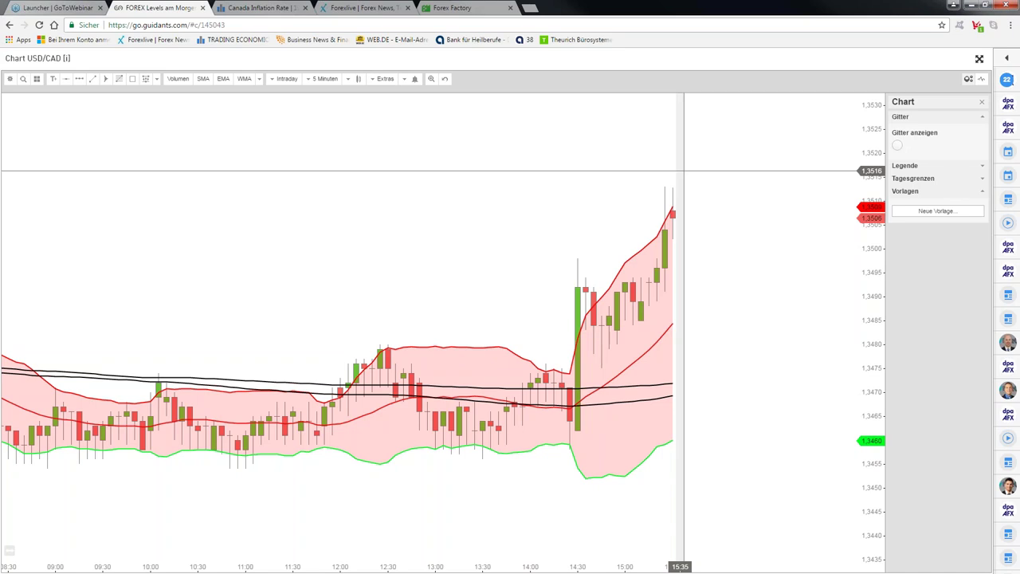
{"action": "key", "text": "Escape"}
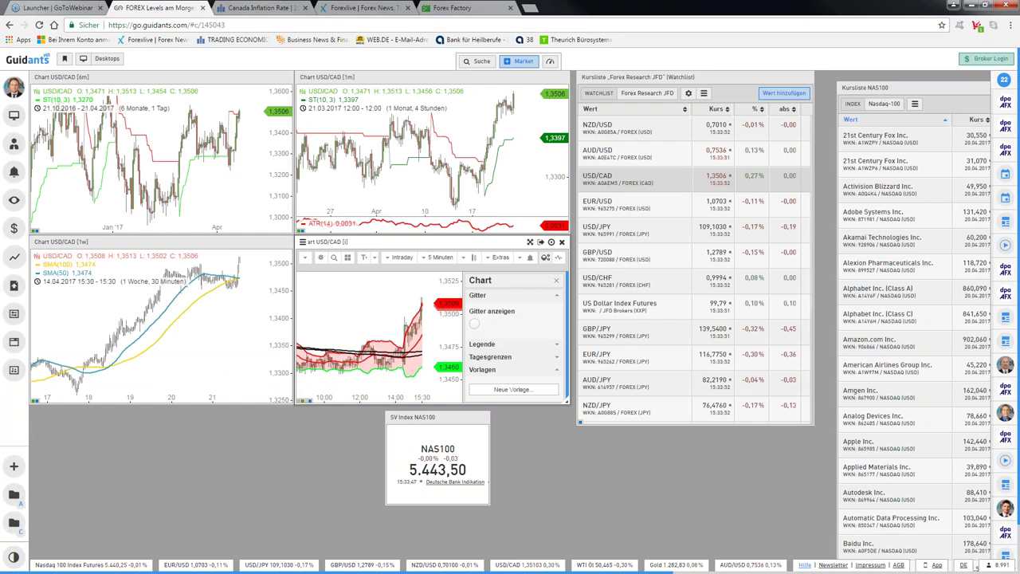
{"action": "left_click", "coordinate": [650, 424]}
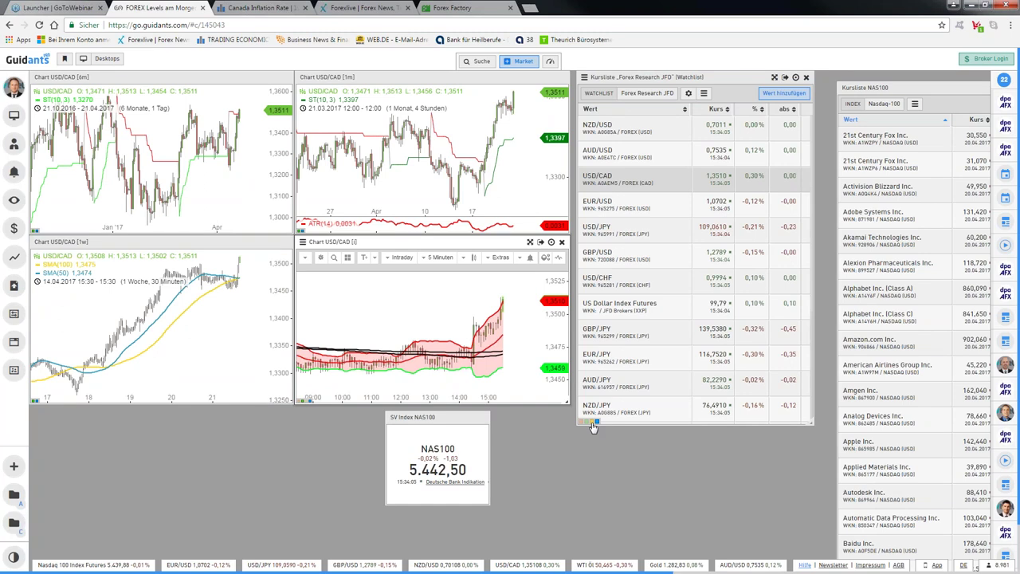
- Reveal the widget colour links, then open the GBP/JPY profile from the watchlist
{"action": "left_click", "coordinate": [593, 427]}
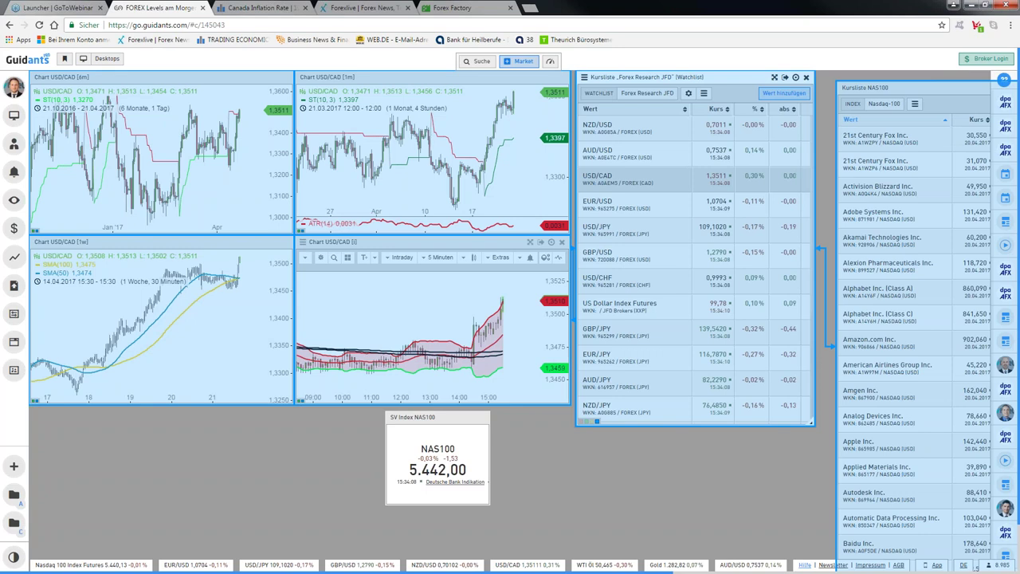
{"action": "left_click", "coordinate": [605, 331]}
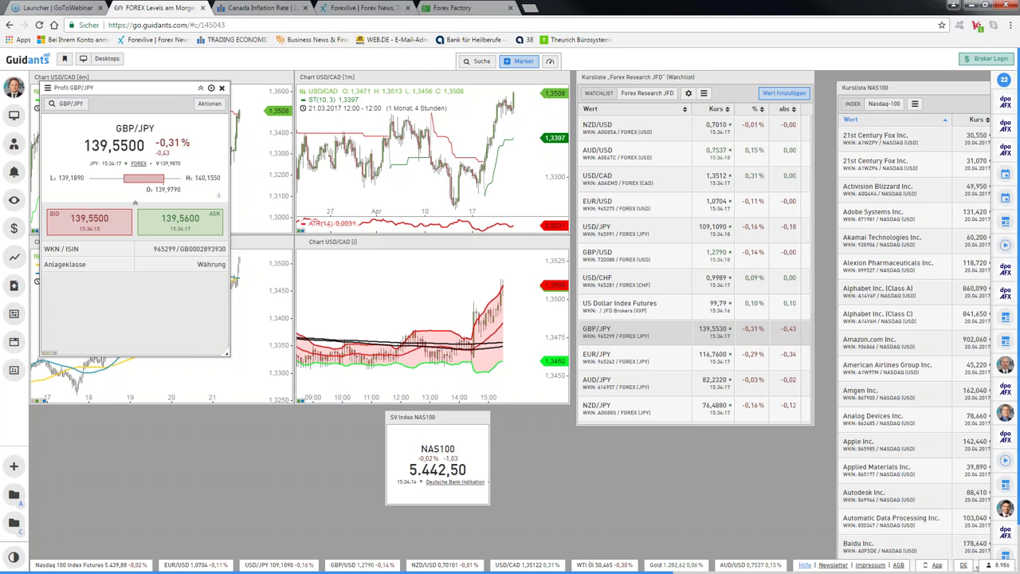
- Close the GBP/JPY profile, link the one-month chart to the watchlist, and display GBP/USD
{"action": "left_click", "coordinate": [297, 406]}
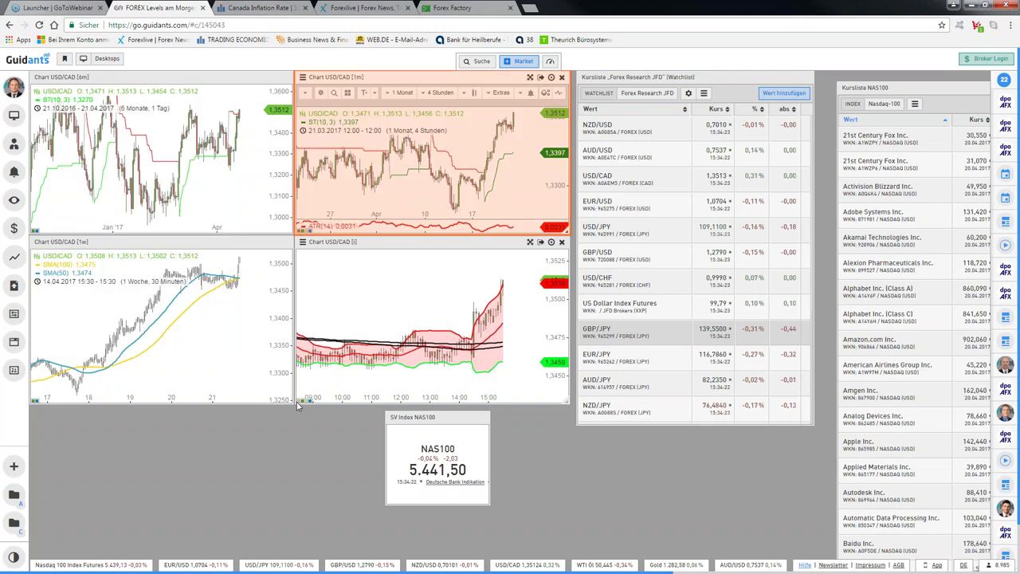
{"action": "left_click_drag", "start_coordinate": [298, 406], "coordinate": [567, 199]}
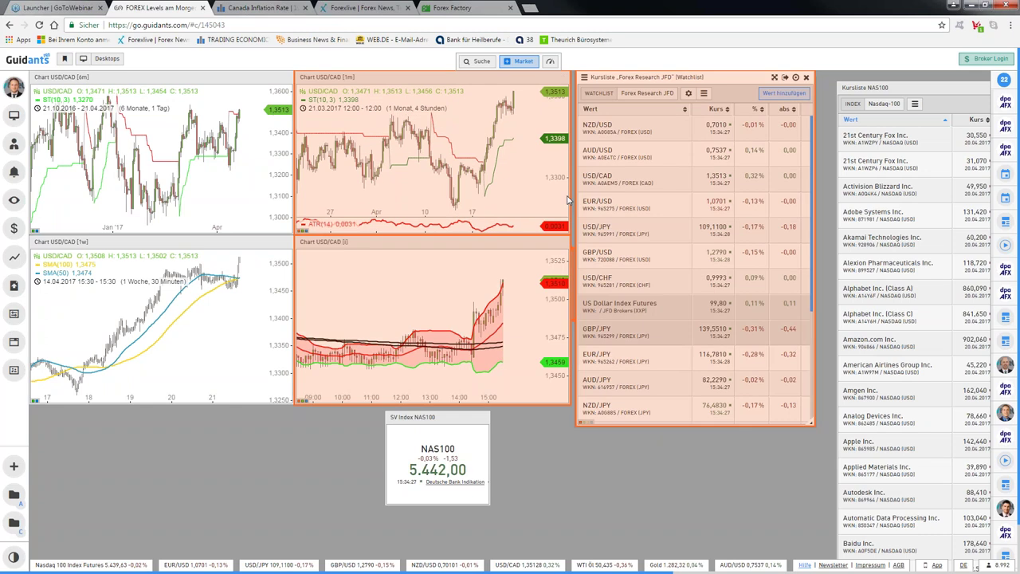
{"action": "left_click", "coordinate": [605, 254]}
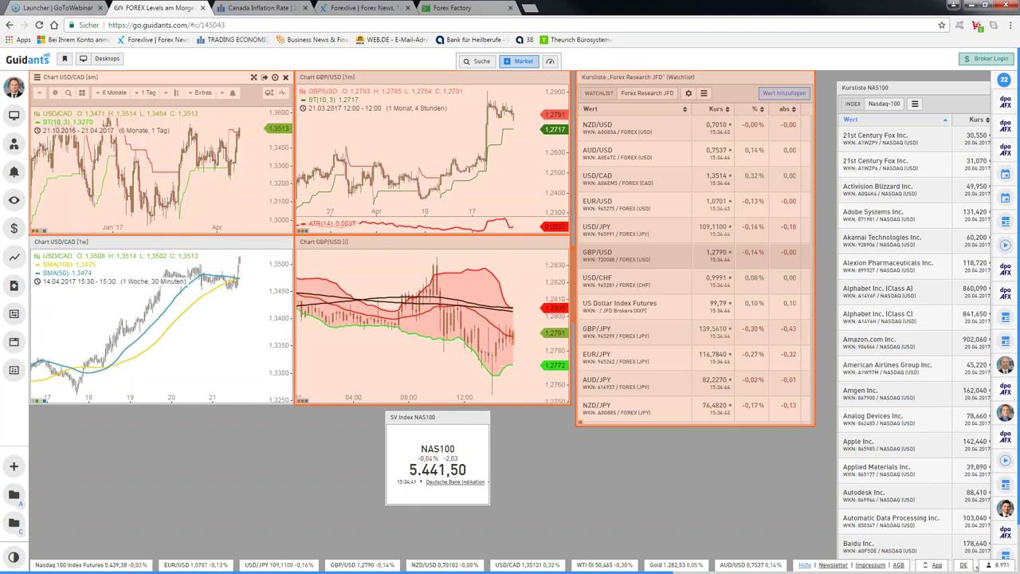
- Pick a watchlist instrument so the linked chart tiles show USD/CAD again
{"action": "left_click", "coordinate": [618, 306]}
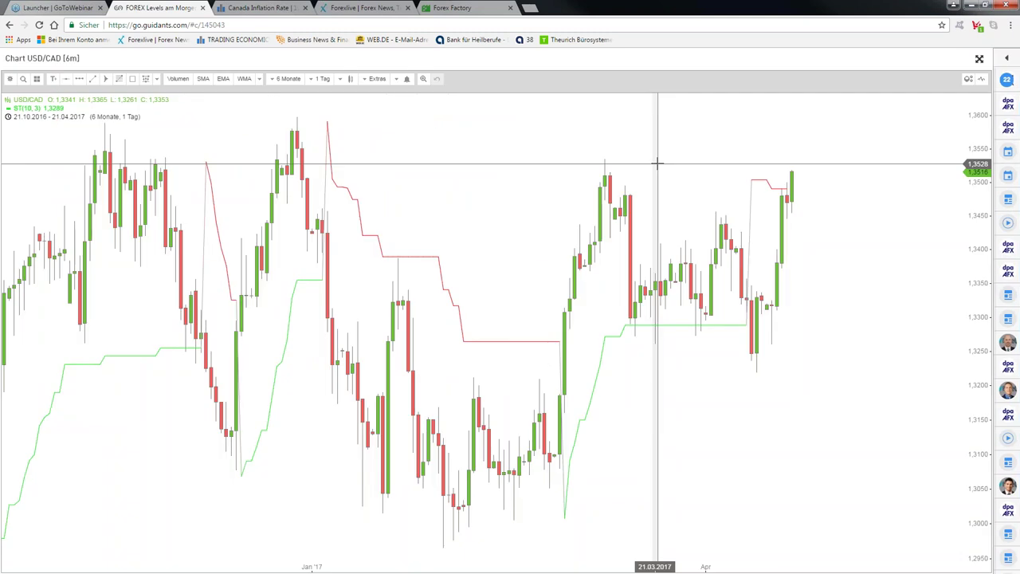
- Mark the March high on the daily USD/CAD chart with a horizontal level at 1.3538
{"action": "left_click", "coordinate": [657, 163]}
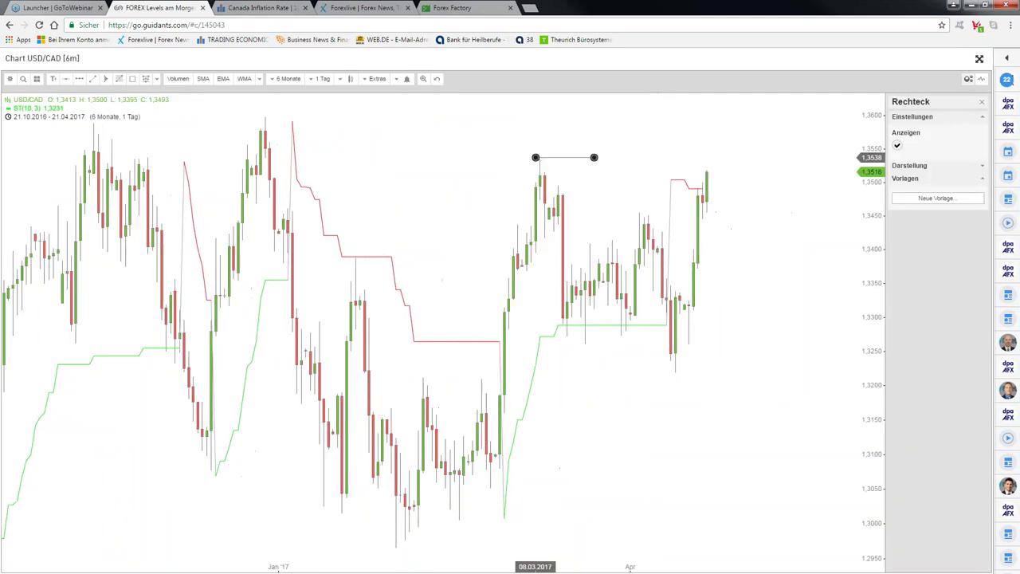
{"action": "left_click", "coordinate": [649, 163]}
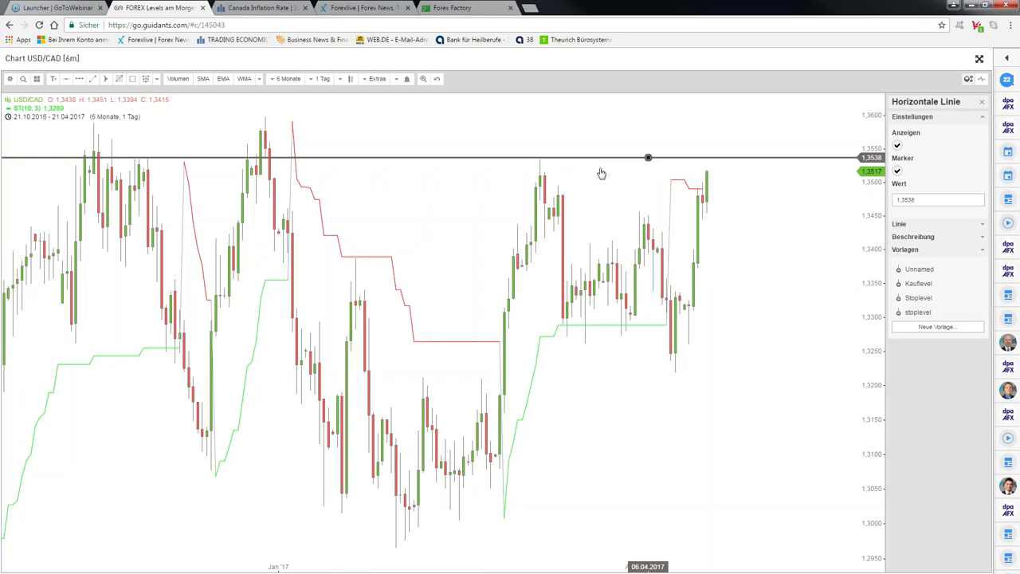
{"action": "scroll", "coordinate": [567, 162], "scroll_direction": "up", "scroll_amount": 1}
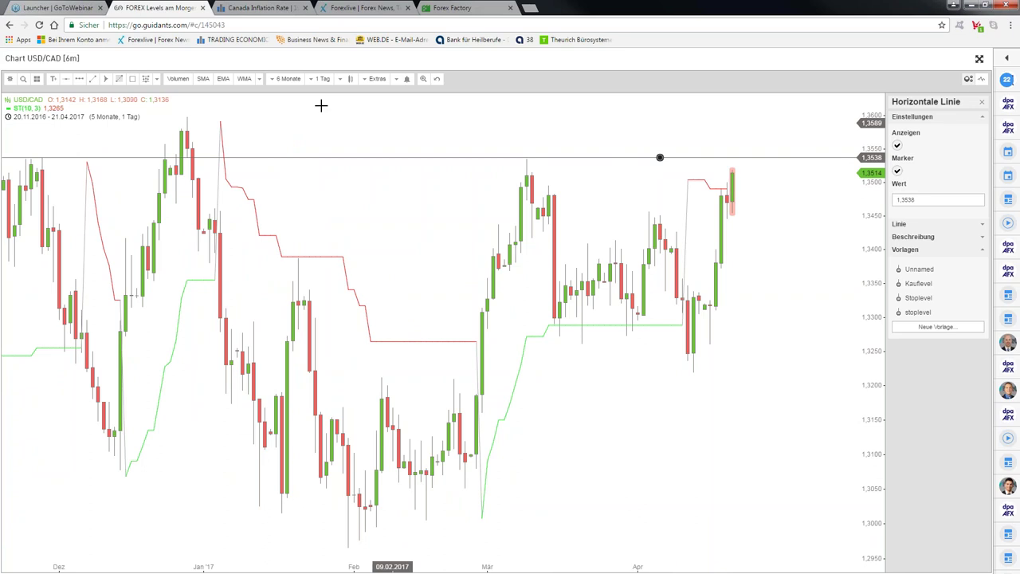
- Leave the daily chart and open the USD/CAD intraday chart full size
{"action": "left_click", "coordinate": [299, 84]}
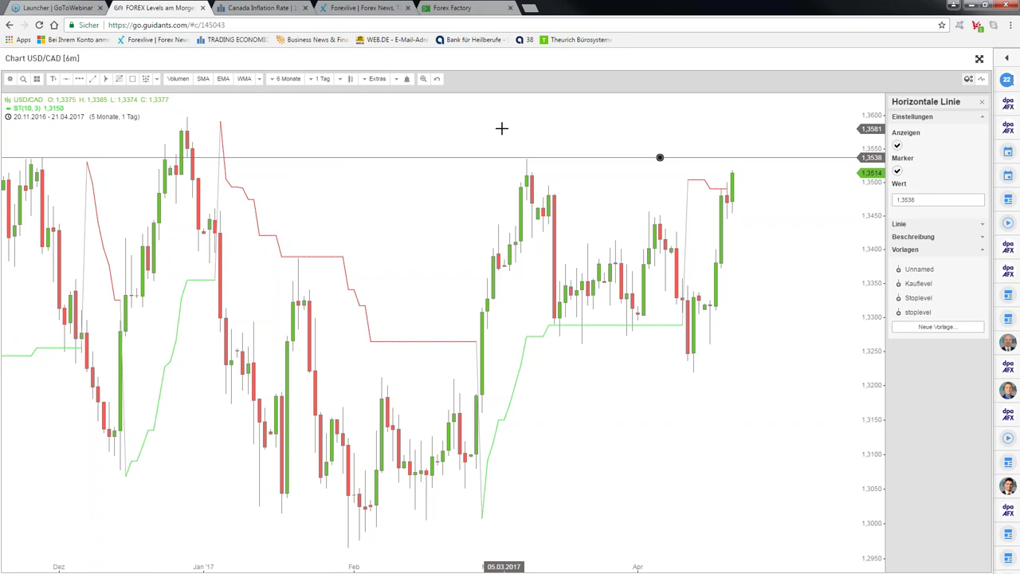
{"action": "key", "text": "Escape"}
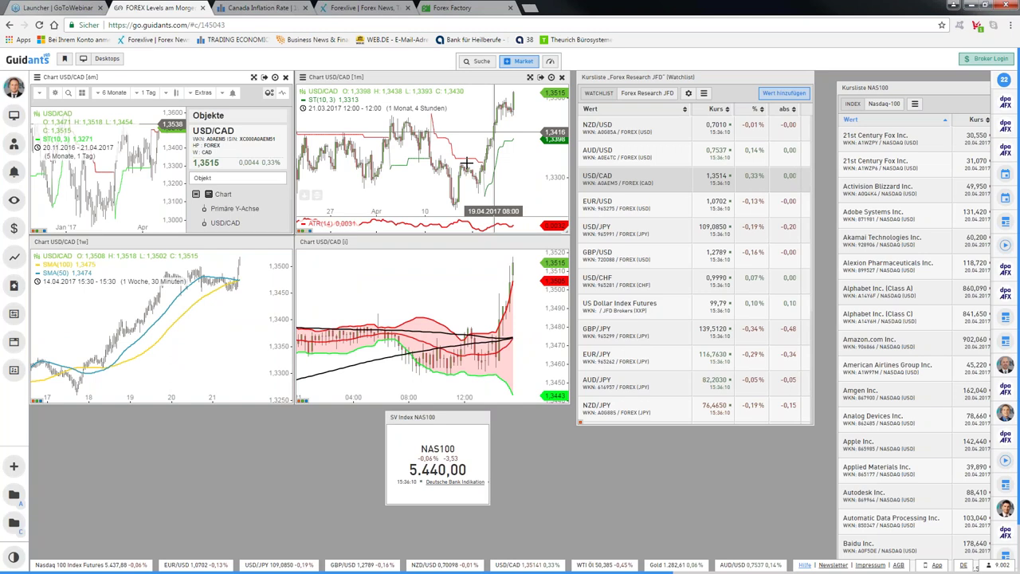
{"action": "double_click", "coordinate": [369, 241]}
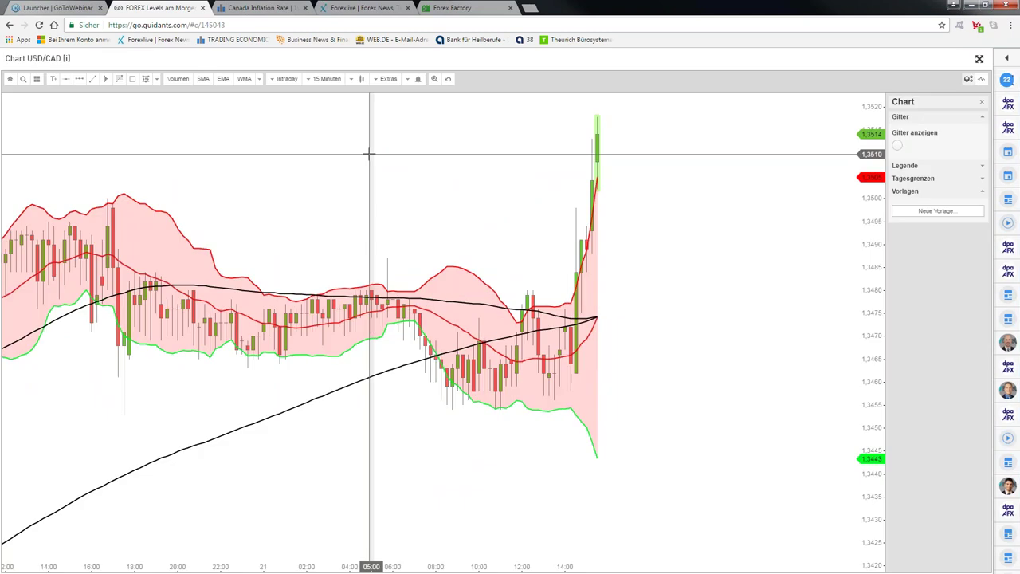
- Select the 1.3500 horizontal level and switch the intraday chart to 5-minute candles
{"action": "left_click", "coordinate": [224, 175]}
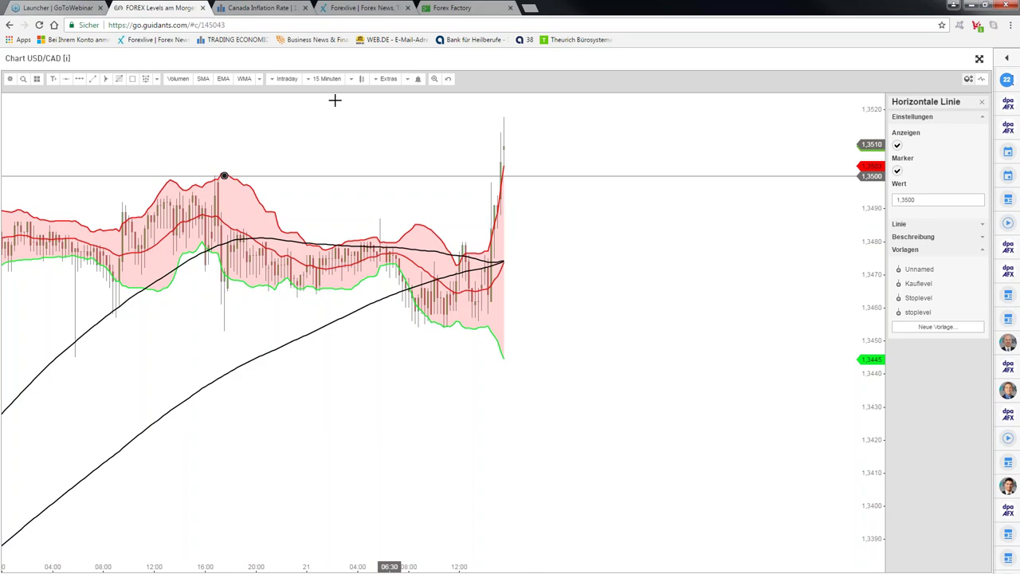
{"action": "left_click", "coordinate": [327, 78]}
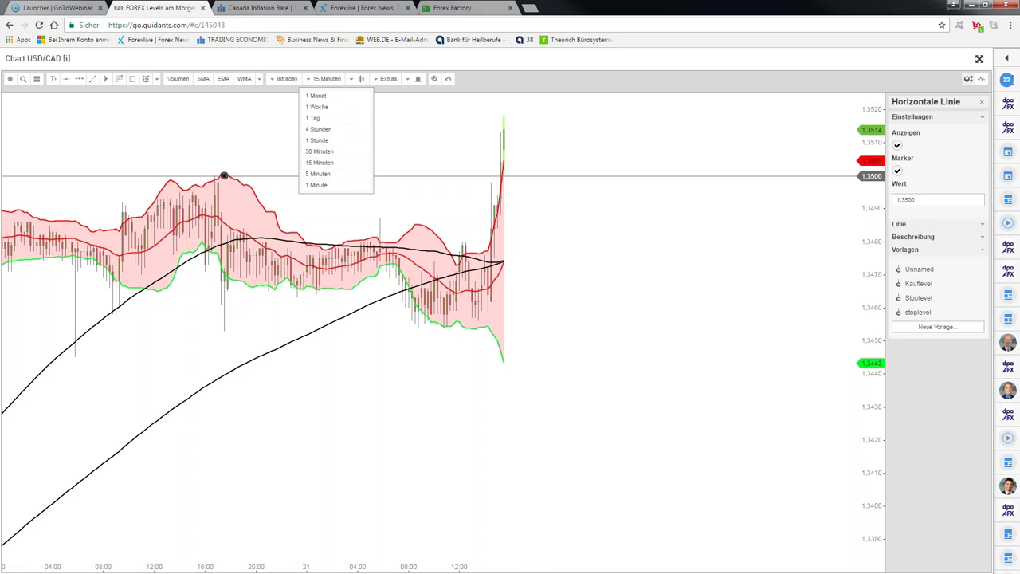
{"action": "key", "text": "F5"}
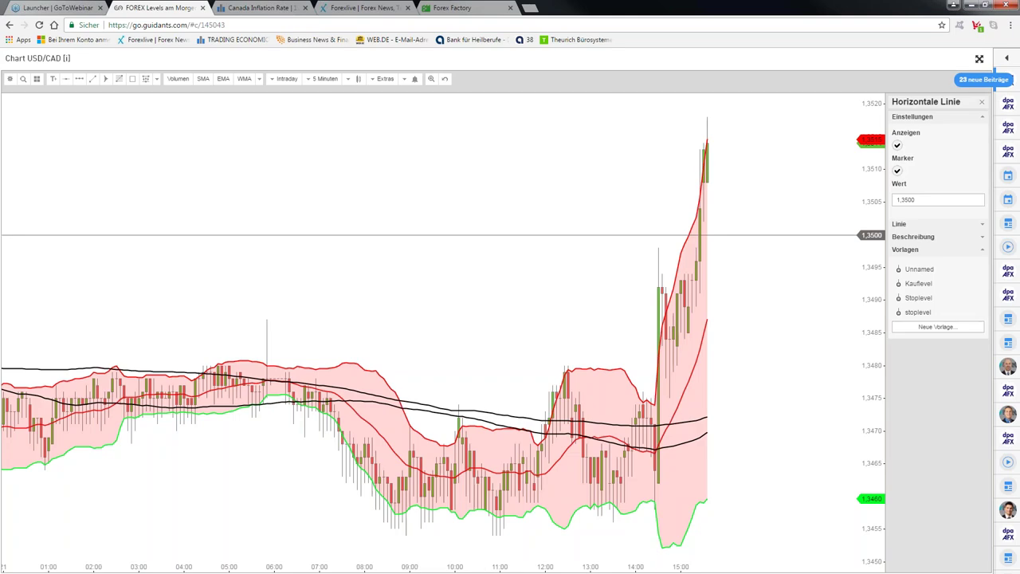
- Zoom into the 5-minute chart and bring up the drawing tools list
{"action": "scroll", "coordinate": [743, 282], "scroll_direction": "up", "scroll_amount": 2}
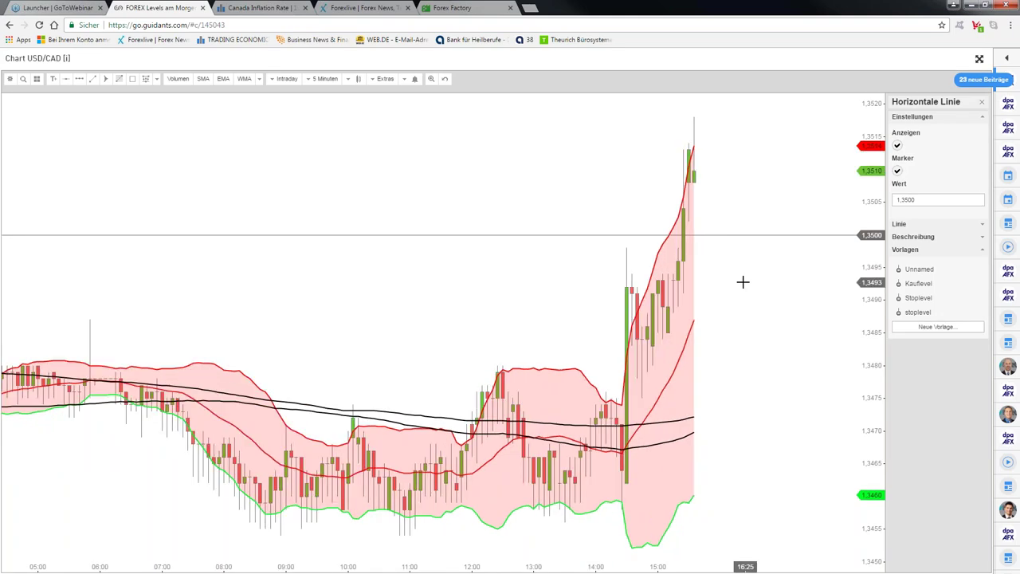
{"action": "scroll", "coordinate": [742, 282], "scroll_direction": "up", "scroll_amount": 1}
{"action": "left_click", "coordinate": [146, 80]}
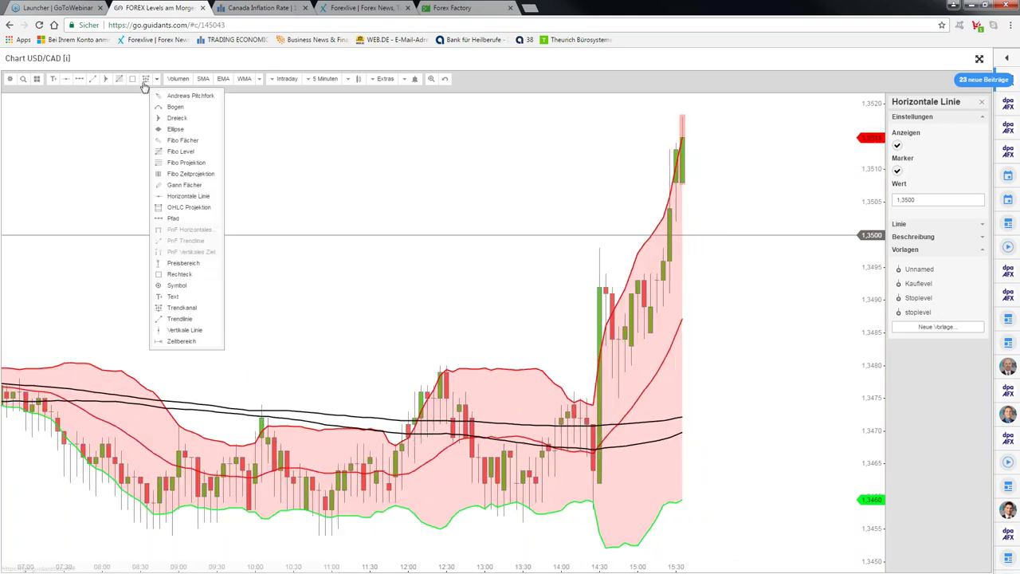
- Draw a Rechteck zone around 1.3480 from the 12:30 high, extended to the right edge
{"action": "left_click", "coordinate": [180, 274]}
{"action": "left_click_drag", "start_coordinate": [432, 361], "coordinate": [676, 371]}
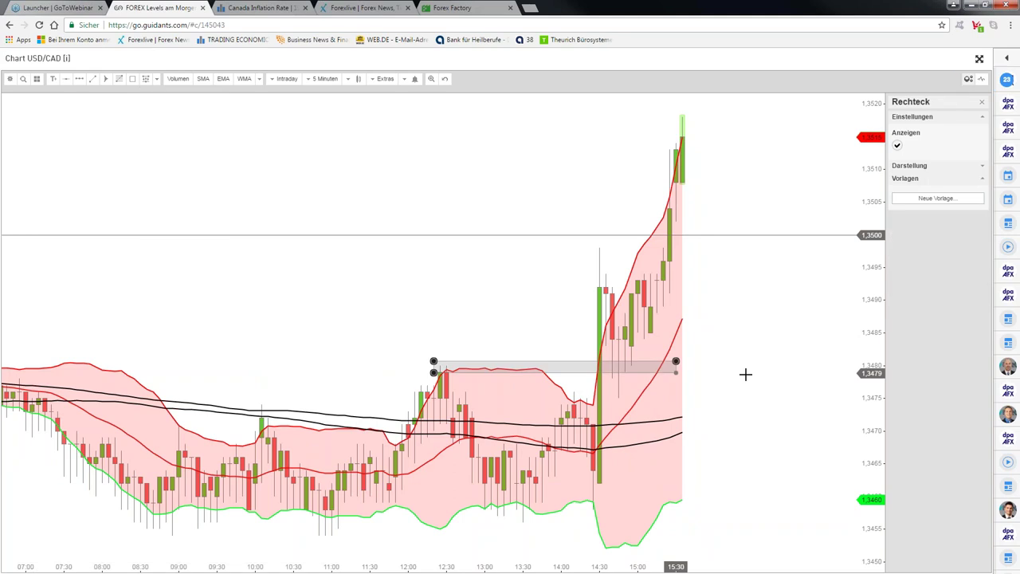
{"action": "left_click", "coordinate": [745, 374]}
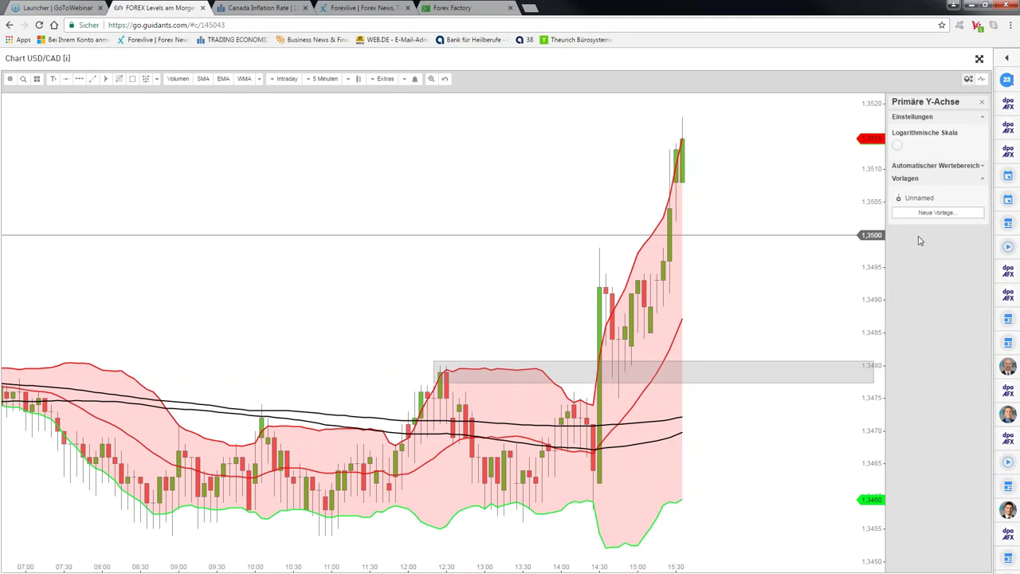
{"action": "left_click", "coordinate": [742, 370]}
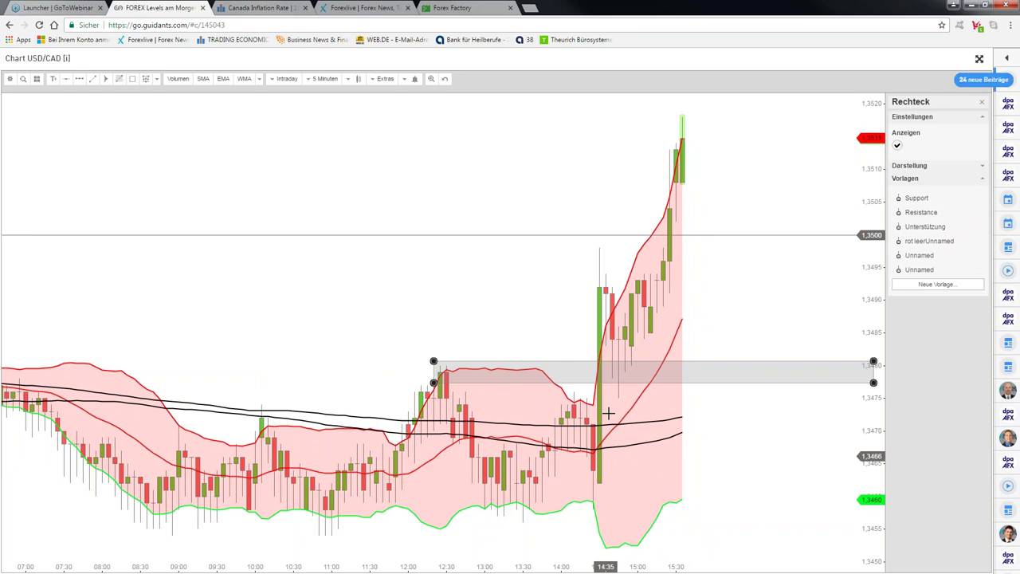
{"action": "scroll", "coordinate": [607, 413], "scroll_direction": "up", "scroll_amount": 2}
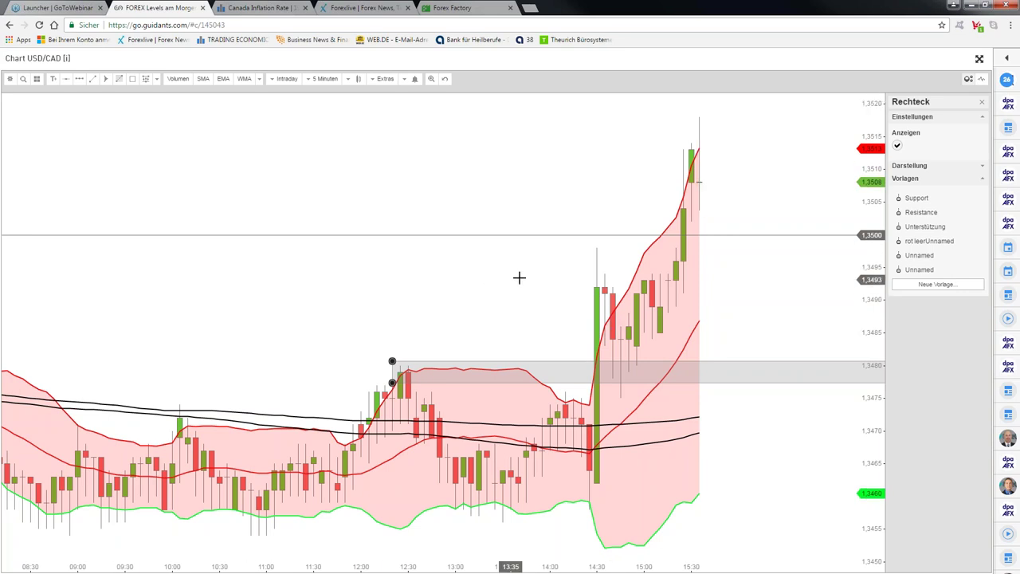
{"action": "scroll", "coordinate": [519, 278], "scroll_direction": "up", "scroll_amount": 1}
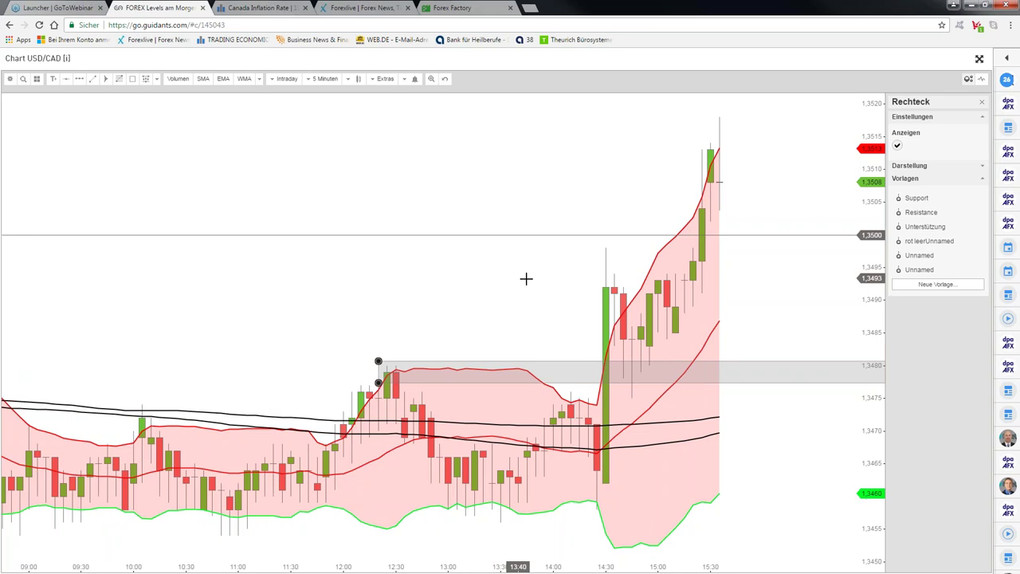
{"action": "scroll", "coordinate": [526, 278], "scroll_direction": "up", "scroll_amount": 1}
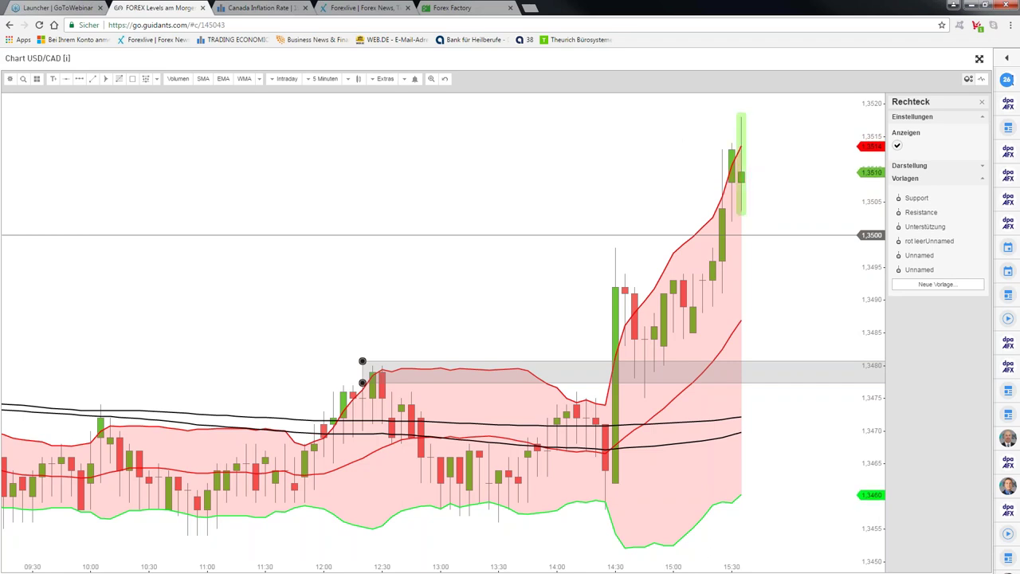
{"action": "left_click", "coordinate": [534, 205]}
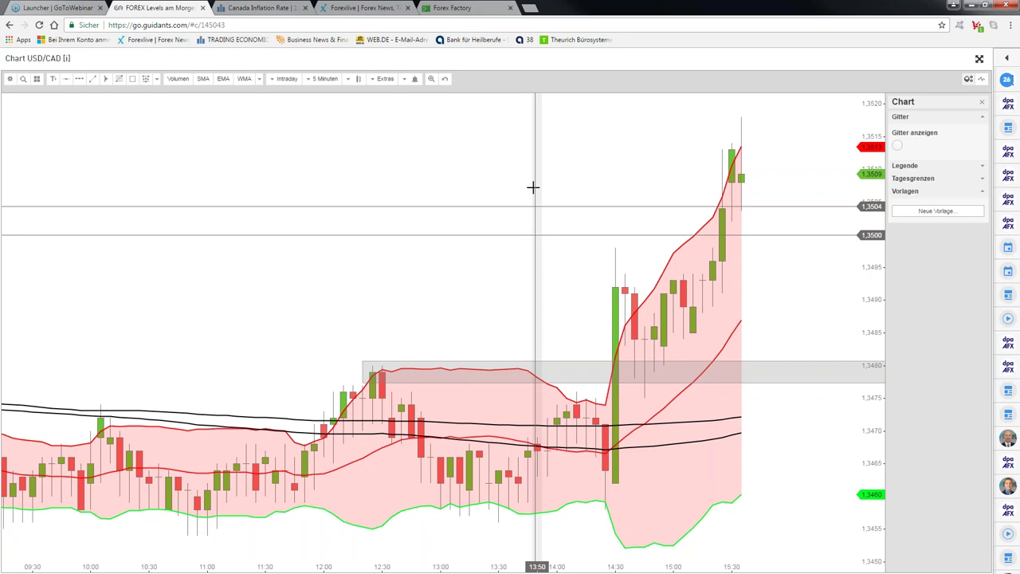
{"action": "key", "text": "Escape"}
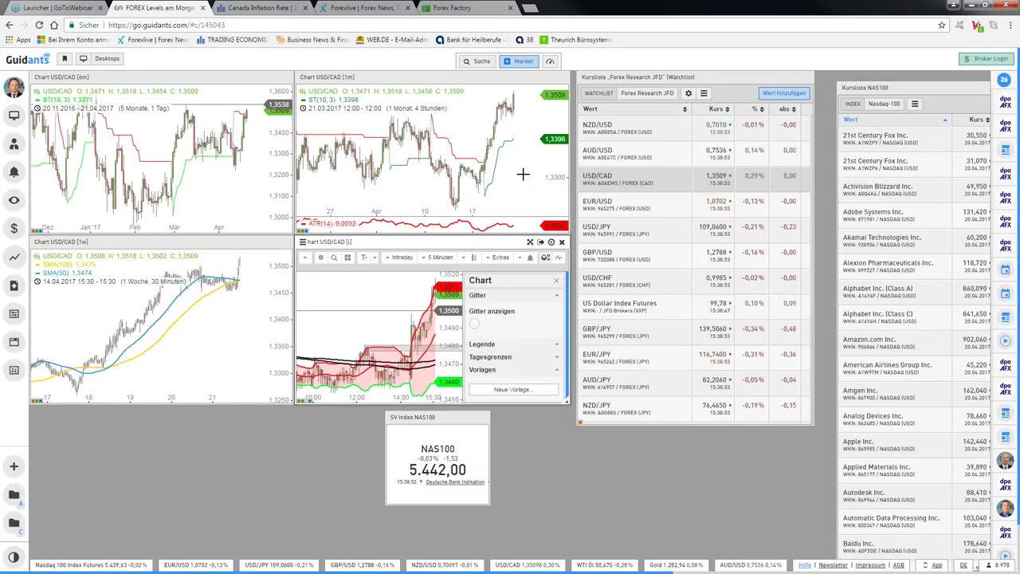
- Search 'cadusd' in the chart's symbol box and load the CAD/USD intraday chart instead of USD/CAD
{"action": "left_click", "coordinate": [556, 280]}
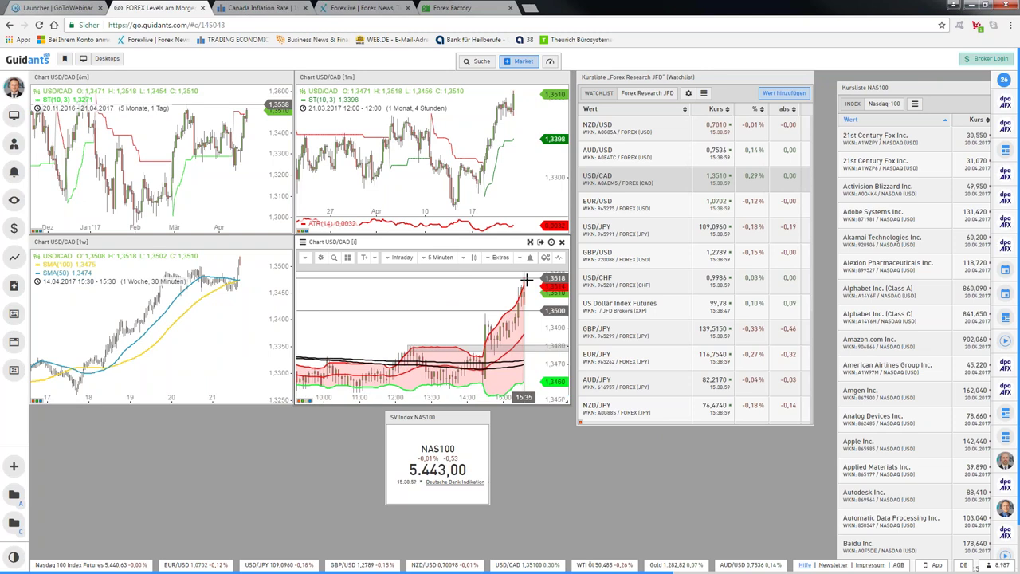
{"action": "left_click", "coordinate": [545, 257]}
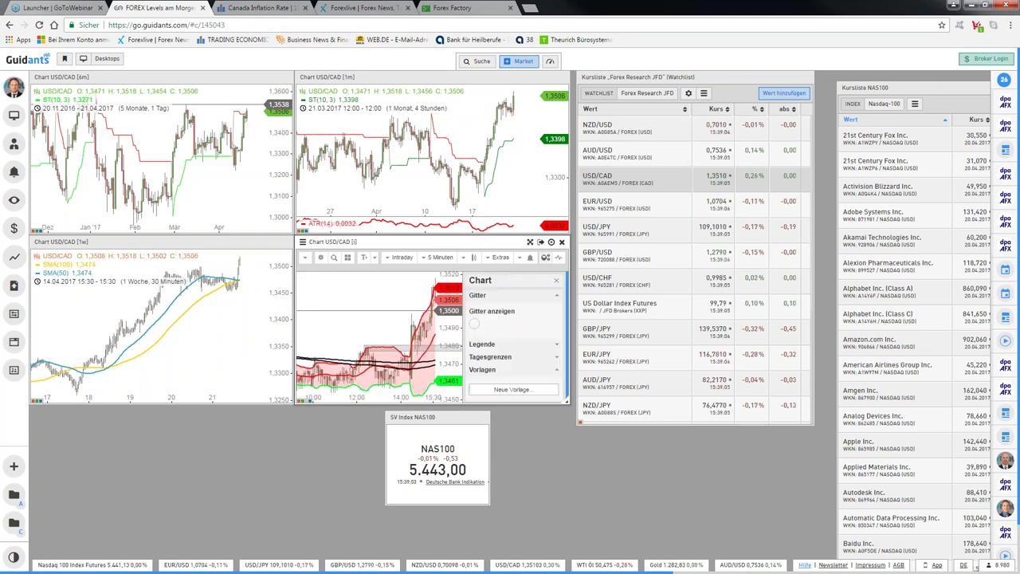
{"action": "type", "text": "cad/usd"}
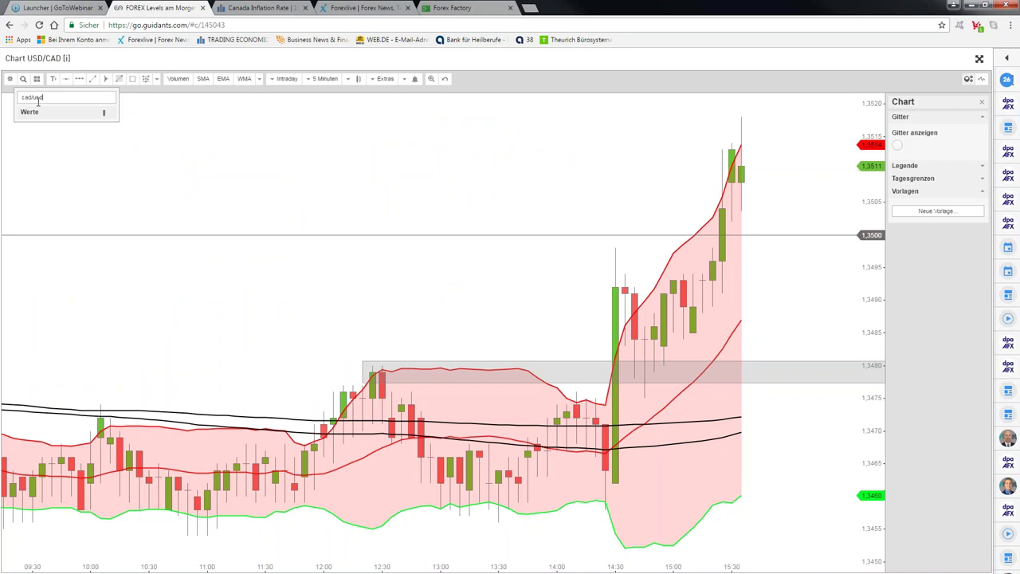
{"action": "key", "text": "BackSpace"}
{"action": "key", "text": "BackSpace"}
{"action": "key", "text": "BackSpace"}
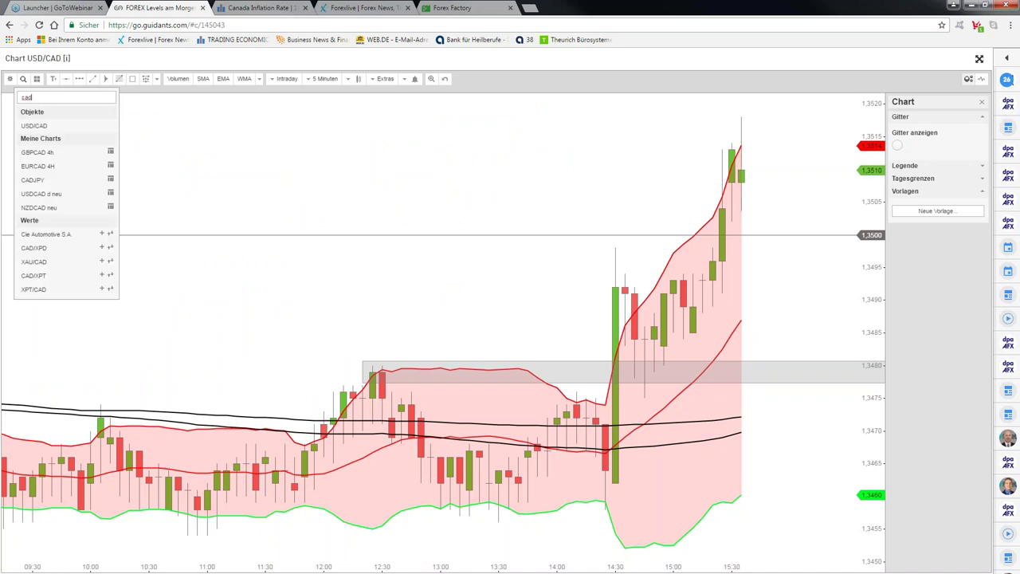
{"action": "type", "text": "usd"}
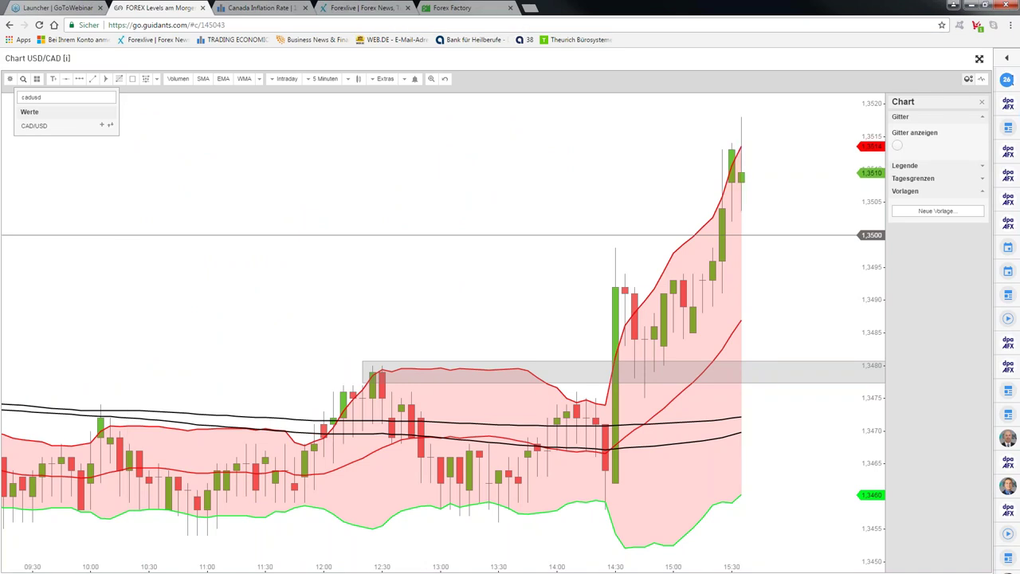
{"action": "left_click", "coordinate": [307, 79]}
{"action": "left_click", "coordinate": [287, 79]}
{"action": "left_click", "coordinate": [287, 79]}
{"action": "left_click", "coordinate": [23, 79]}
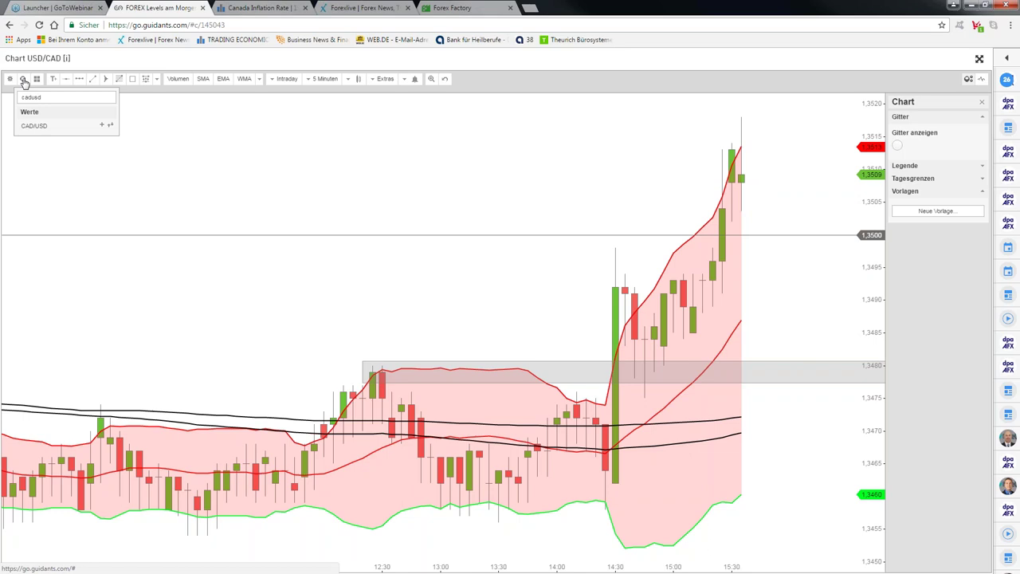
{"action": "left_click", "coordinate": [110, 125]}
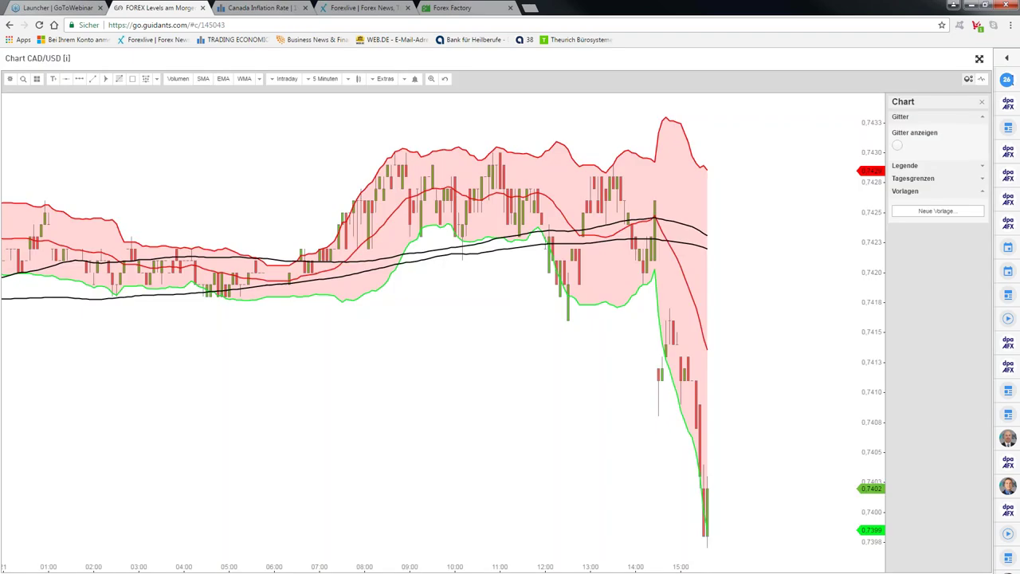
- Zoom out and change the CAD/USD chart interval from 5 Minuten to 1 Stunde
{"action": "scroll", "coordinate": [693, 205], "scroll_direction": "down", "scroll_amount": 1}
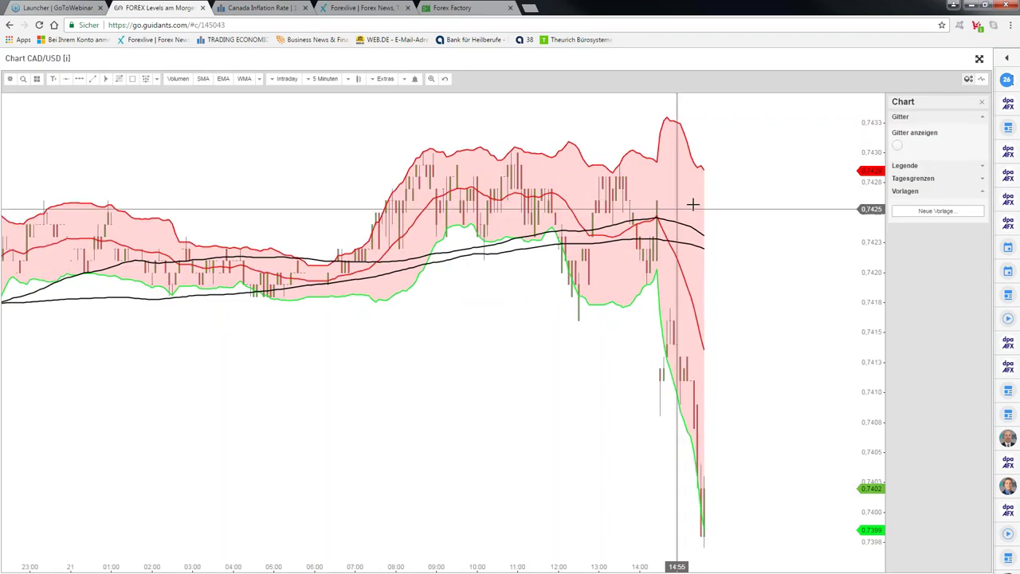
{"action": "scroll", "coordinate": [740, 202], "scroll_direction": "down", "scroll_amount": 1}
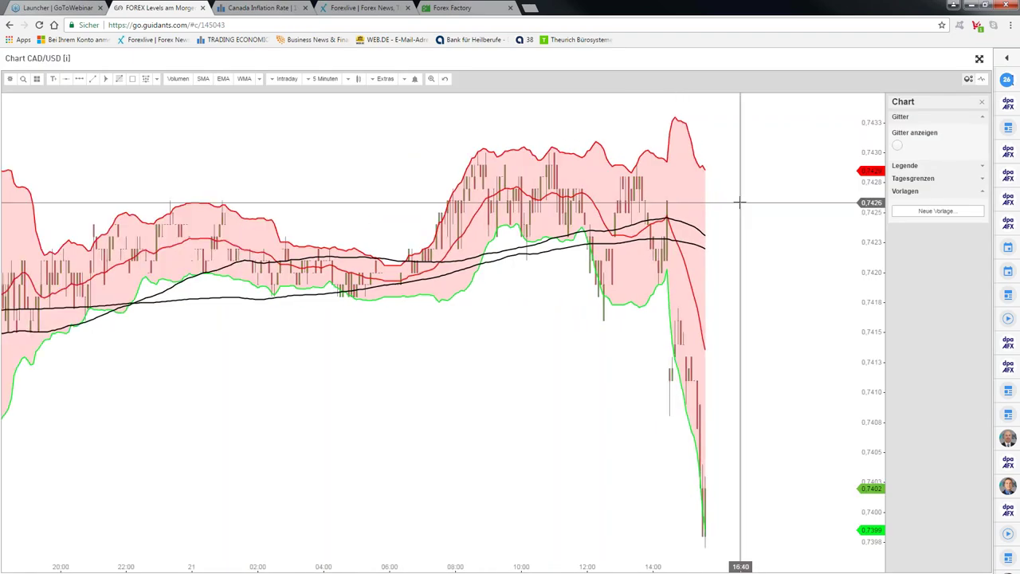
{"action": "scroll", "coordinate": [740, 202], "scroll_direction": "down", "scroll_amount": 1}
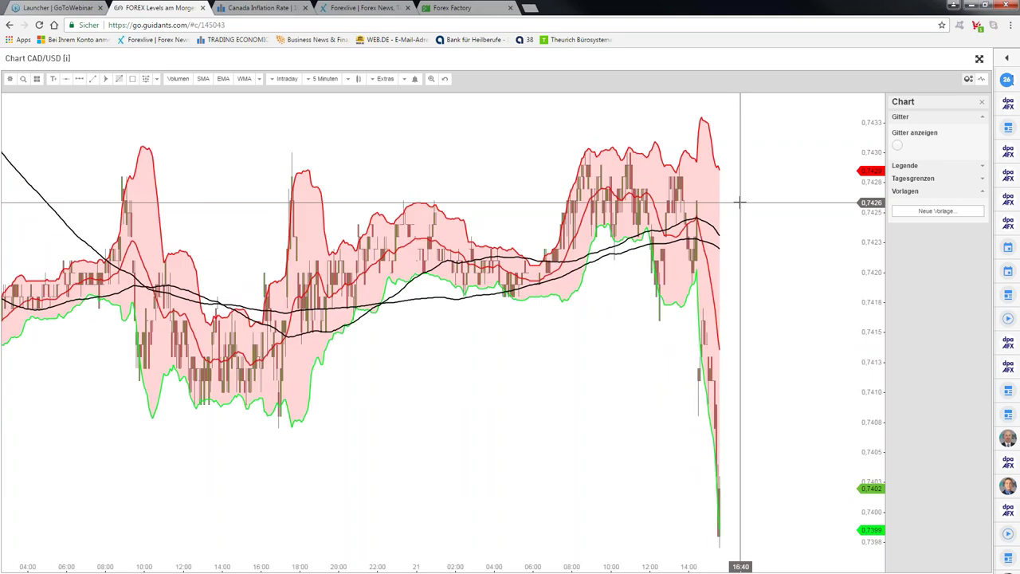
{"action": "scroll", "coordinate": [749, 363], "scroll_direction": "down", "scroll_amount": 1}
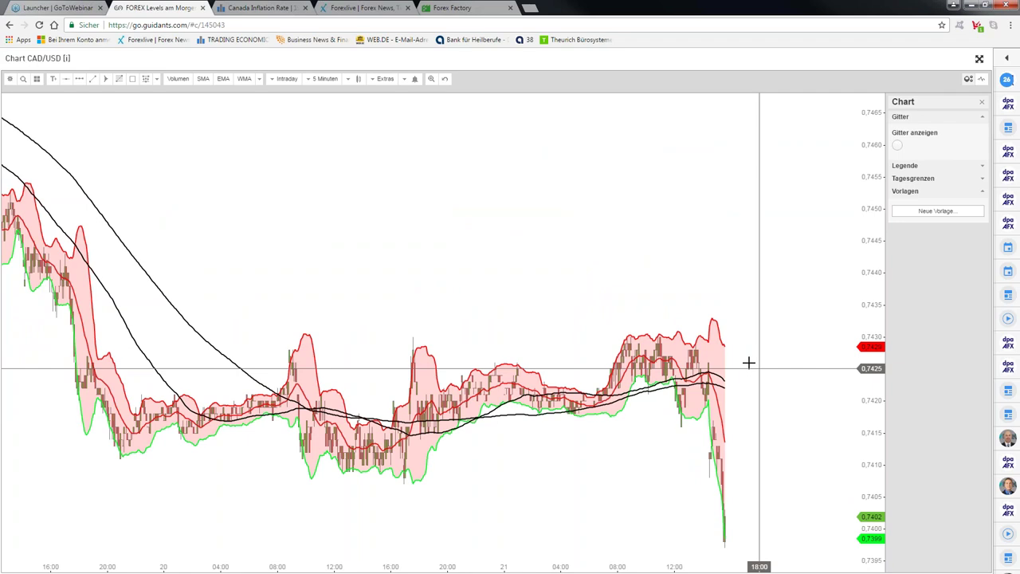
{"action": "scroll", "coordinate": [750, 362], "scroll_direction": "up", "scroll_amount": 1}
{"action": "left_click", "coordinate": [322, 78]}
{"action": "left_click", "coordinate": [318, 173]}
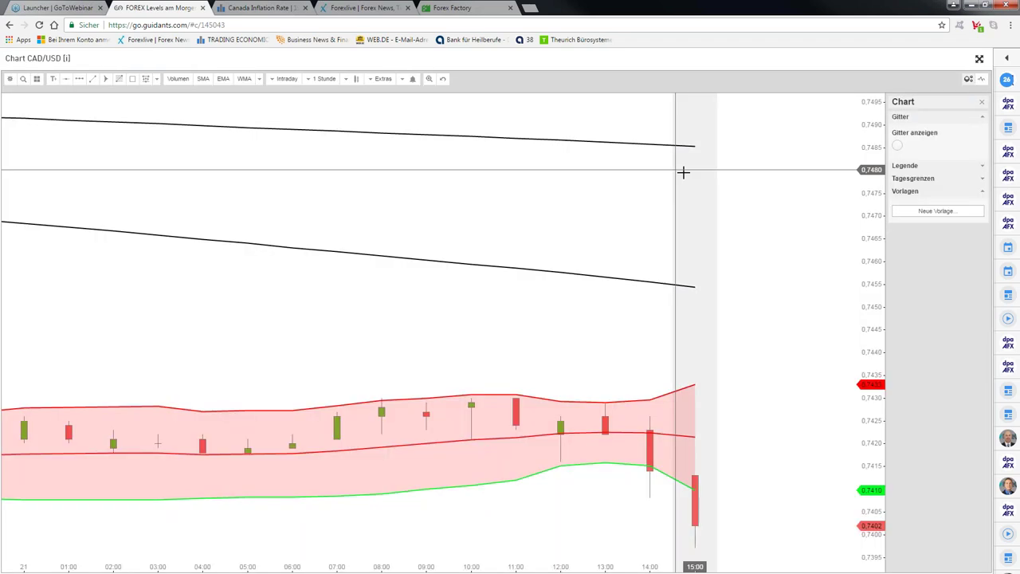
{"action": "scroll", "coordinate": [683, 172], "scroll_direction": "down", "scroll_amount": 1}
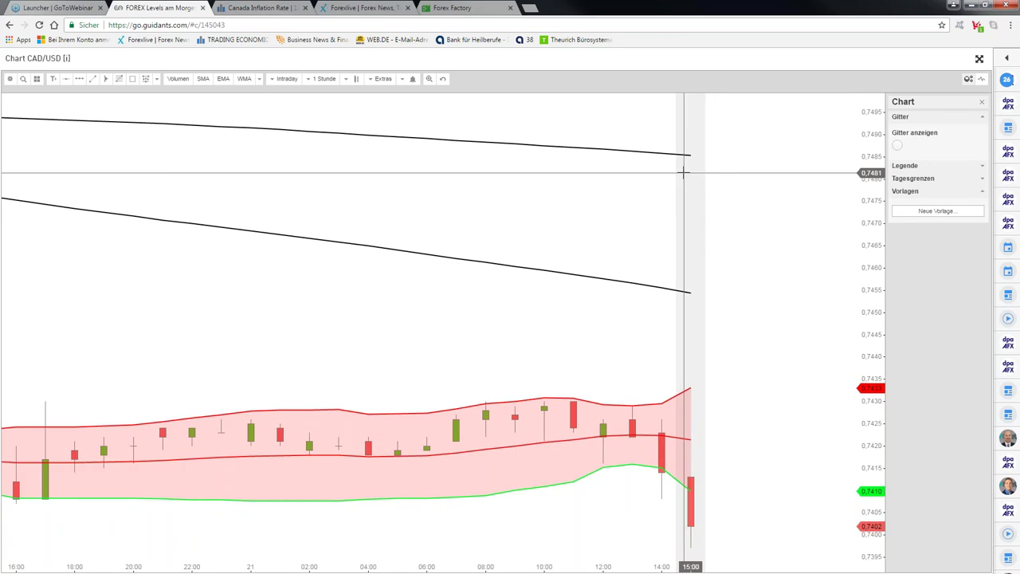
{"action": "scroll", "coordinate": [683, 172], "scroll_direction": "down", "scroll_amount": 3}
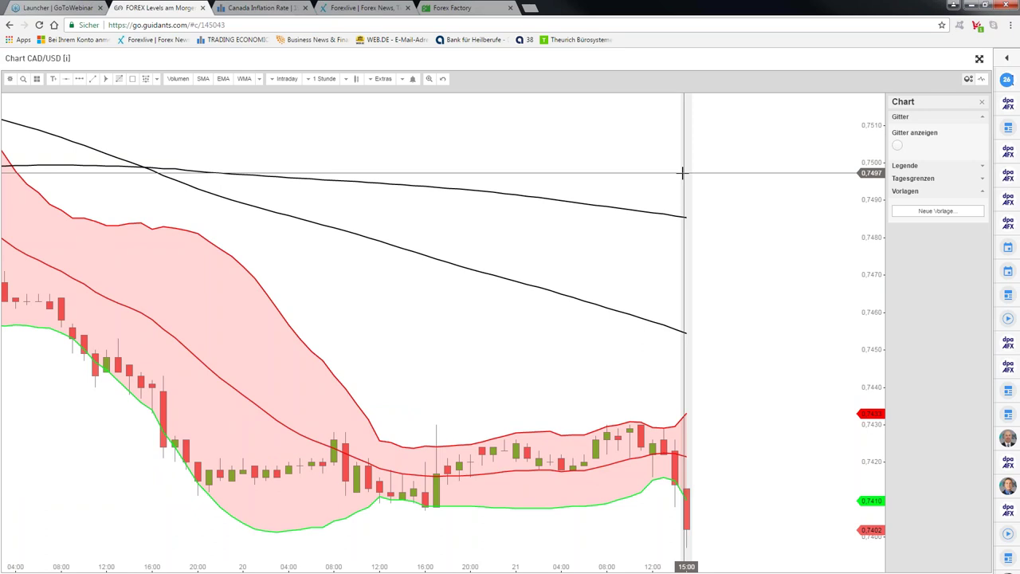
{"action": "scroll", "coordinate": [683, 172], "scroll_direction": "down", "scroll_amount": 3}
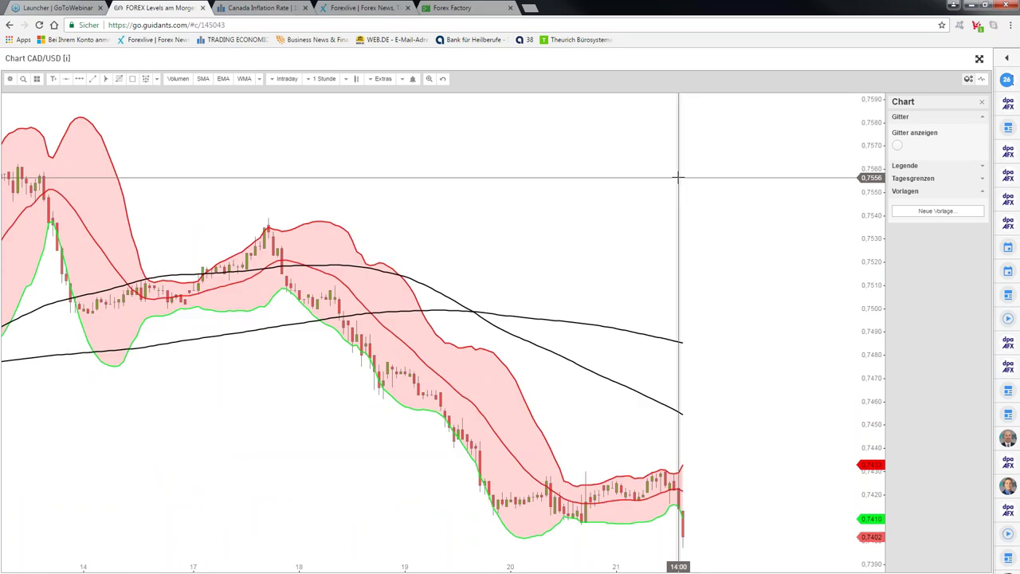
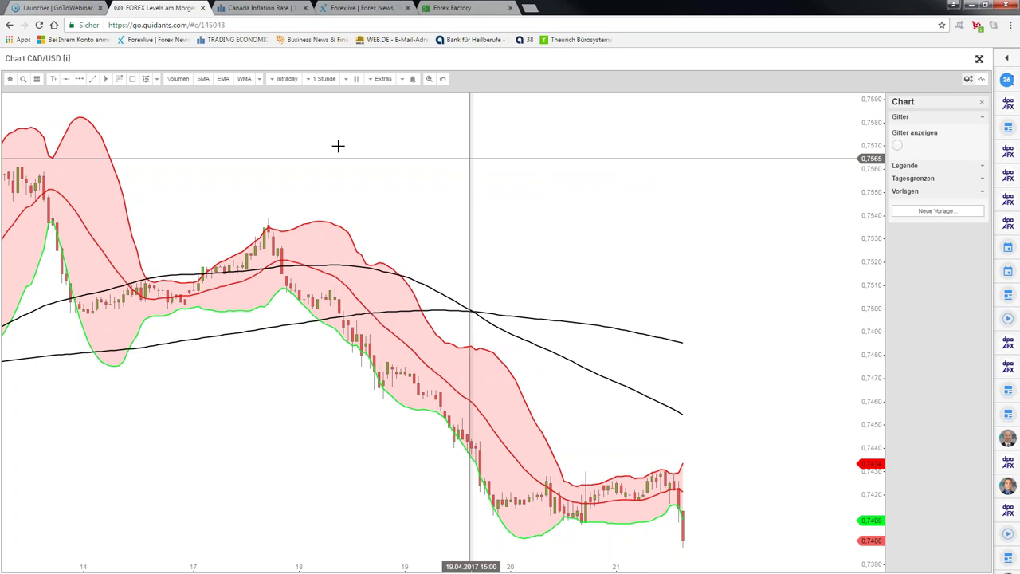
- Load USD/EUR in place of CAD/USD and zoom out to about two weeks of hourly candles
{"action": "key", "text": "Escape"}
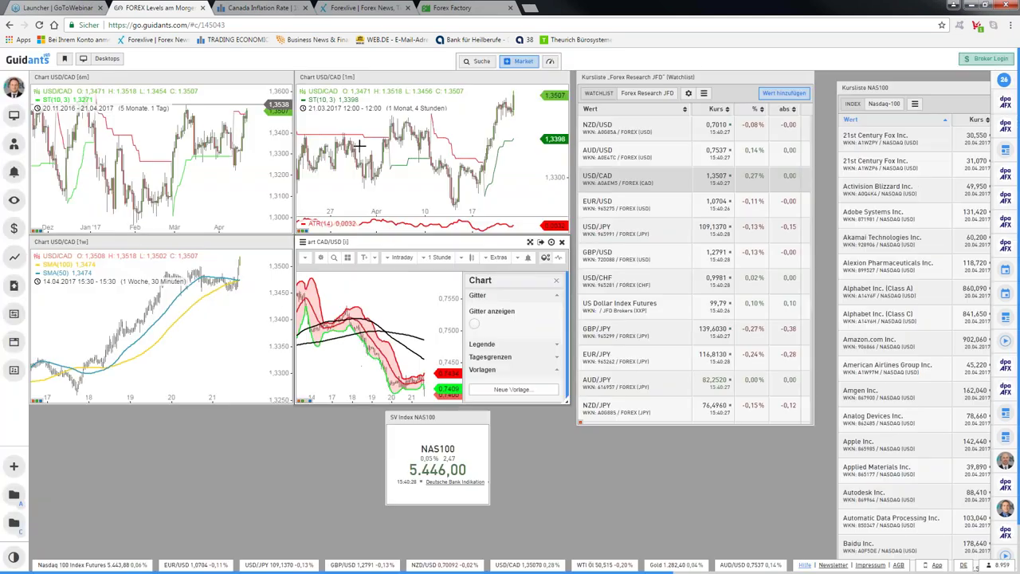
{"action": "type", "text": "uSDEUR"}
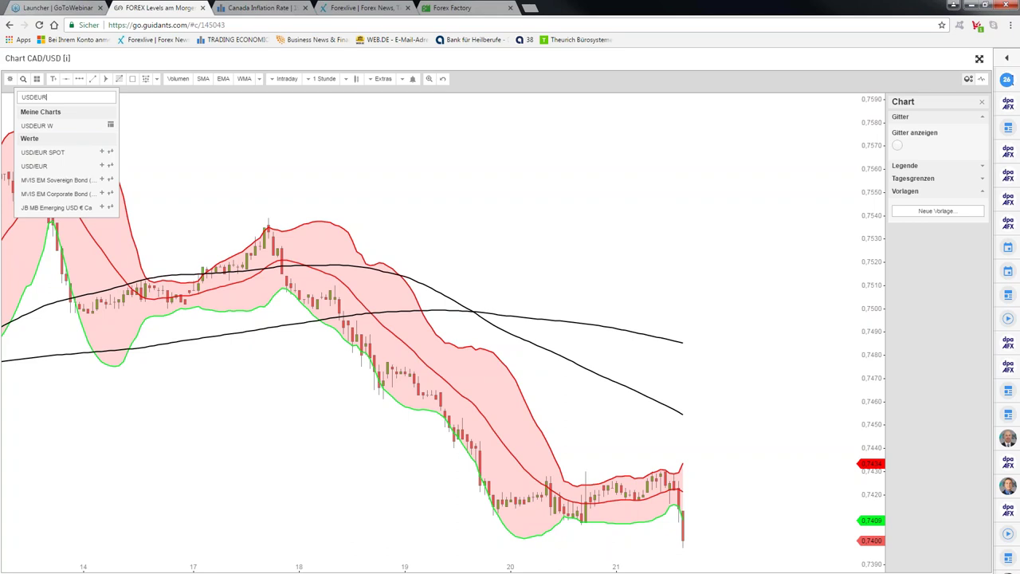
{"action": "left_click", "coordinate": [114, 166]}
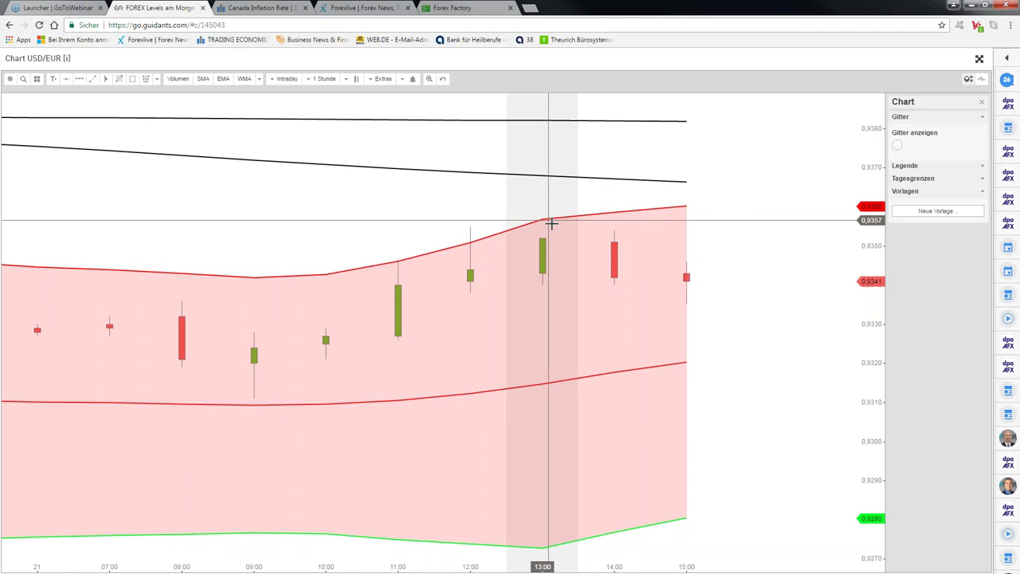
{"action": "scroll", "coordinate": [550, 224], "scroll_direction": "down", "scroll_amount": 1}
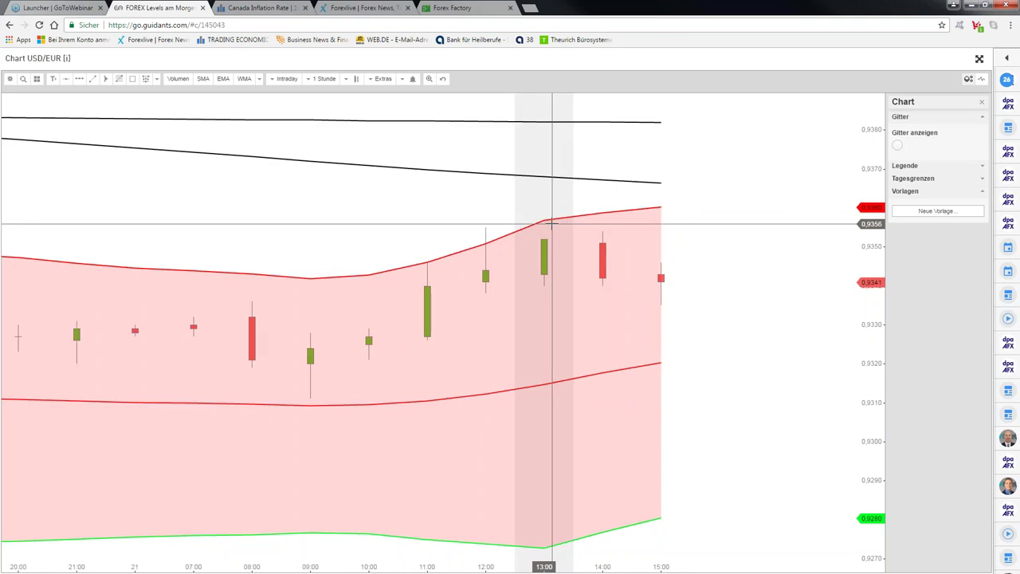
{"action": "scroll", "coordinate": [551, 224], "scroll_direction": "down", "scroll_amount": 2}
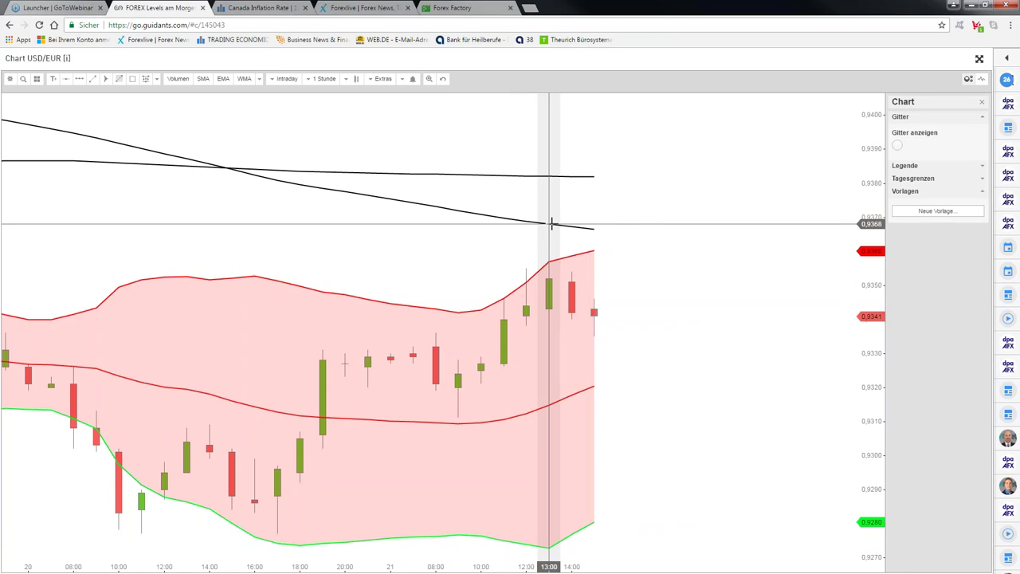
{"action": "scroll", "coordinate": [550, 224], "scroll_direction": "down", "scroll_amount": 2}
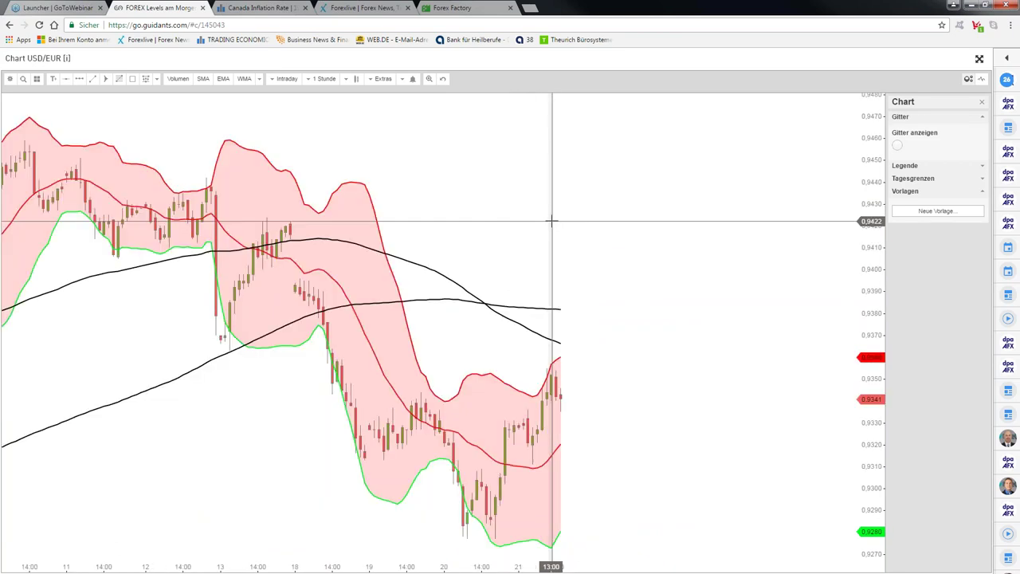
{"action": "scroll", "coordinate": [551, 221], "scroll_direction": "down", "scroll_amount": 1}
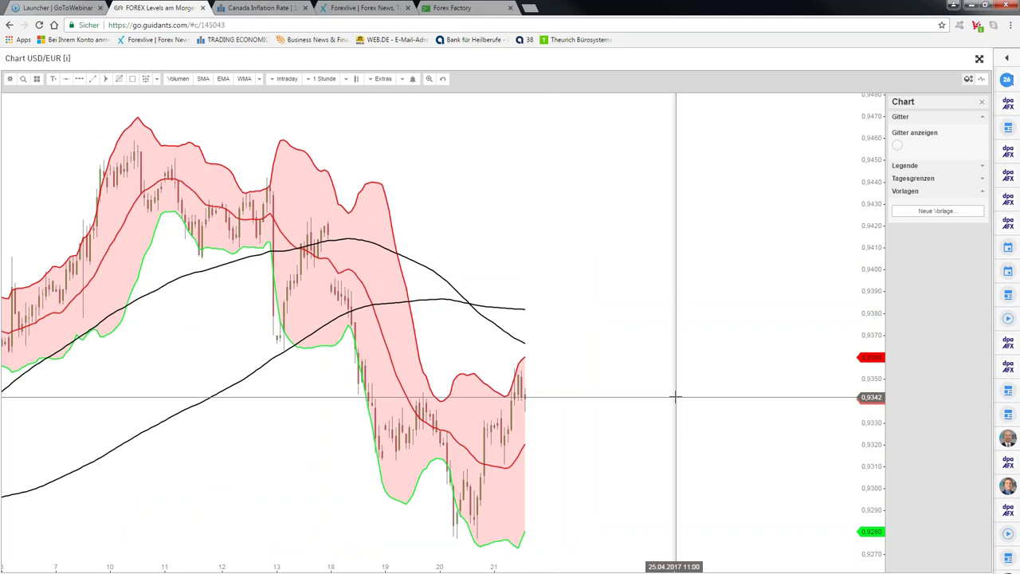
- Search EURUSD, dismiss the results, then reload USD/EUR to show today's hourly candles on a percentage scale
{"action": "left_click", "coordinate": [22, 78]}
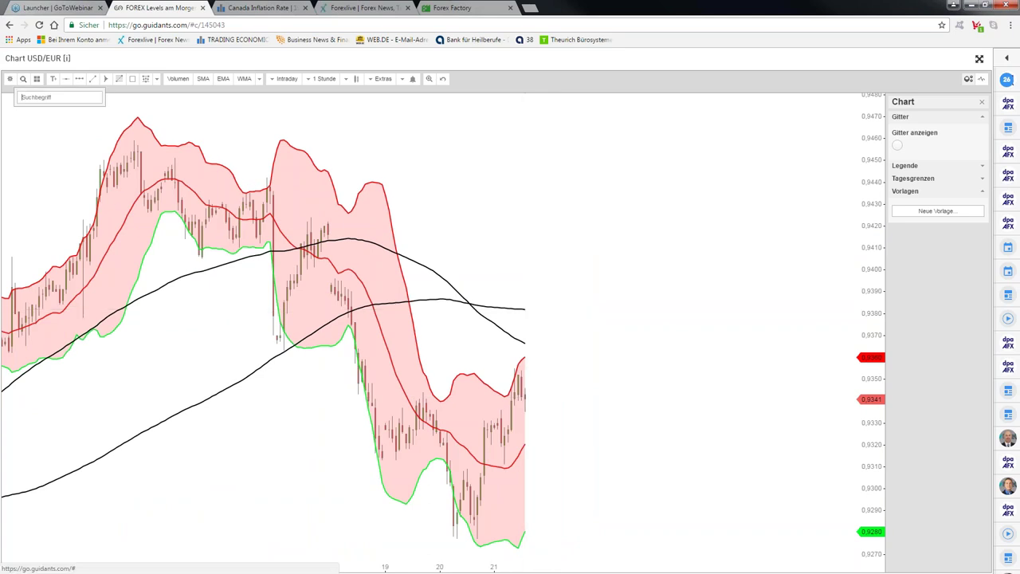
{"action": "type", "text": "EURUSD"}
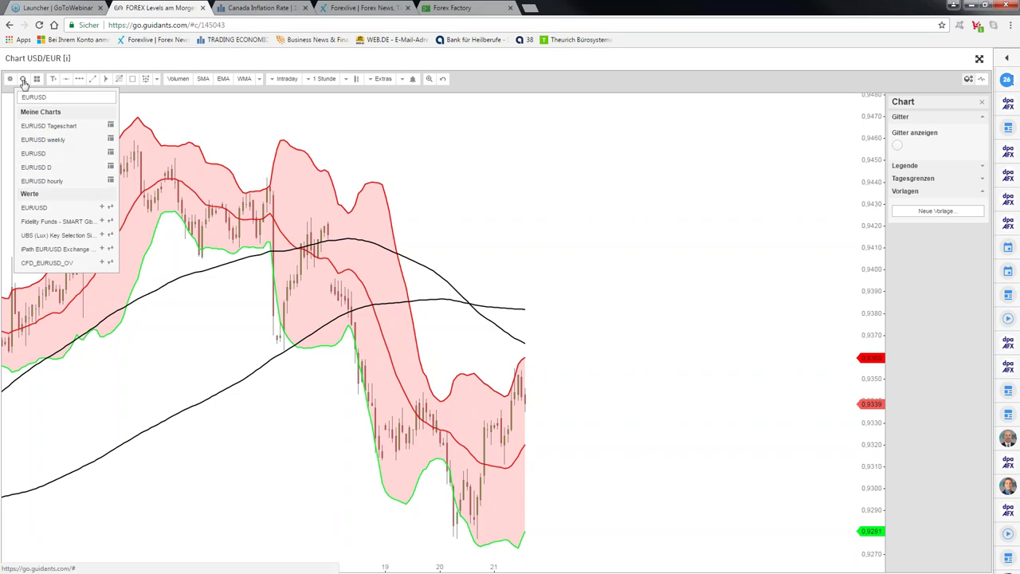
{"action": "left_click", "coordinate": [273, 106]}
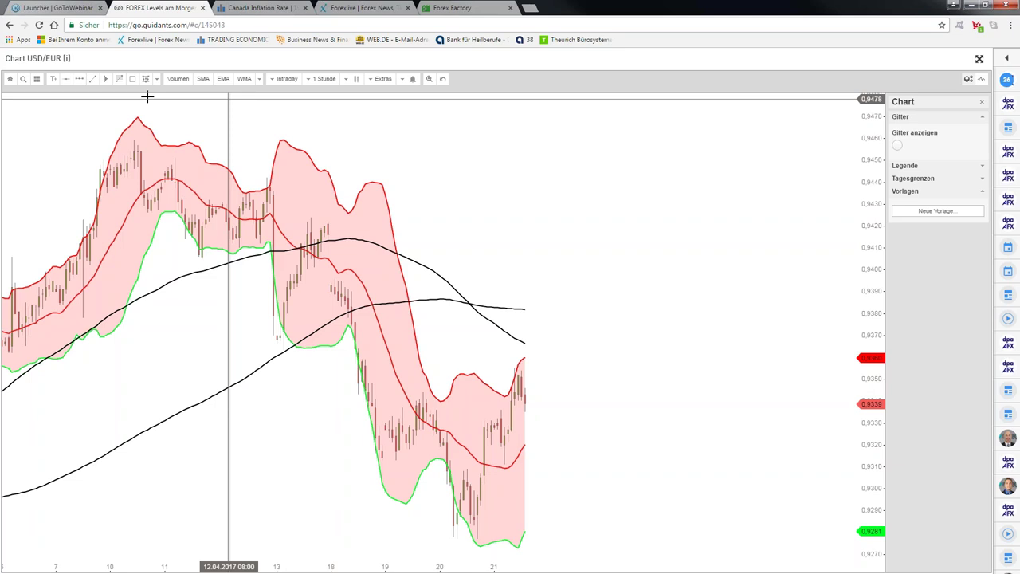
{"action": "left_click", "coordinate": [52, 96]}
{"action": "type", "text": "USDE"}
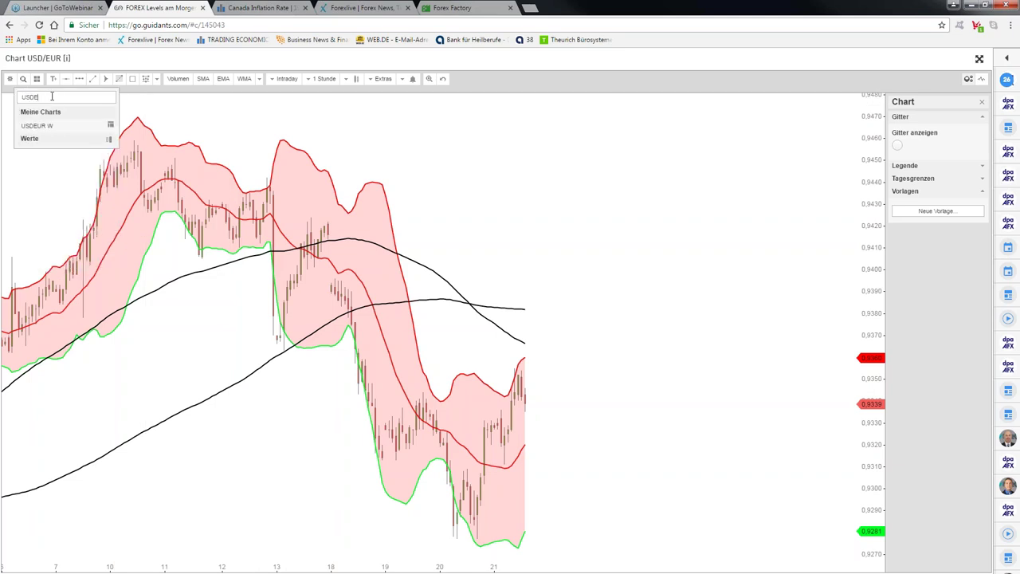
{"action": "type", "text": "UR"}
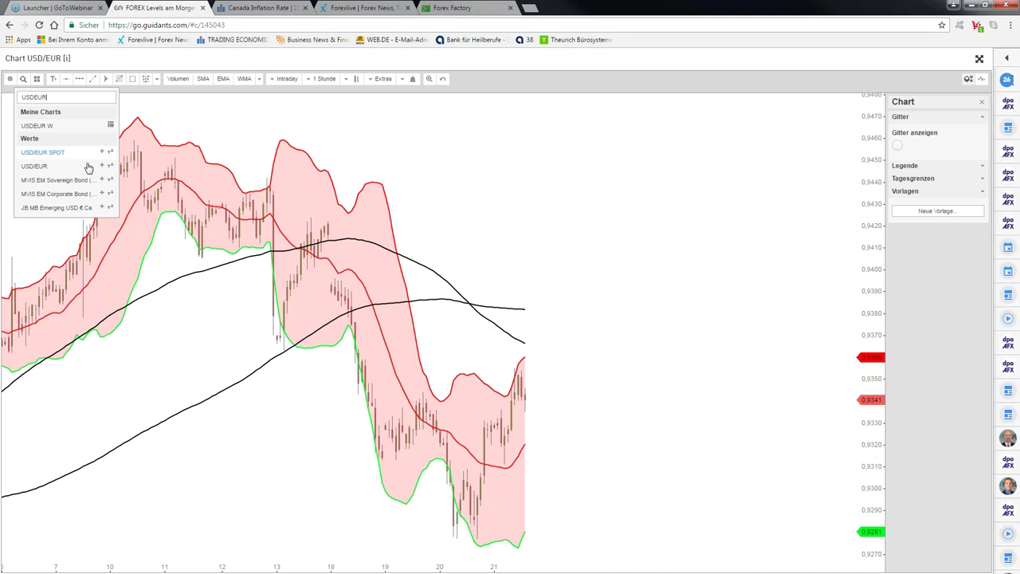
{"action": "left_click", "coordinate": [106, 169]}
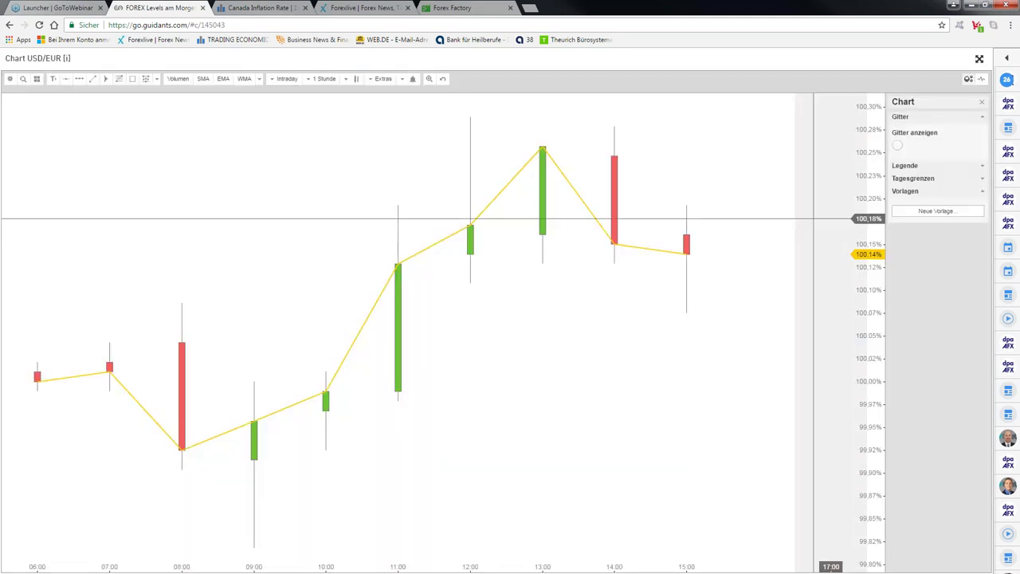
- Zoom out the USD/EUR chart, exit to the dashboard, and close its Objekte panel
{"action": "scroll", "coordinate": [814, 218], "scroll_direction": "down", "scroll_amount": 1}
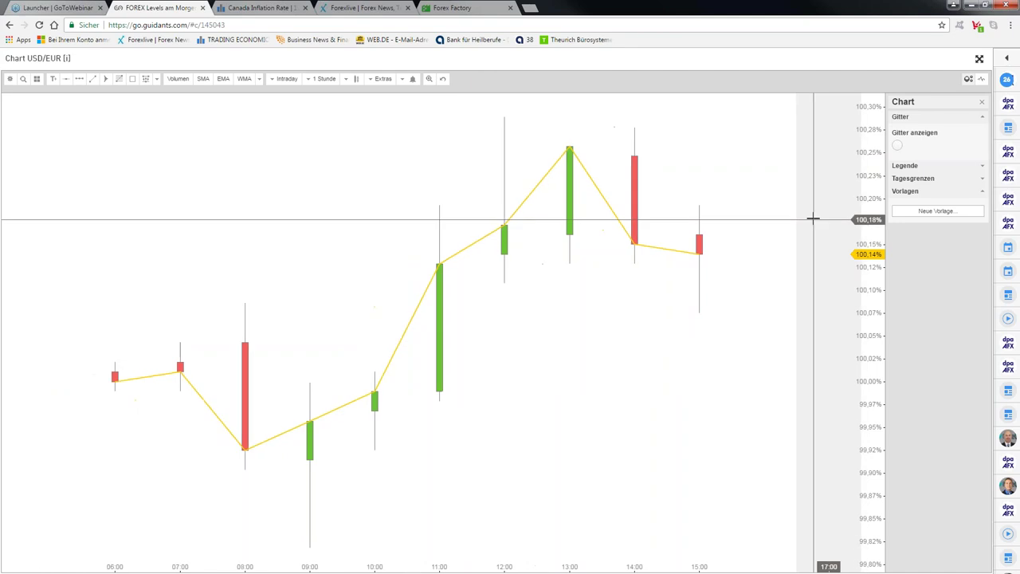
{"action": "scroll", "coordinate": [814, 219], "scroll_direction": "down", "scroll_amount": 3}
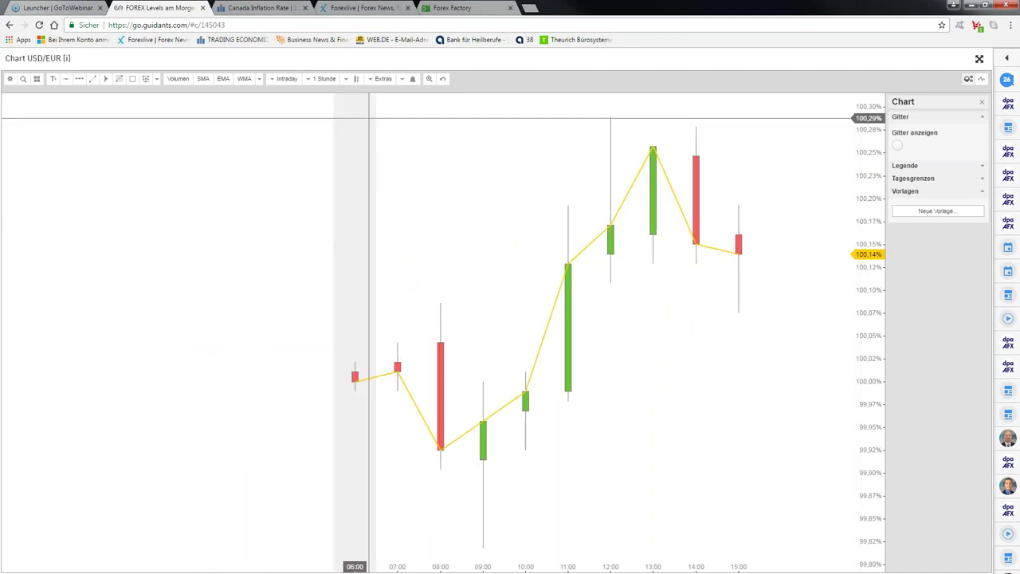
{"action": "scroll", "coordinate": [633, 173], "scroll_direction": "down", "scroll_amount": 2}
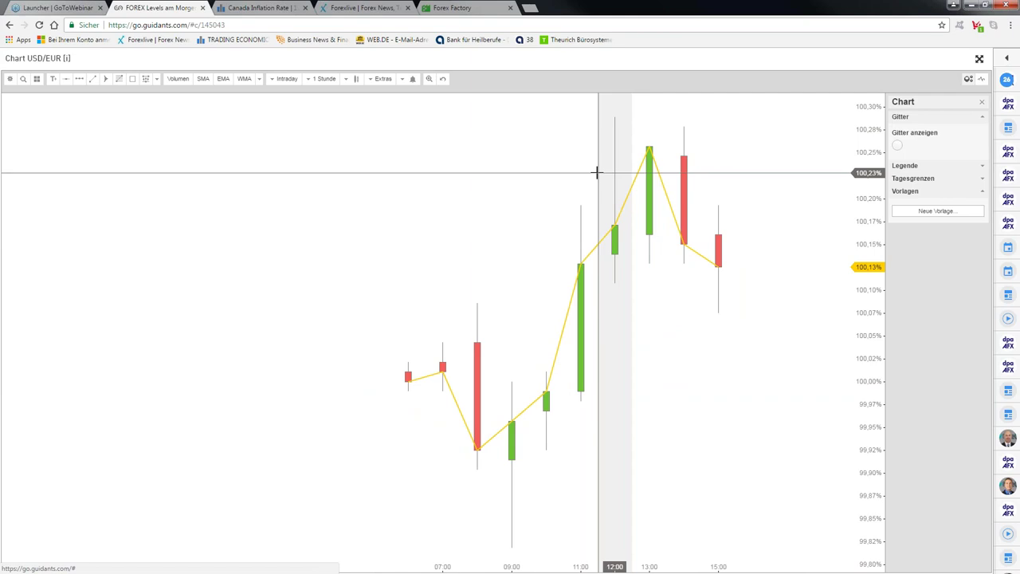
{"action": "key", "text": "Escape"}
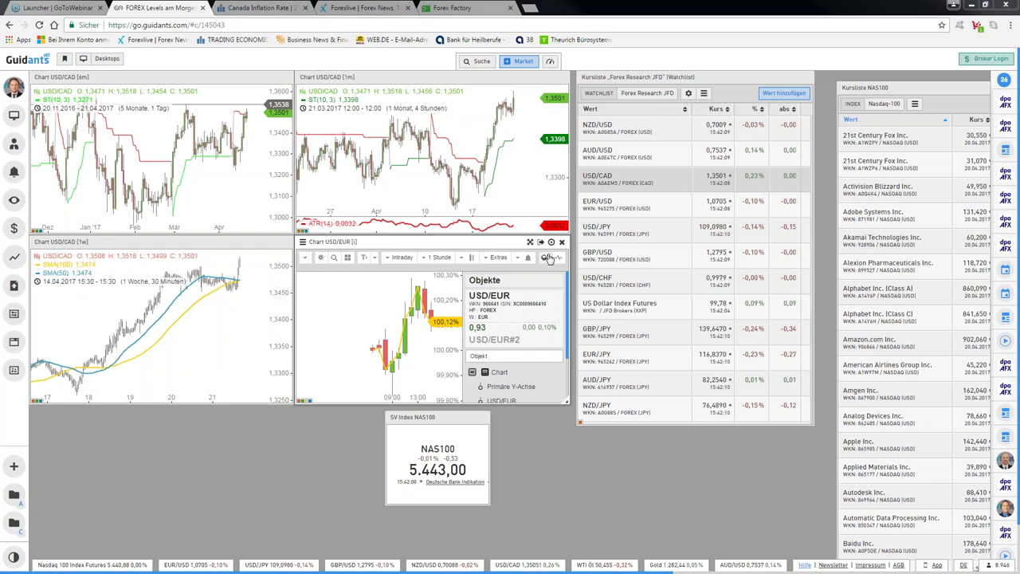
{"action": "left_click", "coordinate": [547, 257]}
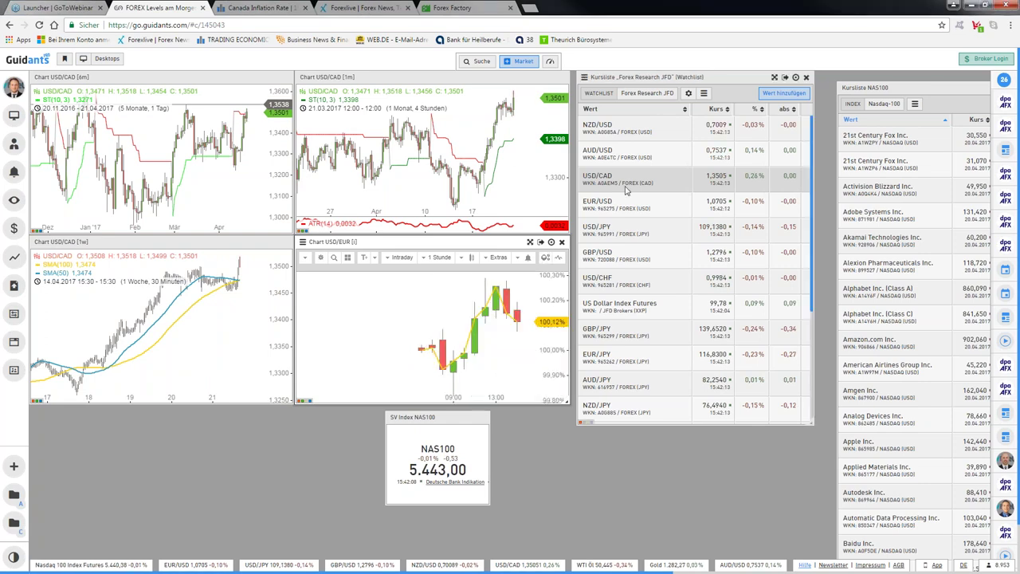
- Drag GBP/USD from the Forex Research watchlist onto the linked charts so all four show it
{"action": "left_click_drag", "start_coordinate": [627, 189], "coordinate": [614, 253]}
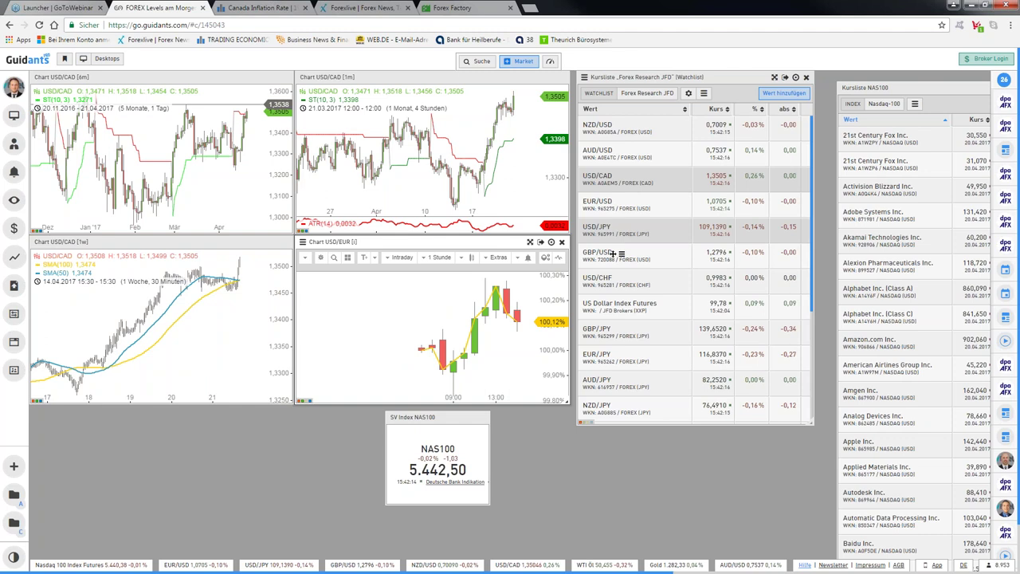
{"action": "left_click_drag", "start_coordinate": [614, 254], "coordinate": [648, 168]}
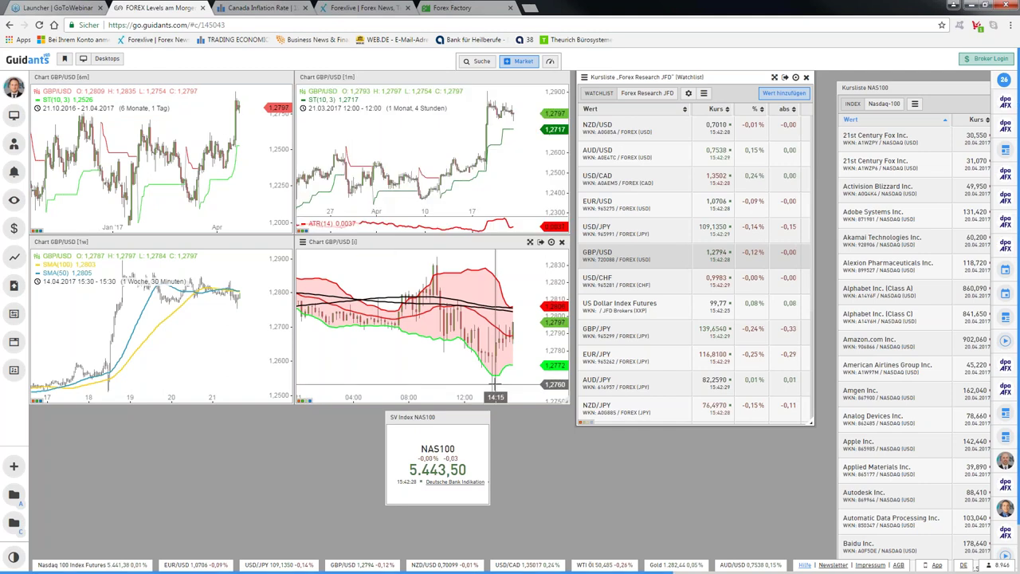
{"action": "scroll", "coordinate": [516, 323], "scroll_direction": "up", "scroll_amount": 2}
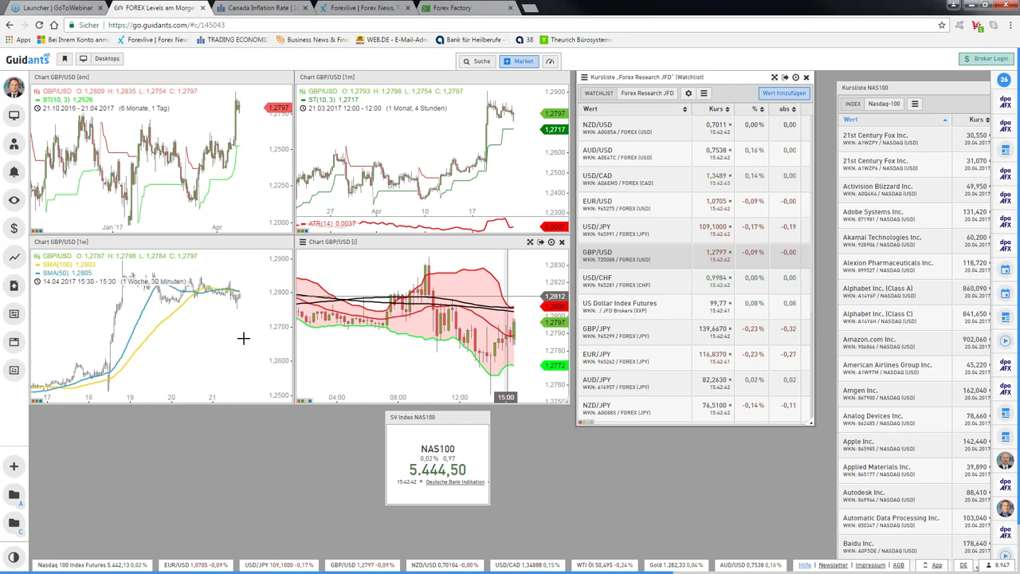
- Open the weekly GBP/USD chart full-size and zoom in
{"action": "double_click", "coordinate": [243, 338]}
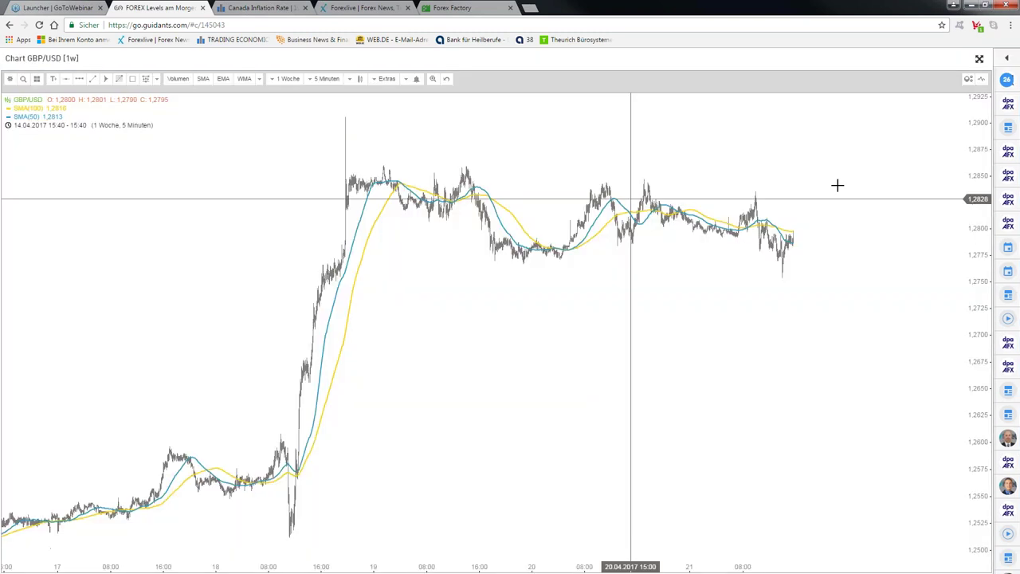
{"action": "scroll", "coordinate": [836, 185], "scroll_direction": "up", "scroll_amount": 1}
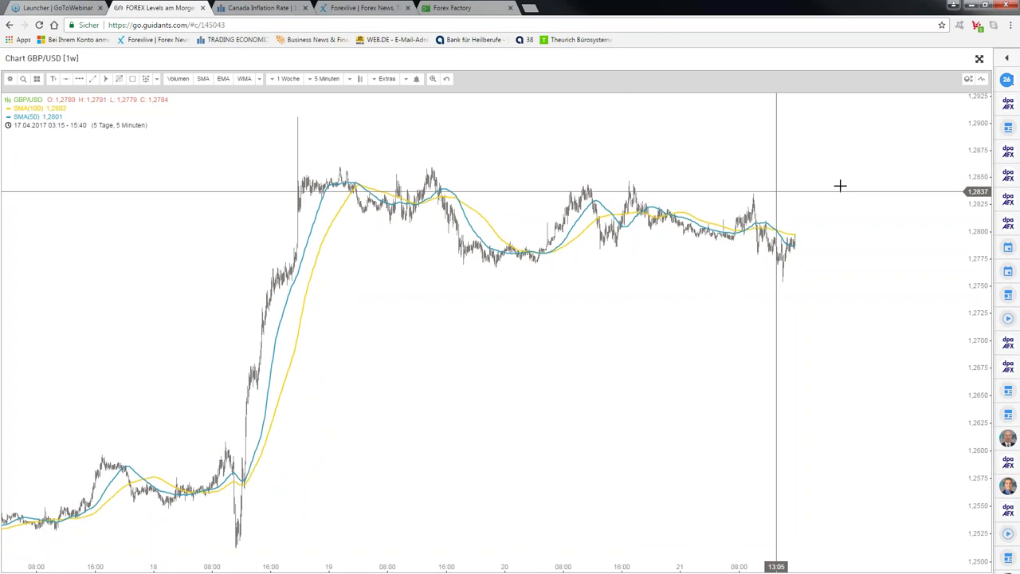
{"action": "scroll", "coordinate": [840, 185], "scroll_direction": "up", "scroll_amount": 1}
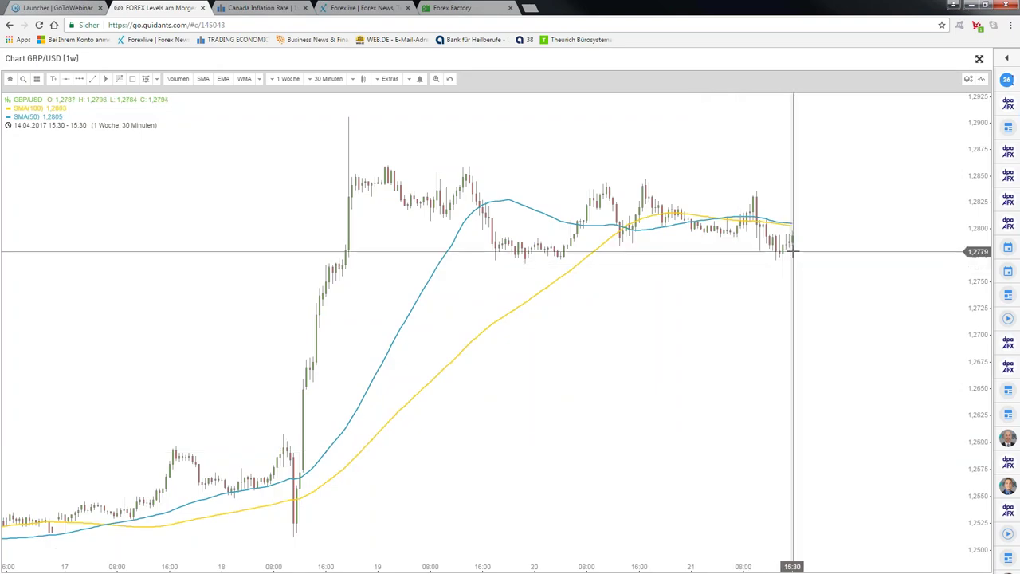
{"action": "scroll", "coordinate": [793, 252], "scroll_direction": "up", "scroll_amount": 2}
- Switch to 5-minute candles and zoom in to roughly the last trading day
{"action": "left_click", "coordinate": [328, 79]}
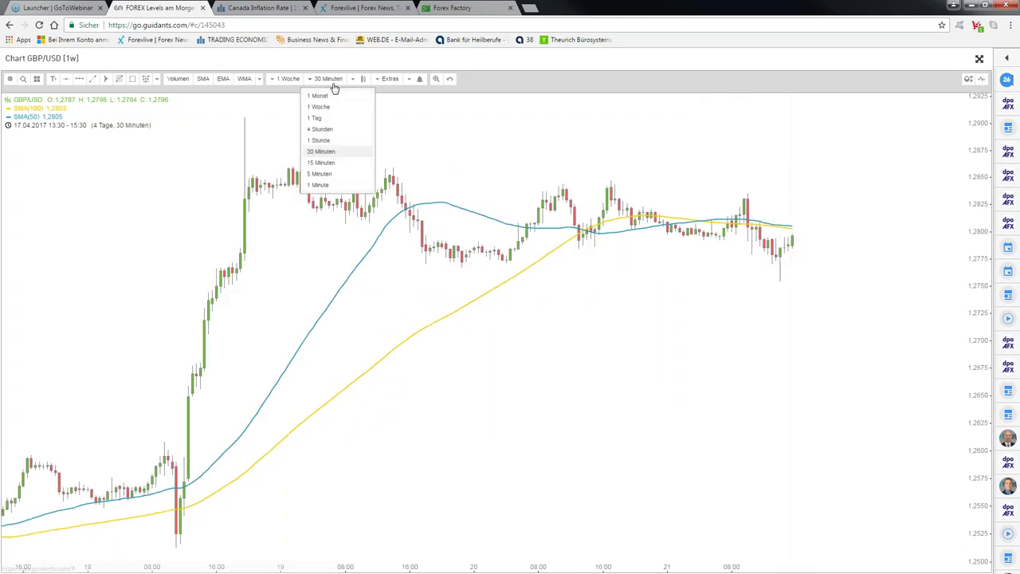
{"action": "left_click", "coordinate": [320, 178]}
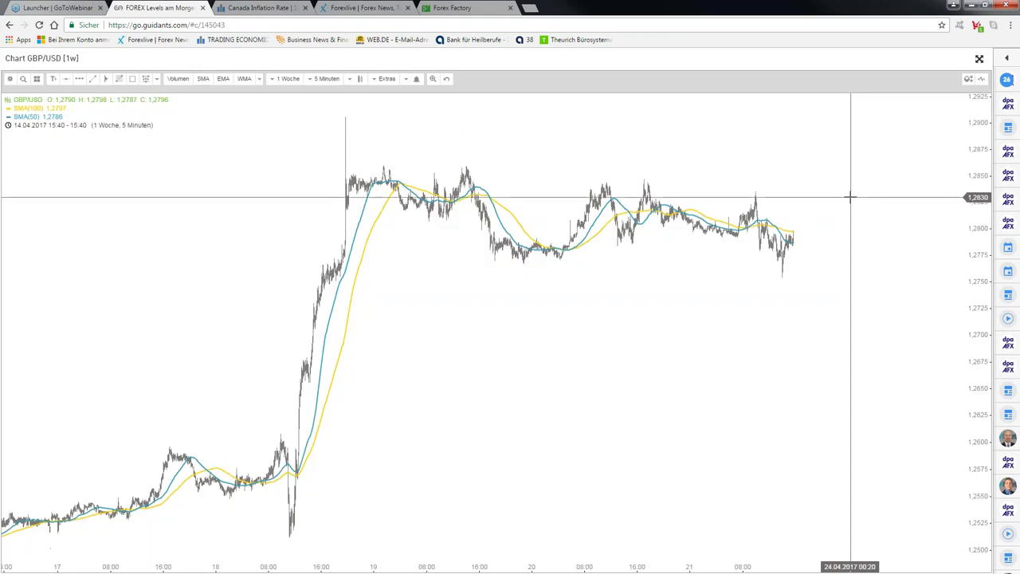
{"action": "scroll", "coordinate": [850, 197], "scroll_direction": "up", "scroll_amount": 2}
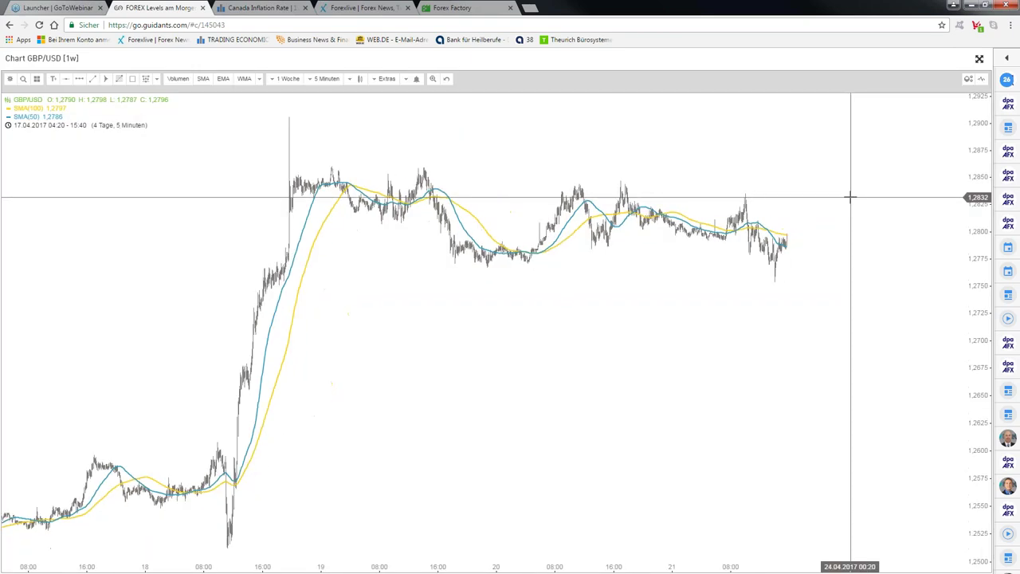
{"action": "scroll", "coordinate": [850, 196], "scroll_direction": "up", "scroll_amount": 1}
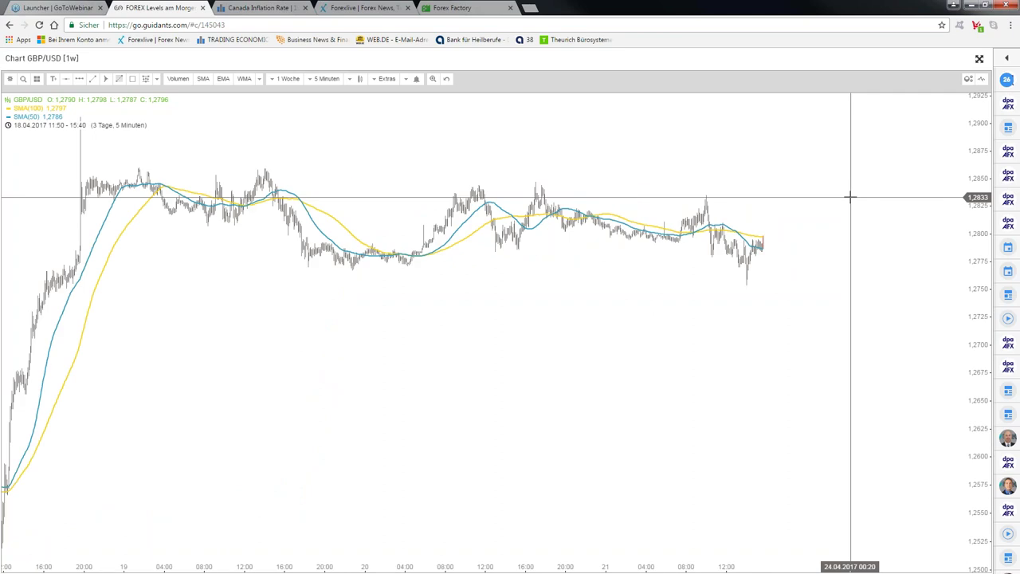
{"action": "scroll", "coordinate": [706, 482], "scroll_direction": "up", "scroll_amount": 2}
{"action": "scroll", "coordinate": [706, 481], "scroll_direction": "up", "scroll_amount": 2}
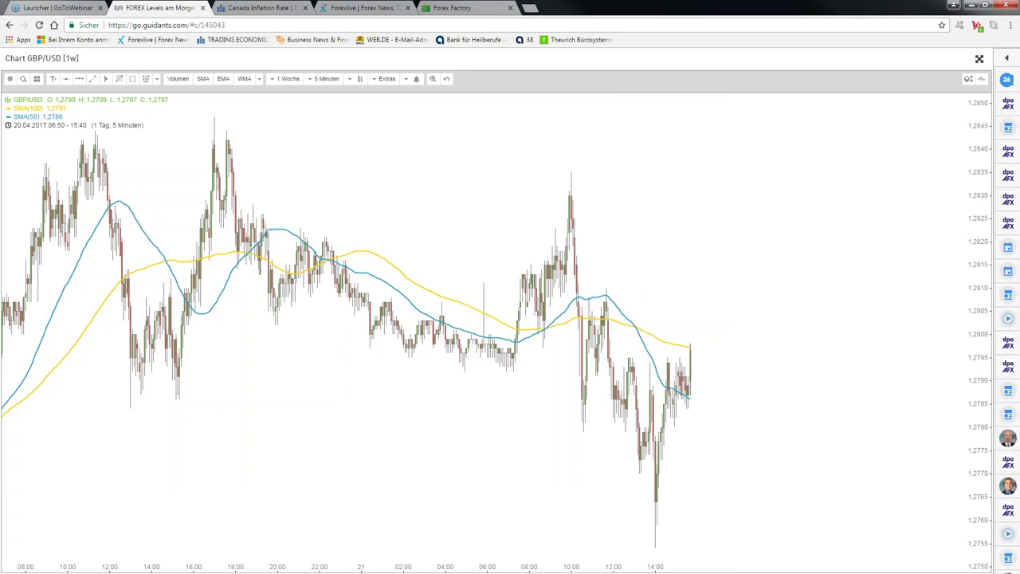
- Place a horizontal line at 1,2771 and a second one lower near 1,2741
{"action": "left_click", "coordinate": [66, 78]}
{"action": "left_click", "coordinate": [725, 460]}
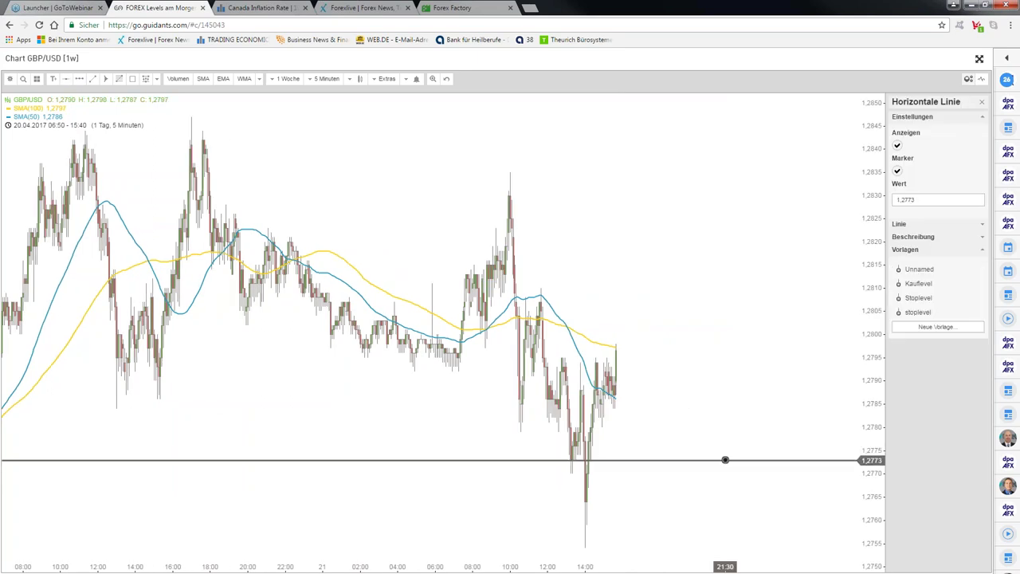
{"action": "left_click_drag", "start_coordinate": [870, 215], "coordinate": [871, 249]}
{"action": "left_click_drag", "start_coordinate": [721, 436], "coordinate": [713, 445]}
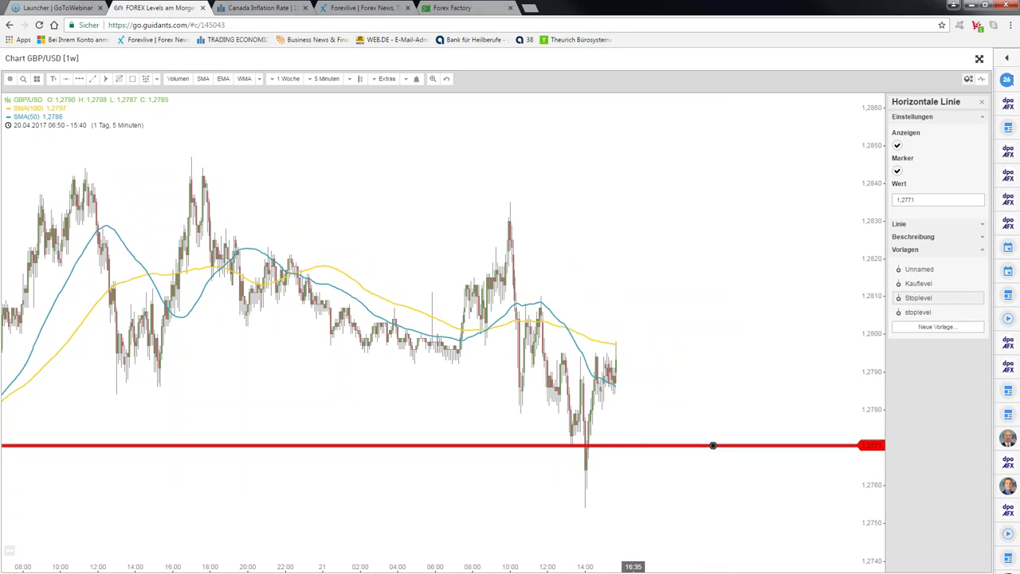
{"action": "left_click", "coordinate": [645, 520]}
{"action": "left_click_drag", "start_coordinate": [650, 541], "coordinate": [652, 557]}
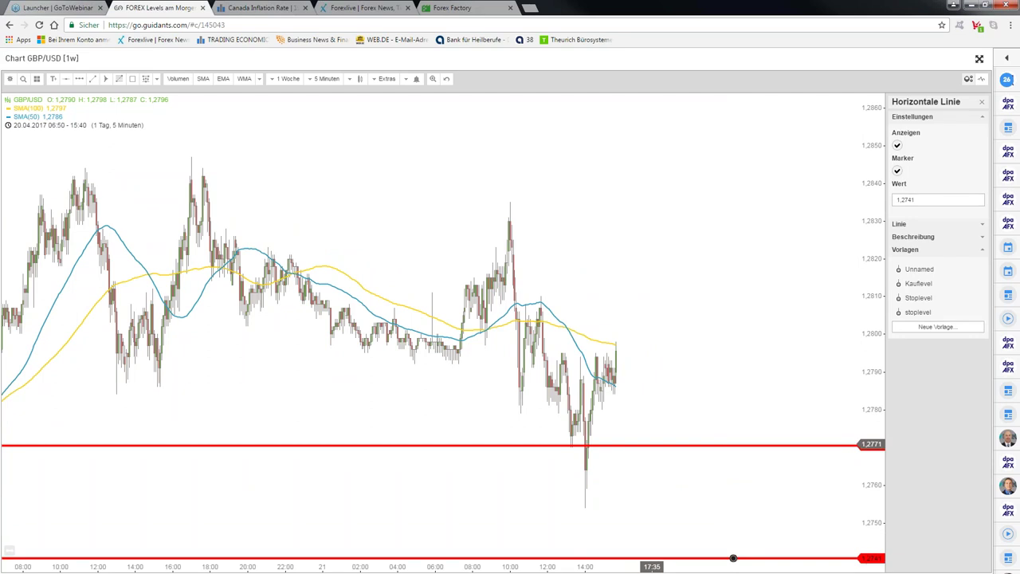
- Add a horizontal line at the 1,2798 resistance and nudge the lower line to 1,2771
{"action": "right_click", "coordinate": [652, 444]}
{"action": "left_click", "coordinate": [661, 460]}
{"action": "mouse_move", "coordinate": [660, 364]}
{"action": "left_mouse_down"}
{"action": "mouse_move", "coordinate": [656, 335]}
{"action": "mouse_move", "coordinate": [640, 351]}
{"action": "left_mouse_up"}
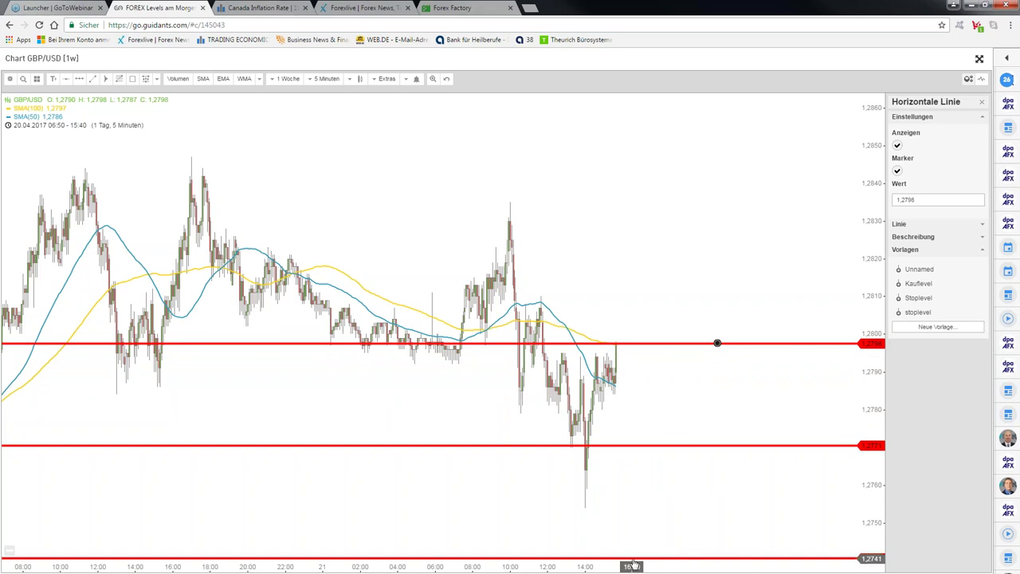
{"action": "mouse_move", "coordinate": [632, 558]}
{"action": "left_mouse_down"}
{"action": "mouse_move", "coordinate": [631, 515]}
{"action": "mouse_move", "coordinate": [616, 510]}
{"action": "mouse_move", "coordinate": [612, 462]}
{"action": "mouse_move", "coordinate": [584, 486]}
{"action": "mouse_move", "coordinate": [550, 395]}
{"action": "left_mouse_up"}
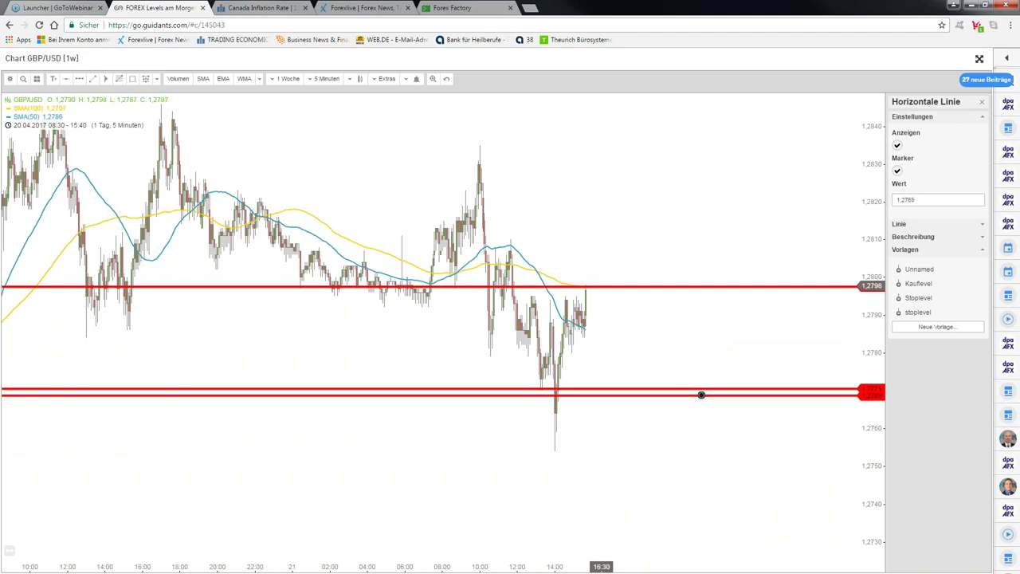
{"action": "left_click_drag", "start_coordinate": [582, 392], "coordinate": [581, 388]}
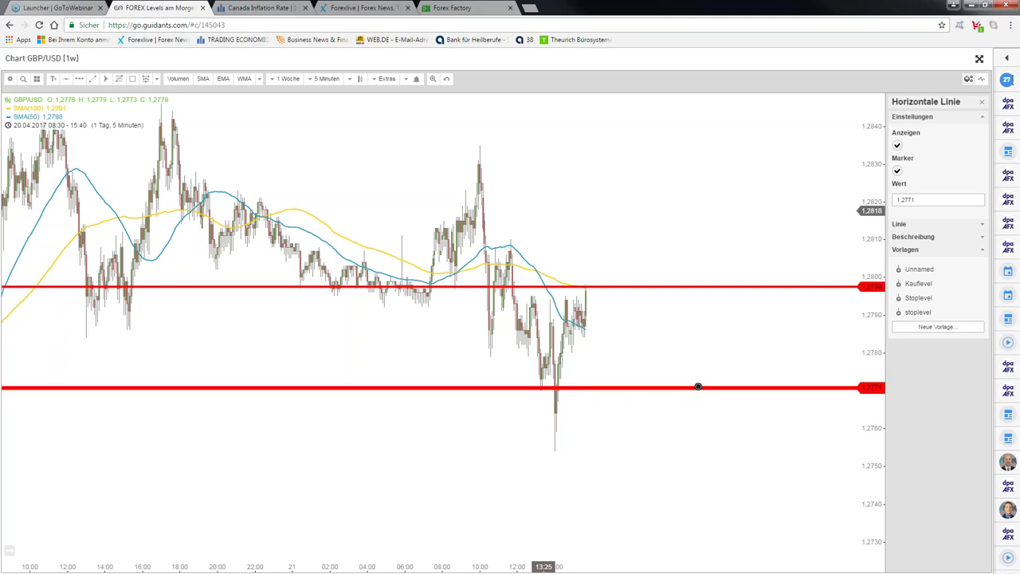
{"action": "scroll", "coordinate": [707, 386], "scroll_direction": "up", "scroll_amount": 1}
{"action": "scroll", "coordinate": [534, 165], "scroll_direction": "up", "scroll_amount": 1}
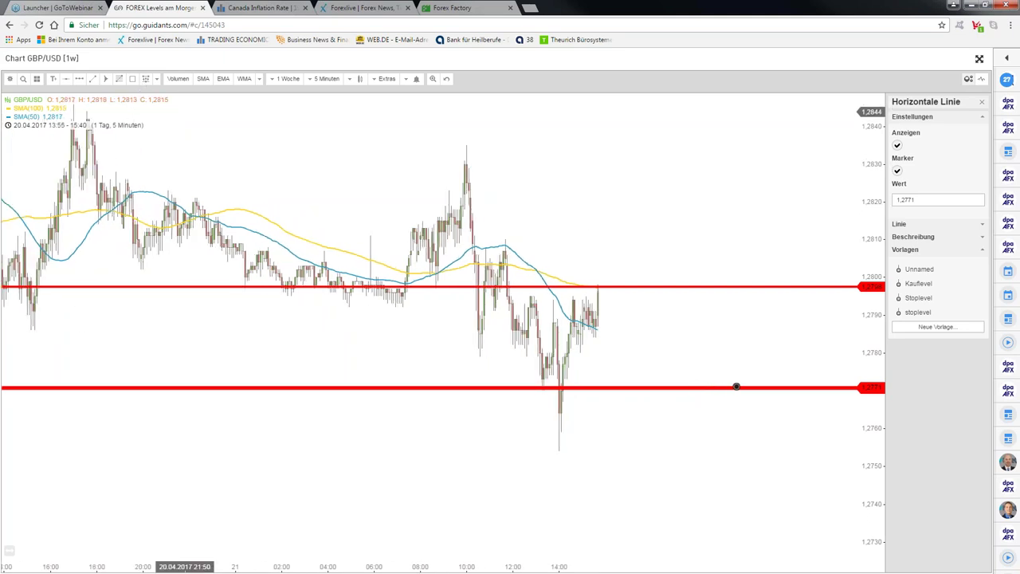
- Draw a small triangle beneath the latest GBP/USD candles near 1.278, then reframe the chart
{"action": "left_click", "coordinate": [576, 343]}
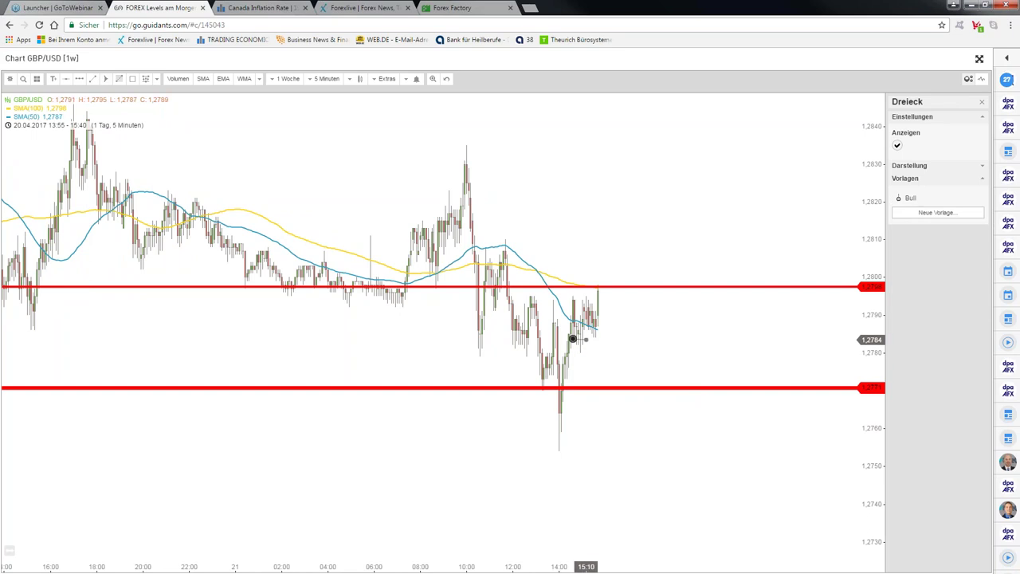
{"action": "left_click", "coordinate": [572, 339]}
{"action": "left_click", "coordinate": [586, 339]}
{"action": "left_click", "coordinate": [580, 351]}
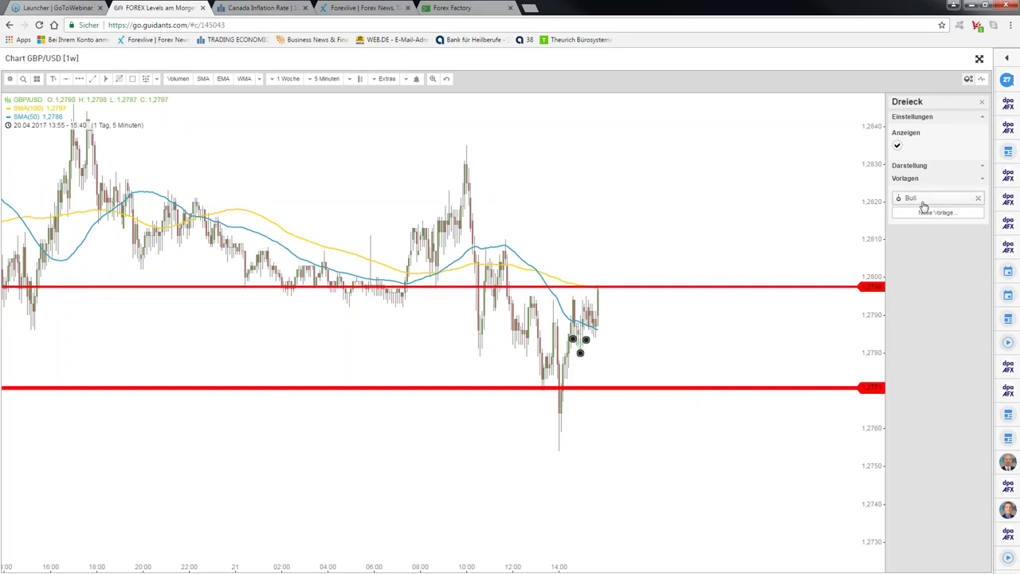
{"action": "scroll", "coordinate": [673, 231], "scroll_direction": "up", "scroll_amount": 1}
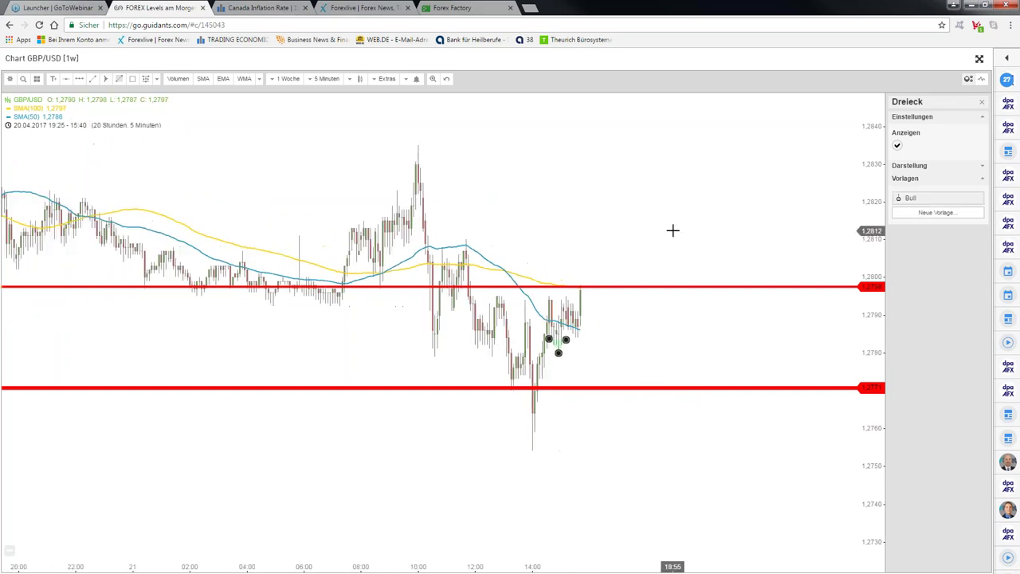
{"action": "scroll", "coordinate": [672, 231], "scroll_direction": "up", "scroll_amount": 1}
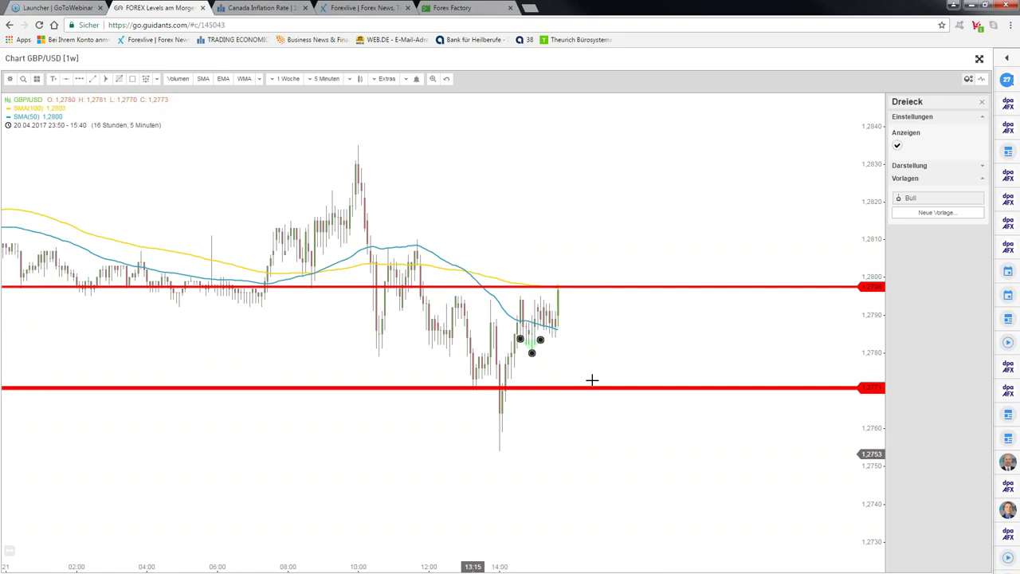
{"action": "scroll", "coordinate": [591, 381], "scroll_direction": "up", "scroll_amount": 1}
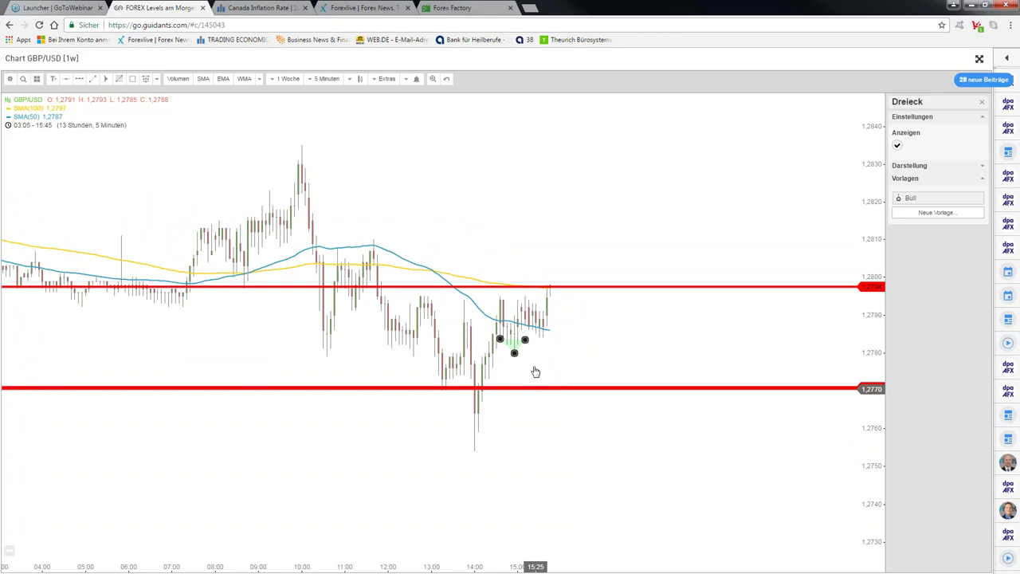
{"action": "left_click_drag", "start_coordinate": [536, 372], "coordinate": [552, 329]}
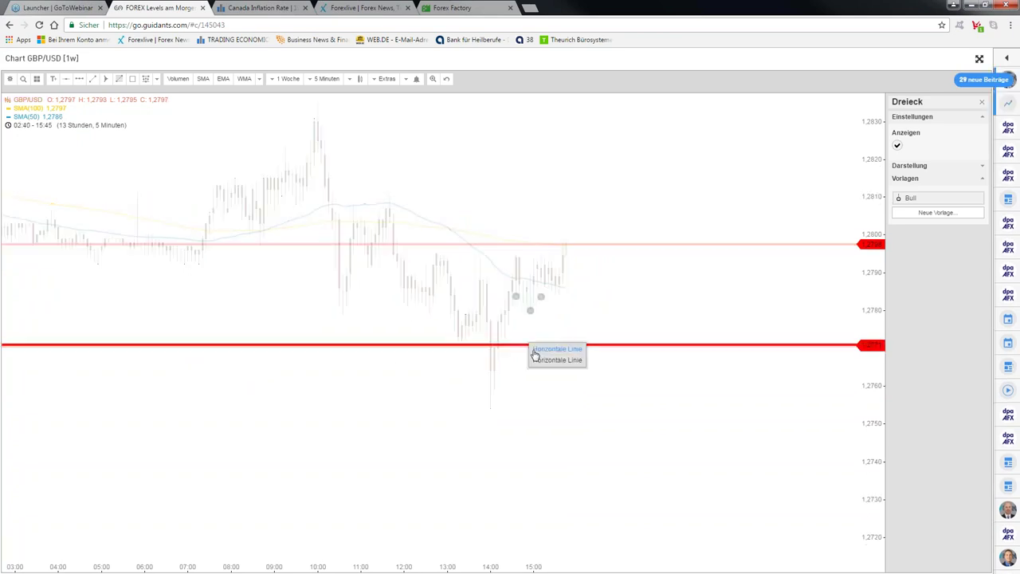
- Select one of the overlapping lower lines and raise it to about 1,2780
{"action": "left_click", "coordinate": [535, 355]}
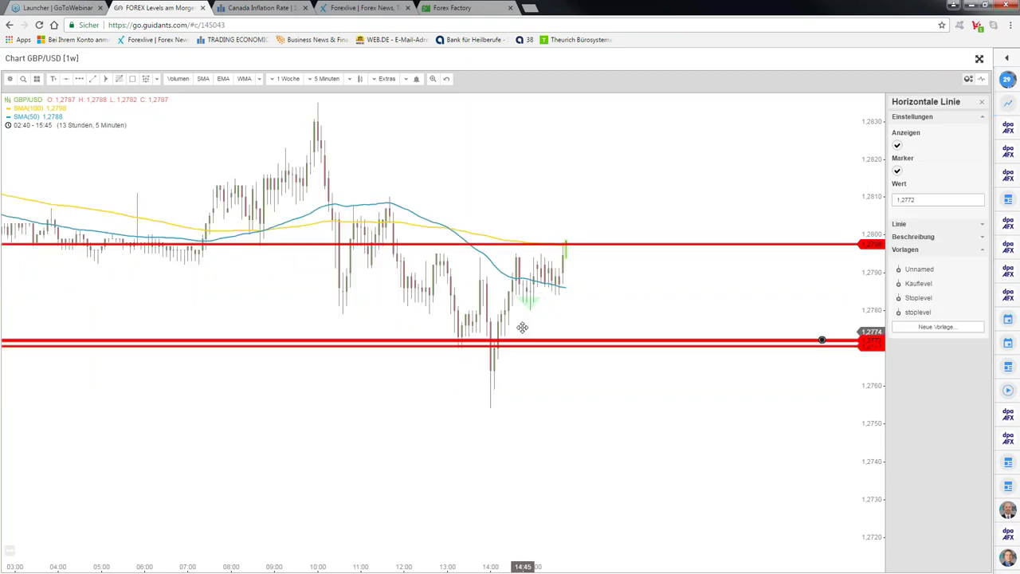
{"action": "left_click_drag", "start_coordinate": [522, 326], "coordinate": [485, 303]}
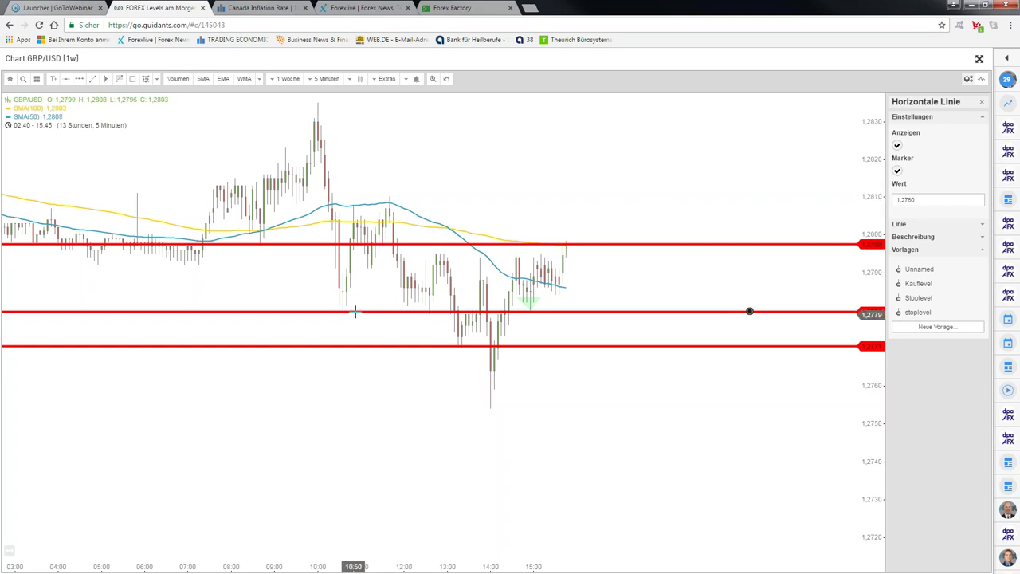
- Drop that line to 1,2756 near the 14:00 low, then return to the desktop
{"action": "left_click_drag", "start_coordinate": [355, 311], "coordinate": [355, 402]}
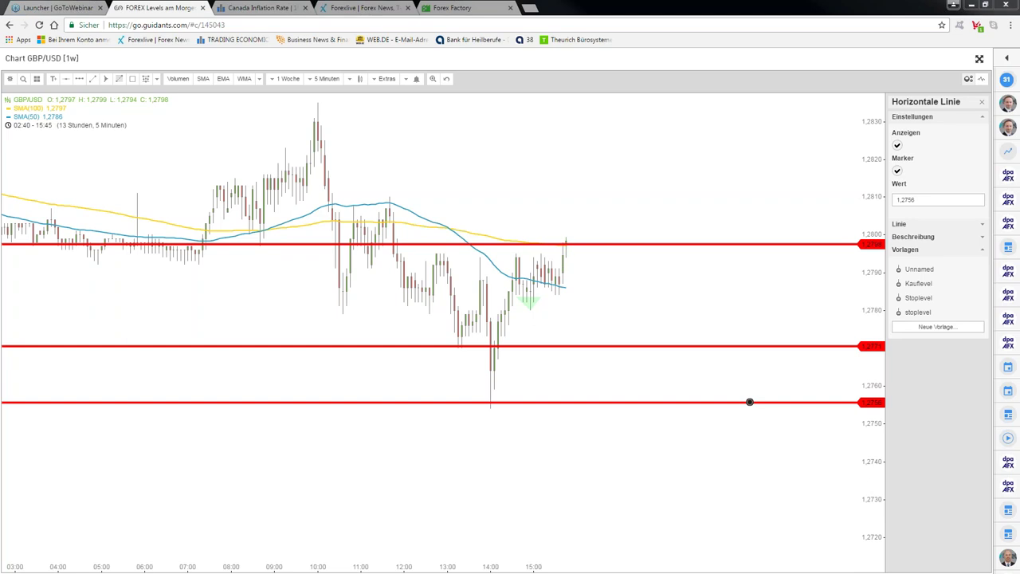
{"action": "left_click", "coordinate": [616, 178]}
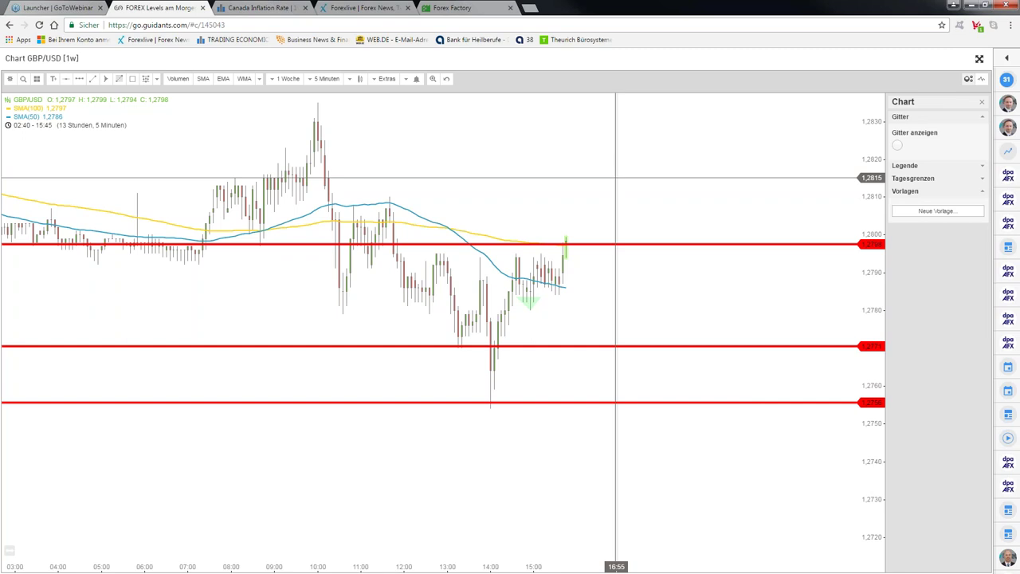
{"action": "key", "text": "Escape"}
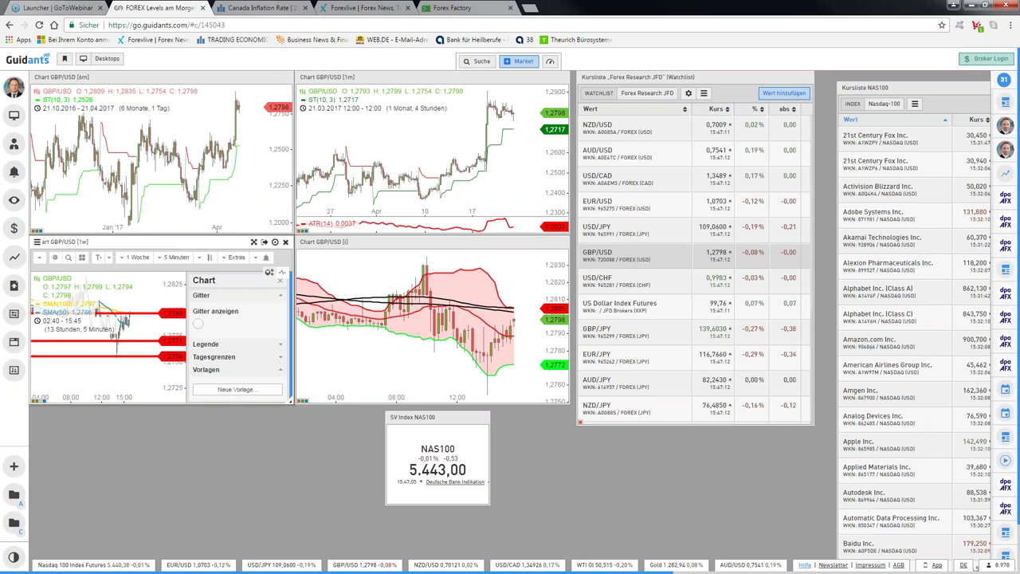
- Switch the linked charts to USD/CAD and maximize the intraday USD/CAD 5-minute chart
{"action": "left_click", "coordinate": [614, 178]}
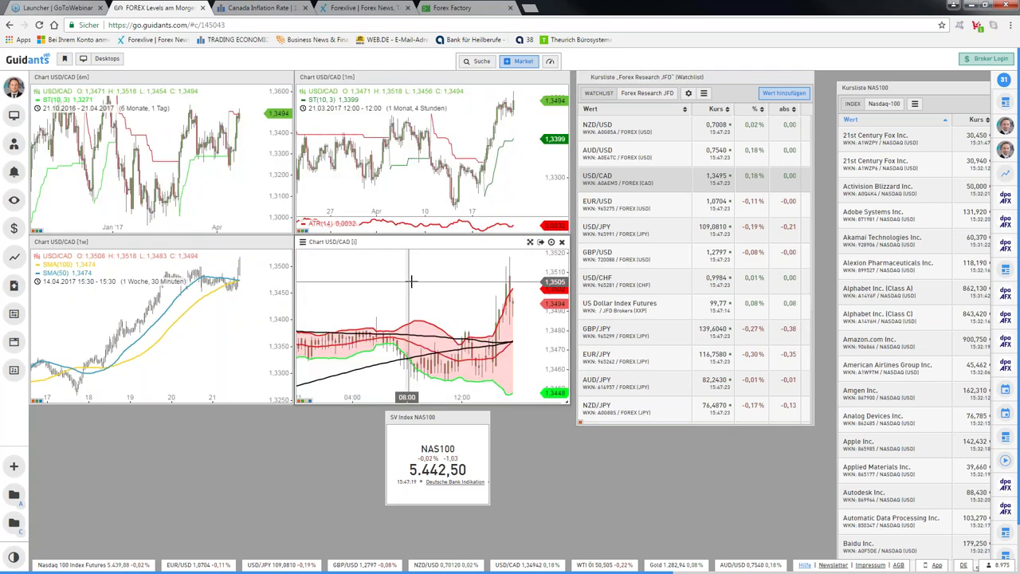
{"action": "left_click", "coordinate": [530, 241]}
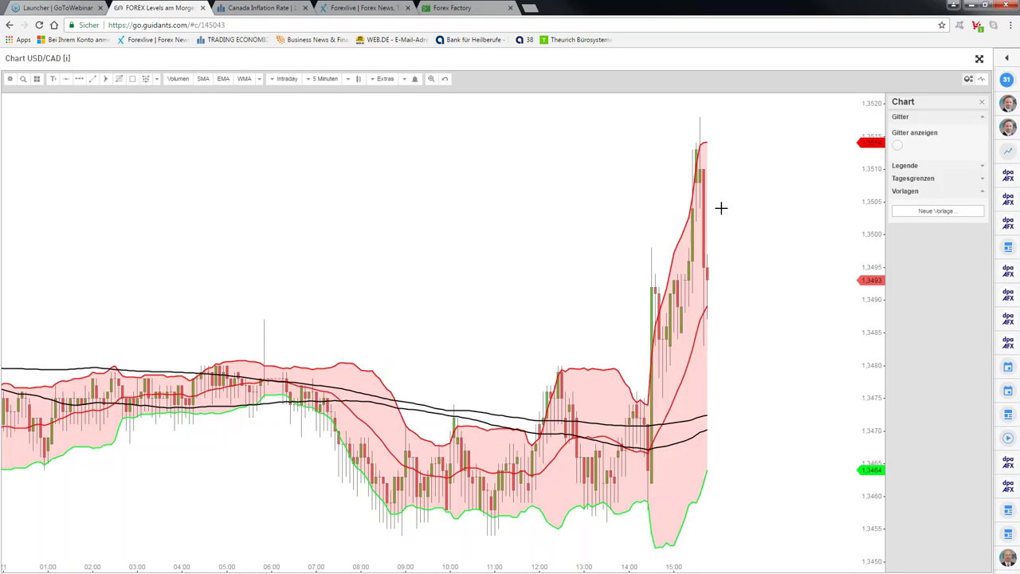
- Draw a support zone just above 1,3479 and apply the Unterstützung template
{"action": "left_click", "coordinate": [132, 78]}
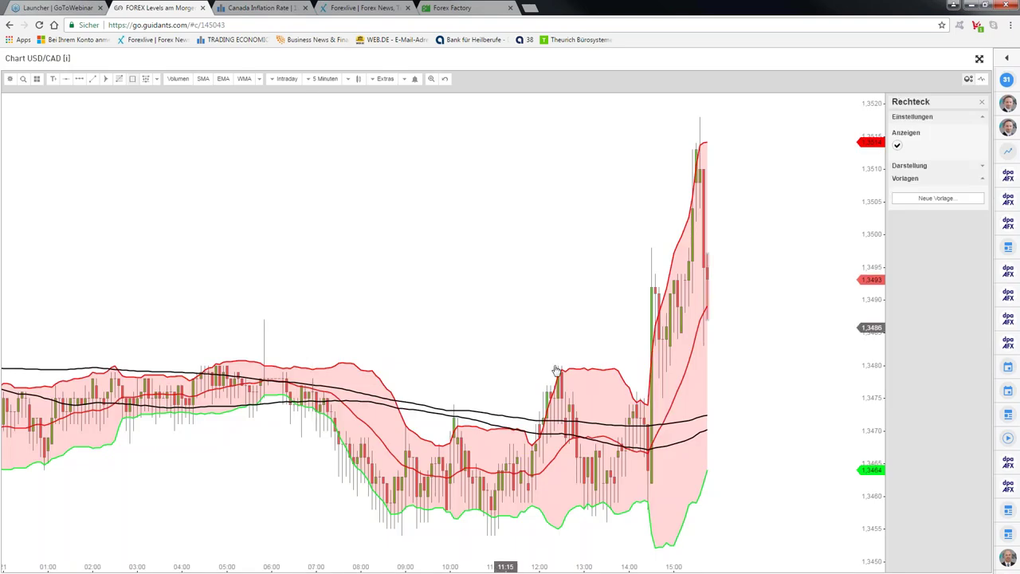
{"action": "left_click_drag", "start_coordinate": [554, 357], "coordinate": [849, 375]}
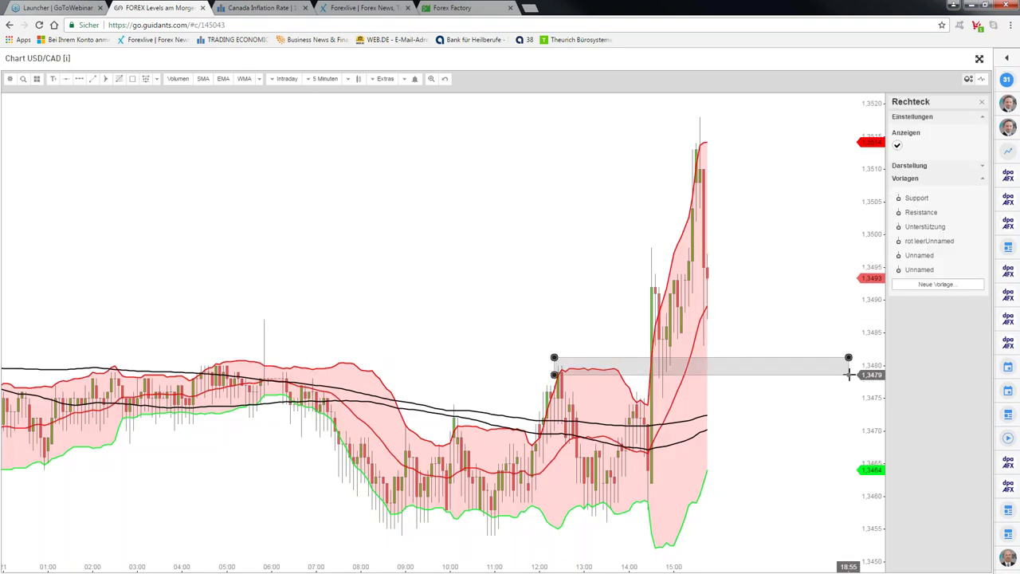
{"action": "left_click", "coordinate": [924, 226]}
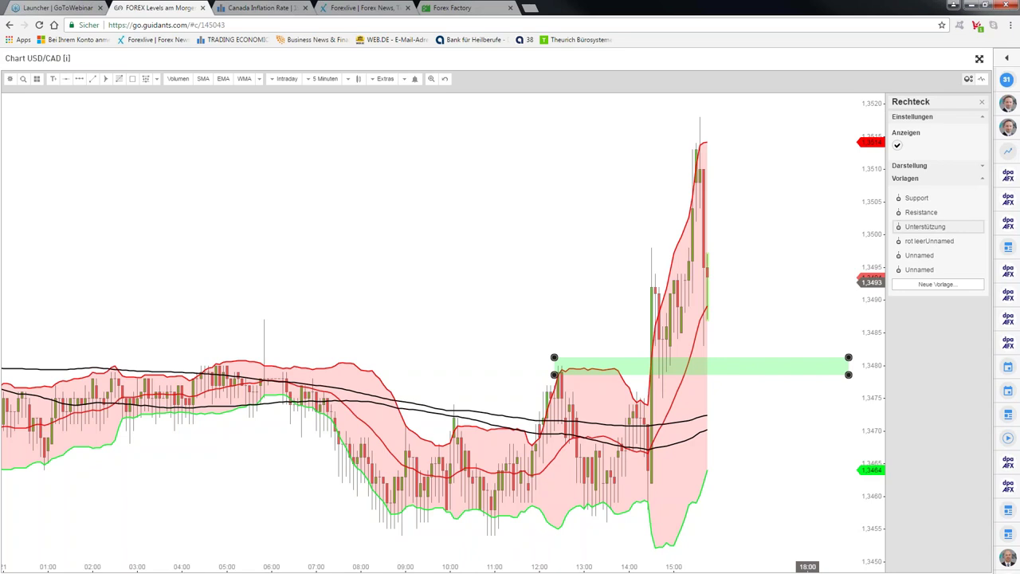
{"action": "scroll", "coordinate": [795, 284], "scroll_direction": "up", "scroll_amount": 1}
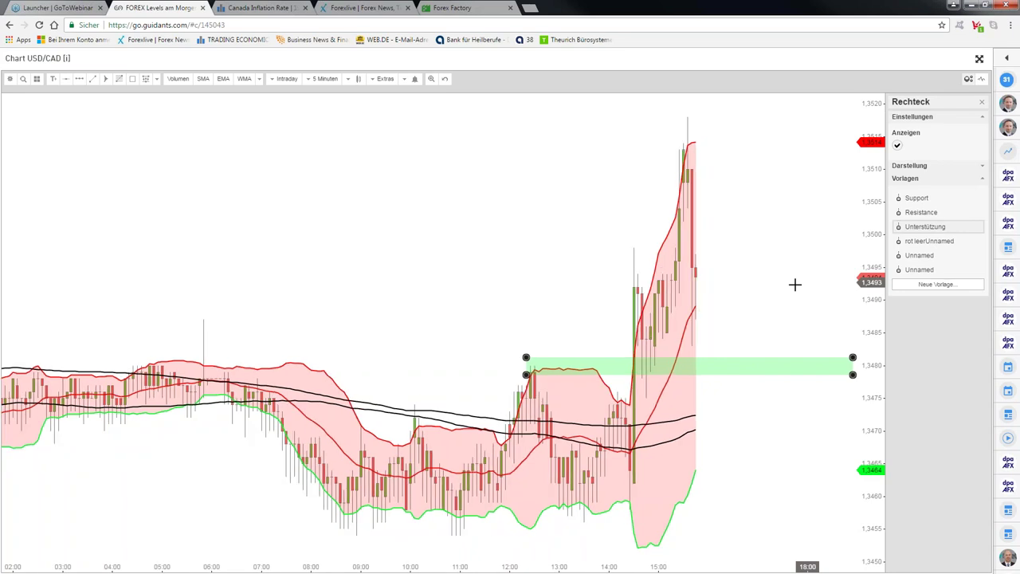
{"action": "scroll", "coordinate": [794, 285], "scroll_direction": "up", "scroll_amount": 1}
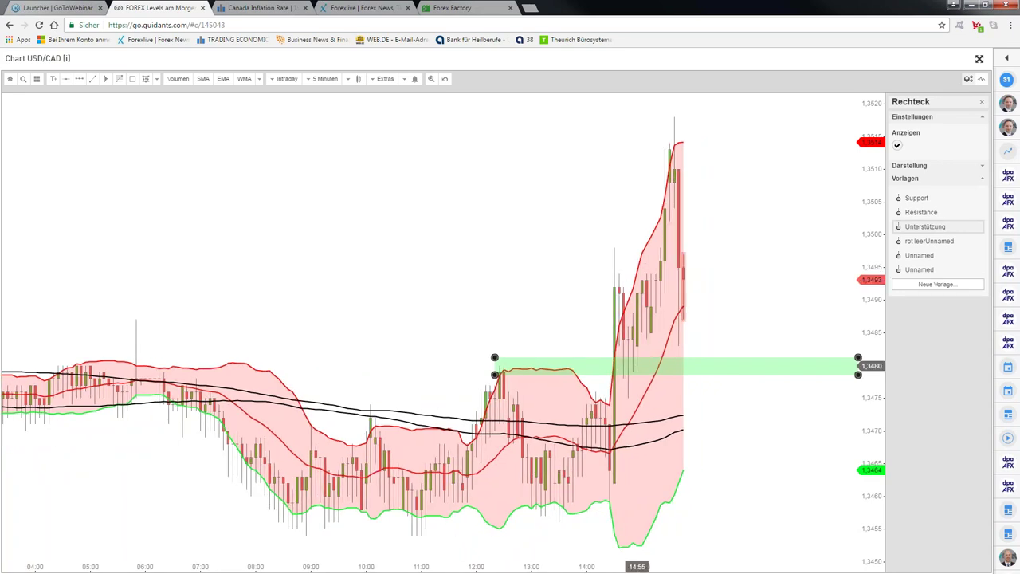
- Add a Kauflevel horizontal line at 1,3461 and make a copy of it
{"action": "left_click", "coordinate": [710, 488]}
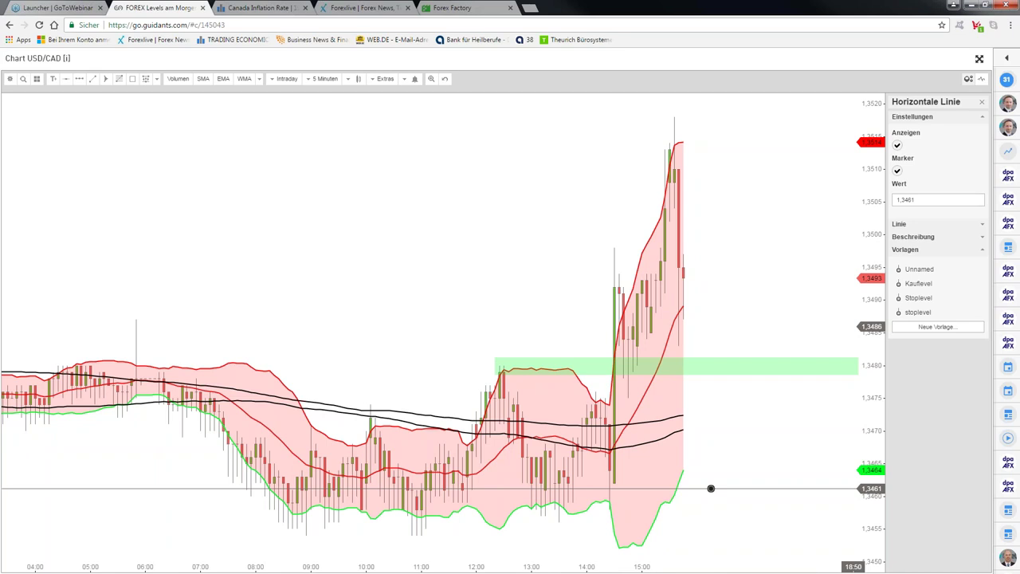
{"action": "left_click", "coordinate": [919, 285]}
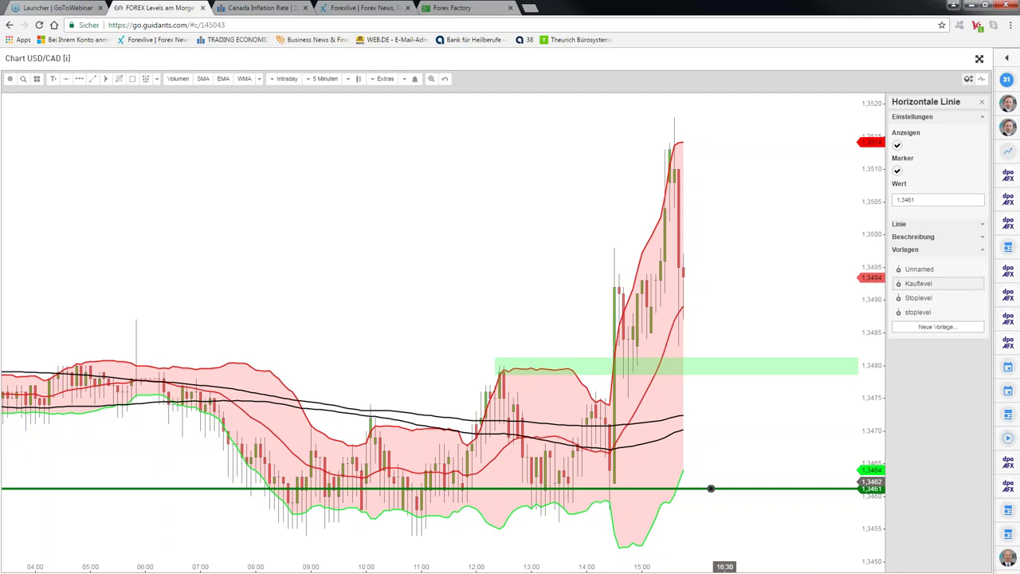
{"action": "scroll", "coordinate": [725, 398], "scroll_direction": "up", "scroll_amount": 1}
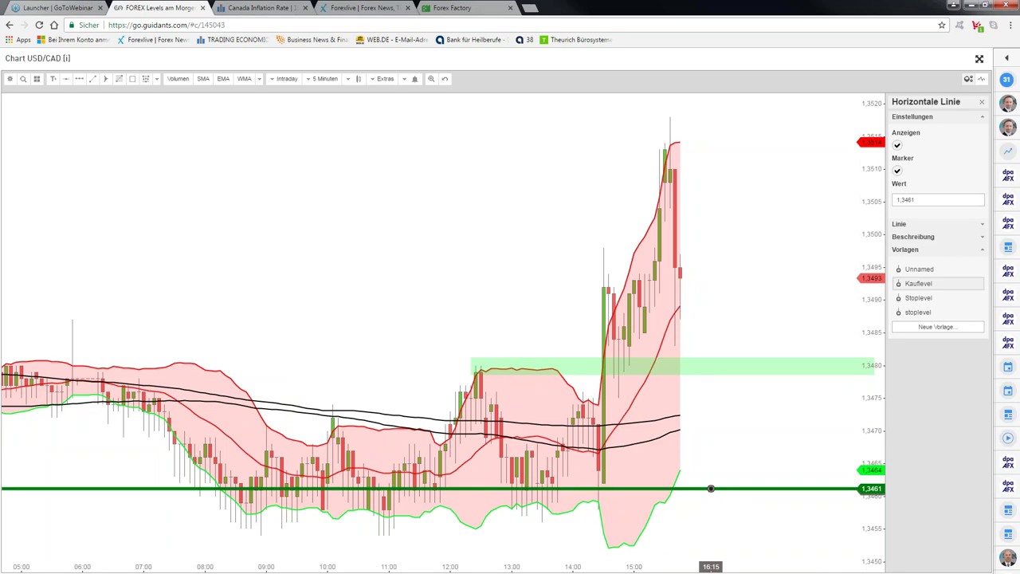
{"action": "right_click", "coordinate": [710, 488]}
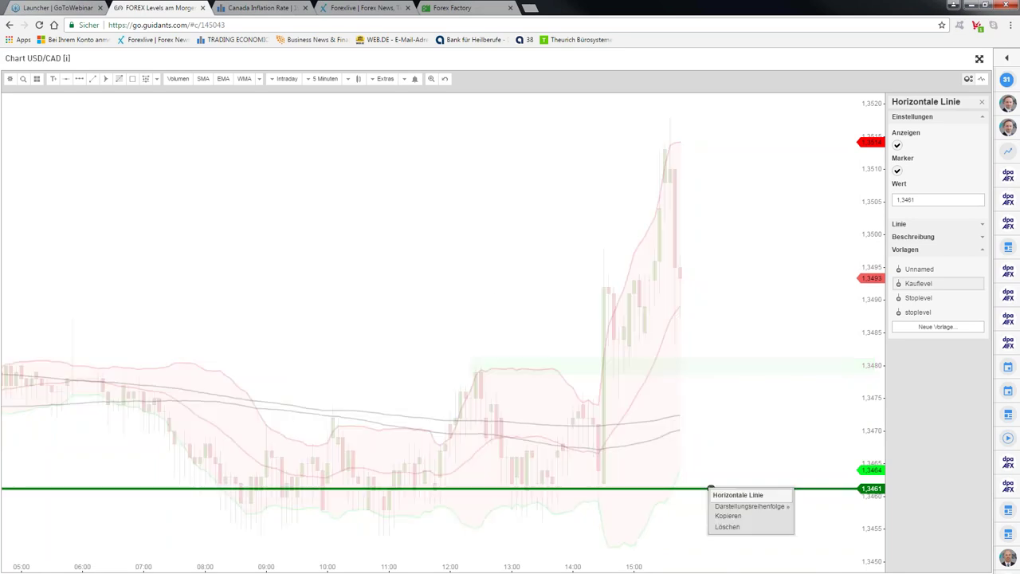
{"action": "left_click", "coordinate": [719, 516]}
- Move the copied line up to 1,3504 and raise the 1,3461 line to 1,3479 along the zone
{"action": "mouse_move", "coordinate": [684, 357]}
{"action": "left_mouse_down"}
{"action": "mouse_move", "coordinate": [687, 217]}
{"action": "mouse_move", "coordinate": [665, 215]}
{"action": "mouse_move", "coordinate": [653, 137]}
{"action": "mouse_move", "coordinate": [646, 242]}
{"action": "mouse_move", "coordinate": [661, 210]}
{"action": "left_mouse_up"}
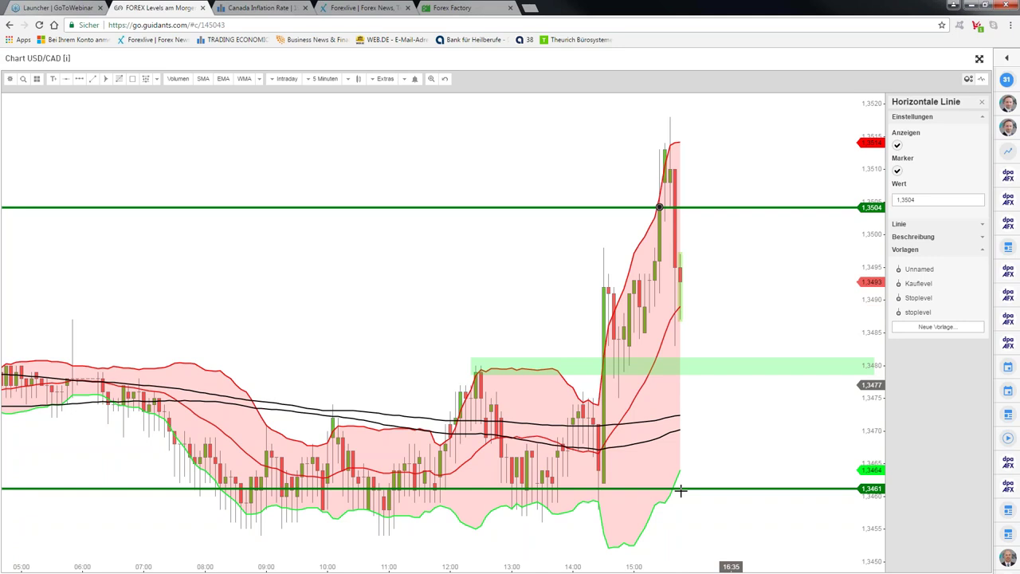
{"action": "left_click", "coordinate": [711, 488]}
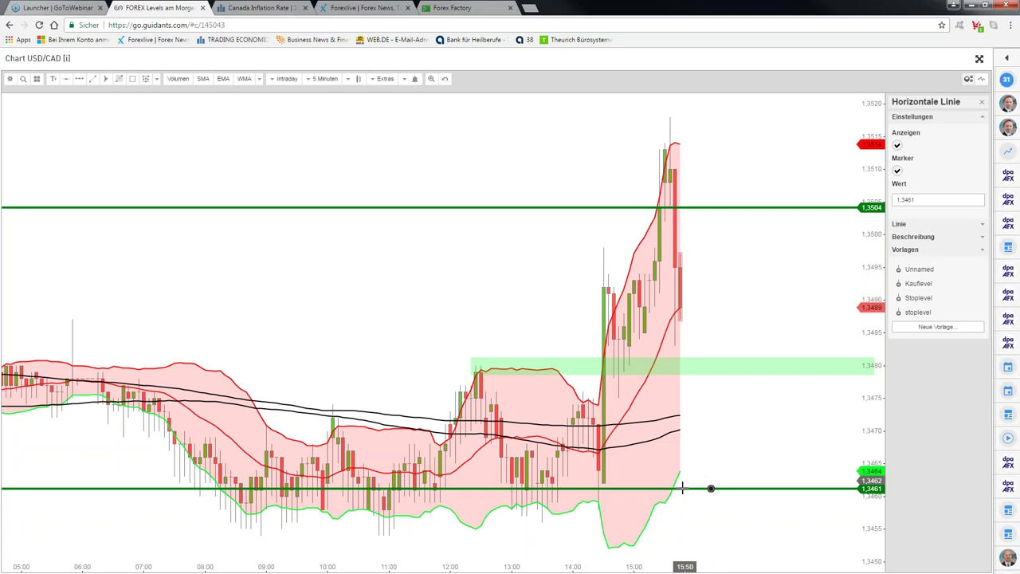
{"action": "left_click_drag", "start_coordinate": [711, 489], "coordinate": [741, 370]}
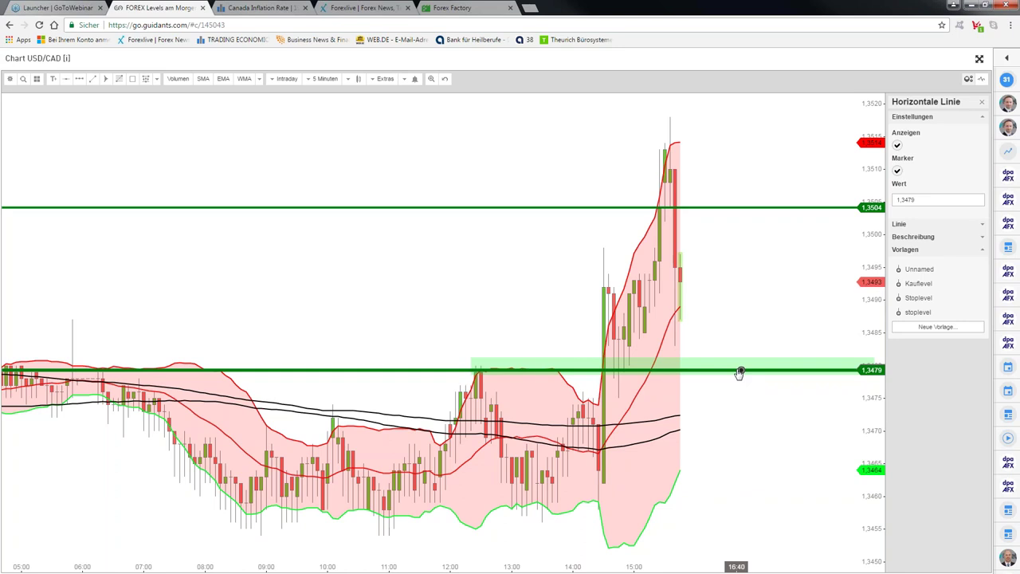
{"action": "scroll", "coordinate": [740, 373], "scroll_direction": "up", "scroll_amount": 1}
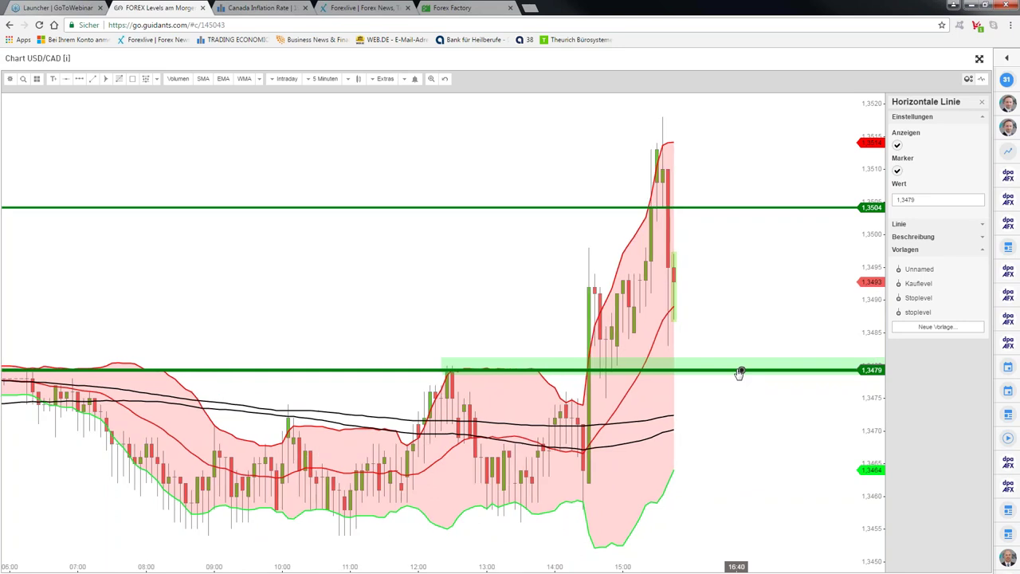
{"action": "scroll", "coordinate": [739, 373], "scroll_direction": "up", "scroll_amount": 1}
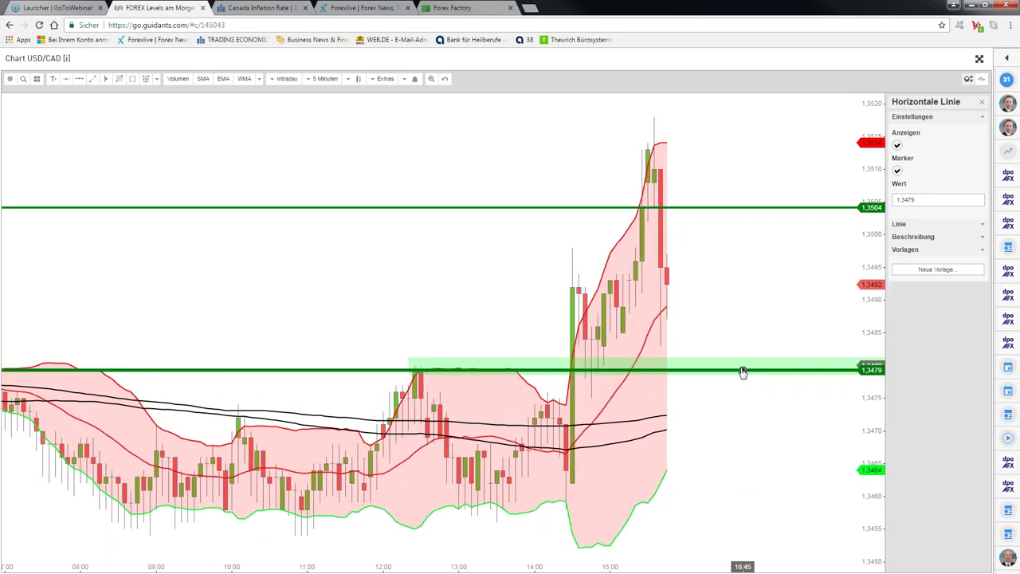
{"action": "left_click", "coordinate": [742, 372]}
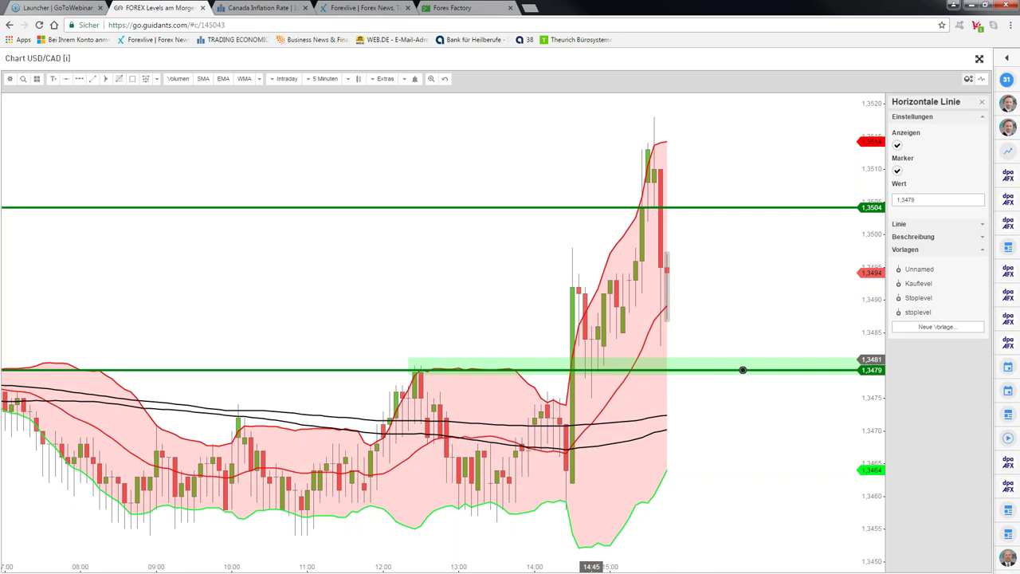
{"action": "scroll", "coordinate": [590, 360], "scroll_direction": "up", "scroll_amount": 1}
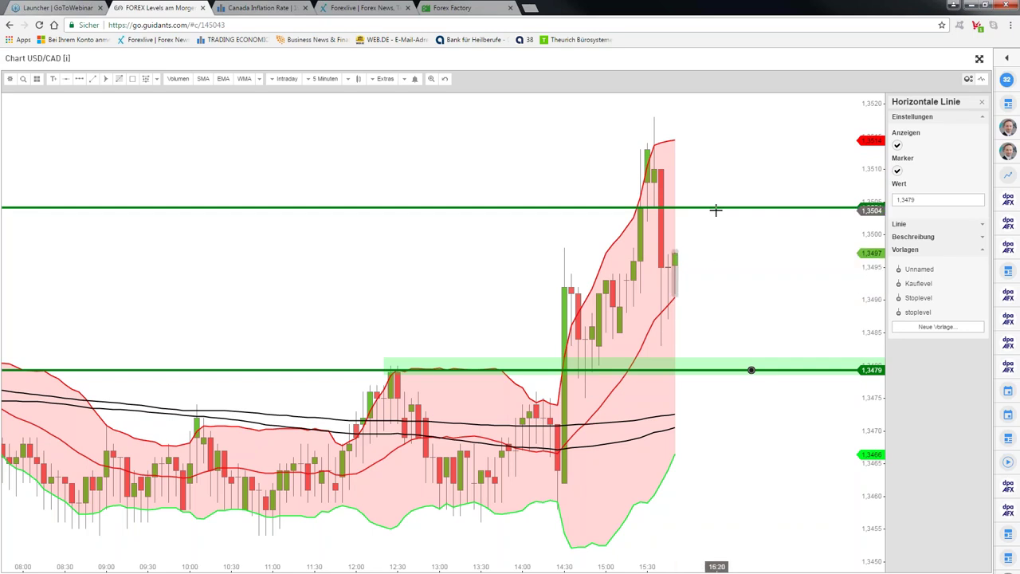
{"action": "scroll", "coordinate": [714, 210], "scroll_direction": "down", "scroll_amount": 2}
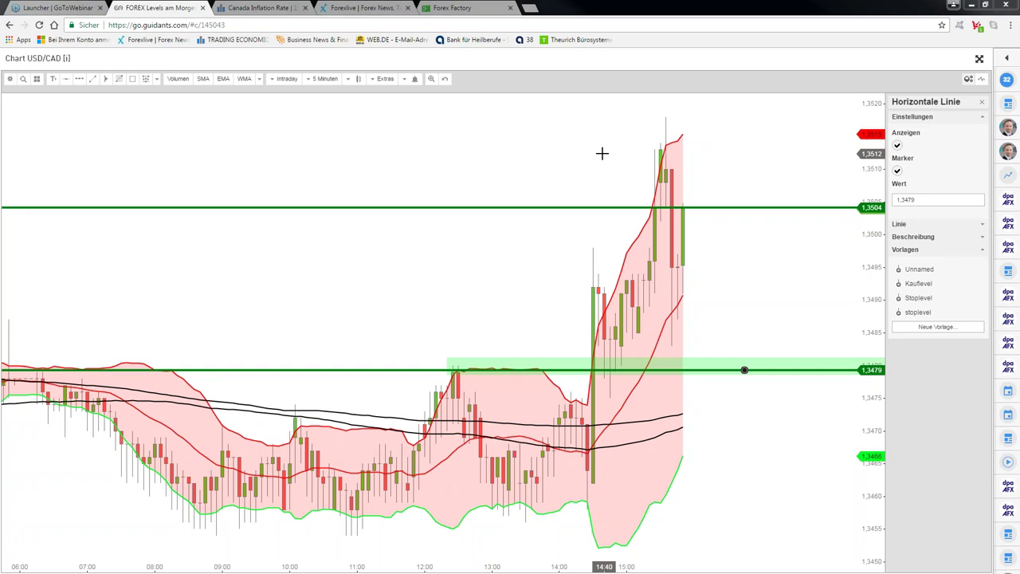
- Deselect the 1,3479 horizontal line on the USD/CAD 5-minute chart
{"action": "left_click", "coordinate": [602, 153]}
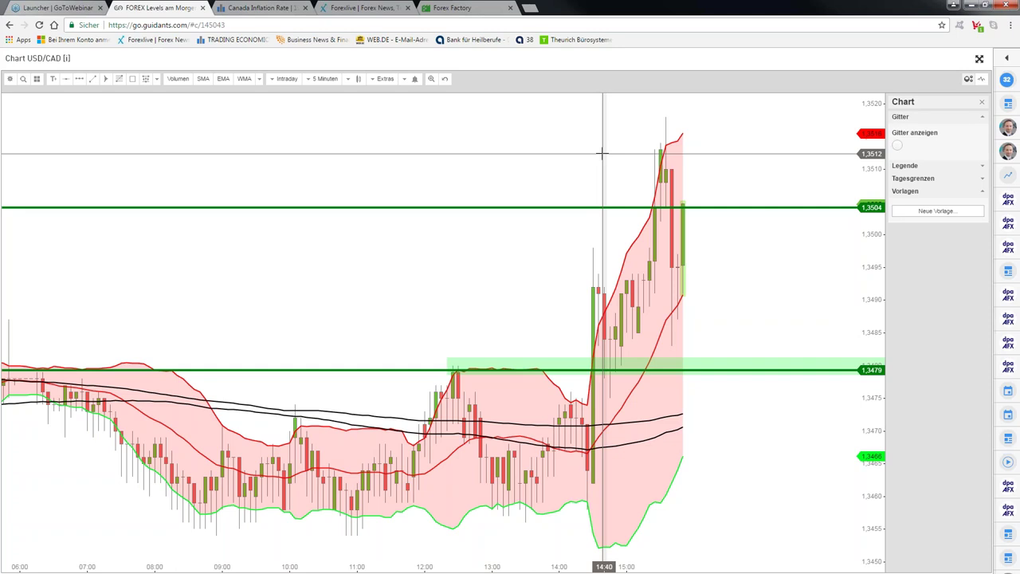
- Switch to the USD/CAD 1 Monat / 4 Stunden chart and pick the Fibonacci tool
{"action": "key", "text": "Escape"}
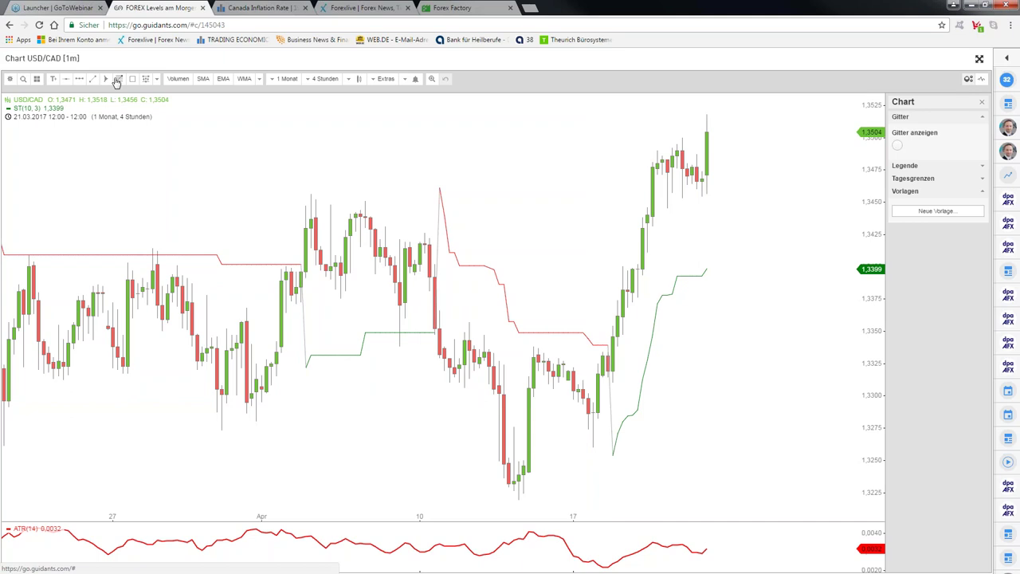
{"action": "left_click", "coordinate": [117, 81]}
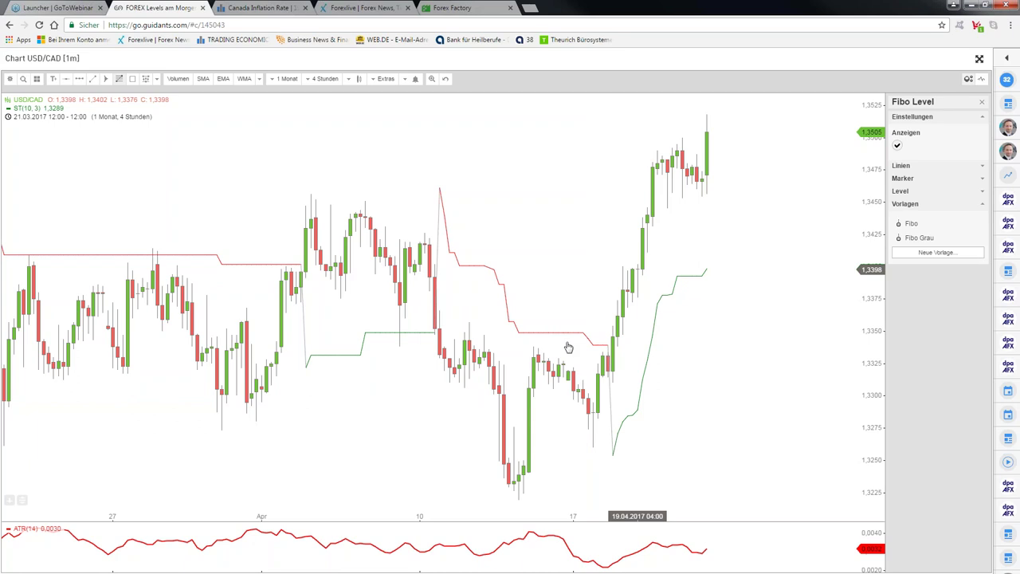
- Draw a Fibonacci retracement from the 1.3338 swing high down to the 1.3221 low
{"action": "left_click_drag", "start_coordinate": [533, 347], "coordinate": [489, 404]}
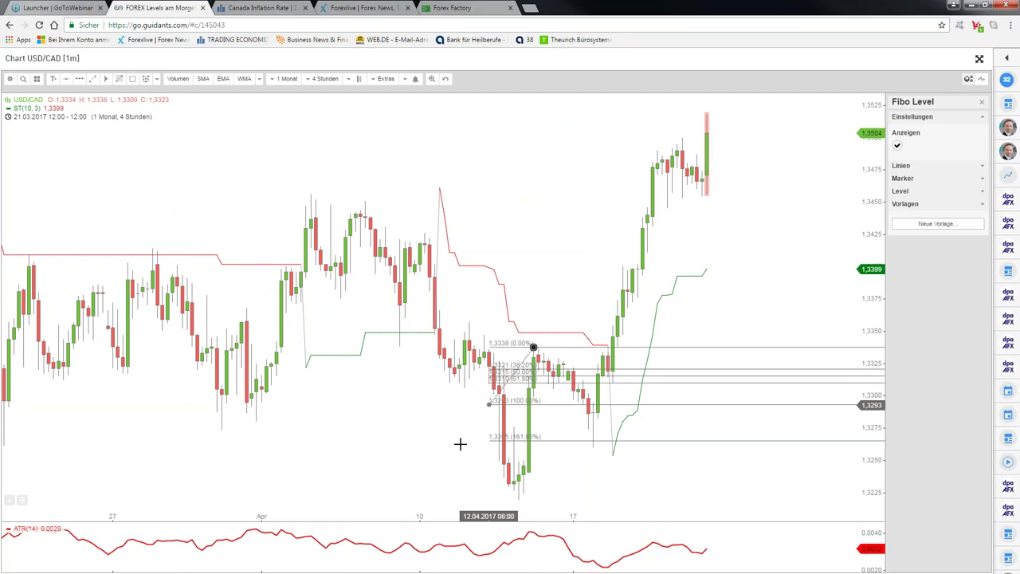
{"action": "left_click_drag", "start_coordinate": [460, 444], "coordinate": [385, 497]}
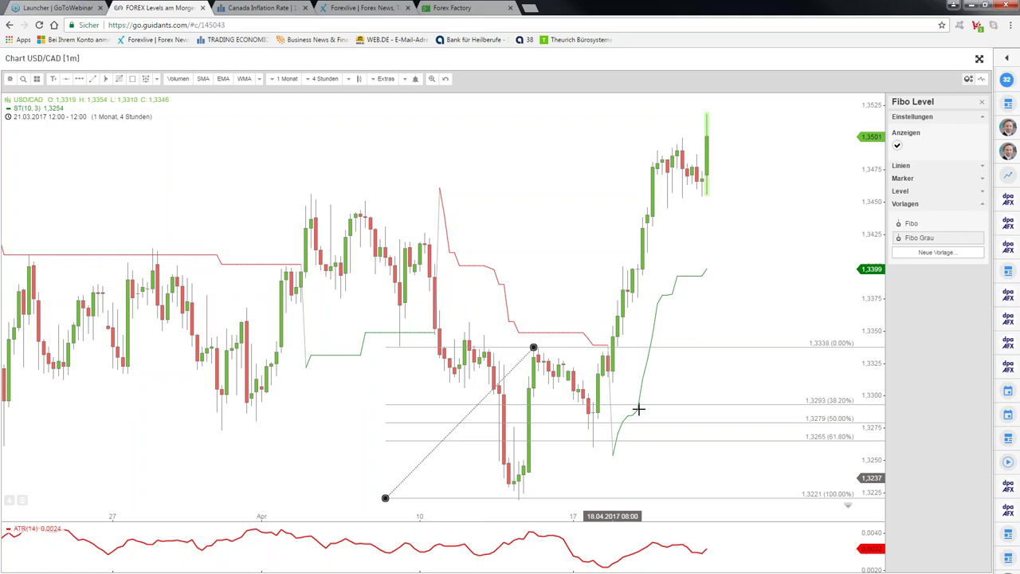
{"action": "scroll", "coordinate": [652, 226], "scroll_direction": "up", "scroll_amount": 1}
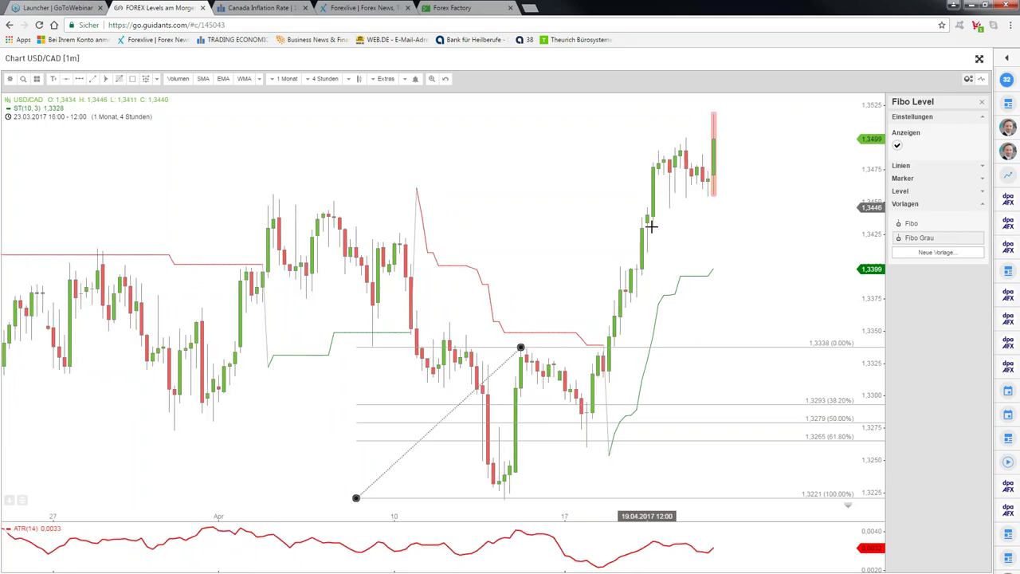
{"action": "scroll", "coordinate": [646, 243], "scroll_direction": "up", "scroll_amount": 1}
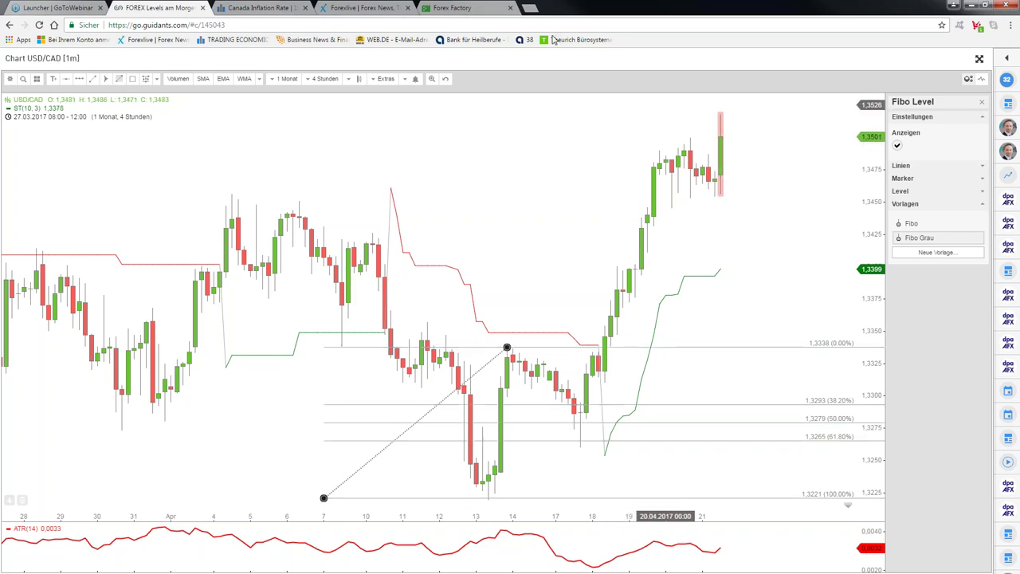
{"action": "key", "text": "ctrl+t"}
{"action": "type", "text": "w"}
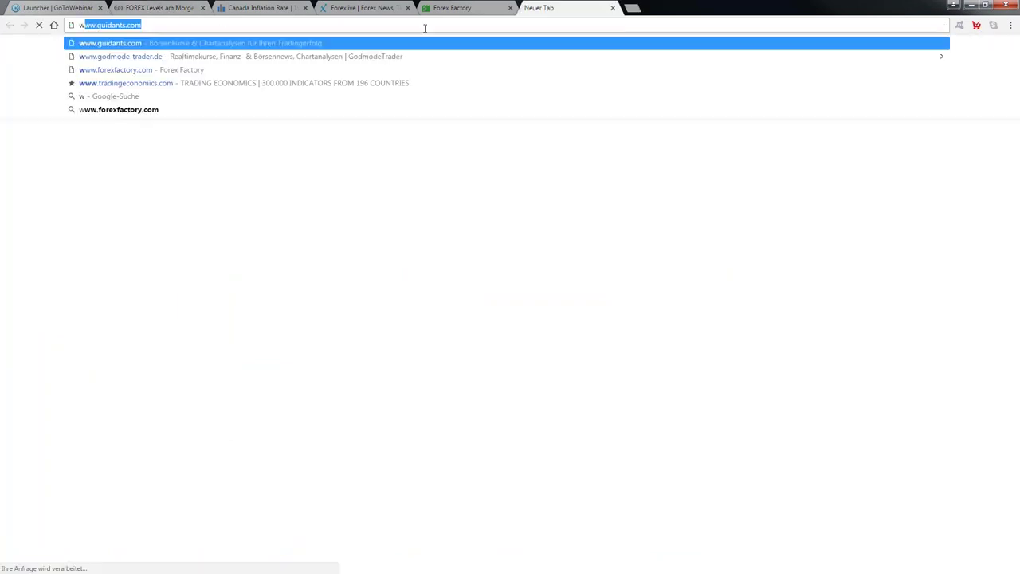
{"action": "type", "text": "w"}
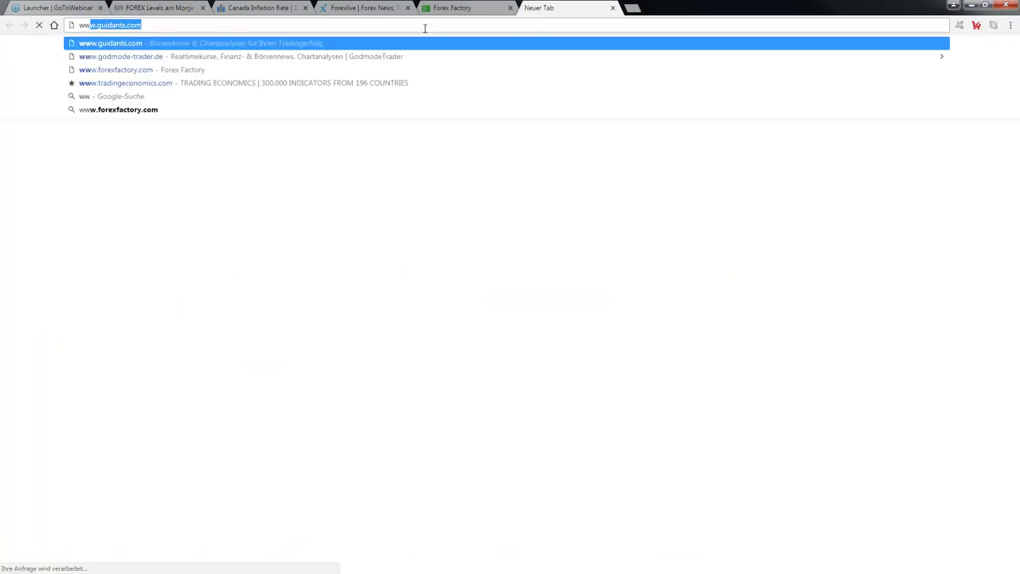
{"action": "type", "text": "w.go"}
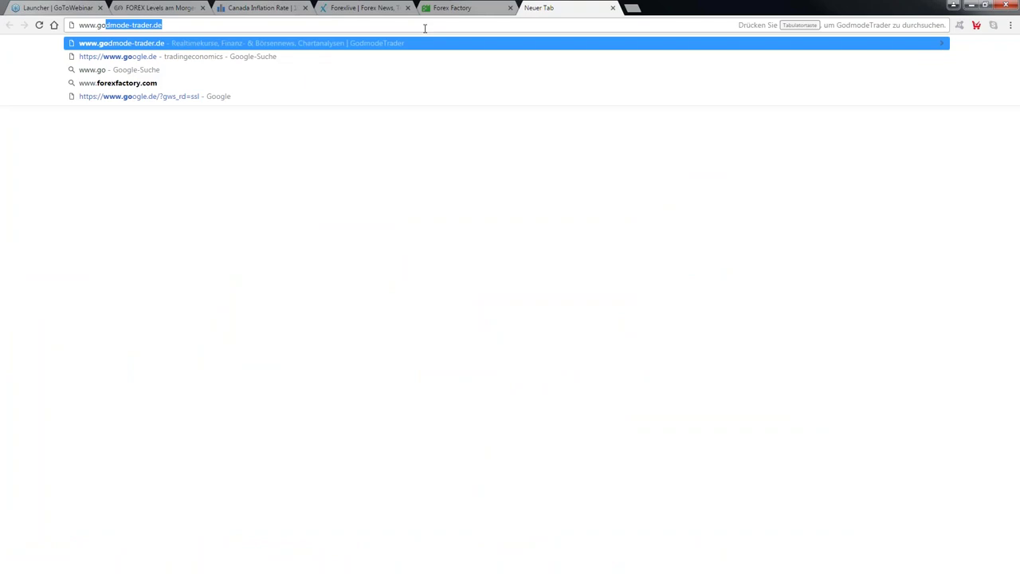
{"action": "type", "text": "dmode"}
{"action": "key", "text": "Return"}
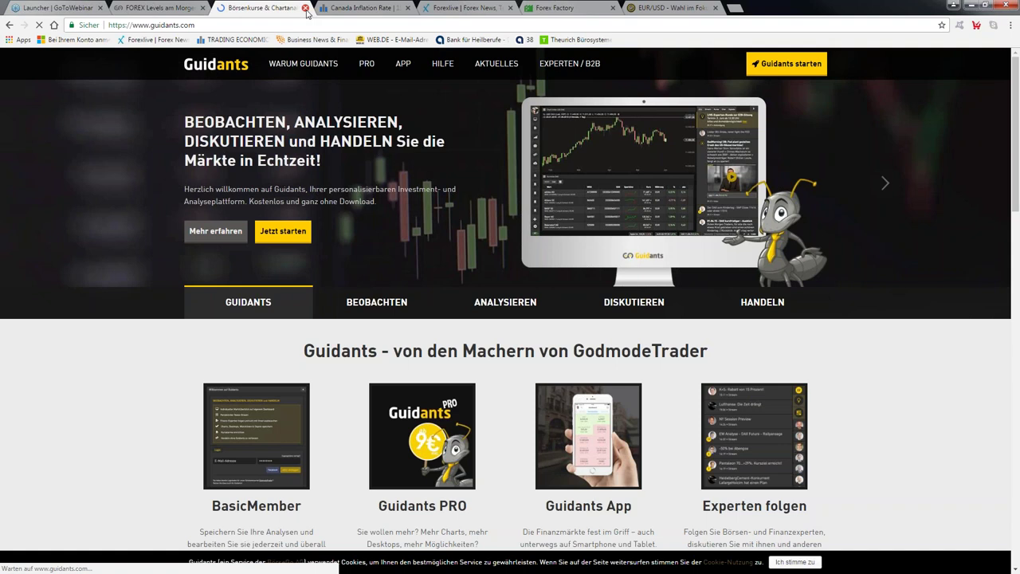
- Close the Börsenkurse & Chartanalysen tab to get back to the FOREX Levels tab
{"action": "left_click", "coordinate": [306, 8]}
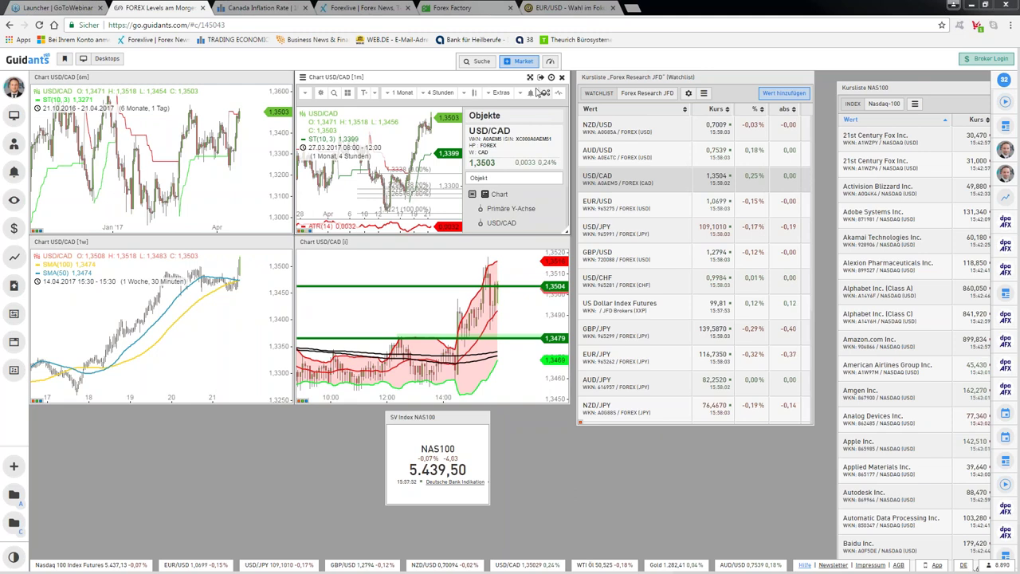
- Close the Objekte panel on the USD/CAD 1-minute chart widget
{"action": "left_click", "coordinate": [539, 93]}
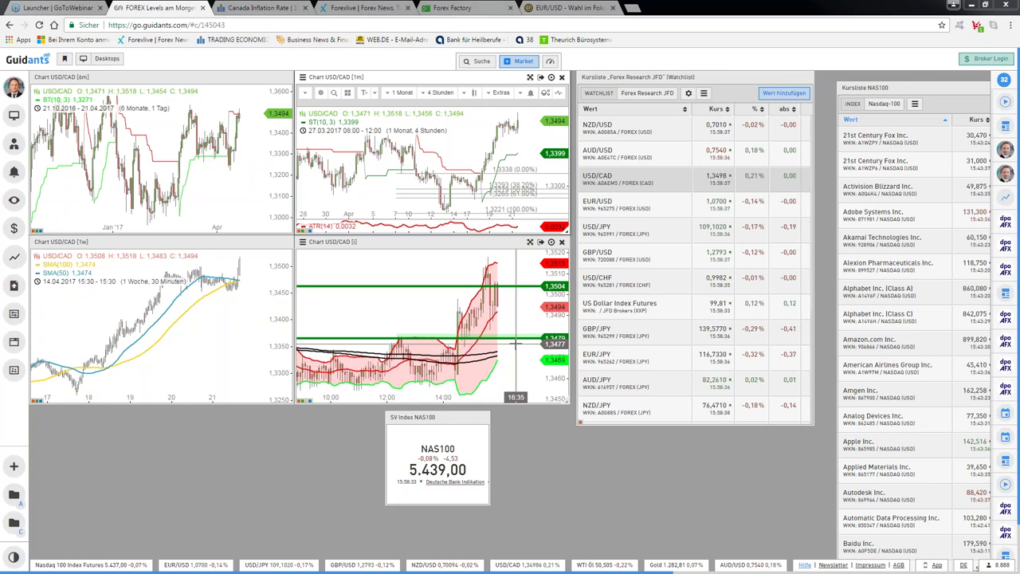
{"action": "scroll", "coordinate": [515, 342], "scroll_direction": "up", "scroll_amount": 2}
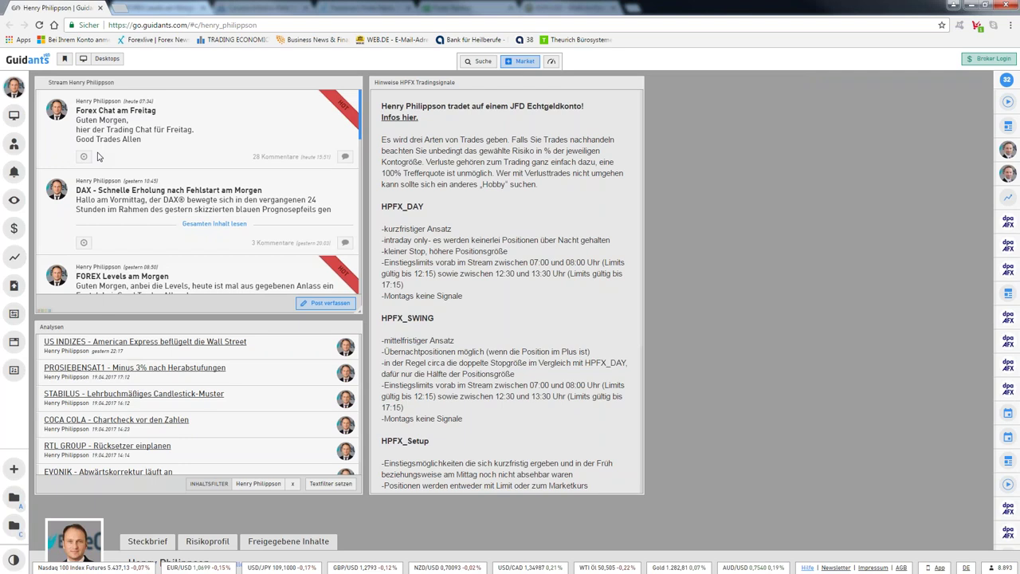
- Maximize the Stream widget to show the FOREX Levels am Morgen post
{"action": "left_click", "coordinate": [122, 276]}
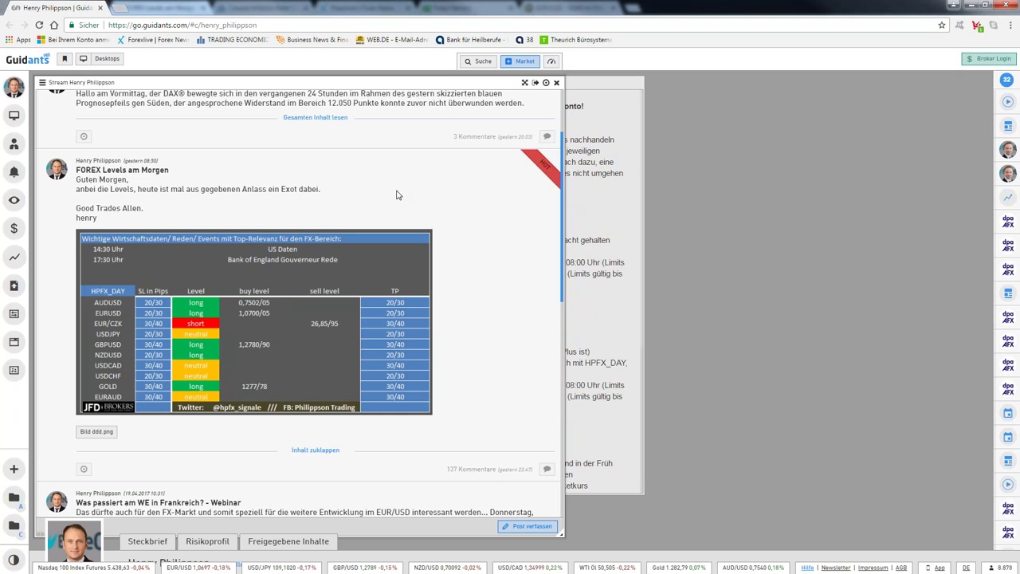
- Show the analyst's shared watchlists via Freigegebene Inhalte > Watchlist
{"action": "scroll", "coordinate": [209, 487], "scroll_direction": "up", "scroll_amount": 1}
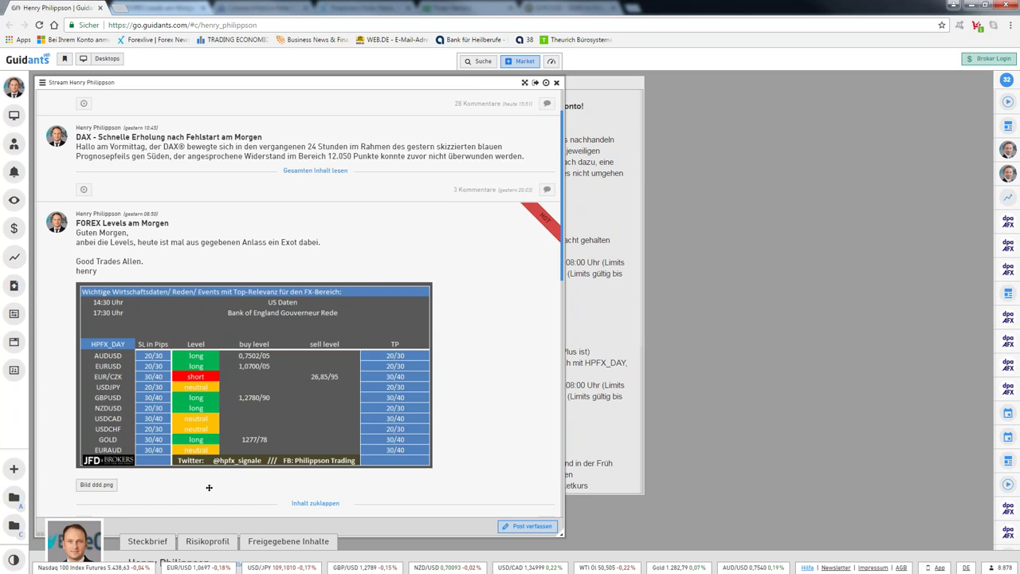
{"action": "scroll", "coordinate": [209, 487], "scroll_direction": "down", "scroll_amount": 1}
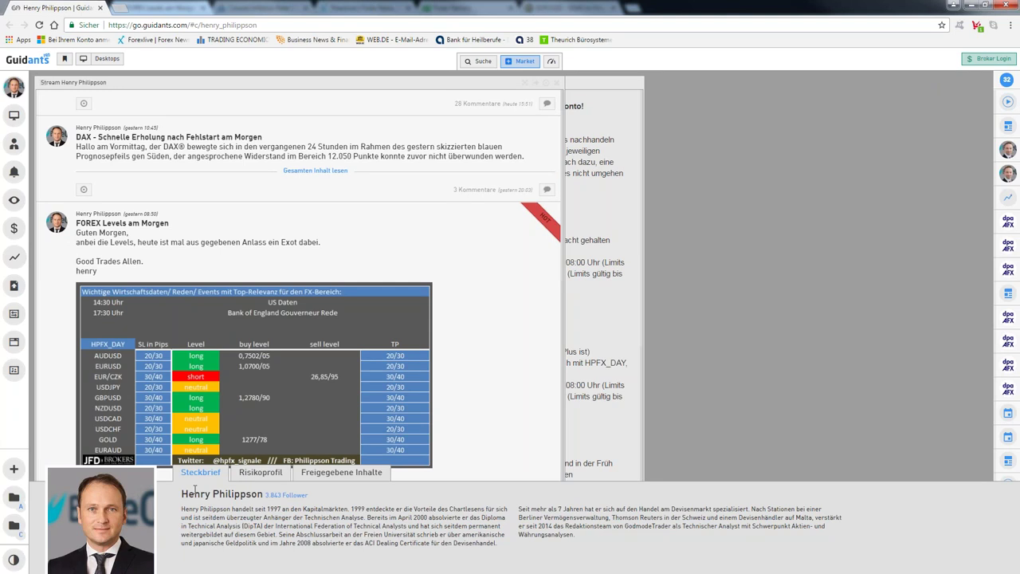
{"action": "scroll", "coordinate": [194, 489], "scroll_direction": "down", "scroll_amount": 1}
{"action": "left_click", "coordinate": [341, 472]}
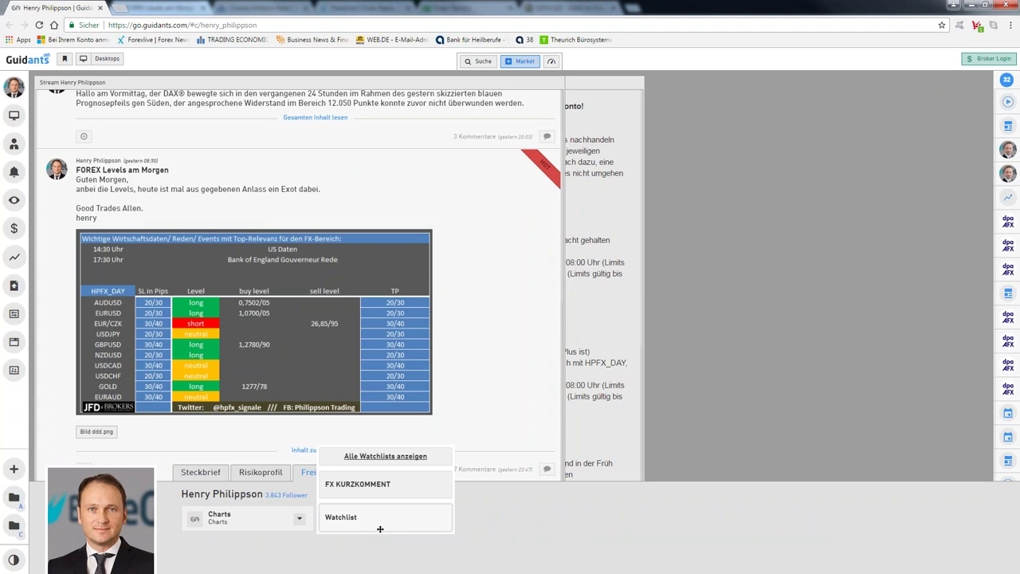
{"action": "left_click", "coordinate": [380, 529]}
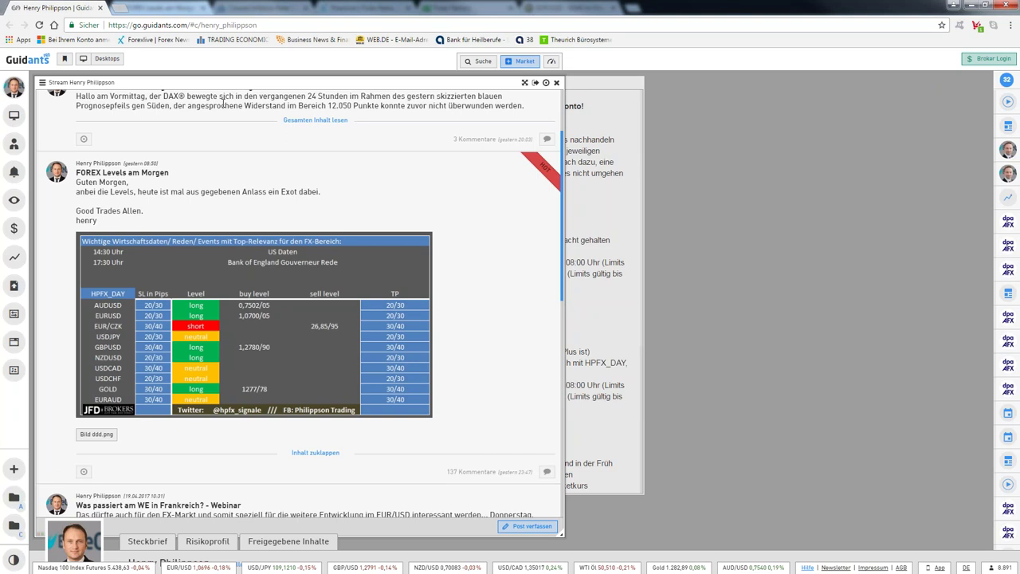
- Highlight the Forex Chat am Freitag post text, then scroll down to the comments
{"action": "scroll", "coordinate": [224, 102], "scroll_direction": "up", "scroll_amount": 2}
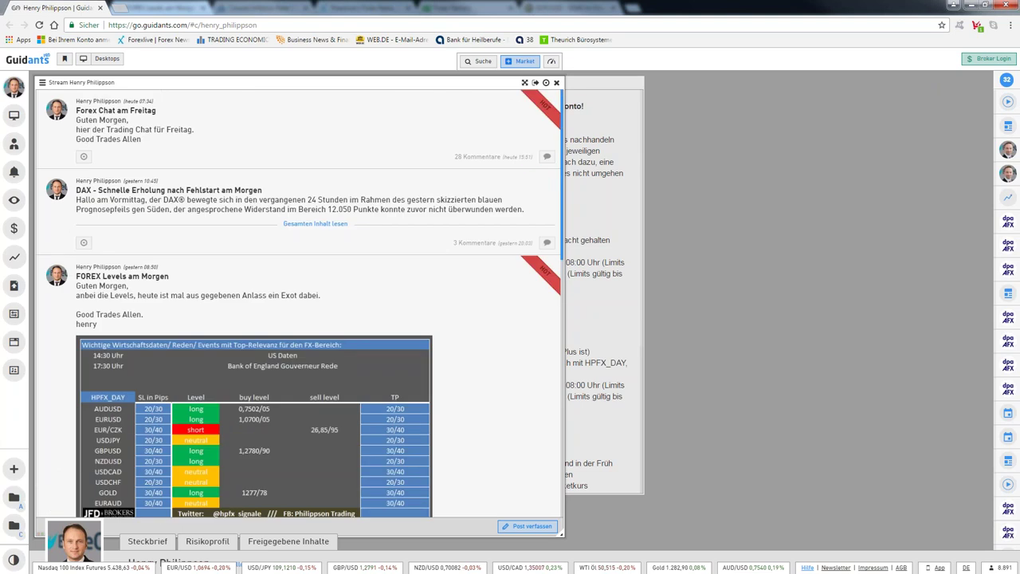
{"action": "mouse_move", "coordinate": [76, 110]}
{"action": "left_mouse_down"}
{"action": "mouse_move", "coordinate": [127, 120]}
{"action": "mouse_move", "coordinate": [112, 139]}
{"action": "mouse_move", "coordinate": [140, 139]}
{"action": "left_mouse_up"}
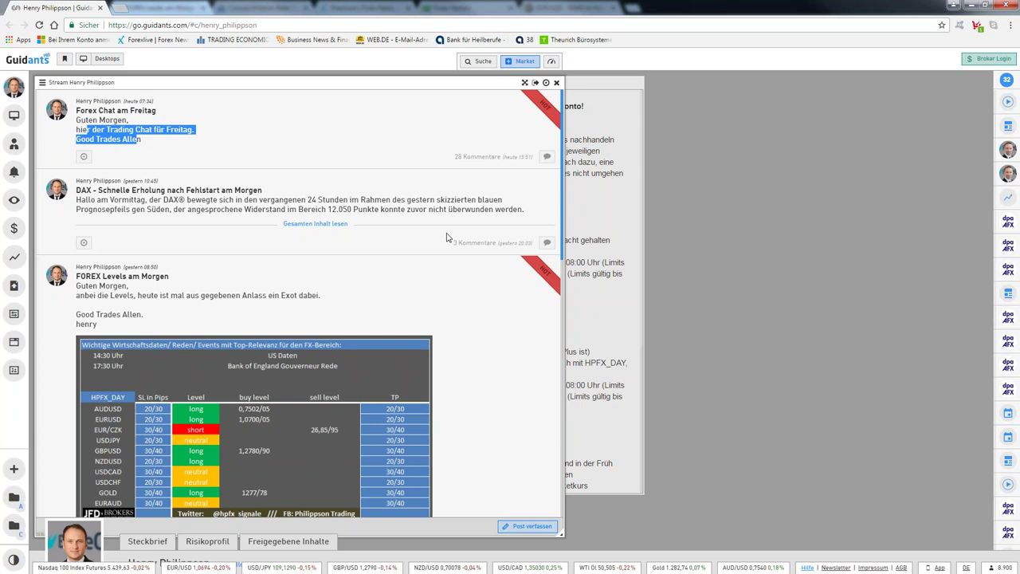
{"action": "scroll", "coordinate": [311, 361], "scroll_direction": "down", "scroll_amount": 4}
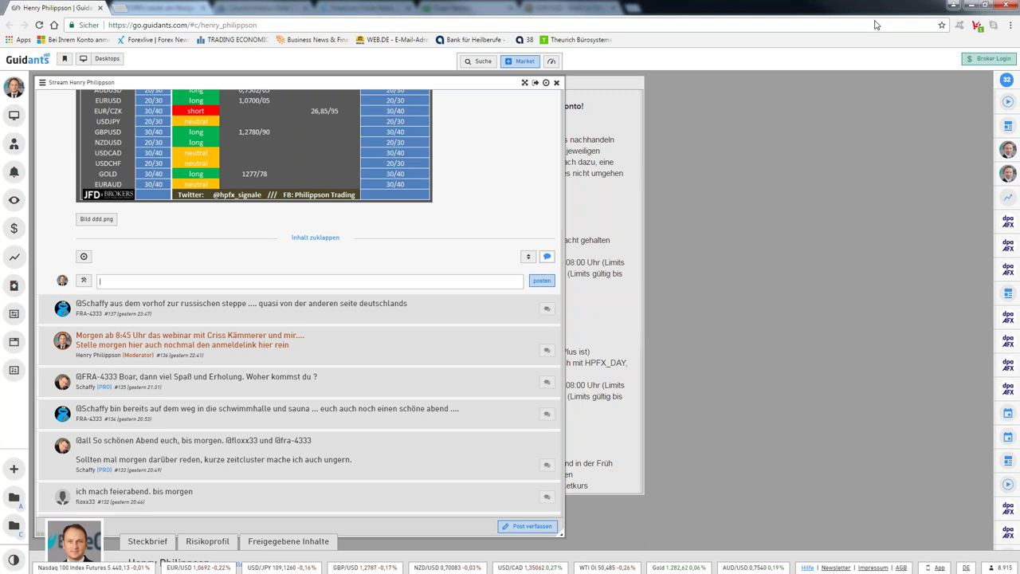
- Restore the stream window to a smaller size and bring the USD/CAD chart desktop to the front
{"action": "left_click_drag", "start_coordinate": [876, 8], "coordinate": [906, 33]}
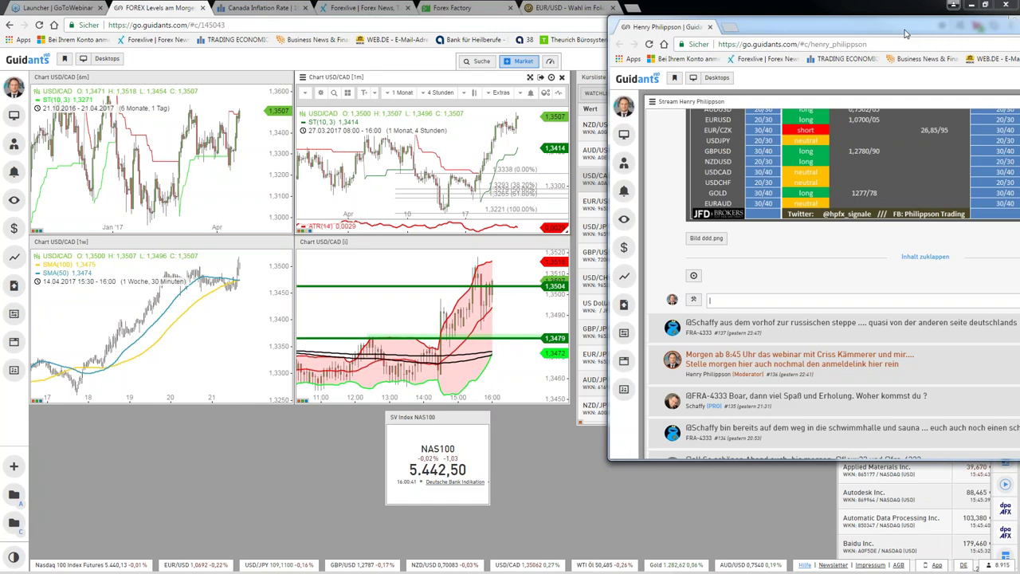
{"action": "left_click", "coordinate": [429, 296]}
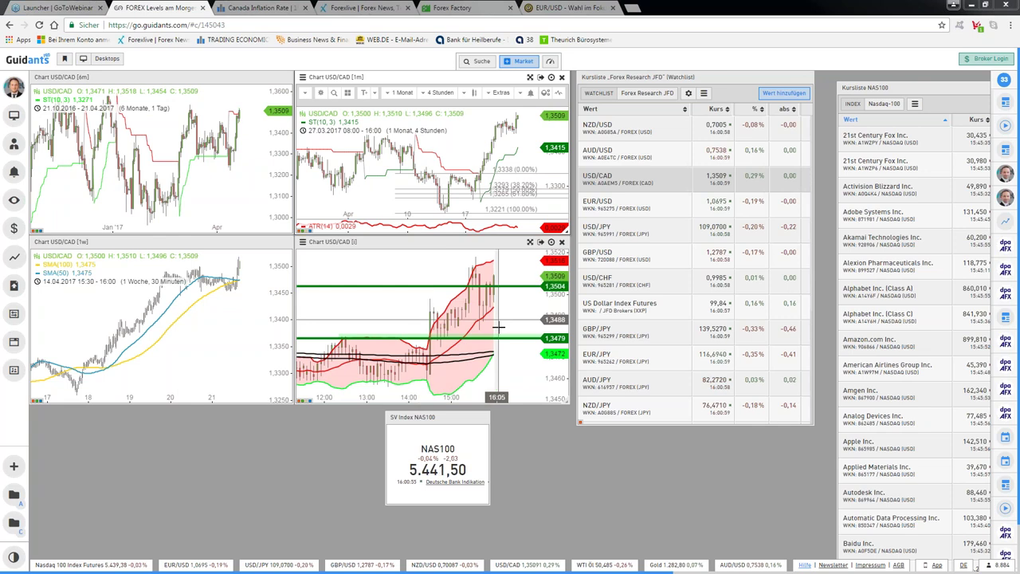
- Zoom in on the intraday USD/CAD chart's time axis to widen the latest hours
{"action": "scroll", "coordinate": [481, 259], "scroll_direction": "up", "scroll_amount": 1}
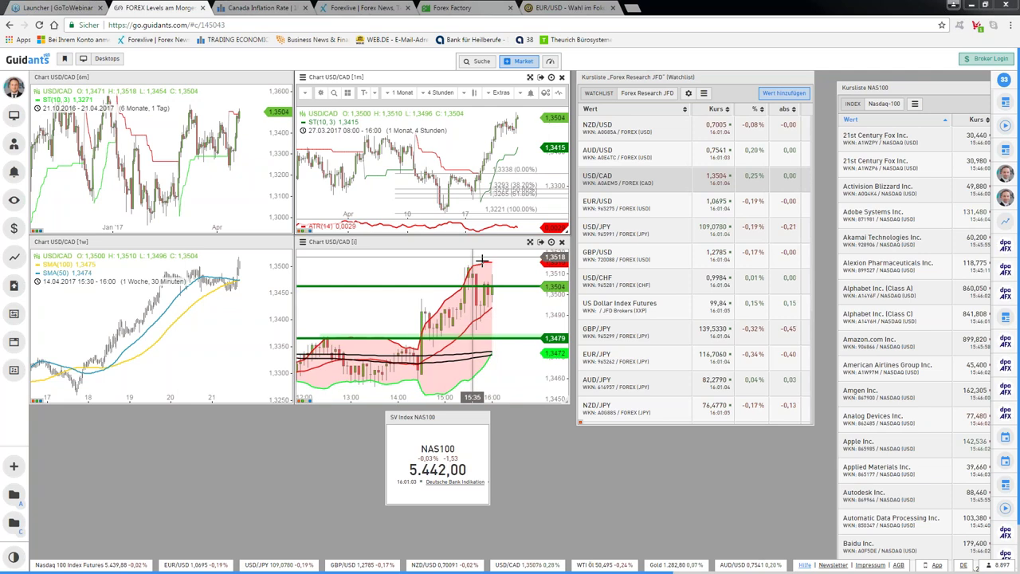
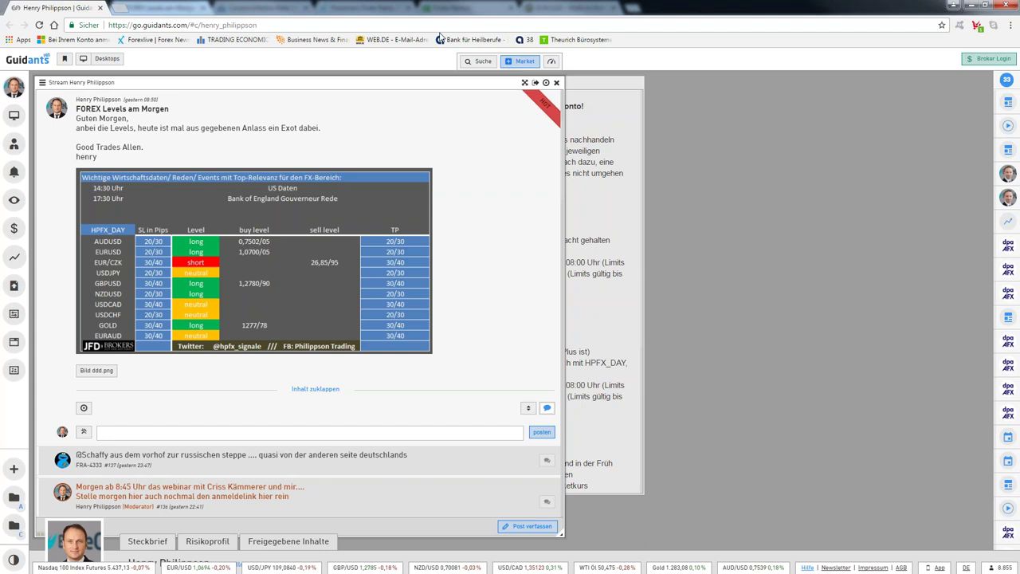
- Restore the browser window and bring the Guidants USD/CAD chart desktop to the front
{"action": "double_click", "coordinate": [538, 9]}
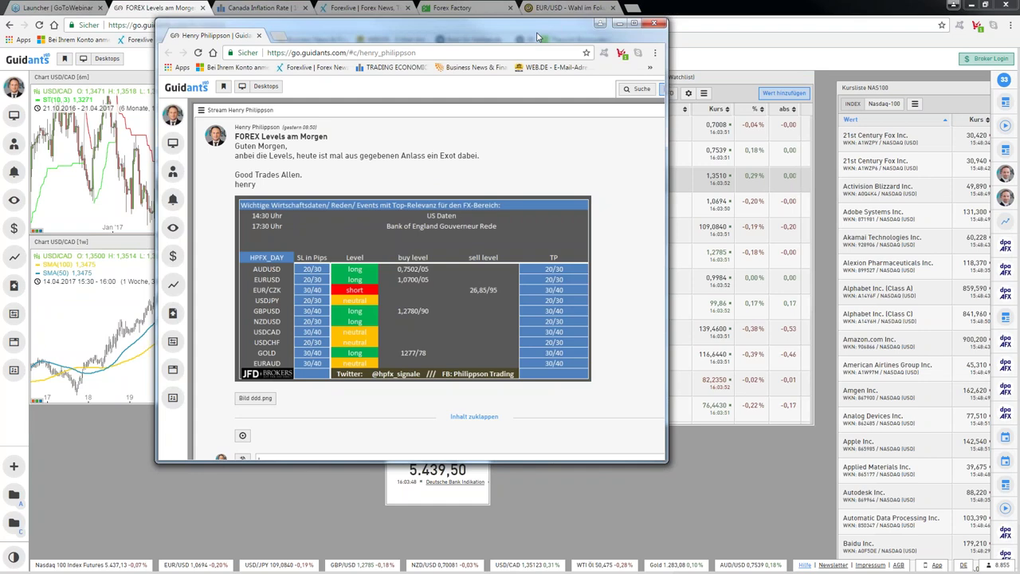
{"action": "left_click", "coordinate": [619, 24]}
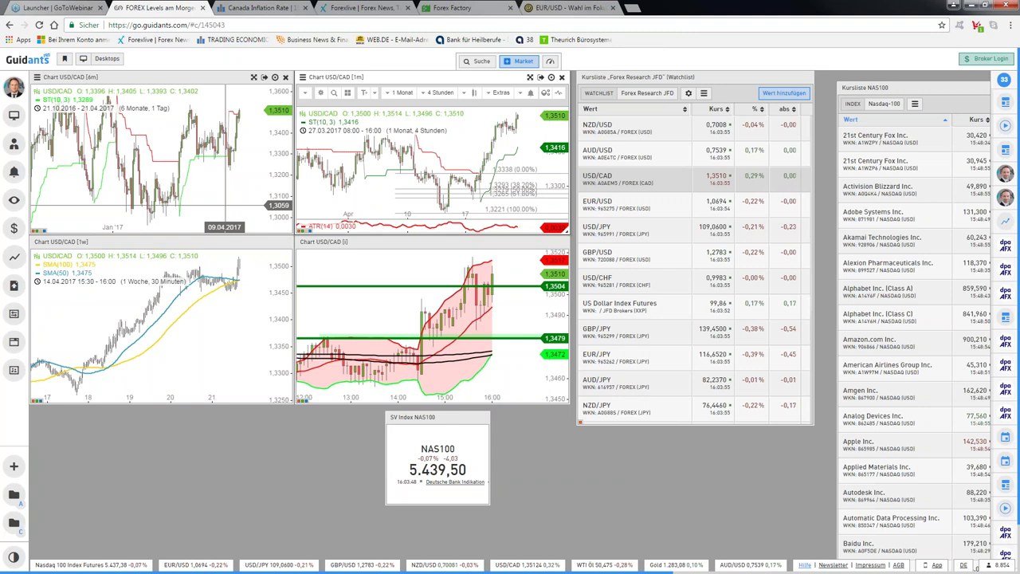
- Load CAD/USD into the six-month chart, zoom to 08.11.2016–21.04.2017, and return to the desktop
{"action": "left_click", "coordinate": [275, 76]}
{"action": "type", "text": "cadusd"}
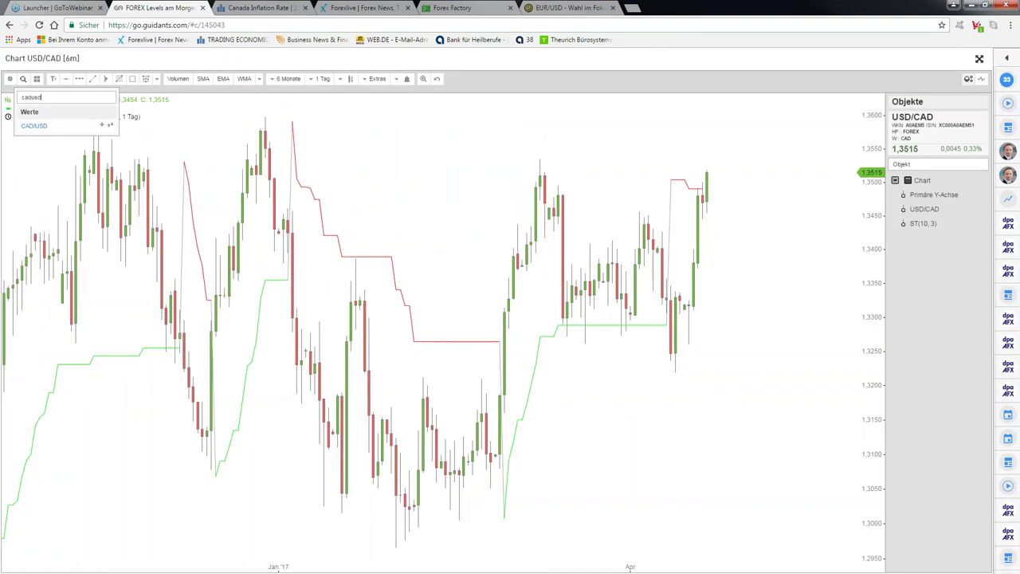
{"action": "key", "text": "Return"}
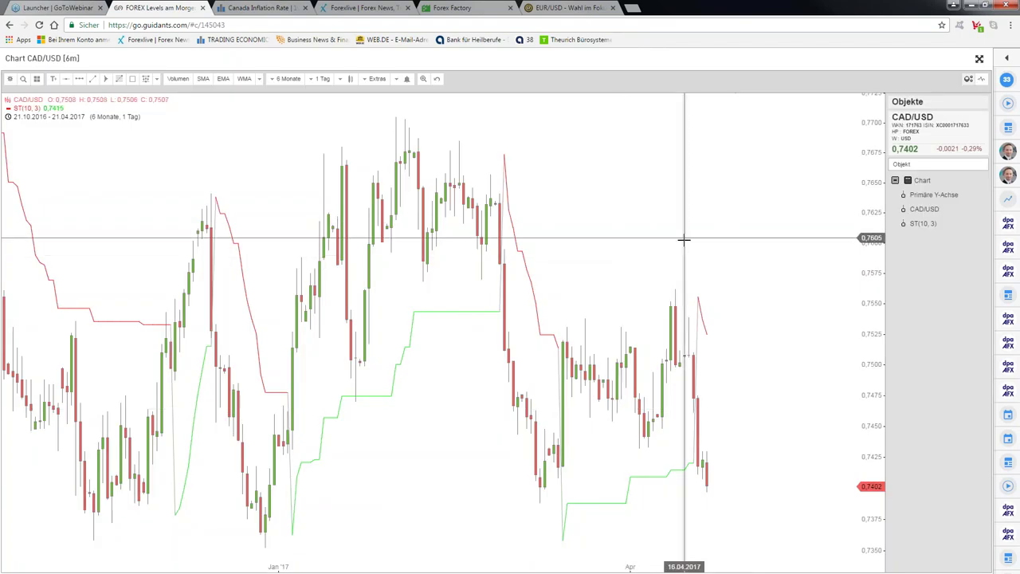
{"action": "scroll", "coordinate": [684, 239], "scroll_direction": "up", "scroll_amount": 1}
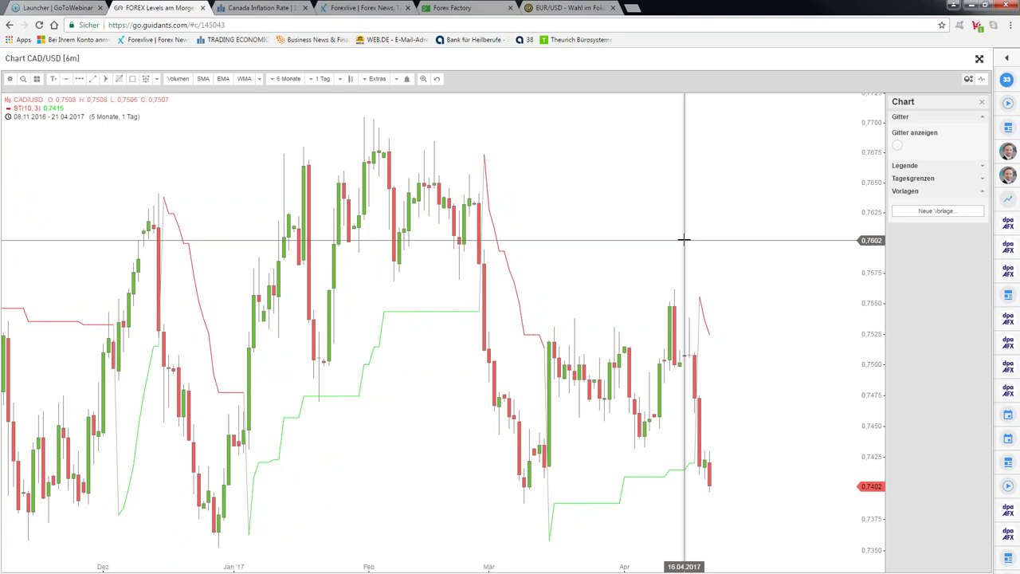
{"action": "key", "text": "Escape"}
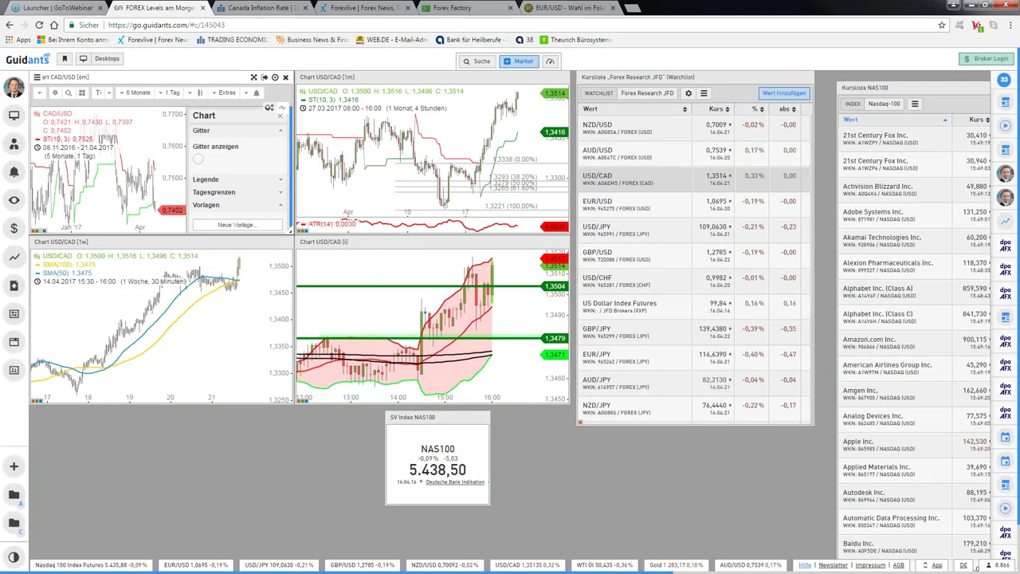
{"action": "double_click", "coordinate": [476, 286]}
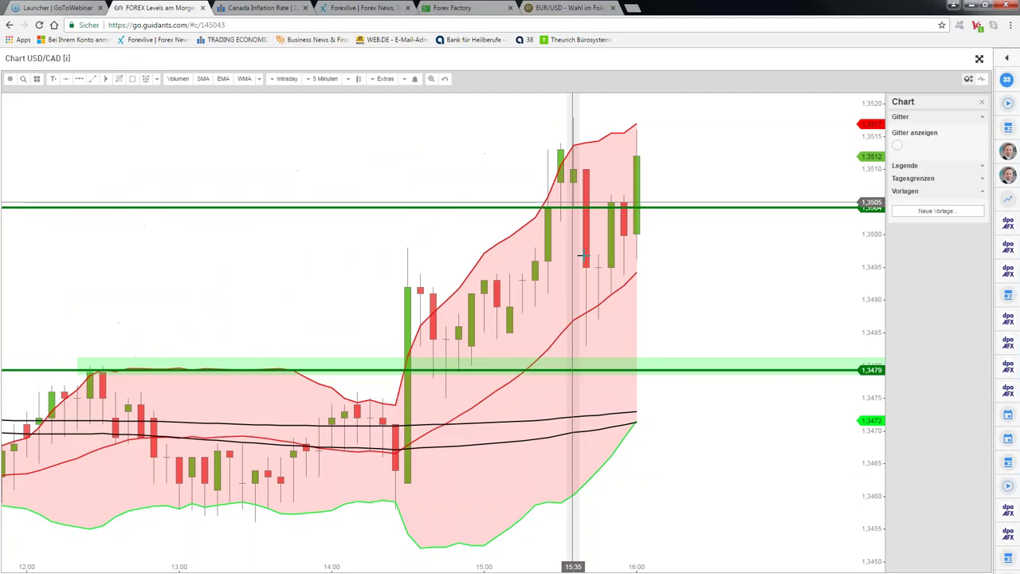
{"action": "scroll", "coordinate": [575, 206], "scroll_direction": "down", "scroll_amount": 1}
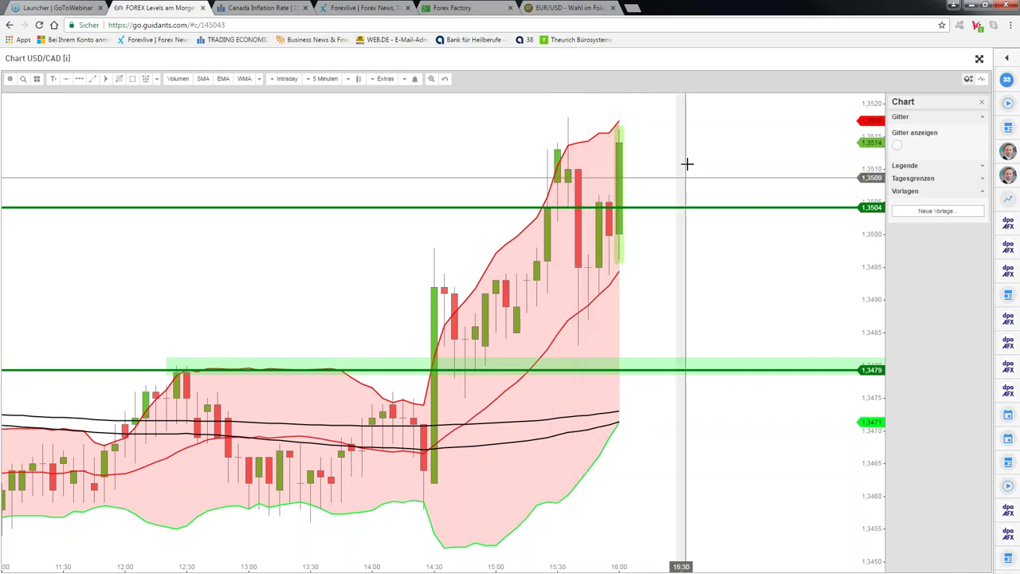
{"action": "scroll", "coordinate": [687, 163], "scroll_direction": "down", "scroll_amount": 1}
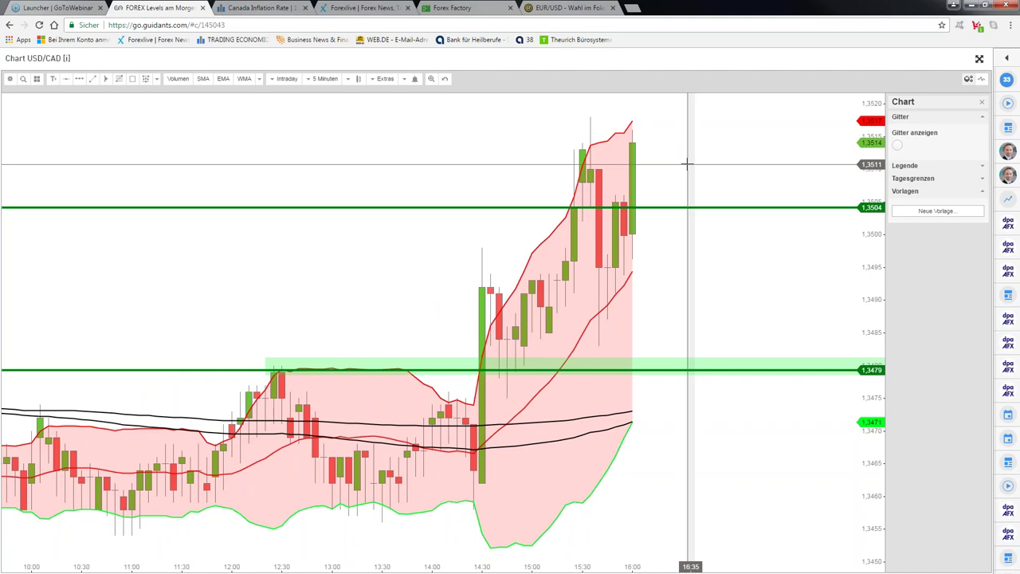
{"action": "scroll", "coordinate": [687, 163], "scroll_direction": "down", "scroll_amount": 1}
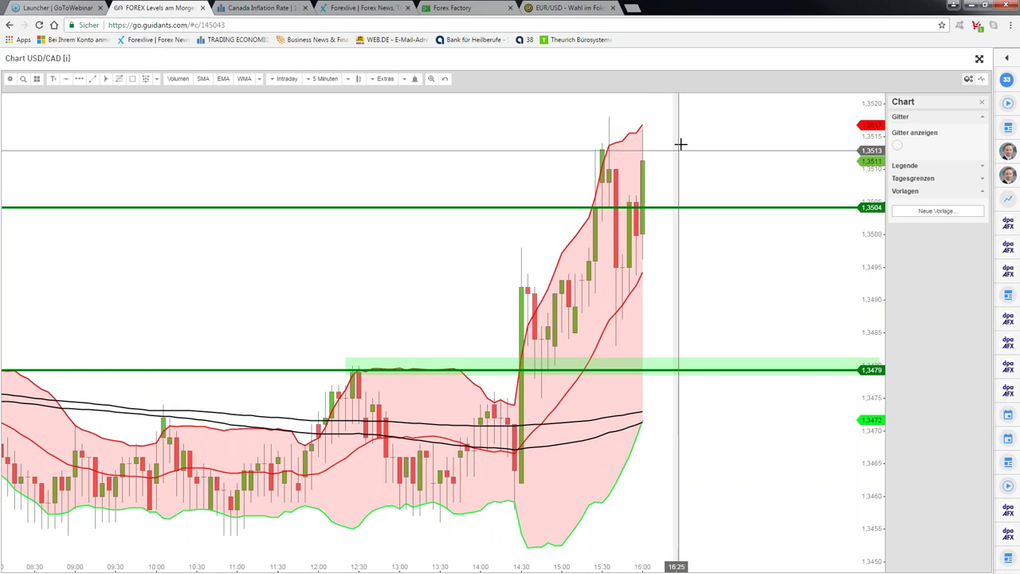
{"action": "scroll", "coordinate": [681, 144], "scroll_direction": "up", "scroll_amount": 1}
{"action": "scroll", "coordinate": [680, 145], "scroll_direction": "up", "scroll_amount": 1}
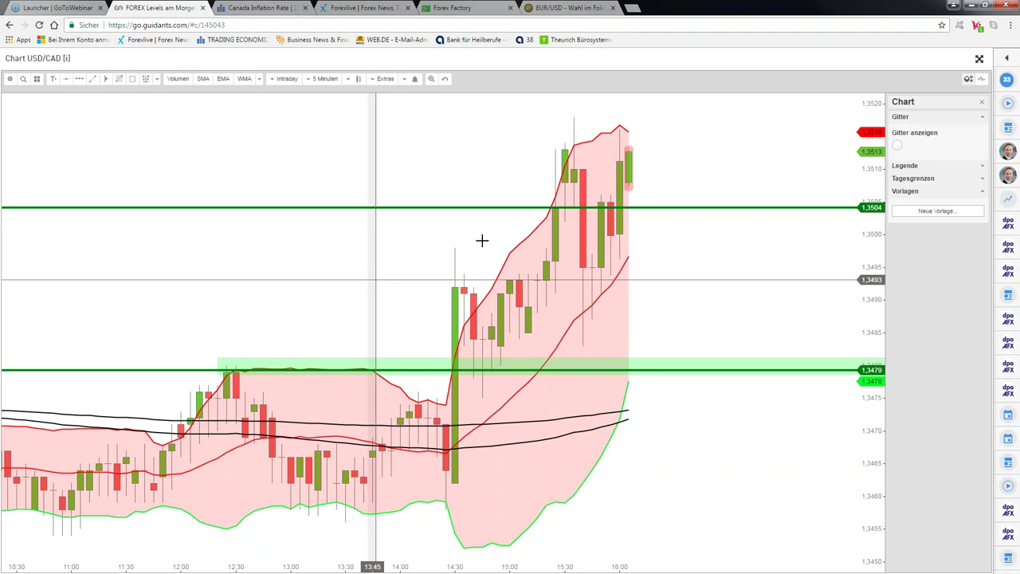
{"action": "key", "text": "Escape"}
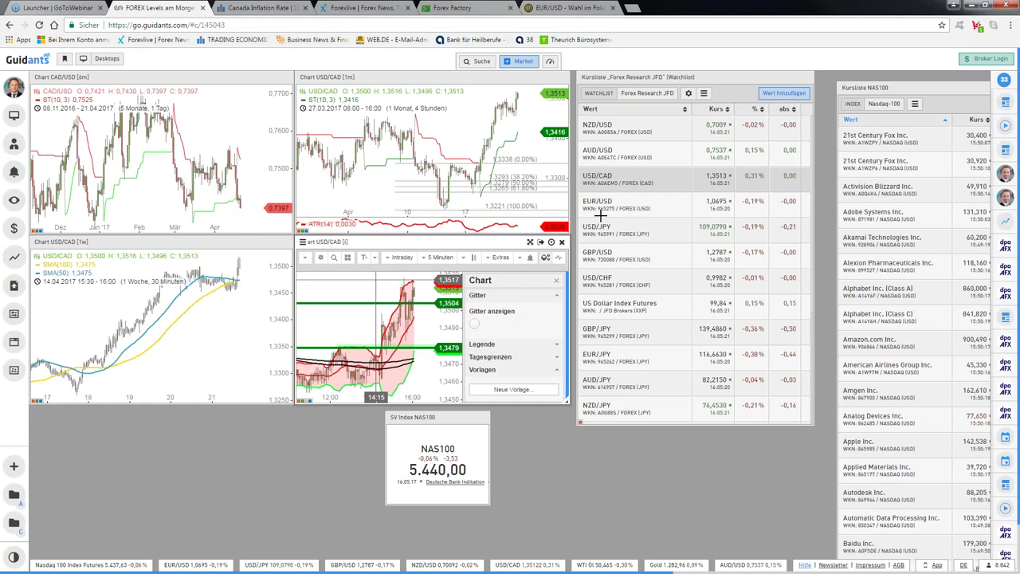
- Select EUR/USD in the Forex Research JFD watchlist so all four linked charts show it
{"action": "left_click", "coordinate": [599, 210]}
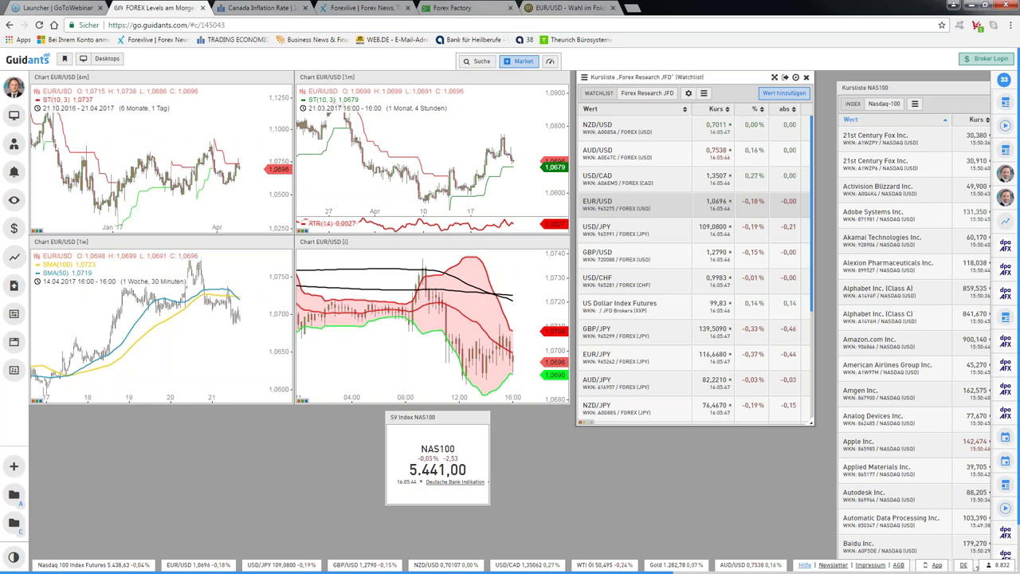
- Expand the EUR/USD 30-minute chart, enlarge its ATR(14) pane, and open the chart settings panel
{"action": "double_click", "coordinate": [431, 164]}
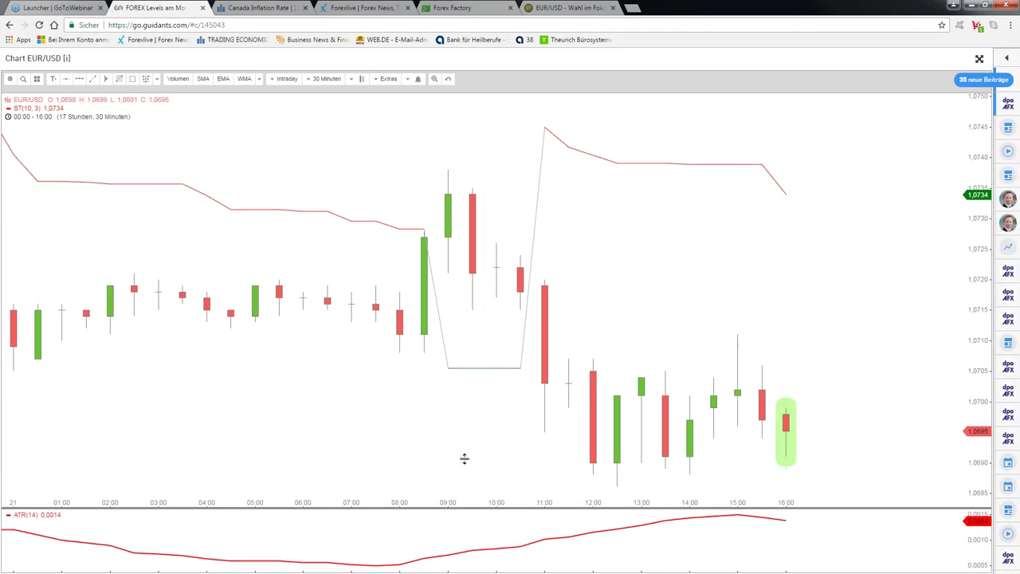
{"action": "left_click_drag", "start_coordinate": [463, 459], "coordinate": [461, 305]}
{"action": "scroll", "coordinate": [461, 229], "scroll_direction": "down", "scroll_amount": 3}
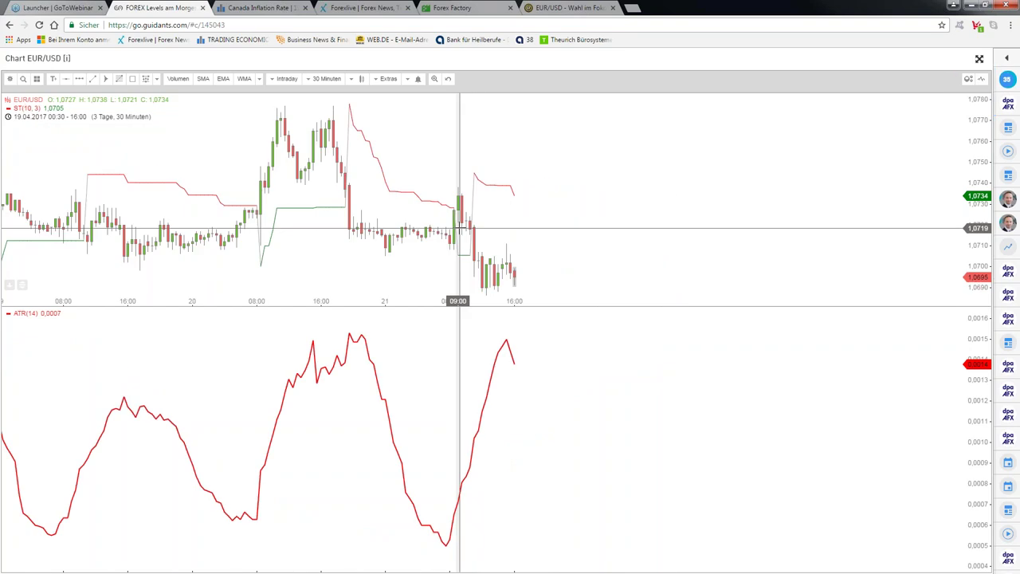
{"action": "scroll", "coordinate": [461, 229], "scroll_direction": "down", "scroll_amount": 2}
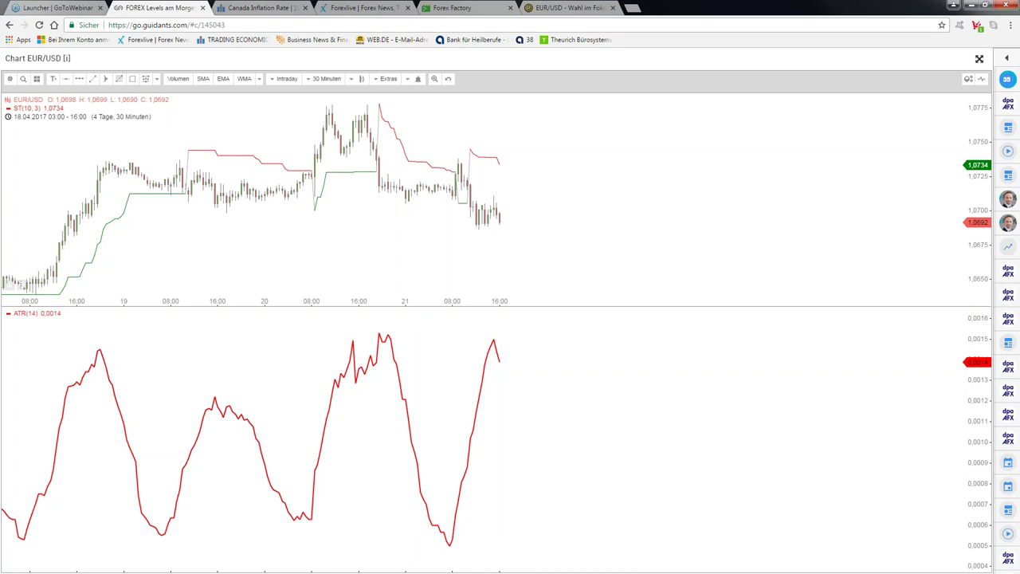
{"action": "left_click_drag", "start_coordinate": [428, 324], "coordinate": [426, 324]}
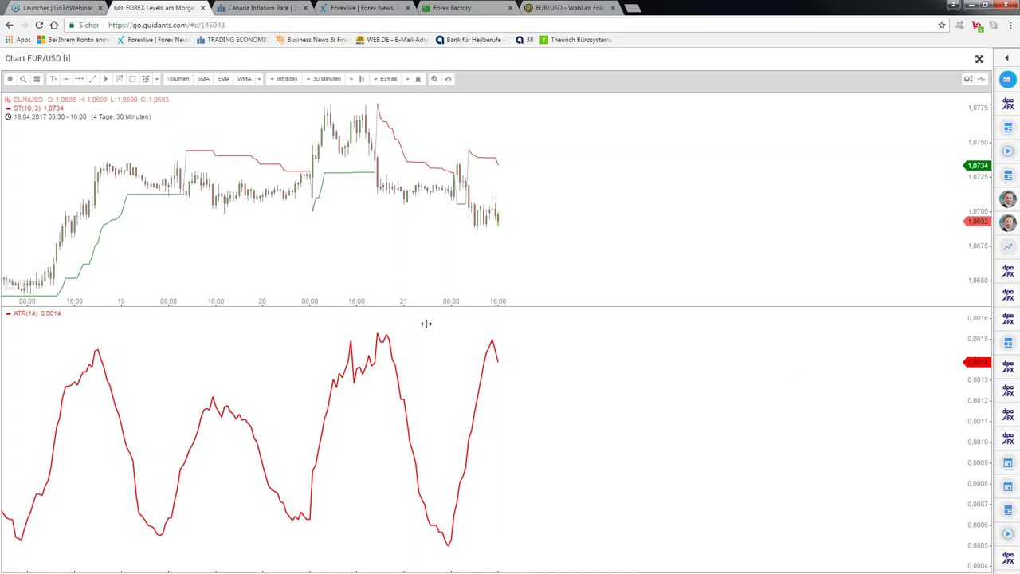
{"action": "double_click", "coordinate": [290, 218]}
- Load AUD/USD, zoom out to about two days of 30-minute candles, and restore the desktop
{"action": "type", "text": "audusd"}
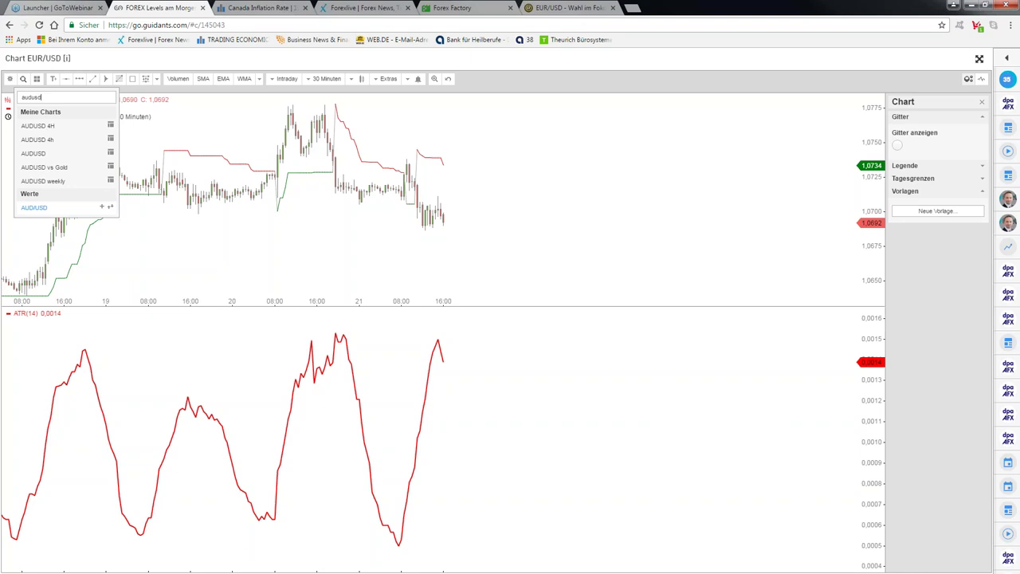
{"action": "key", "text": "Return"}
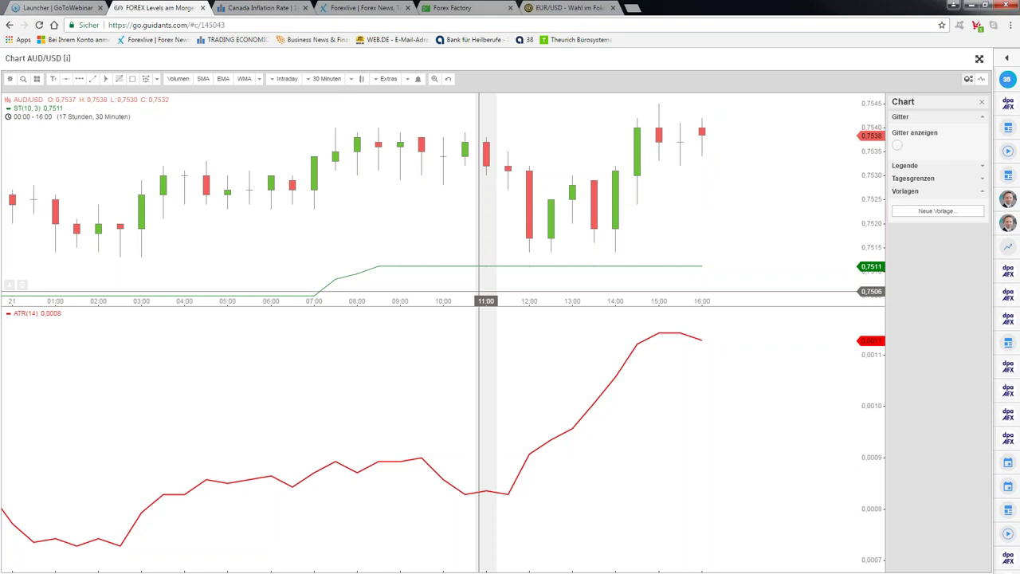
{"action": "scroll", "coordinate": [478, 199], "scroll_direction": "down", "scroll_amount": 2}
{"action": "scroll", "coordinate": [477, 302], "scroll_direction": "down", "scroll_amount": 2}
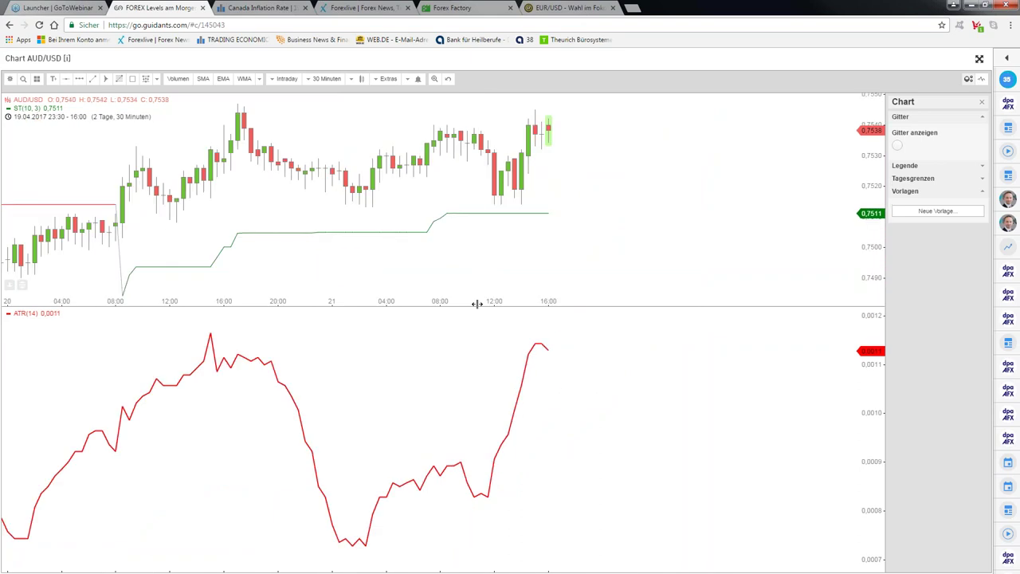
{"action": "scroll", "coordinate": [477, 304], "scroll_direction": "down", "scroll_amount": 1}
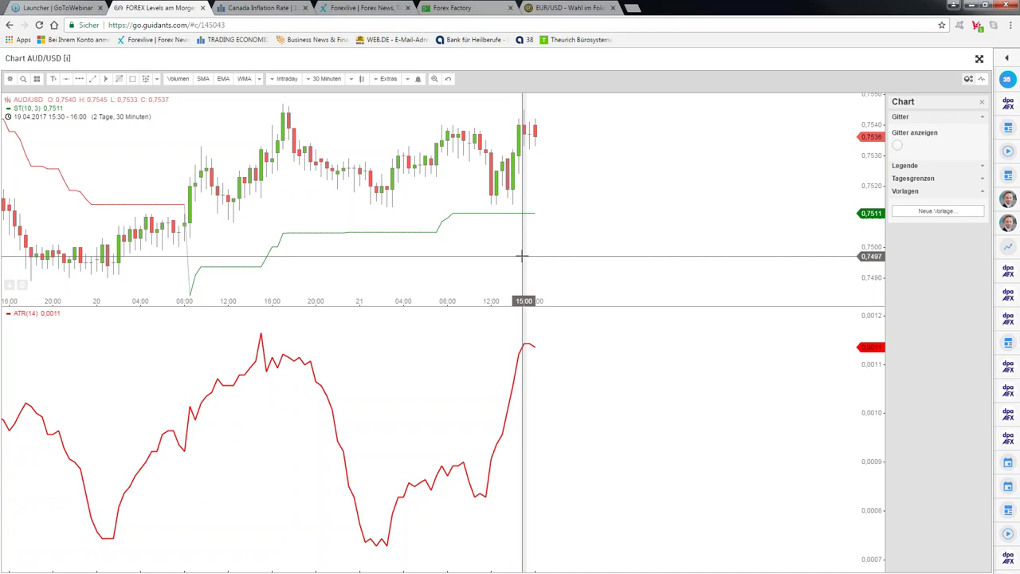
{"action": "key", "text": "Escape"}
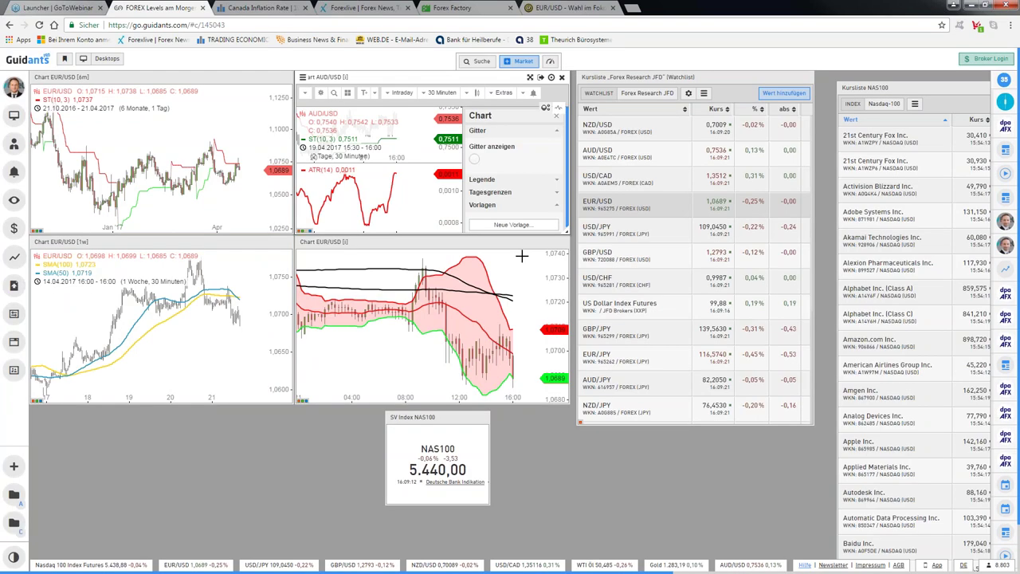
- Switch the desktop charts back to USD/CAD and maximise the 15-minute intraday chart
{"action": "left_click", "coordinate": [611, 181]}
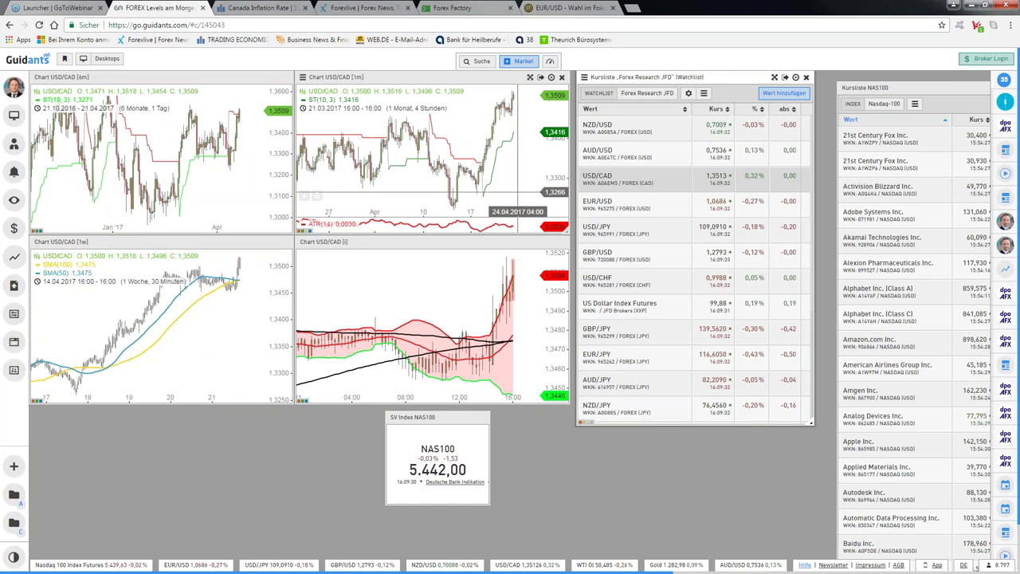
{"action": "scroll", "coordinate": [457, 285], "scroll_direction": "up", "scroll_amount": 2}
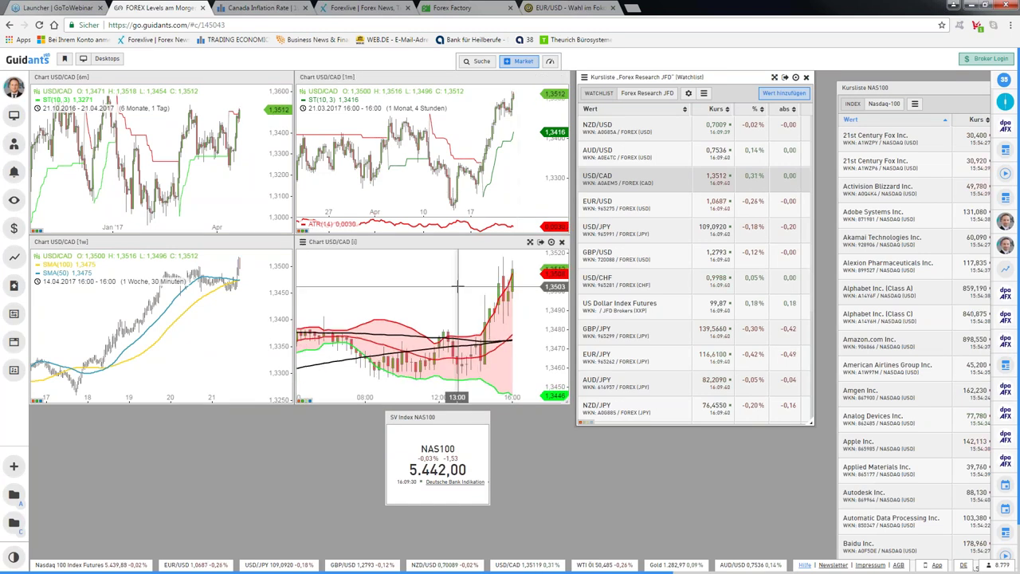
{"action": "left_click", "coordinate": [530, 242]}
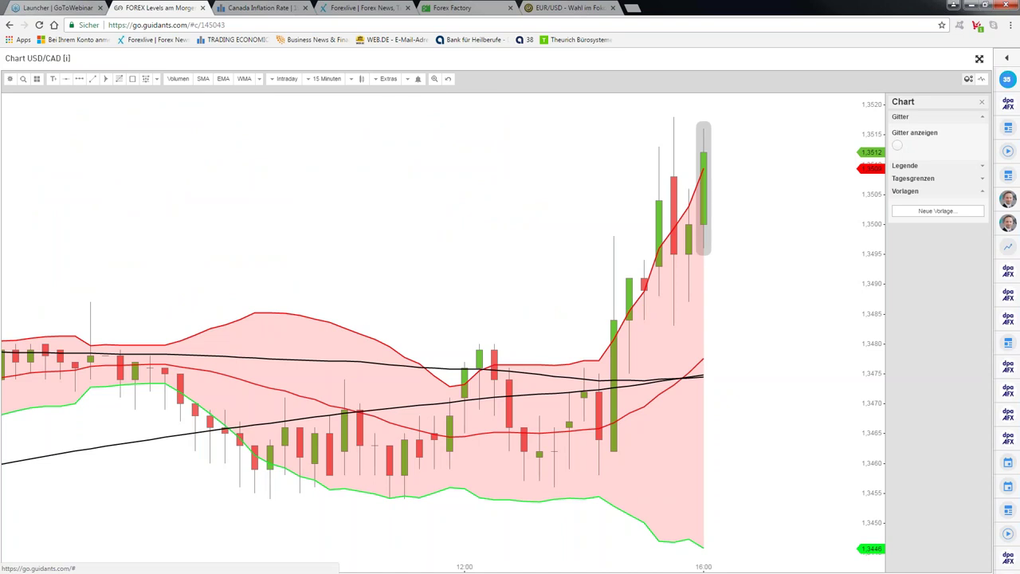
- Draw a rectangle zone at the 1.3478 breakout level, switch to 5-minute candles, and restore the desktop
{"action": "left_click_drag", "start_coordinate": [479, 341], "coordinate": [841, 358]}
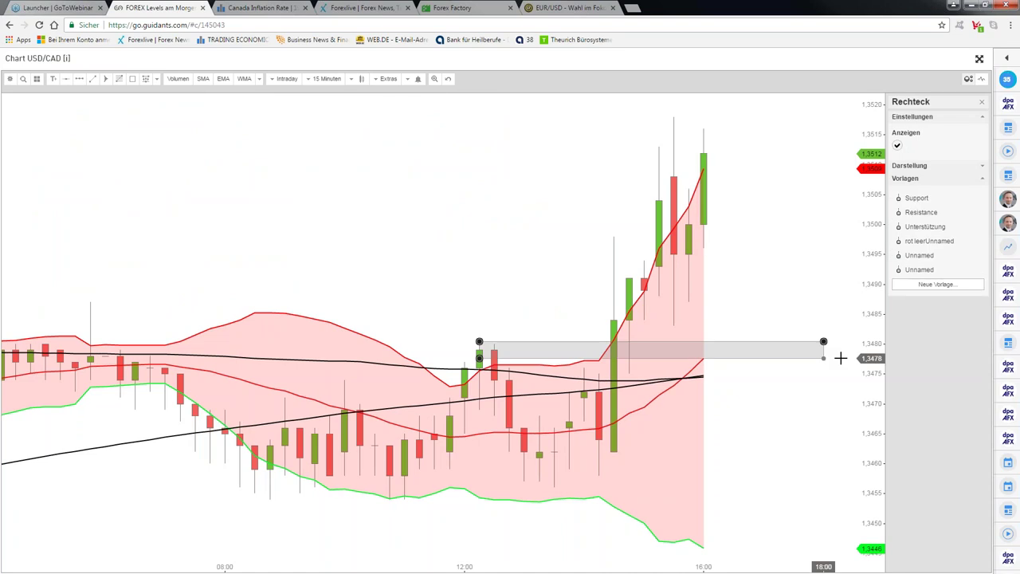
{"action": "left_click", "coordinate": [327, 78]}
{"action": "left_click", "coordinate": [322, 174]}
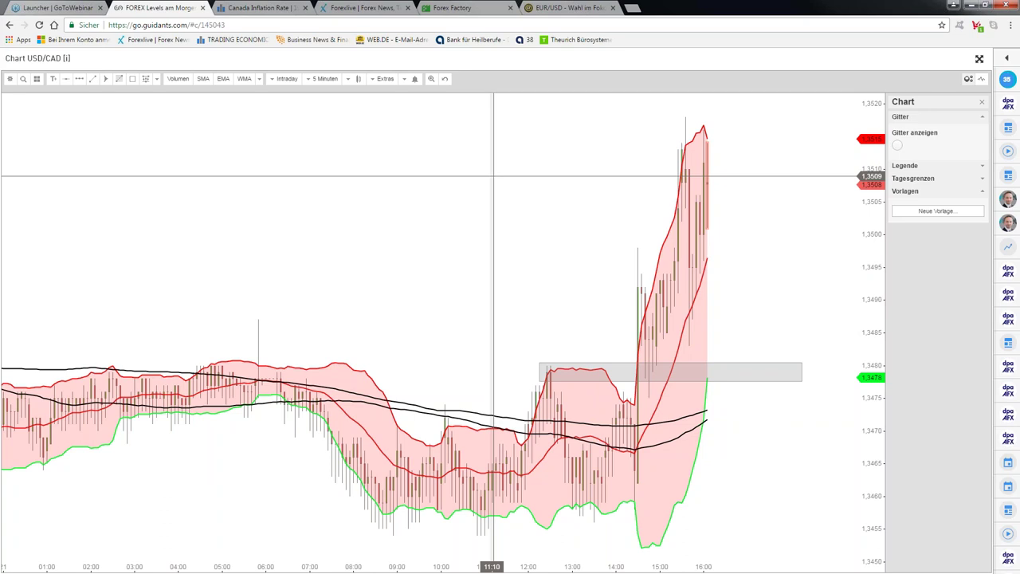
{"action": "key", "text": "Escape"}
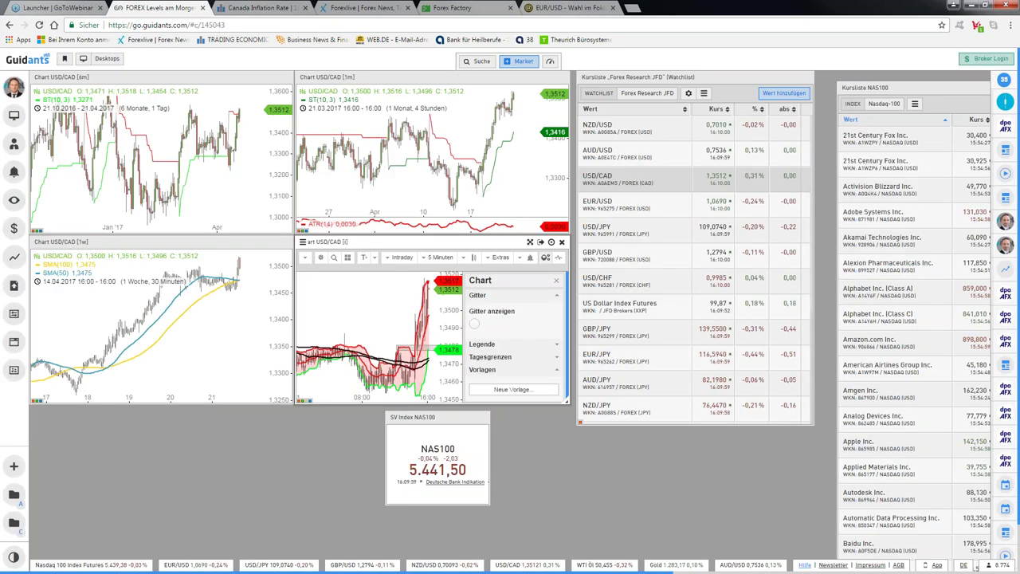
- Close the intraday chart's settings panel, then bring up and dismiss the save dialog
{"action": "left_click", "coordinate": [556, 280]}
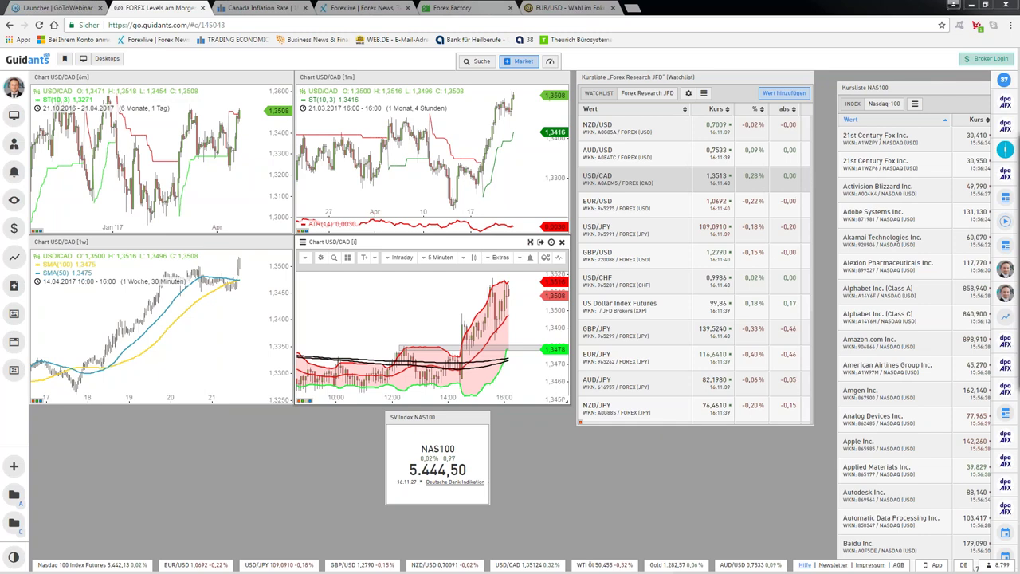
{"action": "key", "text": "ctrl+s"}
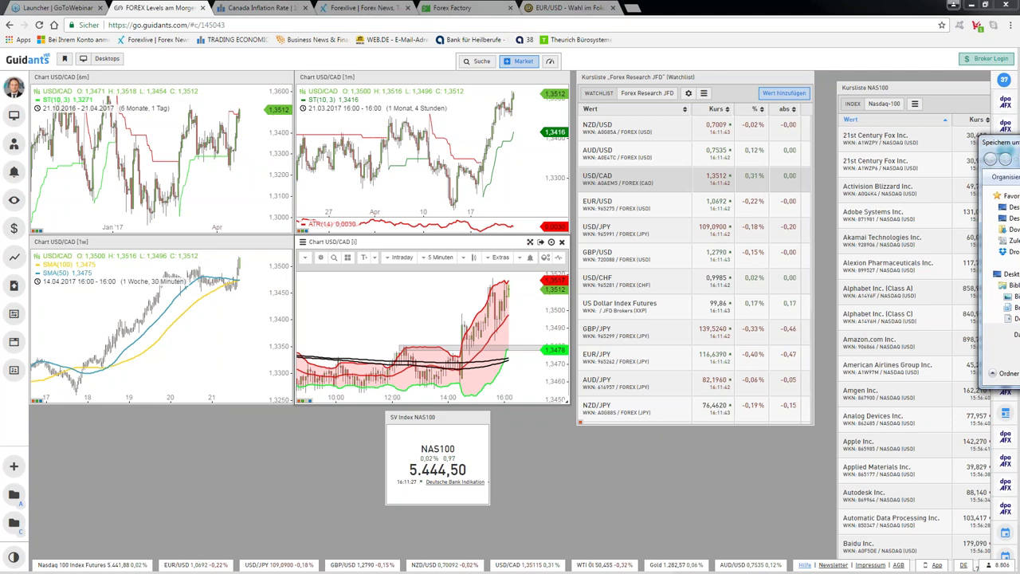
{"action": "key", "text": "Escape"}
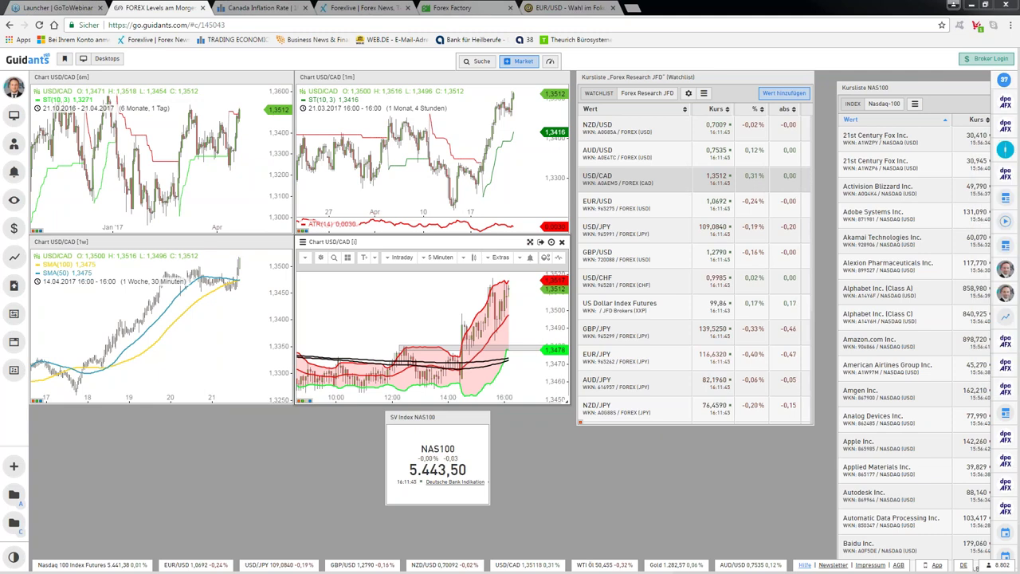